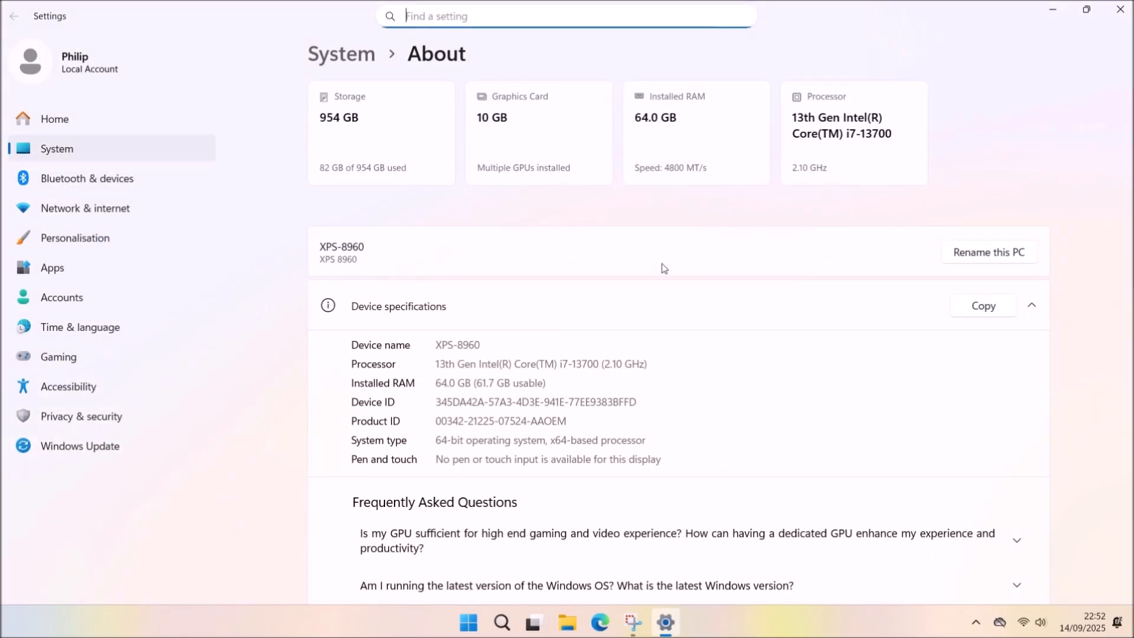
Review CPU, memory, Disk 0, WiFi and both GPUs in Task Manager's Performance view, then close it.
key("ctrl+shift+Escape")
left_click(572, 66)
left_click(61, 110)
left_click(267, 107)
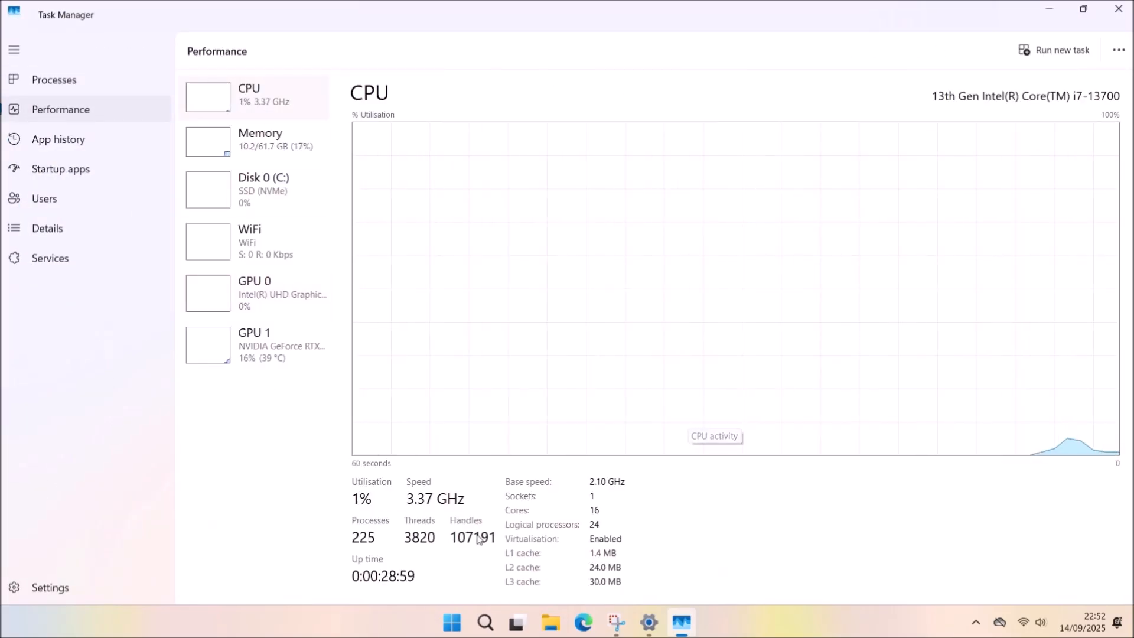
left_click(312, 154)
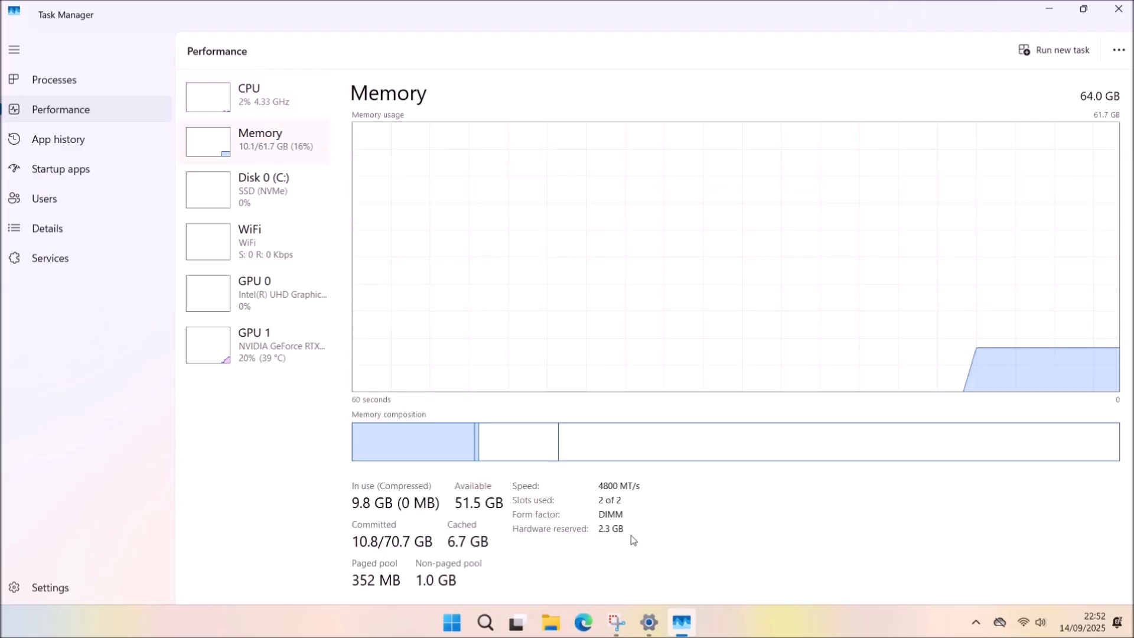
left_click(243, 202)
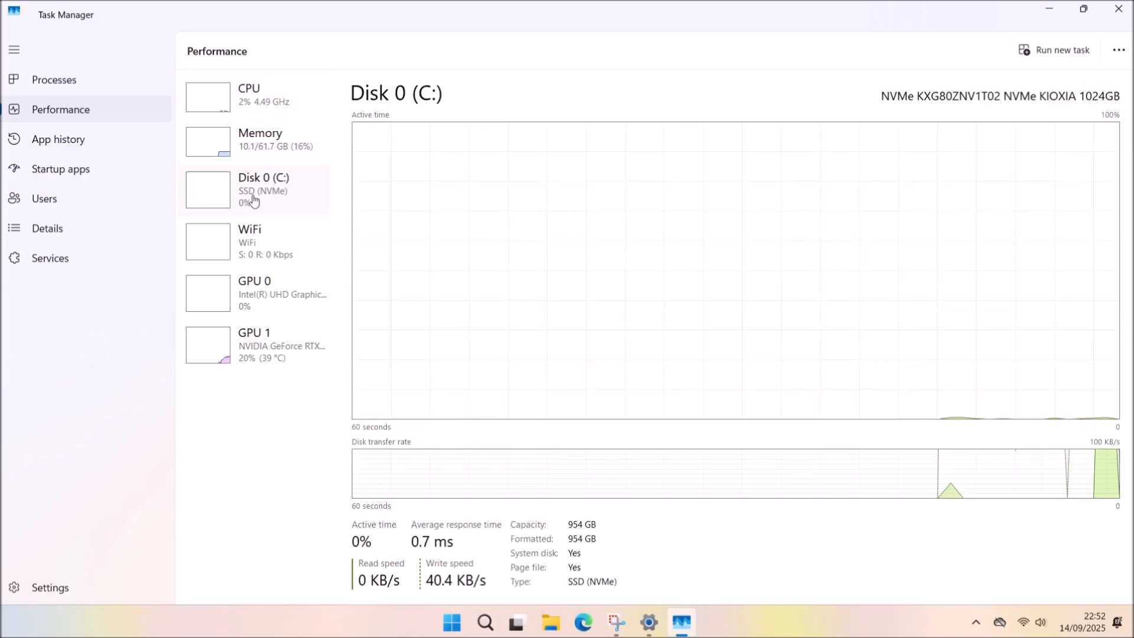
left_click(293, 246)
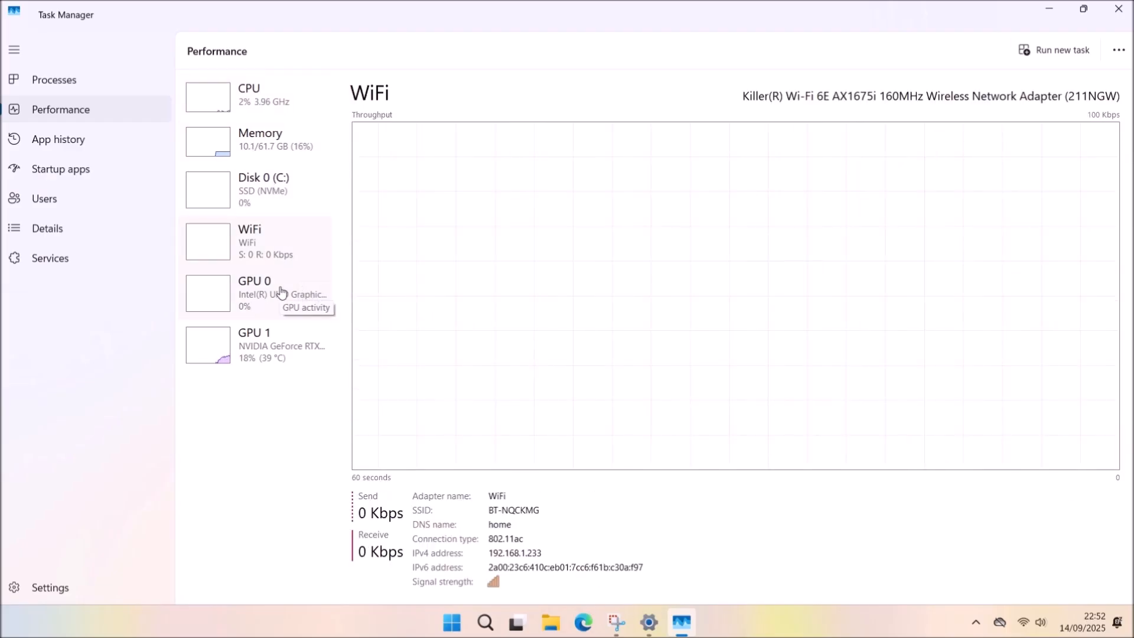
left_click(283, 296)
left_click(324, 360)
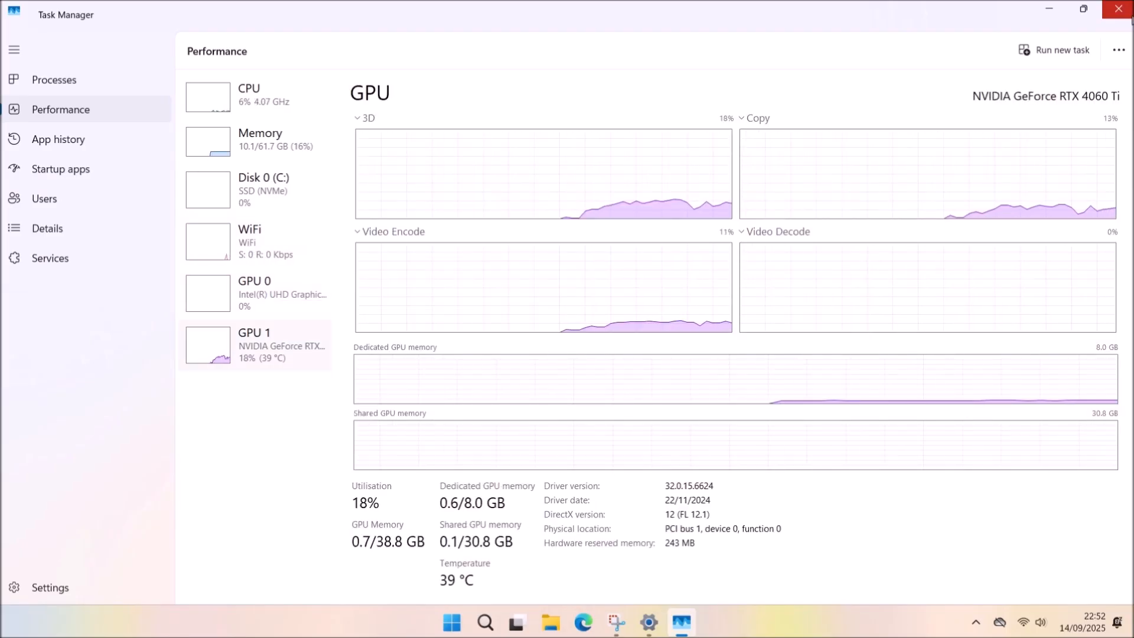
left_click(1130, 17)
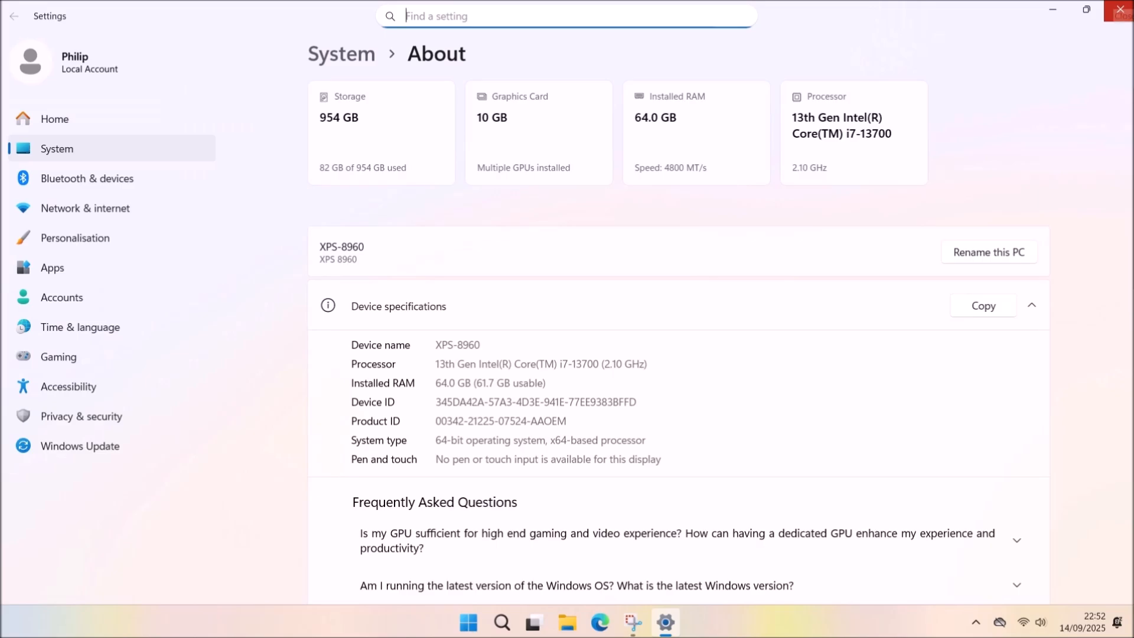
Browse the Installed apps and System components lists, then minimise Settings.
left_click(1120, 10)
right_click(468, 621)
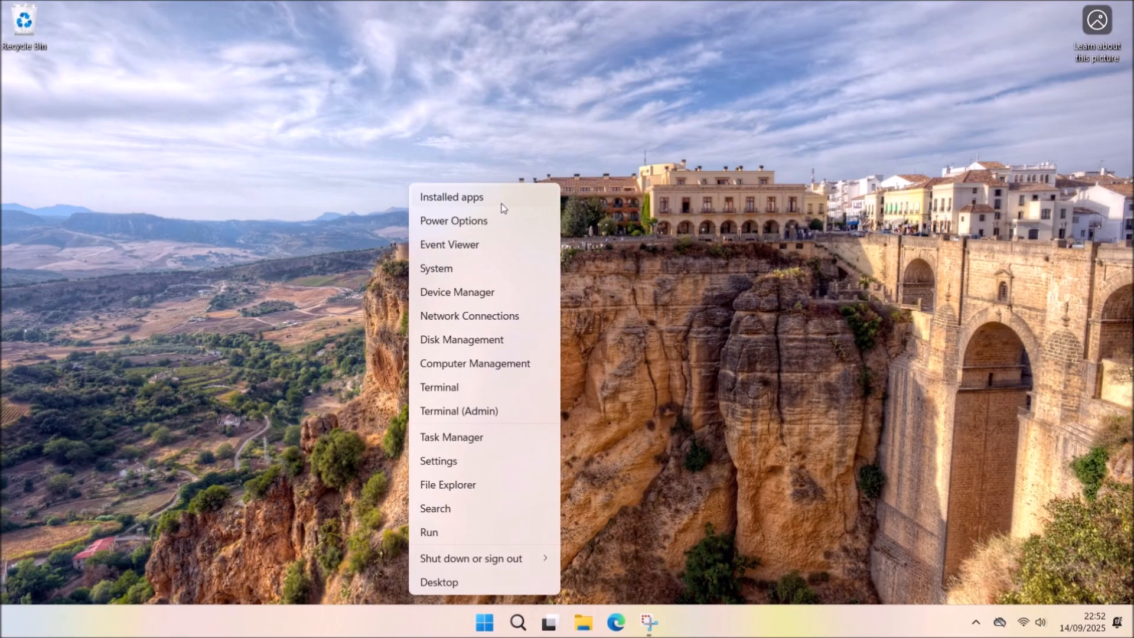
left_click(499, 196)
scroll(1065, 270, "down", 20)
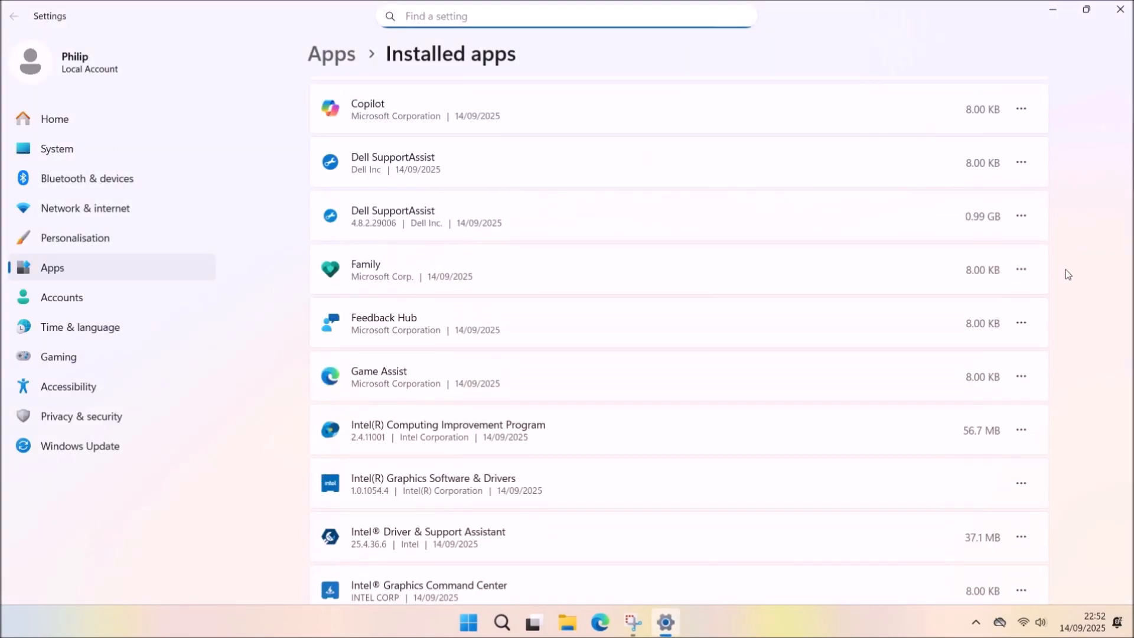
scroll(1046, 313, "down", 1)
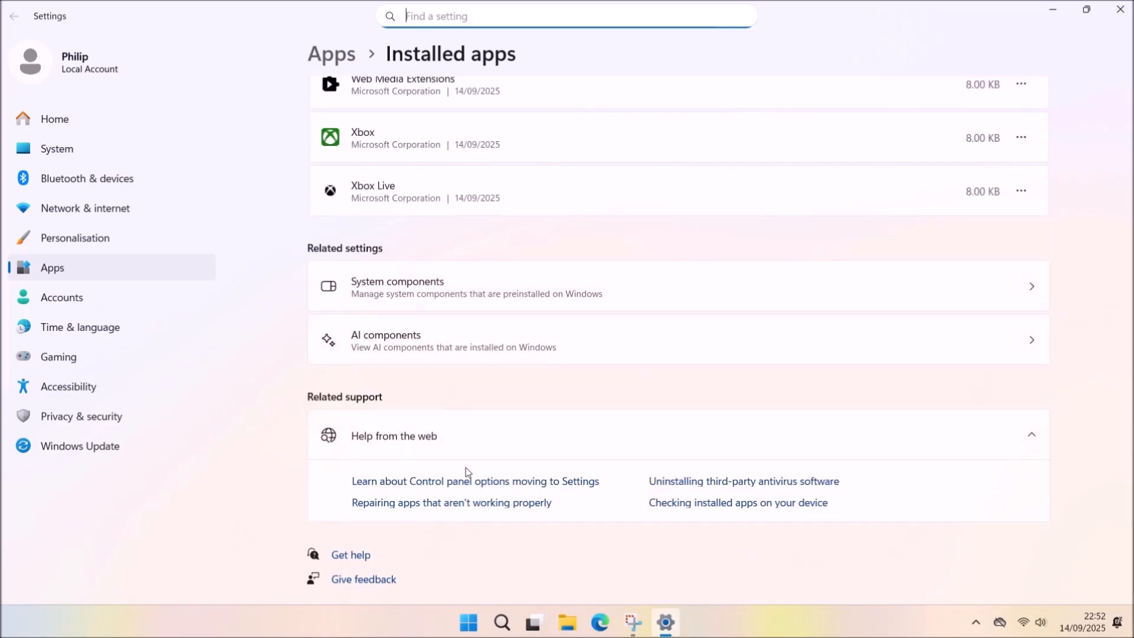
left_click(1028, 299)
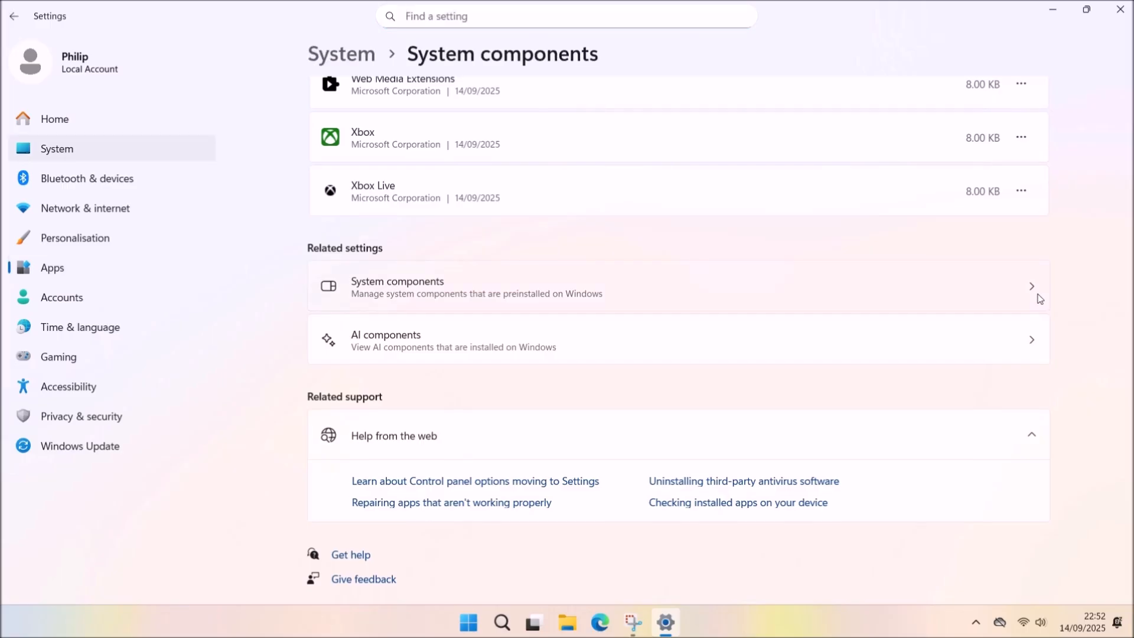
scroll(1032, 313, "down", 3)
scroll(1030, 337, "up", 3)
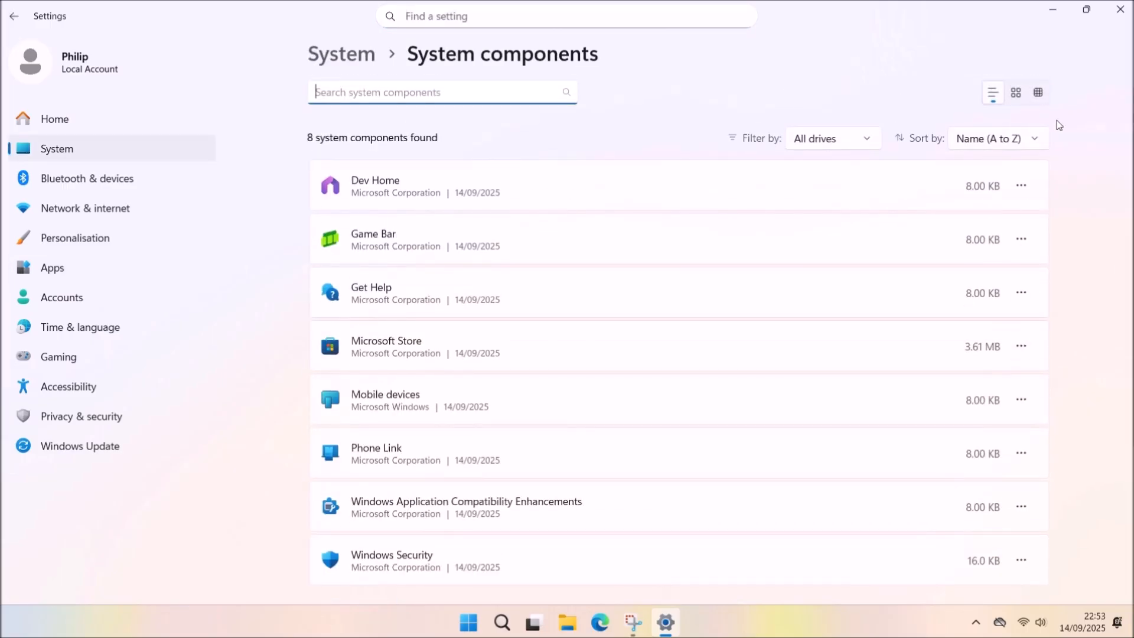
left_click(1052, 10)
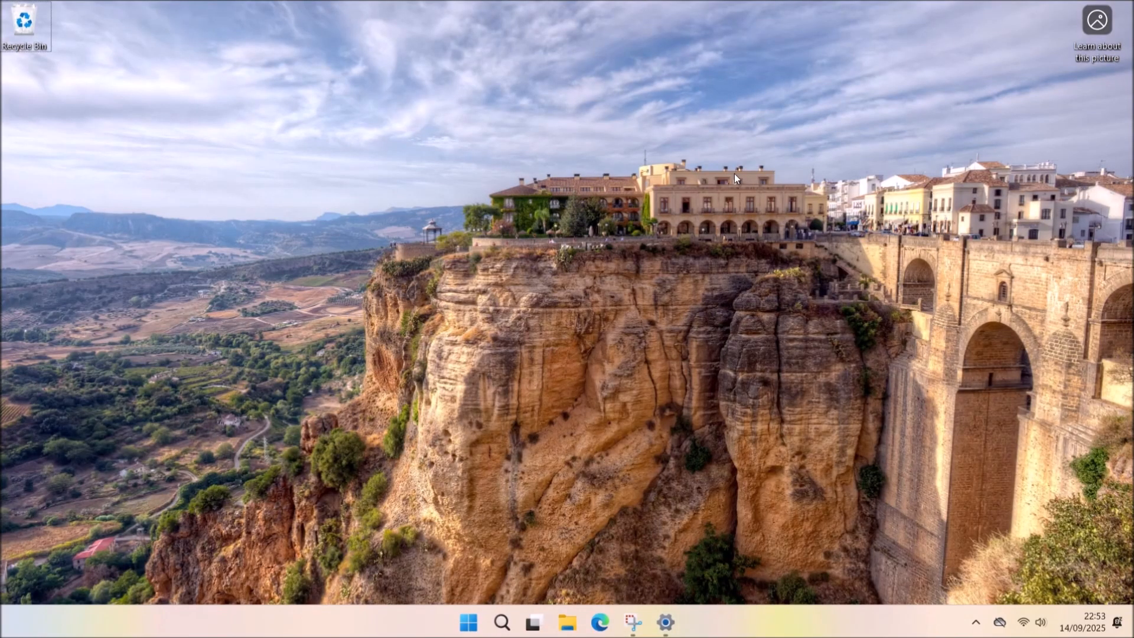
key("super+r")
Enable Virtual Machine Platform and Windows Hypervisor Platform in Windows Features via appwiz.cpl.
left_click(110, 572)
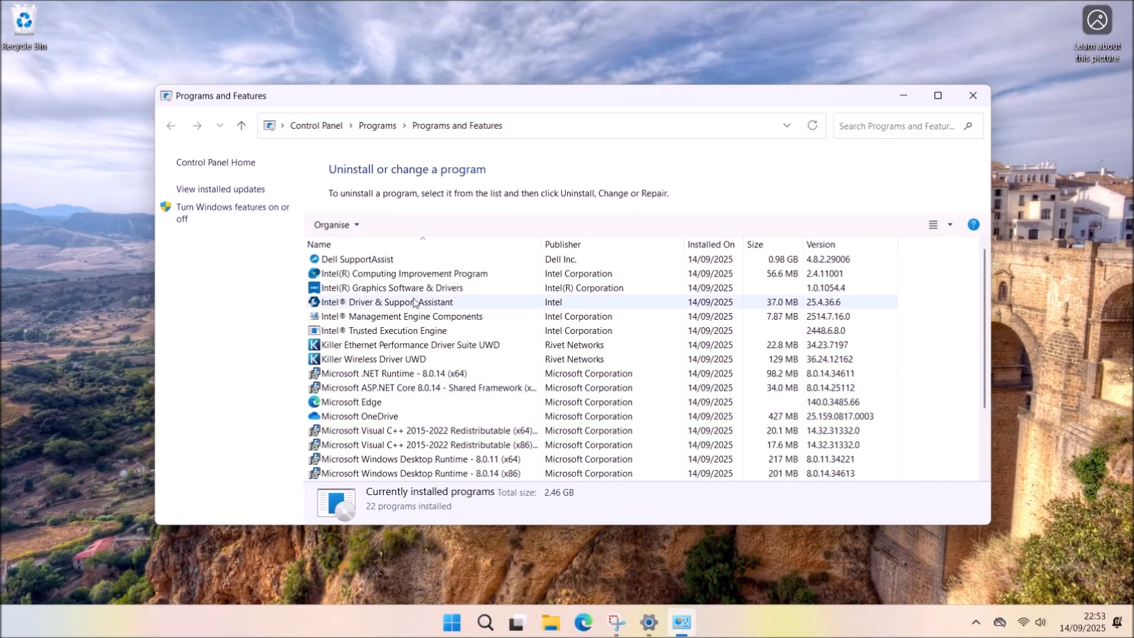
left_click(250, 211)
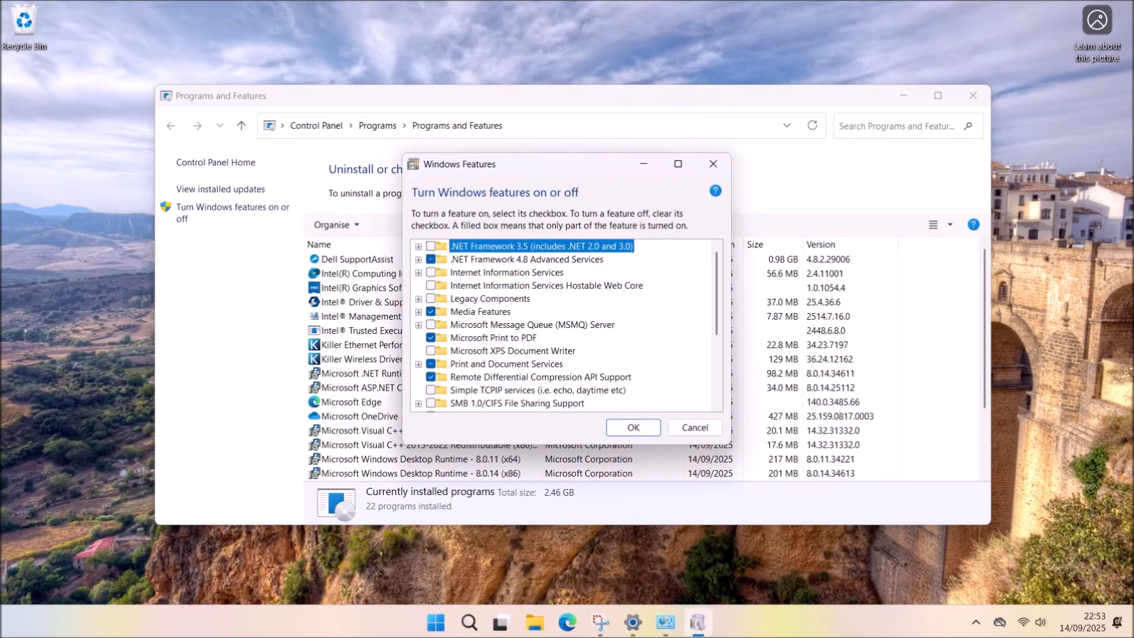
scroll(620, 371, "down", 3)
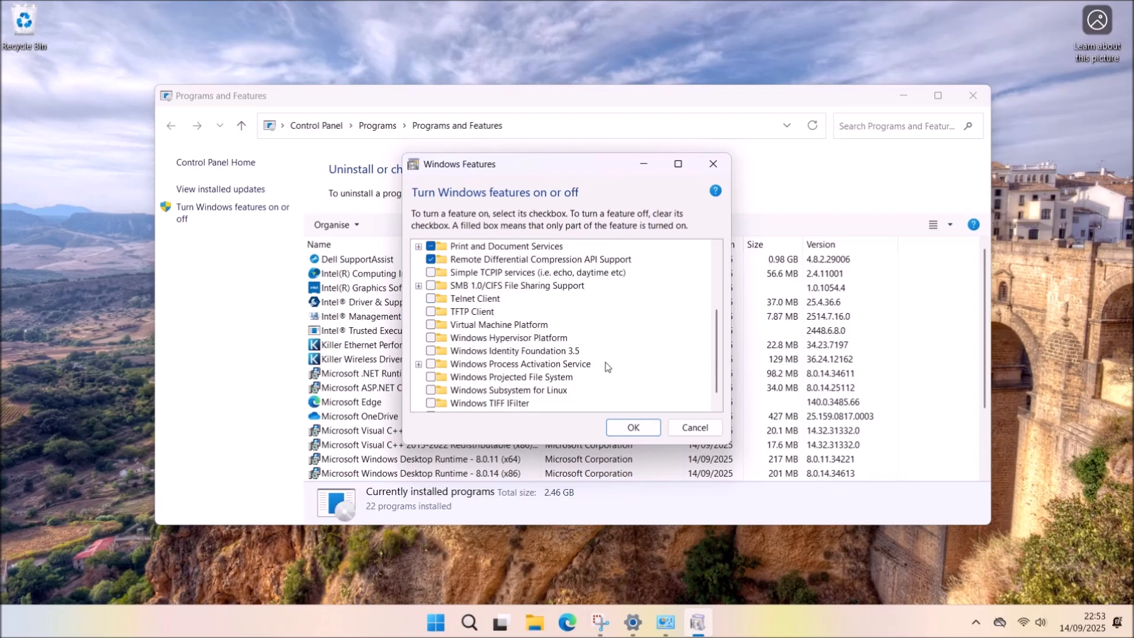
left_click(430, 324)
left_click(431, 337)
left_click(641, 436)
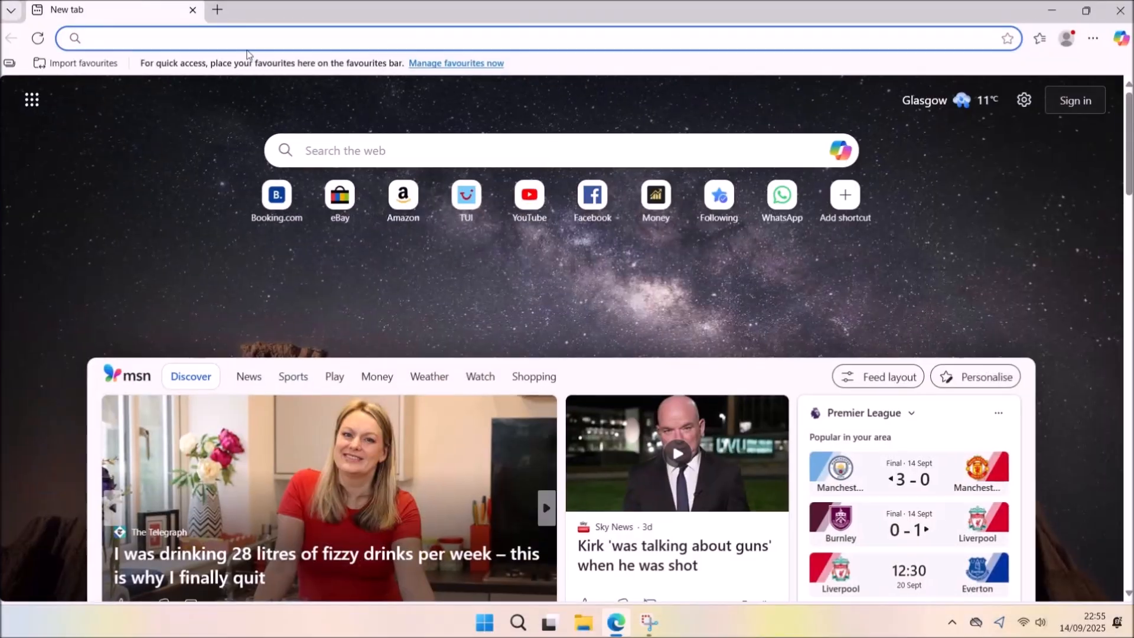
Search 'download vmware workst' and follow the Workstation download link to the Broadcom portal.
type("download vmware workst")
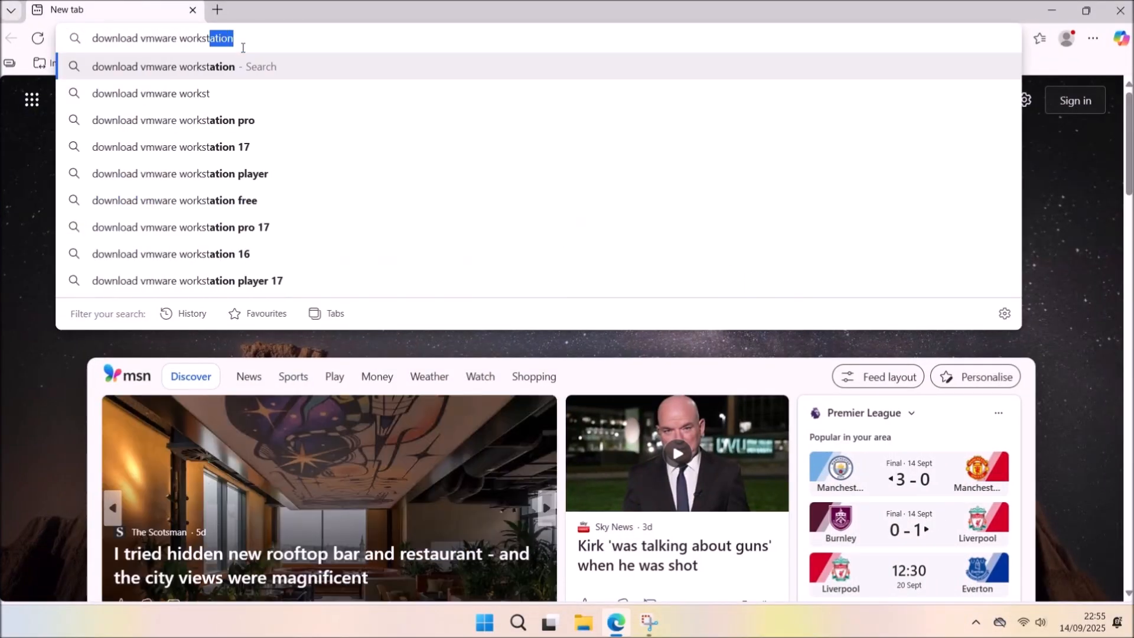
key("Return")
scroll(332, 204, "down", 5)
left_click(192, 114)
left_click(1002, 484)
scroll(243, 286, "down", 3)
scroll(230, 274, "up", 1)
left_click(217, 264)
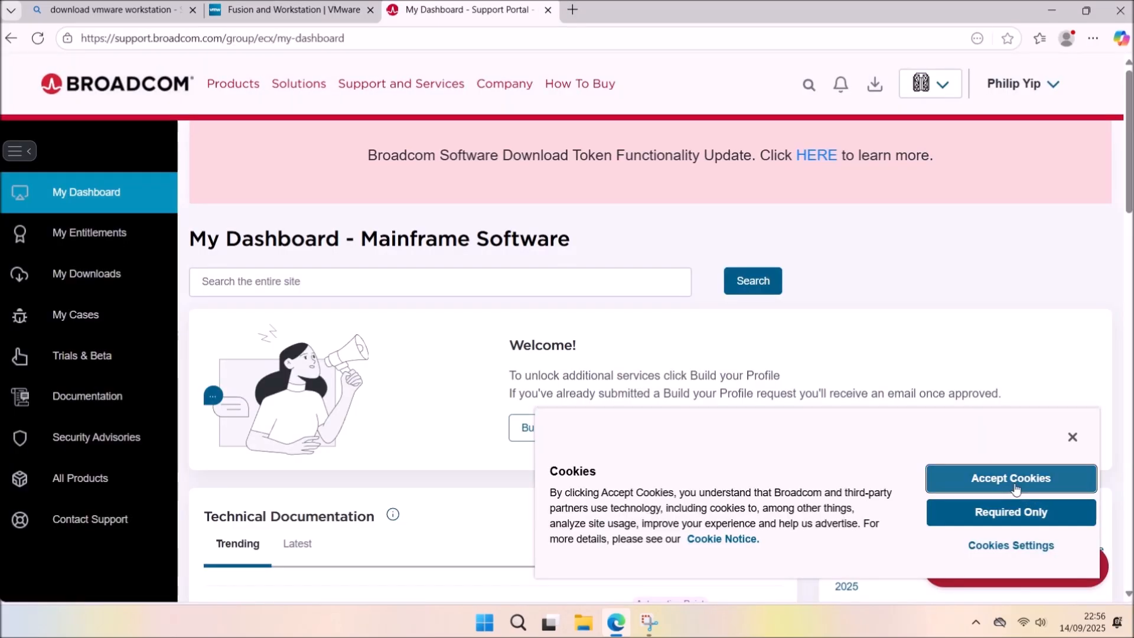
left_click(1015, 485)
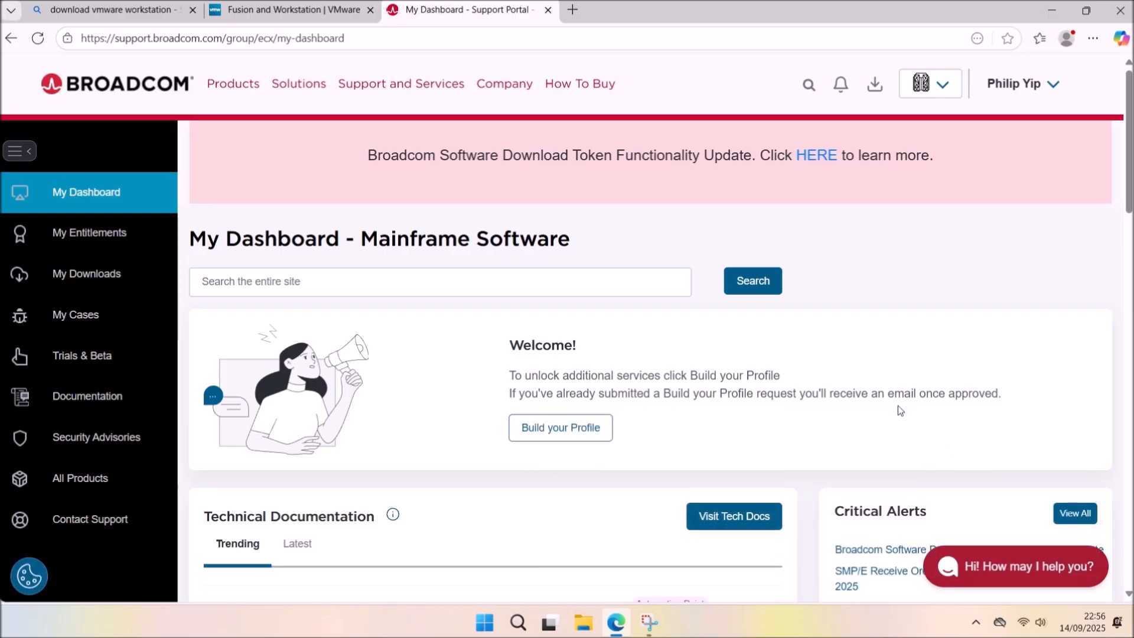
left_click(263, 9)
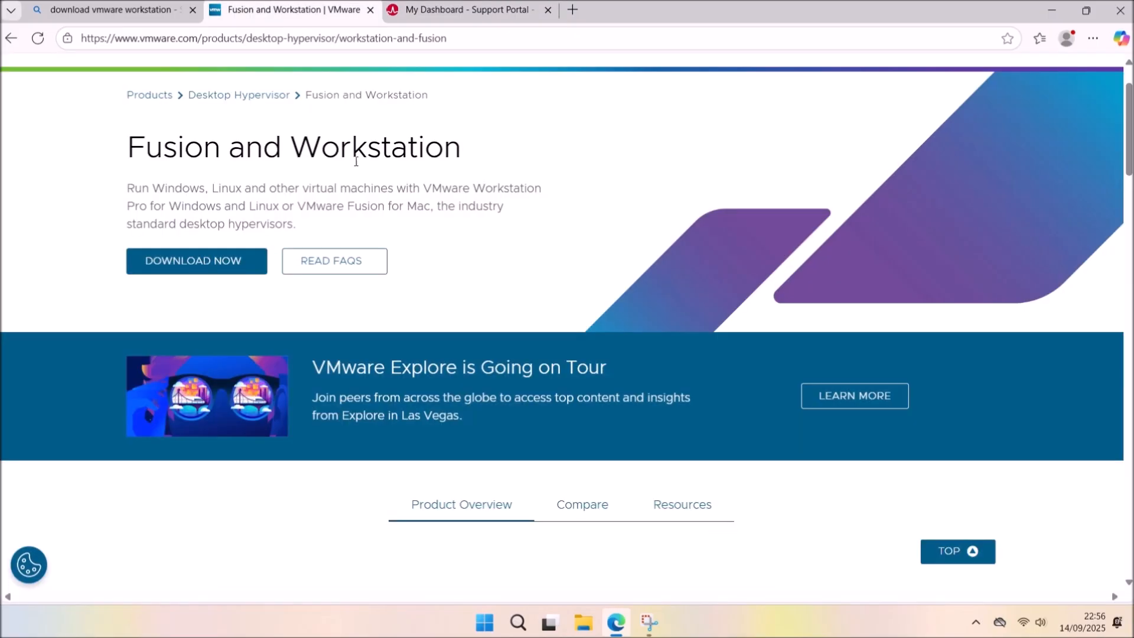
left_click(231, 275)
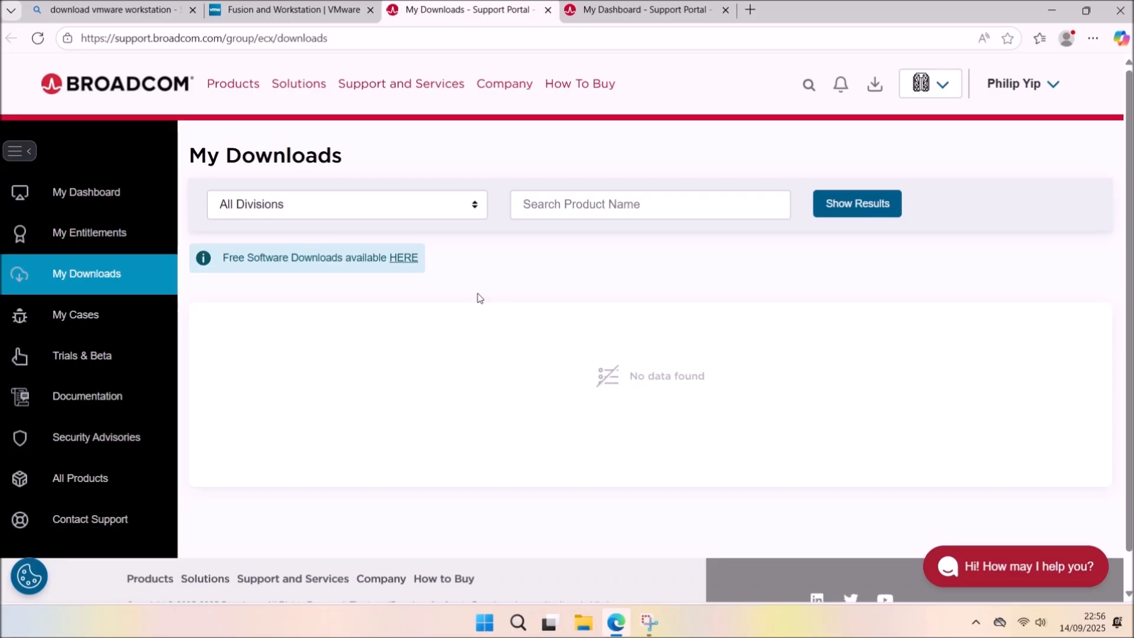
Download the Workstation Pro 17.6.4 for Windows installer from Broadcom's Free Downloads.
left_click(405, 260)
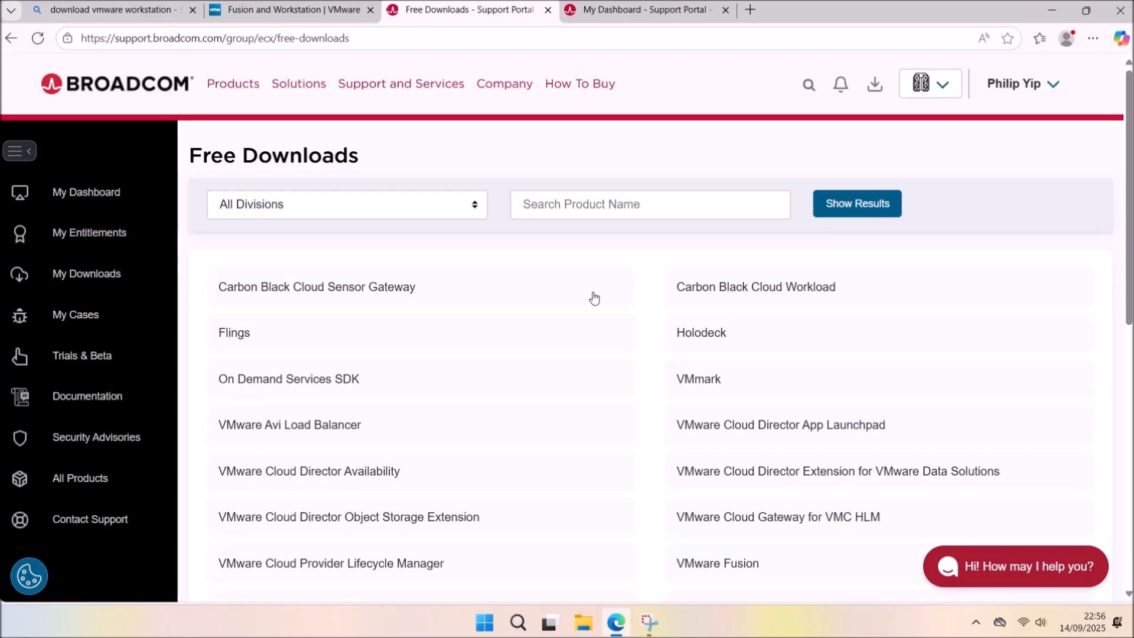
scroll(815, 360, "down", 9)
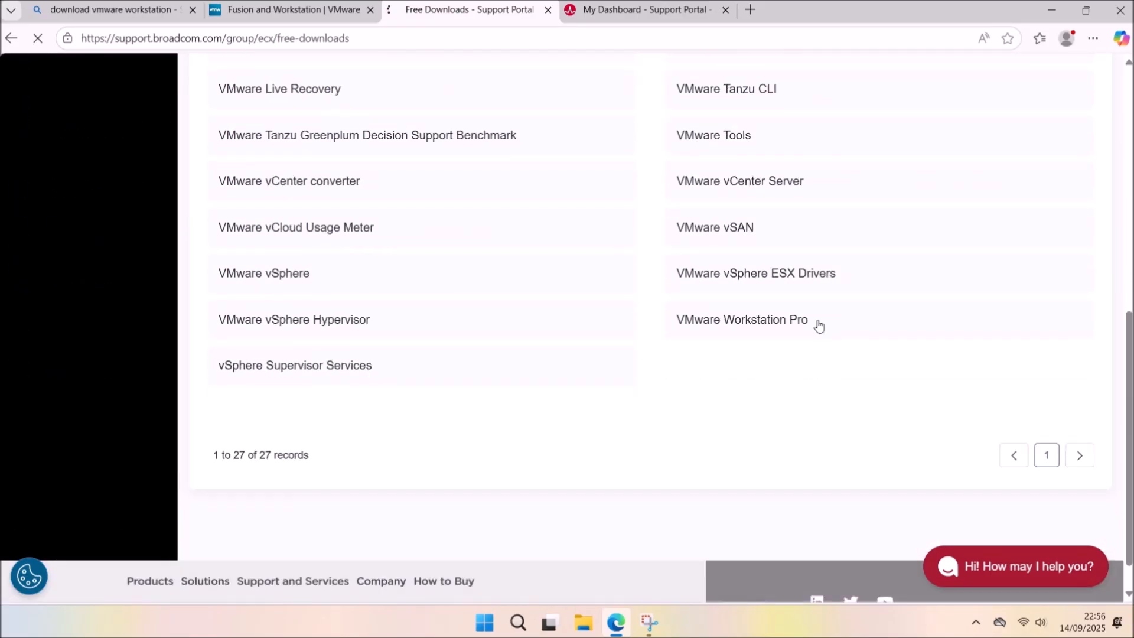
left_click(818, 325)
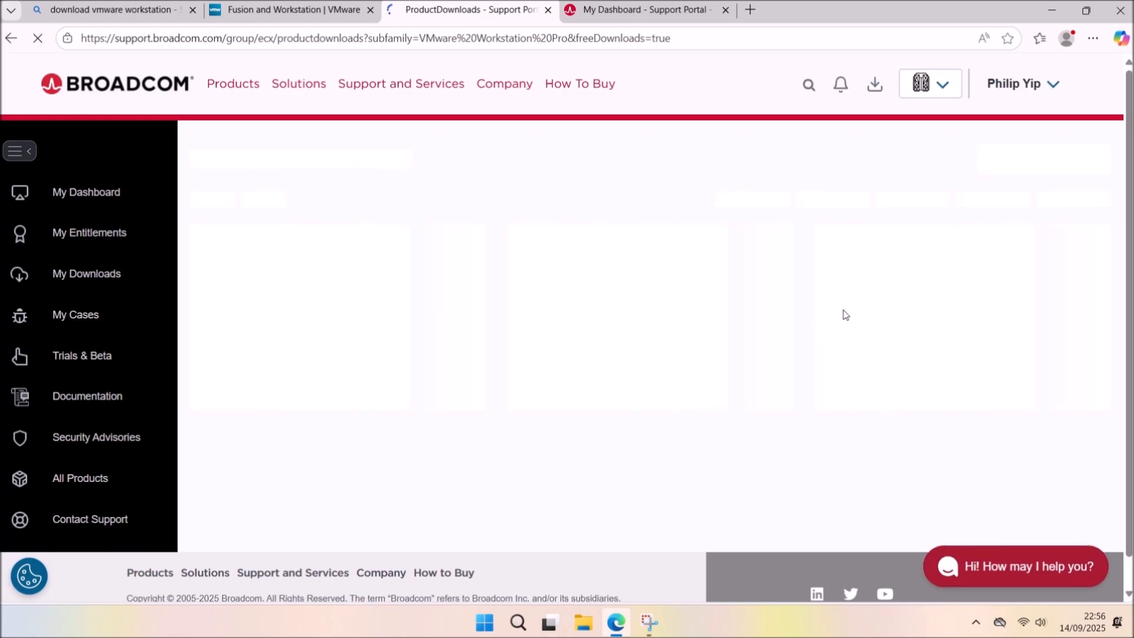
scroll(945, 319, "down", 1)
left_click(1078, 332)
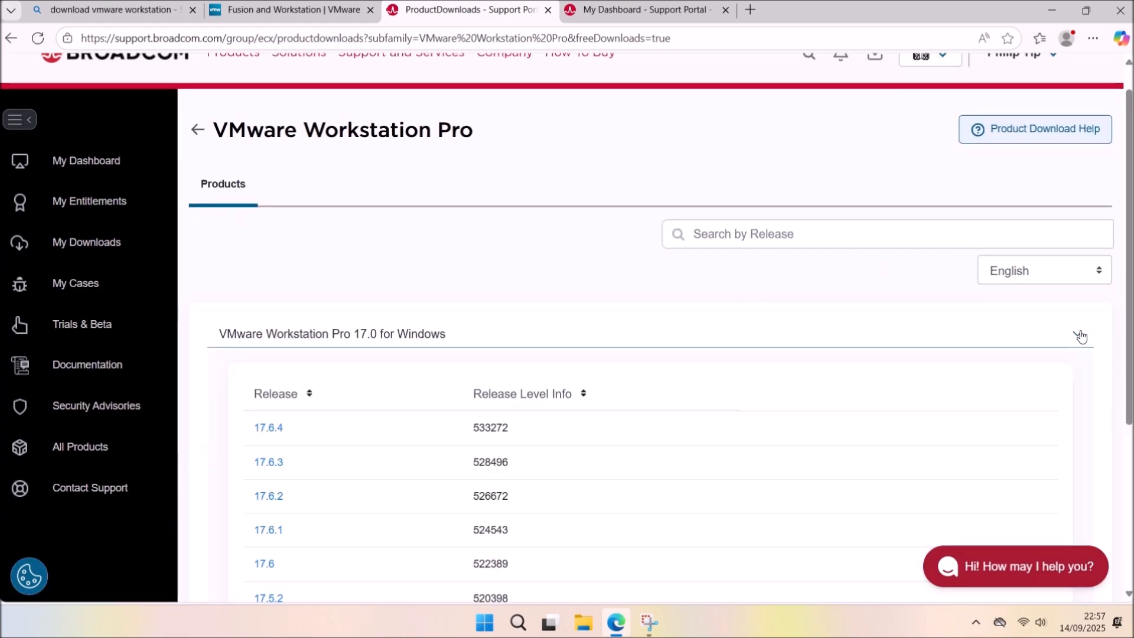
scroll(919, 373, "down", 3)
left_click(269, 313)
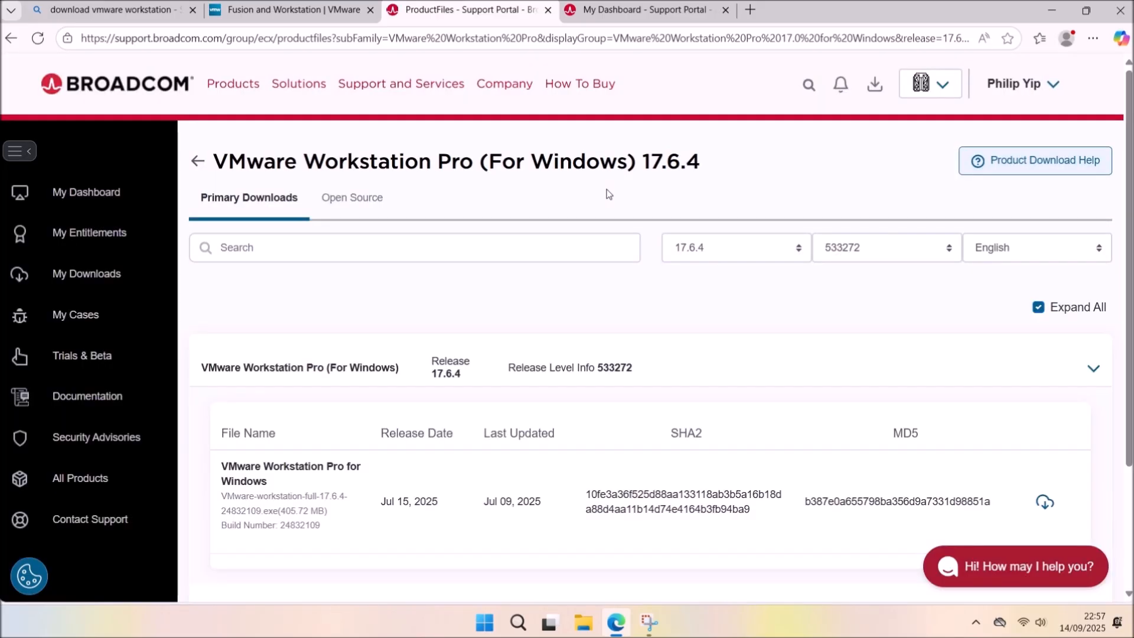
scroll(760, 274, "down", 3)
left_click(1044, 353)
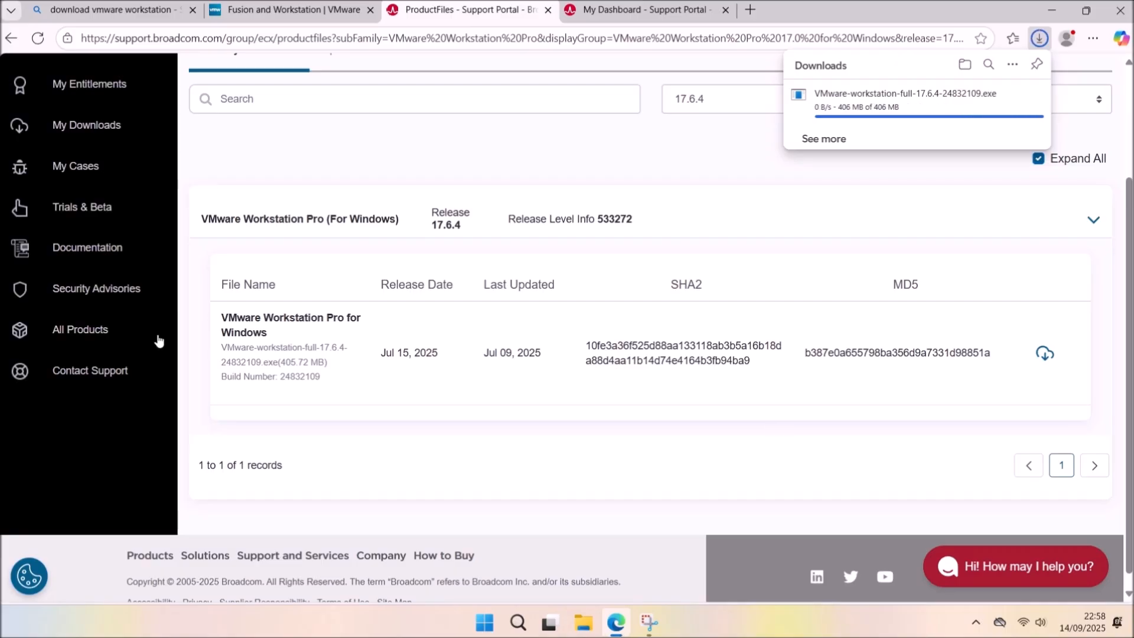
Launch the downloaded VMware-workstation installer and answer its VC Redistributable restart prompt.
left_click(1007, 94)
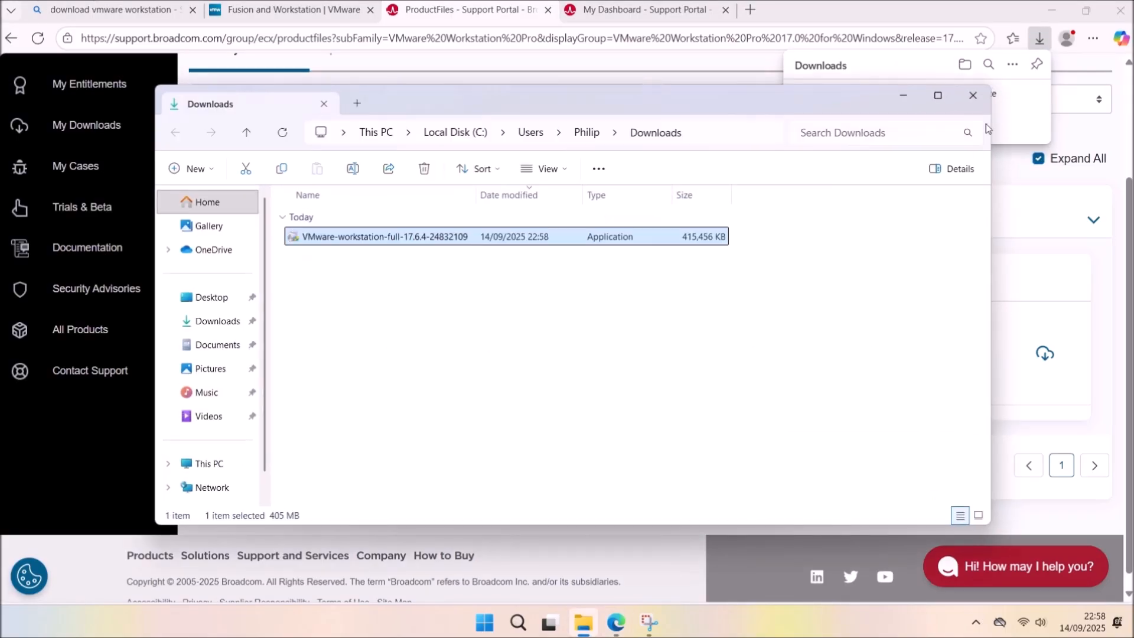
left_click(1050, 11)
double_click(608, 236)
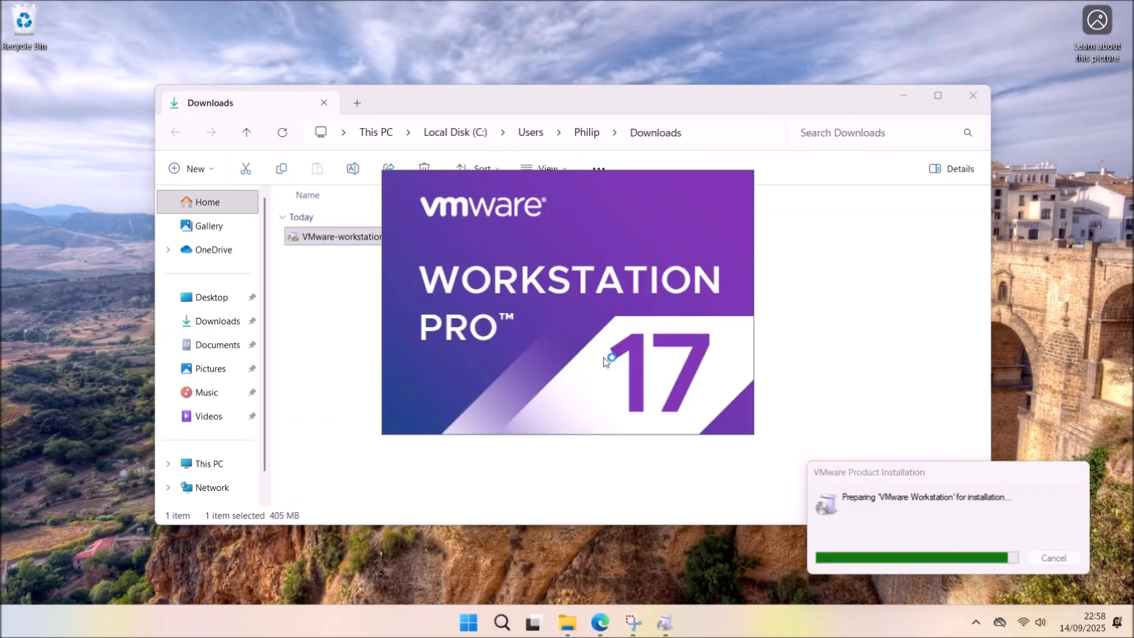
left_click(902, 96)
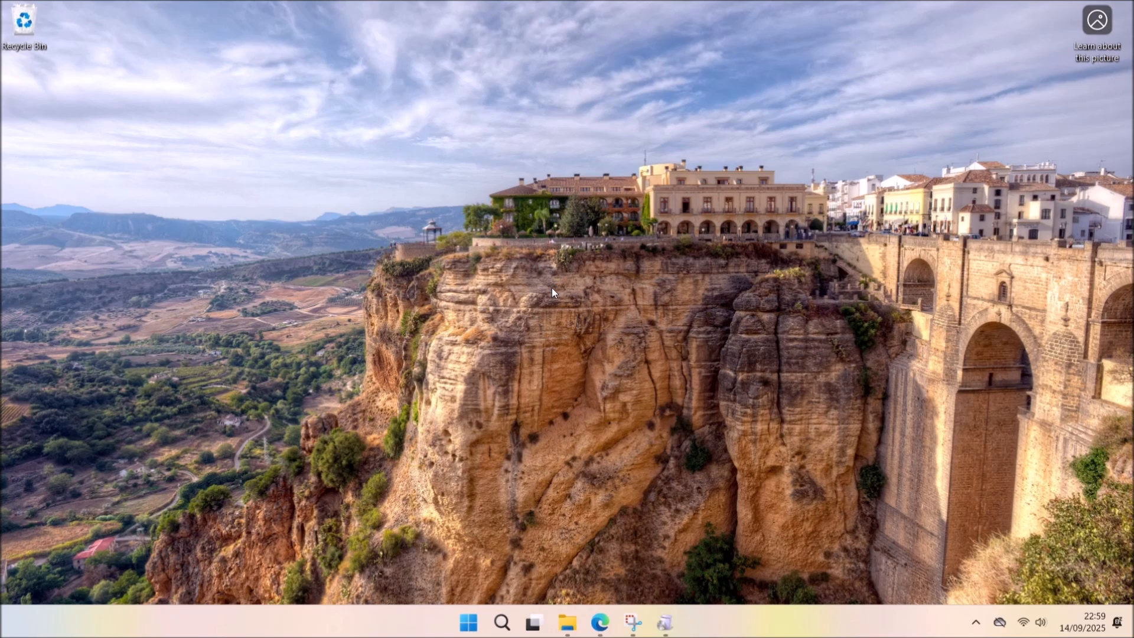
right_click(665, 623)
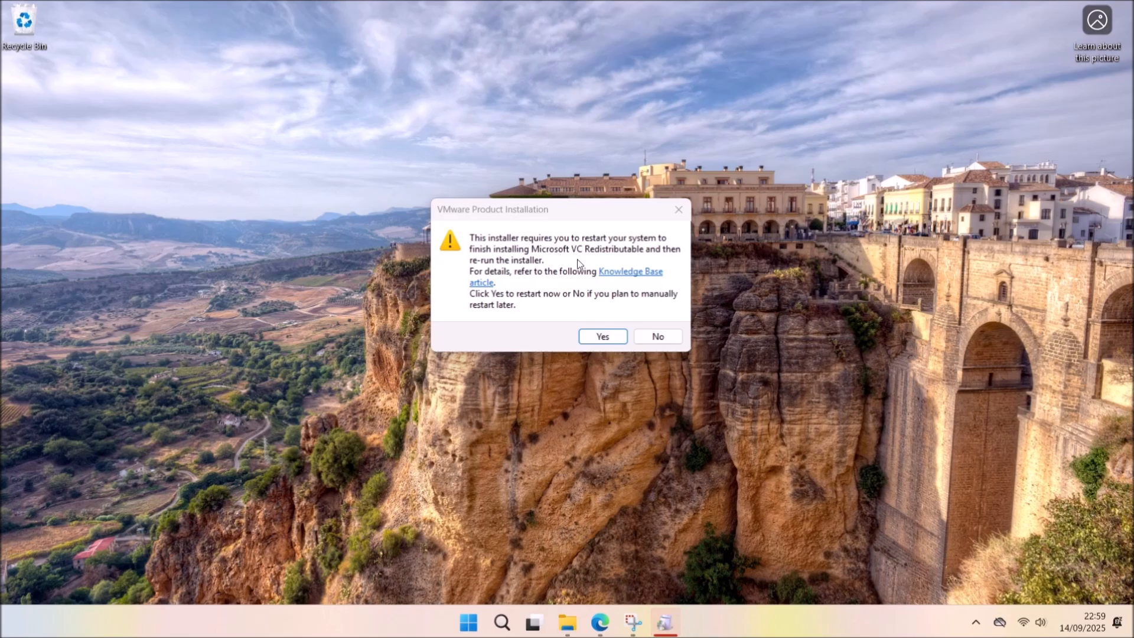
left_click(612, 343)
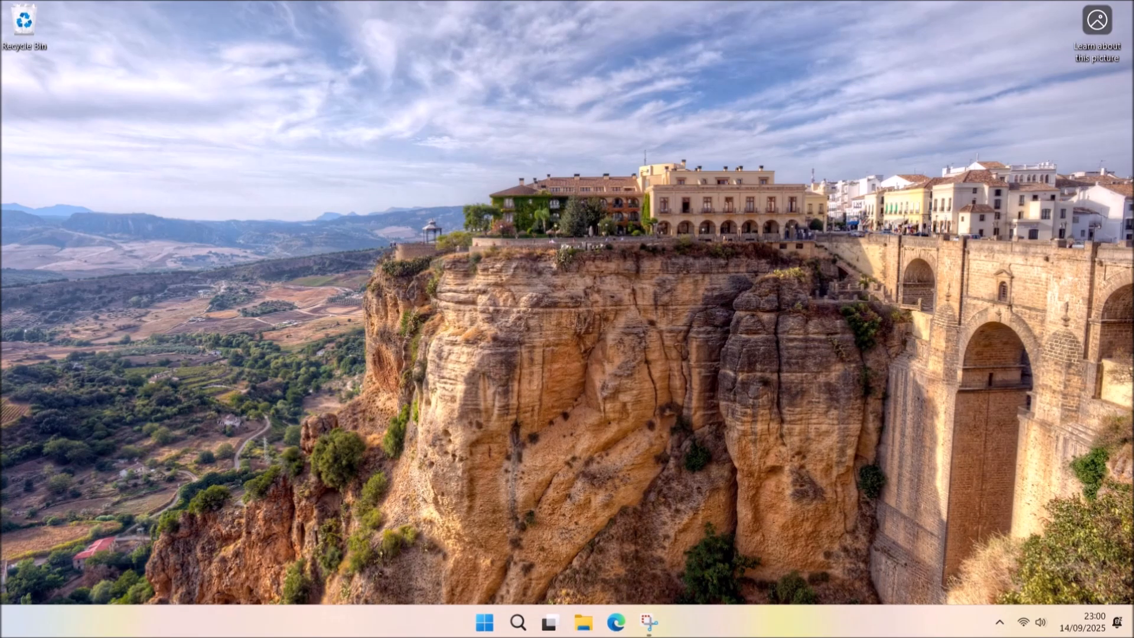
Relaunch the VMware Workstation installer from the Downloads folder.
left_click(590, 624)
left_click(219, 320)
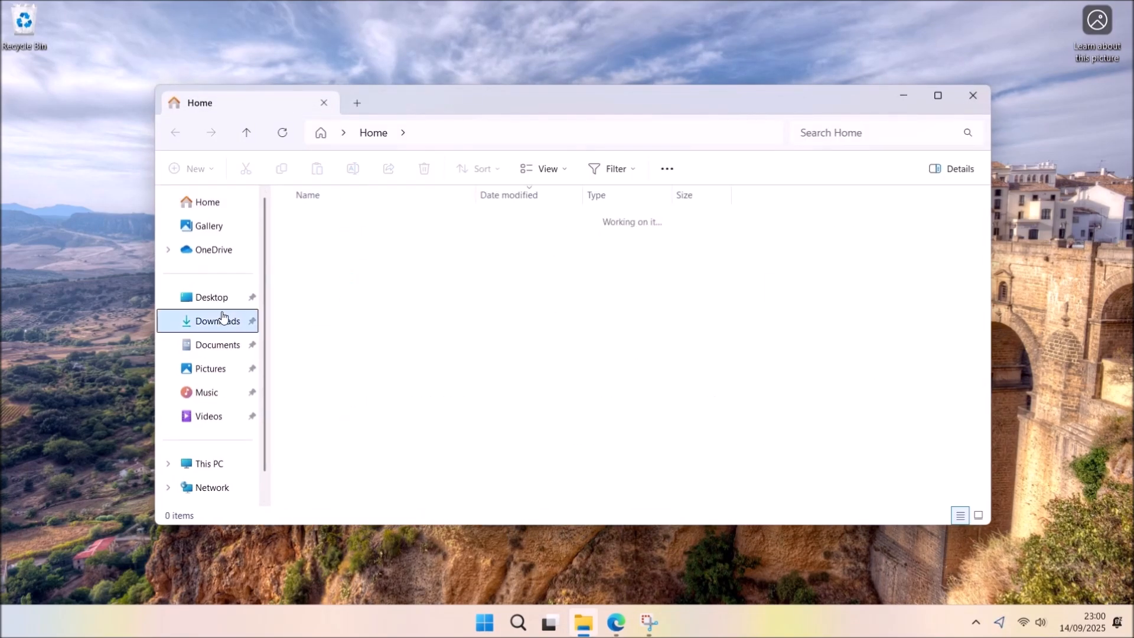
left_click(539, 237)
double_click(539, 237)
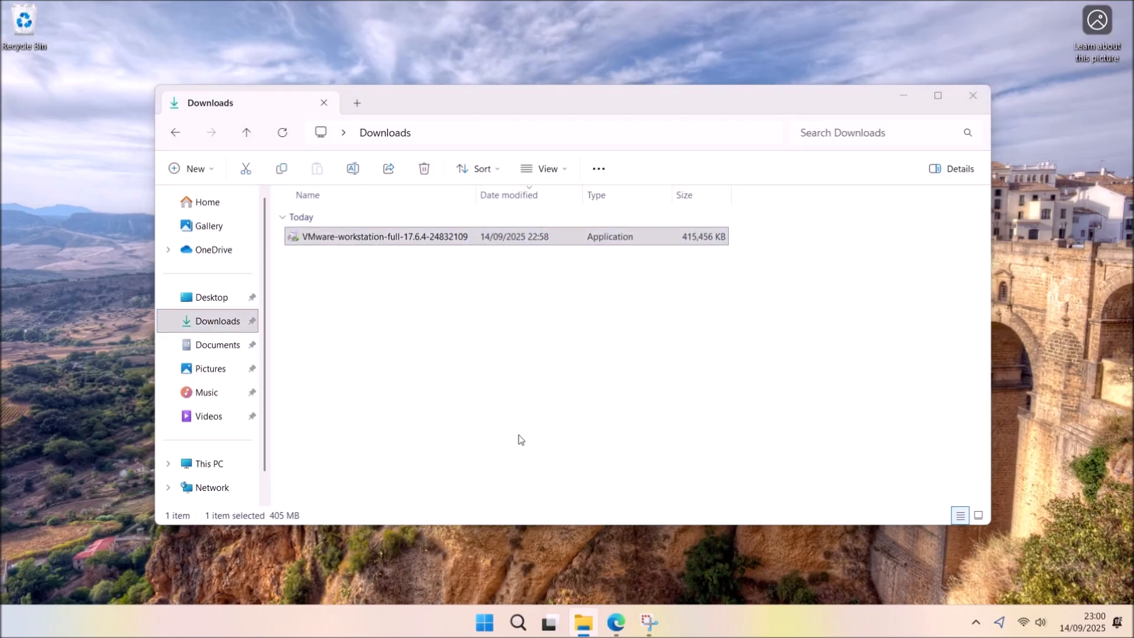
left_click(904, 98)
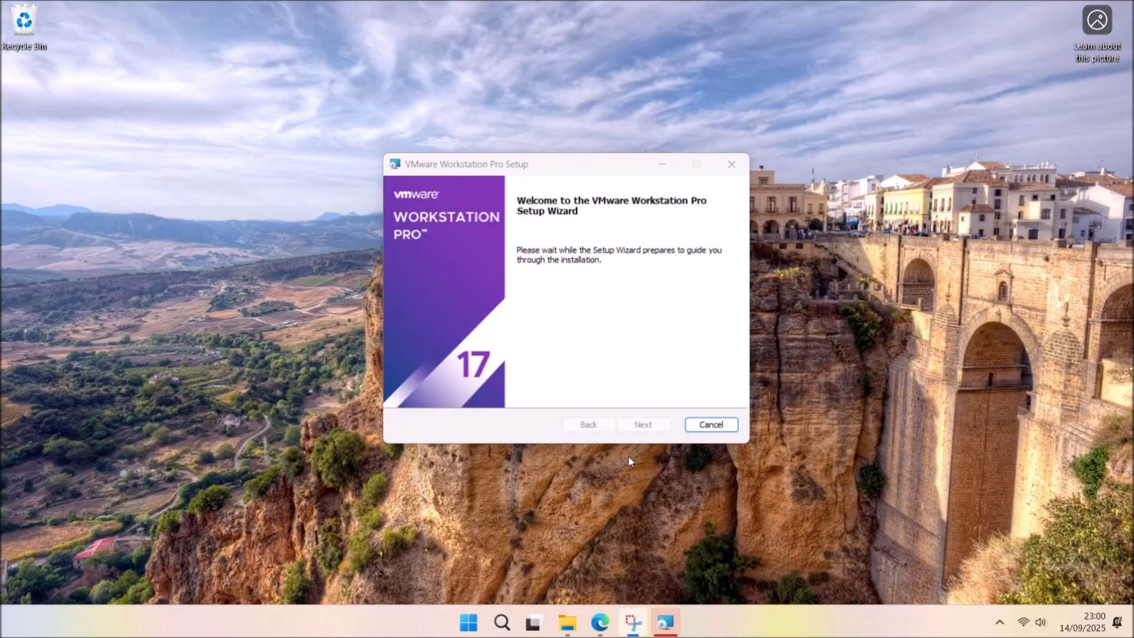
Install Workstation Pro 17 with the licence accepted and no desktop shortcut, then finish.
left_click(660, 425)
left_click(504, 391)
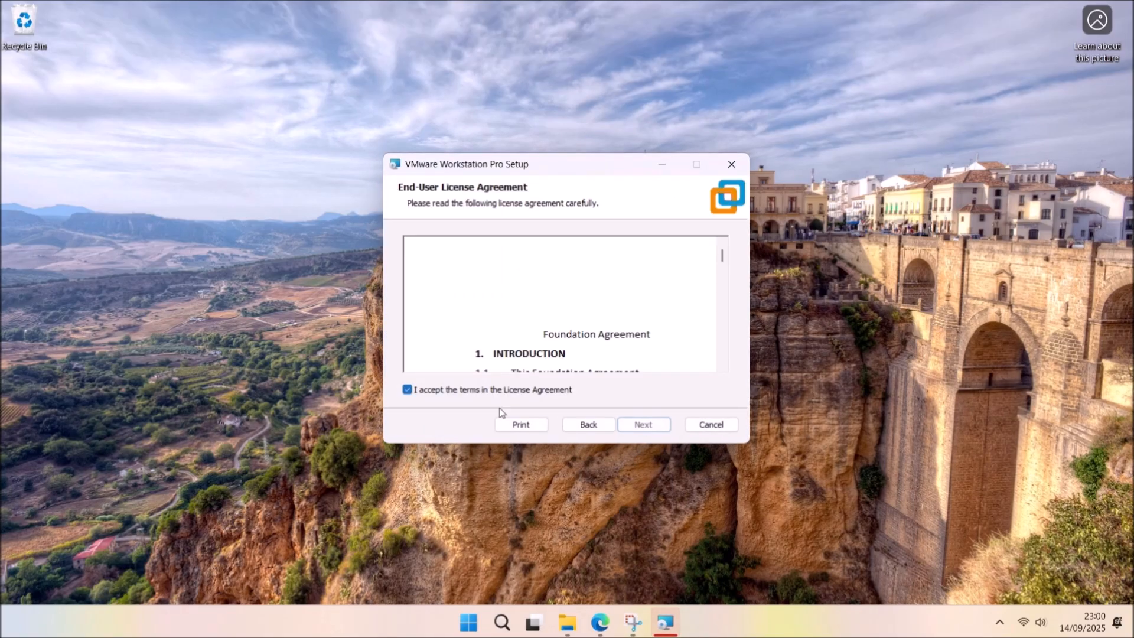
left_click_drag(722, 256, 719, 365)
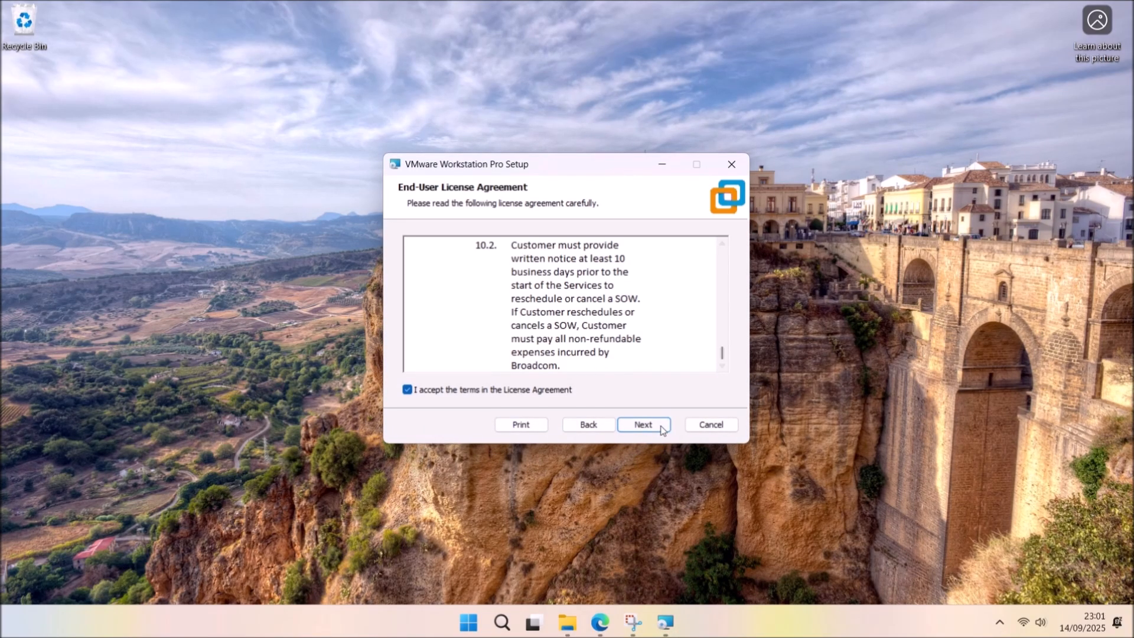
left_click(661, 427)
left_click(660, 426)
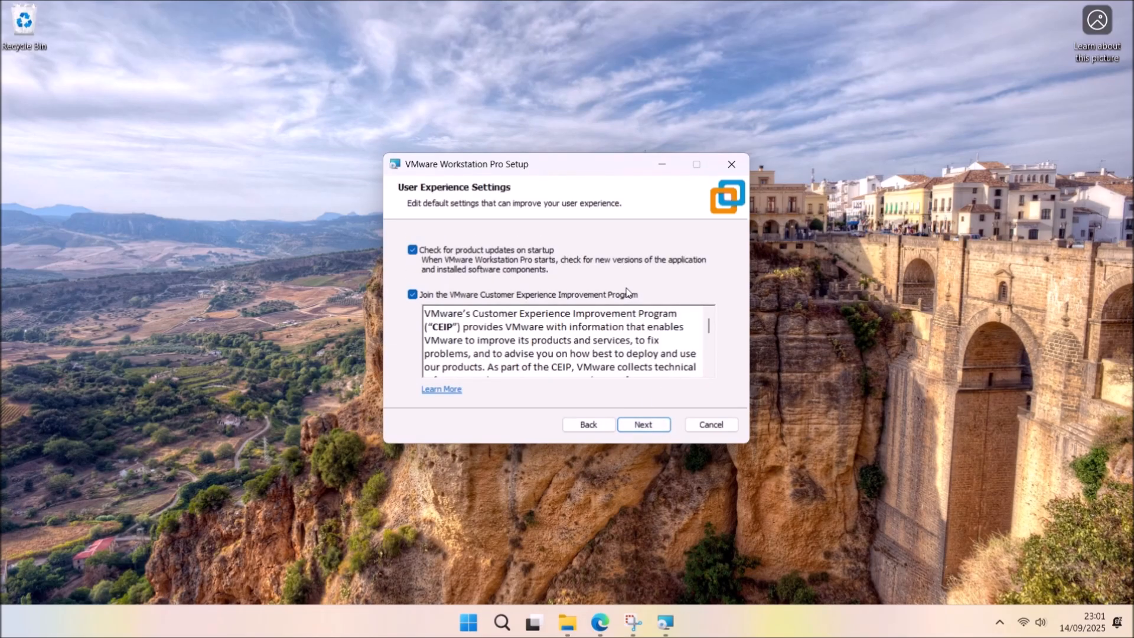
left_click_drag(709, 330, 705, 372)
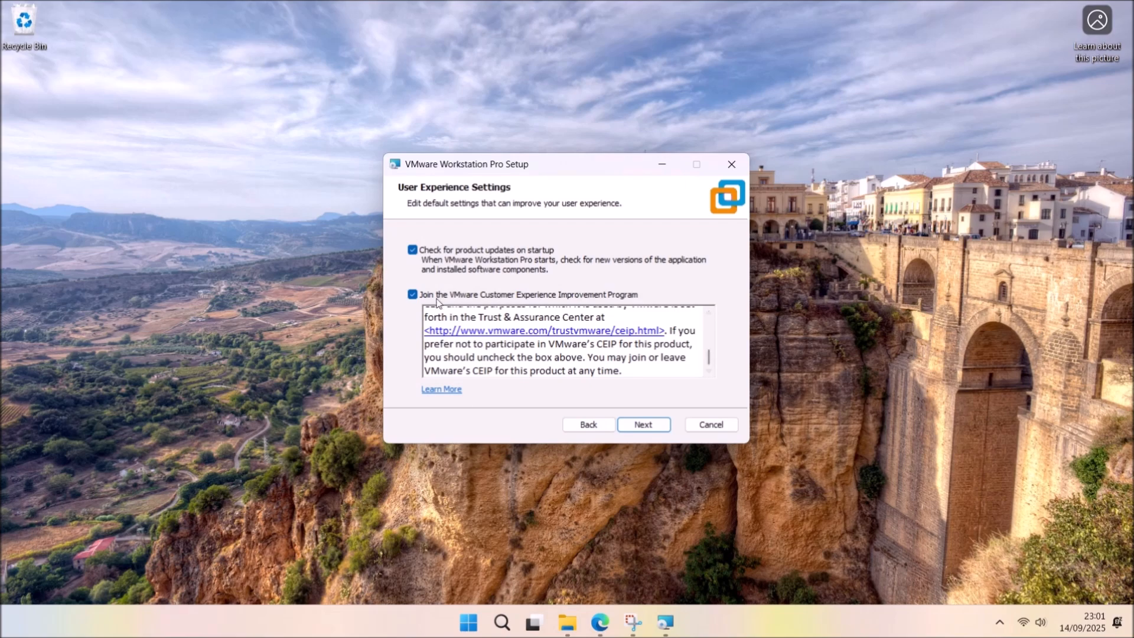
left_click(652, 425)
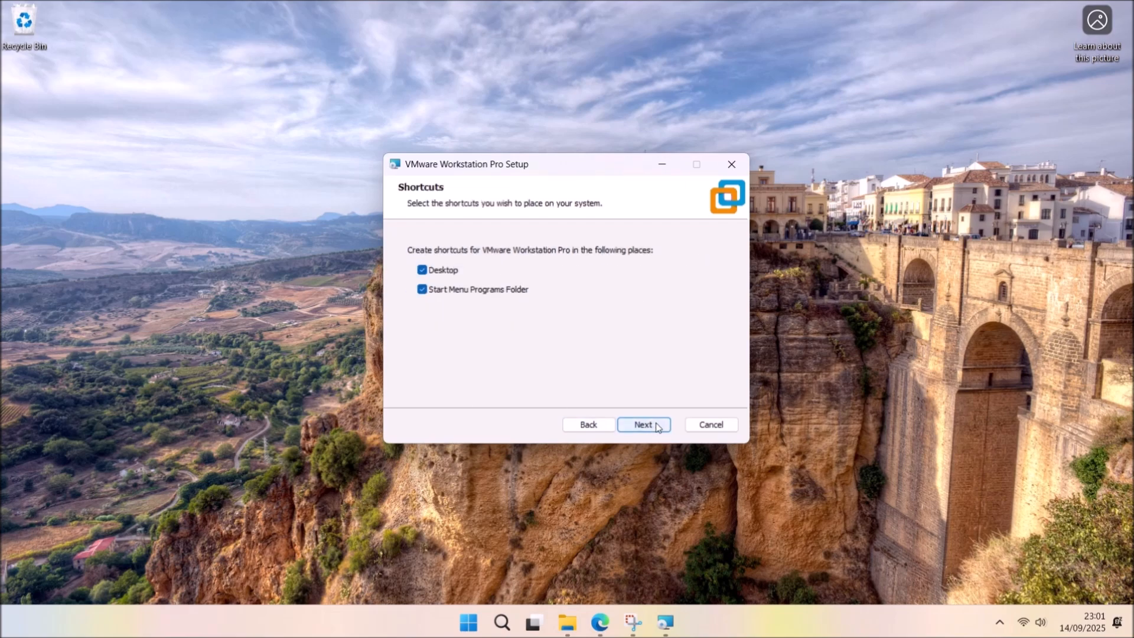
left_click(455, 275)
left_click(649, 425)
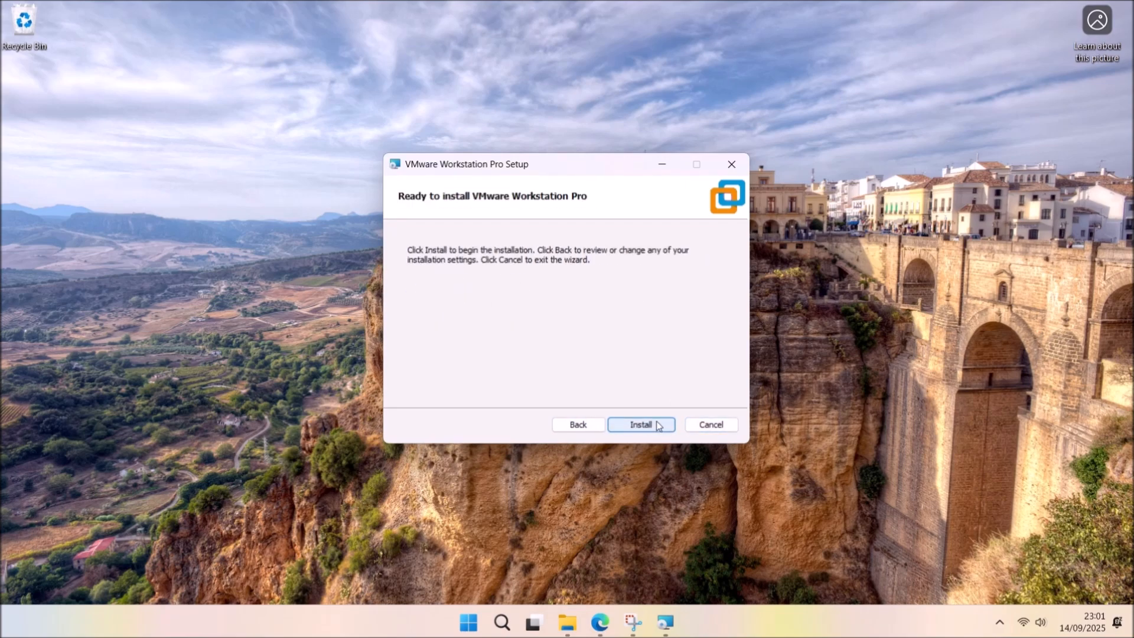
left_click(660, 425)
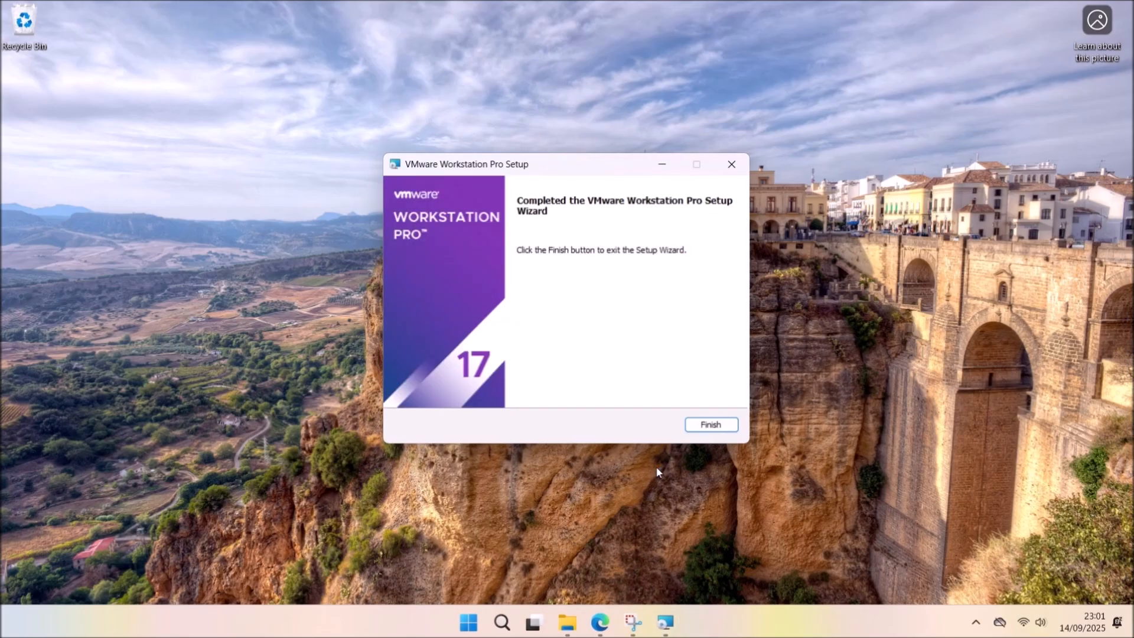
left_click(700, 426)
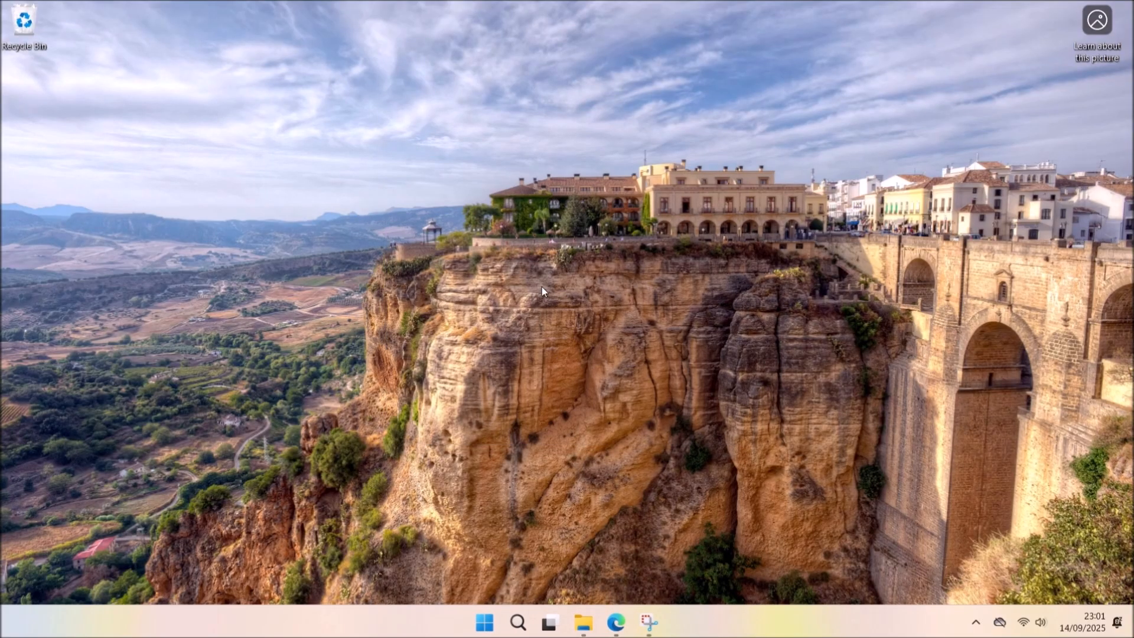
Return to the browser and open the Windows 95 Guest guide from the GitHub README.
key("alt+Tab")
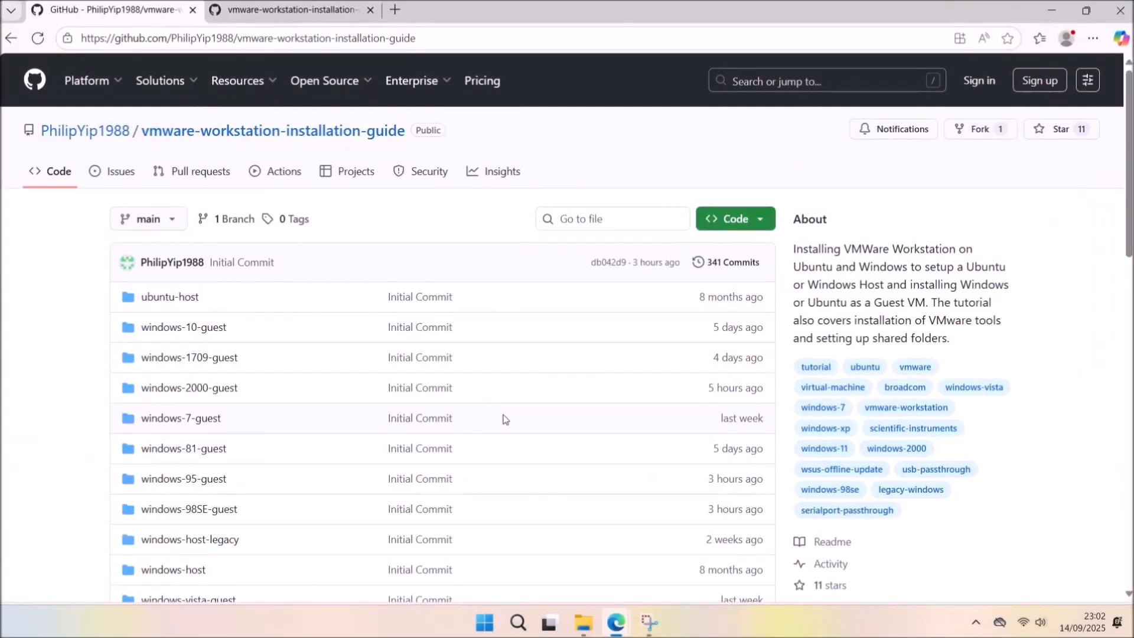
scroll(546, 425, "down", 2)
scroll(590, 432, "down", 10)
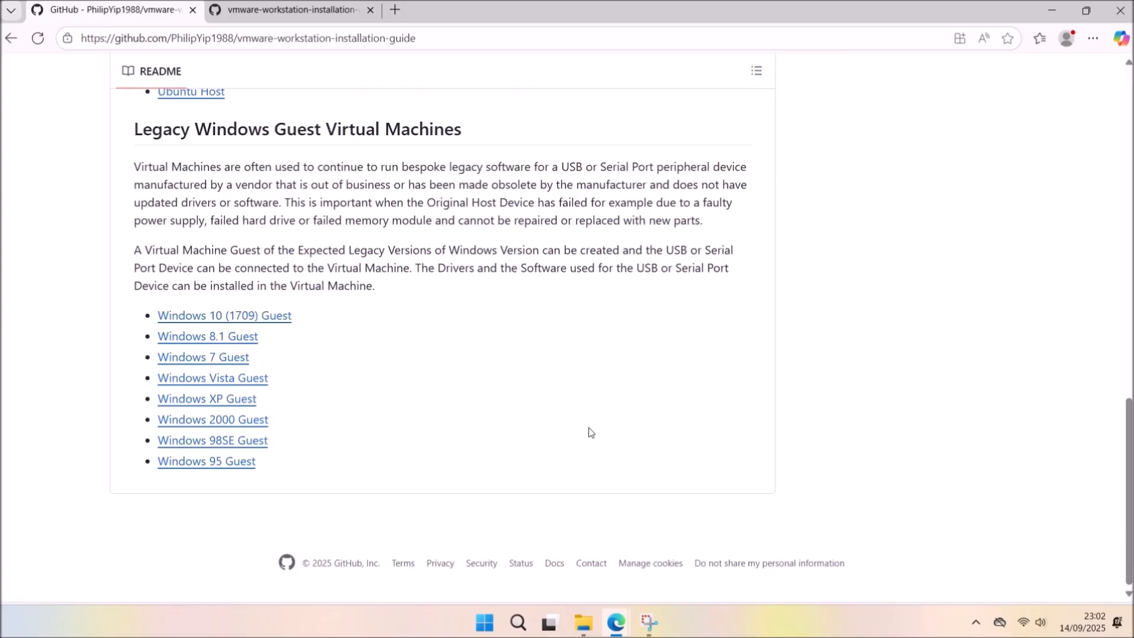
scroll(587, 431, "up", 1)
left_click(230, 542)
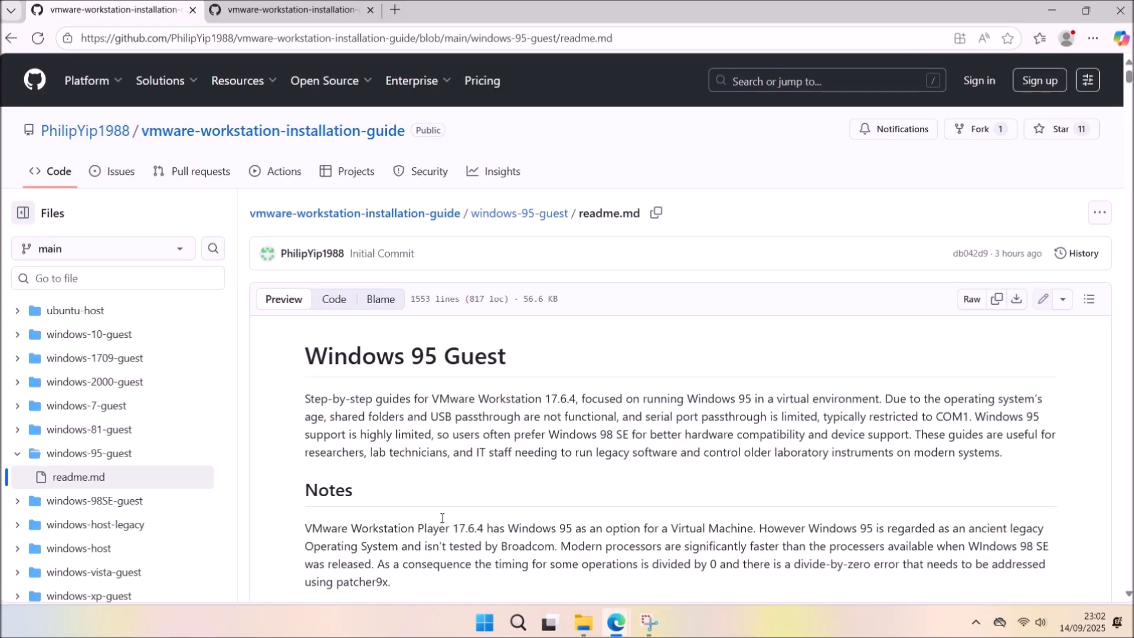
Open the WinWorld, boot disk, Intel chipset, USB, AMDK6, Osr2sp, IE 5.5, Creative and VMware Tools links in tabs.
scroll(822, 429, "down", 12)
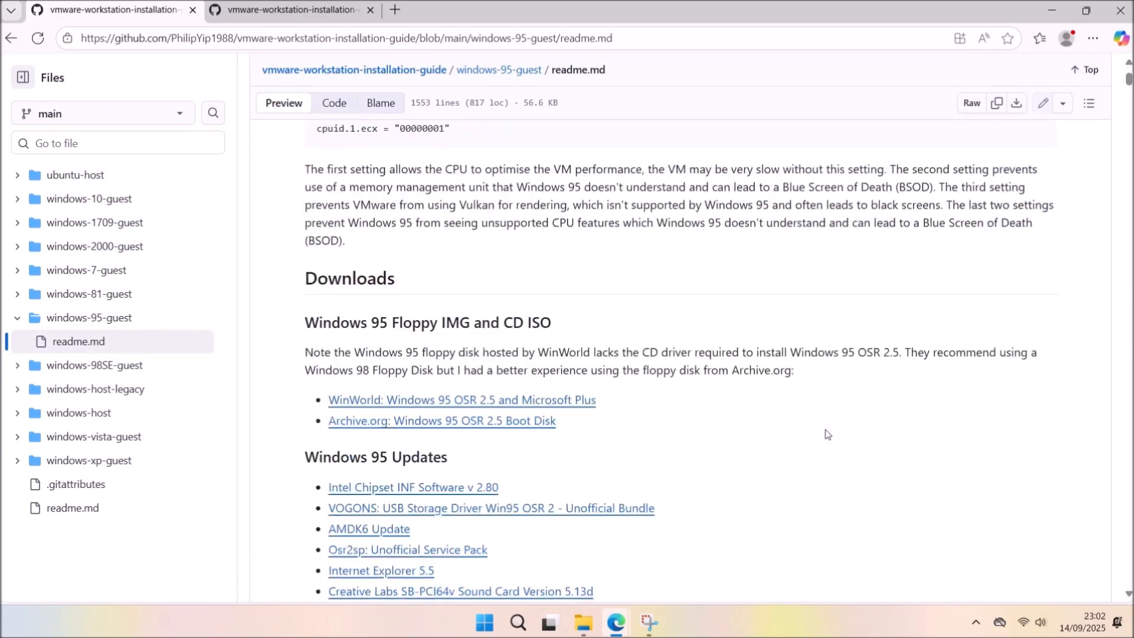
scroll(827, 434, "down", 1)
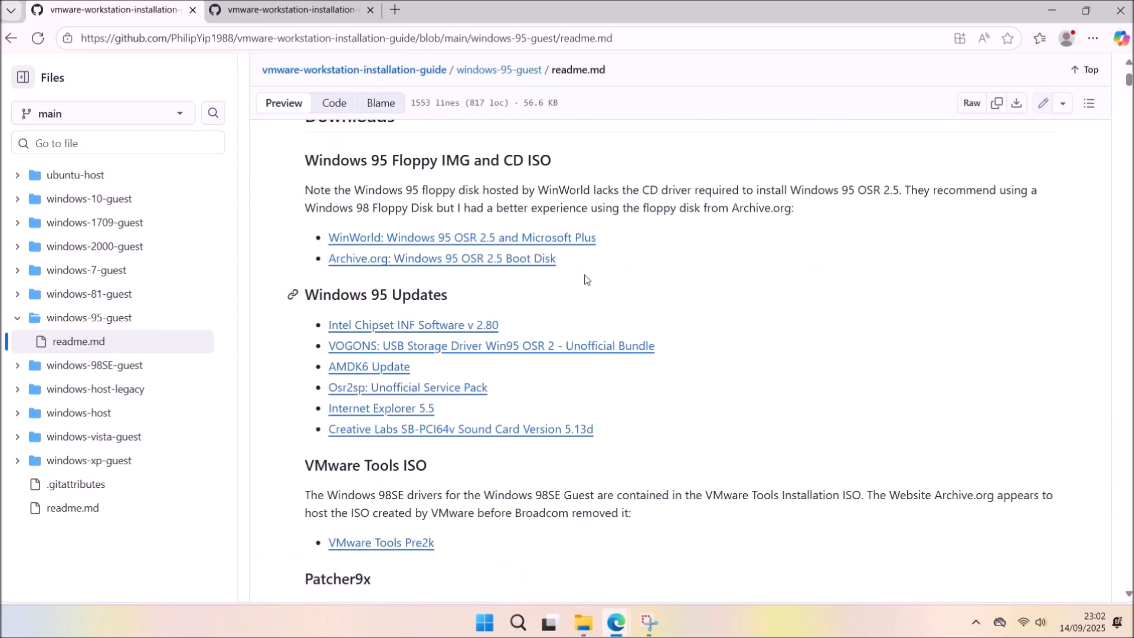
middle_click(577, 238)
middle_click(539, 258)
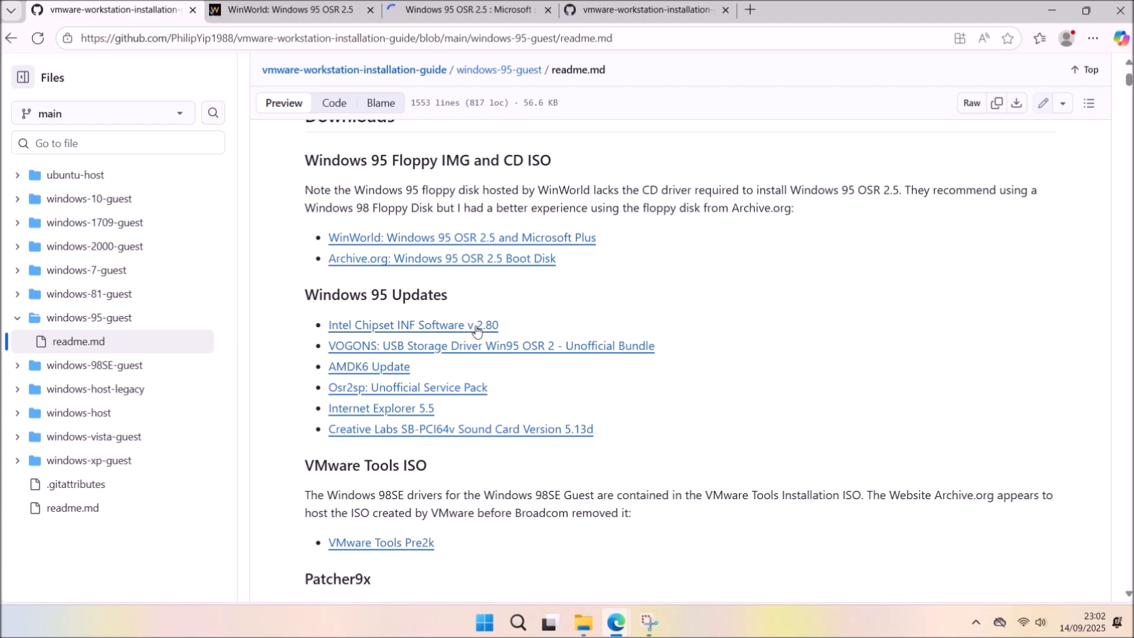
middle_click(476, 326)
middle_click(455, 347)
middle_click(385, 368)
middle_click(418, 389)
middle_click(417, 408)
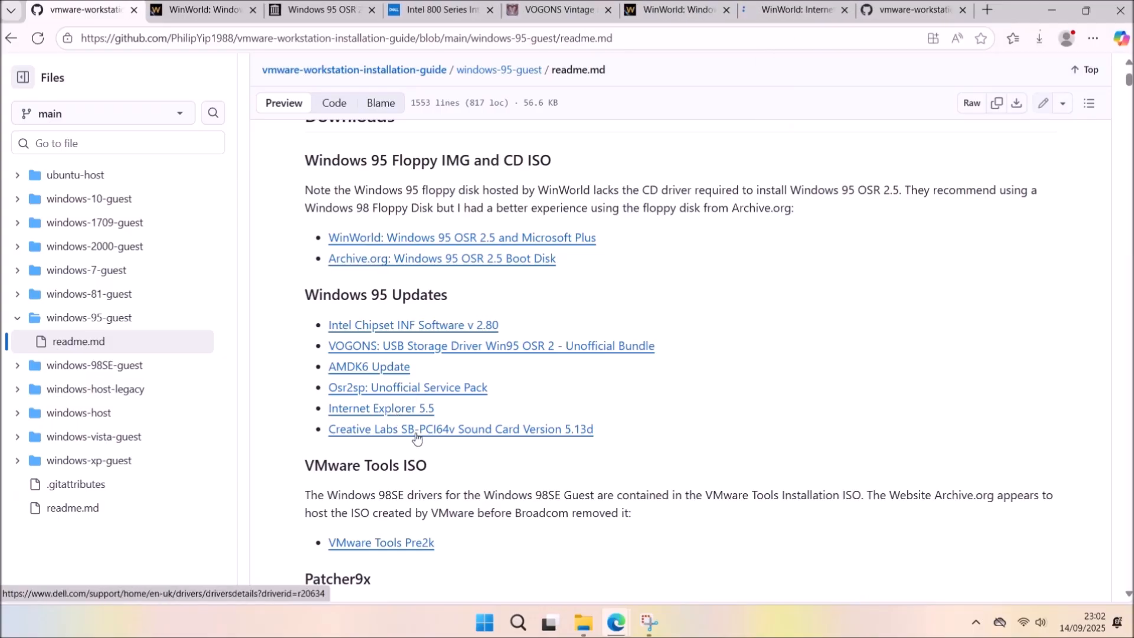
middle_click(417, 431)
middle_click(425, 542)
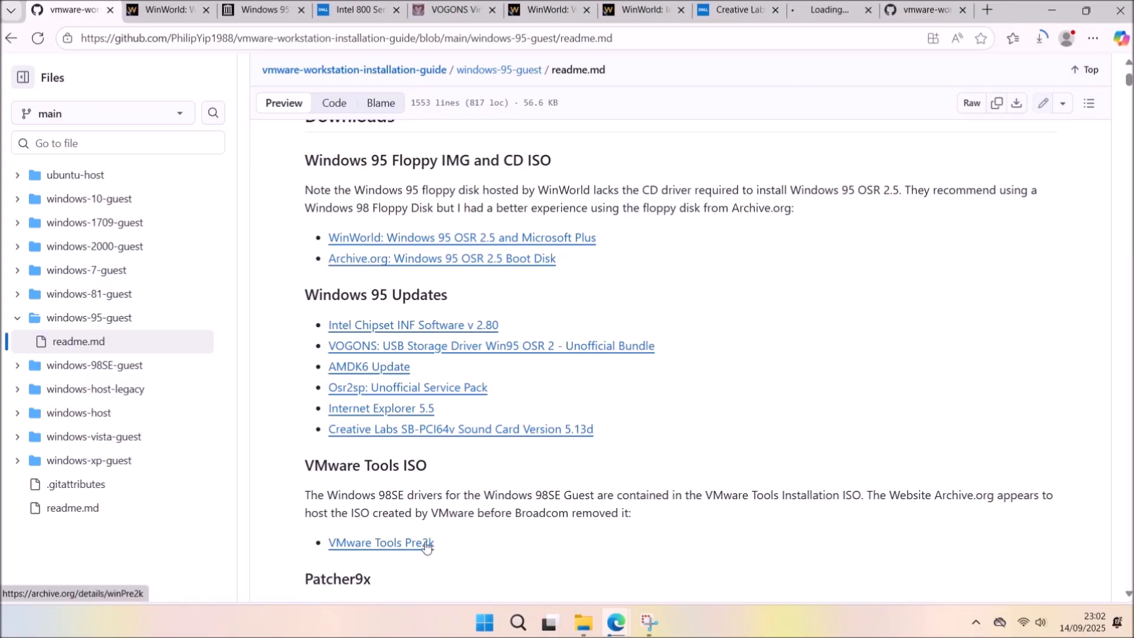
Open the patcher9x, 7-Zip and ImgBurn pages in new tabs as well.
scroll(469, 515, "down", 1)
scroll(468, 516, "down", 2)
middle_click(370, 496)
scroll(366, 484, "down", 2)
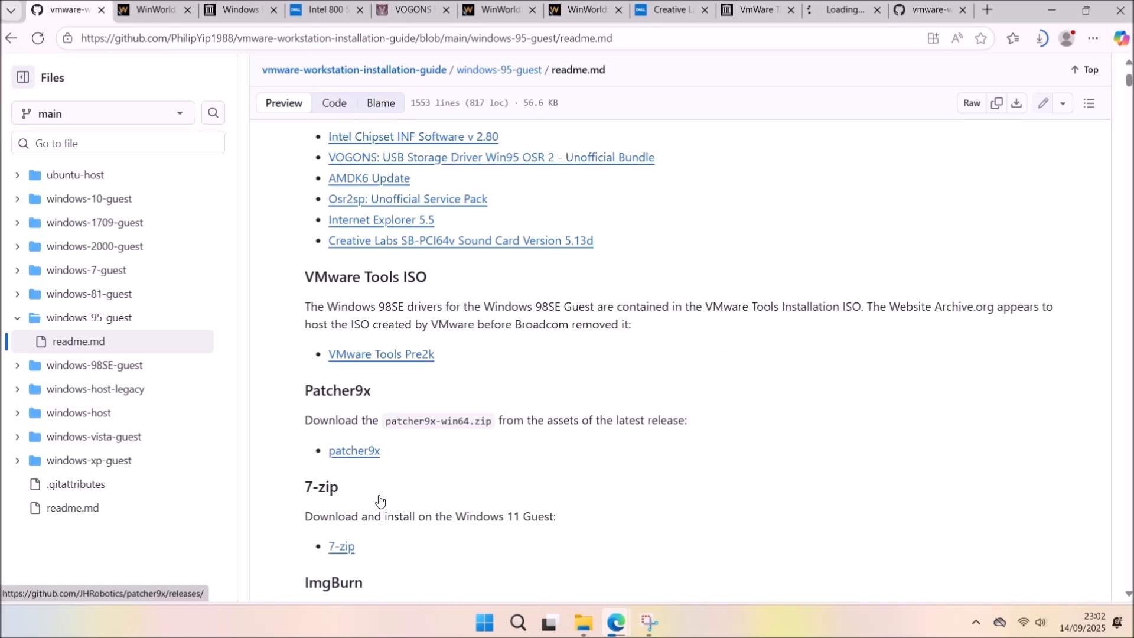
middle_click(350, 437)
scroll(373, 540, "down", 1)
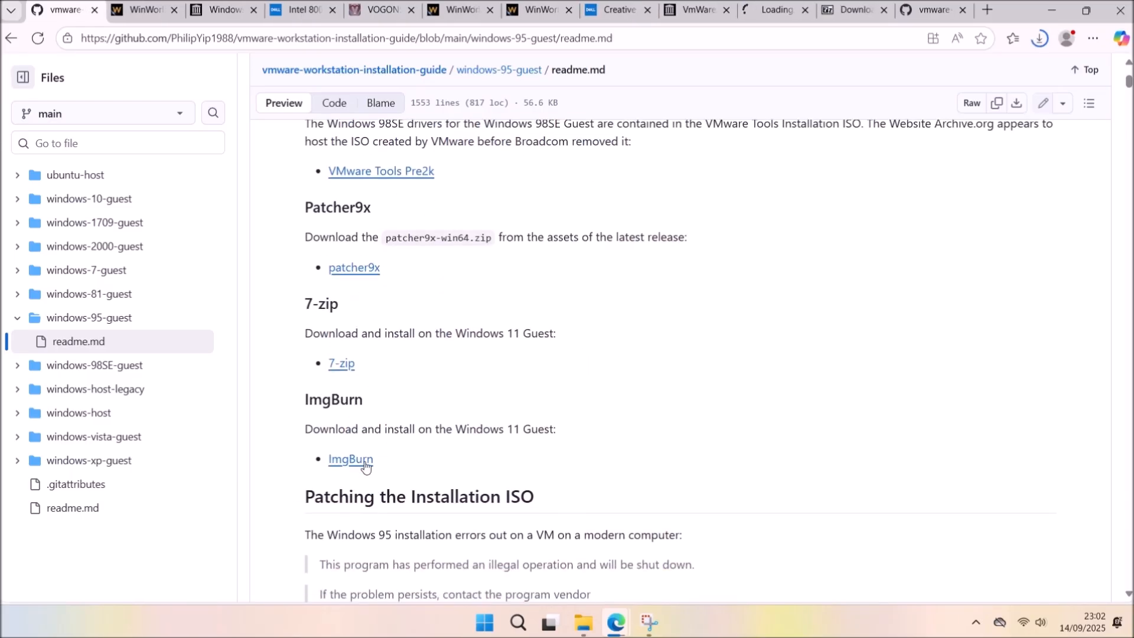
middle_click(361, 460)
left_click(142, 9)
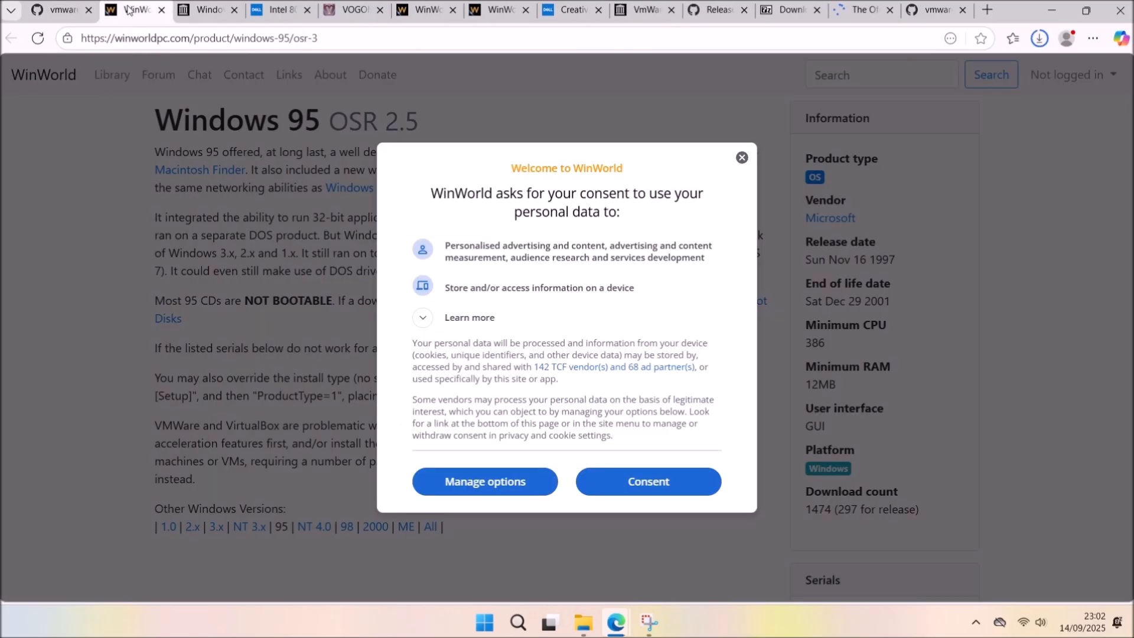
Download the Windows 95 OSR2.5 OEM ISO from WinWorld and the boot disk image from Archive.org.
left_click(669, 495)
scroll(657, 454, "down", 1)
scroll(657, 454, "down", 3)
left_click_drag(866, 348, 797, 325)
scroll(721, 463, "down", 8)
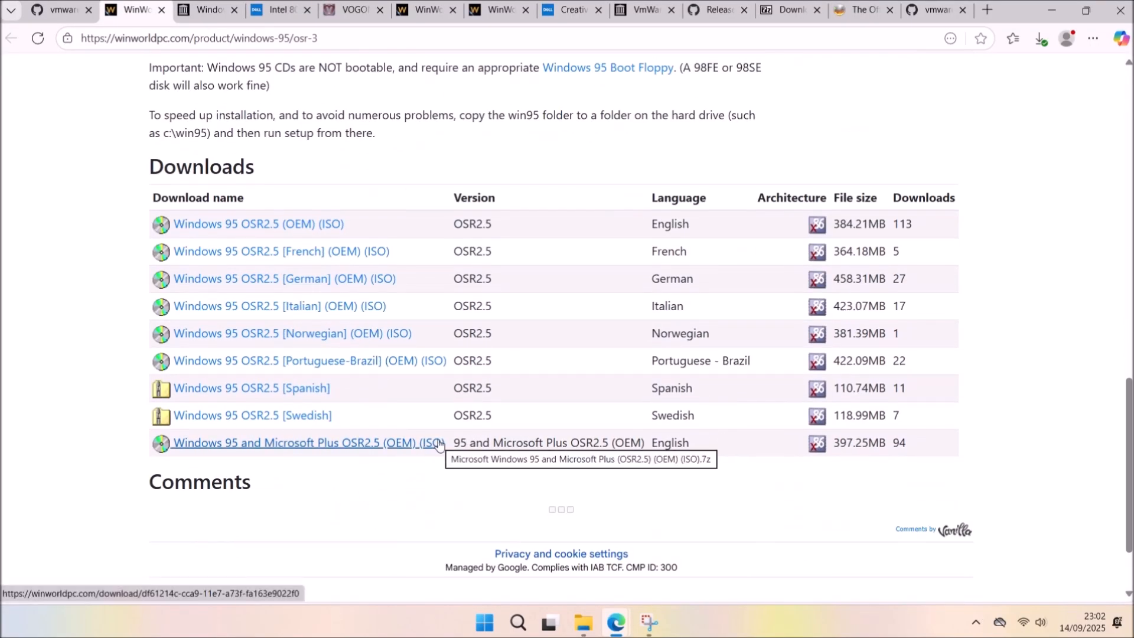
left_click(413, 444)
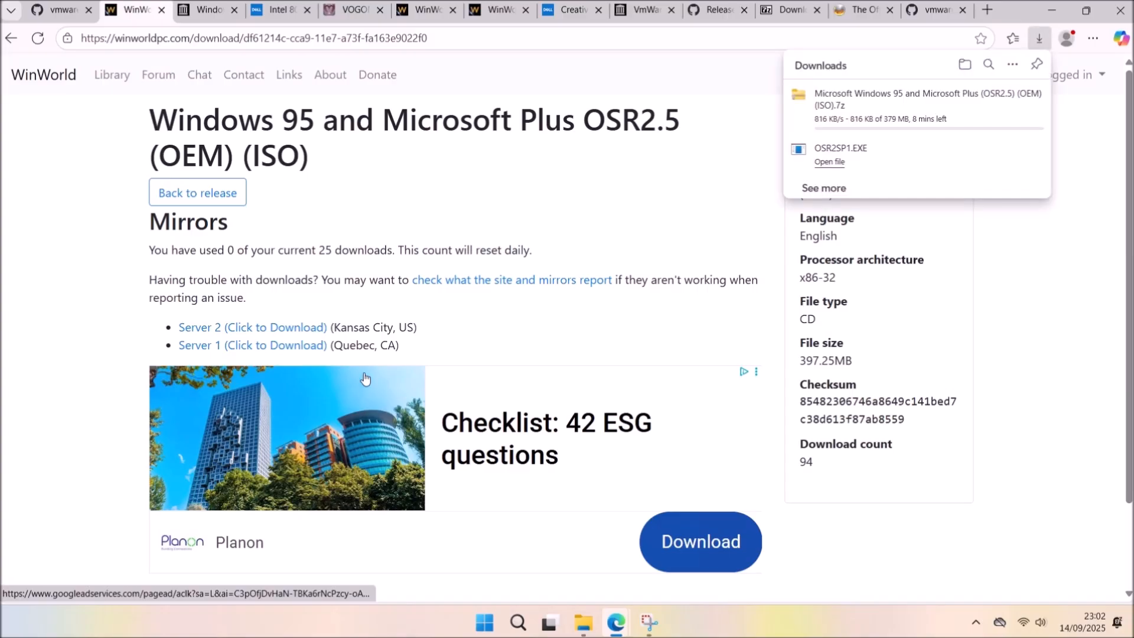
left_click(208, 10)
scroll(636, 224, "down", 5)
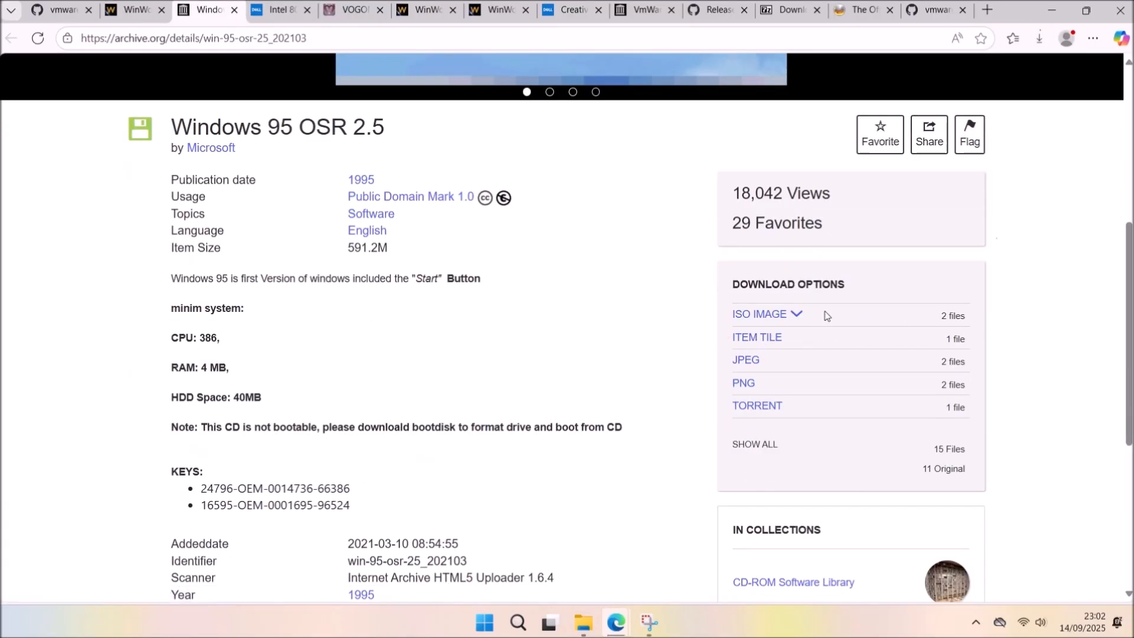
left_click(752, 313)
left_click(862, 347)
Download the Intel chipset driver Z0377C06.exe and the xusbsupp.zip USB storage bundle.
left_click(294, 14)
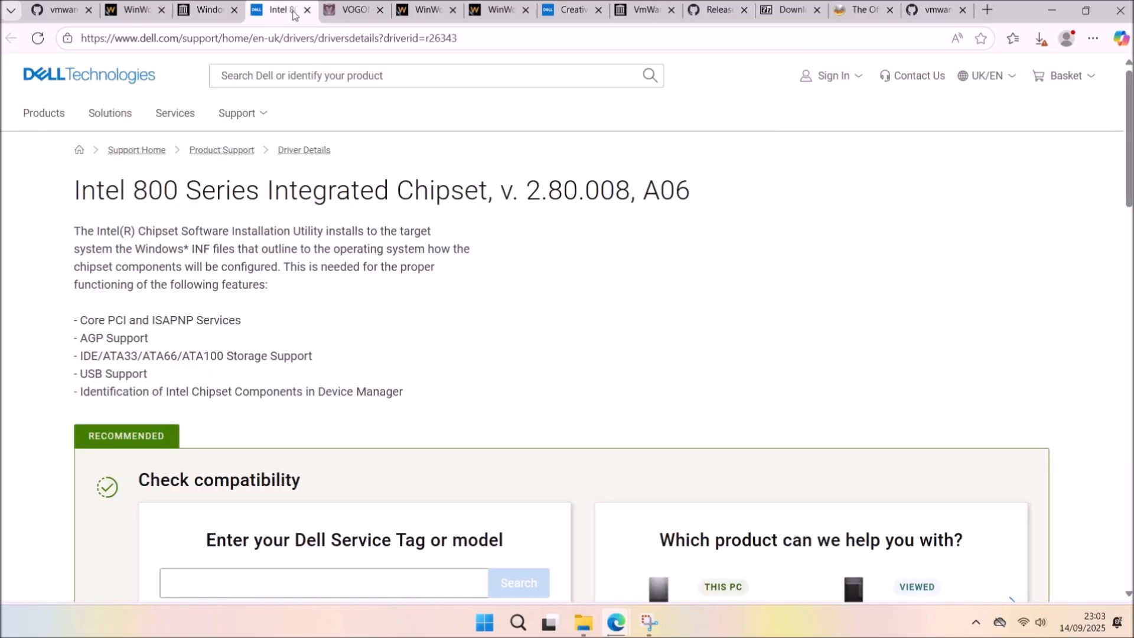
scroll(747, 326, "down", 10)
left_click(394, 212)
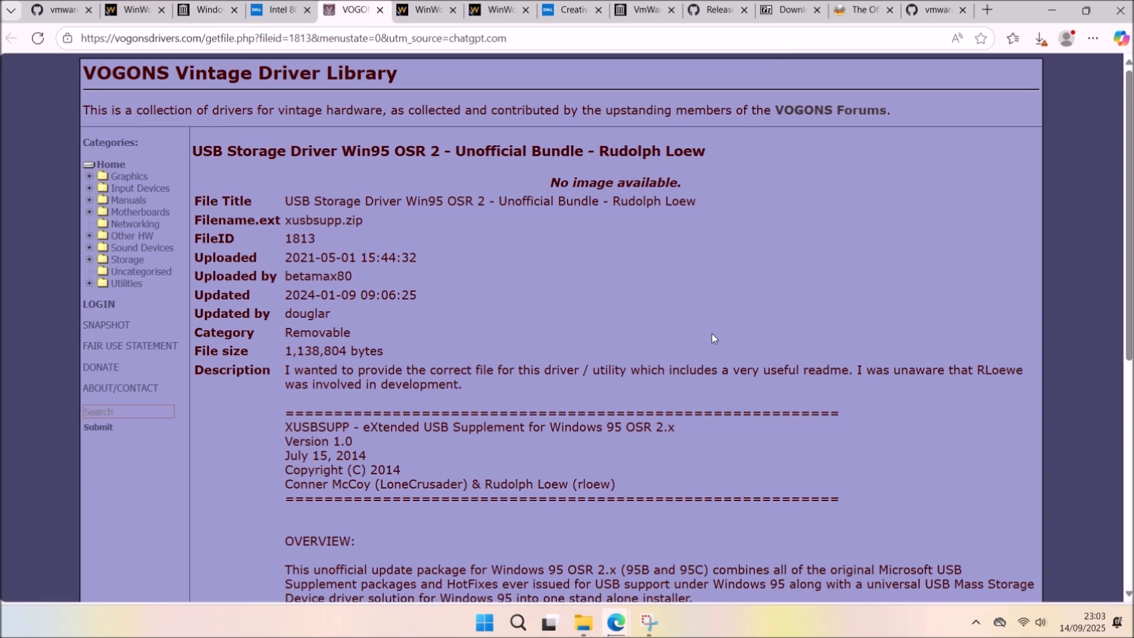
scroll(711, 334, "down", 5)
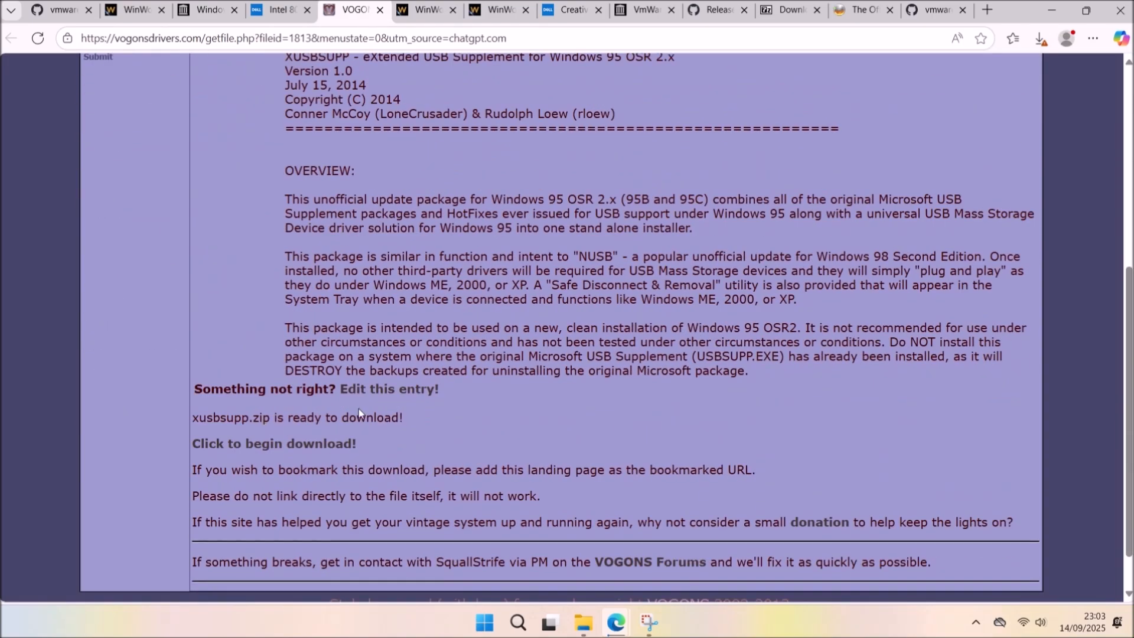
left_click(331, 444)
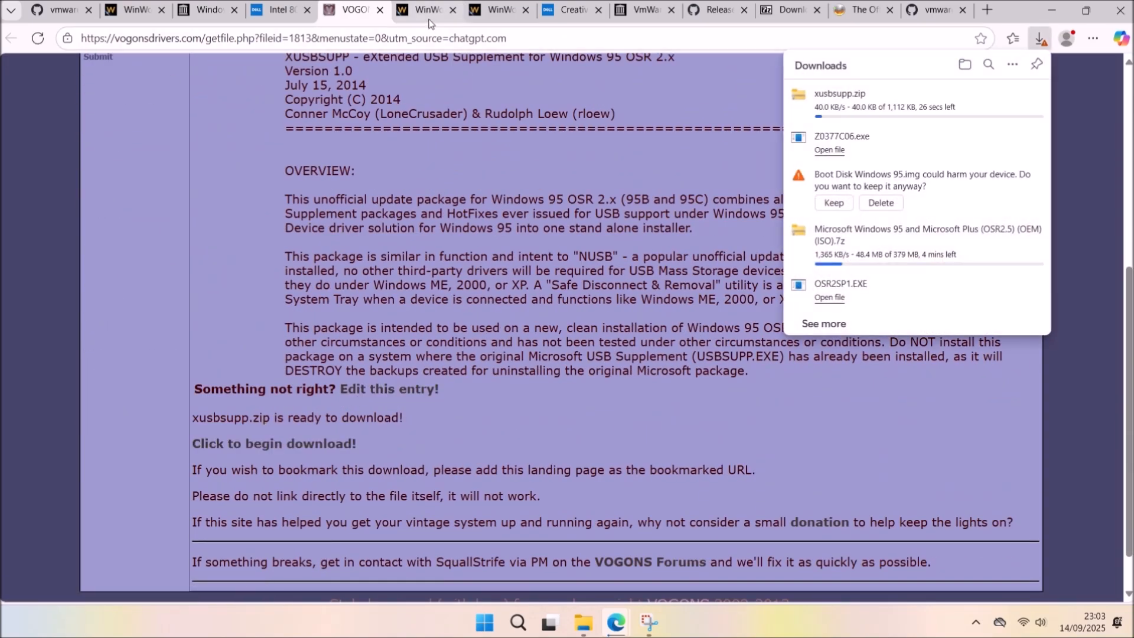
Download the AMDK6 Update patch from Server 2, accepting the cookie dialogs.
left_click(430, 18)
left_click(669, 481)
scroll(695, 480, "down", 9)
scroll(281, 342, "down", 4)
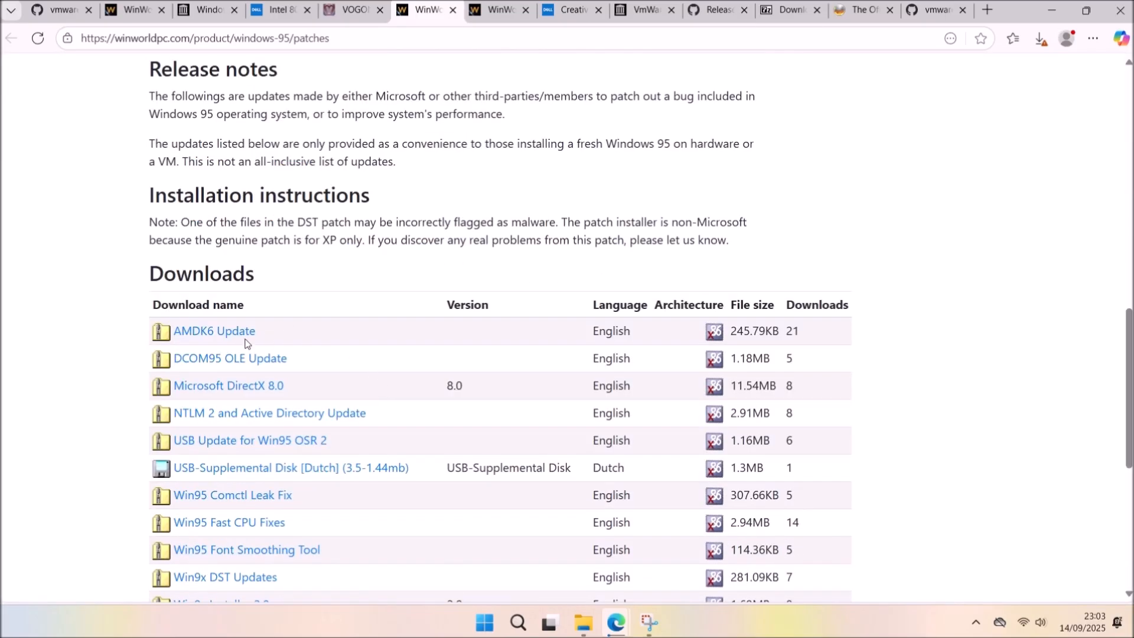
left_click(245, 258)
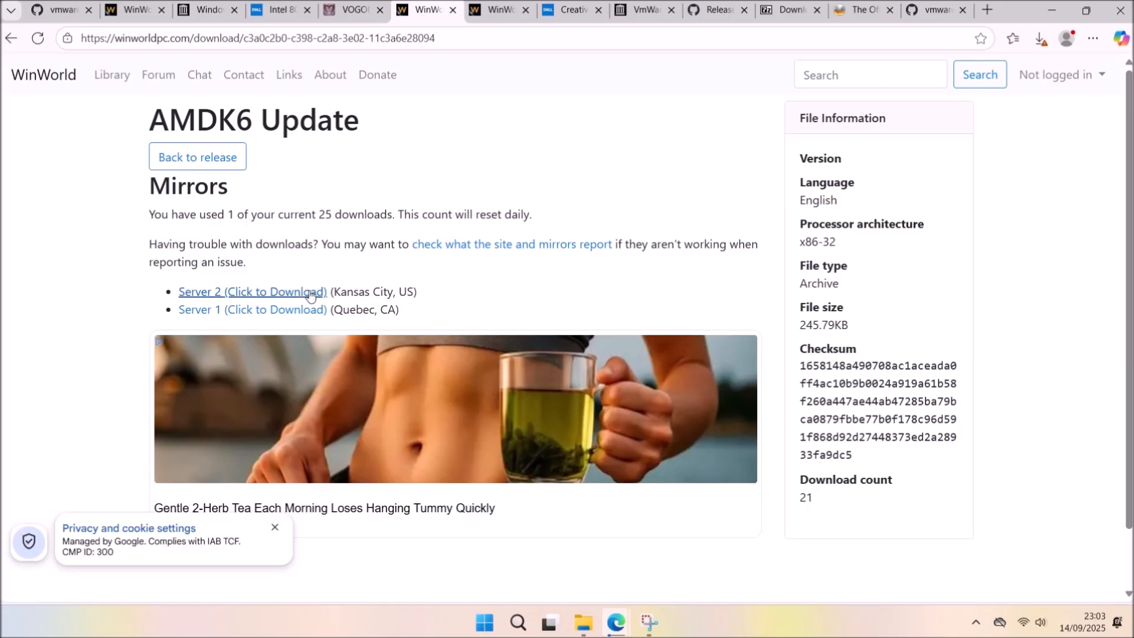
left_click(316, 292)
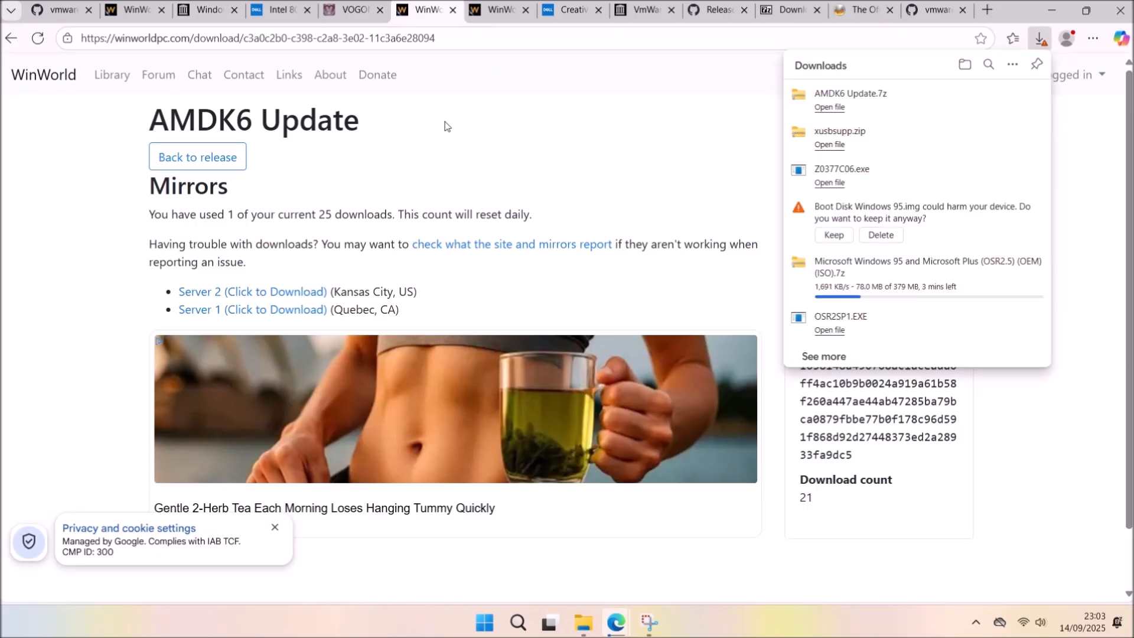
key("ctrl+Tab")
left_click(649, 481)
scroll(662, 488, "down", 12)
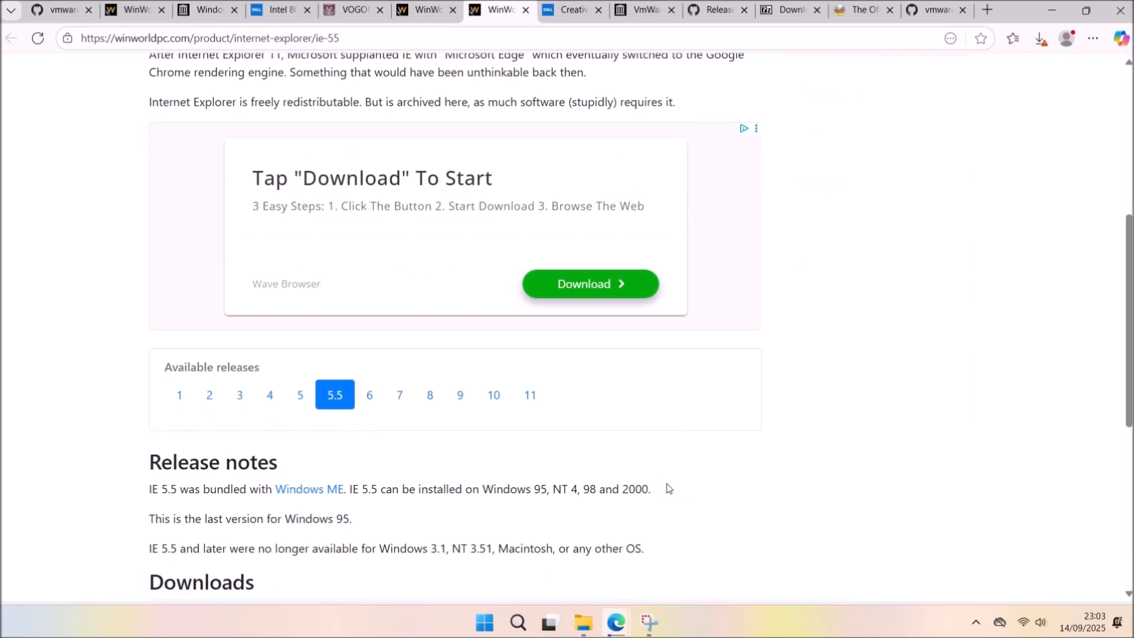
Download Internet Explorer 5.51 and the sb-9xeng.exe Sound Blaster 64V driver.
left_click(404, 378)
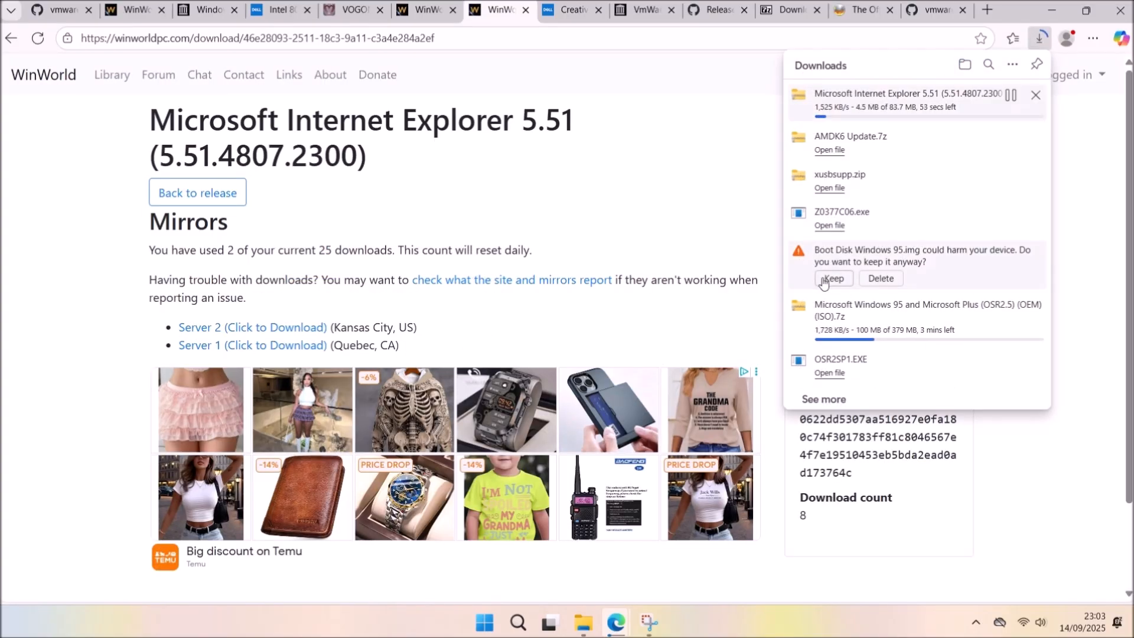
key("ctrl+Tab")
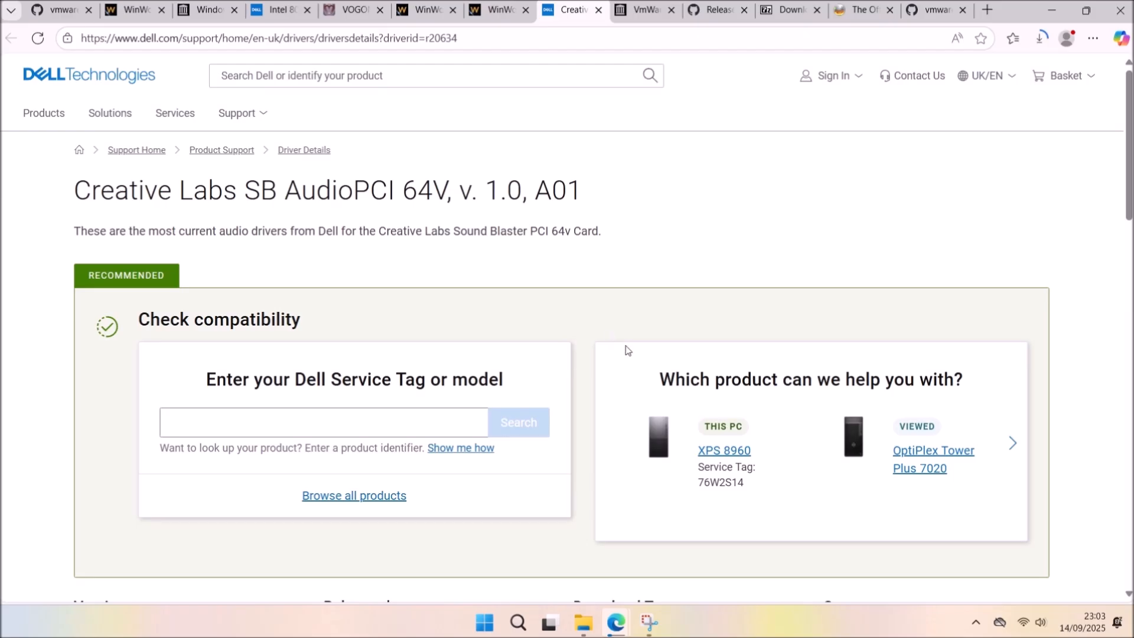
scroll(627, 354, "down", 10)
left_click(371, 290)
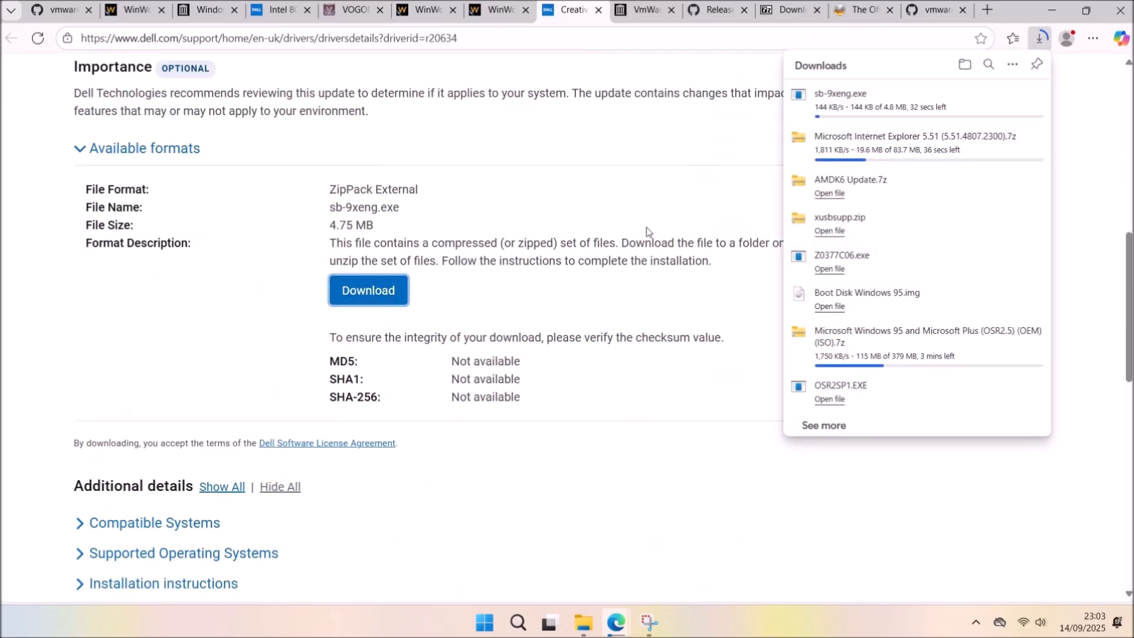
key("ctrl+Tab")
scroll(650, 393, "down", 6)
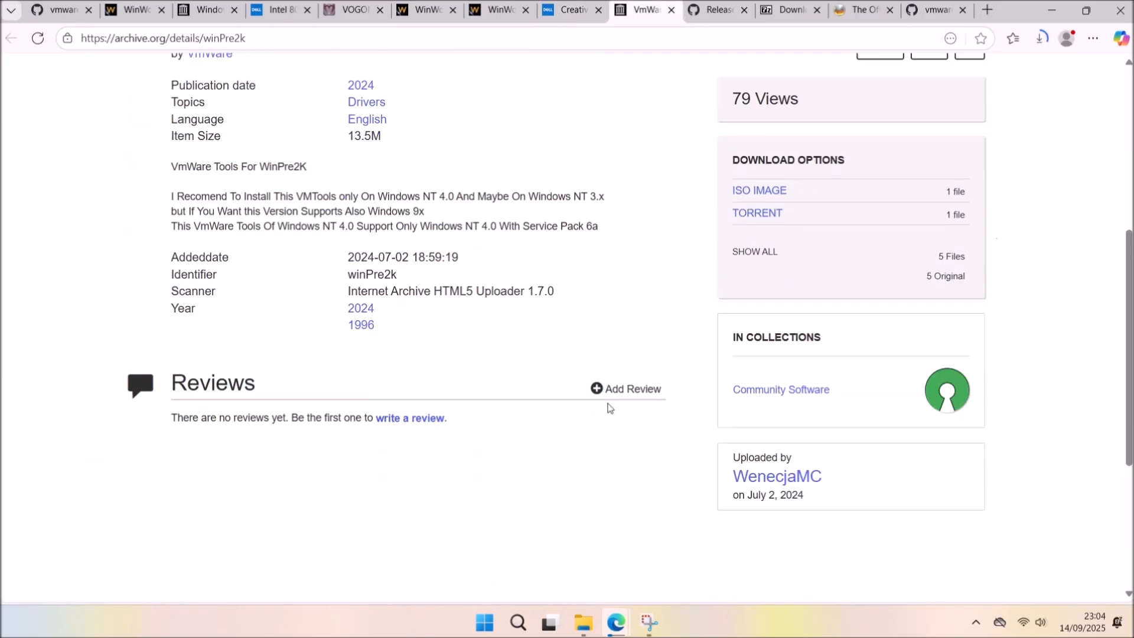
scroll(610, 407, "up", 2)
Download patcher9x-0.8.50-win64.zip, 64-bit 7-Zip and ImgBurn from Mirror 7, then minimise Edge.
key("ctrl+Tab")
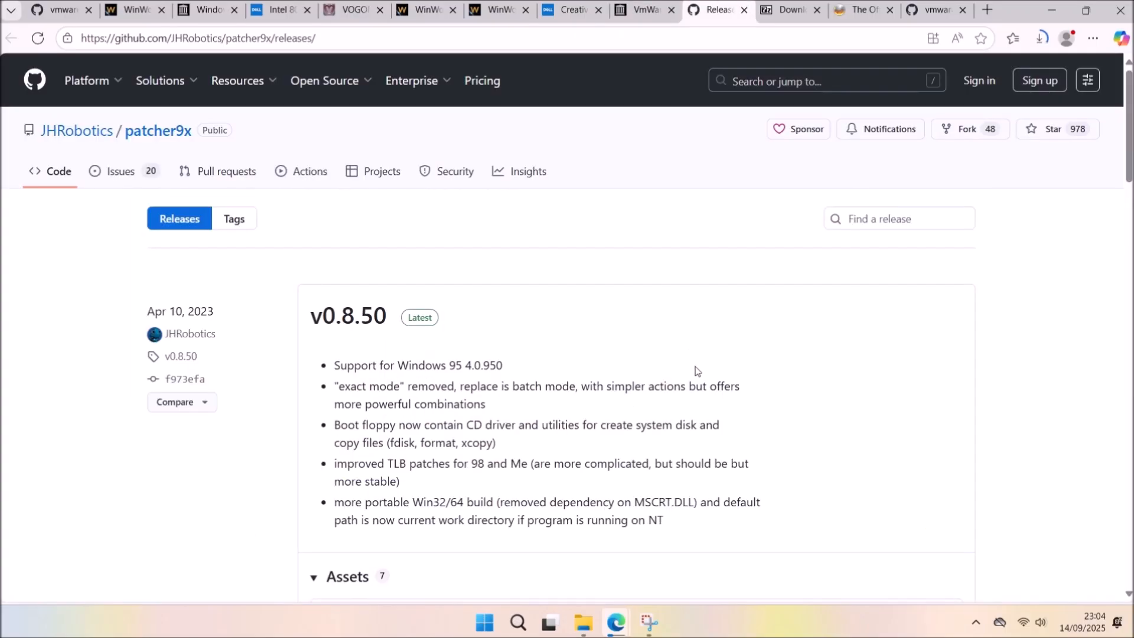
scroll(717, 399, "down", 5)
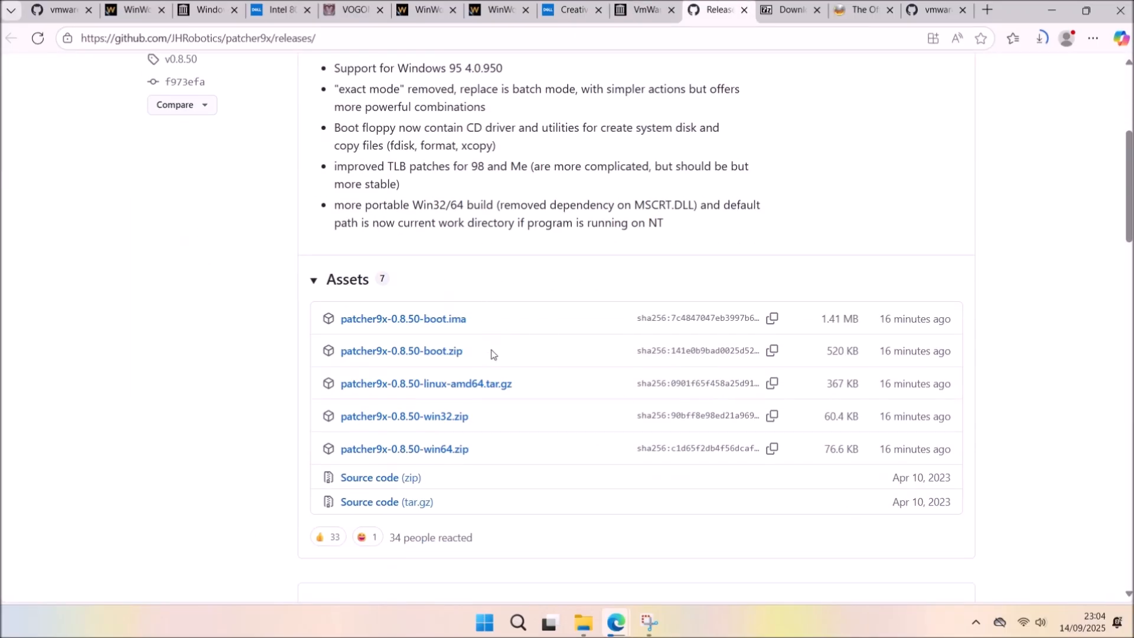
left_click(462, 449)
key("ctrl+Tab")
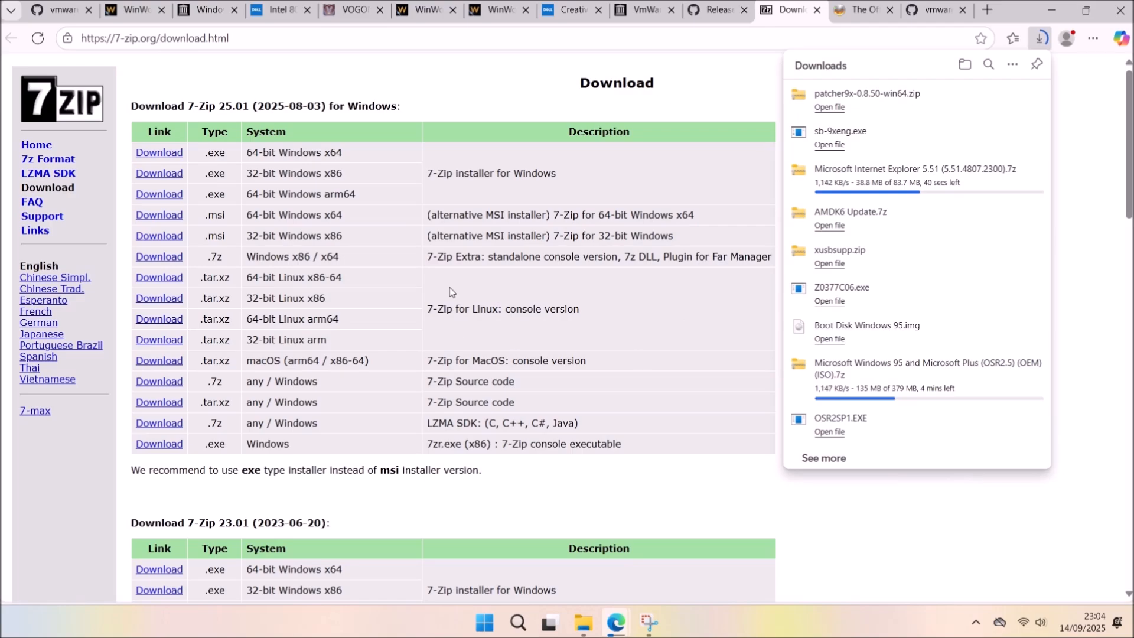
left_click(171, 153)
key("ctrl+Tab")
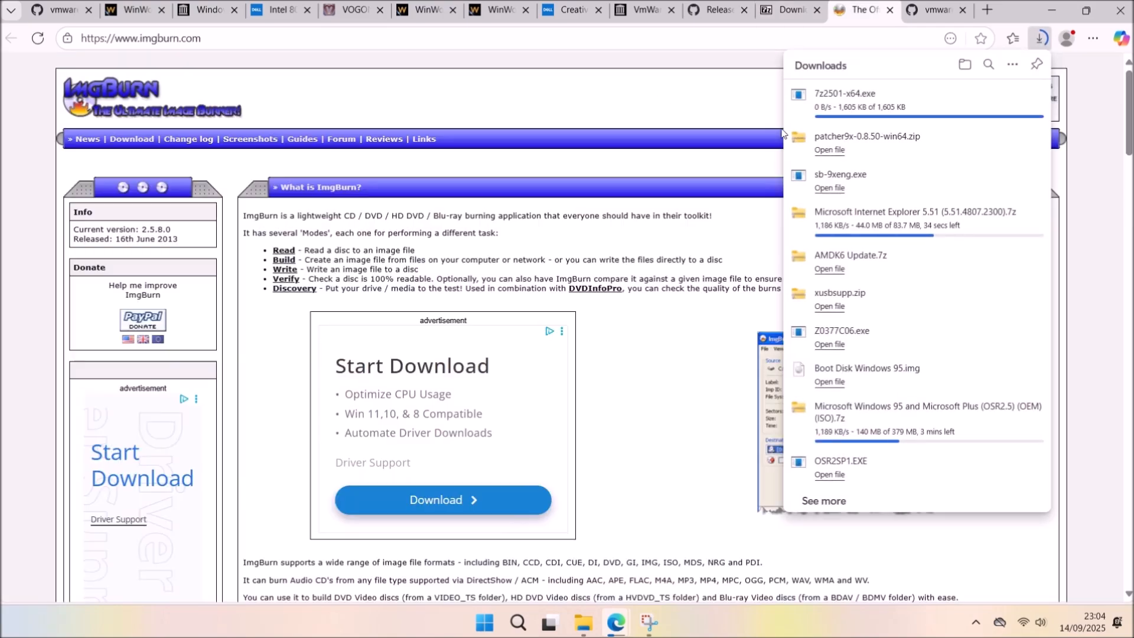
scroll(634, 326, "down", 12)
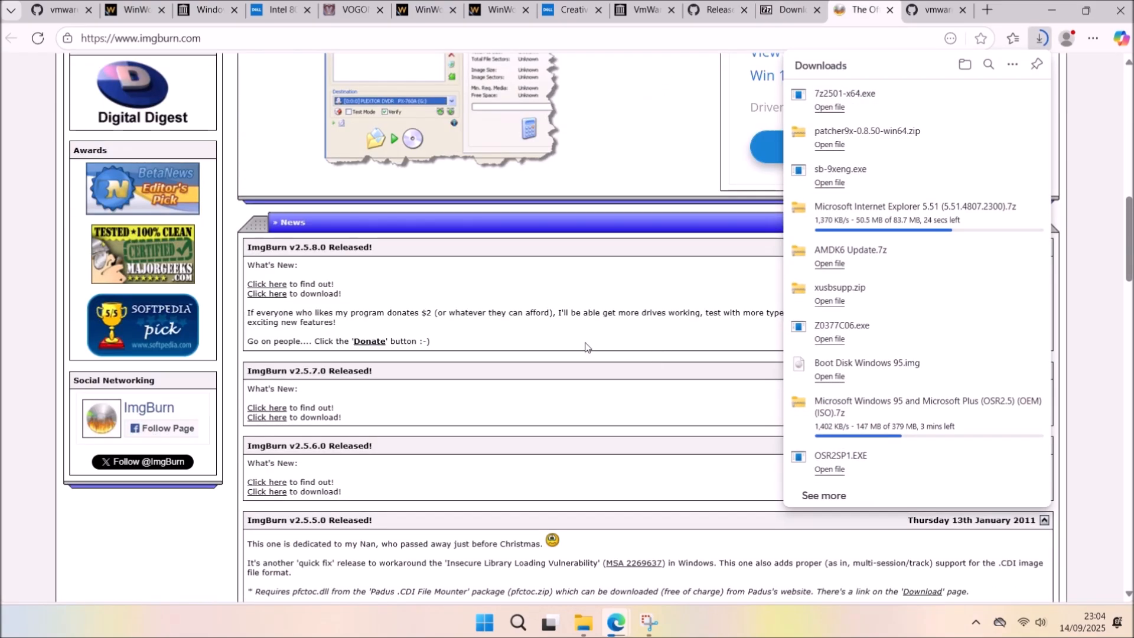
left_click(266, 293)
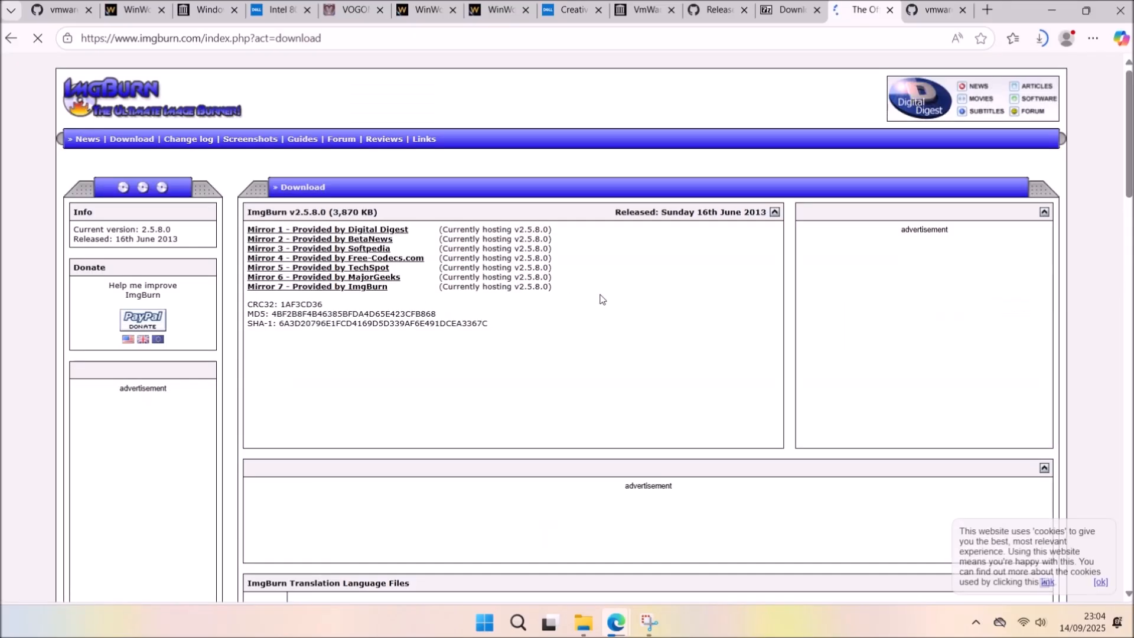
left_click(357, 293)
key("ctrl+Tab")
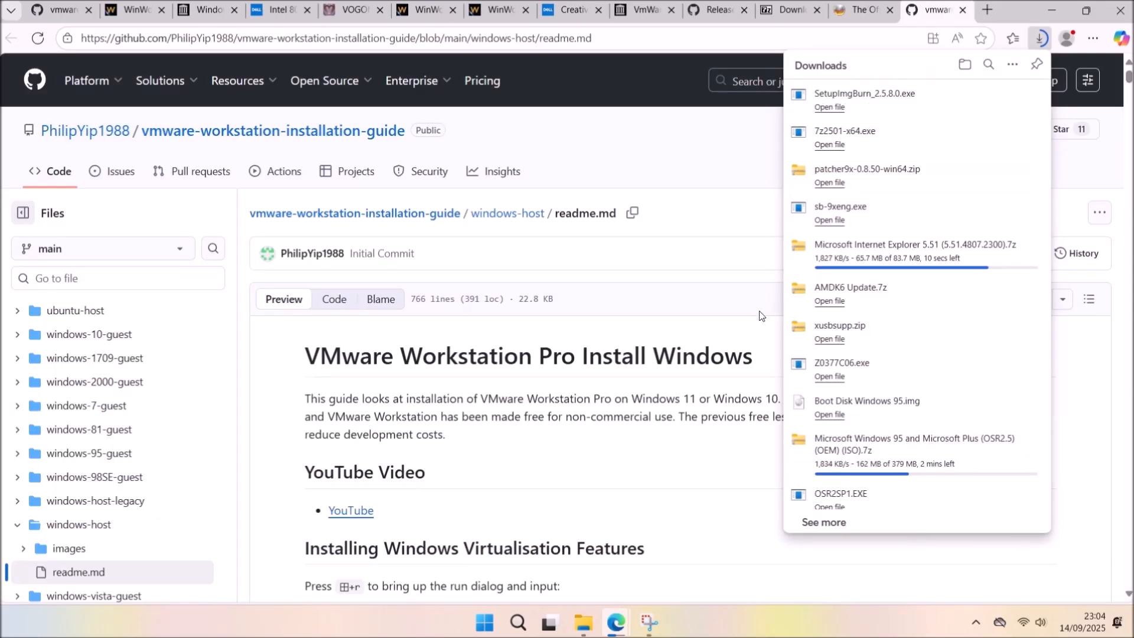
left_click(1052, 10)
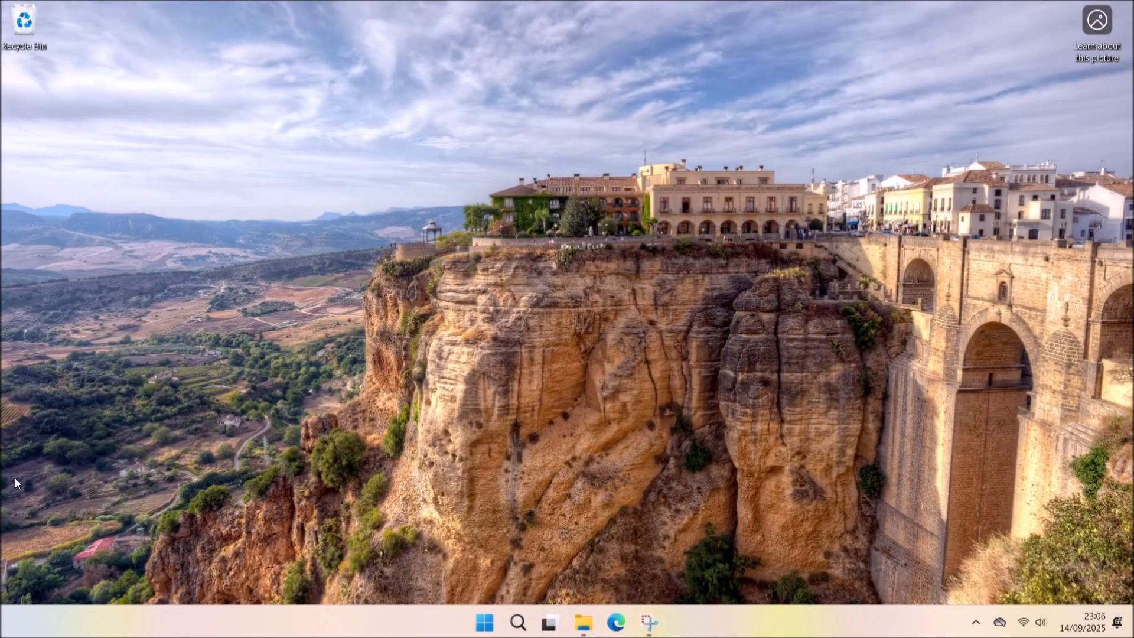
left_click(583, 622)
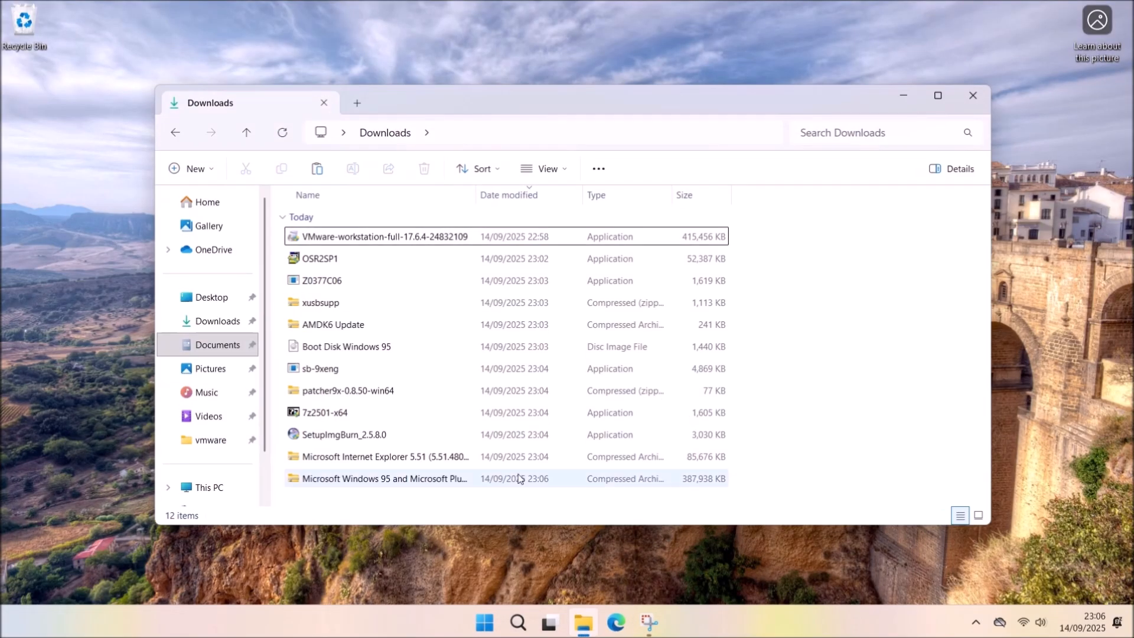
Maximise File Explorer and delete the VMware Workstation installer from Downloads.
double_click(503, 111)
left_click(213, 145)
key("Delete")
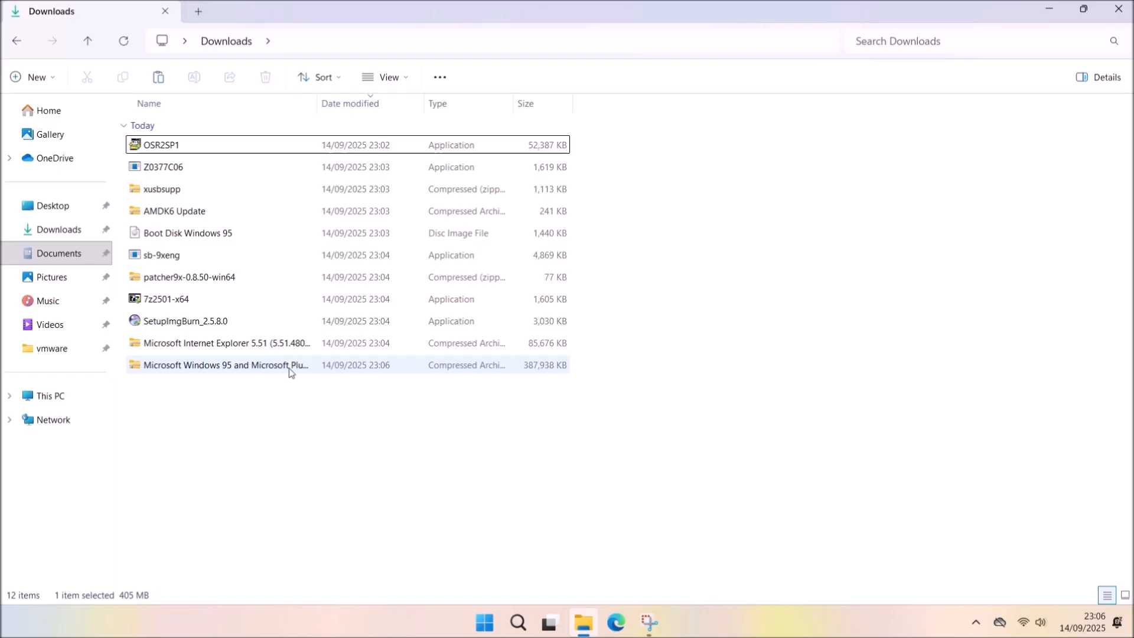
Install 7-Zip from its installer in Downloads.
left_click(262, 366)
right_click(260, 366)
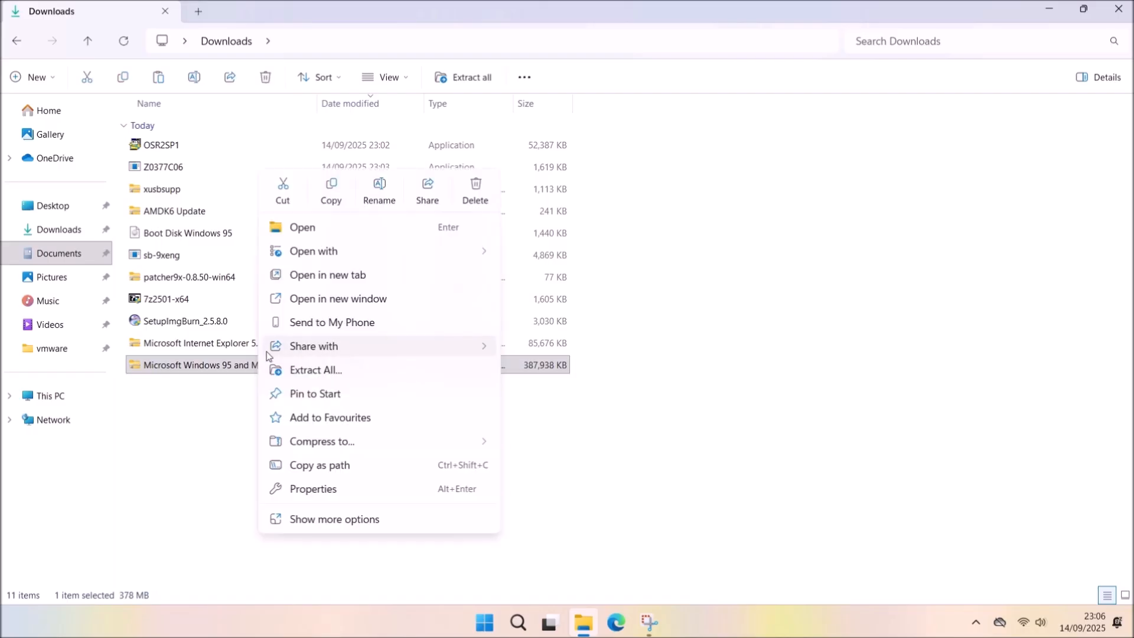
left_click(231, 405)
double_click(193, 299)
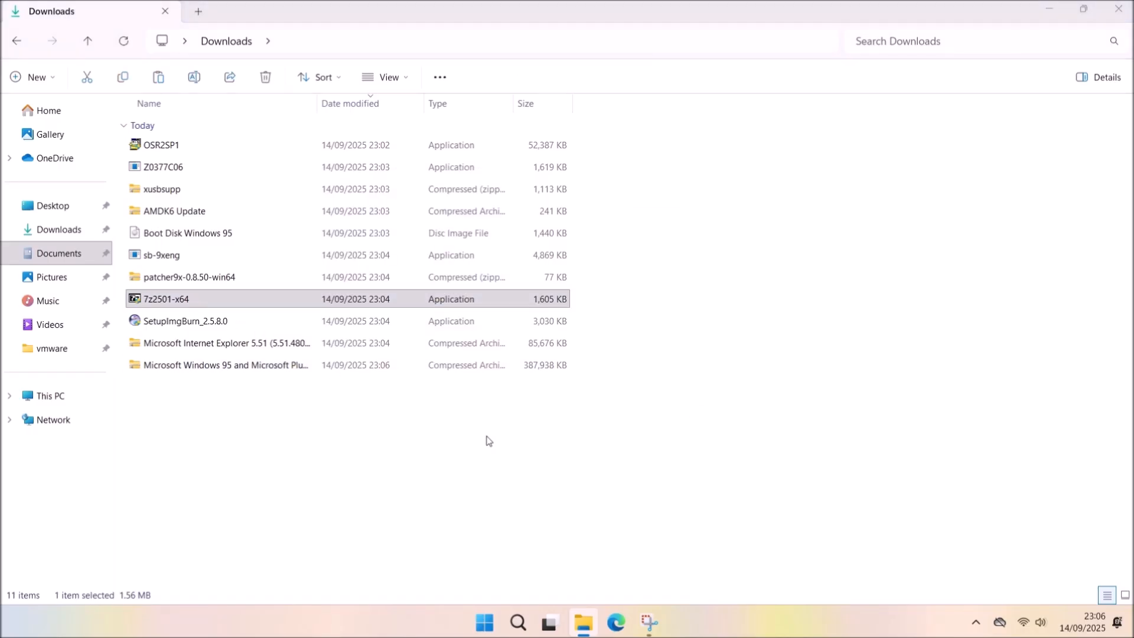
left_click(544, 362)
left_click(558, 358)
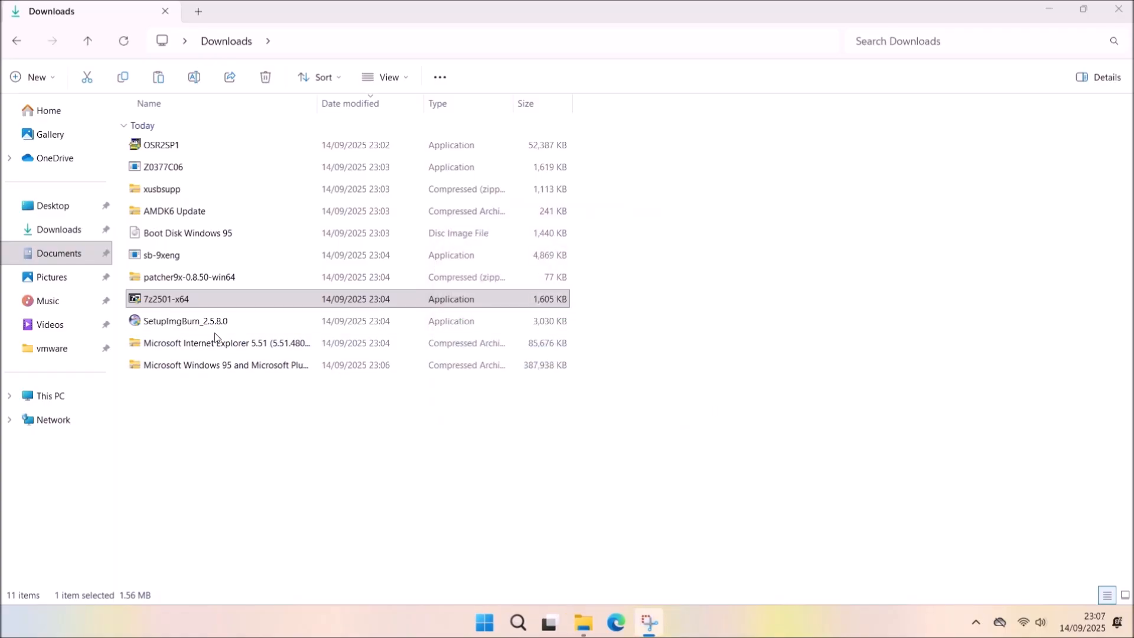
Launch the ImgBurn setup wizard and accept its licence terms.
left_click(225, 322)
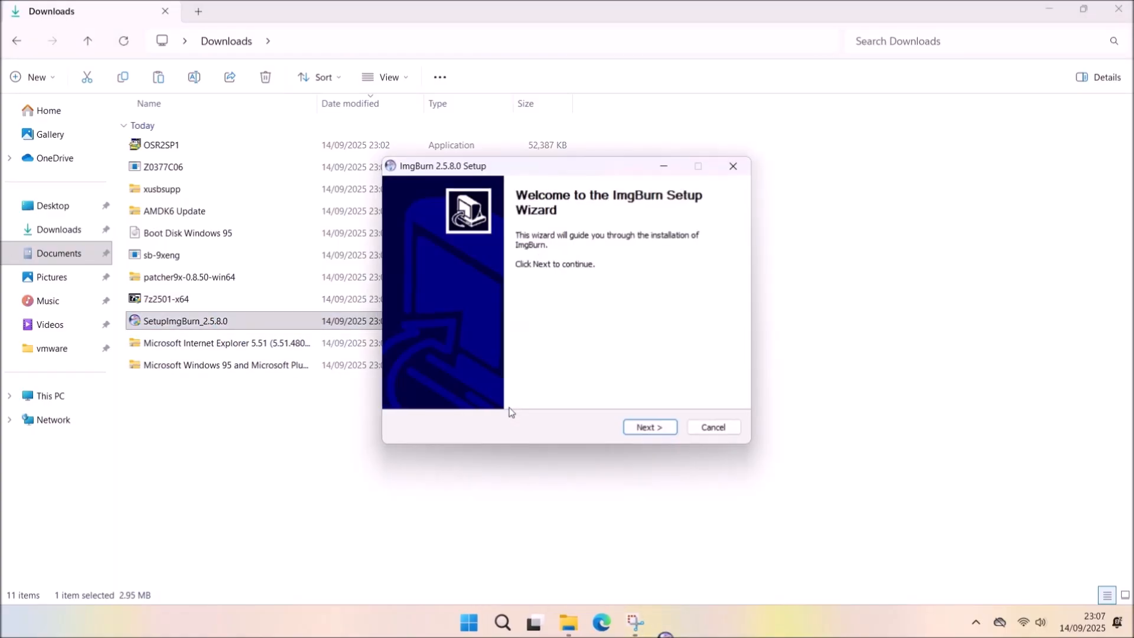
left_click(648, 425)
left_click(1066, 9)
left_click(1066, 8)
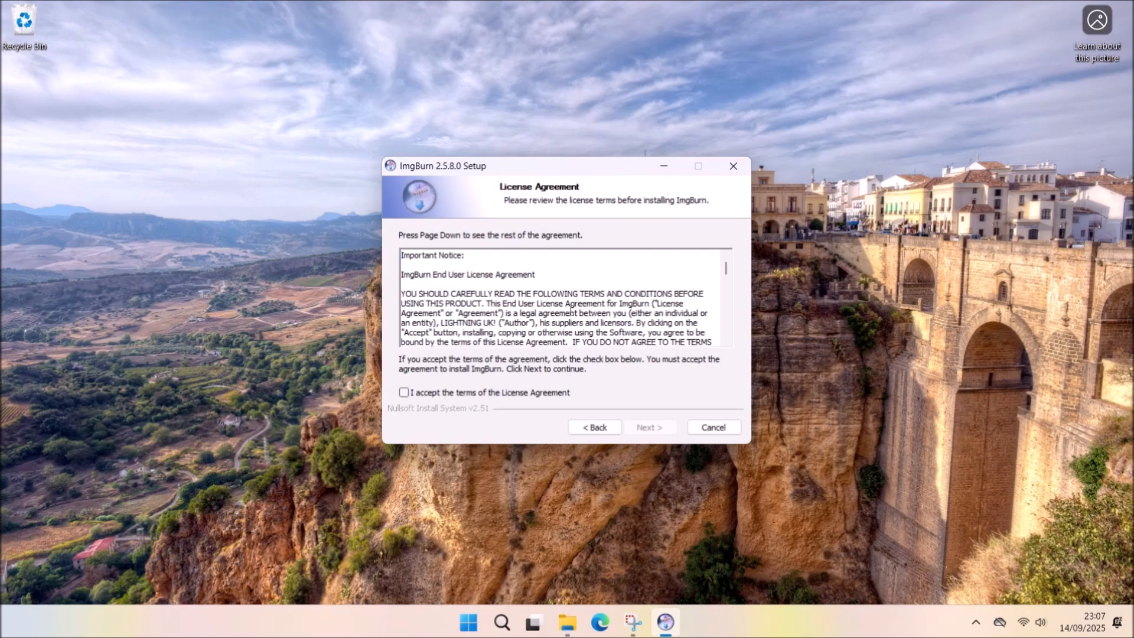
left_click(489, 394)
left_click(650, 427)
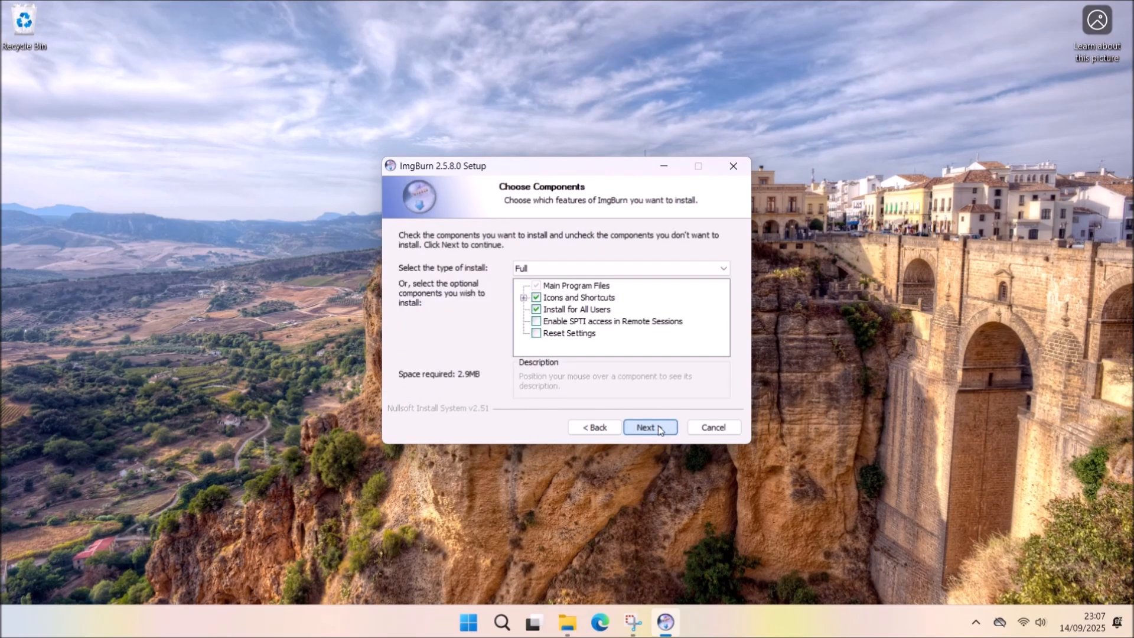
Finish installing ImgBurn with default components and location, declining update checks, and return to Downloads.
left_click(659, 428)
left_click(660, 428)
left_click(655, 428)
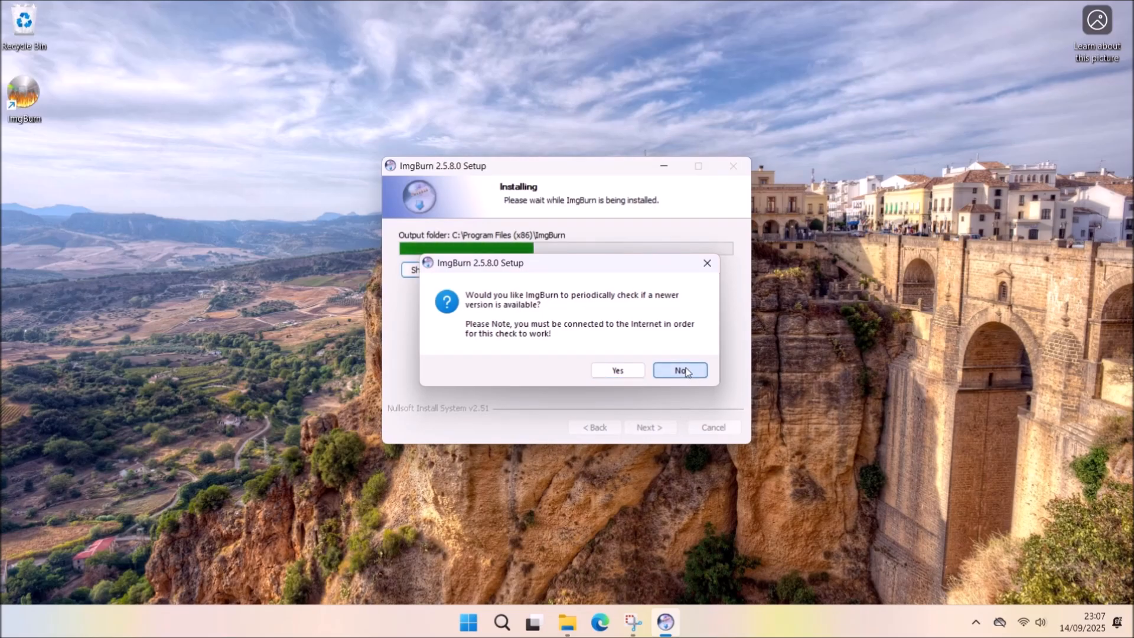
left_click(681, 370)
left_click(649, 427)
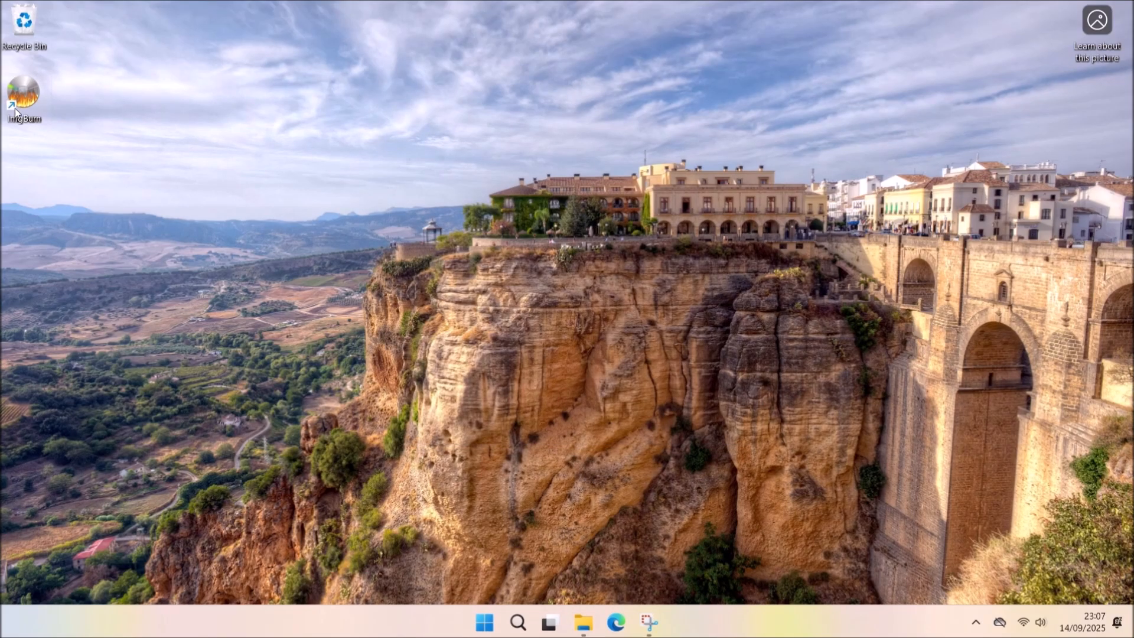
left_click(583, 622)
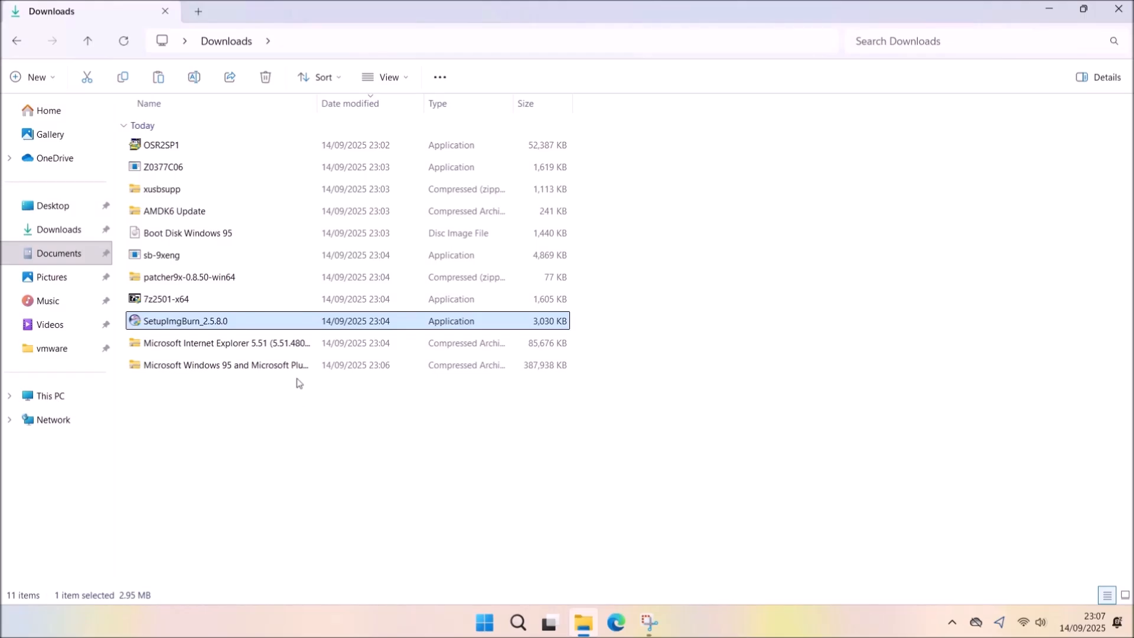
Delete the ImgBurn and 7-Zip installers and extract the Windows 95 archive into Downloads.
left_click(522, 304, "ctrl")
key("Delete")
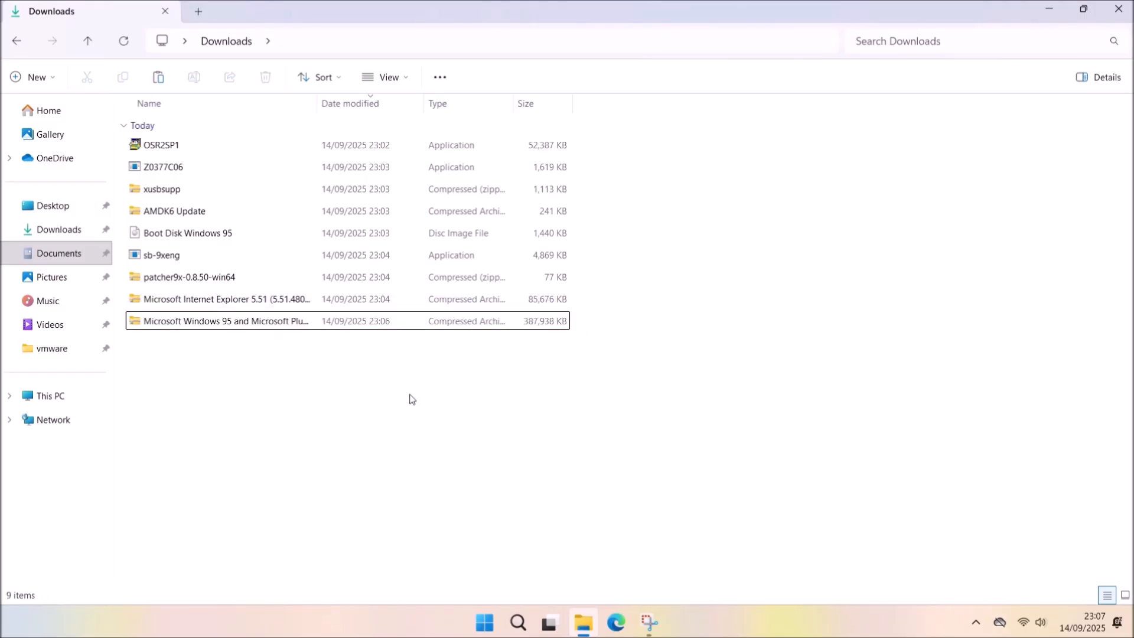
right_click(268, 324)
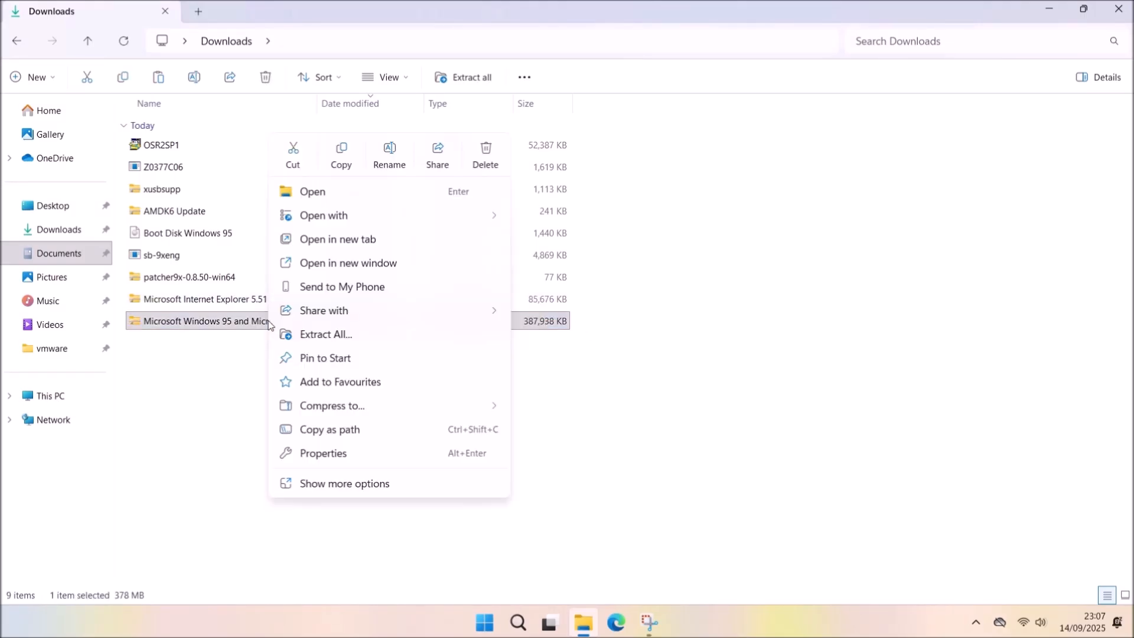
left_click(344, 333)
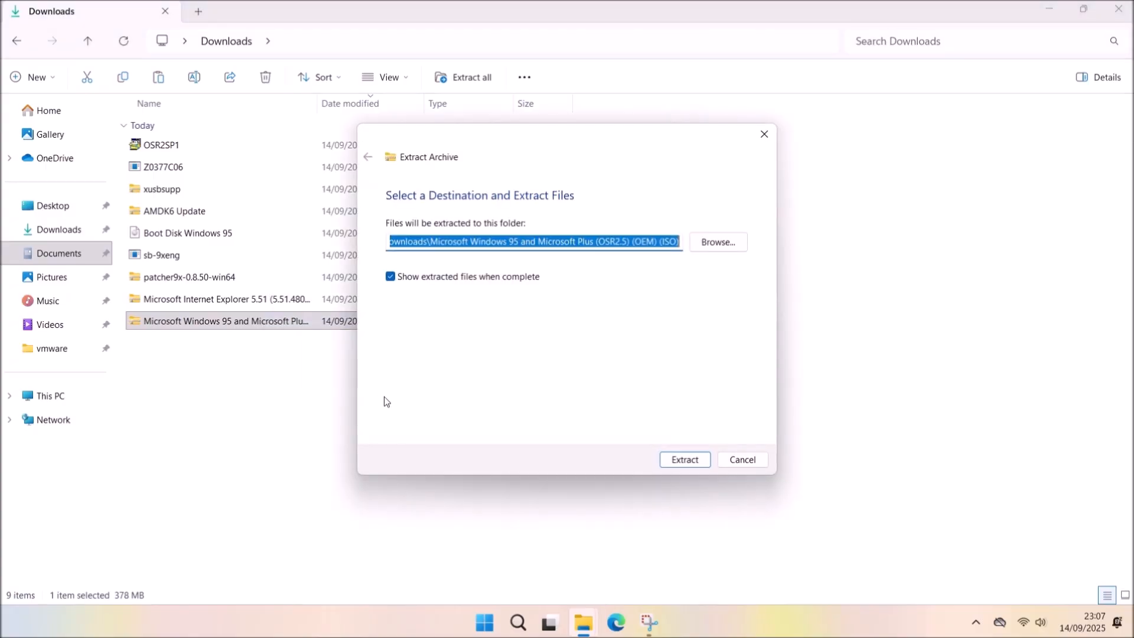
left_click(673, 464)
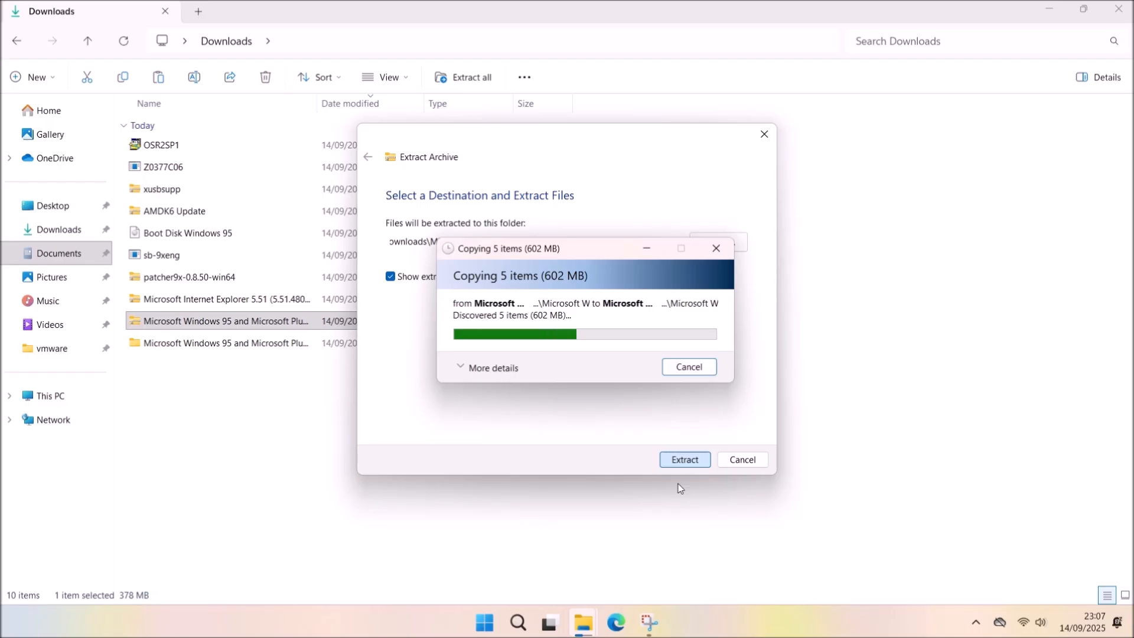
Move Disk01 into Downloads, then delete the Windows 95 archive and its extracted folder.
double_click(496, 213)
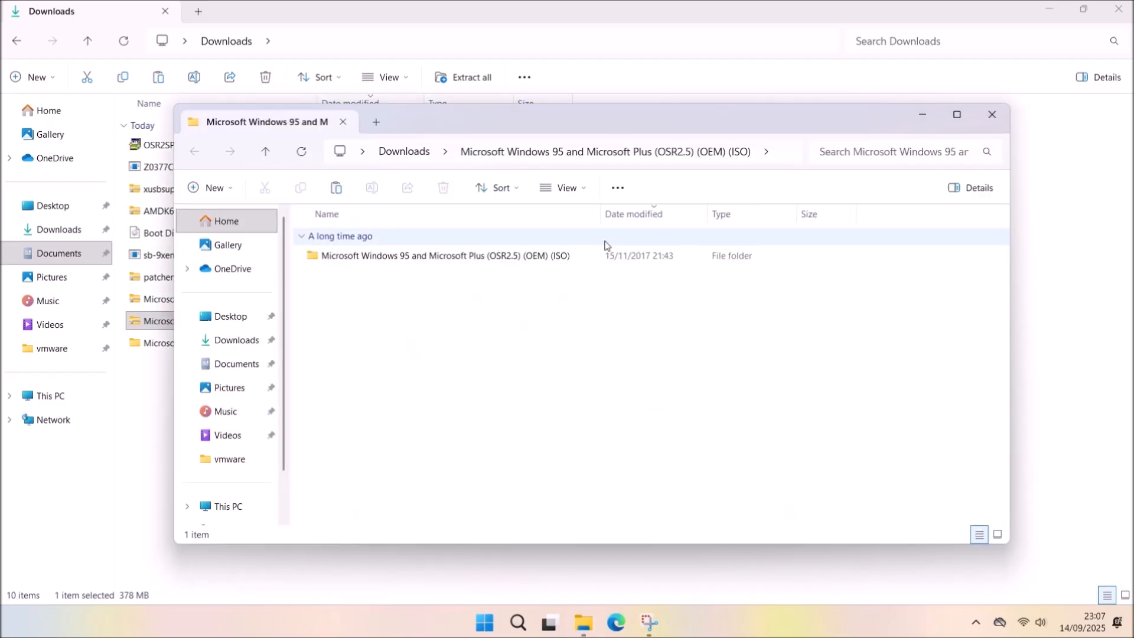
double_click(569, 260)
left_click_drag(328, 255, 211, 452)
left_click_drag(665, 338, 487, 318)
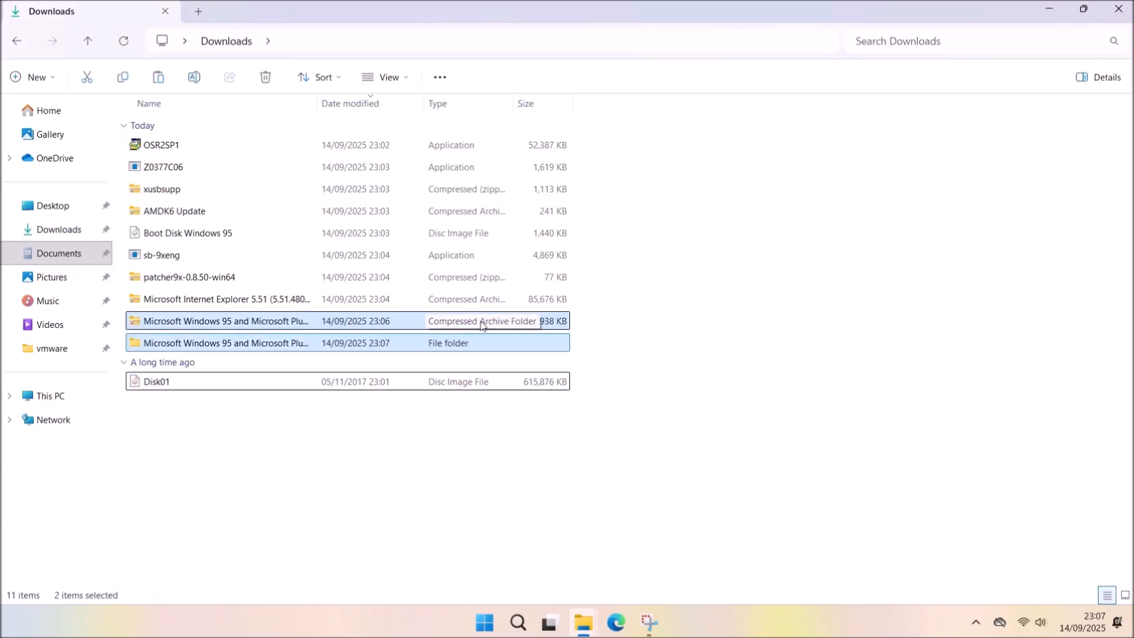
key("Delete")
Extract the Disk01 image with 7-Zip into a Disk01 folder and browse its win95 files.
right_click(230, 345)
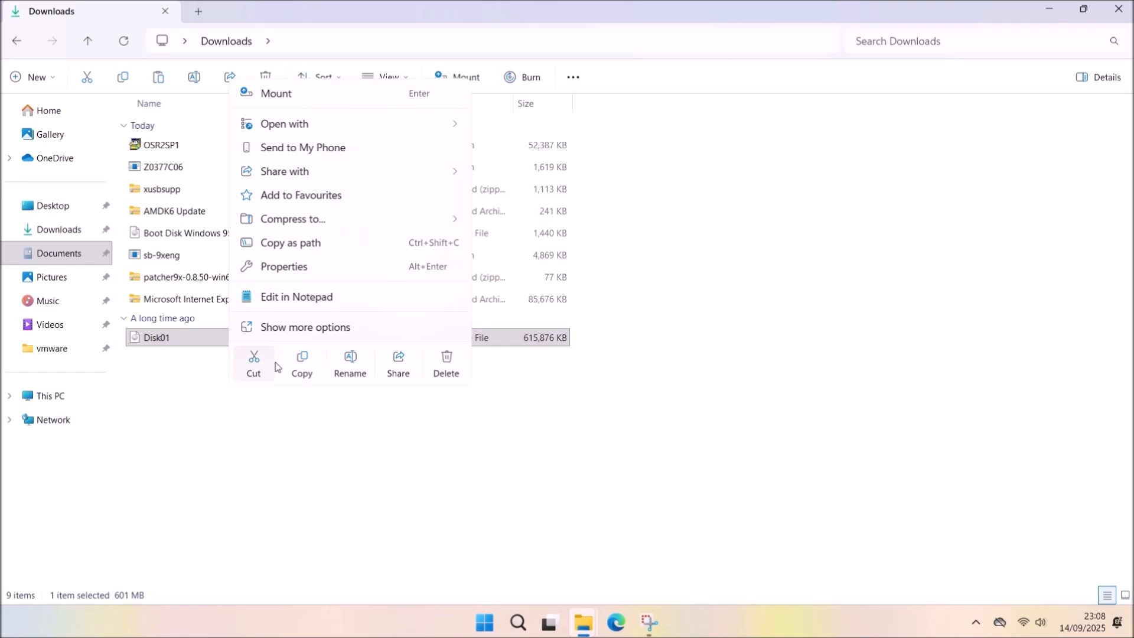
left_click(355, 332)
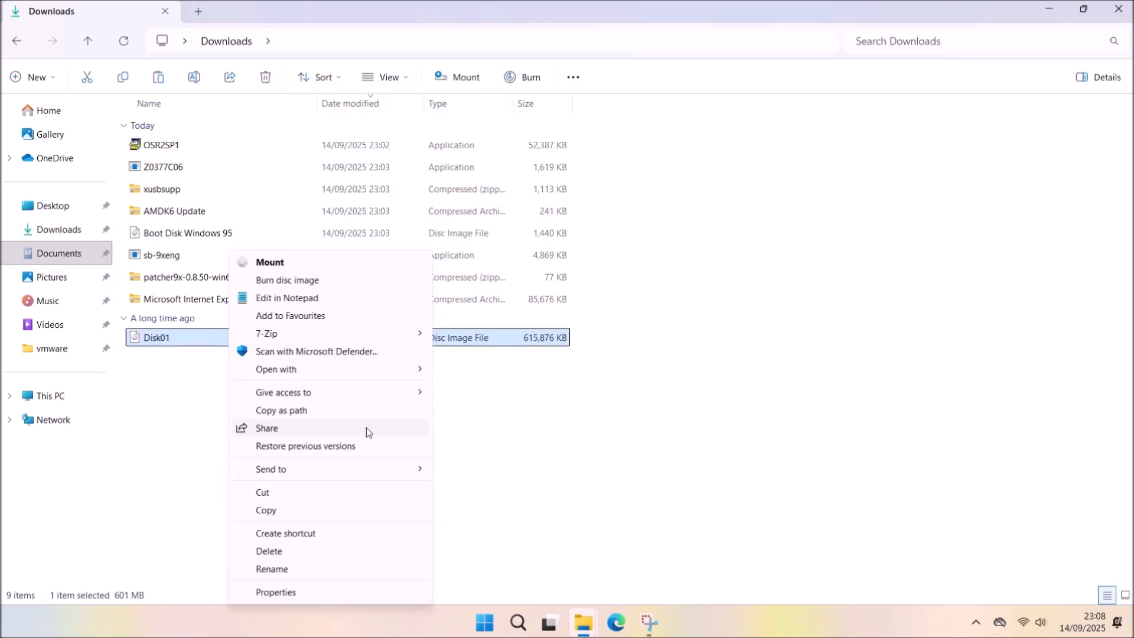
mouse_move(374, 339)
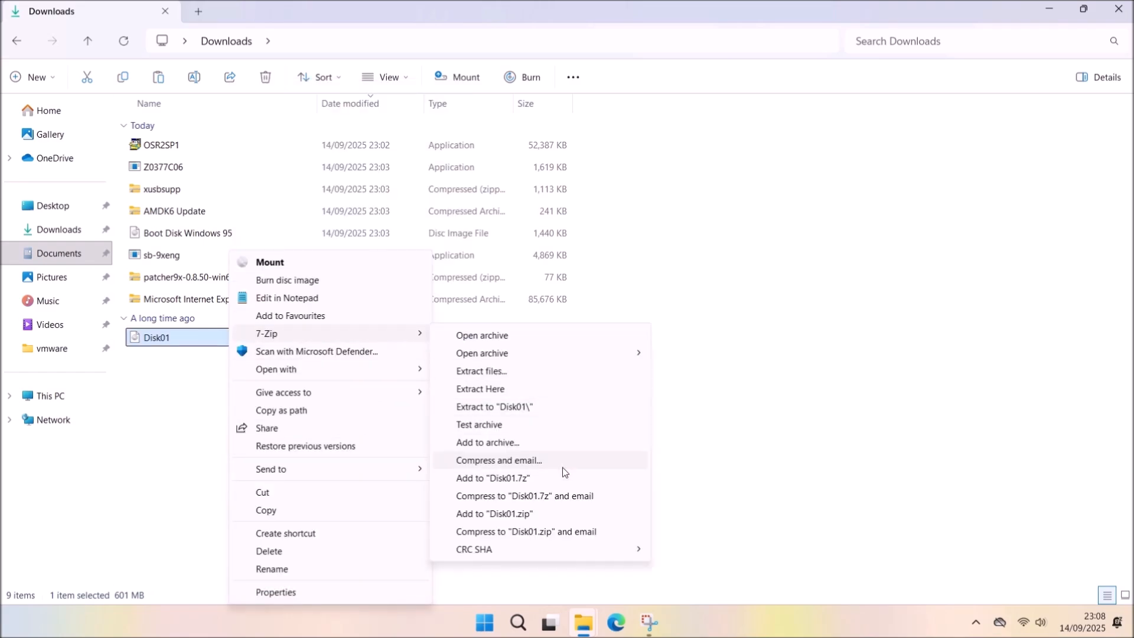
left_click(576, 406)
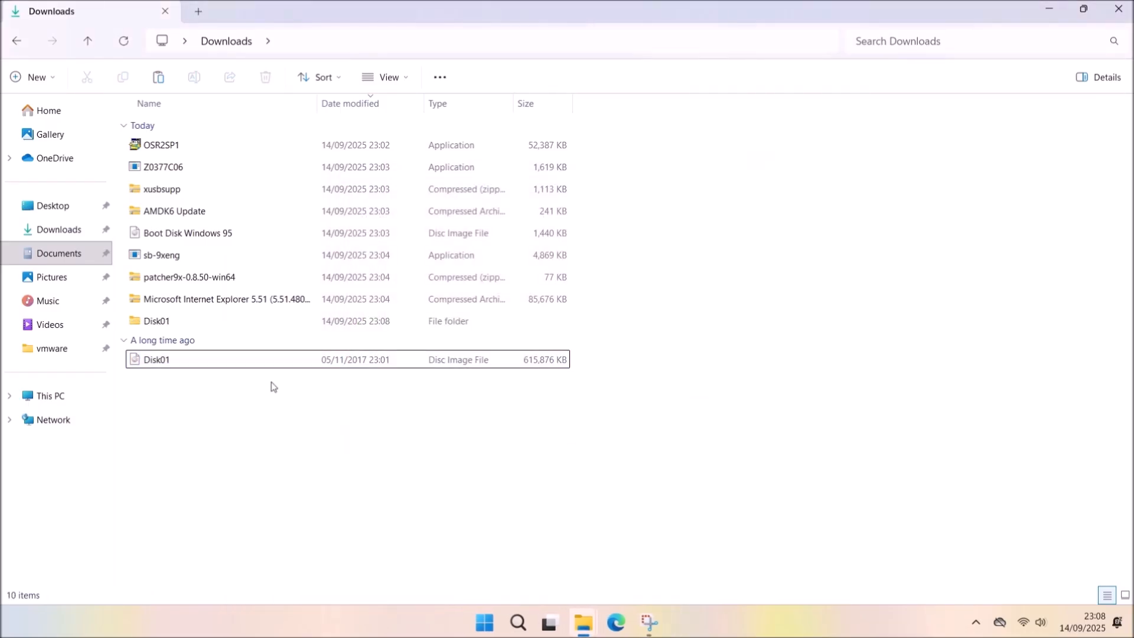
double_click(242, 322)
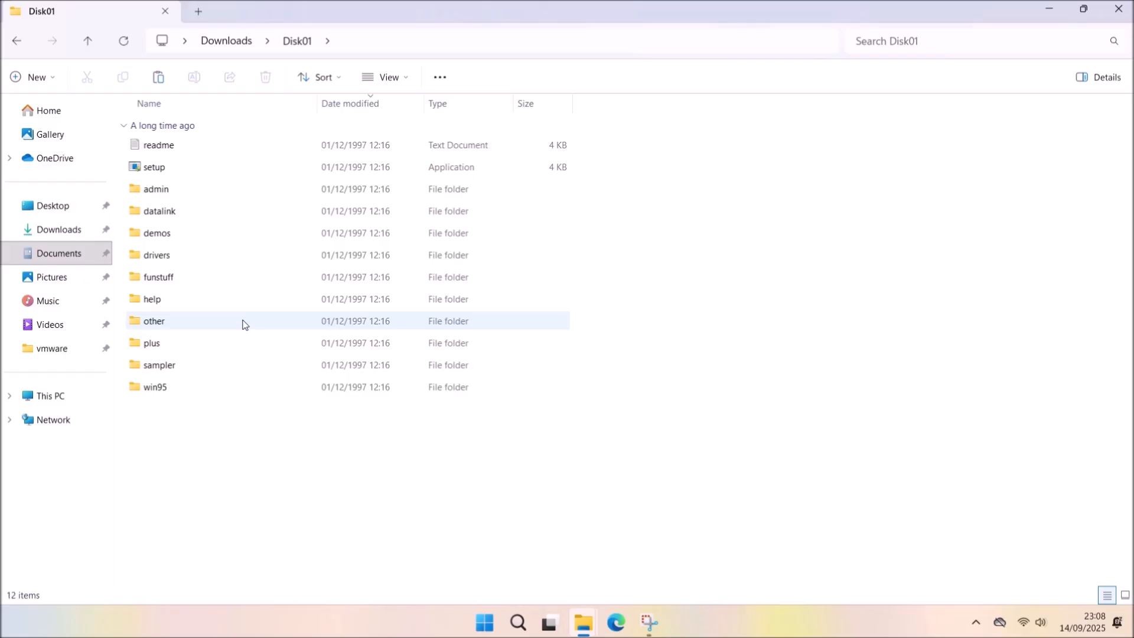
left_click(260, 390)
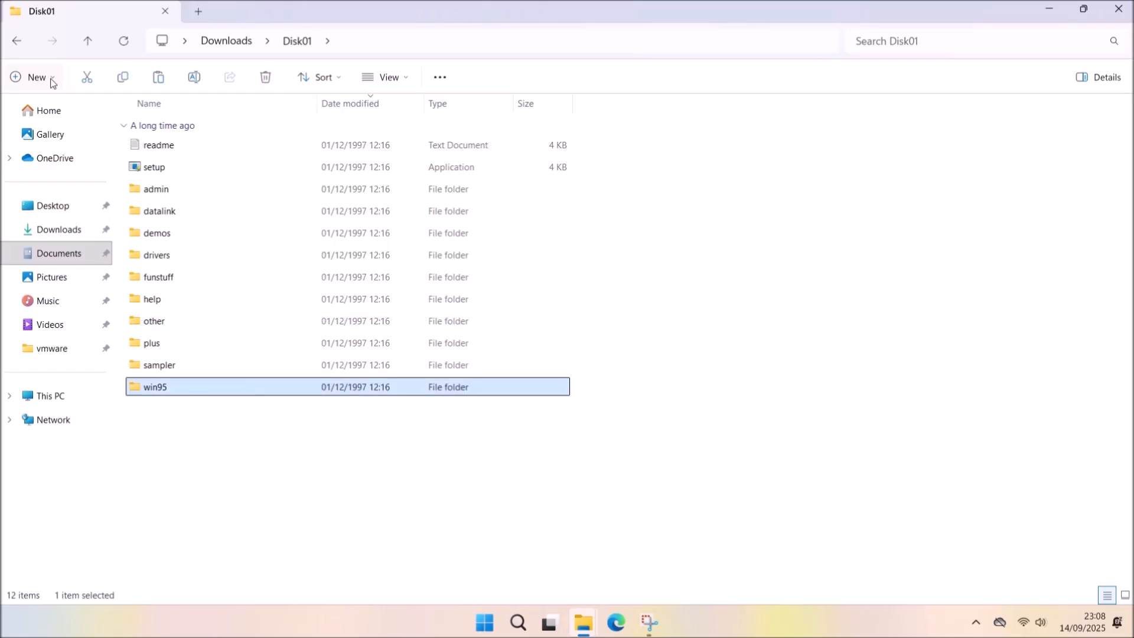
double_click(460, 396)
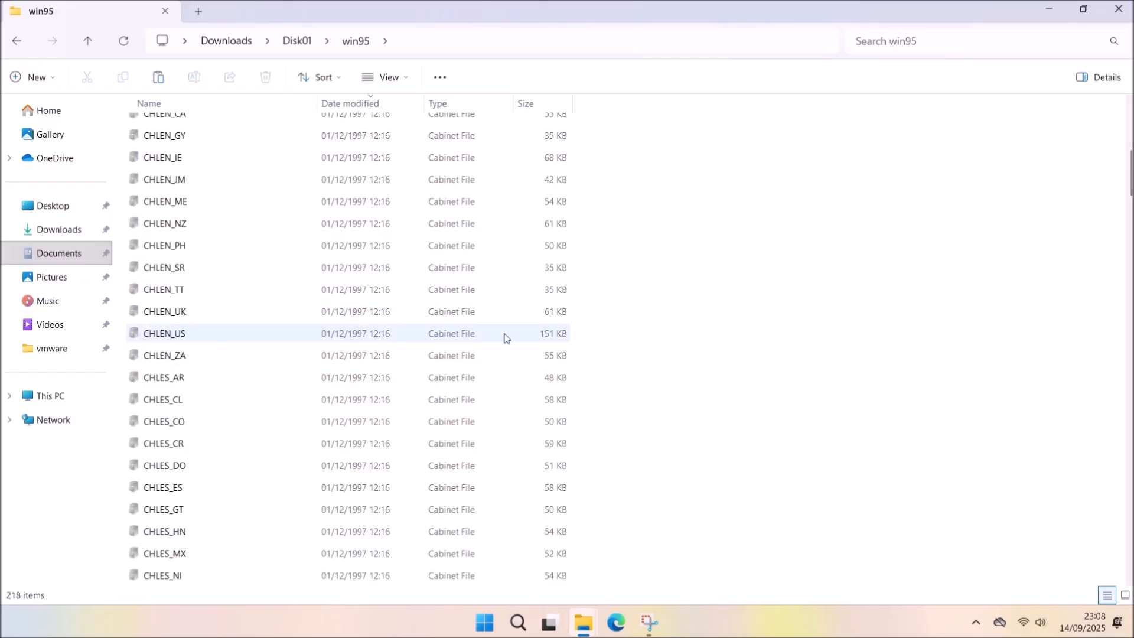
left_click_drag(1130, 268, 1129, 86)
left_click(17, 41)
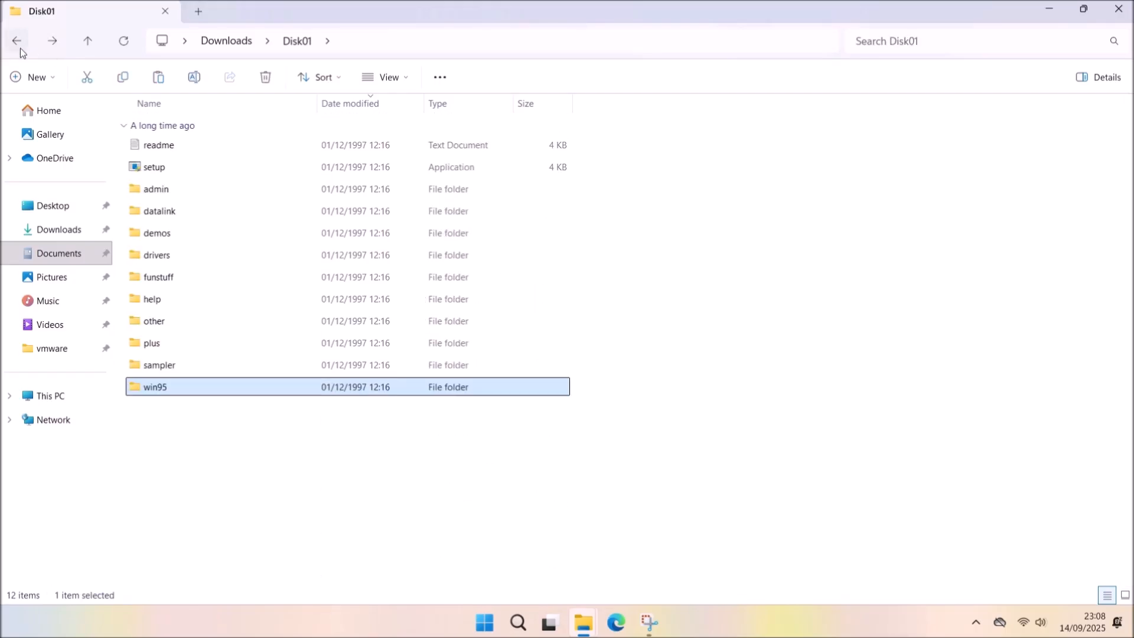
Open Downloads in a new tab and extract the patcher9x-0.8.50-win64 zip.
right_click(227, 43)
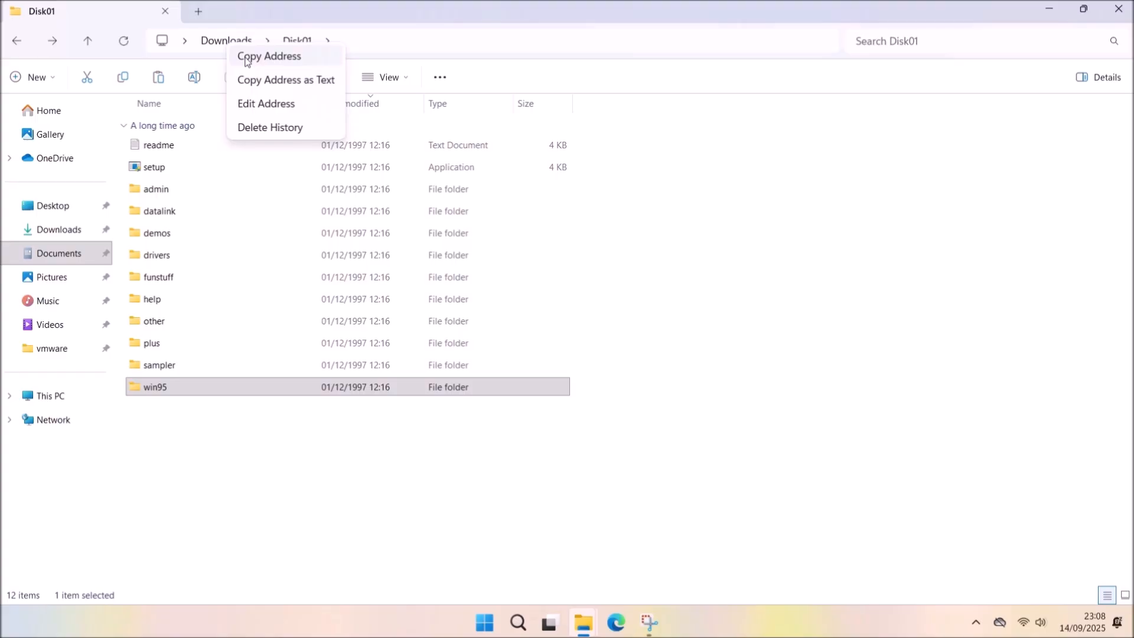
right_click(83, 229)
left_click(115, 280)
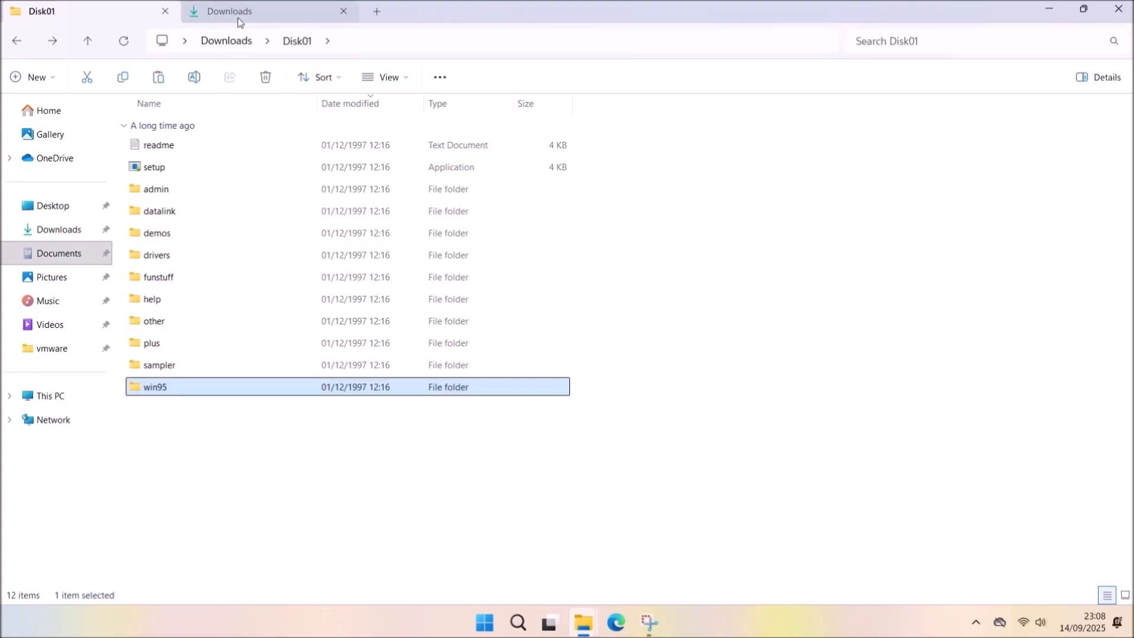
left_click(238, 18)
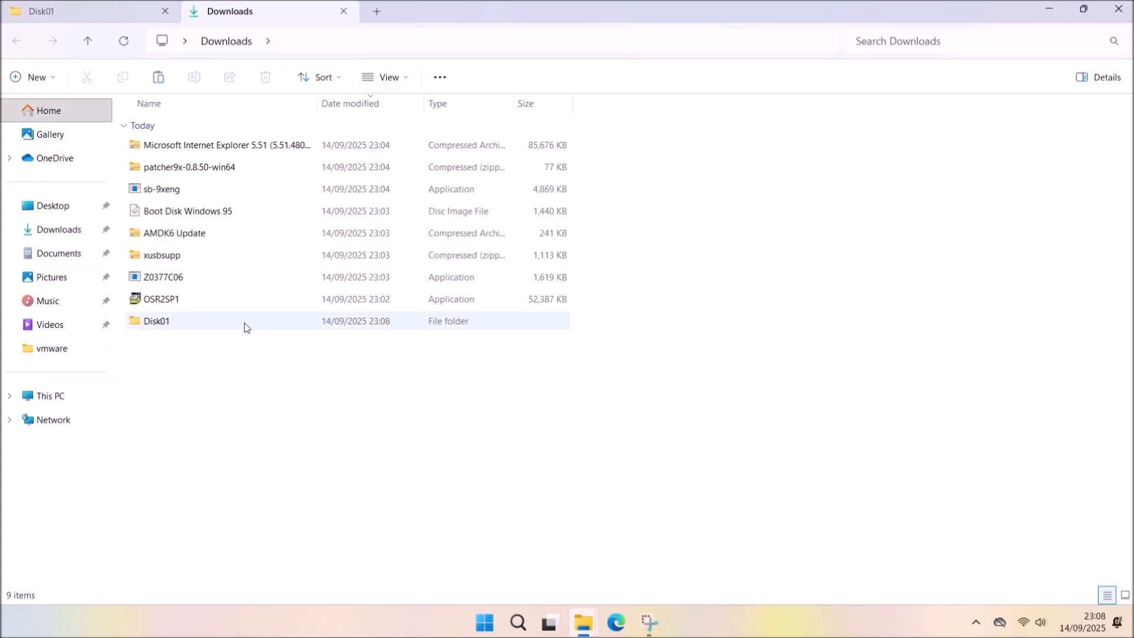
right_click(184, 167)
left_click(291, 331)
left_click(681, 459)
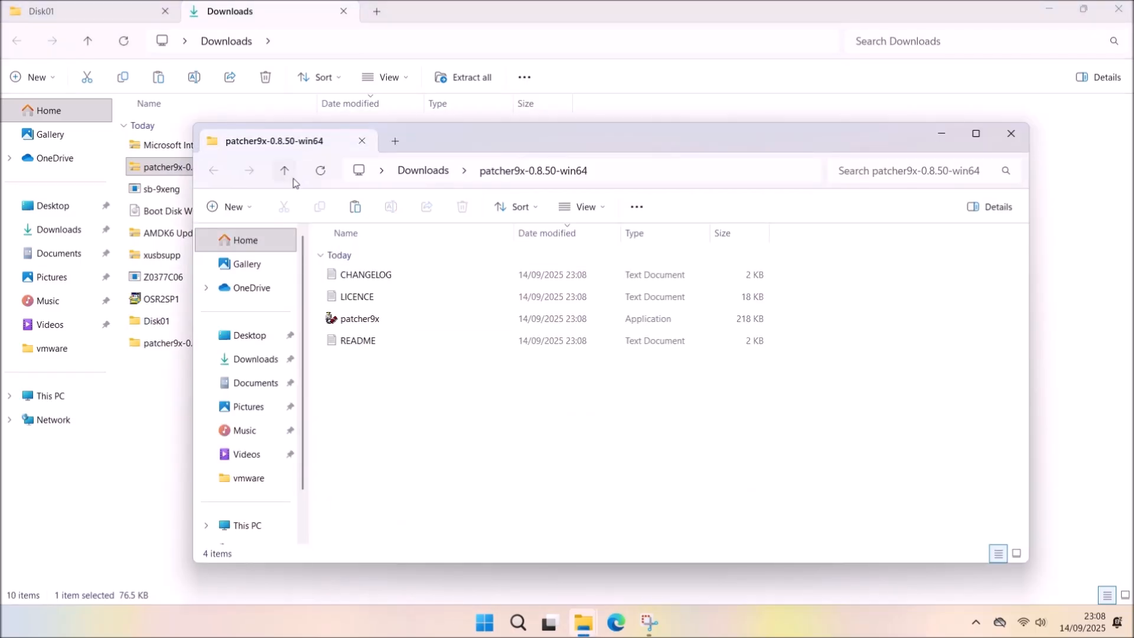
Run patcher9x.exe, bypassing the SmartScreen warning.
left_click(365, 322)
left_click(422, 206)
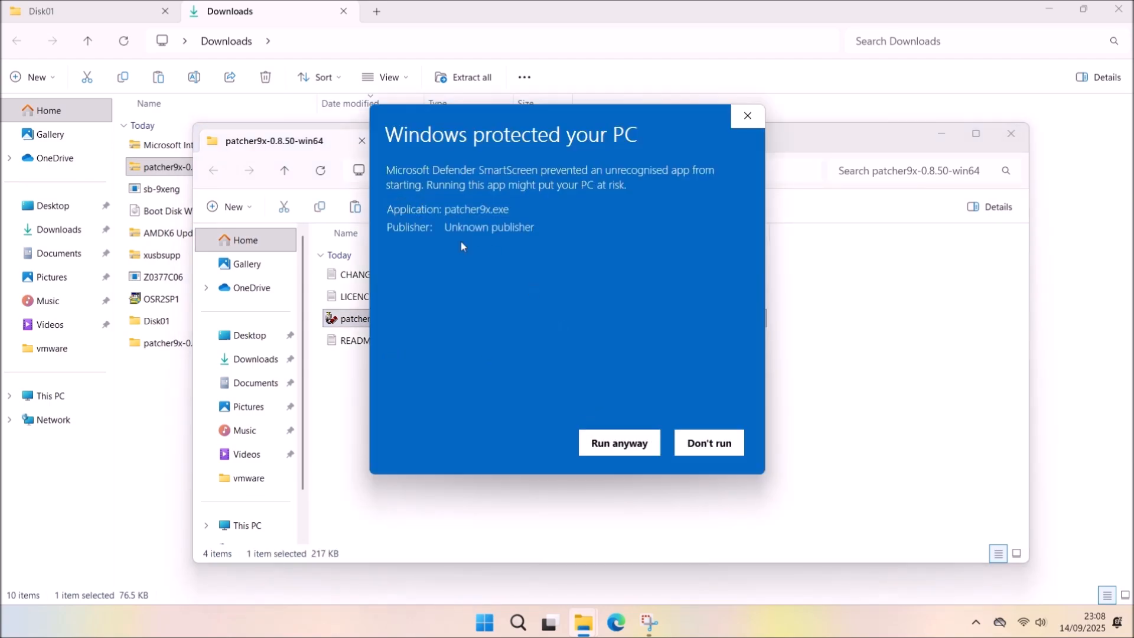
left_click(618, 443)
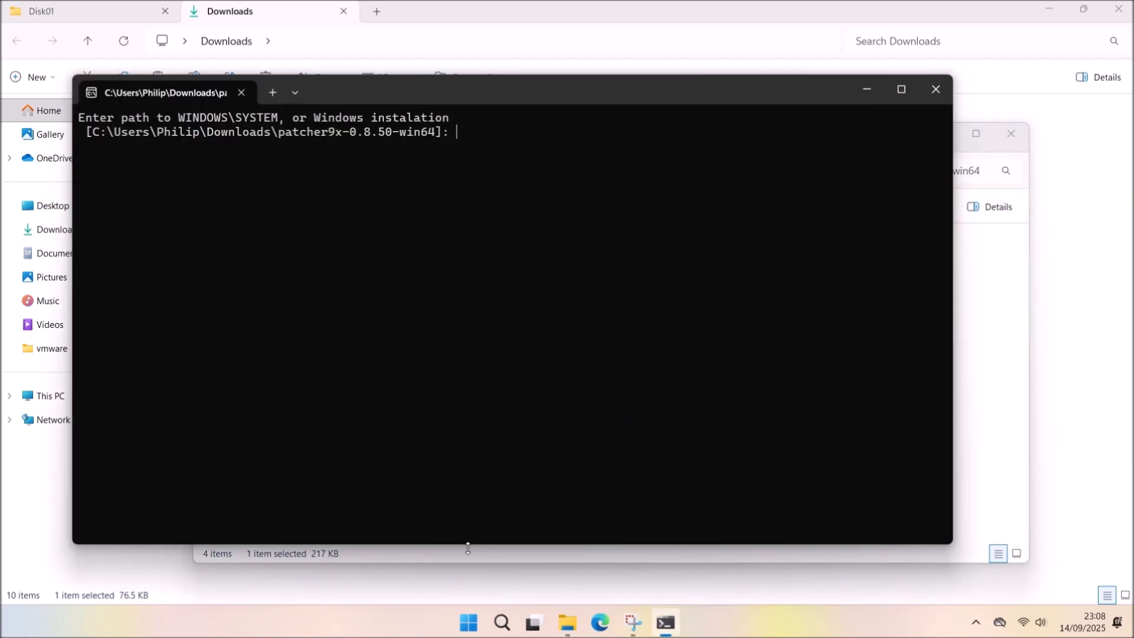
Paste the Disk01\win95 folder path into patcher9x, removing the leading quote.
left_click(120, 4)
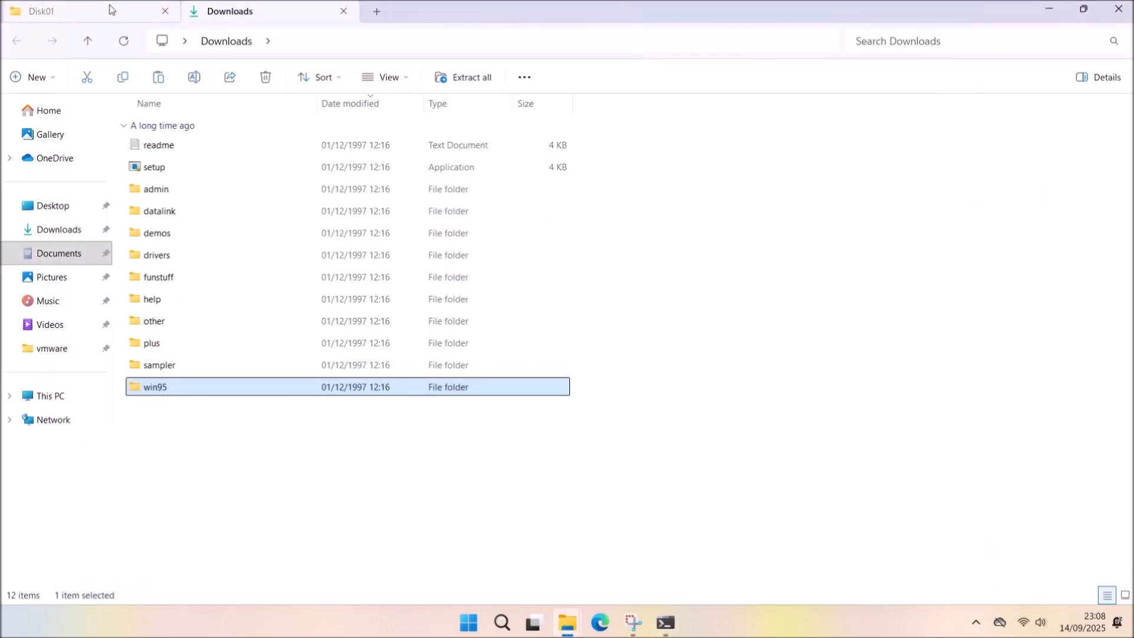
right_click(203, 389)
left_click(292, 293)
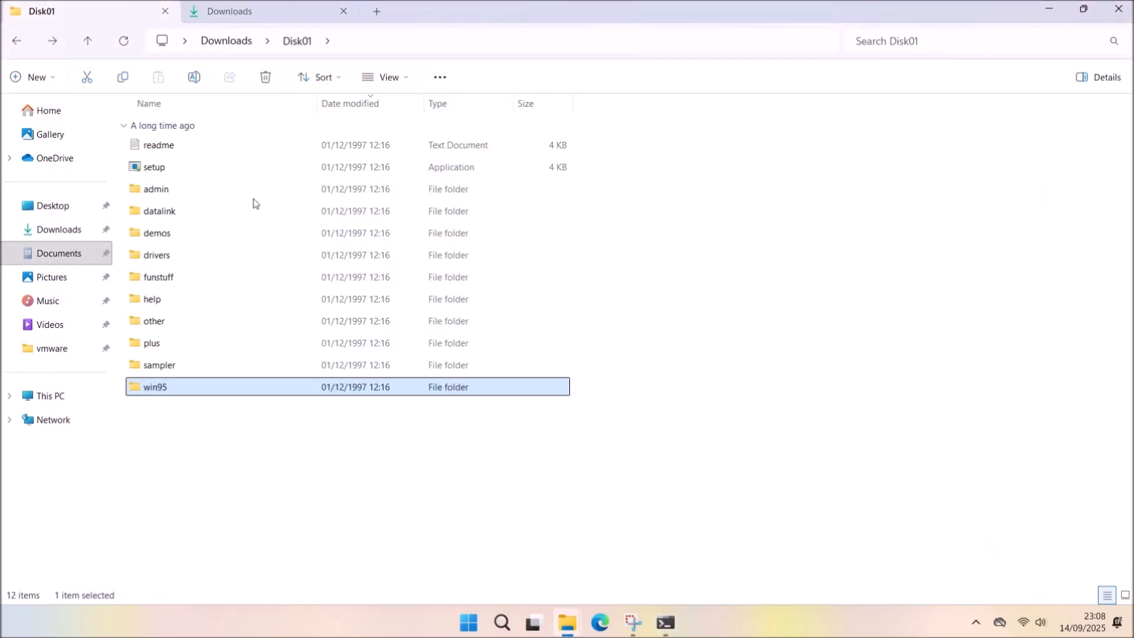
left_click(1049, 8)
key("ctrl+v")
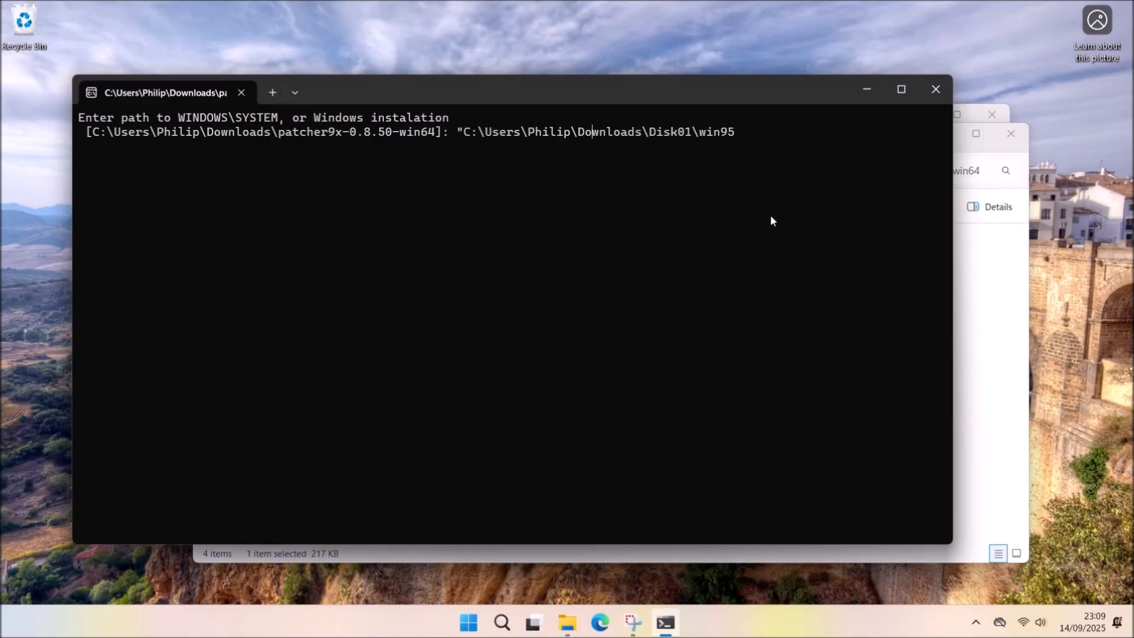
key("Left")
key("BackSpace")
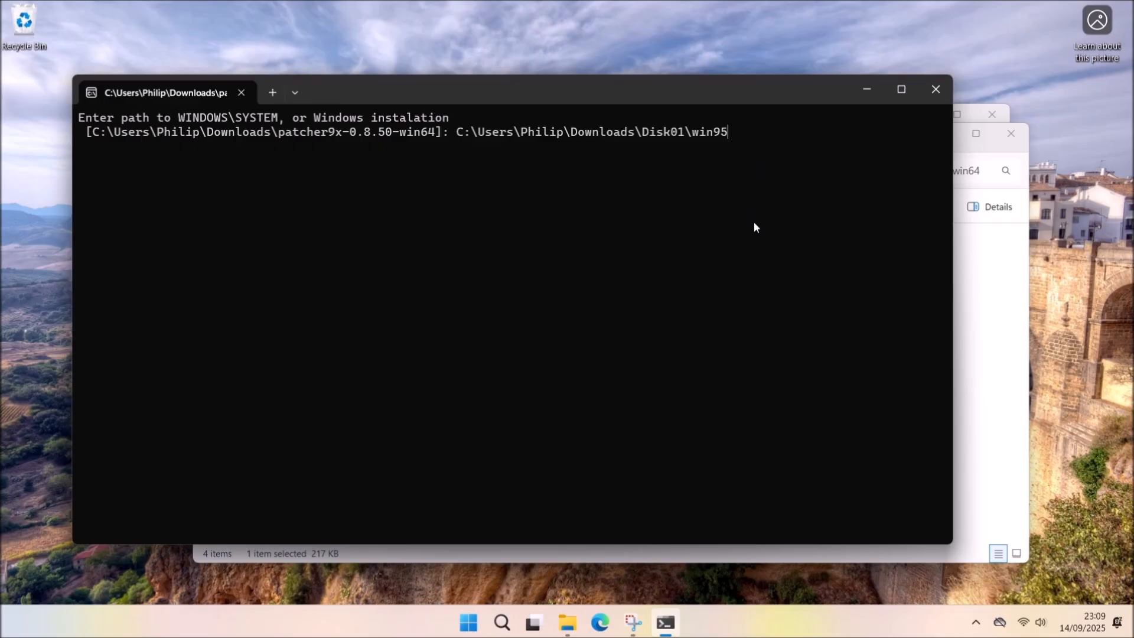
Submit the path, choose option 4, and answer Y to apply the 6 patches.
left_click(977, 323)
left_click(1010, 135)
left_click(973, 239)
left_click(922, 117)
key("Return")
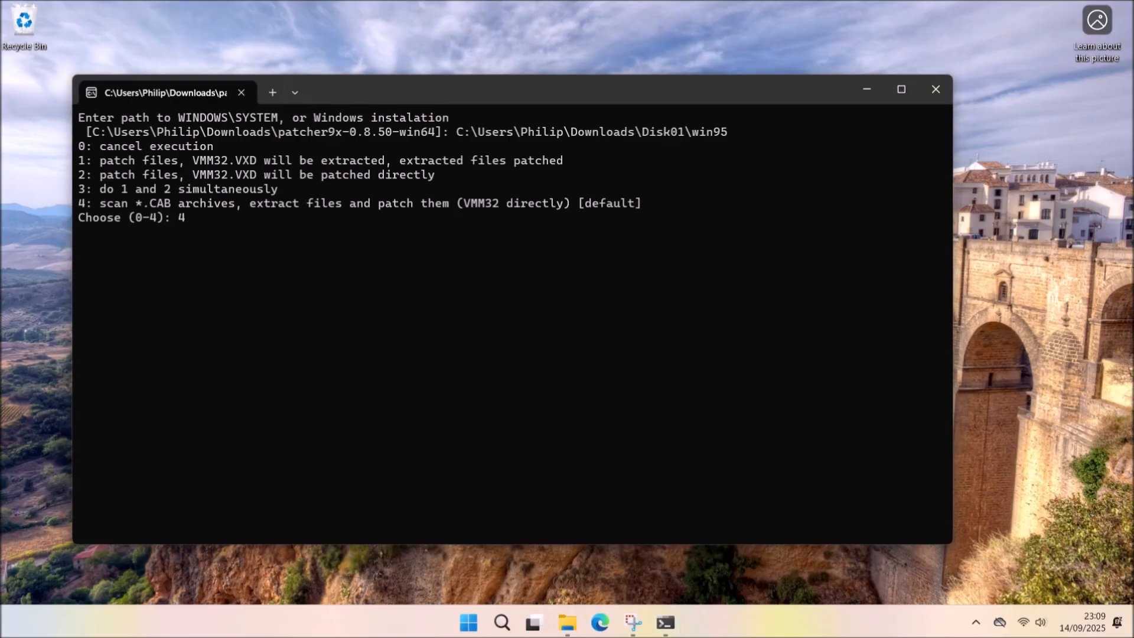
key("Return")
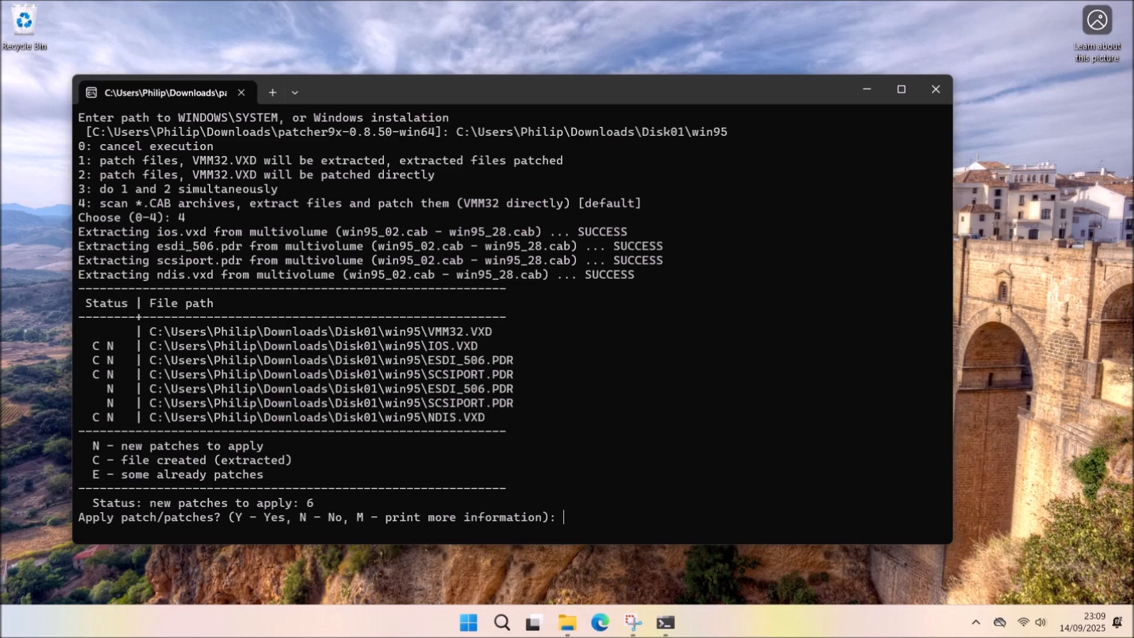
left_click(572, 482)
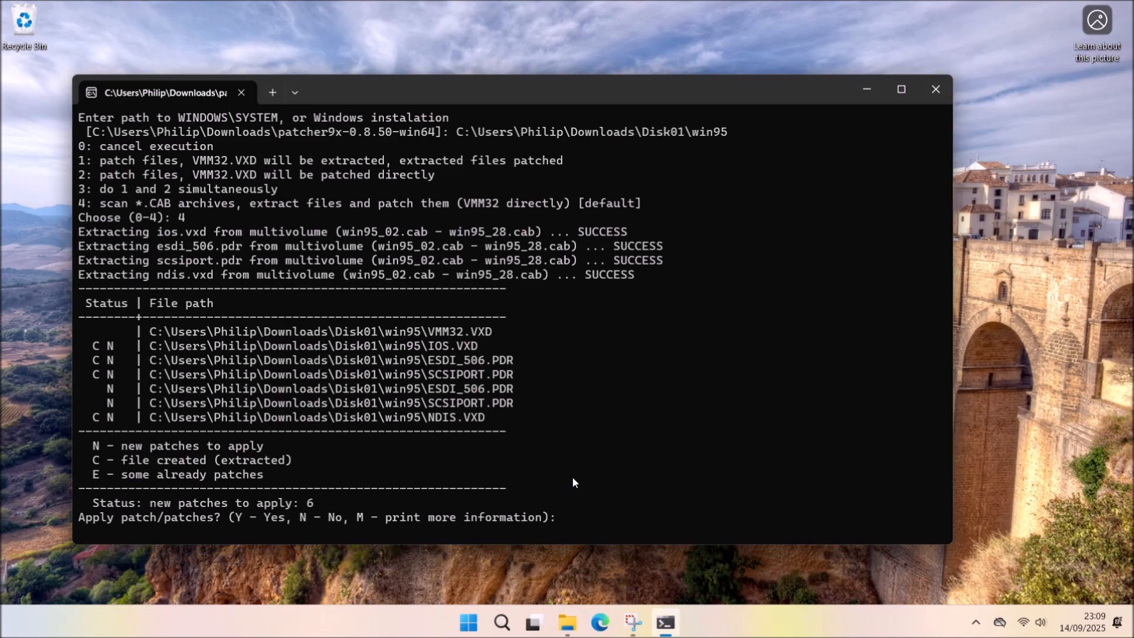
type("Y")
key("Return")
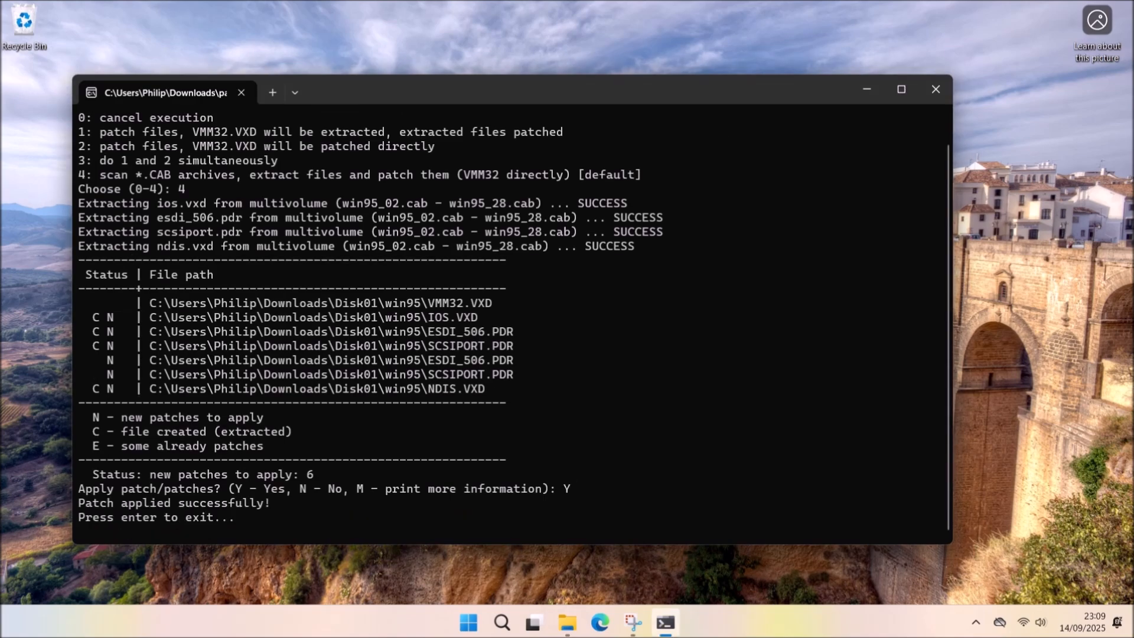
key("Return")
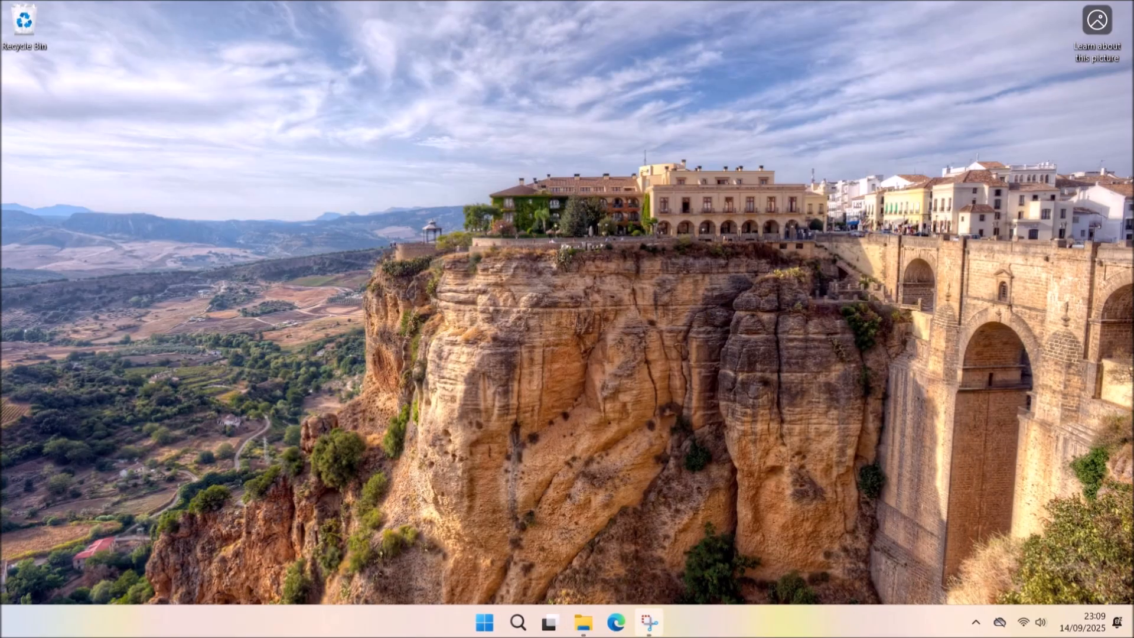
Delete the patcher9x-0.8.50-win64 folder and zip from Downloads.
mouse_move(582, 621)
left_click(619, 557)
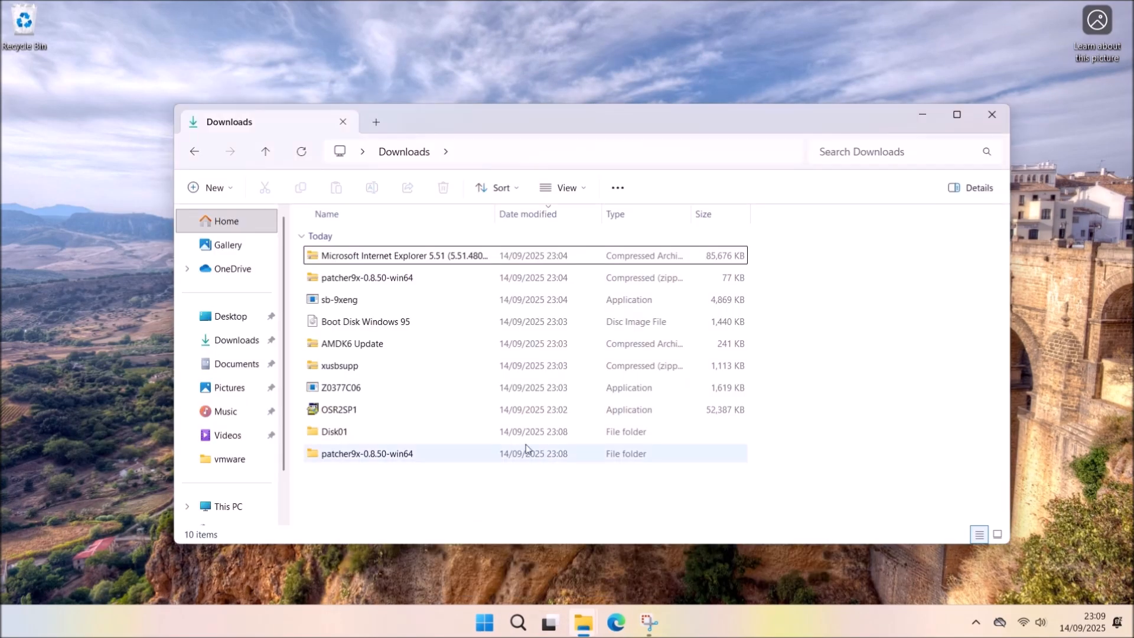
left_click(499, 453)
left_click(405, 279, "ctrl")
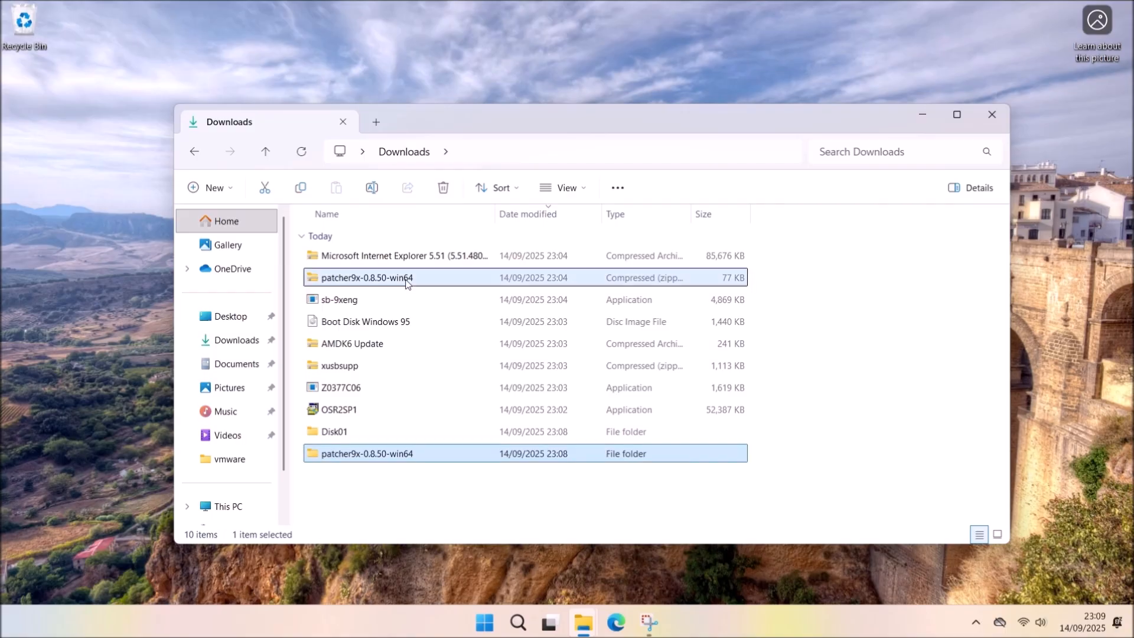
key("Delete")
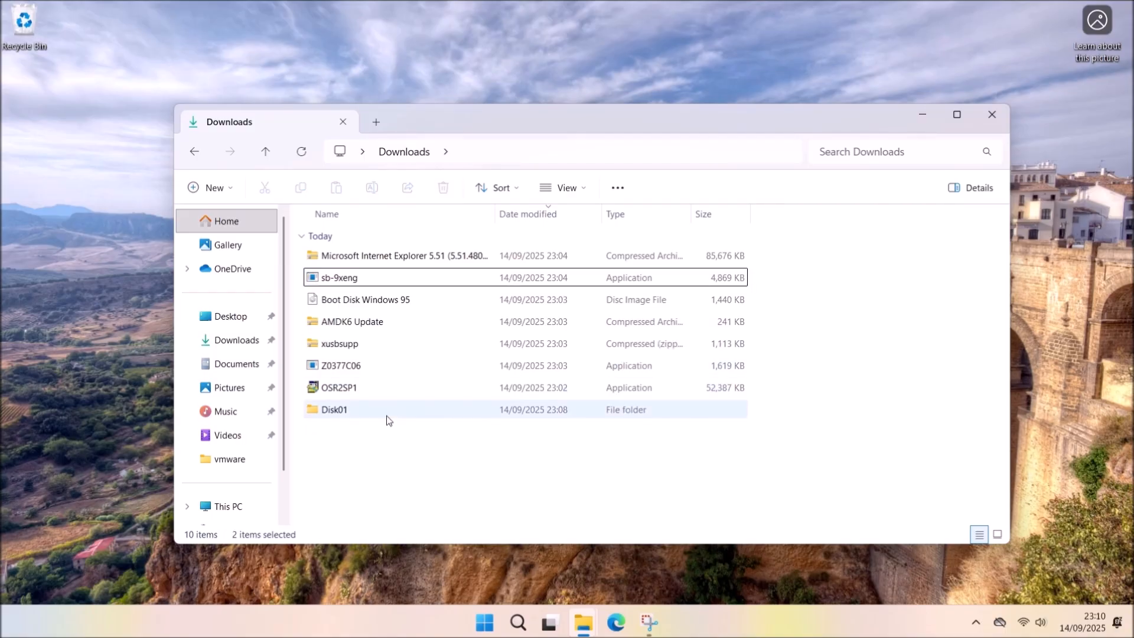
Launch ImgBurn from the Start menu and choose to build an image from files/folders.
key("super")
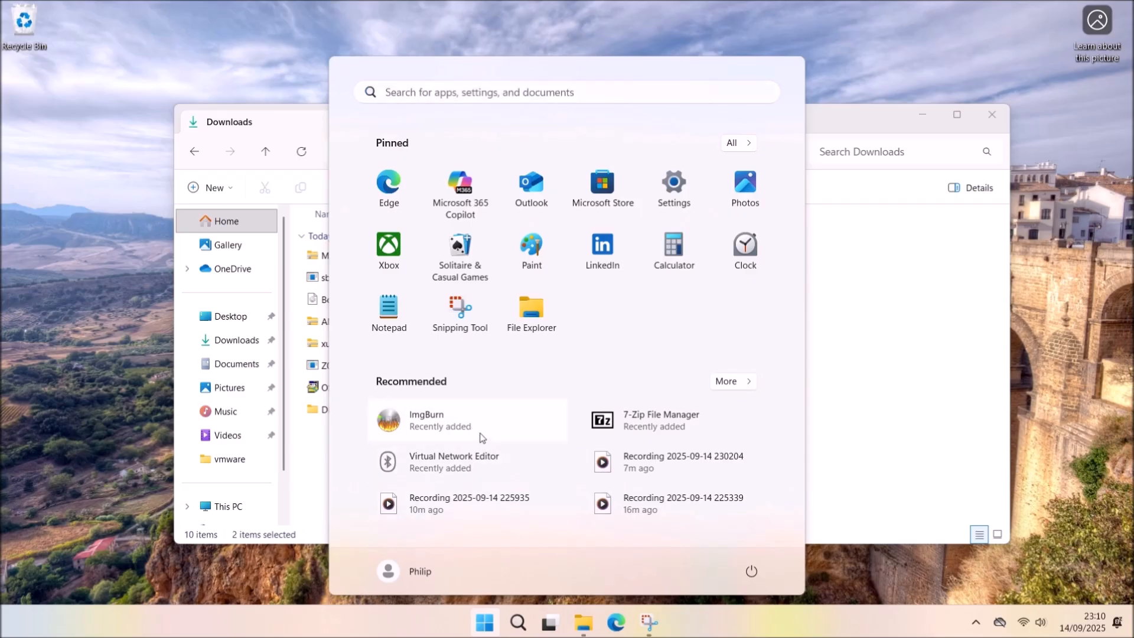
left_click(478, 433)
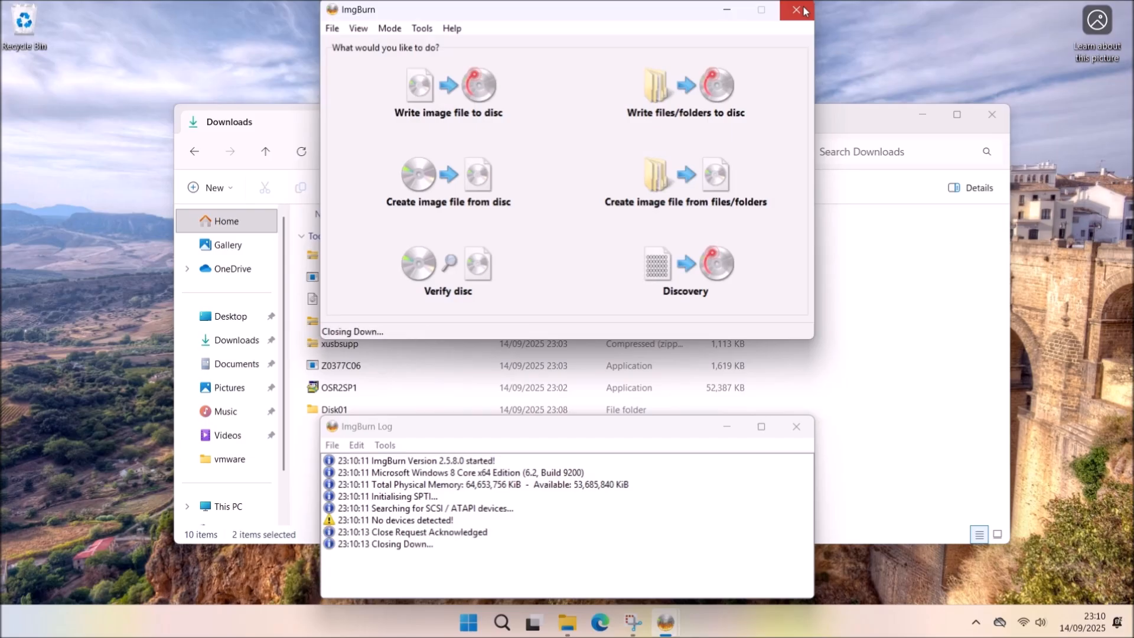
left_click(768, 206)
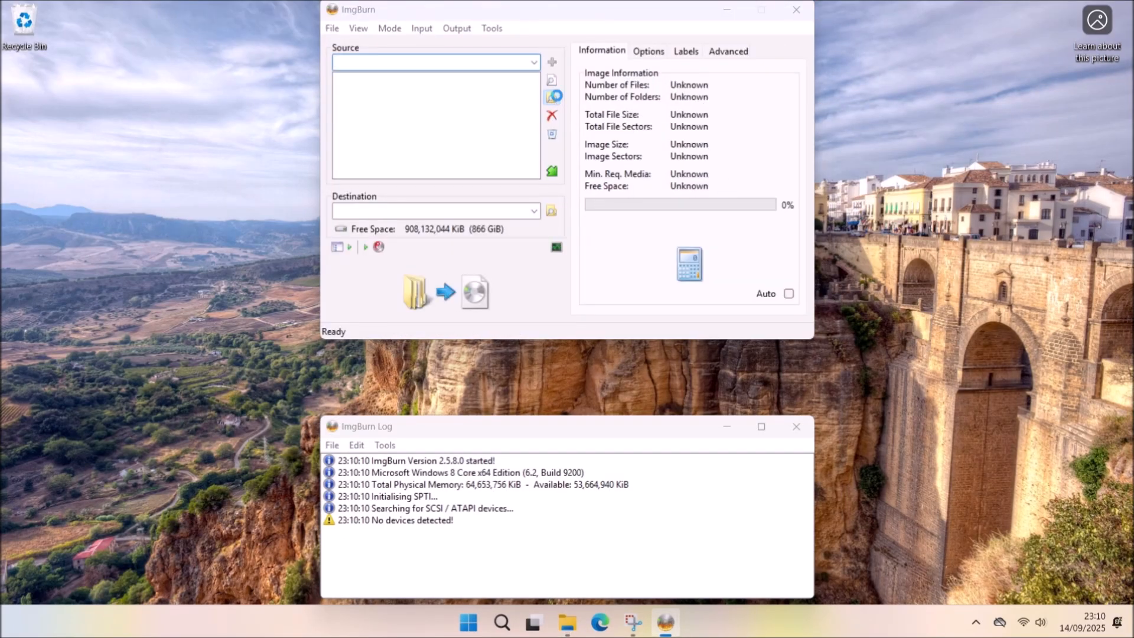
Set Disk01 as the image source and Downloads\Windows 95.iso as the destination.
left_click(551, 97)
left_click(389, 235)
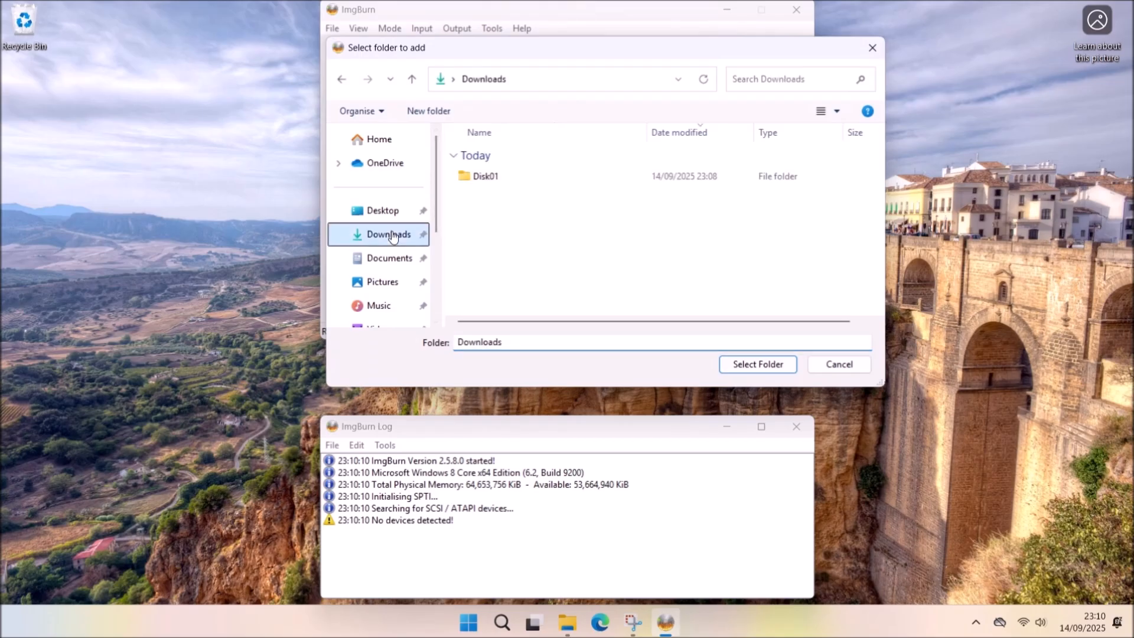
double_click(555, 176)
left_click(738, 363)
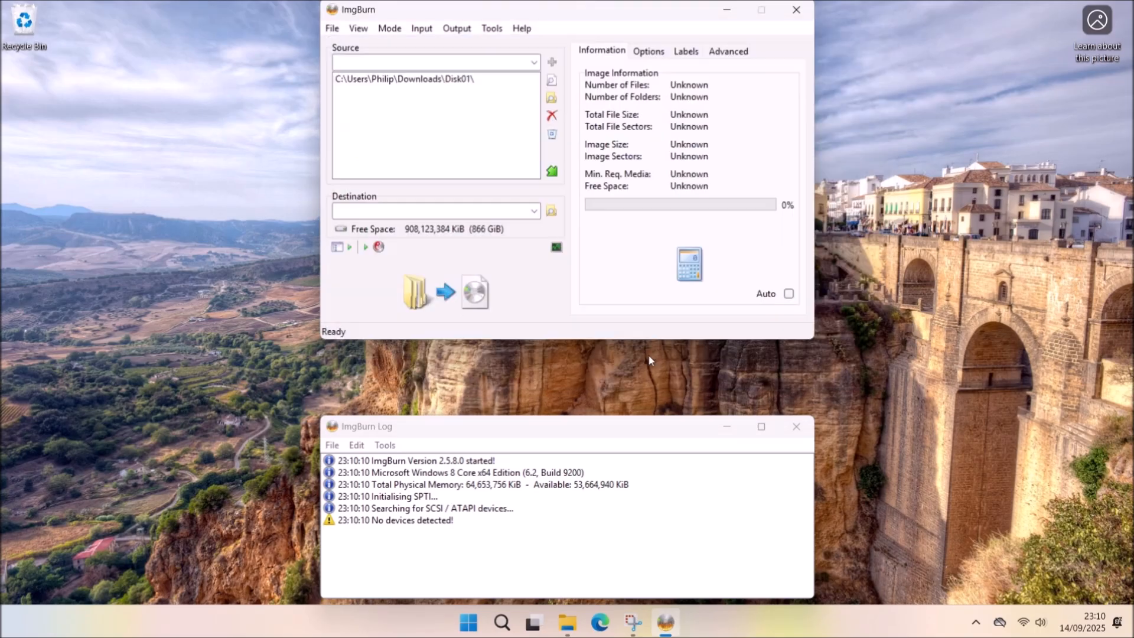
left_click(548, 216)
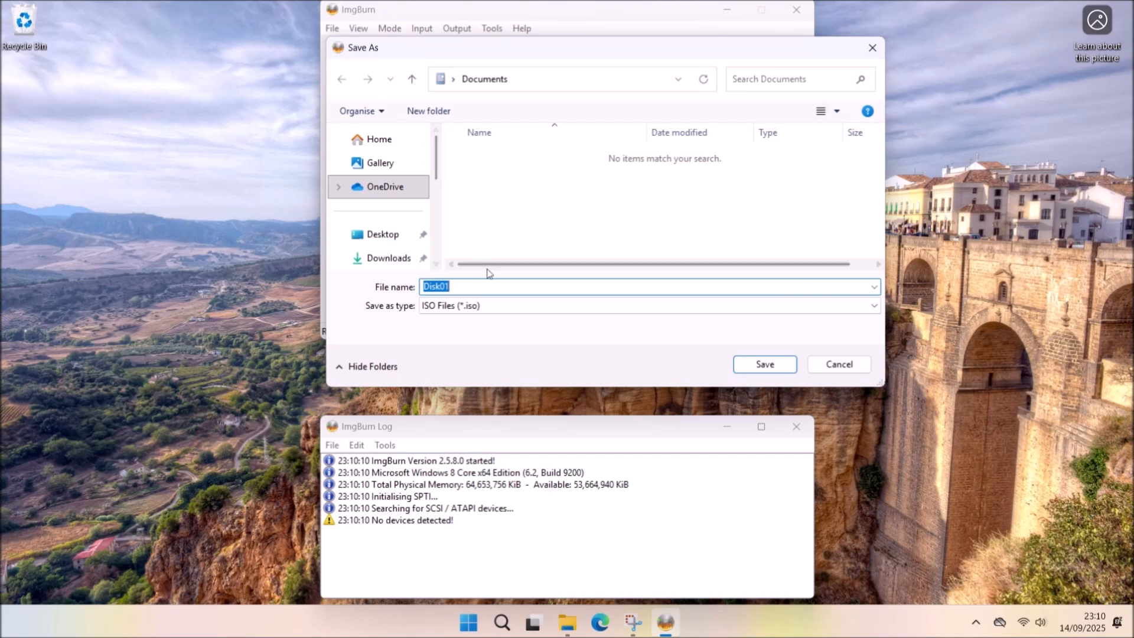
left_click(388, 258)
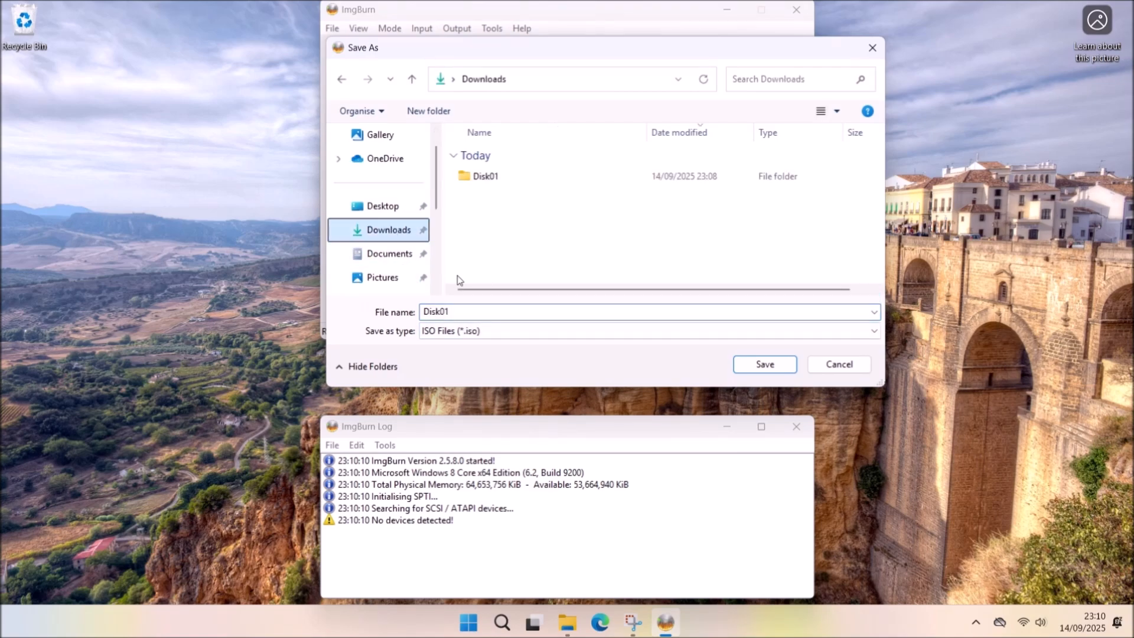
left_click(469, 317)
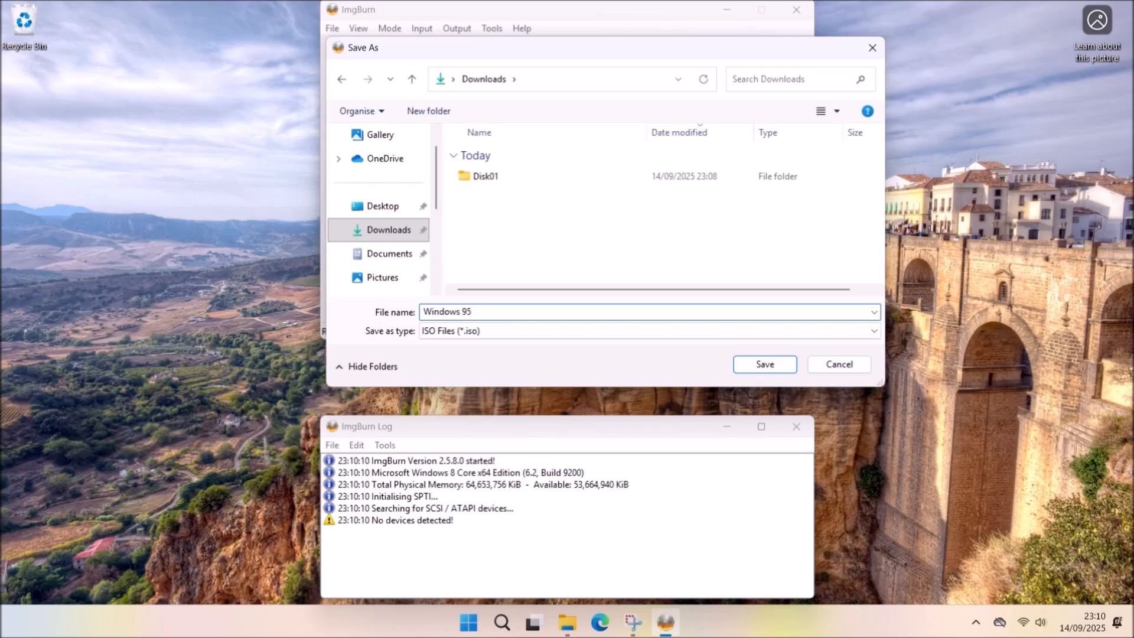
type("Windows 95")
left_click(781, 364)
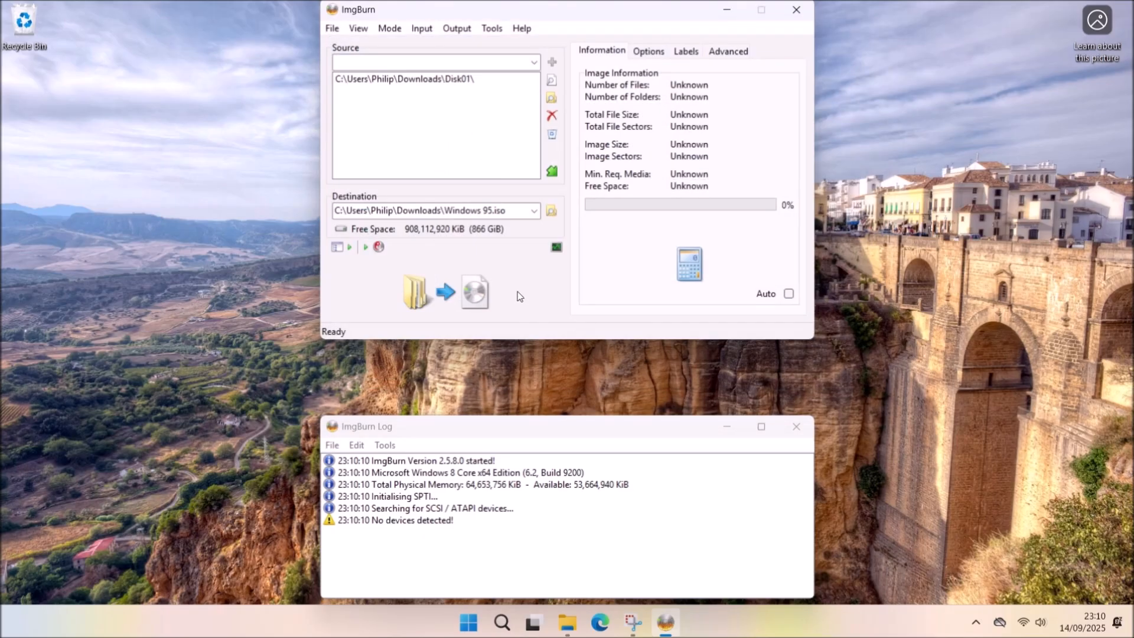
Build the image from Disk01's contents with volume label WIN95, then close ImgBurn.
left_click(487, 299)
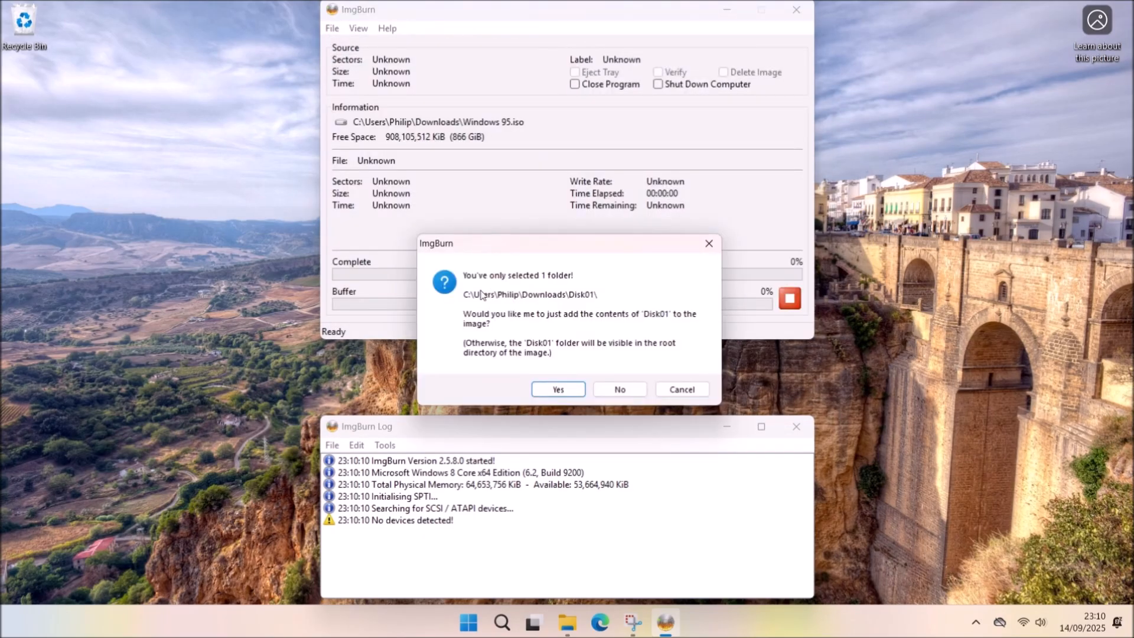
left_click(572, 391)
type("W")
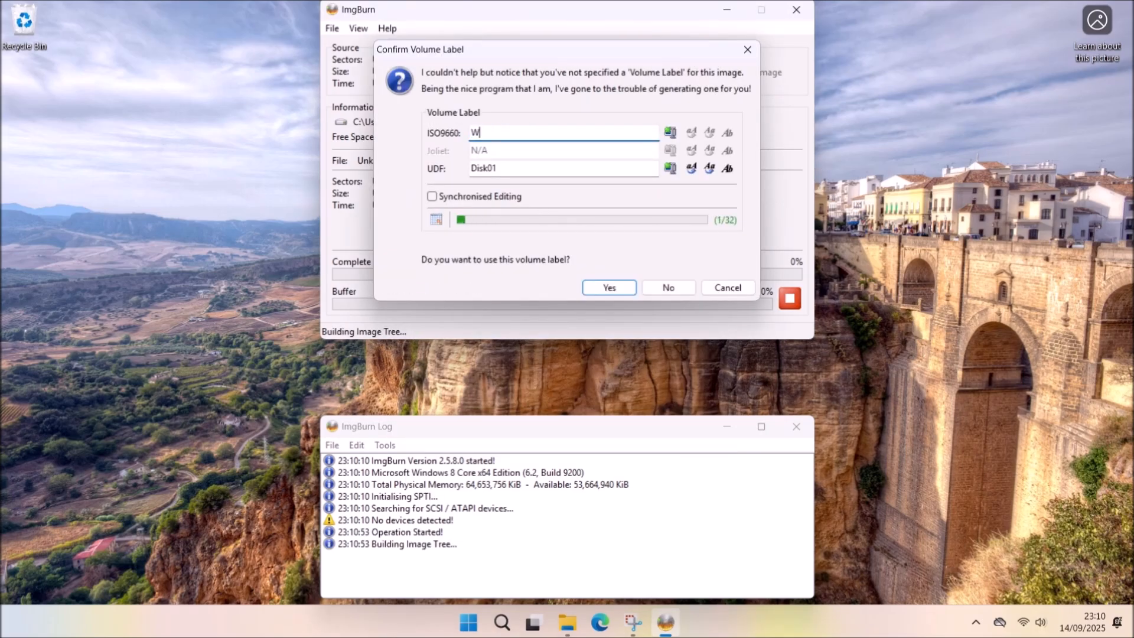
type("5")
double_click(502, 167)
type("WIN95")
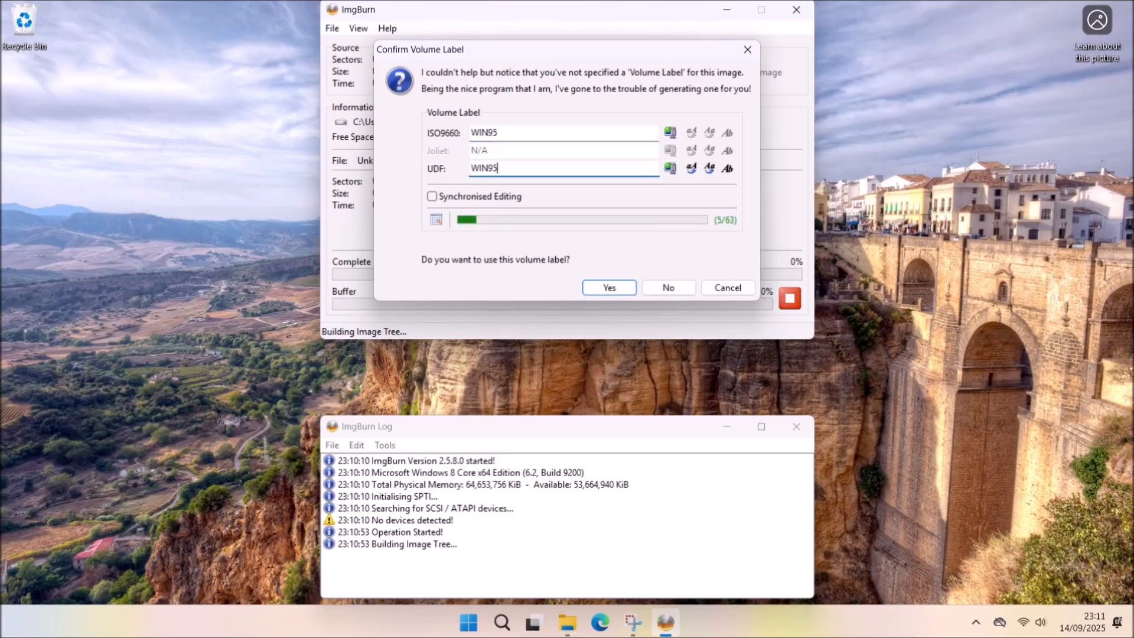
left_click(615, 289)
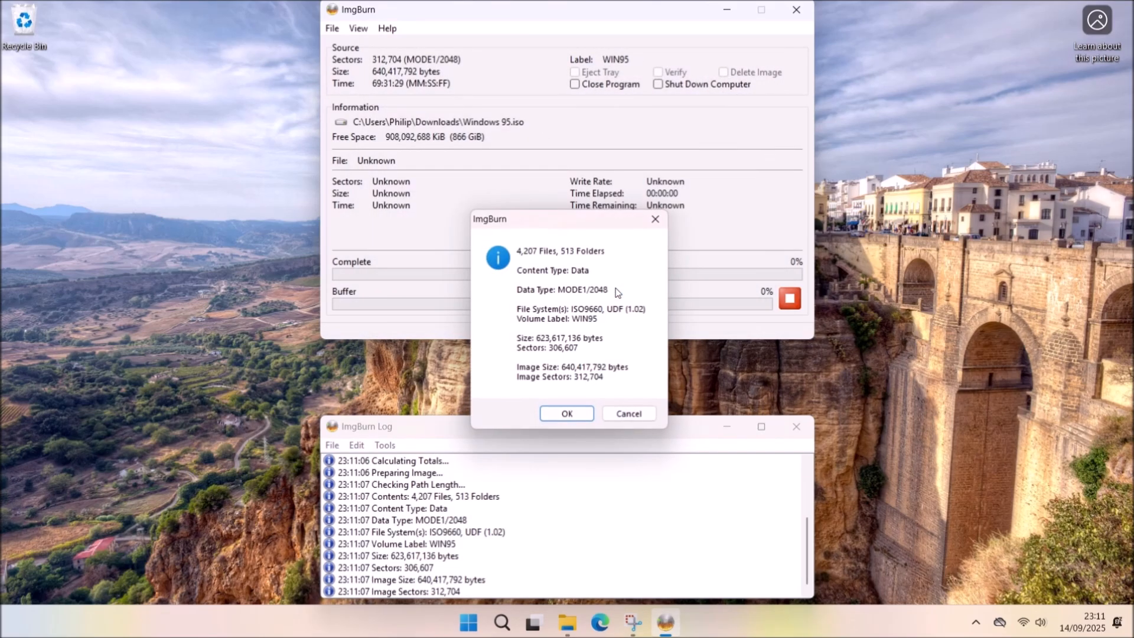
left_click(567, 413)
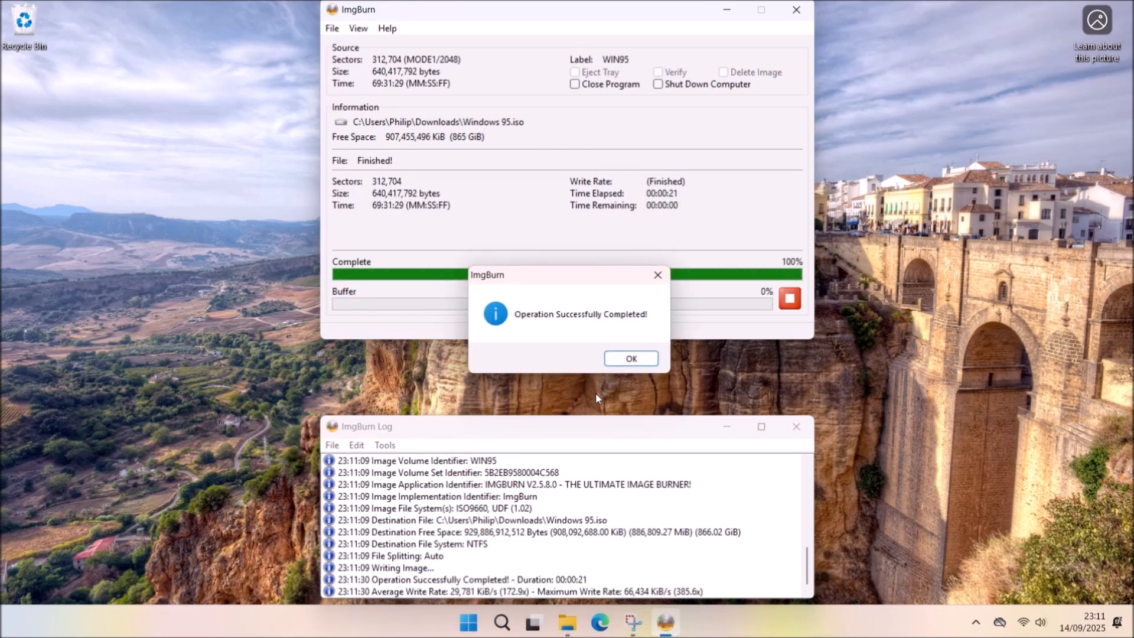
left_click(631, 358)
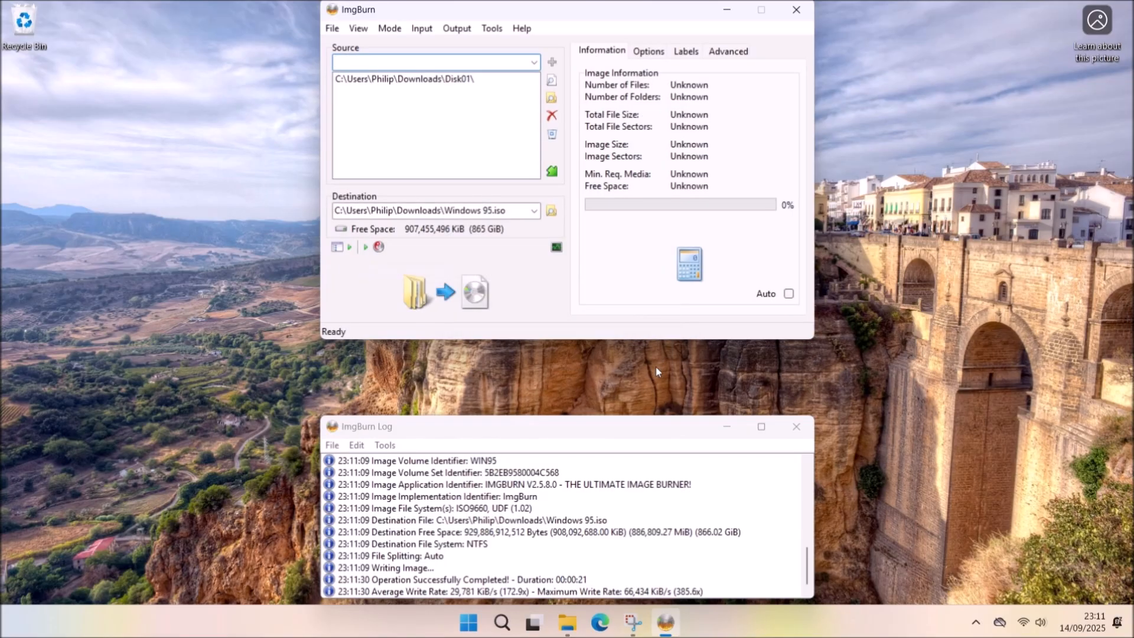
left_click(796, 10)
Delete the Disk01 folder and the small Windows 95 disc image from Downloads.
mouse_move(581, 622)
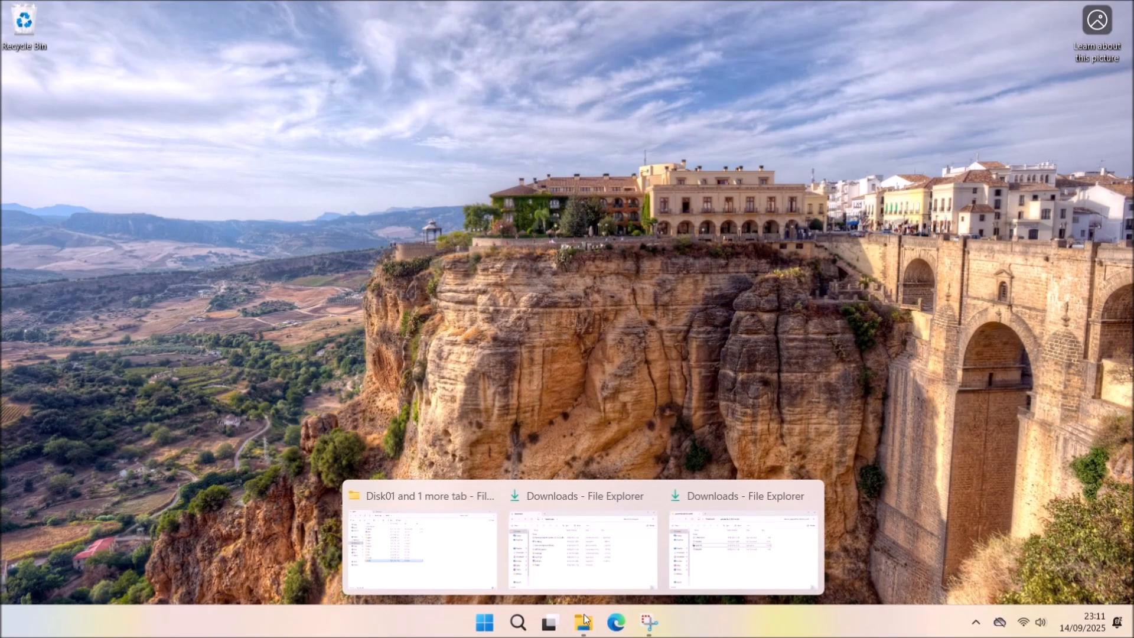
left_click(624, 552)
left_click(378, 454)
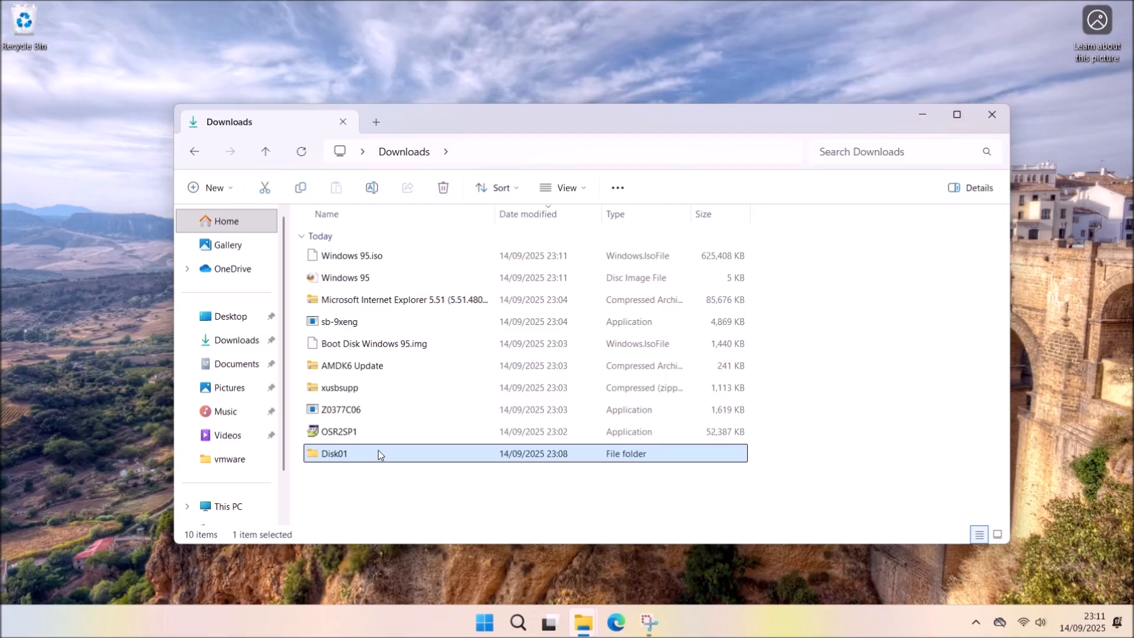
key("Delete")
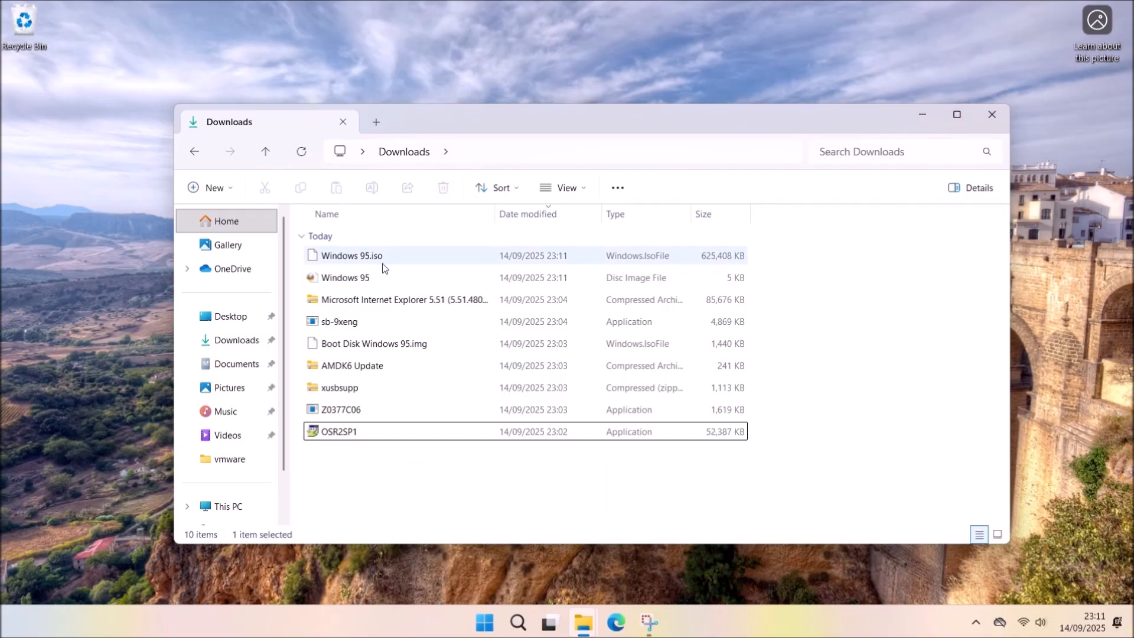
left_click(380, 255)
left_click(396, 280)
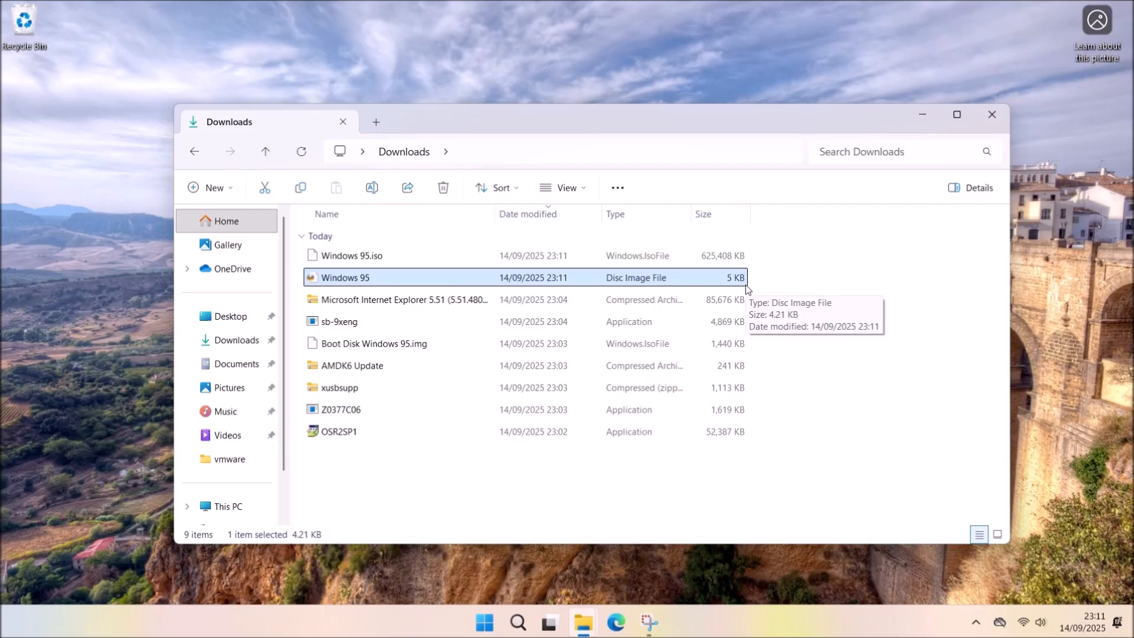
key("Delete")
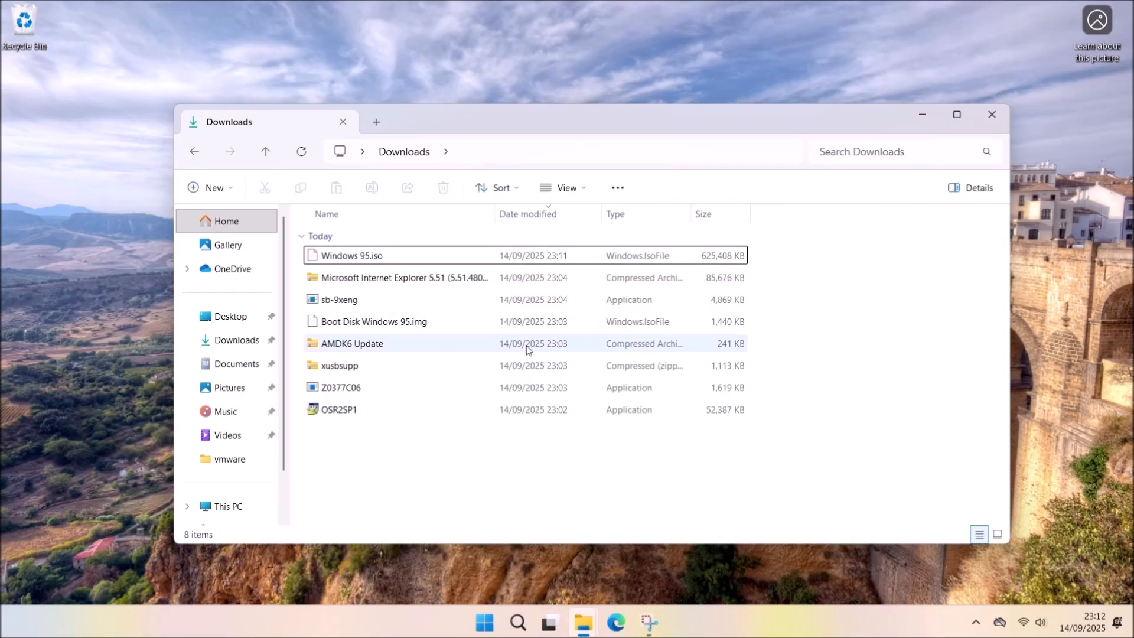
Create an Updates folder and move OSR2SP1, Z0377C06 and sb-9xeng into it.
key("ctrl+shift+n")
type("Updates")
key("Return")
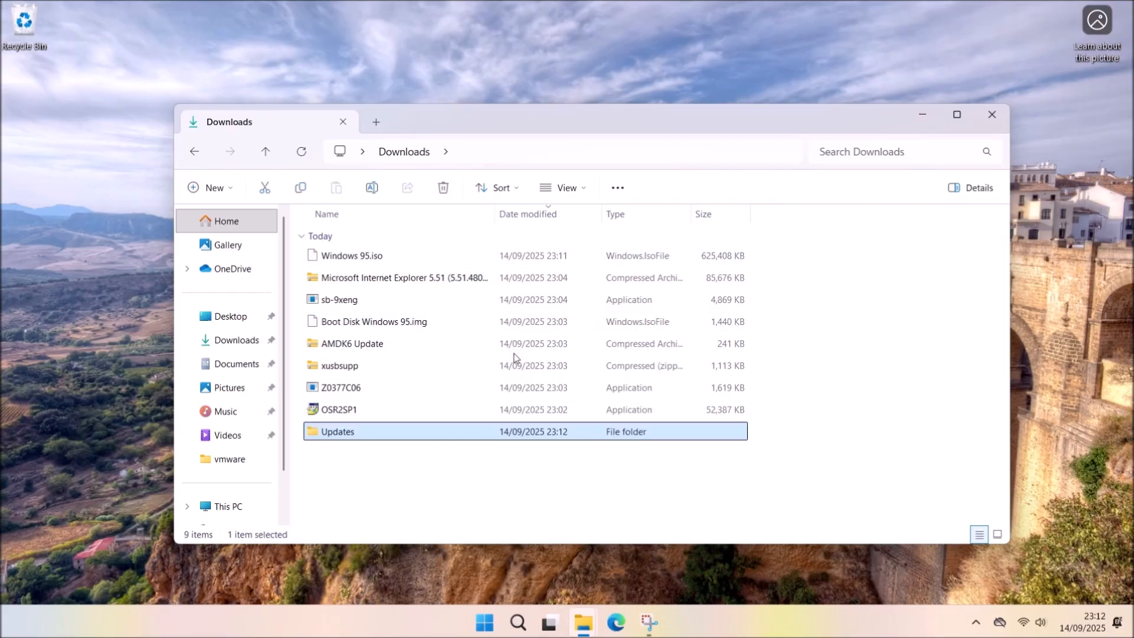
left_click(436, 410)
left_click(423, 388, "ctrl")
left_click(492, 302, "ctrl")
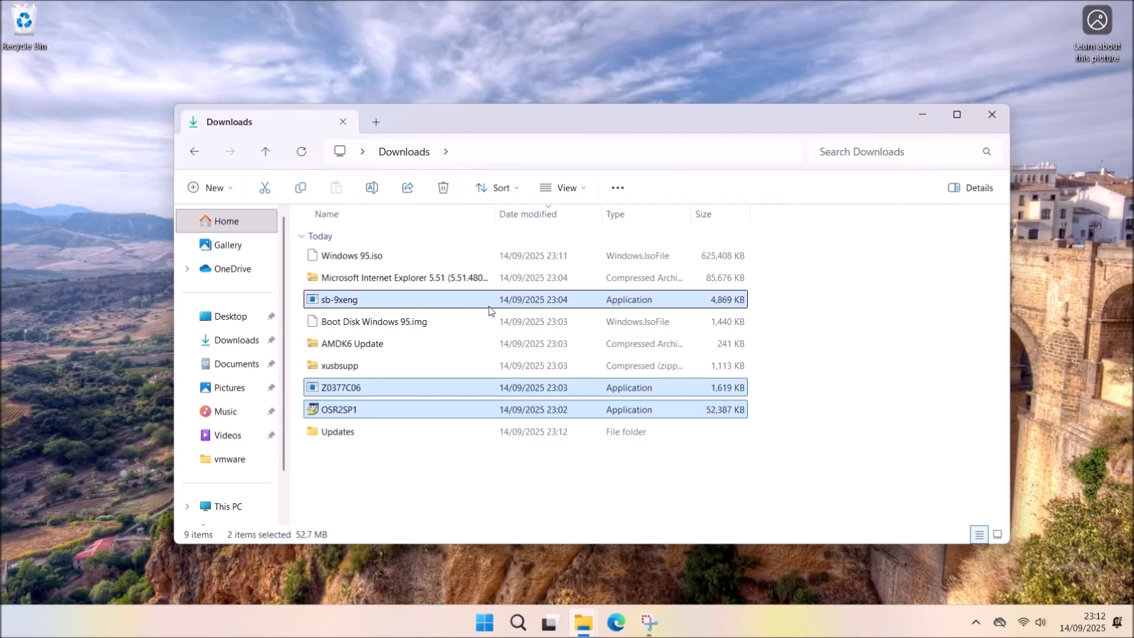
left_click_drag(376, 316, 374, 430)
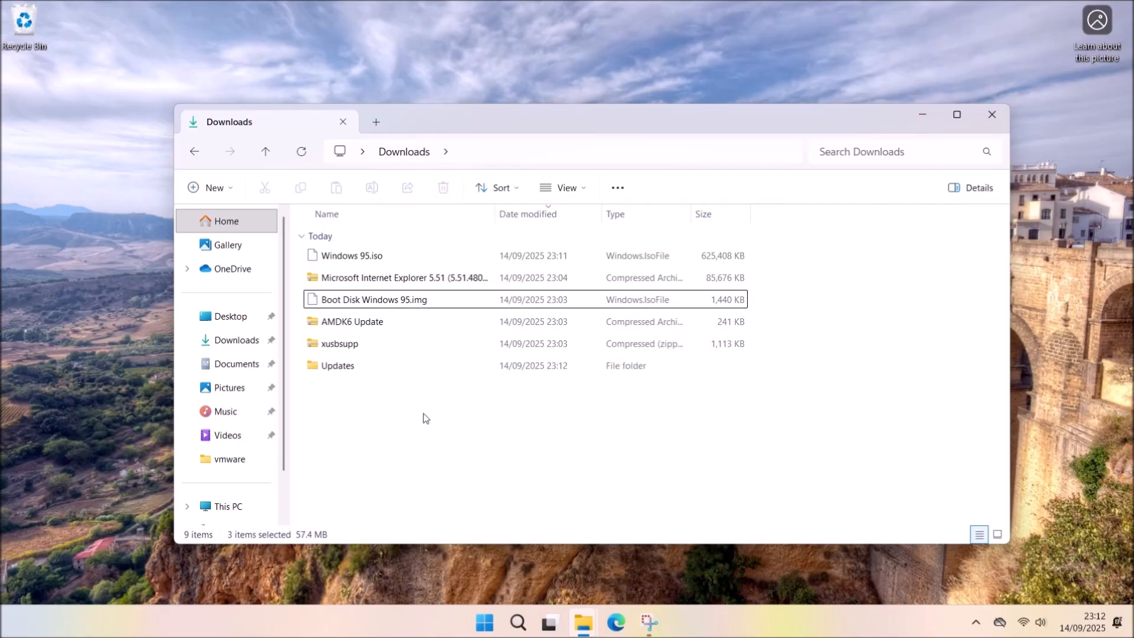
Extract the xusbsupp archive, copy XUSBSUPP into Updates, and delete the archive and extracted folder.
right_click(366, 345)
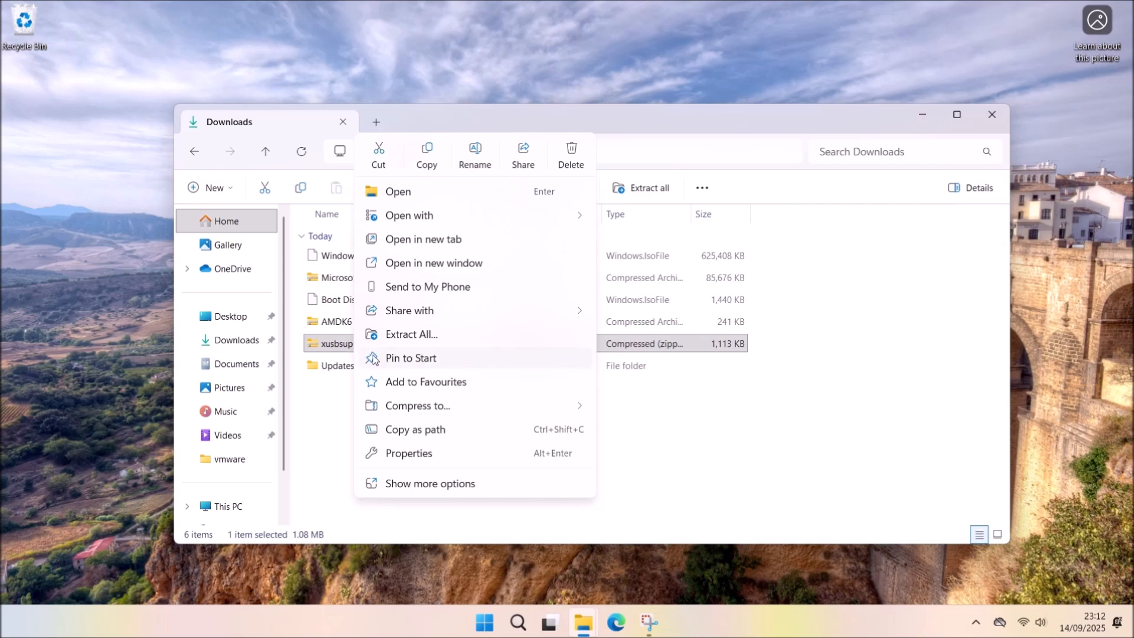
left_click(413, 335)
left_click(696, 462)
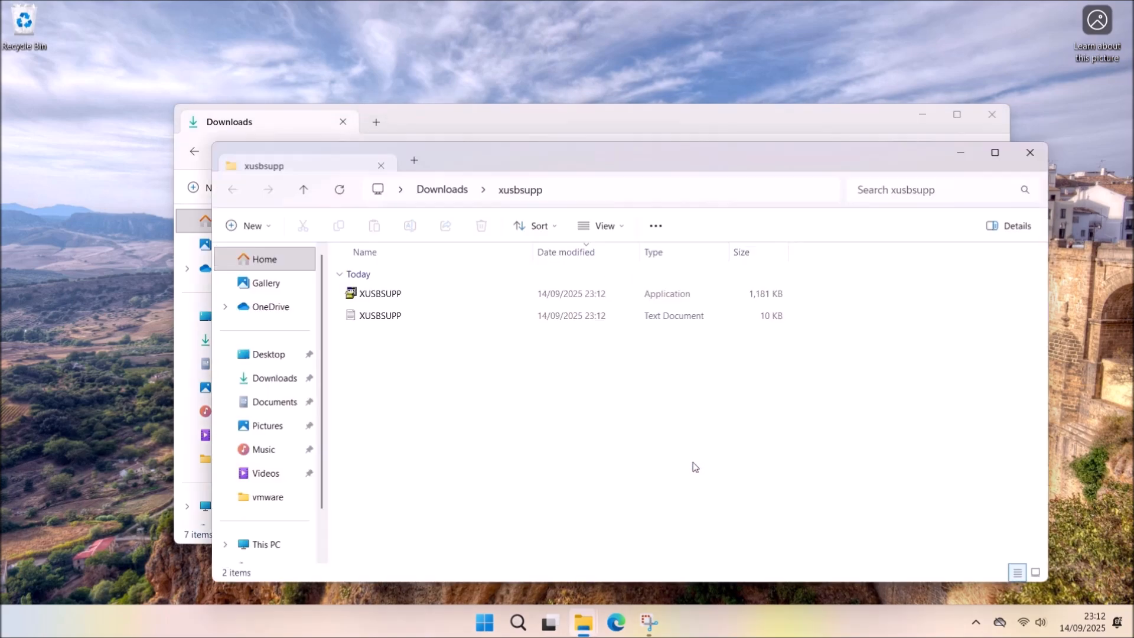
left_click(391, 299)
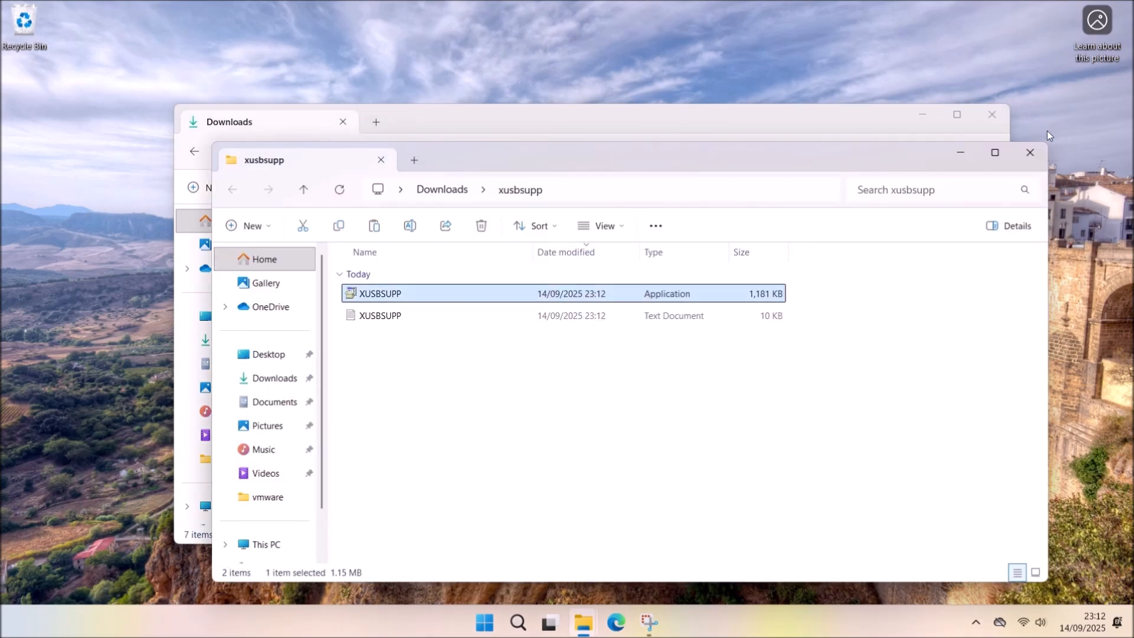
left_click(1029, 152)
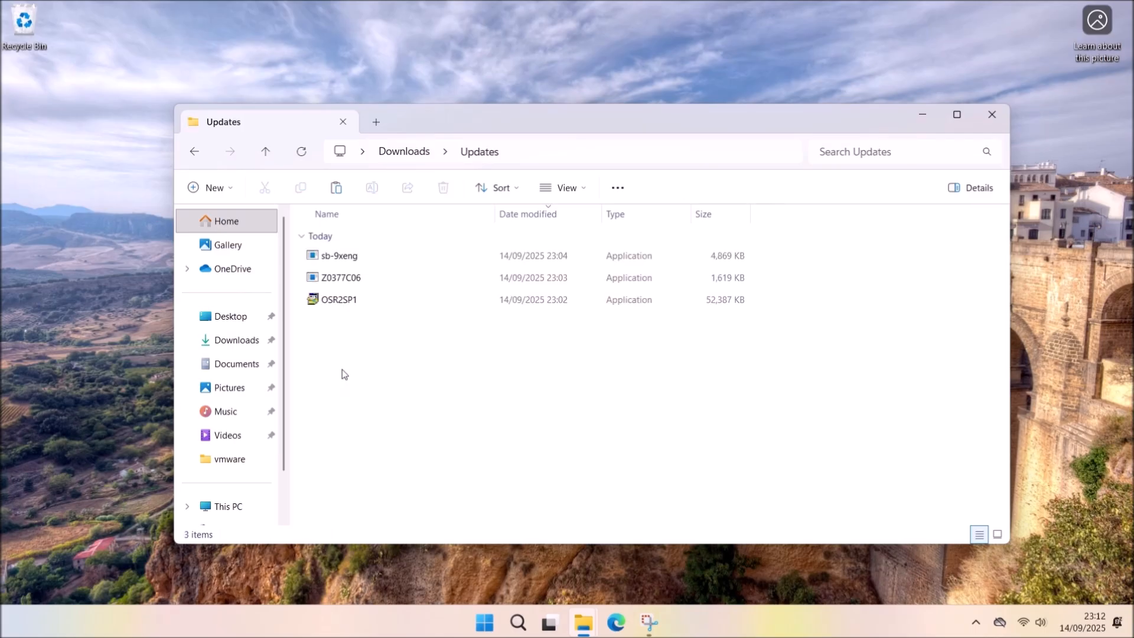
key("ctrl+v")
left_click(194, 151)
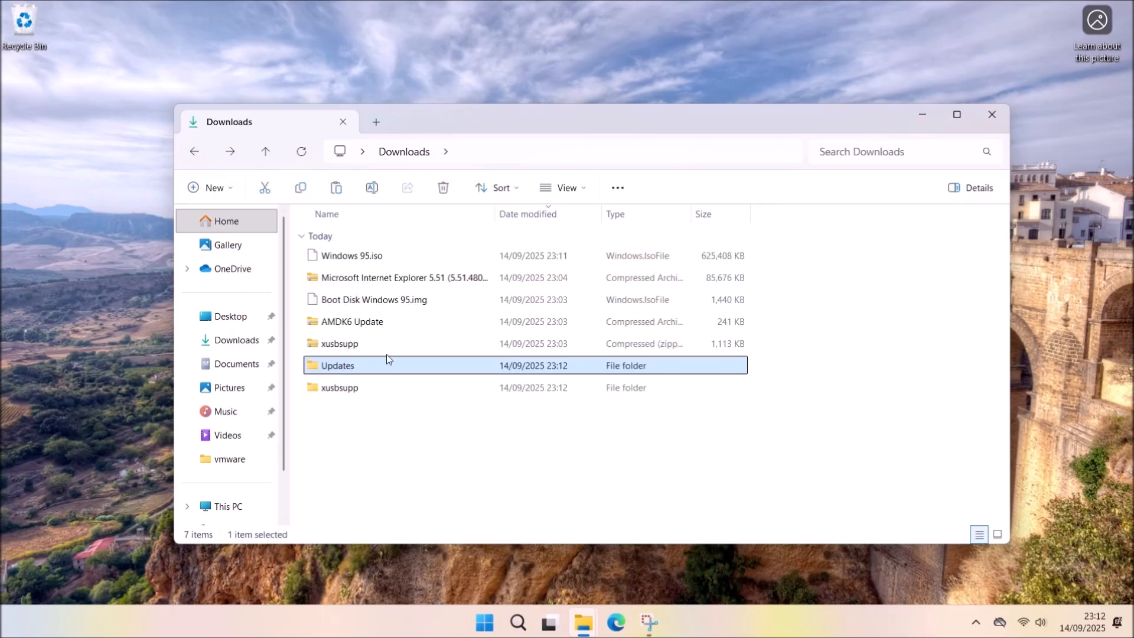
left_click(363, 345, "ctrl")
key("Delete")
Extract the AMDK6 Update archive, paste amdk6upd into Updates, and delete its zip and folder.
right_click(384, 329)
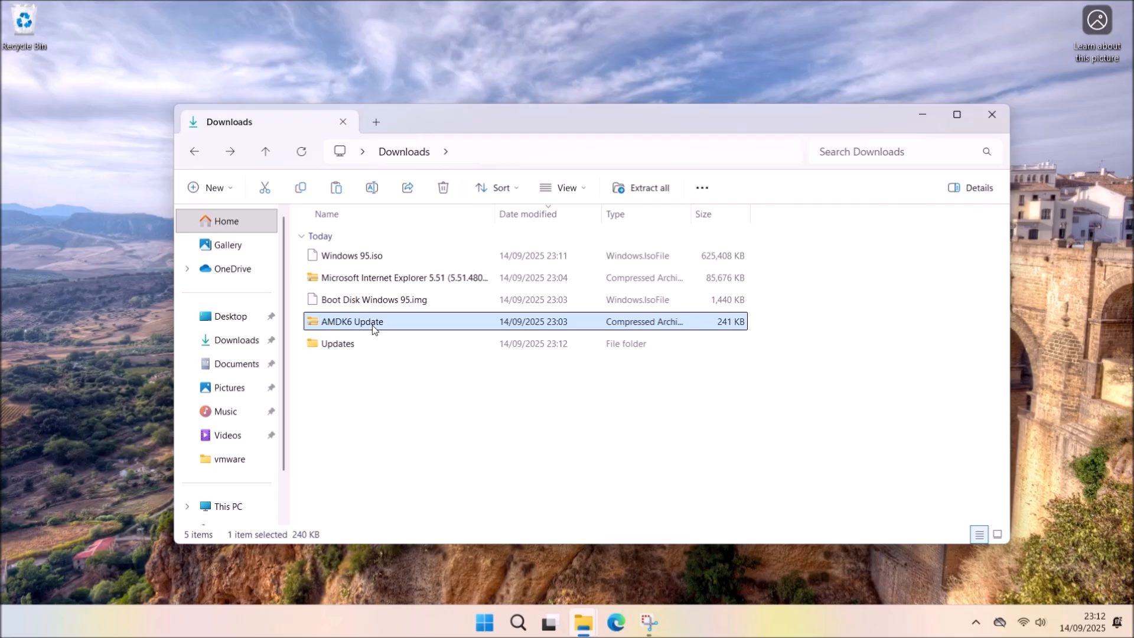
left_click(414, 334)
left_click(667, 456)
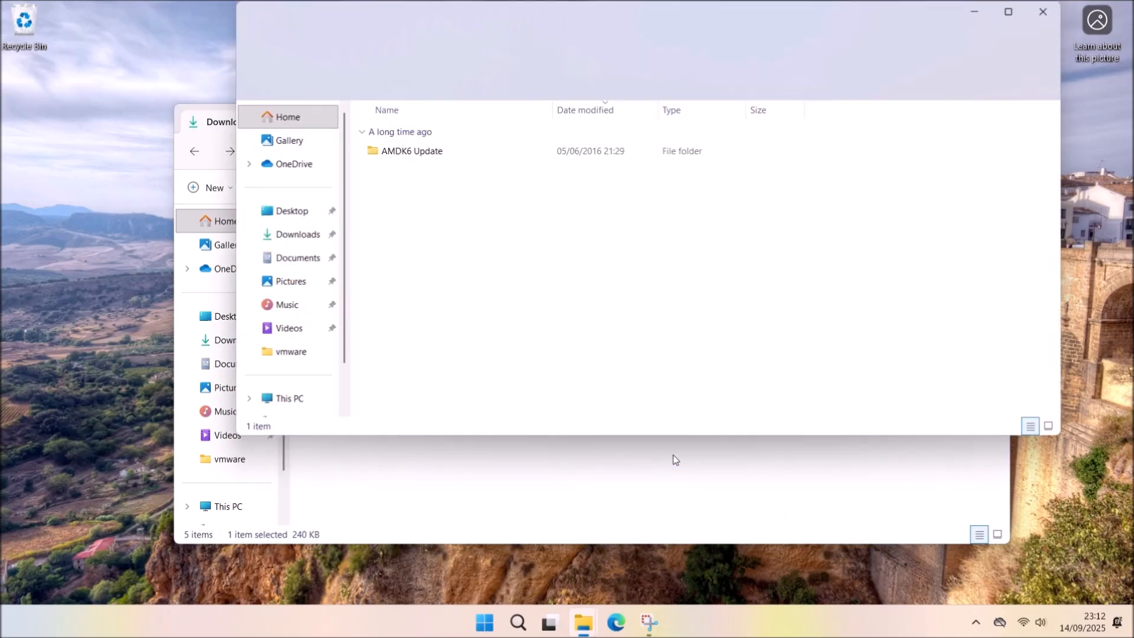
double_click(412, 150)
left_click(384, 174)
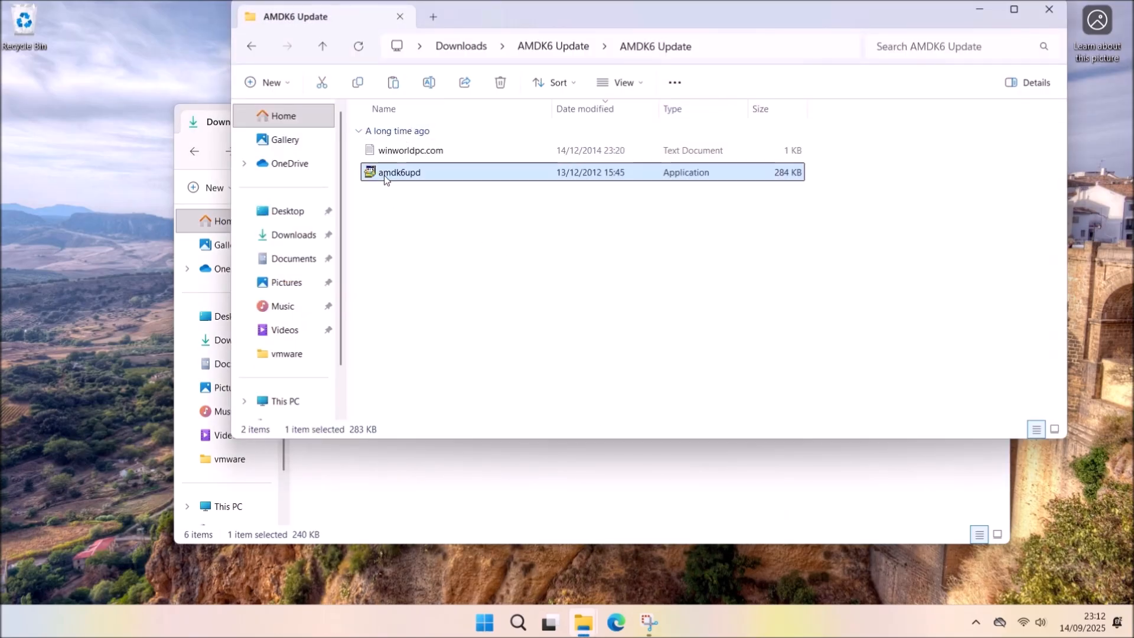
left_click(322, 47)
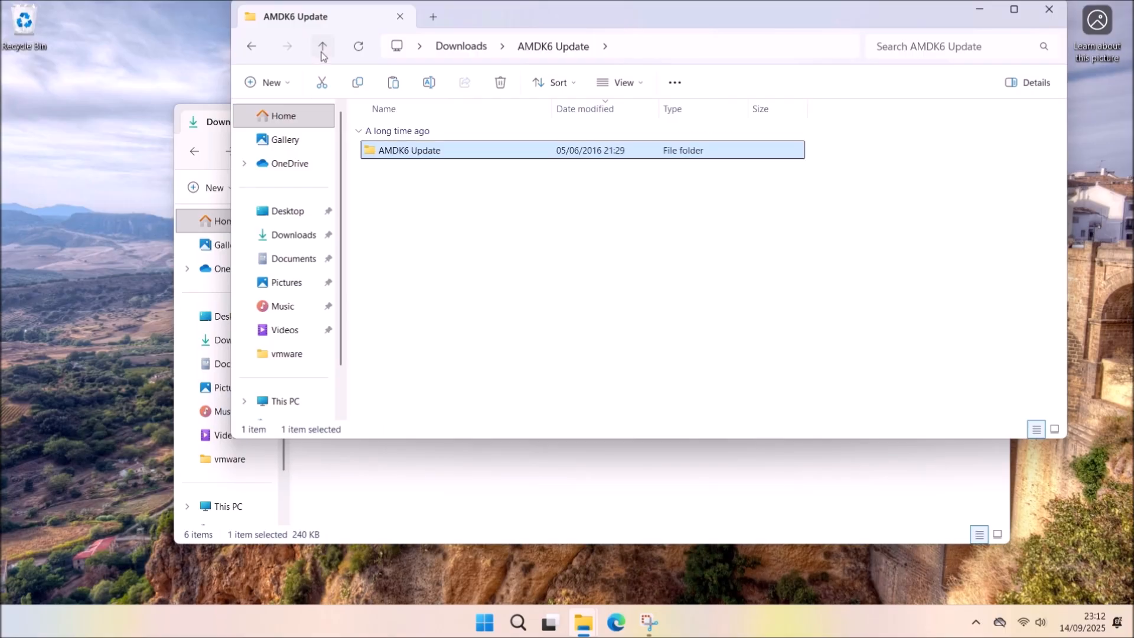
left_click(322, 47)
double_click(453, 263)
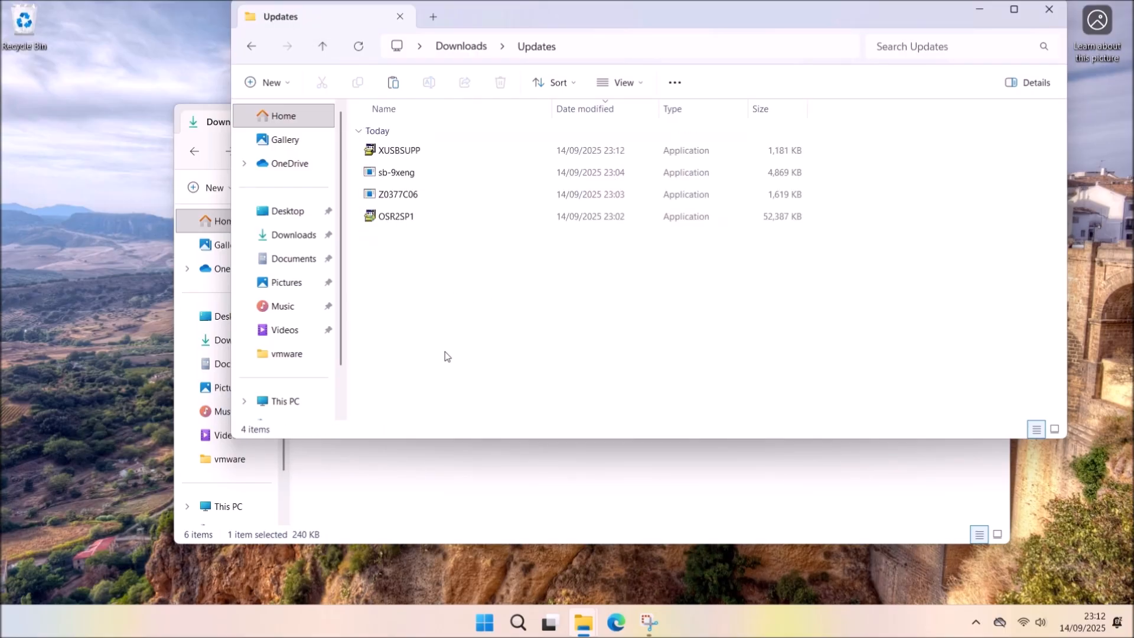
key("ctrl+v")
key("alt+Up")
left_click(516, 259)
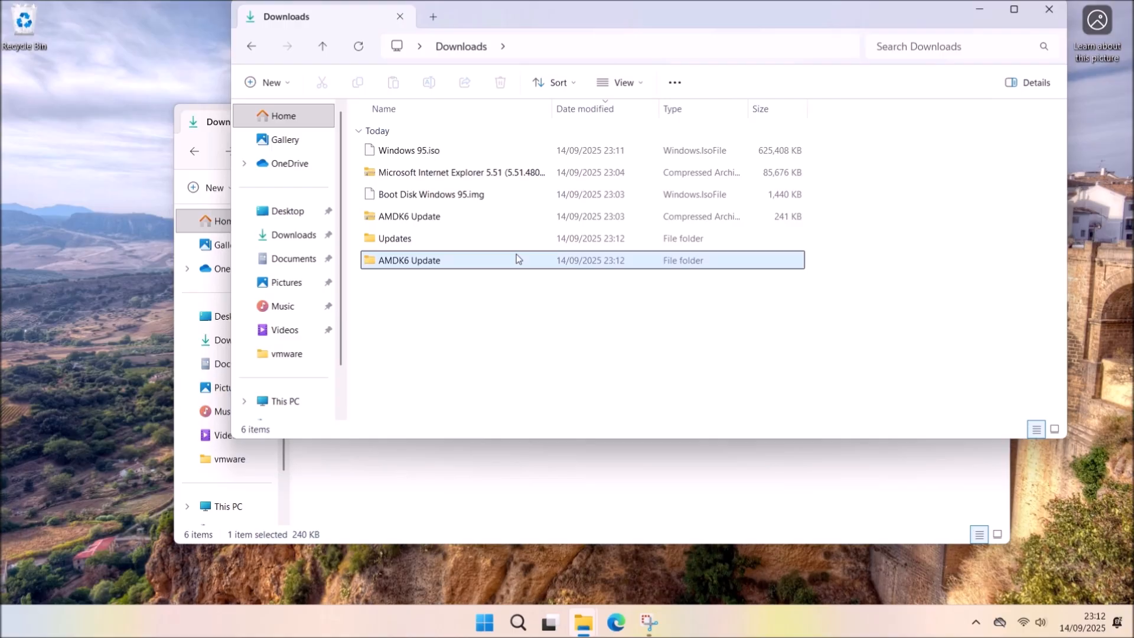
left_click(514, 216, "ctrl")
key("Delete")
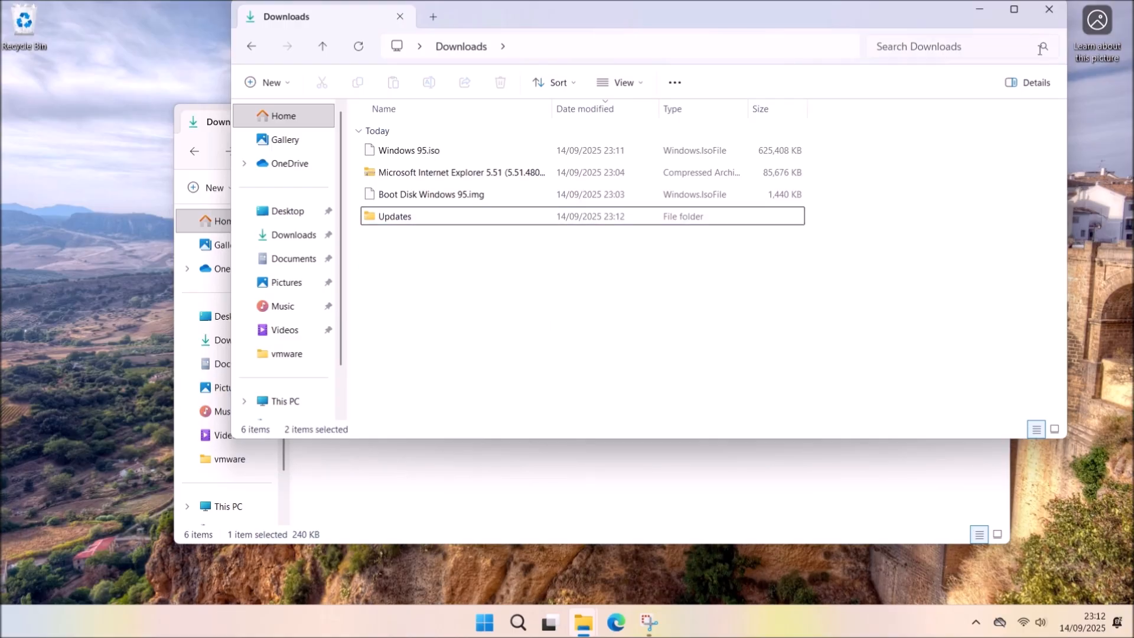
left_click(1049, 9)
Extract the Internet Explorer 5.51 archive, put ie5setup into Updates, and delete both leftovers.
right_click(349, 277)
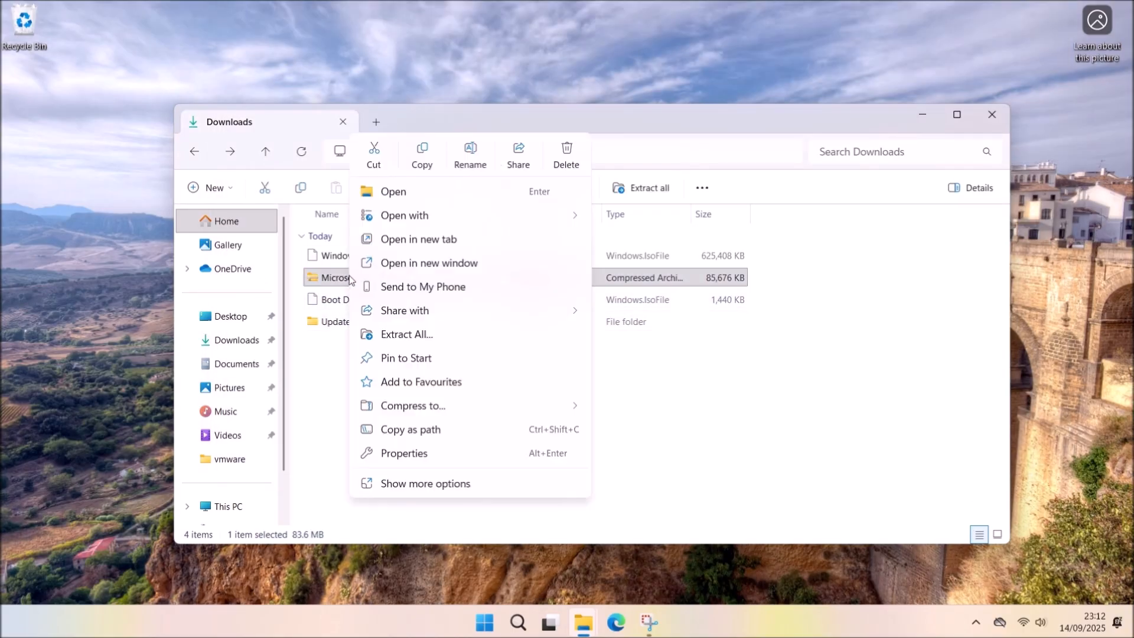
left_click(429, 334)
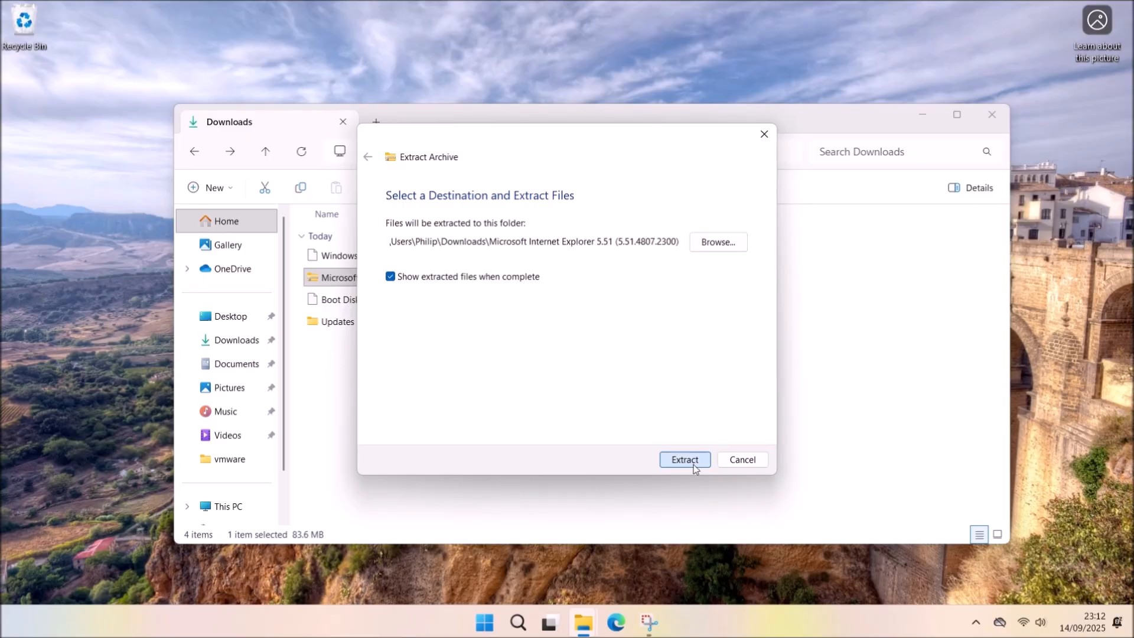
left_click(685, 460)
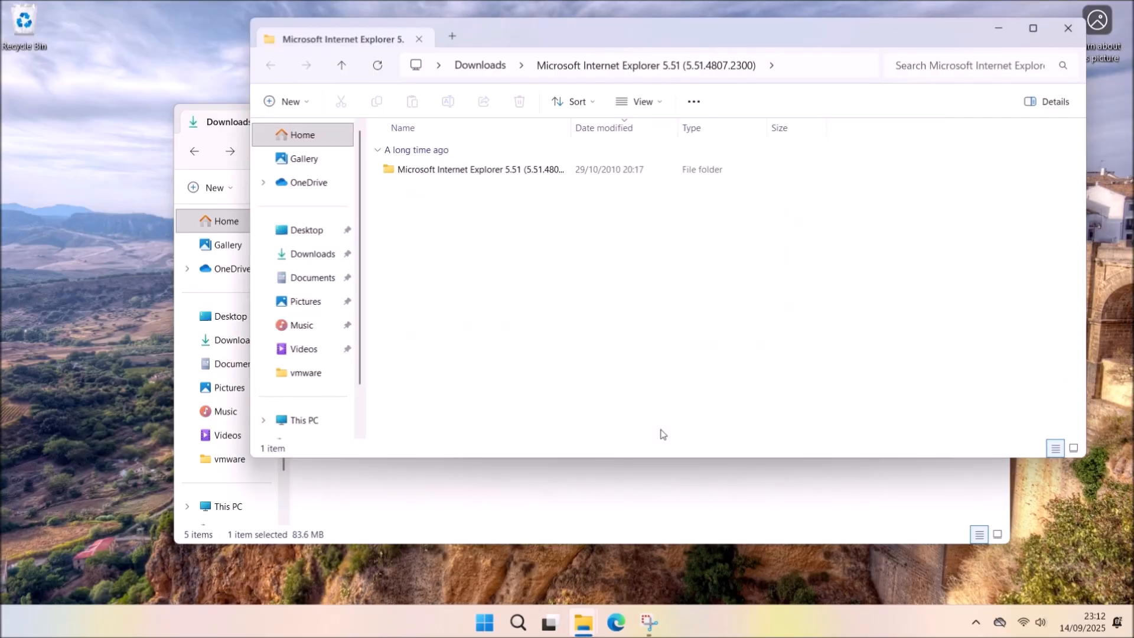
double_click(530, 169)
left_click(479, 193)
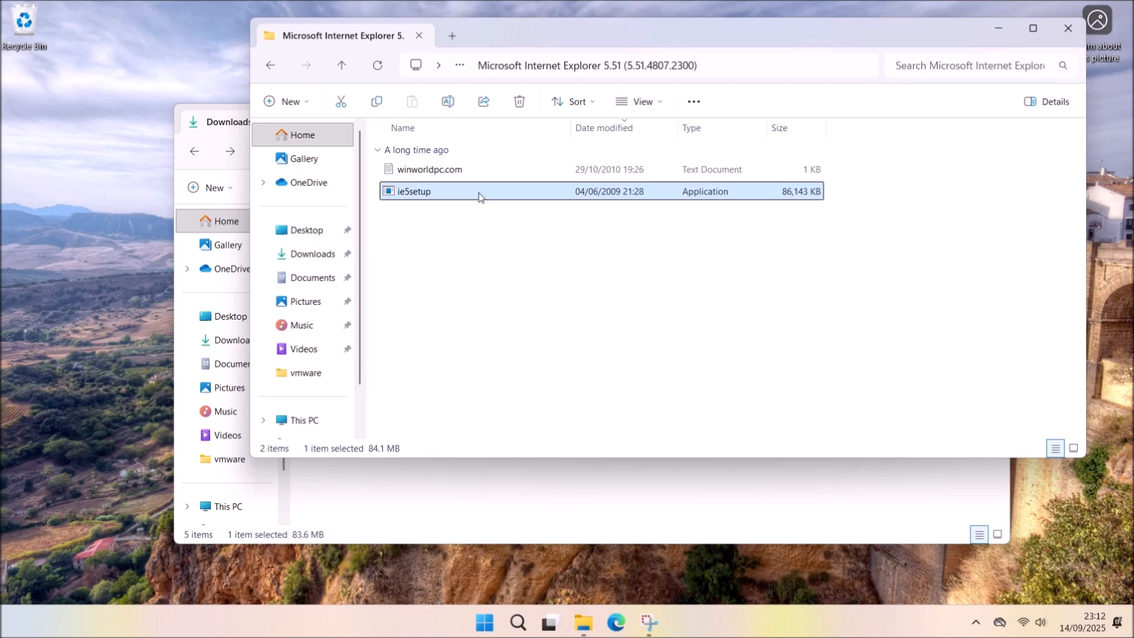
left_click(1067, 27)
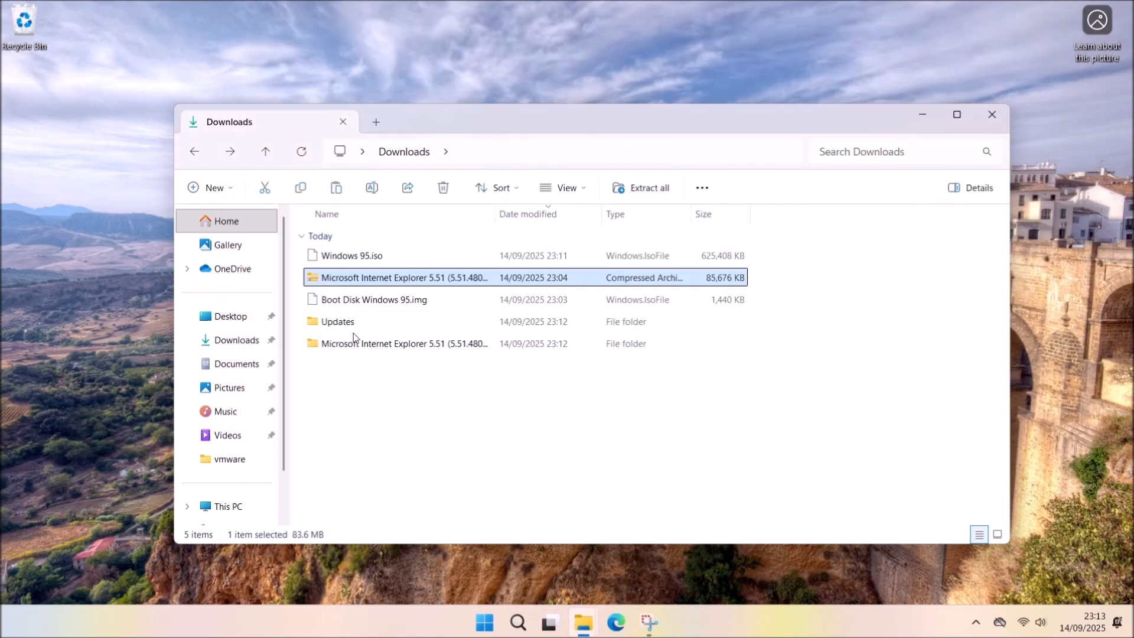
double_click(353, 325)
key("ctrl+v")
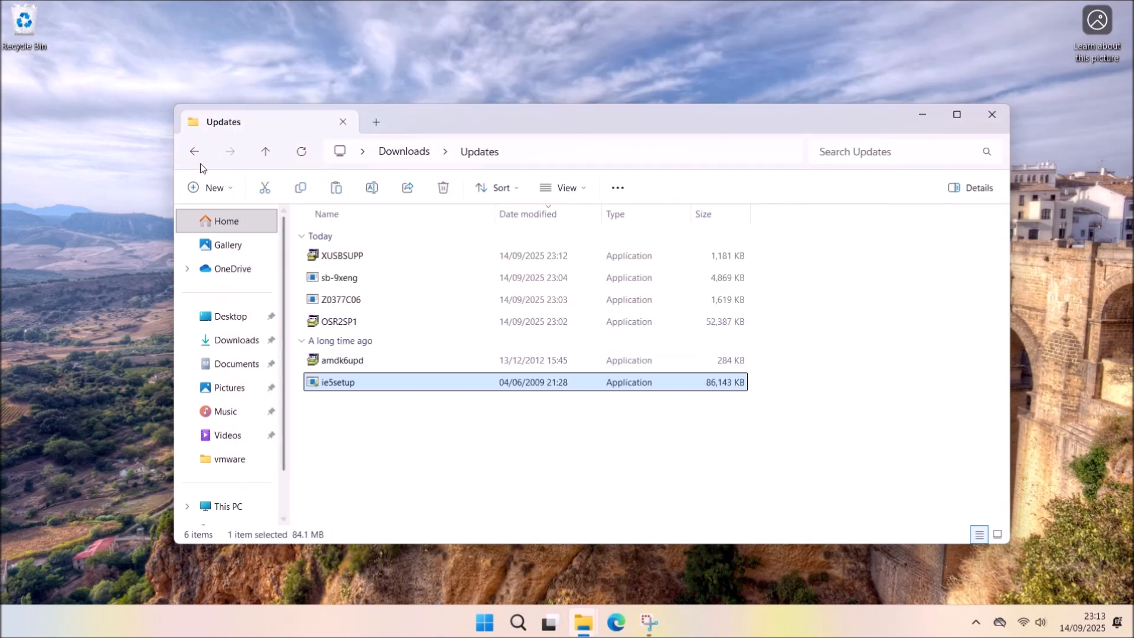
left_click(194, 151)
left_click(394, 346)
left_click(394, 279, "ctrl")
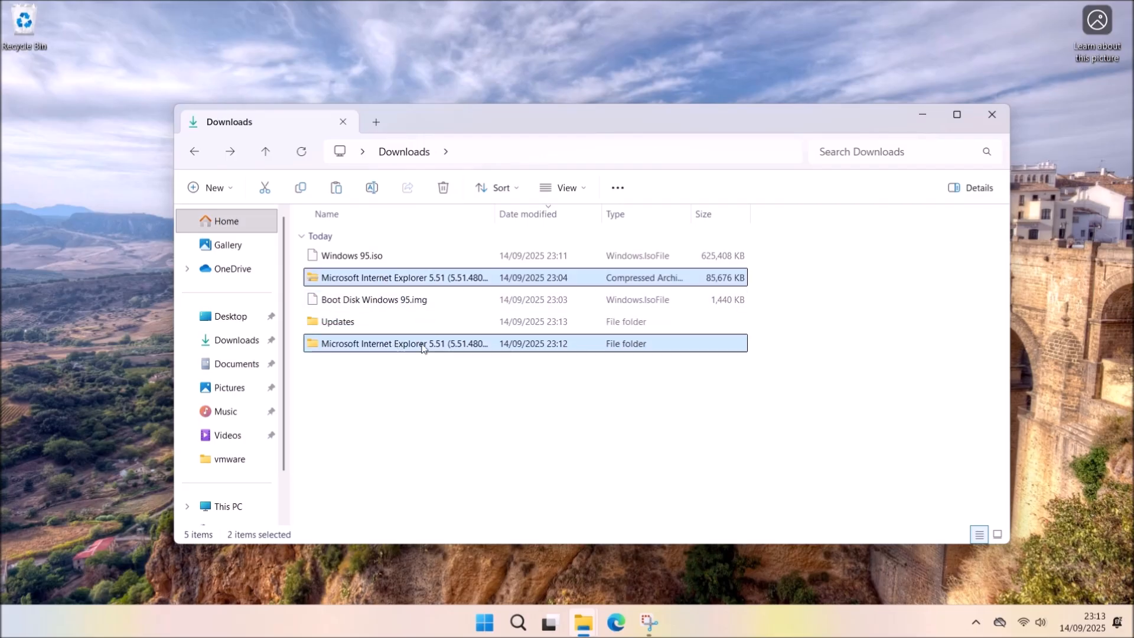
key("Delete")
left_click(485, 621)
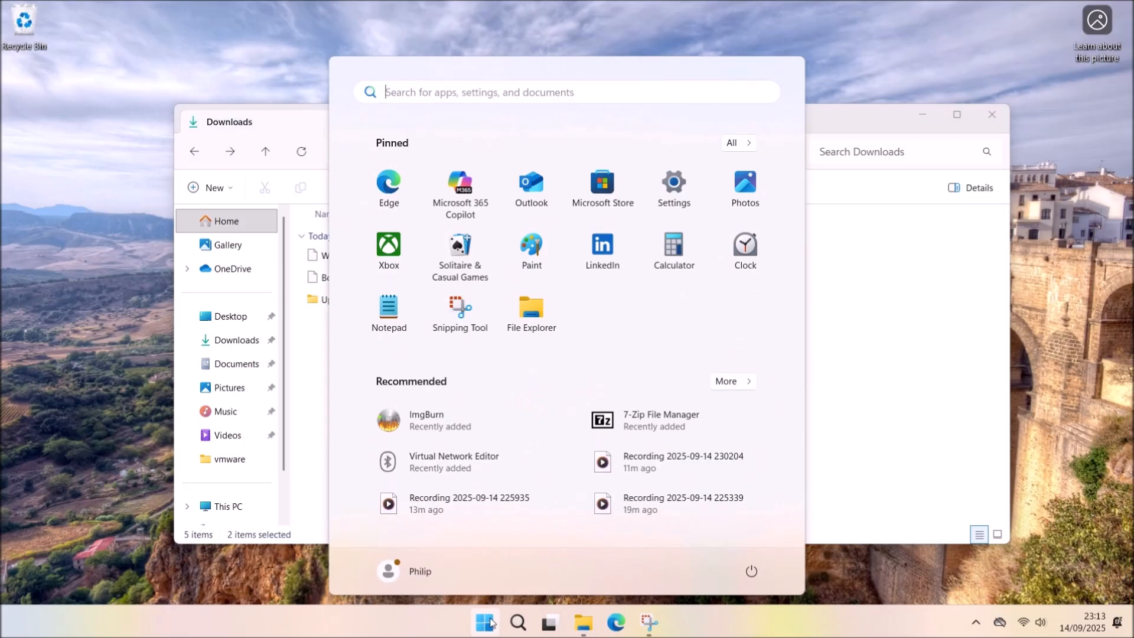
In ImgBurn's files/folders mode, add Downloads\Updates as source and set destination Downloads\Updates.iso.
left_click(414, 420)
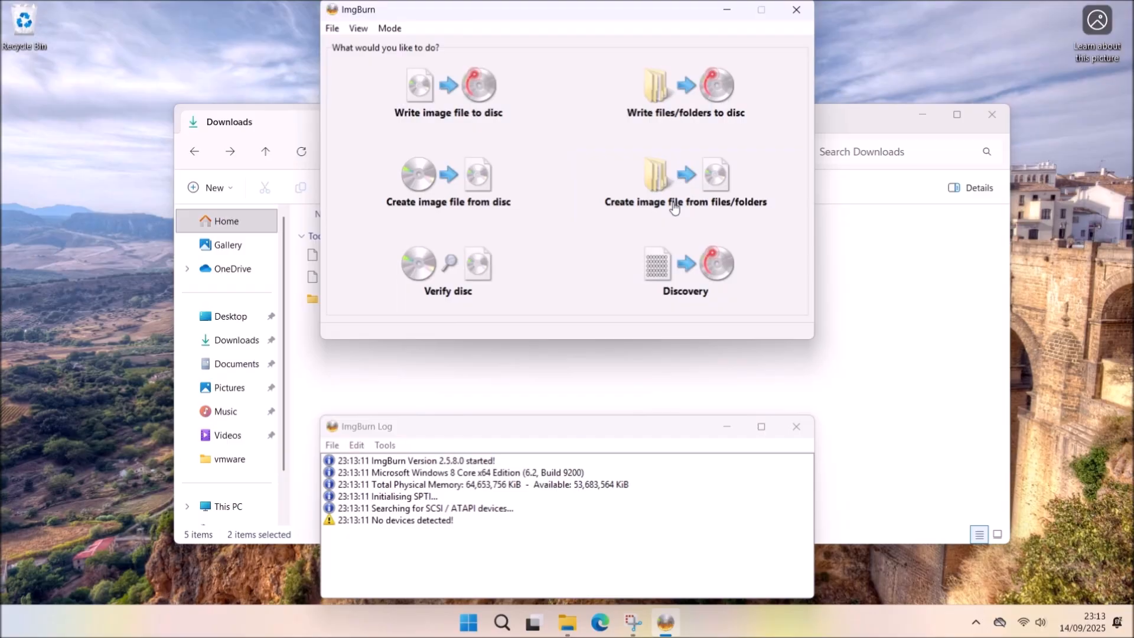
left_click(669, 204)
left_click(558, 99)
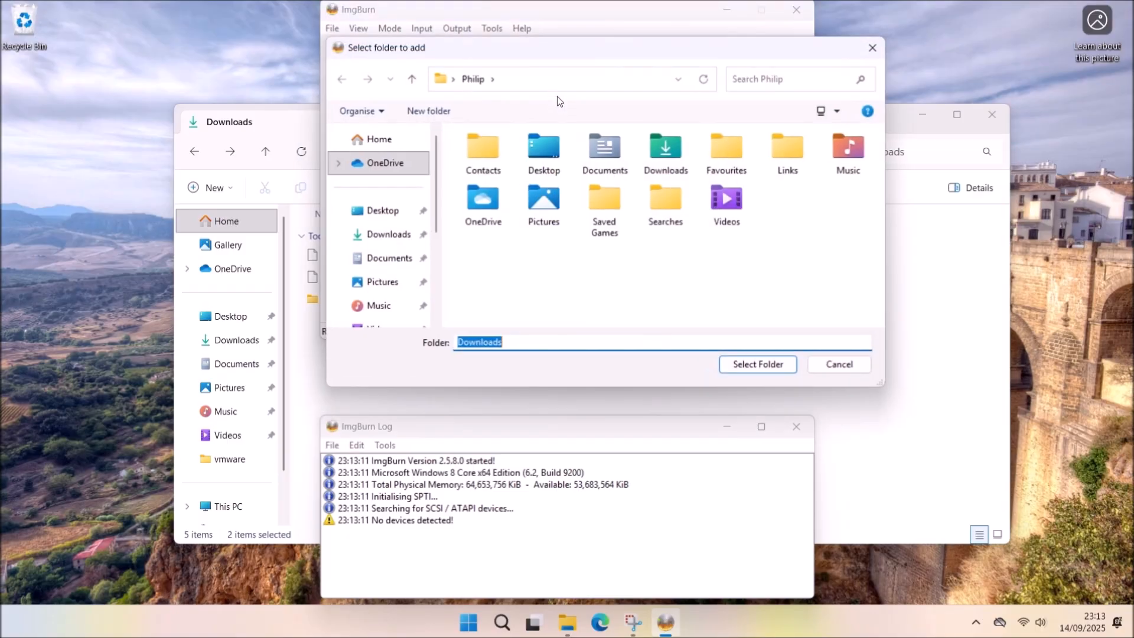
left_click(388, 236)
double_click(522, 172)
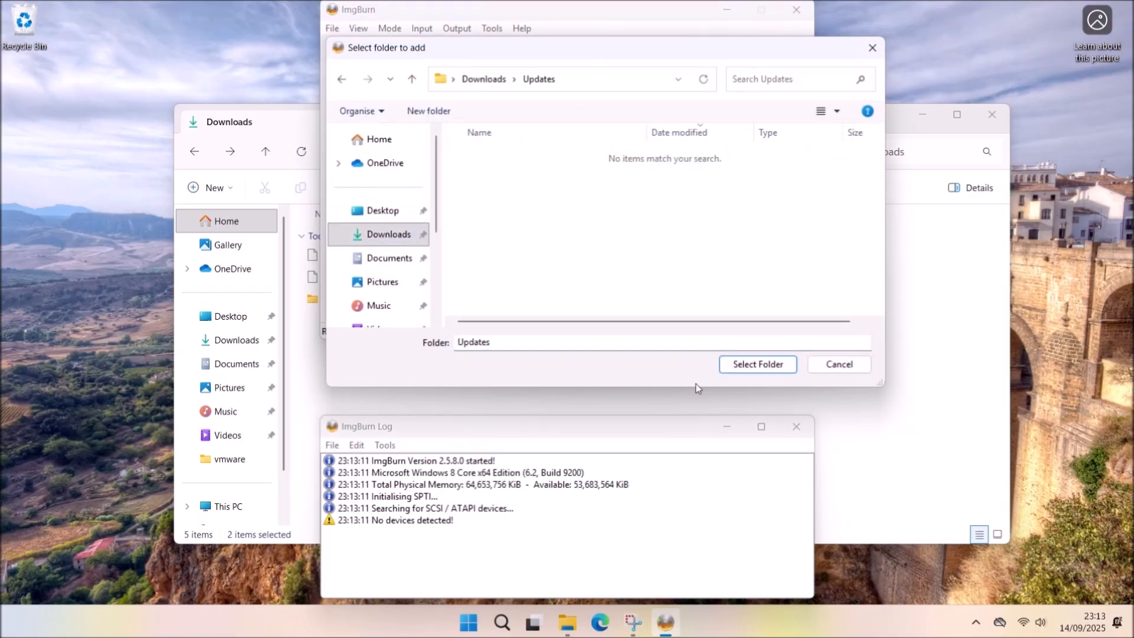
left_click(732, 362)
left_click(552, 217)
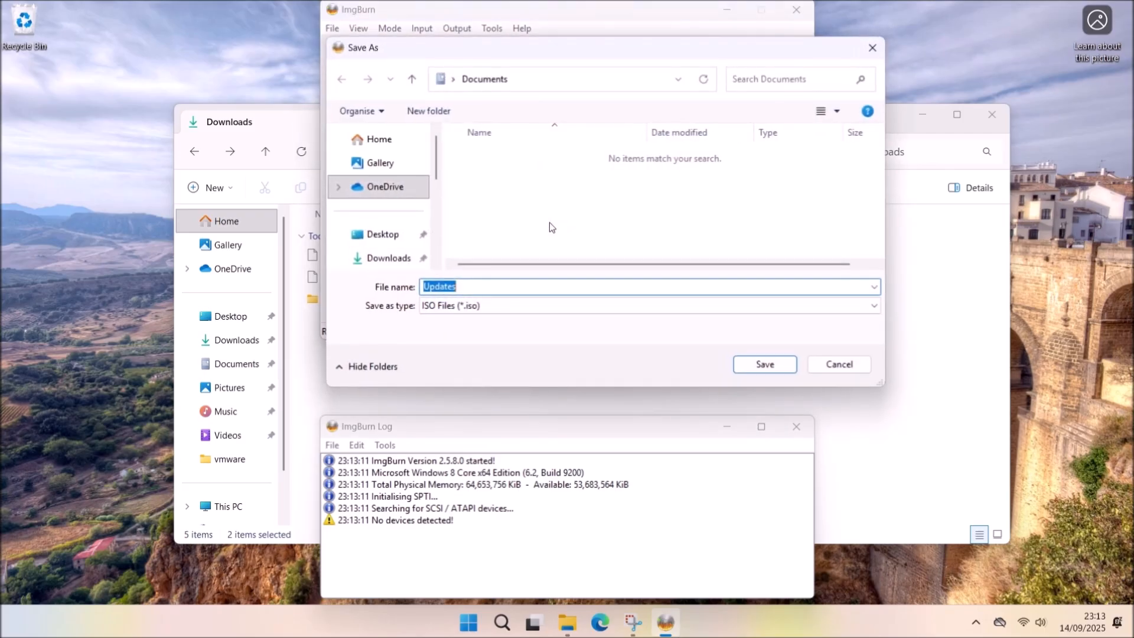
left_click(386, 258)
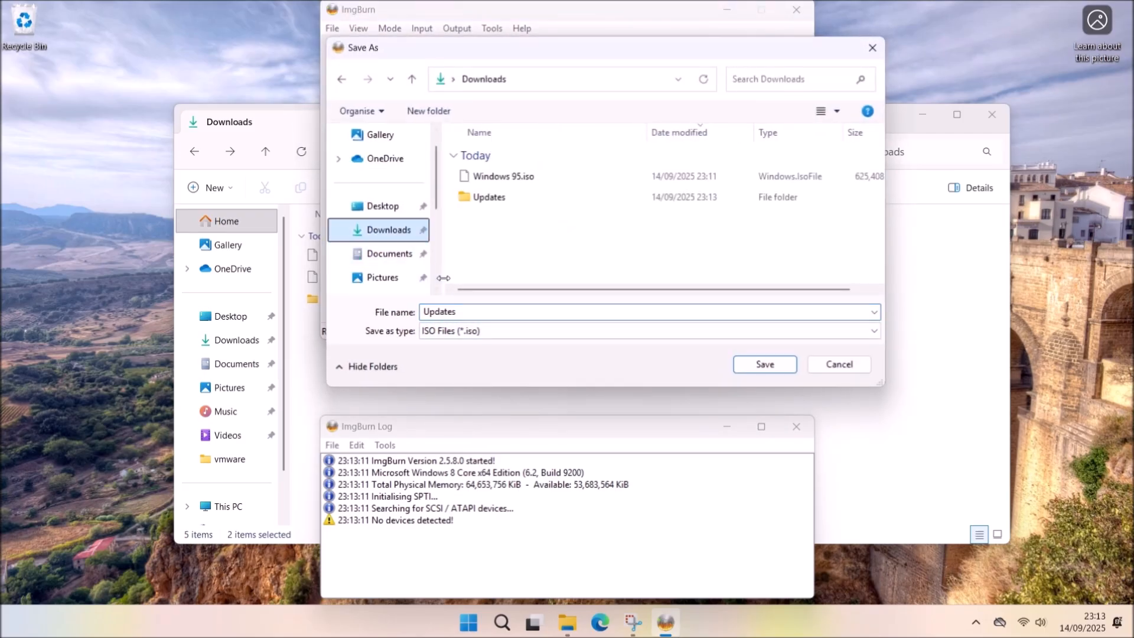
left_click(490, 312)
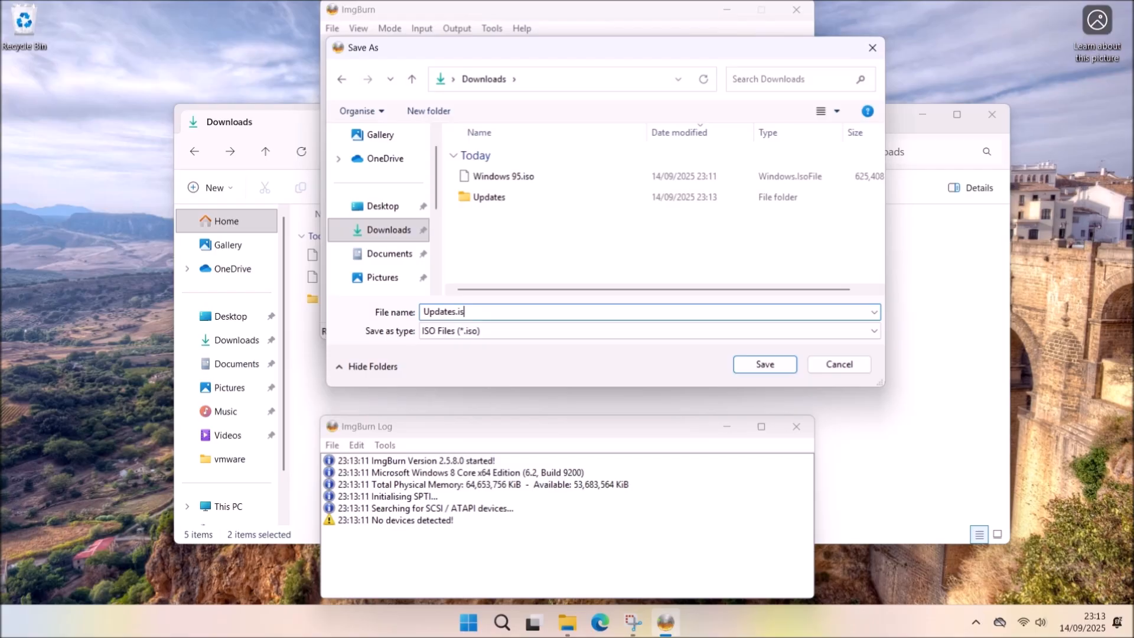
left_click(765, 364)
Build Updates.iso with the volume label Updates, then close ImgBurn.
left_click(454, 316)
left_click(561, 386)
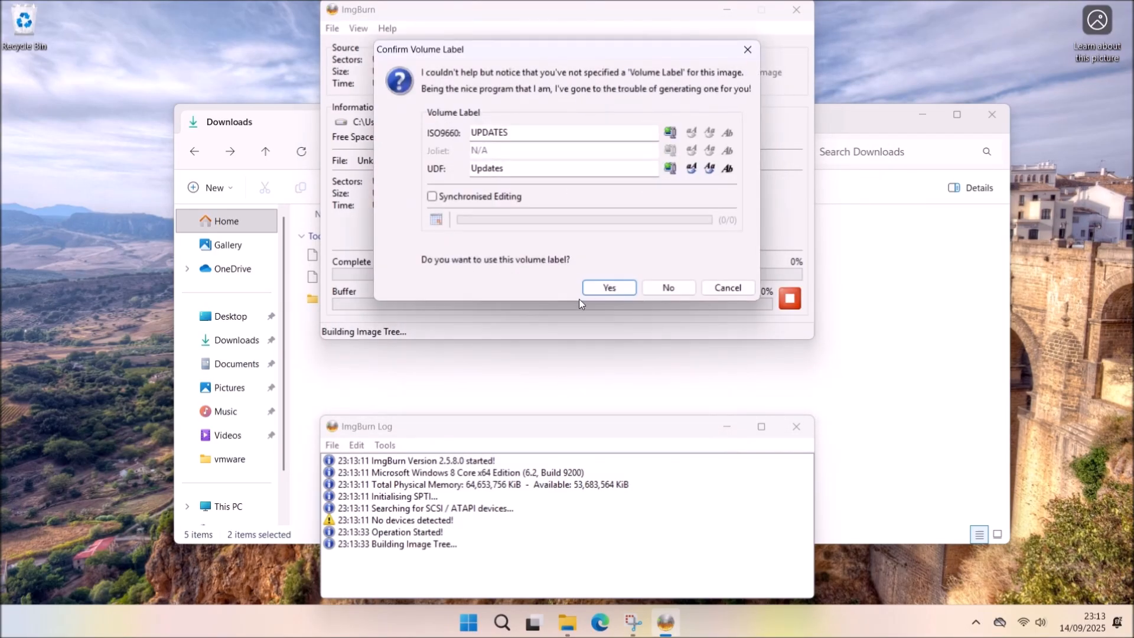
left_click(616, 293)
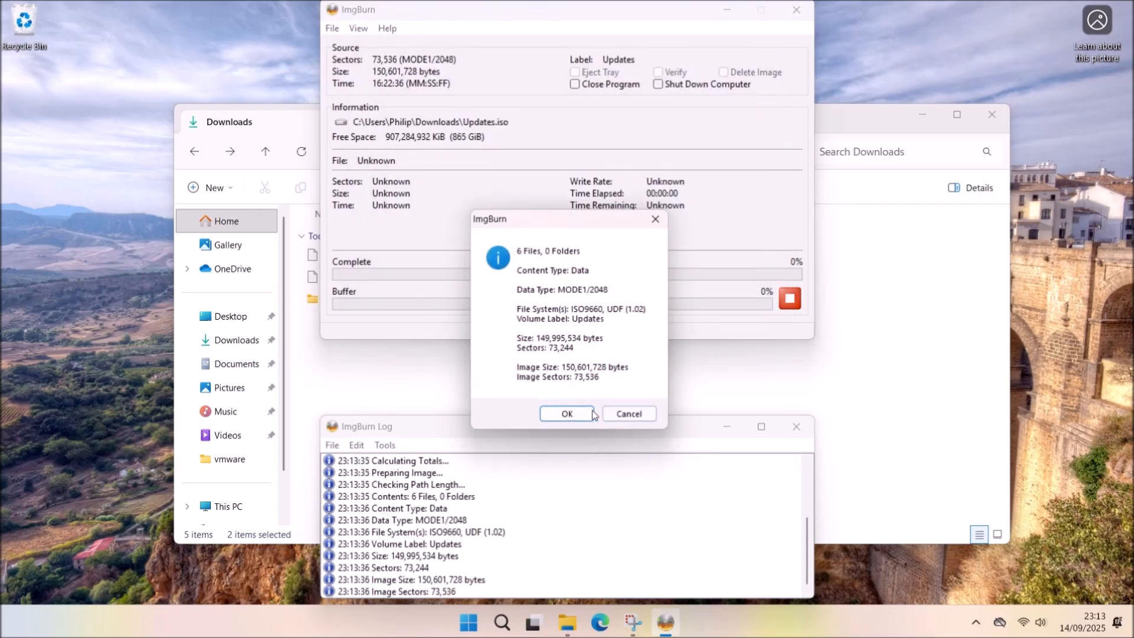
left_click(590, 414)
left_click(614, 360)
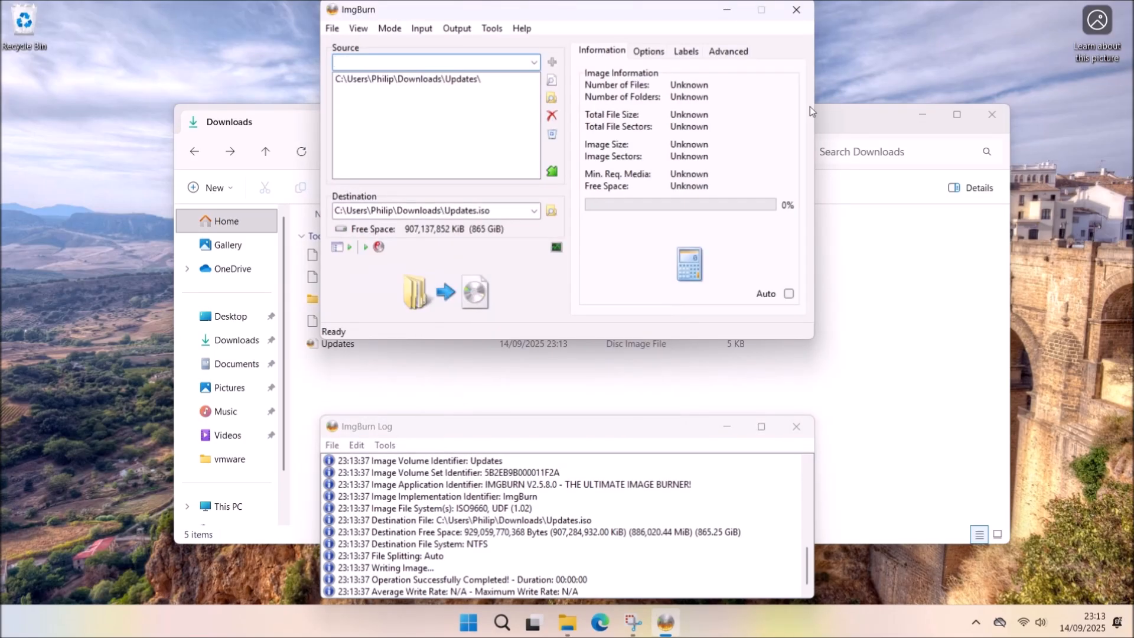
left_click(796, 9)
left_click(406, 385)
Delete the Updates folder and the leftover Updates disc image from Downloads.
left_click(366, 300)
key("Delete")
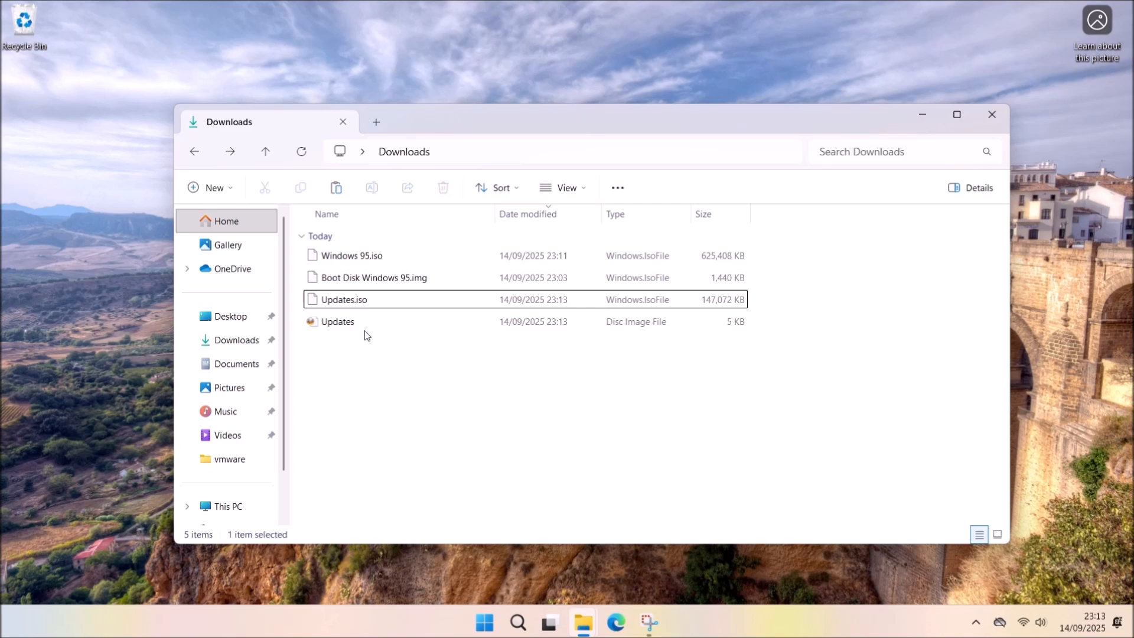
left_click(356, 323)
key("Delete")
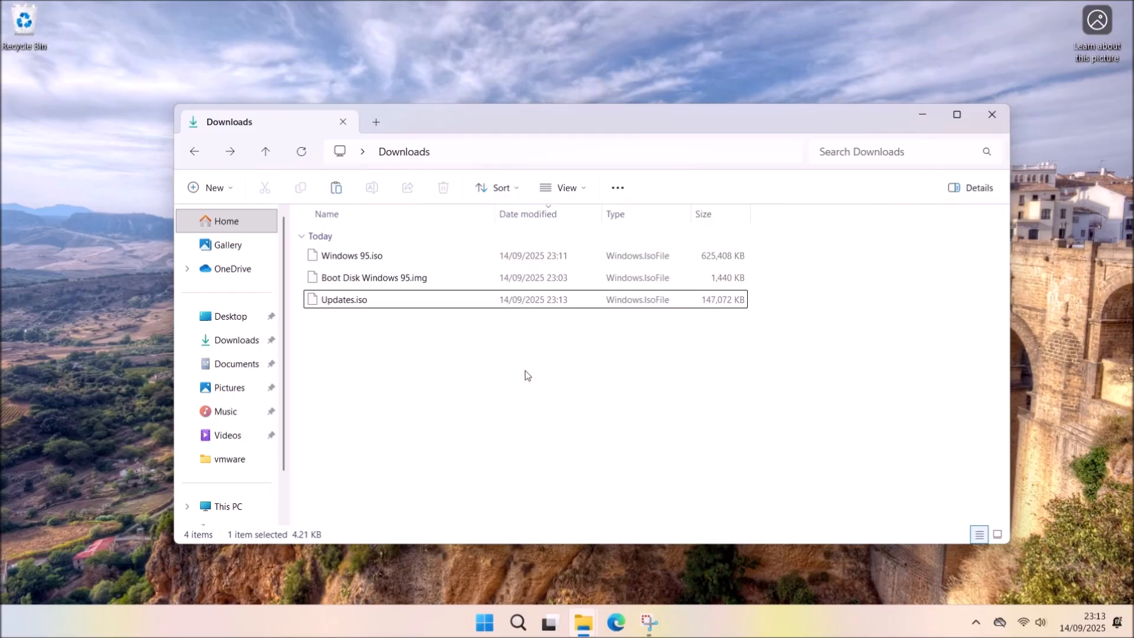
Minimize Explorer and launch VMware Workstation 17 Player from the VMware group in All apps.
left_click(922, 114)
left_click(484, 622)
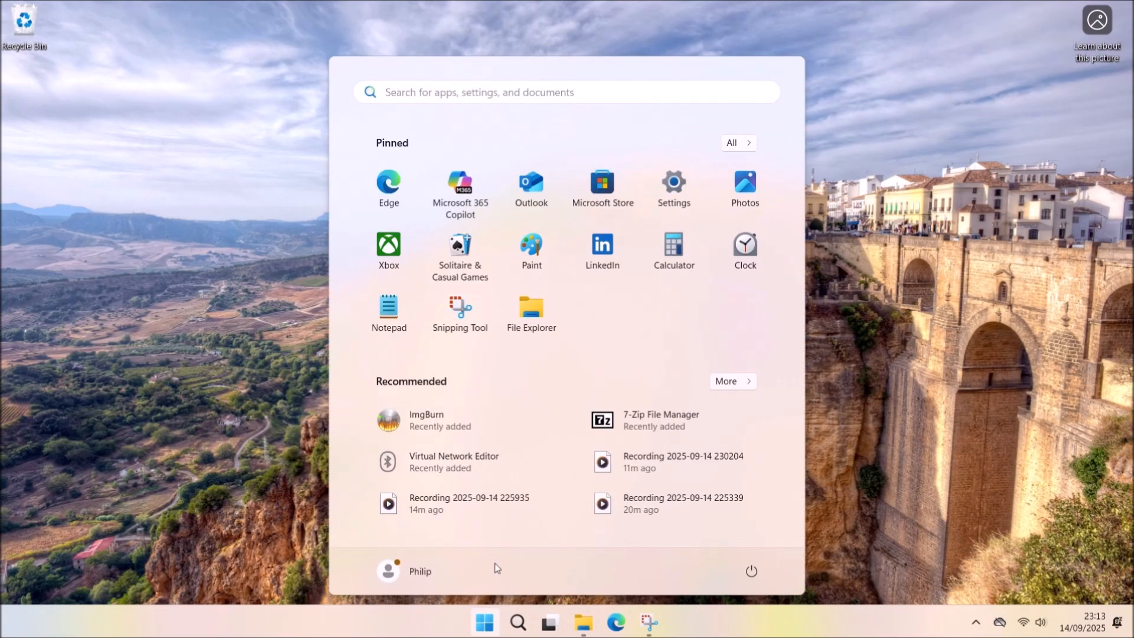
left_click(749, 143)
scroll(668, 355, "down", 15)
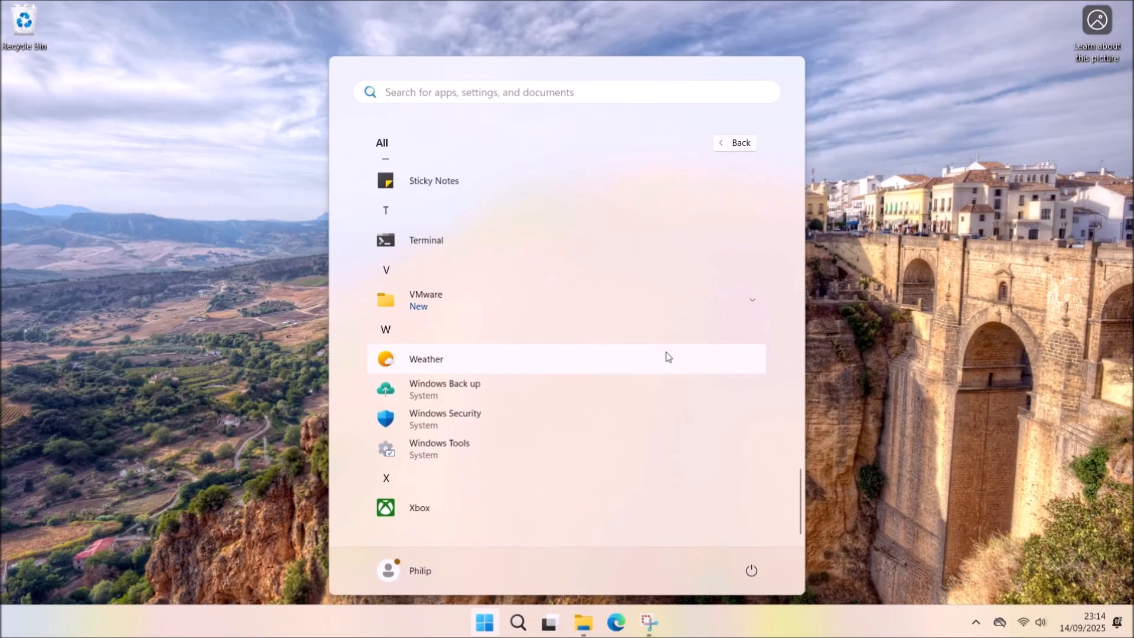
left_click(638, 296)
left_click(583, 384)
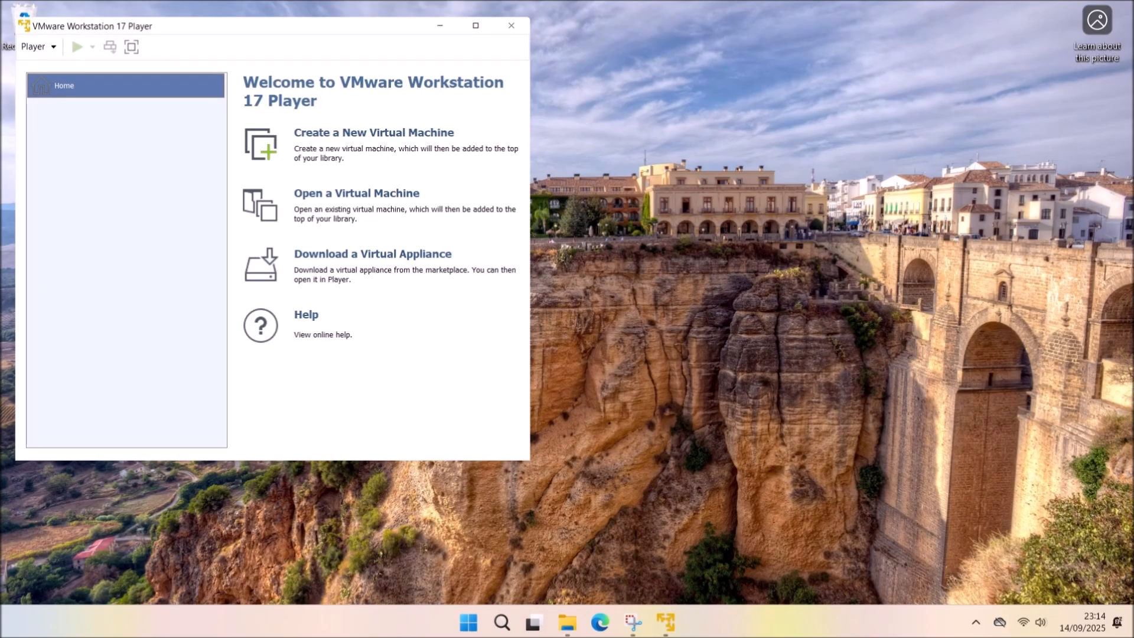
Start a new virtual machine using Downloads\Windows 95.iso as the installer disc image.
left_click(35, 46)
mouse_move(71, 64)
left_click(282, 68)
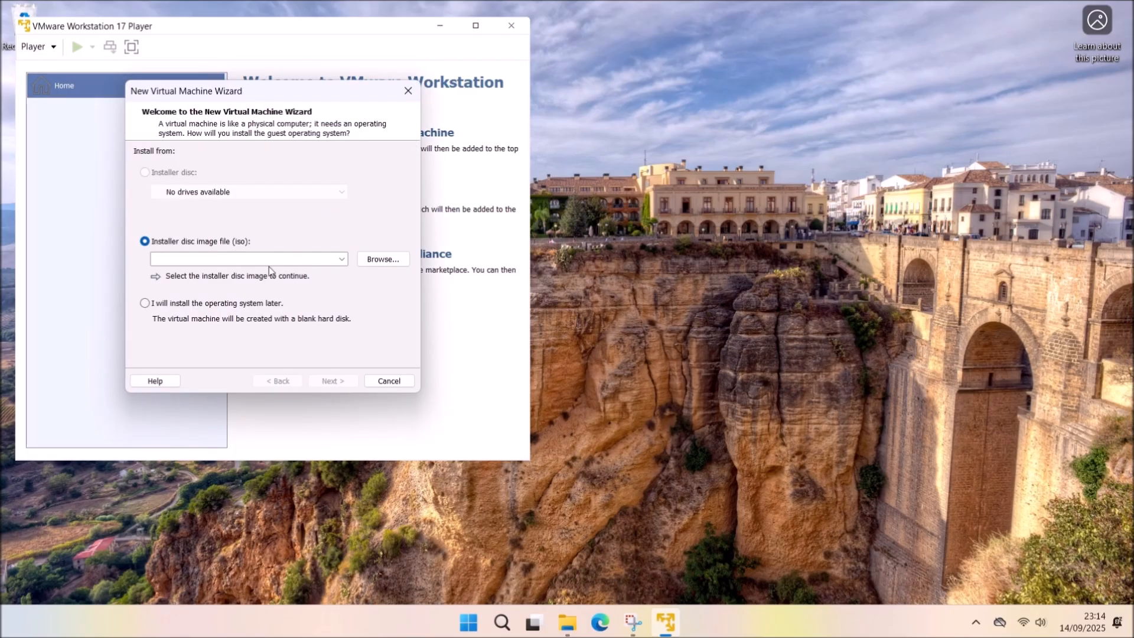
left_click(379, 261)
scroll(177, 248, "up", 2)
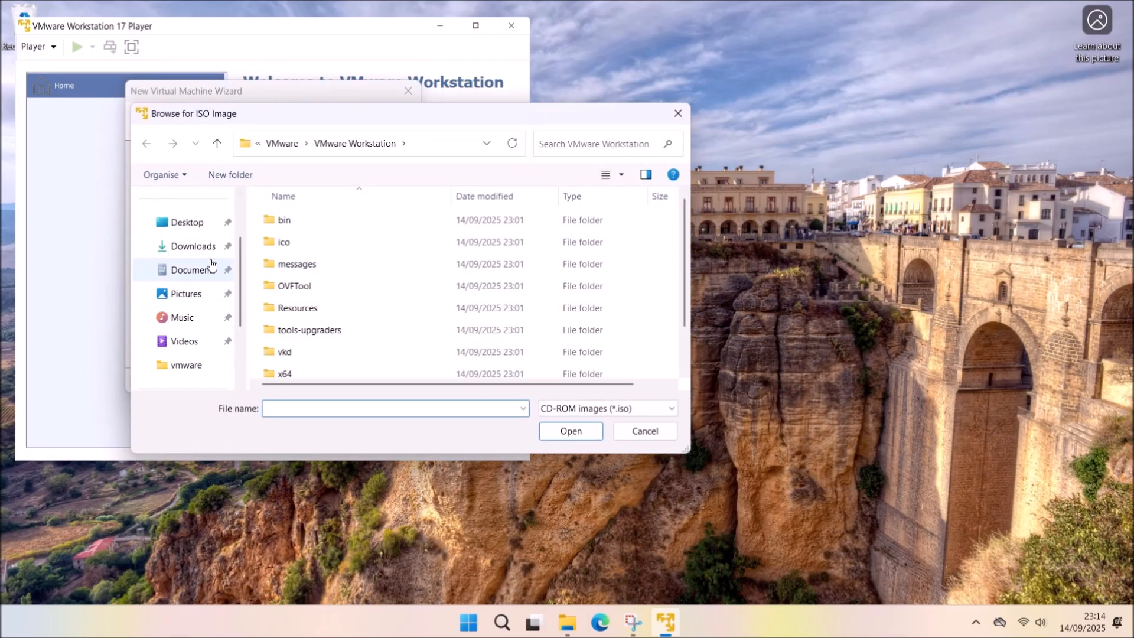
left_click(193, 245)
double_click(353, 257)
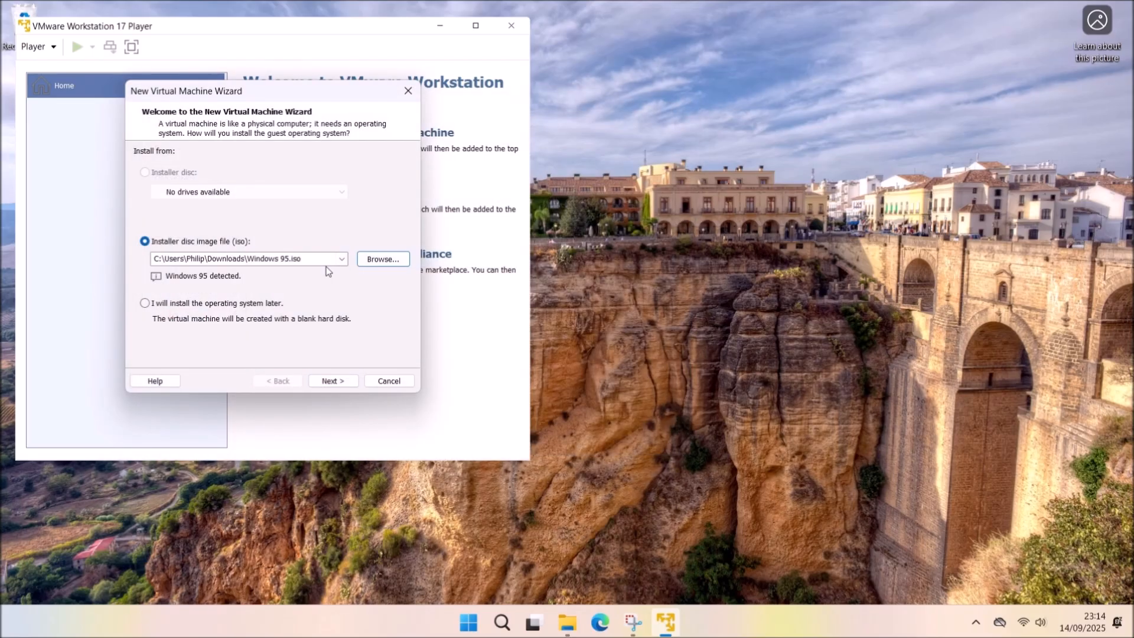
Keep the name Windows 95, give it a 7 GB disk, and open Customize Hardware.
left_click(334, 381)
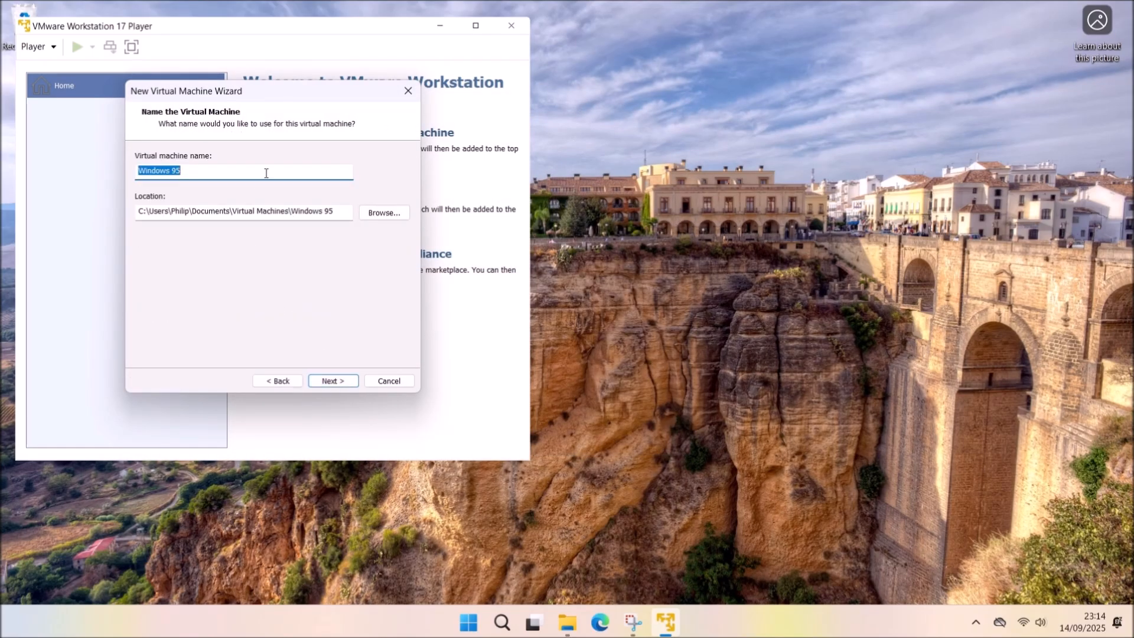
left_click(334, 382)
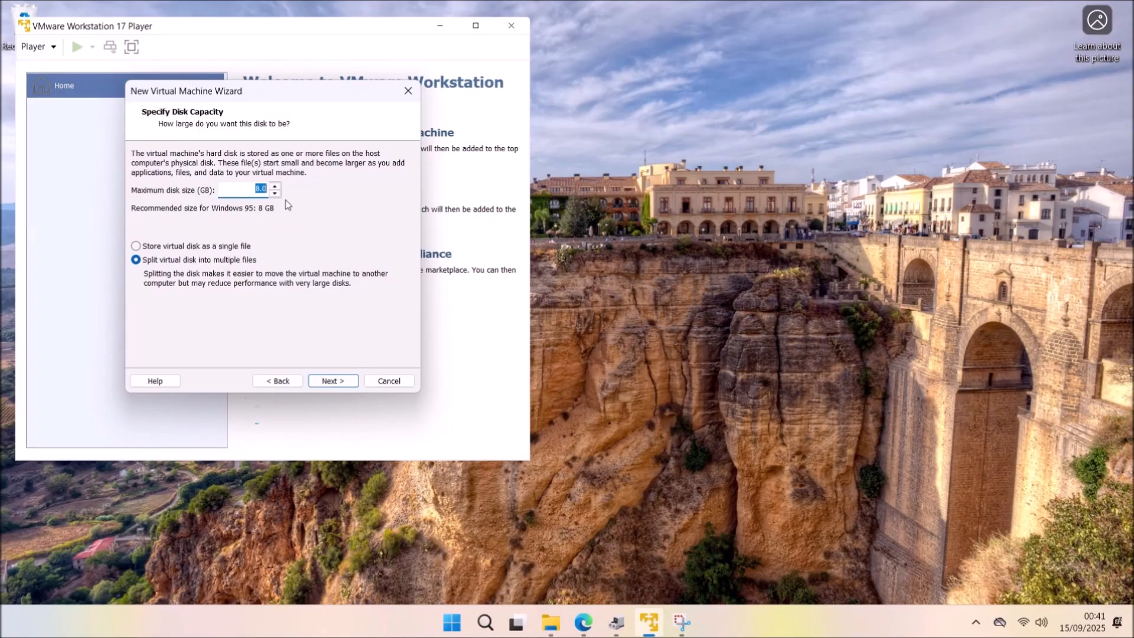
left_click(355, 380)
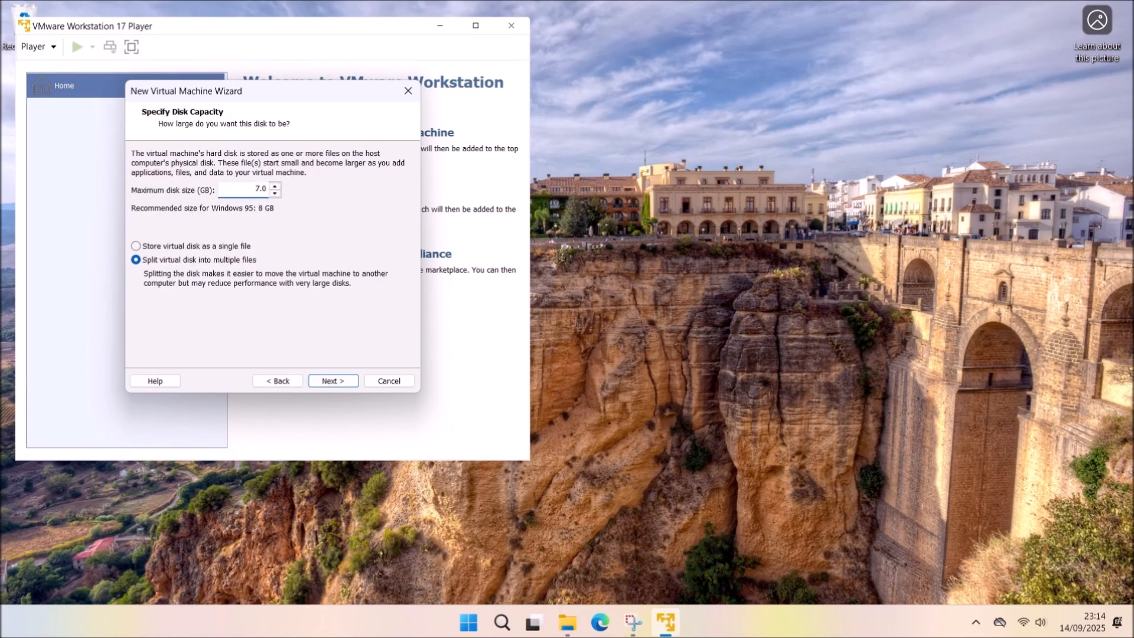
key("Return")
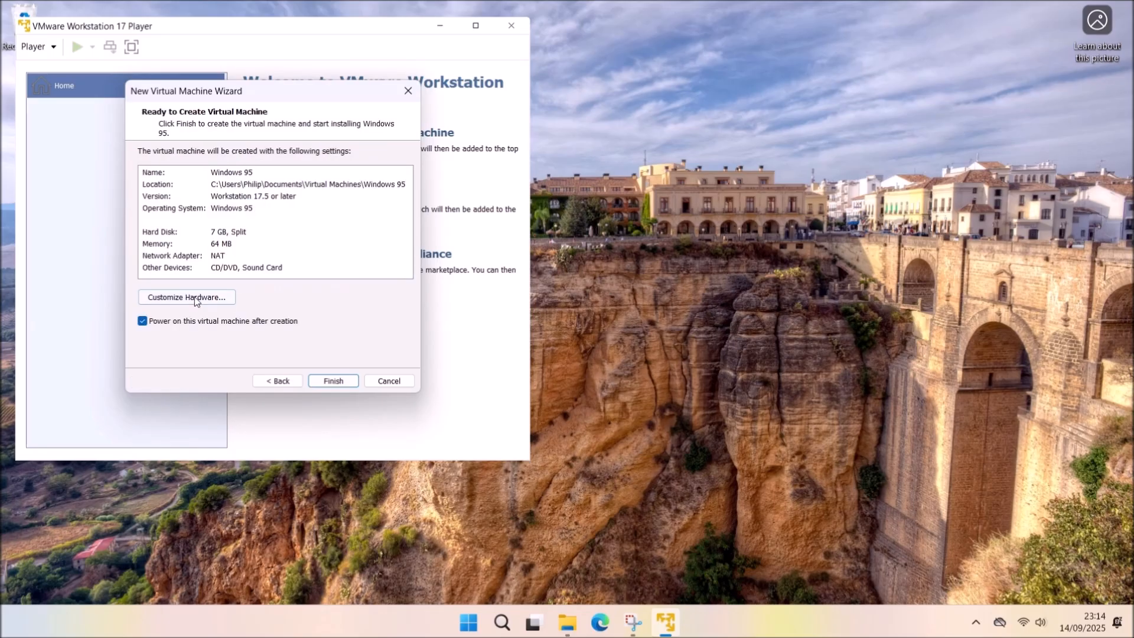
left_click(229, 300)
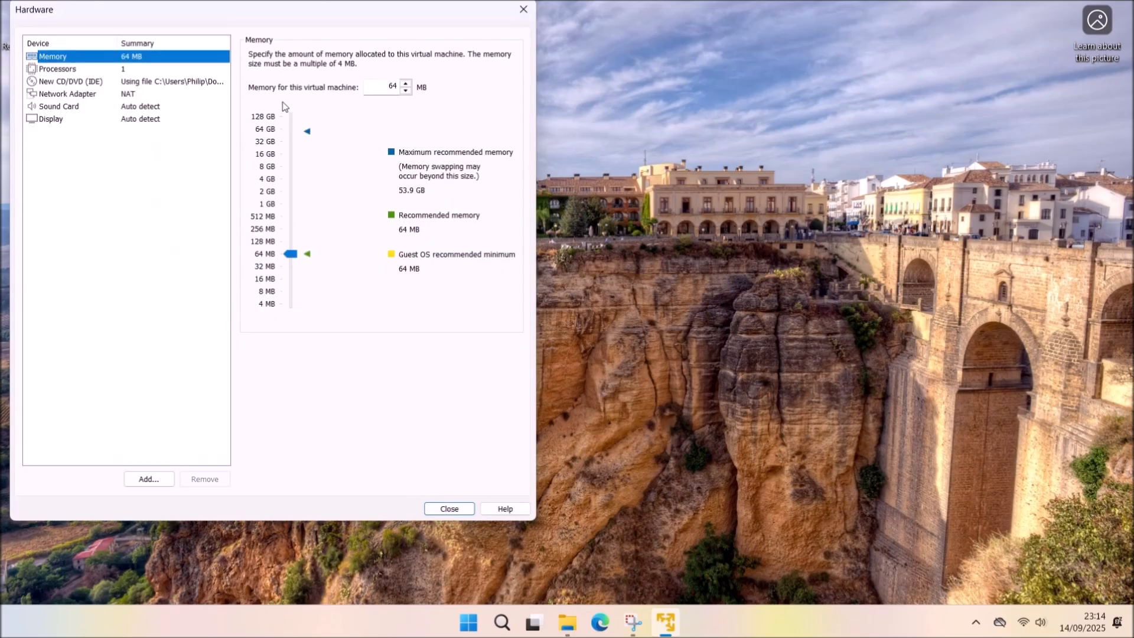
Set memory to 256 MB and turn off the network adapter's Connect at power on.
double_click(396, 88)
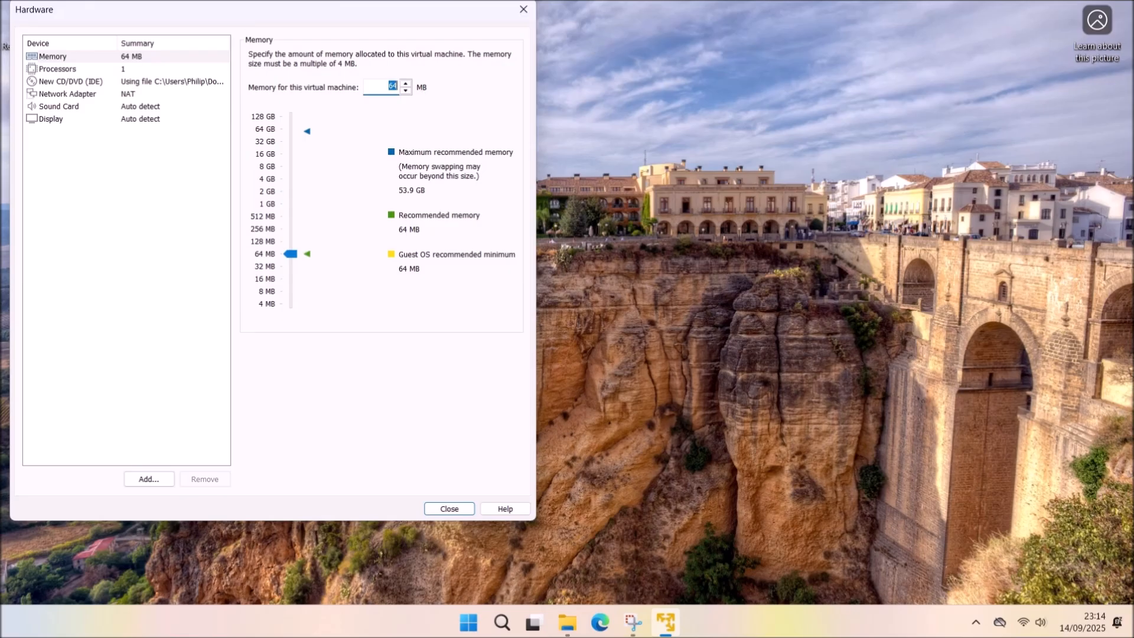
type("60")
type("256")
left_click(153, 69)
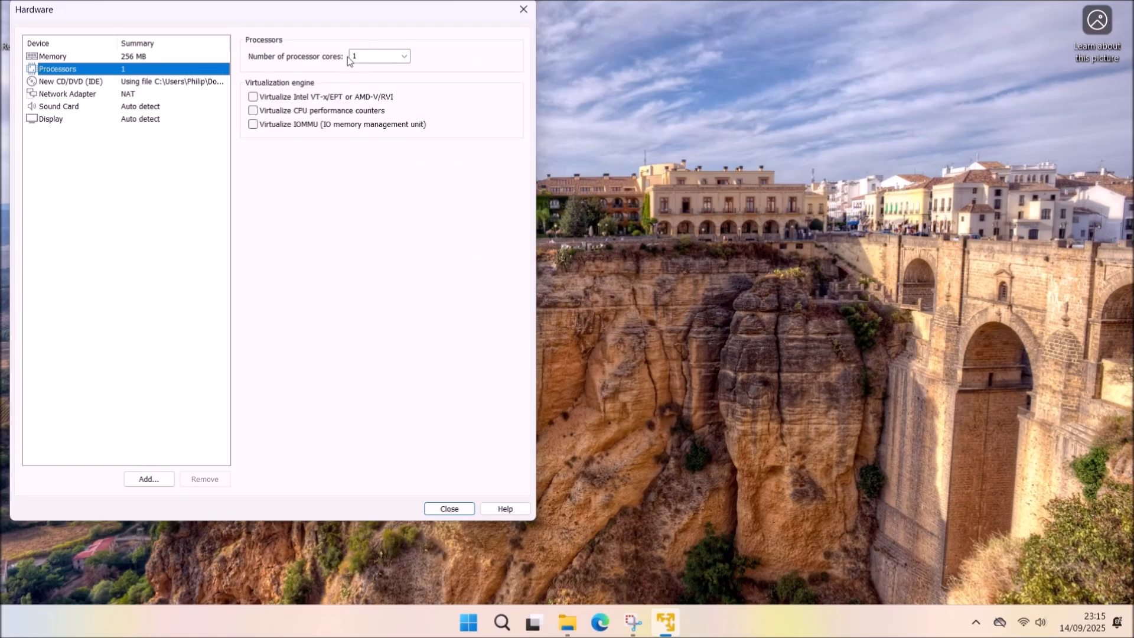
left_click(172, 83)
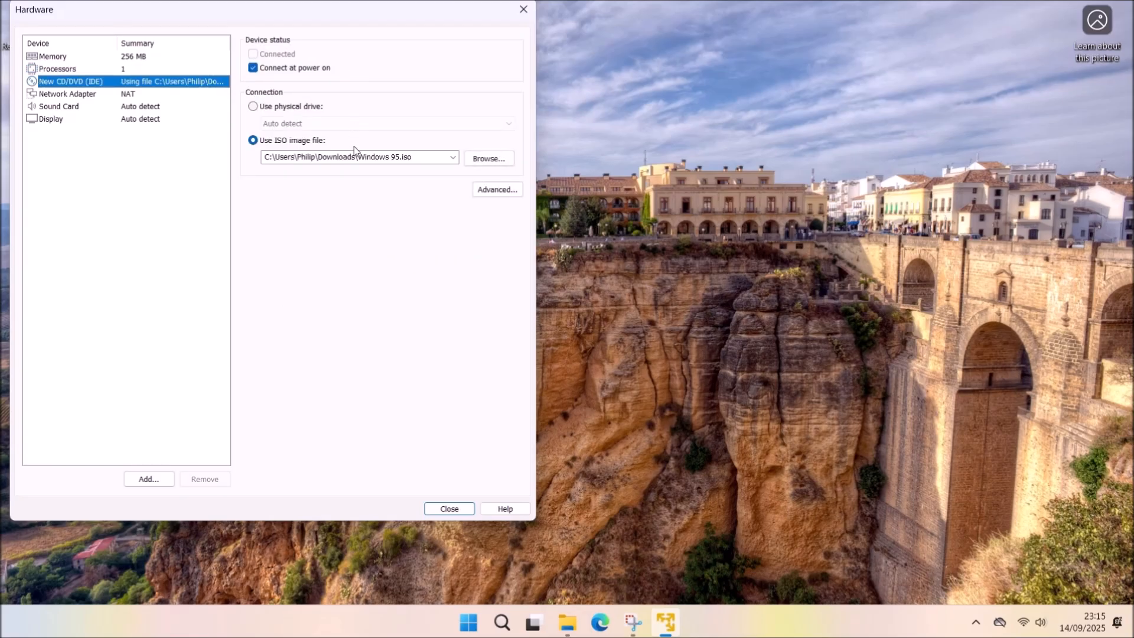
left_click(152, 94)
left_click(290, 68)
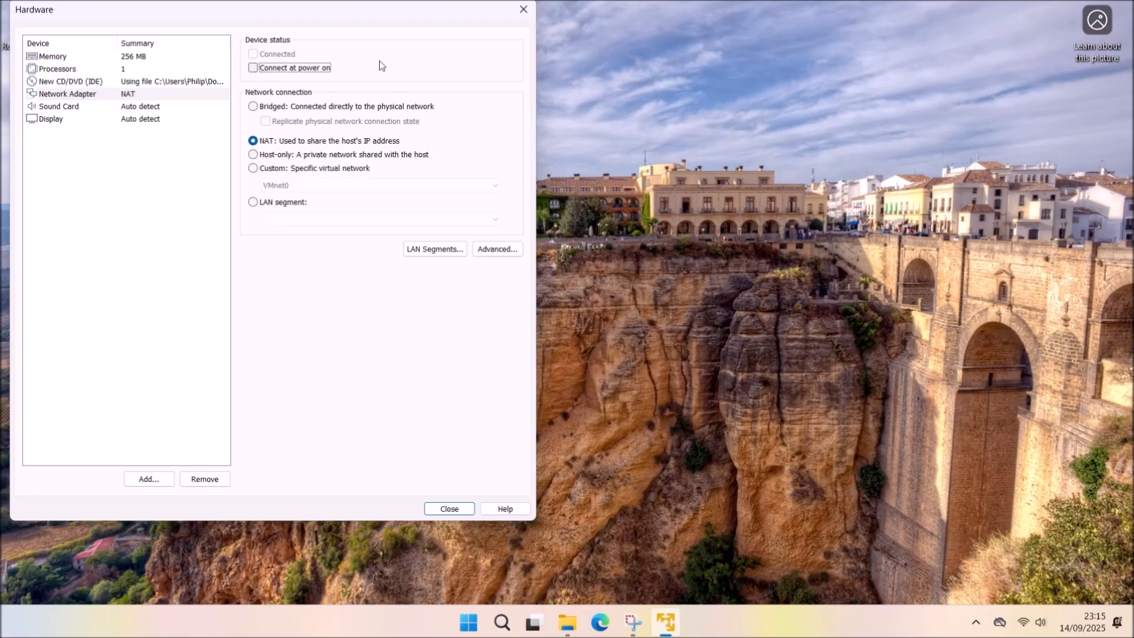
left_click(133, 107)
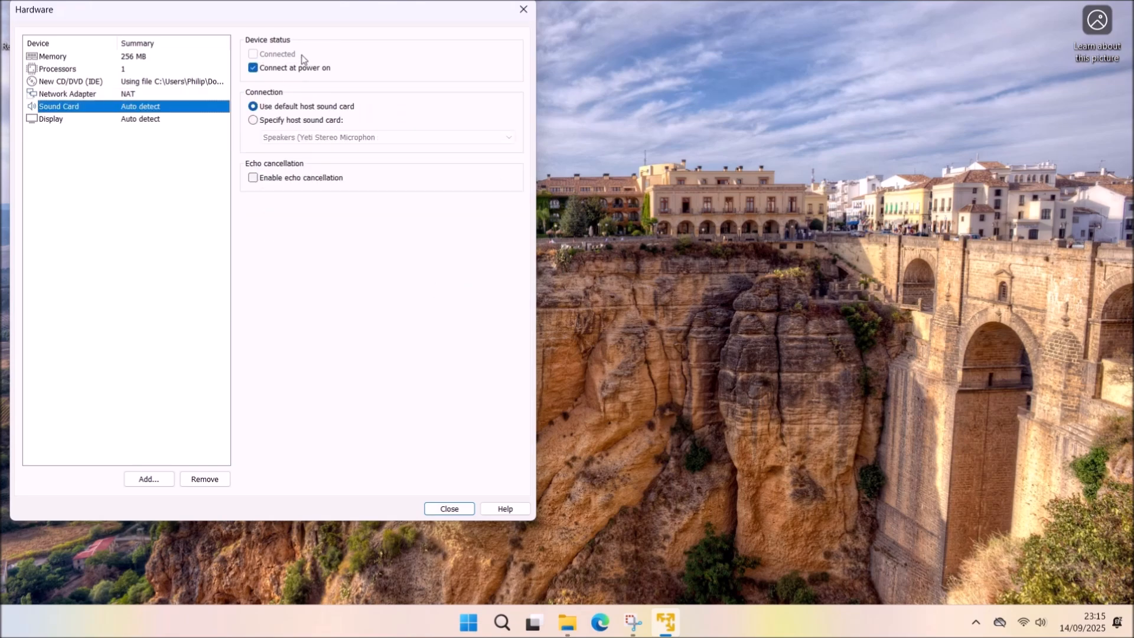
left_click(169, 120)
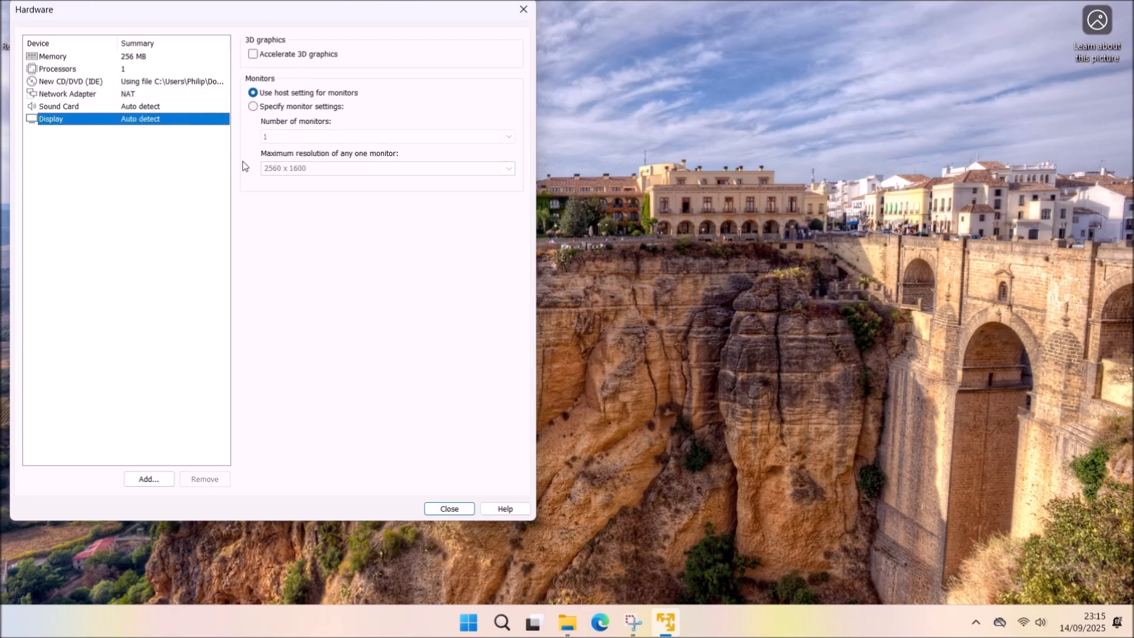
Add a floppy drive that uses the image file Boot Disk Windows 95.img.
left_click(148, 479)
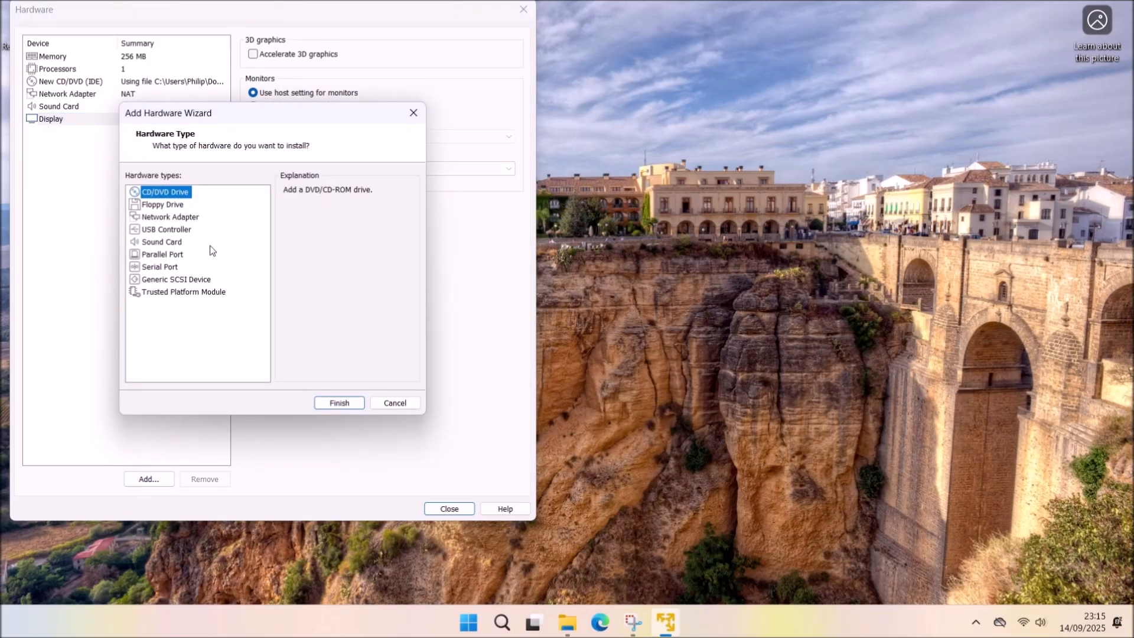
left_click(173, 207)
left_click(339, 402)
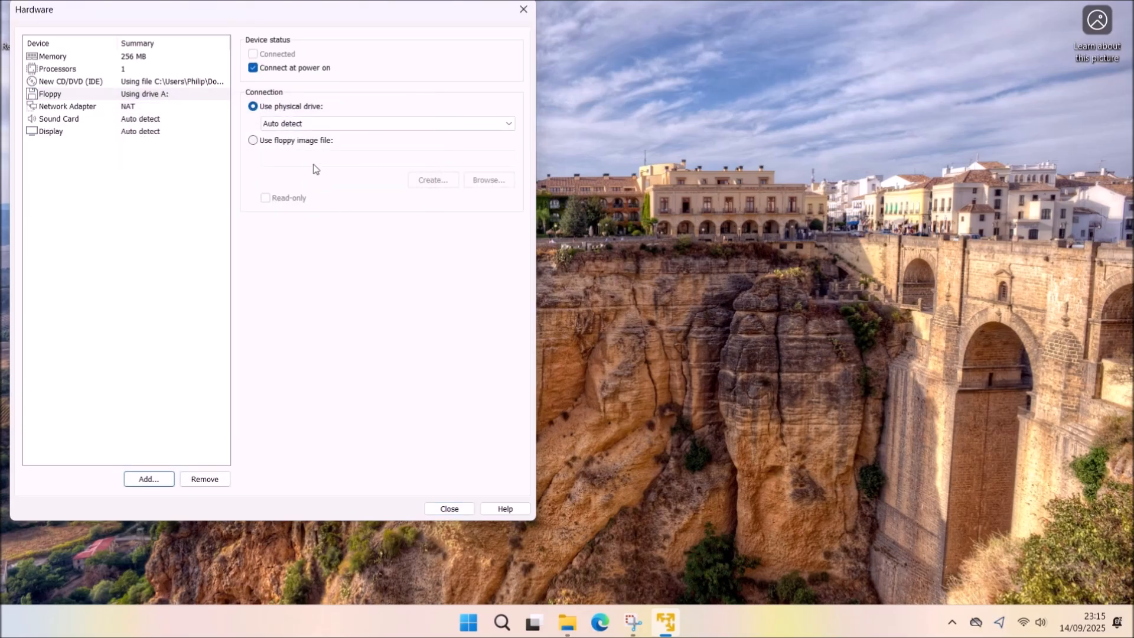
left_click(311, 143)
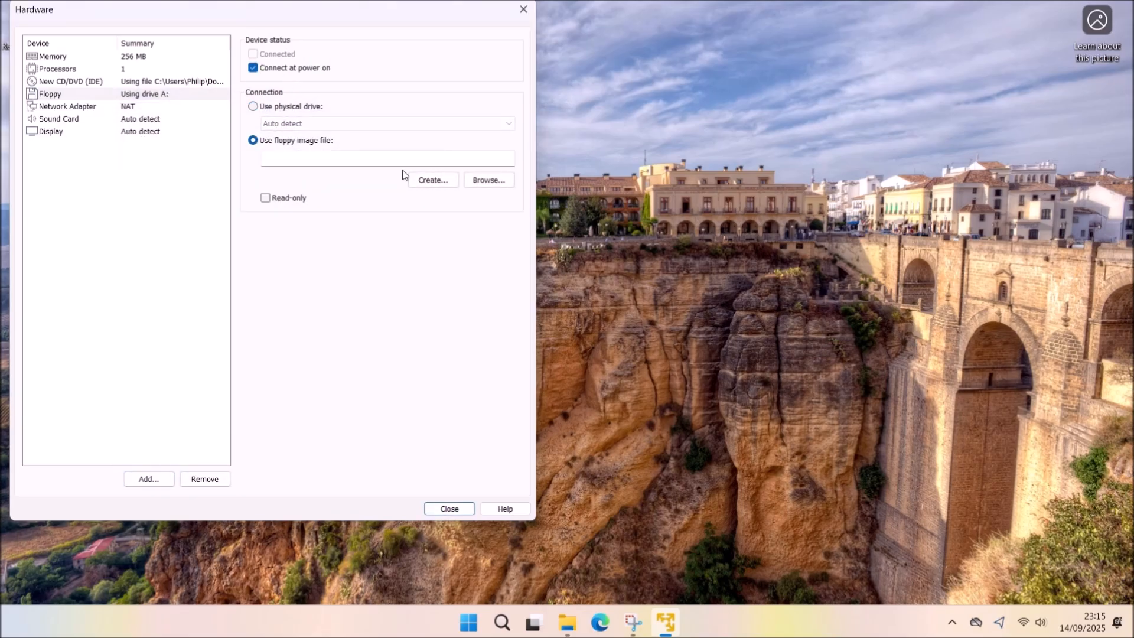
left_click(488, 180)
double_click(248, 154)
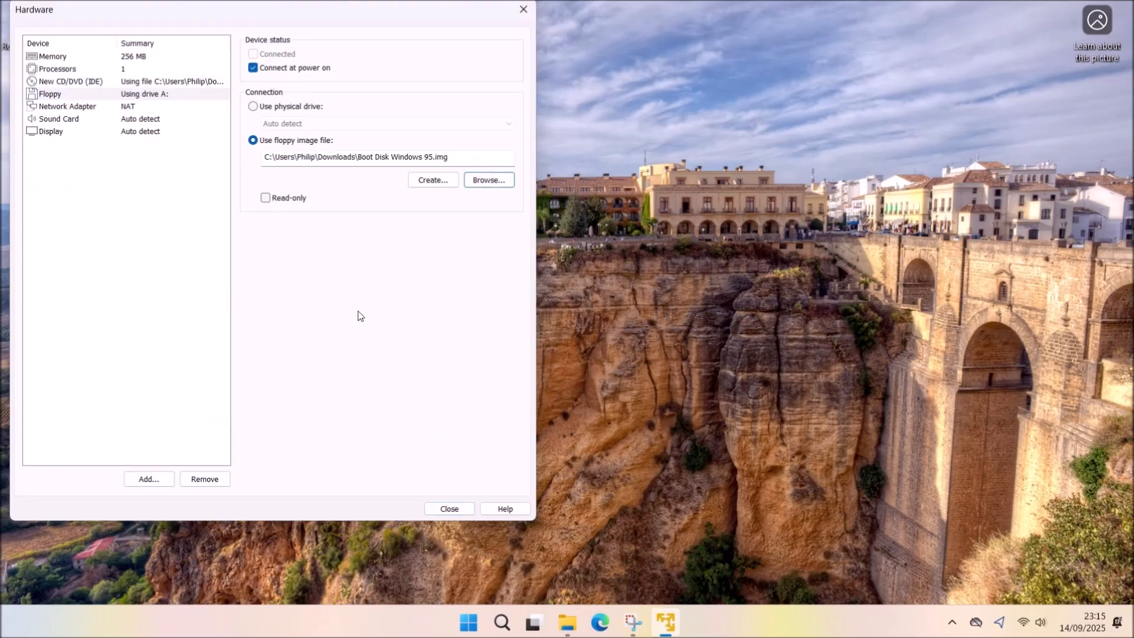
Close the hardware settings and finish creating the VM without powering it on.
left_click(447, 510)
left_click(197, 322)
left_click(333, 381)
Browse to Documents\Virtual Machines\Windows 95 and open Windows 95.vmx in Notepad.
mouse_move(562, 624)
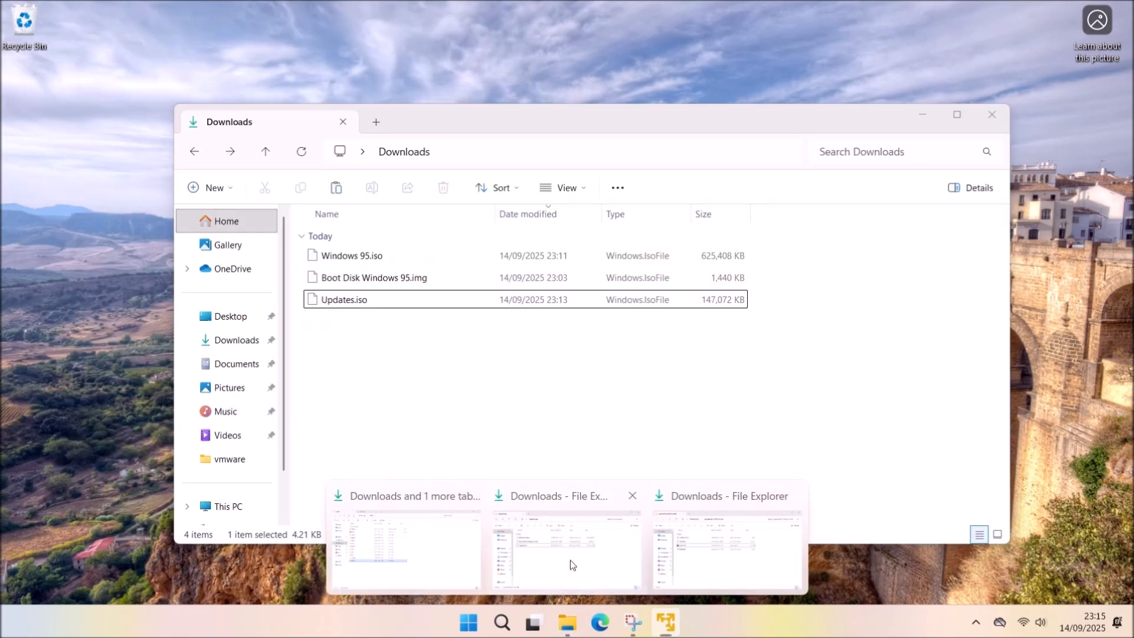
left_click(621, 554)
left_click(238, 365)
double_click(388, 237)
double_click(391, 239)
left_click(359, 305)
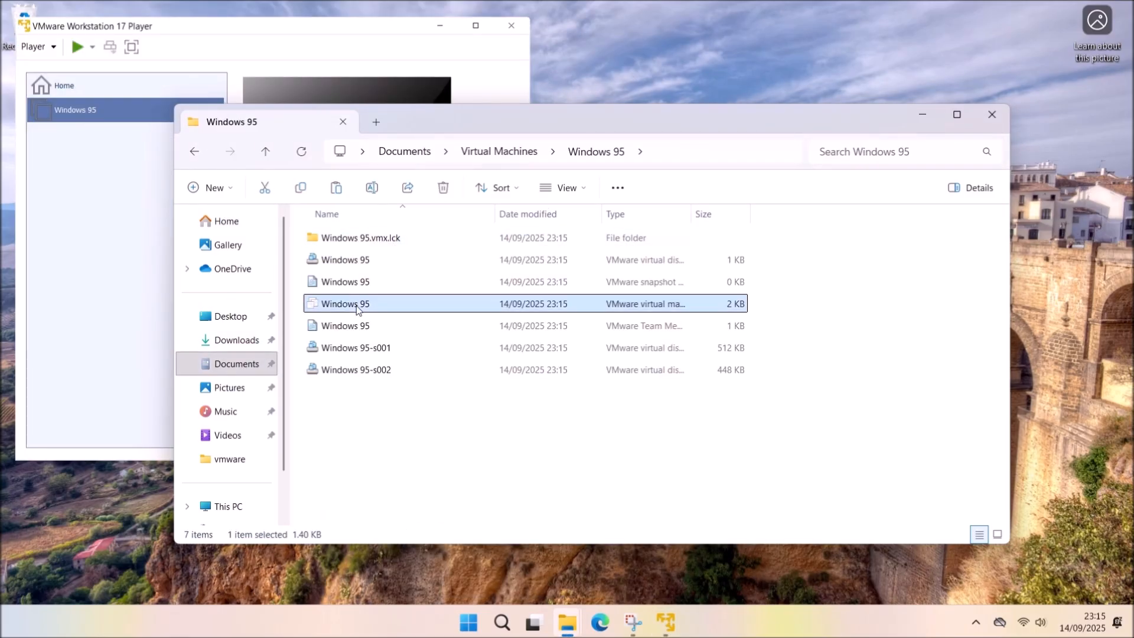
left_click_drag(691, 214, 786, 216)
right_click(401, 308)
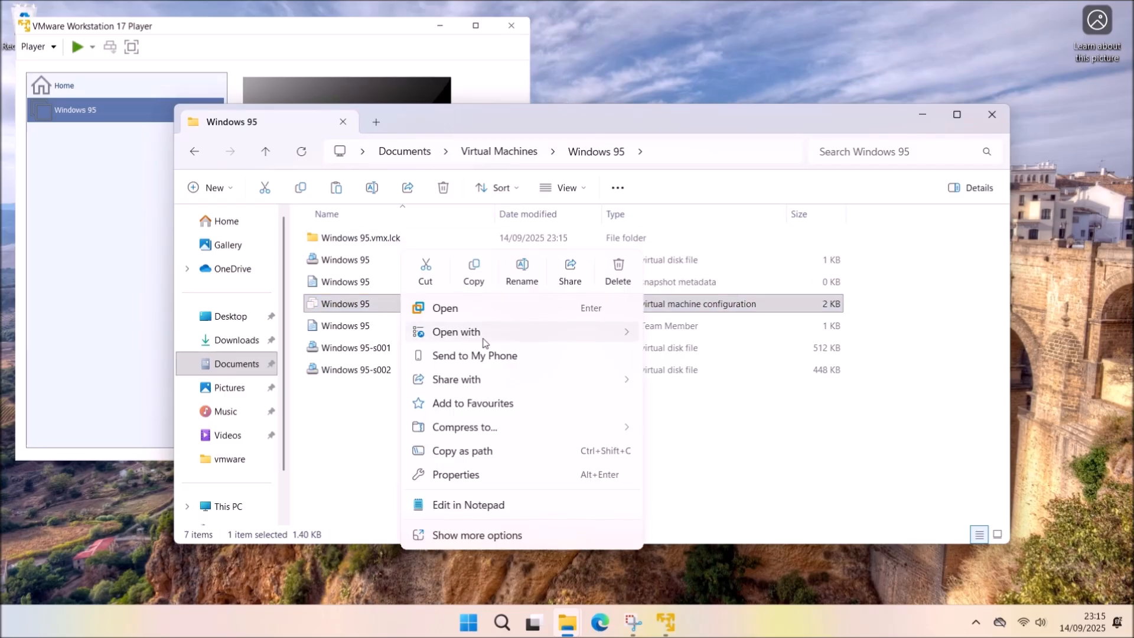
mouse_move(473, 333)
left_click(539, 504)
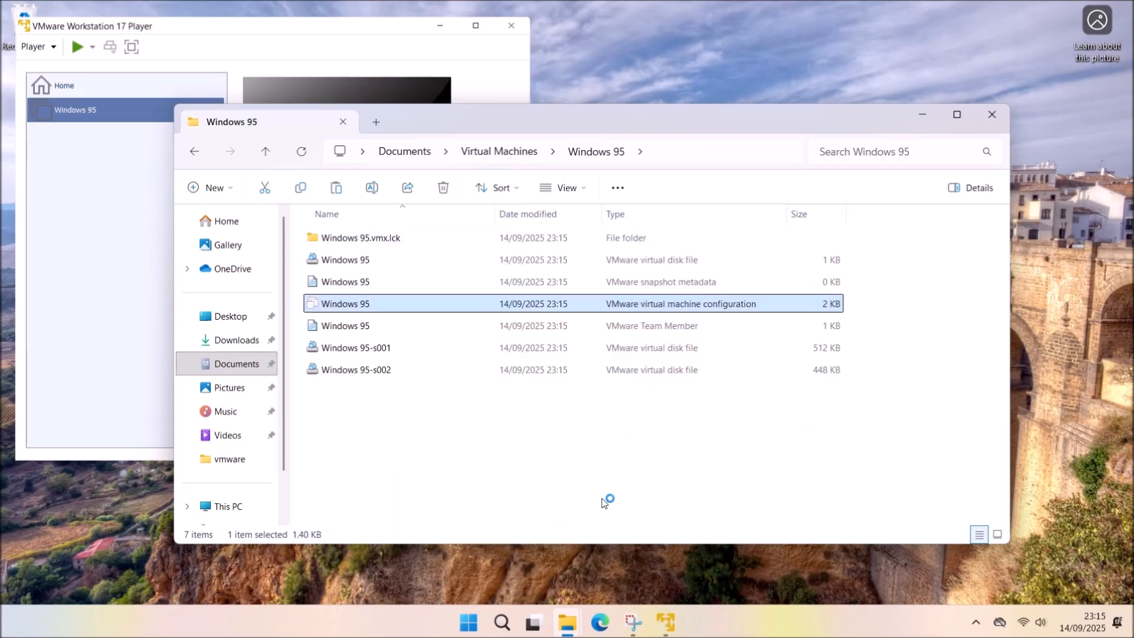
left_click(384, 172)
Copy the five monitor, mks and cpuid VMX lines from the browser setup guide.
scroll(416, 323, "down", 7)
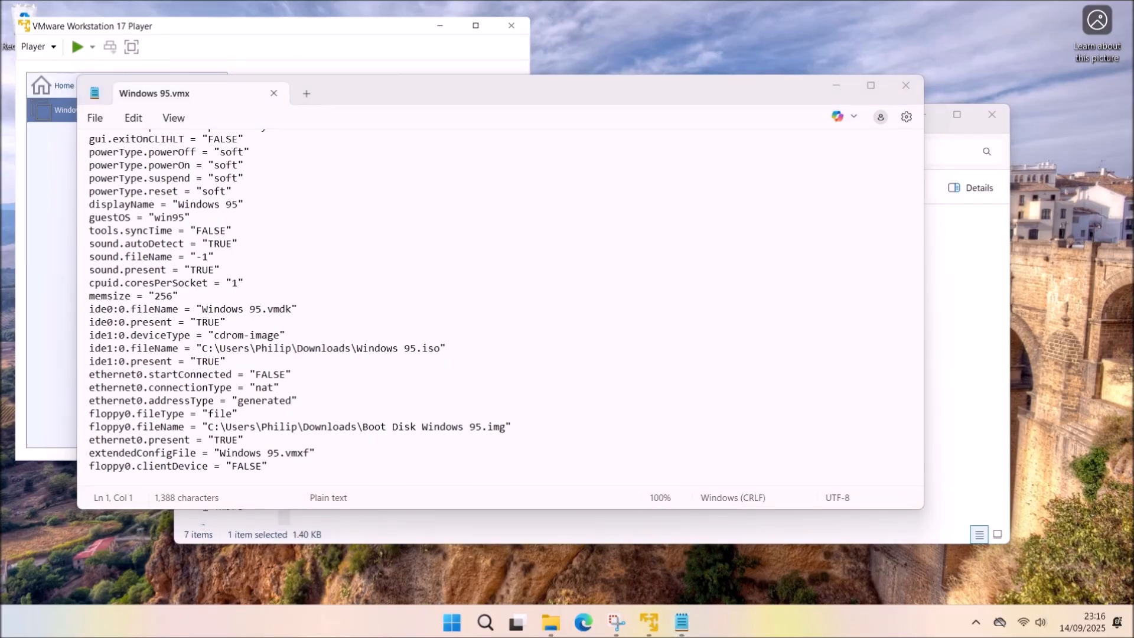
key("alt+Tab")
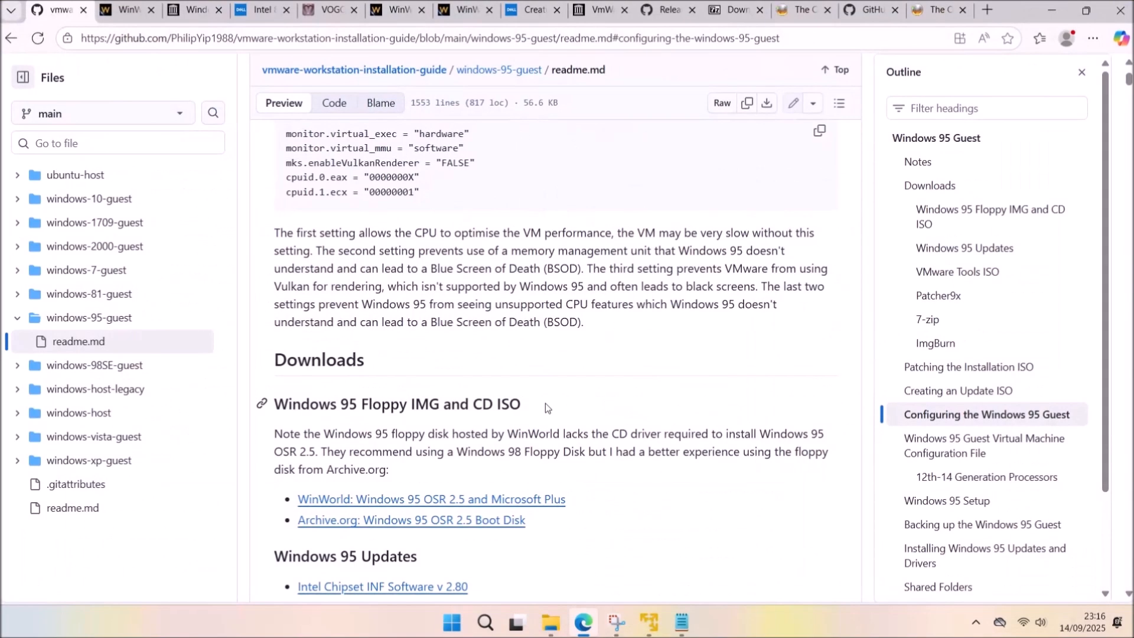
scroll(540, 393, "up", 3)
left_click_drag(435, 420, 287, 357)
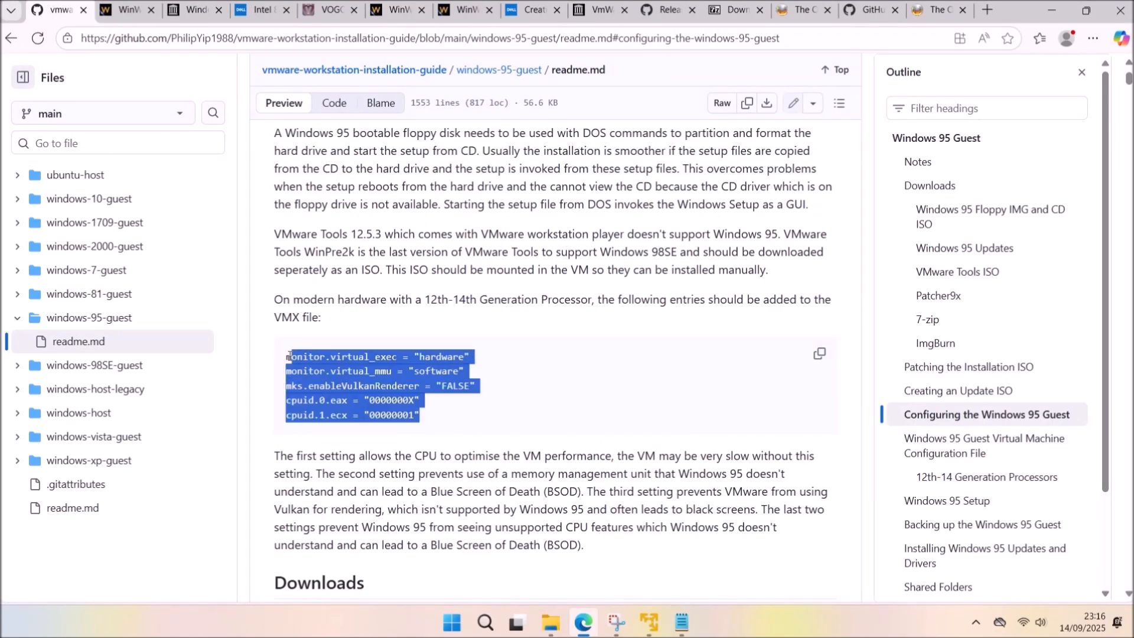
right_click(287, 370)
left_click(318, 382)
Paste the five lines at the end of Windows 95.vmx, save, and close Notepad.
left_click(1051, 10)
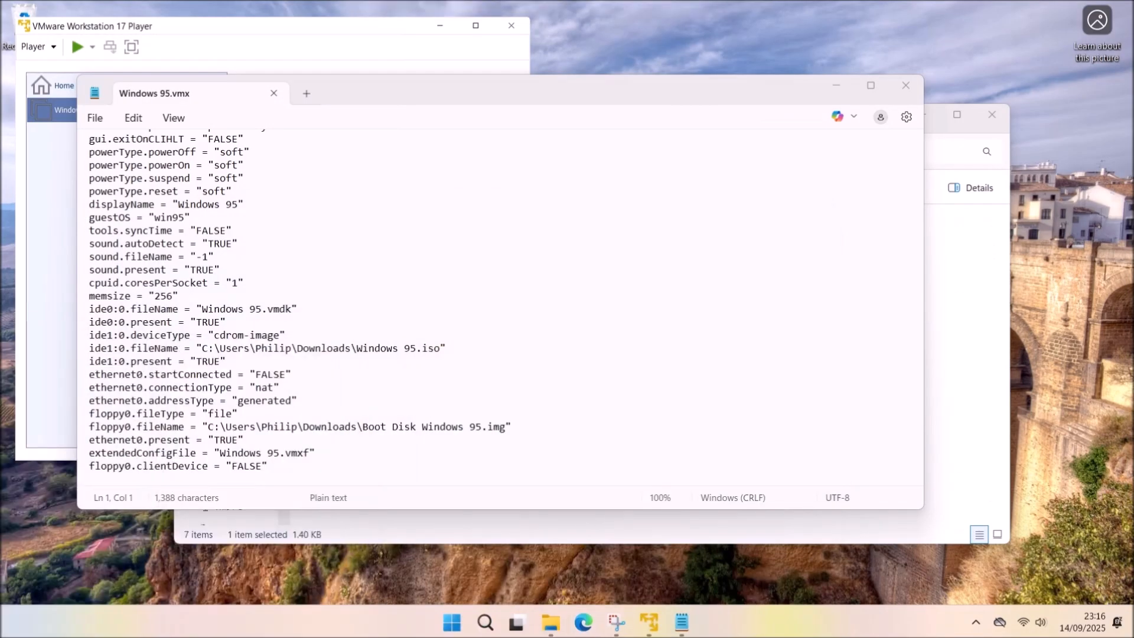
left_click(310, 465)
key("Return")
key("ctrl+v")
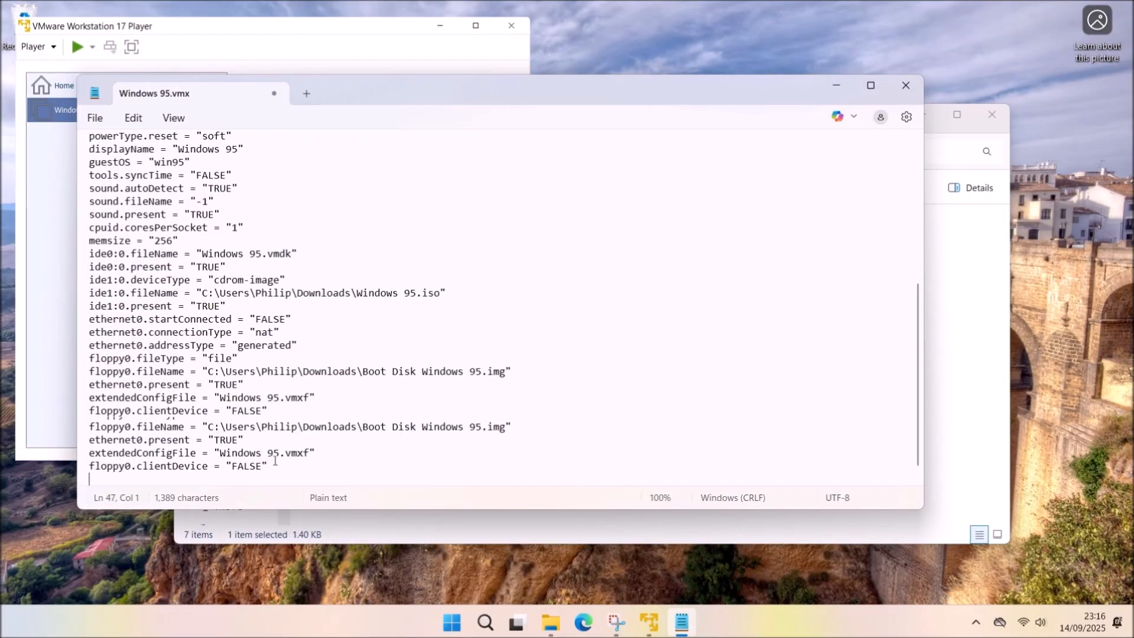
left_click_drag(236, 465, 62, 414)
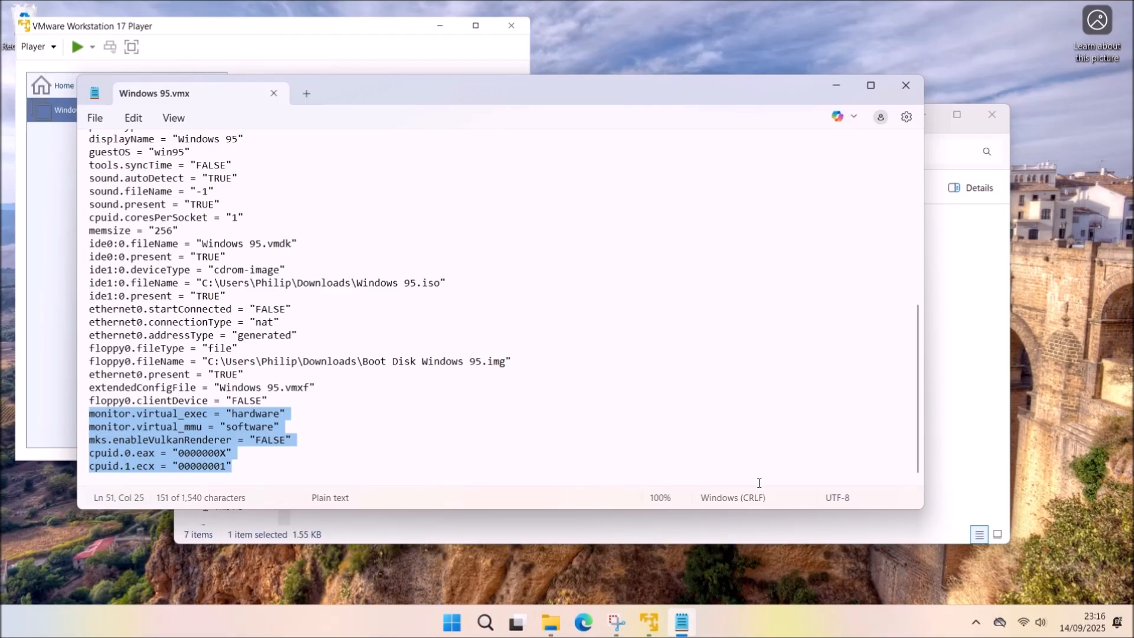
left_click(905, 85)
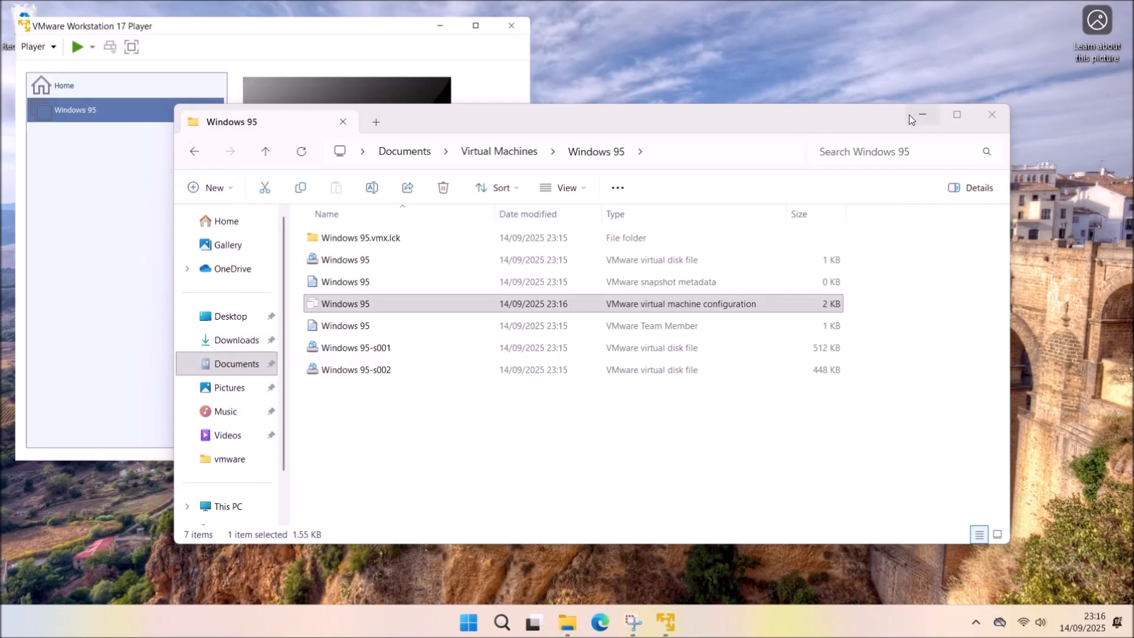
left_click(909, 114)
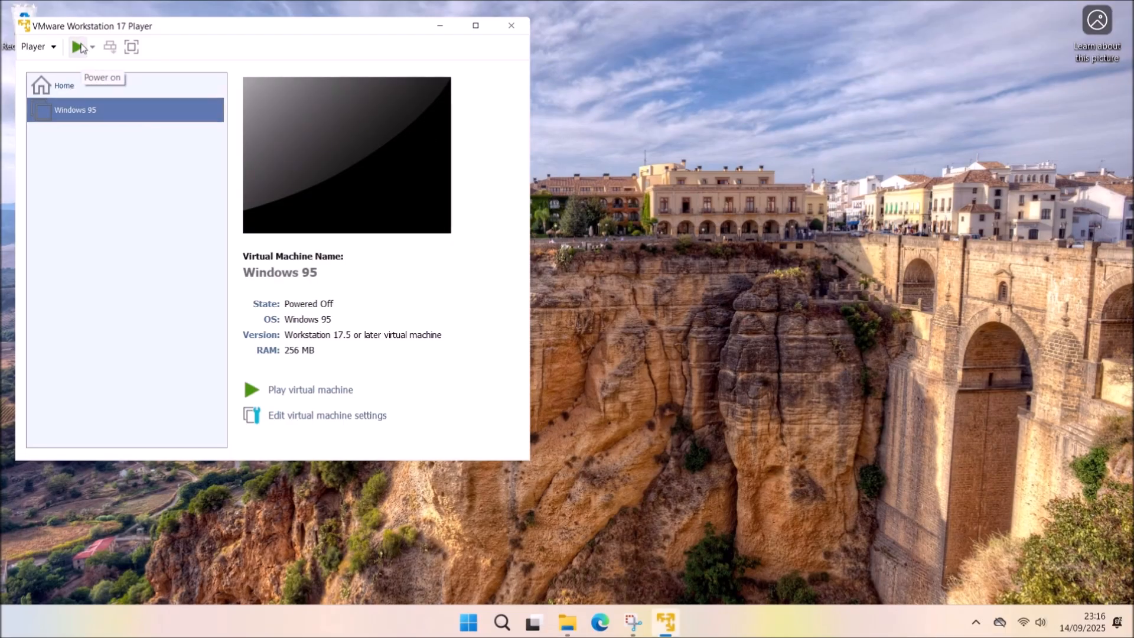
Power on the Windows 95 VM, suppress the mitigations hint, and boot with CD-ROM option 1.
left_click(79, 47)
left_click(193, 272)
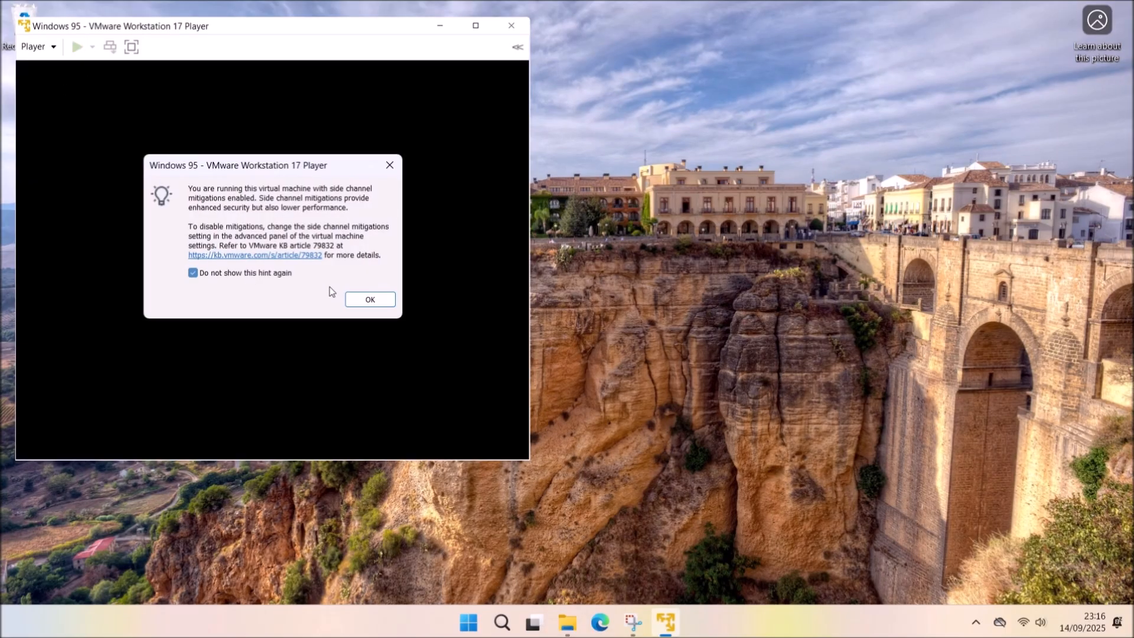
left_click(369, 299)
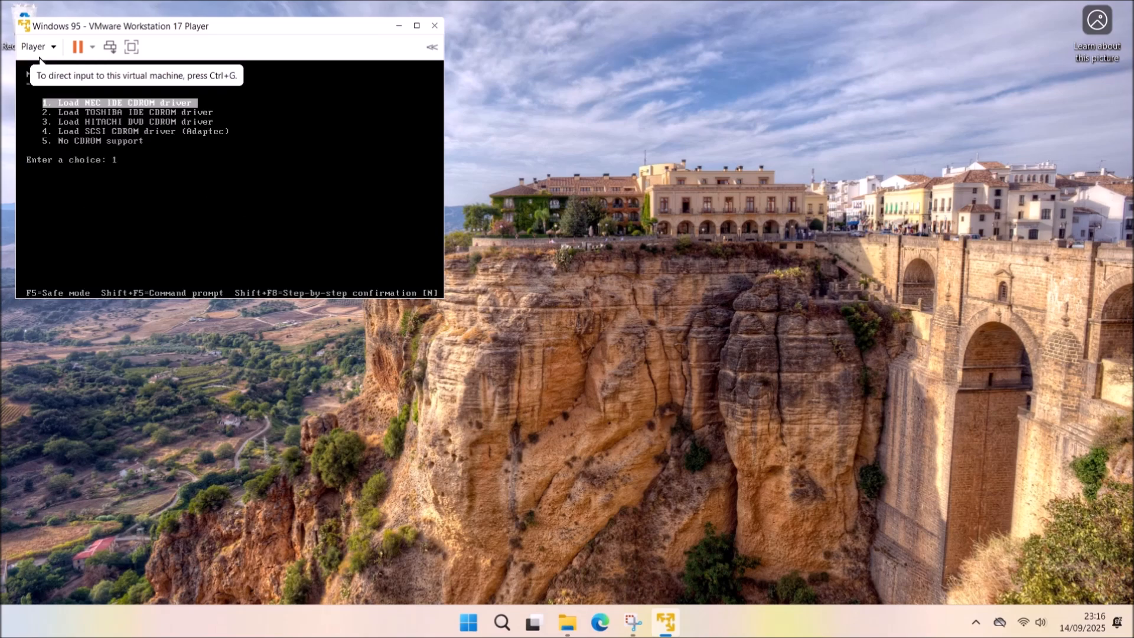
left_click(39, 61)
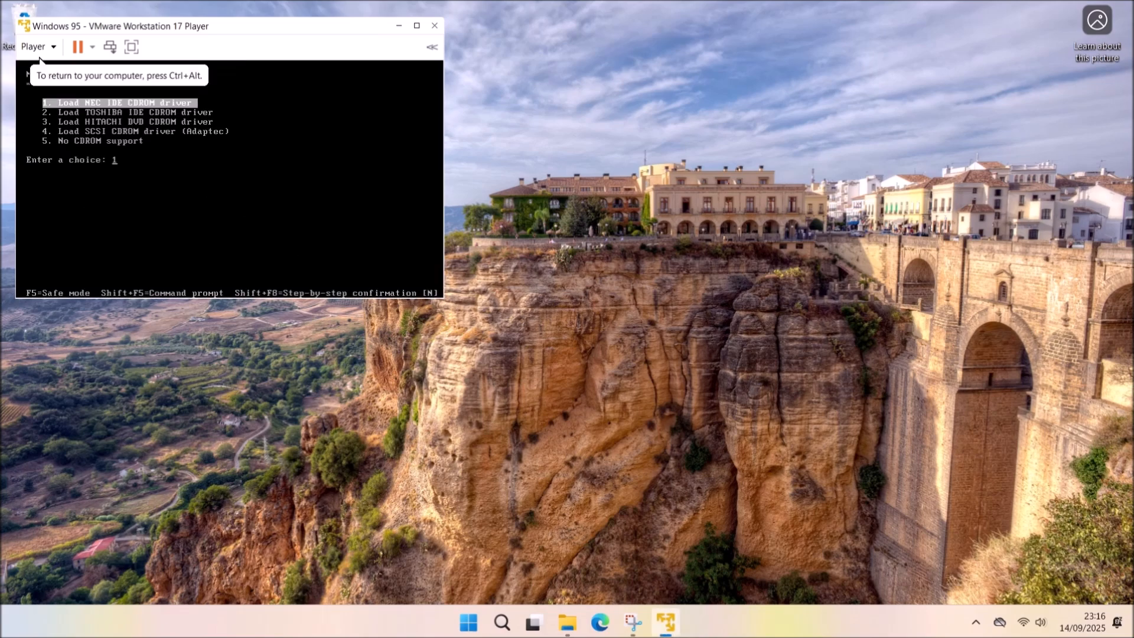
key("Return")
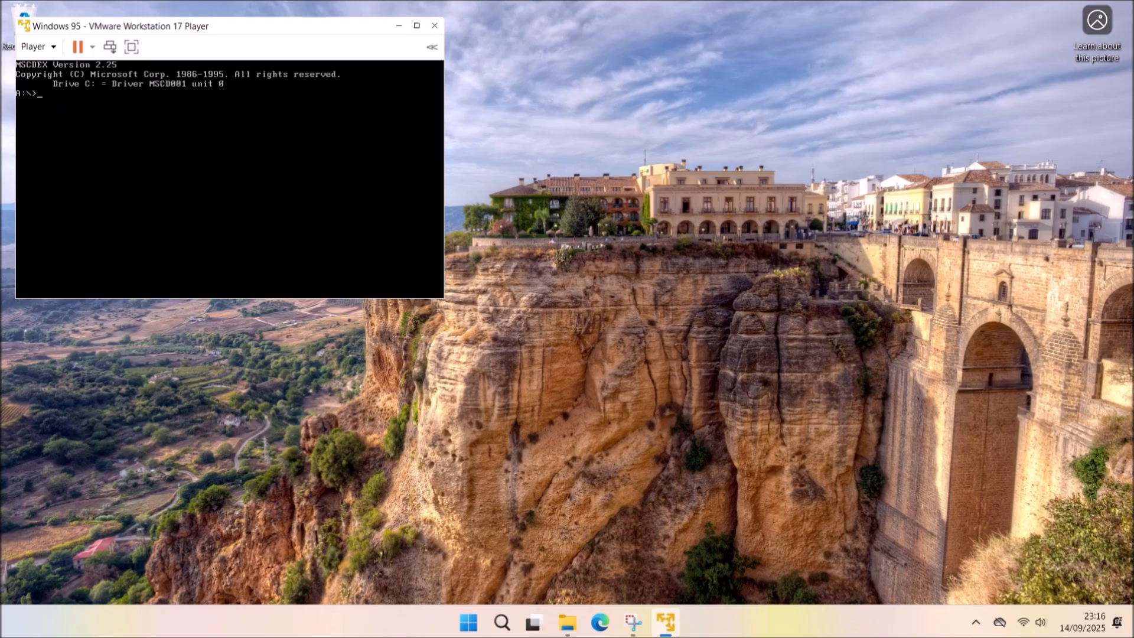
Run FDISK with large disk support and create a maximum-size active primary DOS partition.
type("FDISJ")
key("BackSpace")
type("K")
key("Return")
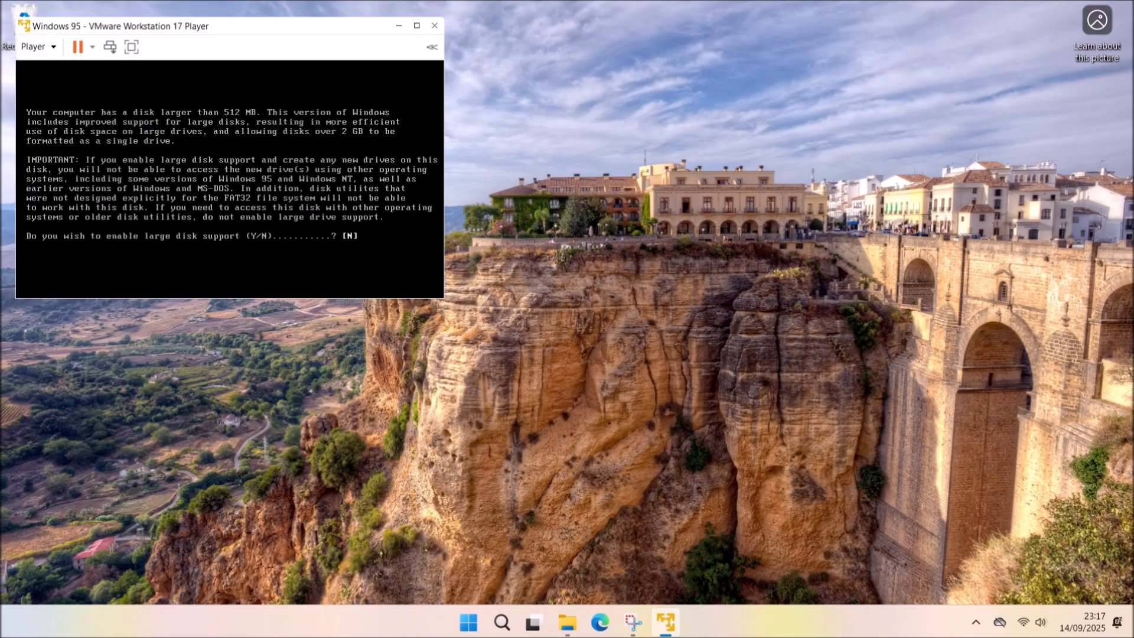
key("Return")
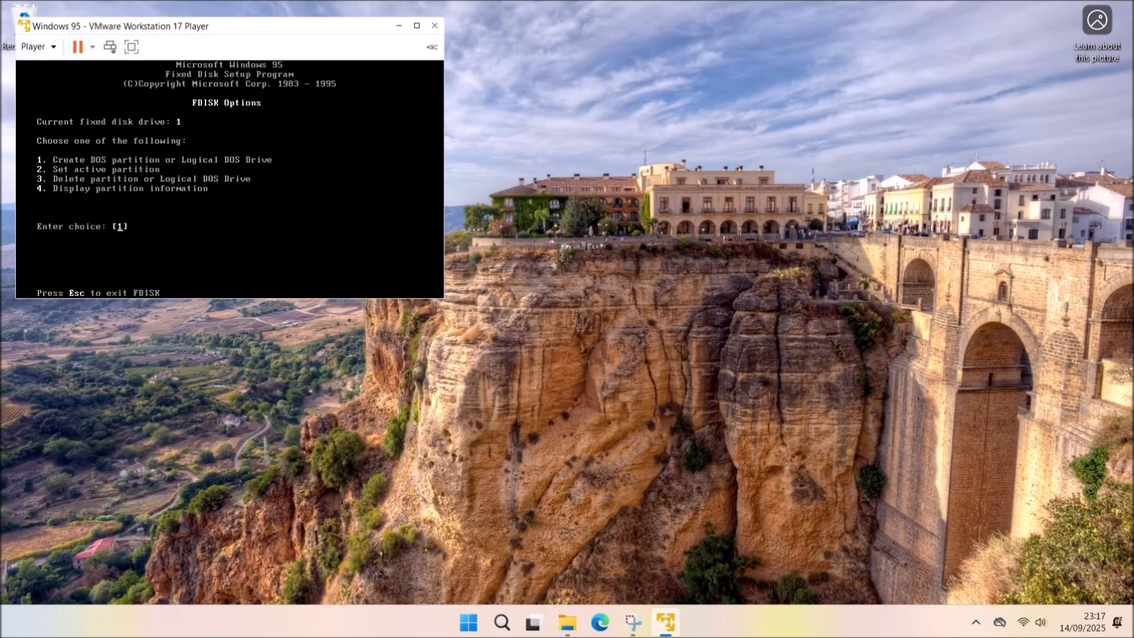
key("Return")
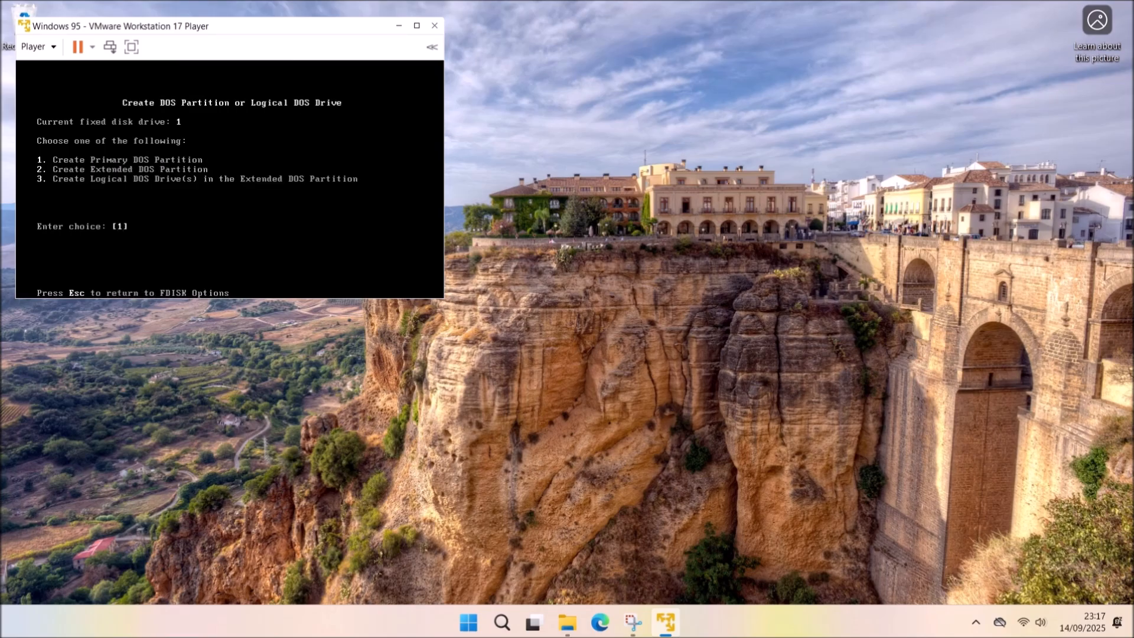
key("Return")
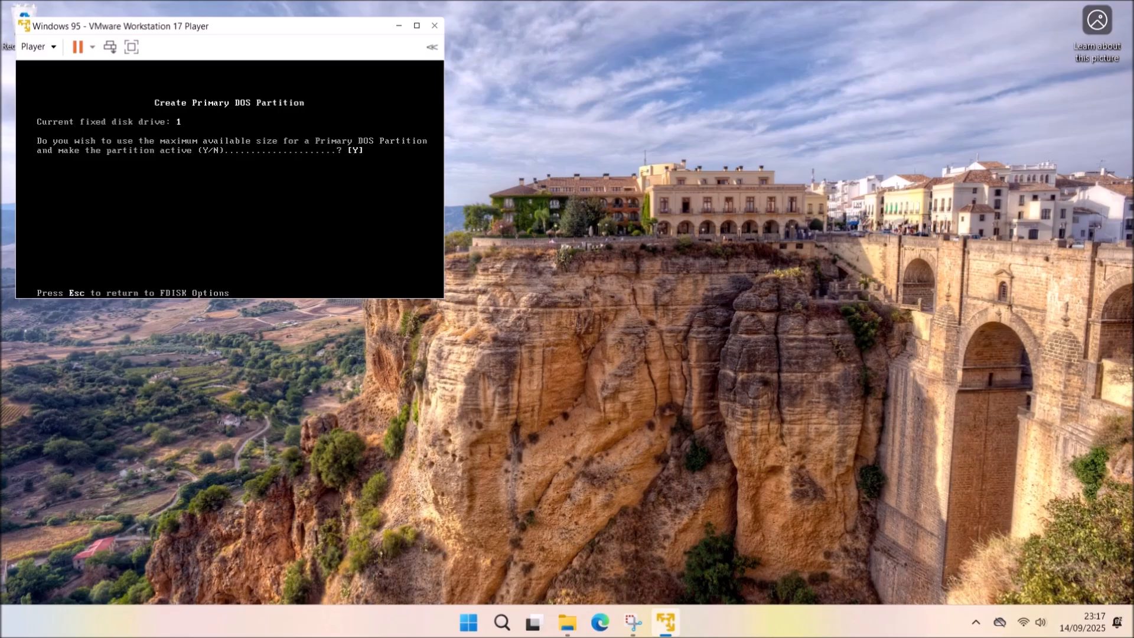
key("Return")
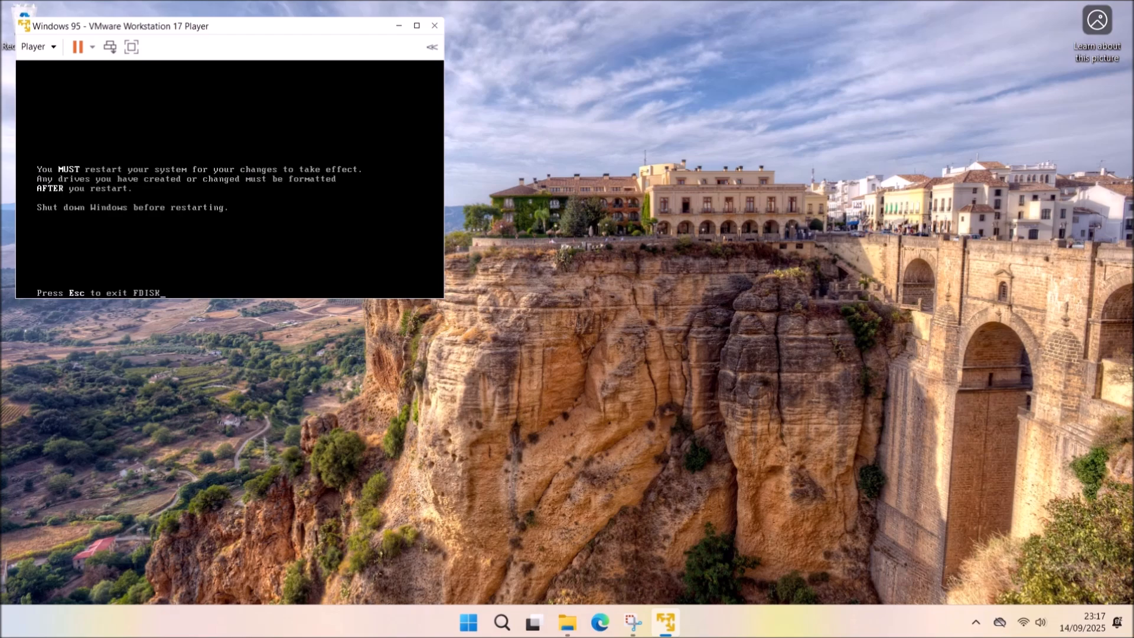
key("Escape")
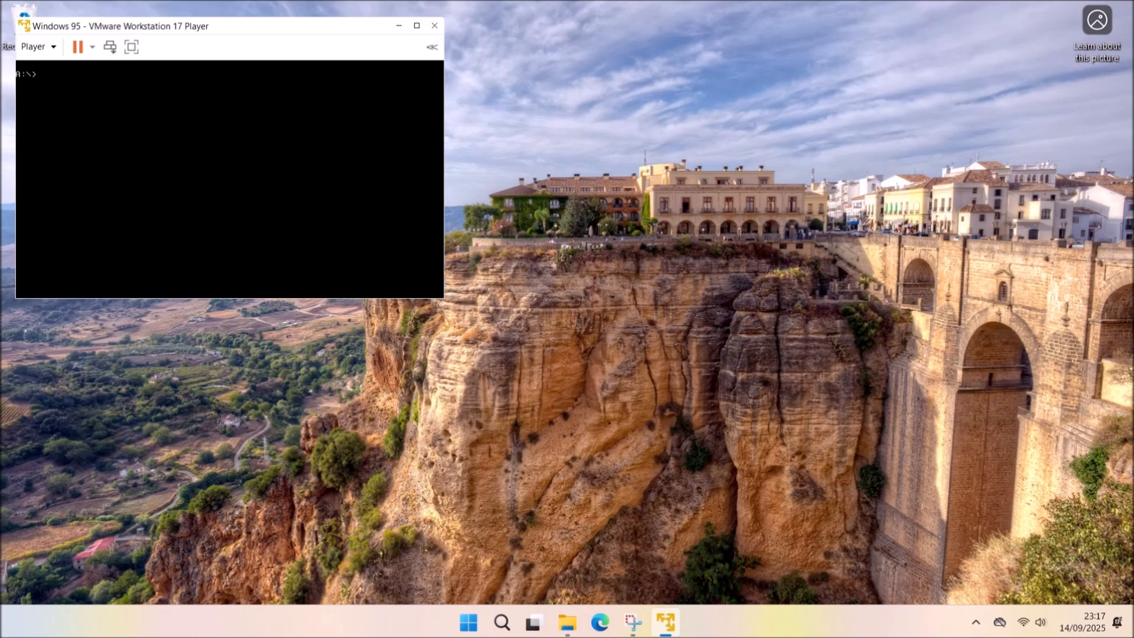
left_click(35, 46)
Restart the VM with CD-ROM option 1, then run FORMAT C: /S with no volume label.
left_click(94, 119)
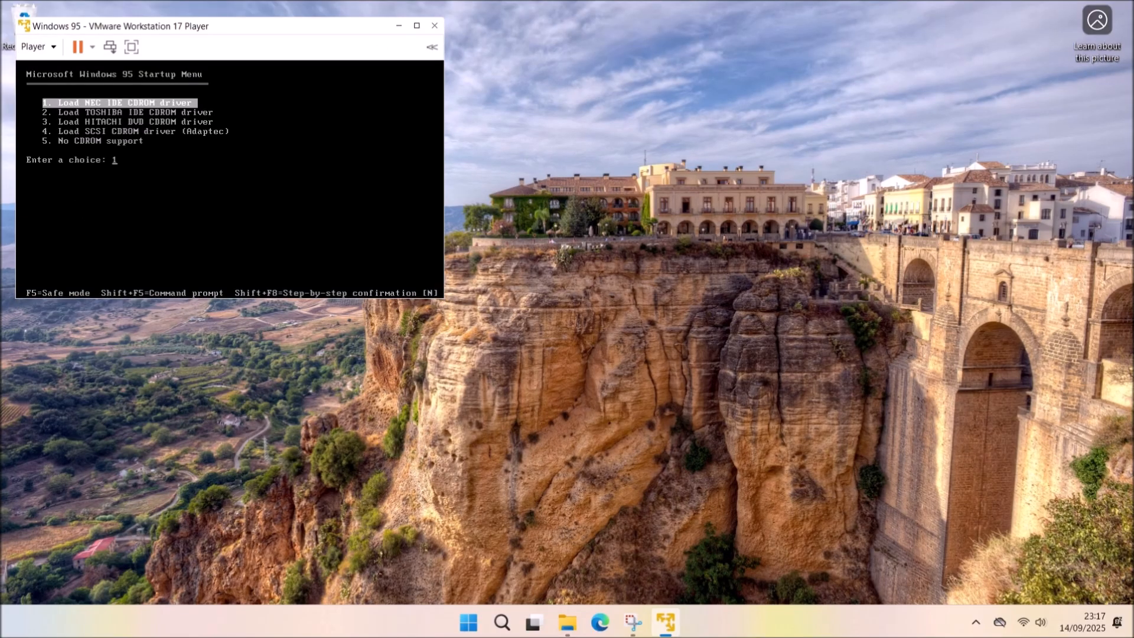
key("Return")
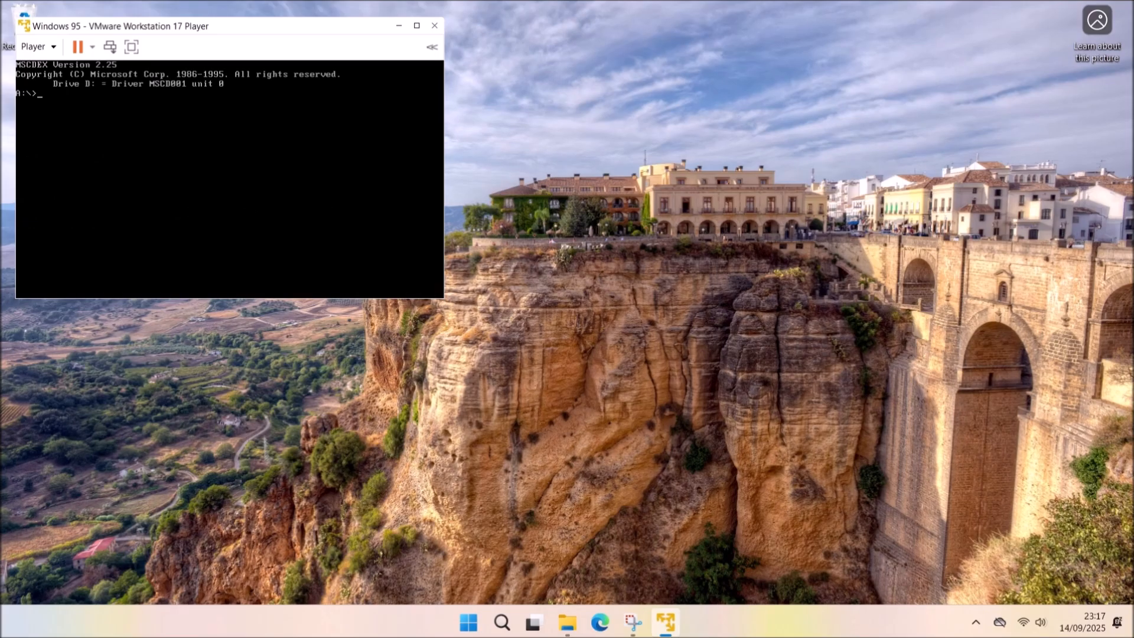
left_click(255, 175)
type("FORMAT C: /S")
key("Return")
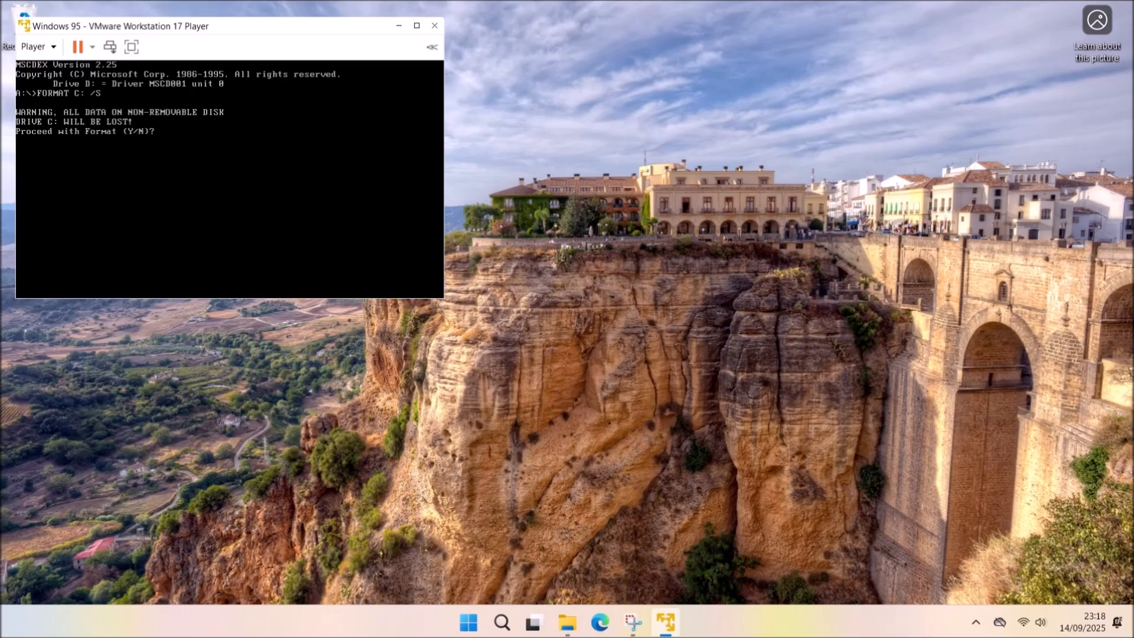
type("Y")
key("Return")
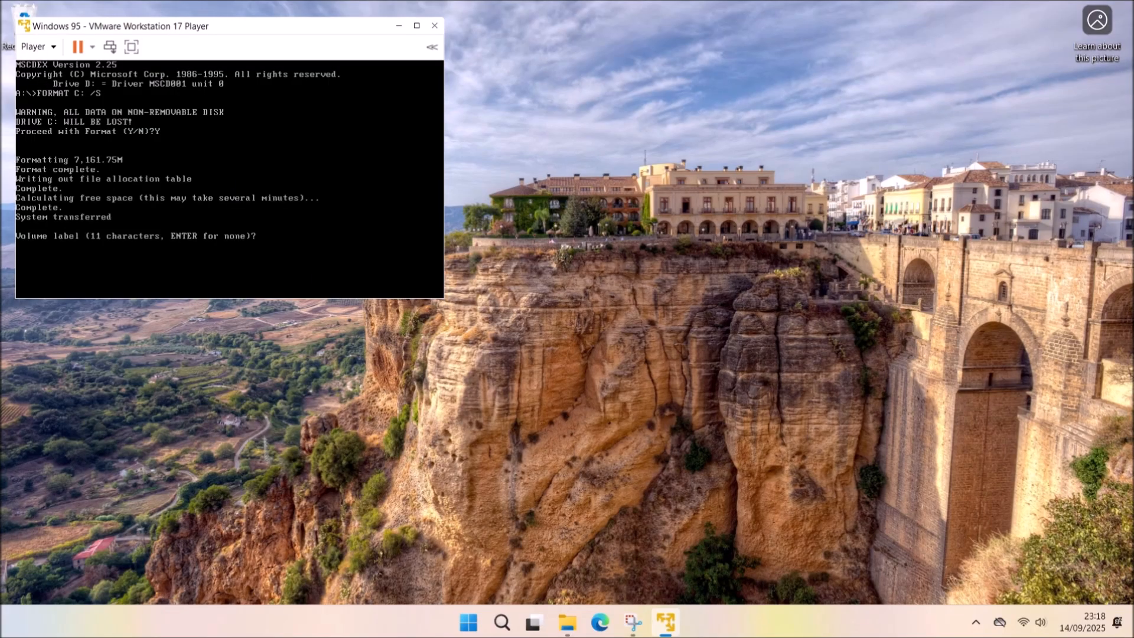
key("Return")
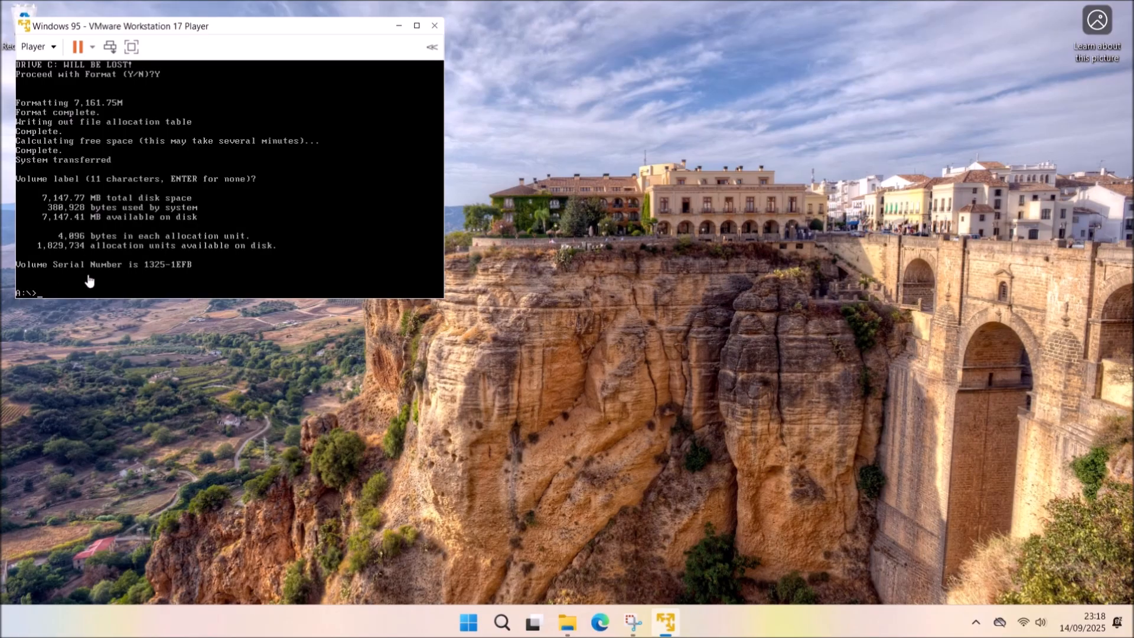
Switch to drive C: and create a win95 folder there.
type("C:")
key("Return")
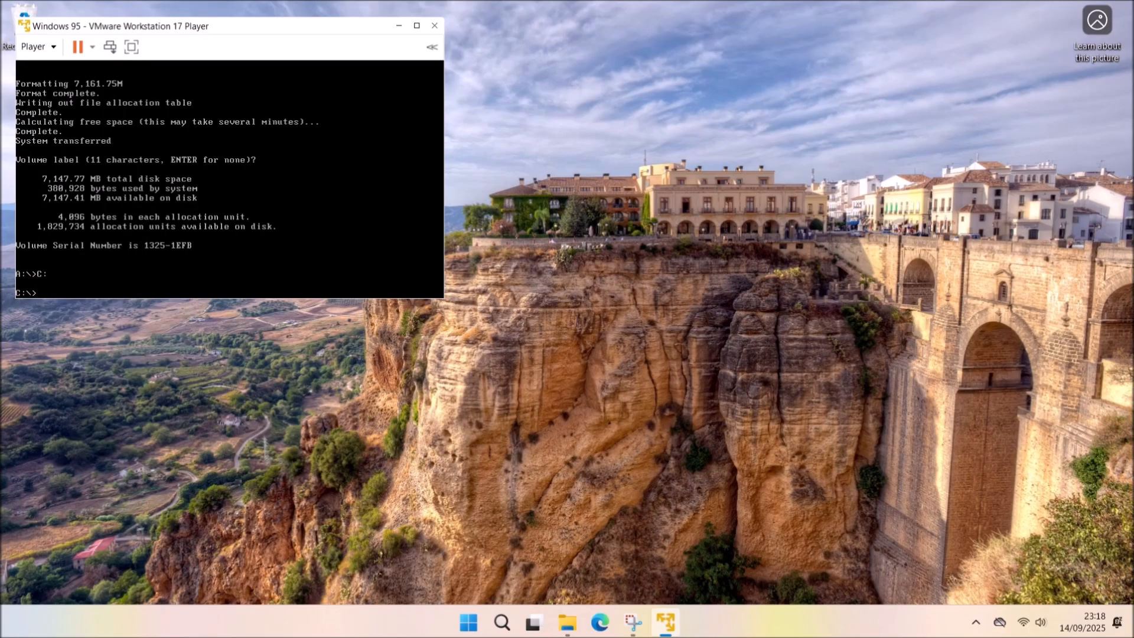
type("MD win95")
key("Return")
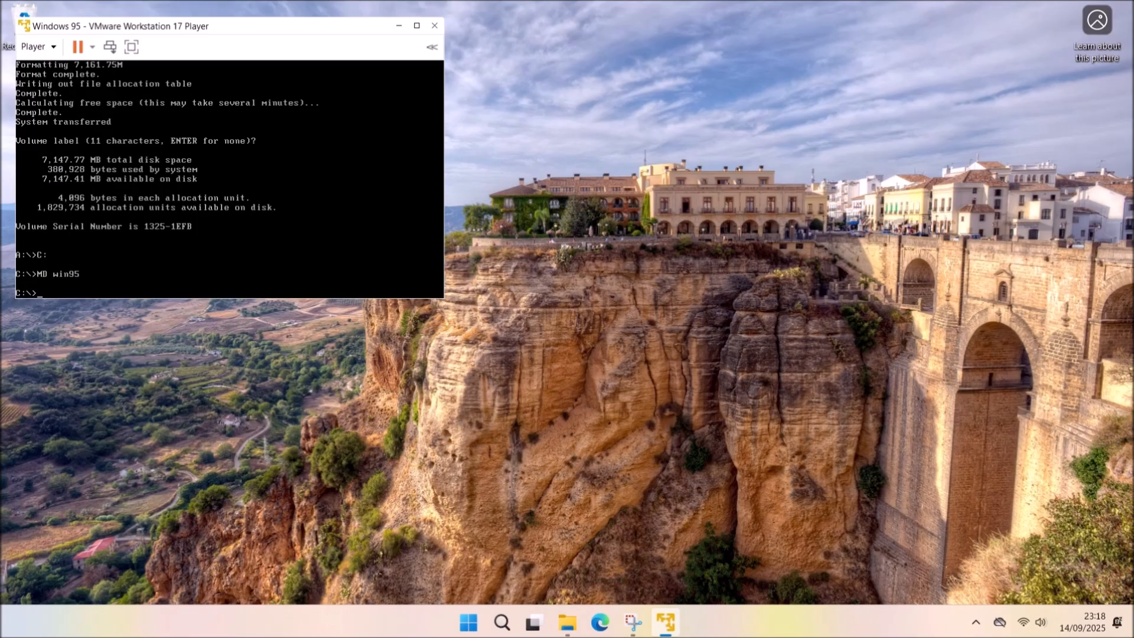
Copy all setup files from D:\win95 into C:\win95, dismissing the VMware Tools reminder permanently.
type("COPY D:\\win95\\*.*")
left_click(153, 285)
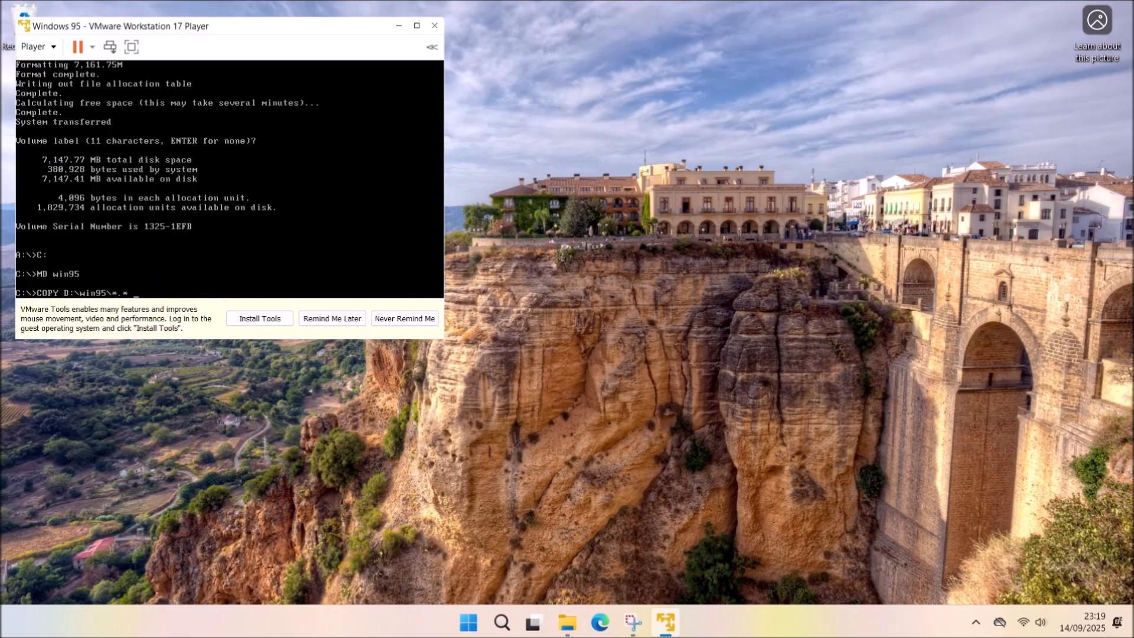
type("C:\\win95")
left_click(405, 318)
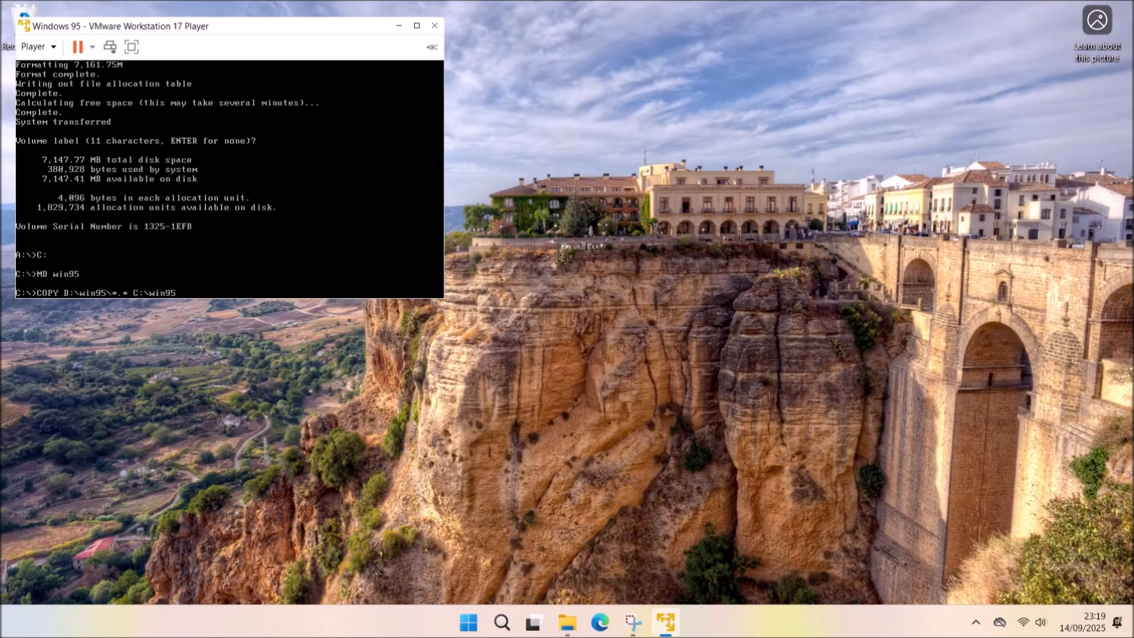
key("Return")
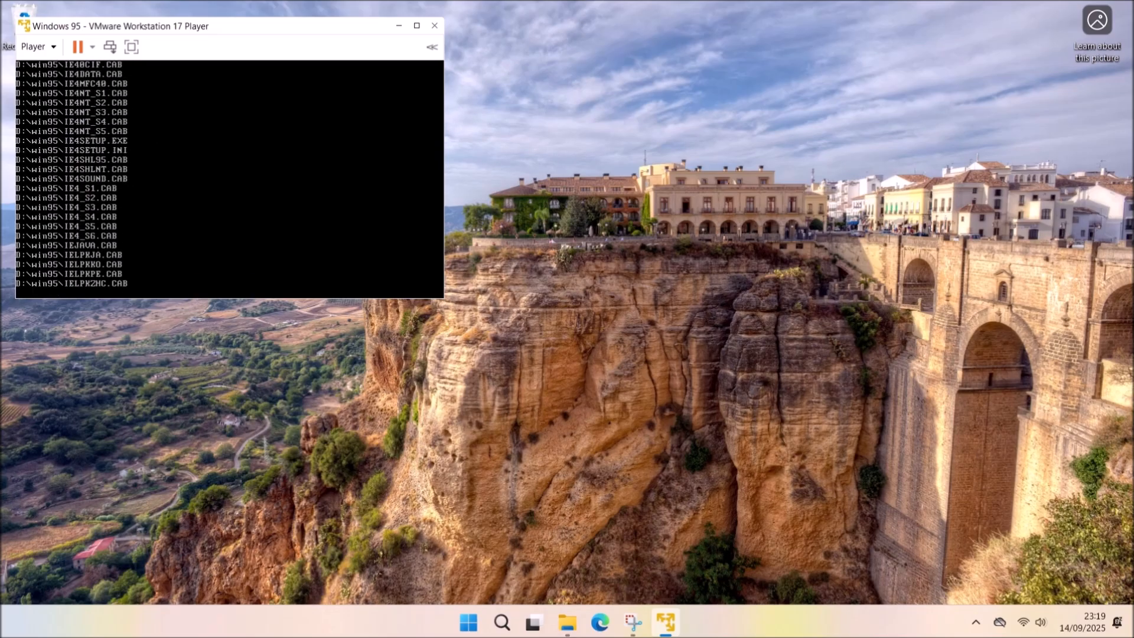
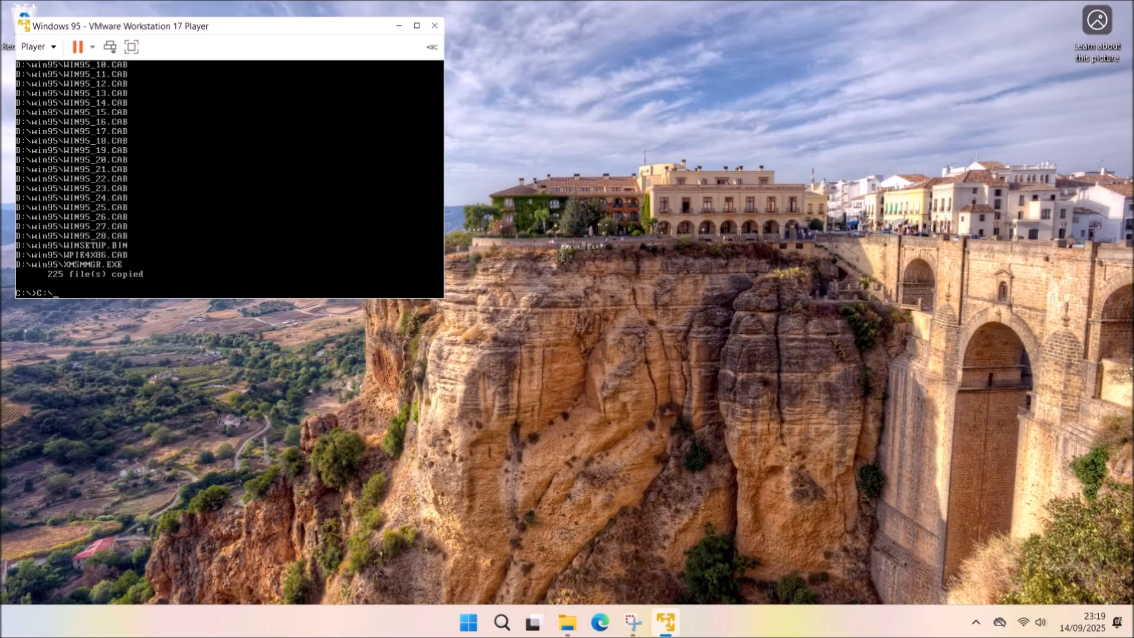
Run C:\win95\setup /IS at the DOS prompt to start Windows 95 Setup.
type("in95\\setup /IS")
key("Return")
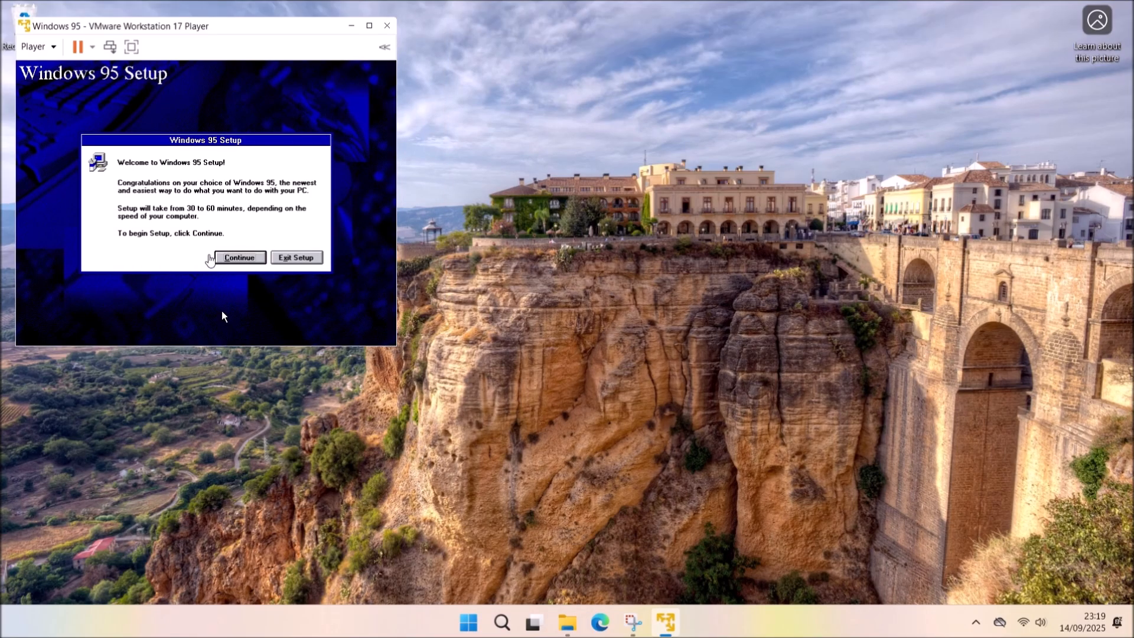
Accept the licence, keep C:\WINDOWS as the install folder and choose Custom setup.
left_click(253, 261)
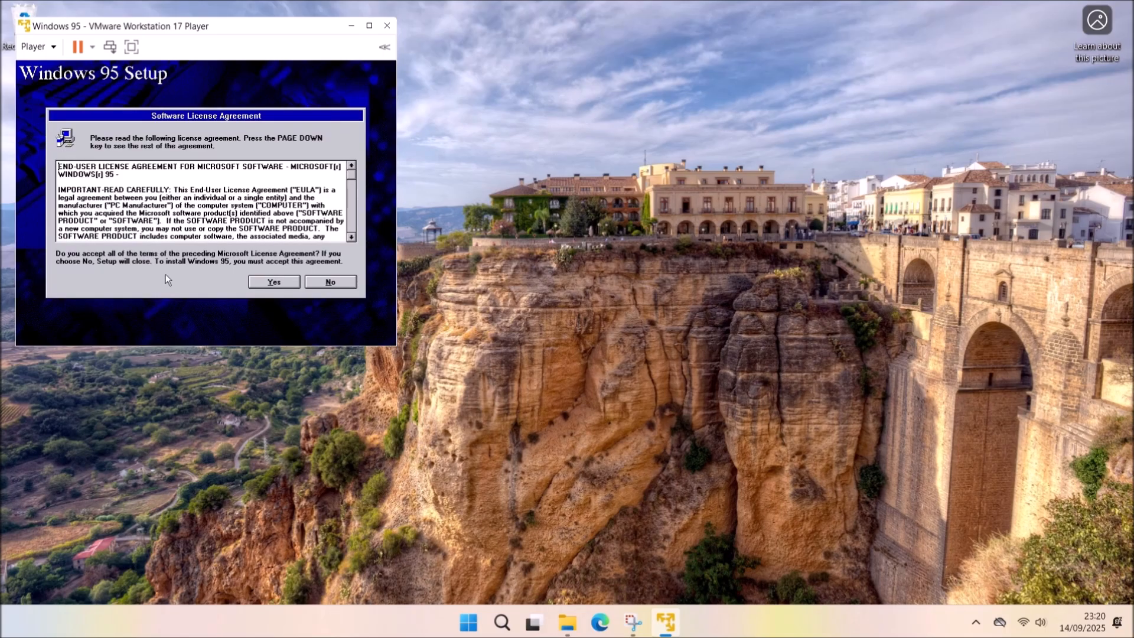
left_click(286, 282)
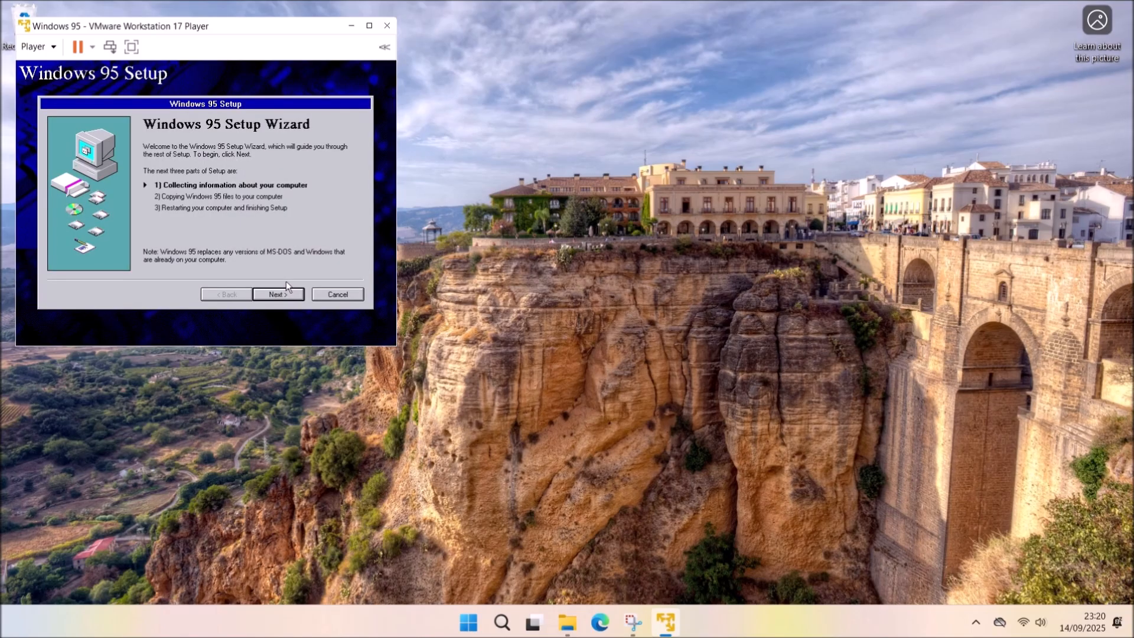
left_click(288, 298)
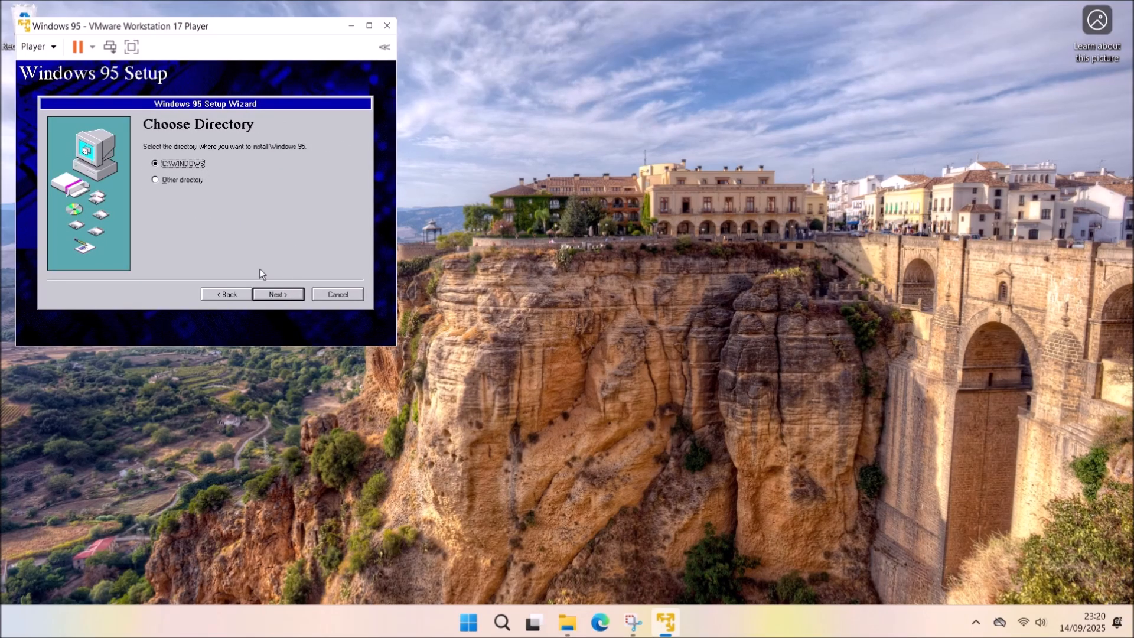
left_click(282, 294)
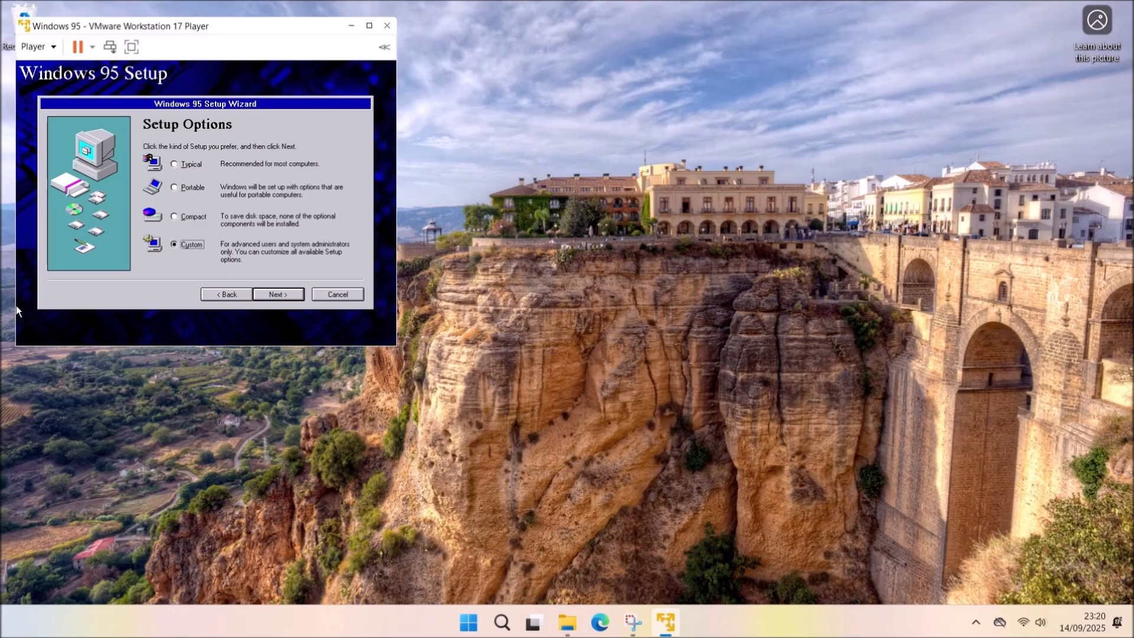
left_click(279, 295)
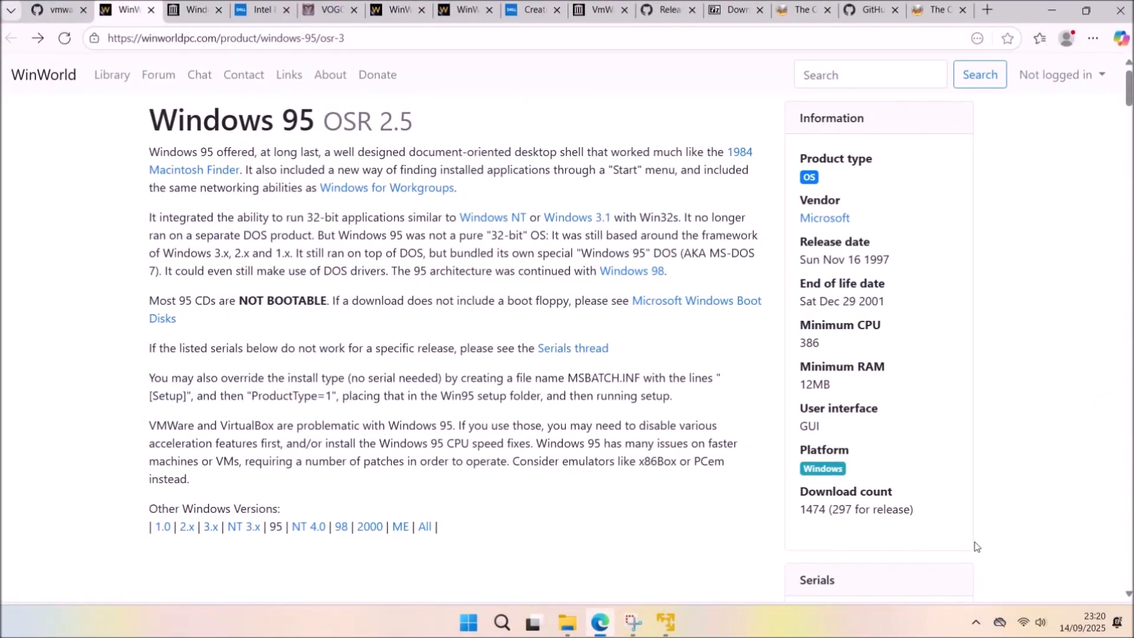
scroll(977, 546, "down", 4)
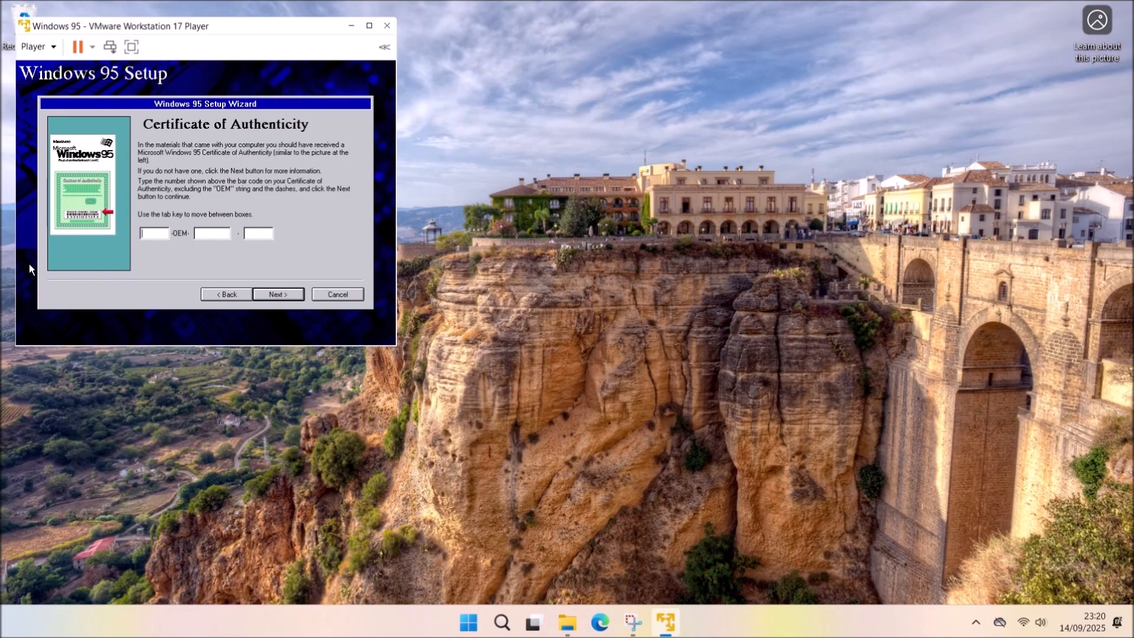
Enter the three-part Windows 95 product key and submit it.
type("24796")
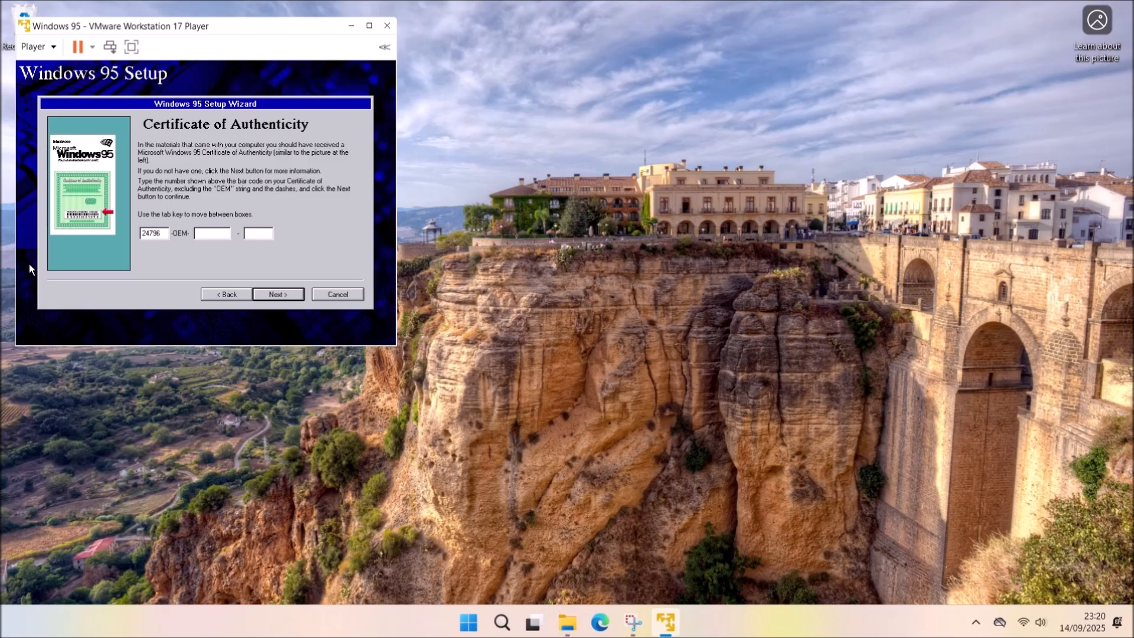
key("Tab")
type("0014736")
key("Tab")
type("66386")
left_click(286, 292)
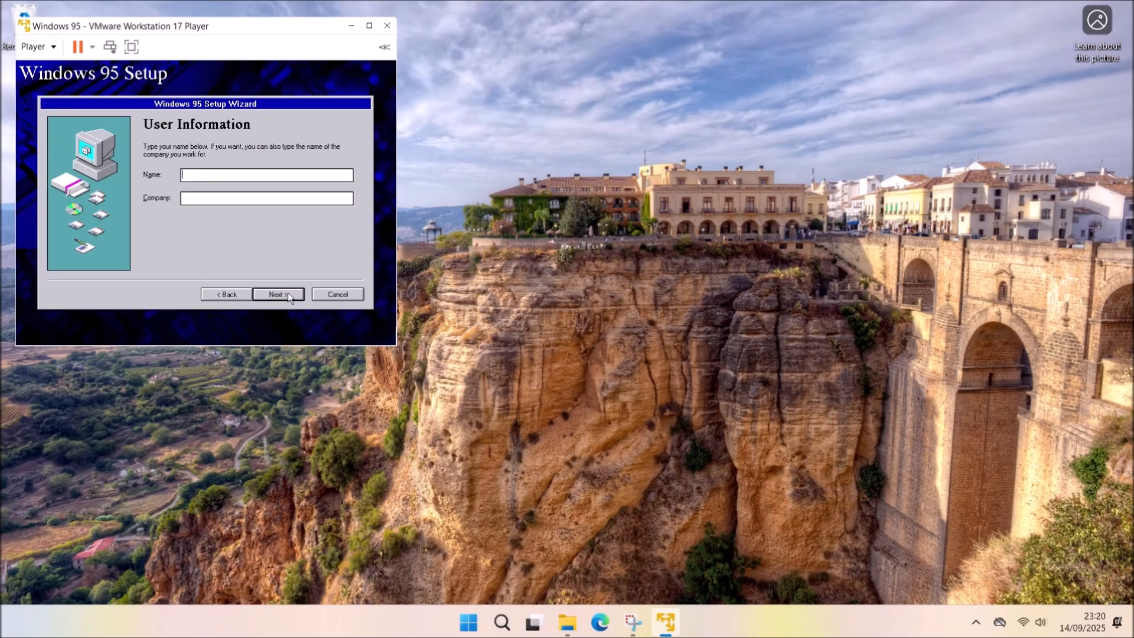
Enter the user name and start automatic hardware detection.
type("Philip")
left_click(301, 295)
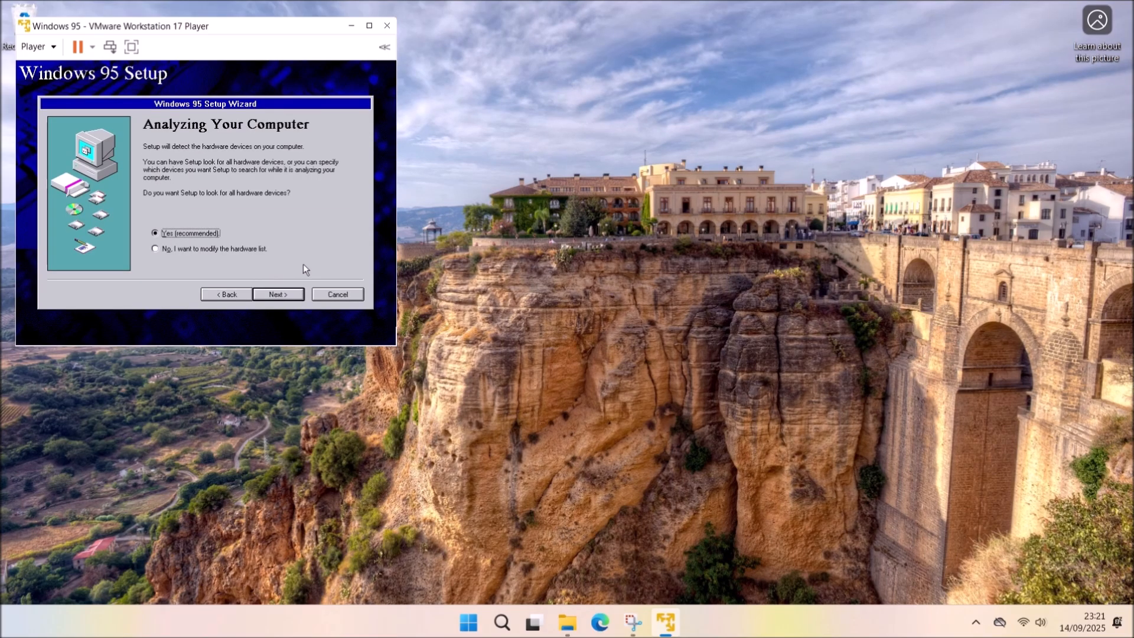
left_click(292, 297)
left_click(292, 297)
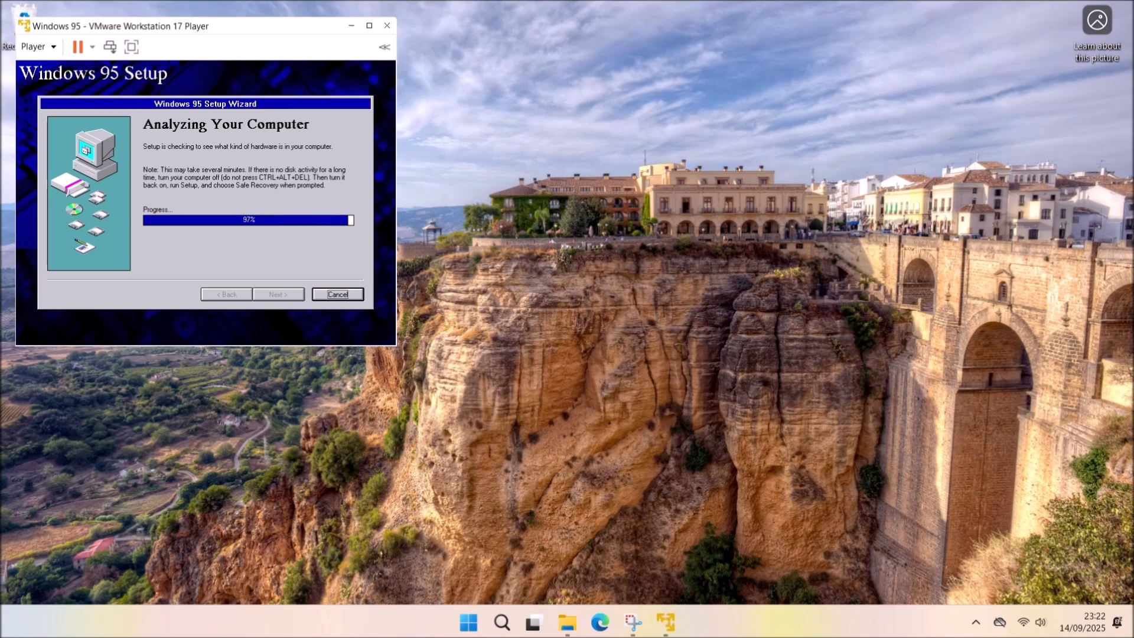
Keep the default components and add the AMD PCNET Family Ethernet Adapter (PCI&ISA).
left_click(228, 248)
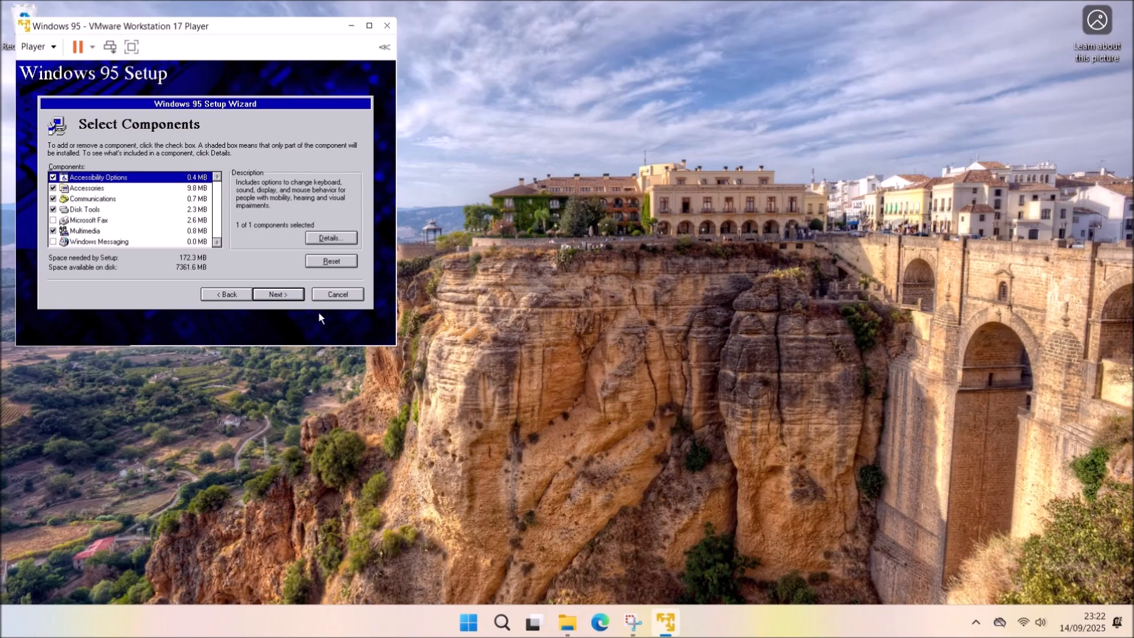
left_click(279, 296)
left_click(188, 179)
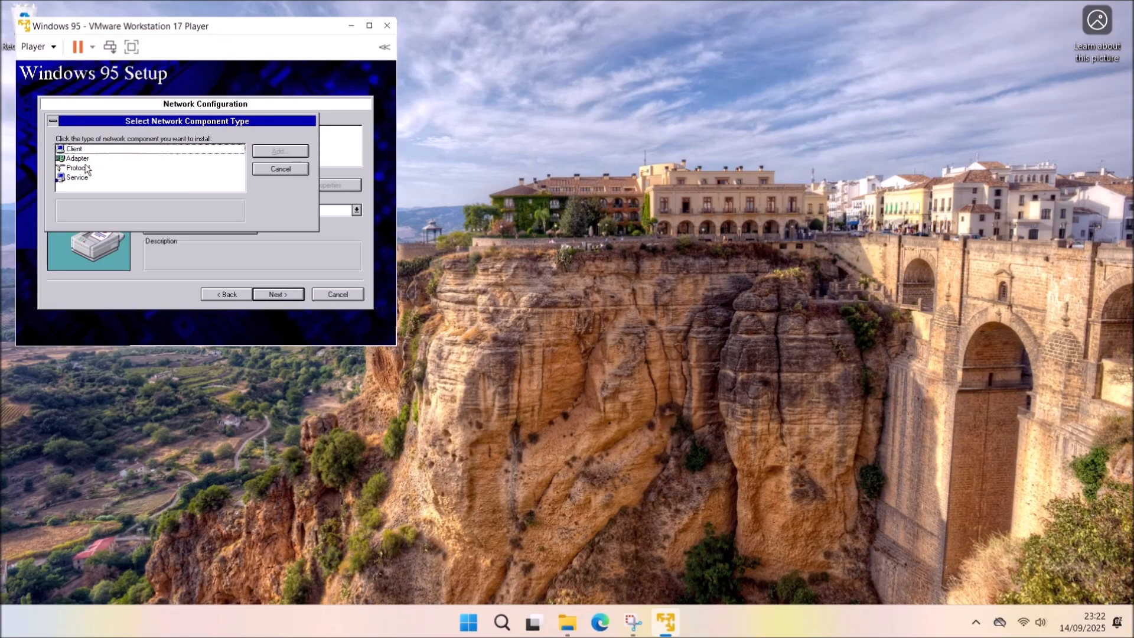
left_click(81, 158)
left_click(269, 152)
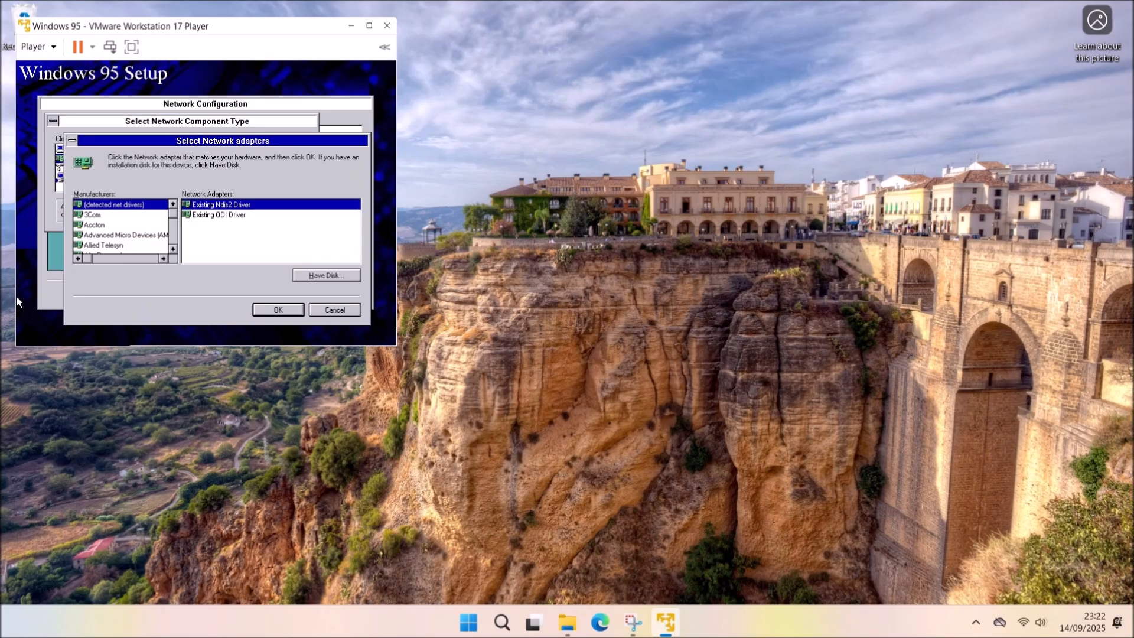
left_click(142, 234)
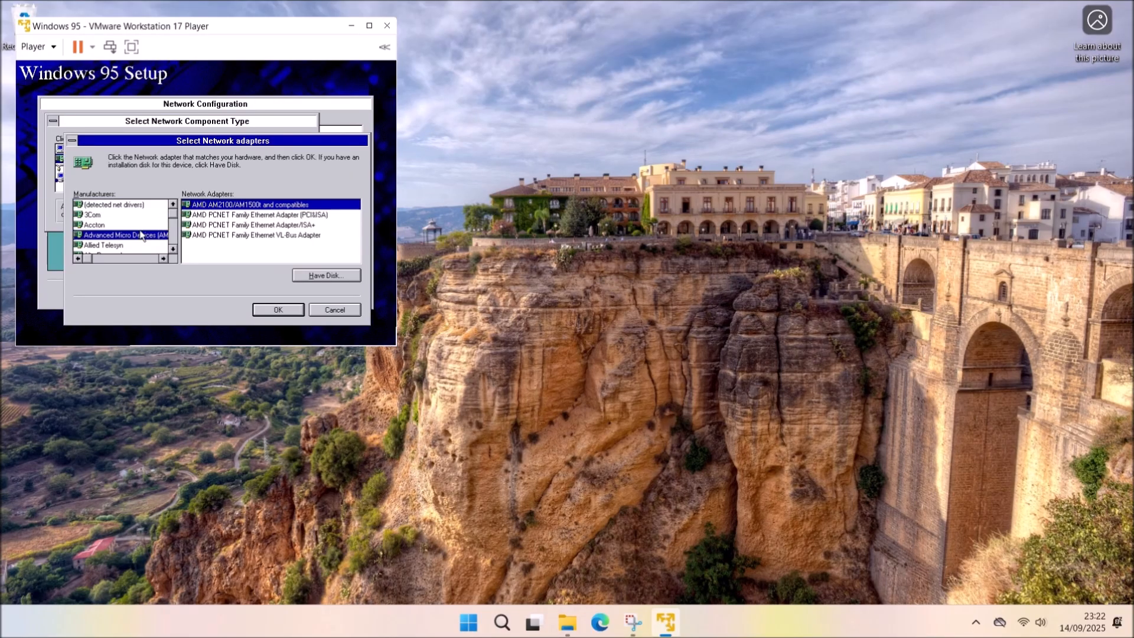
left_click(270, 216)
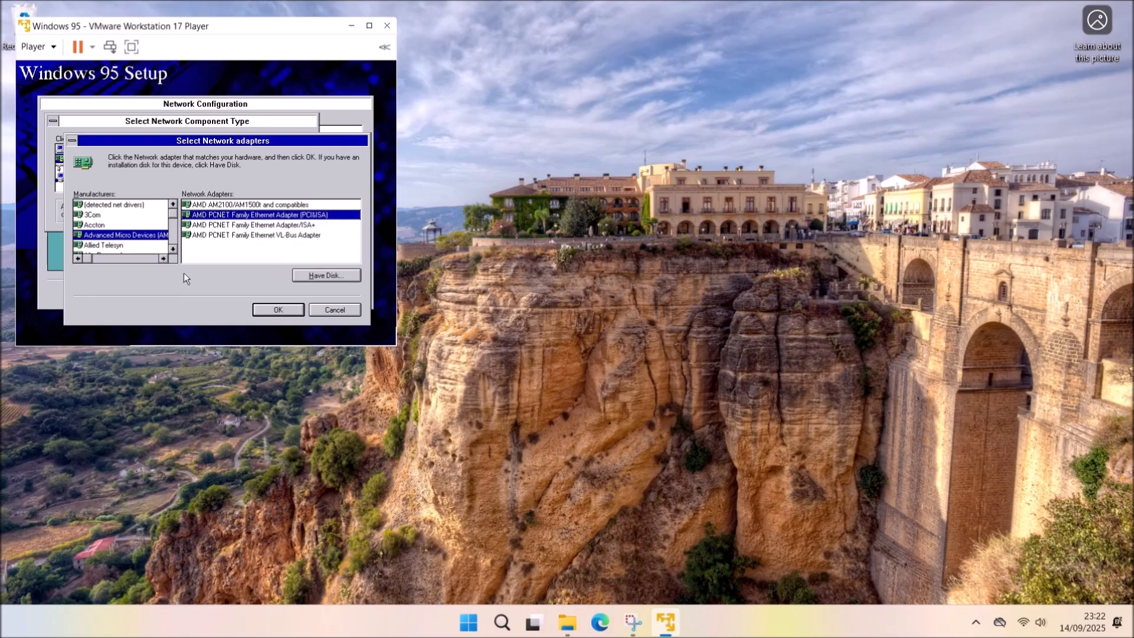
left_click(278, 310)
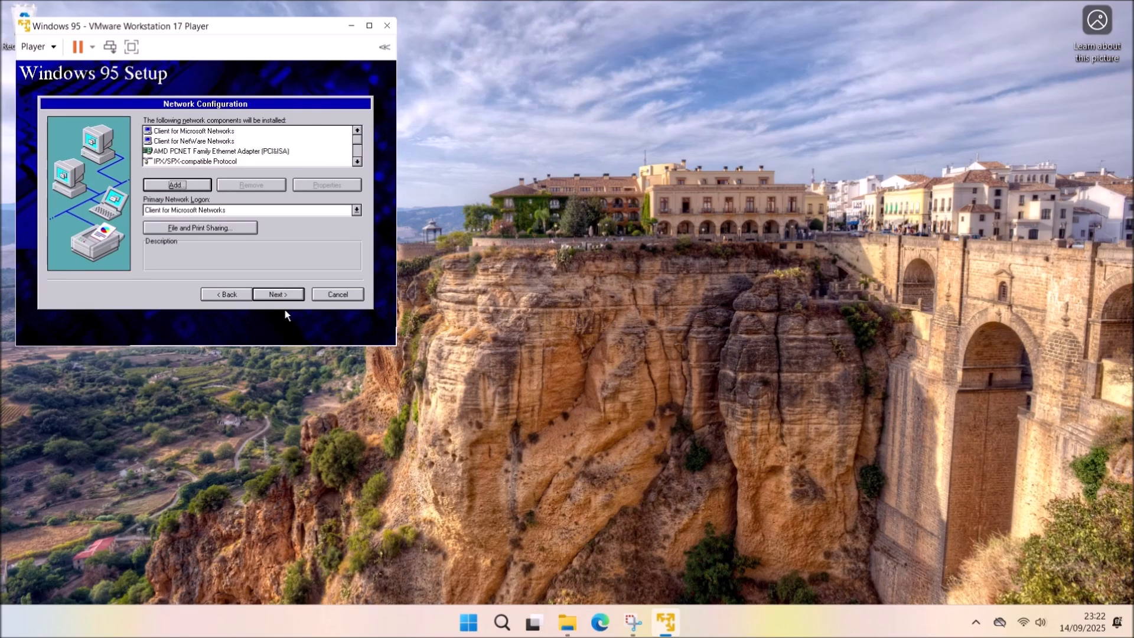
Add Microsoft's TCP/IP protocol and continue to computer identification.
left_click(166, 186)
left_click(90, 169)
left_click(286, 153)
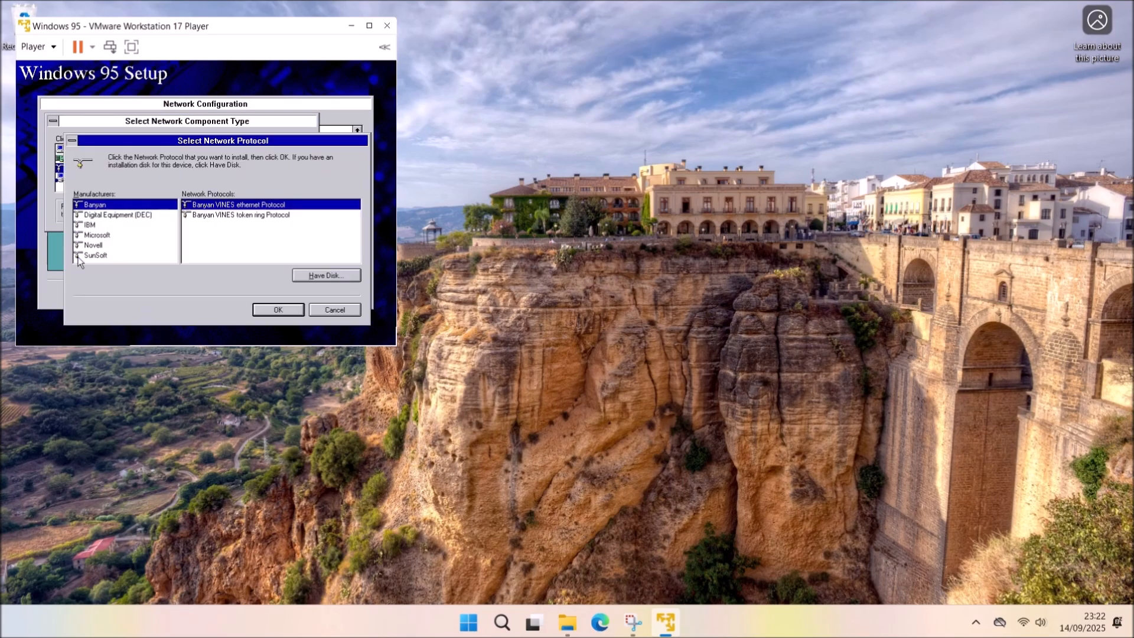
left_click(118, 236)
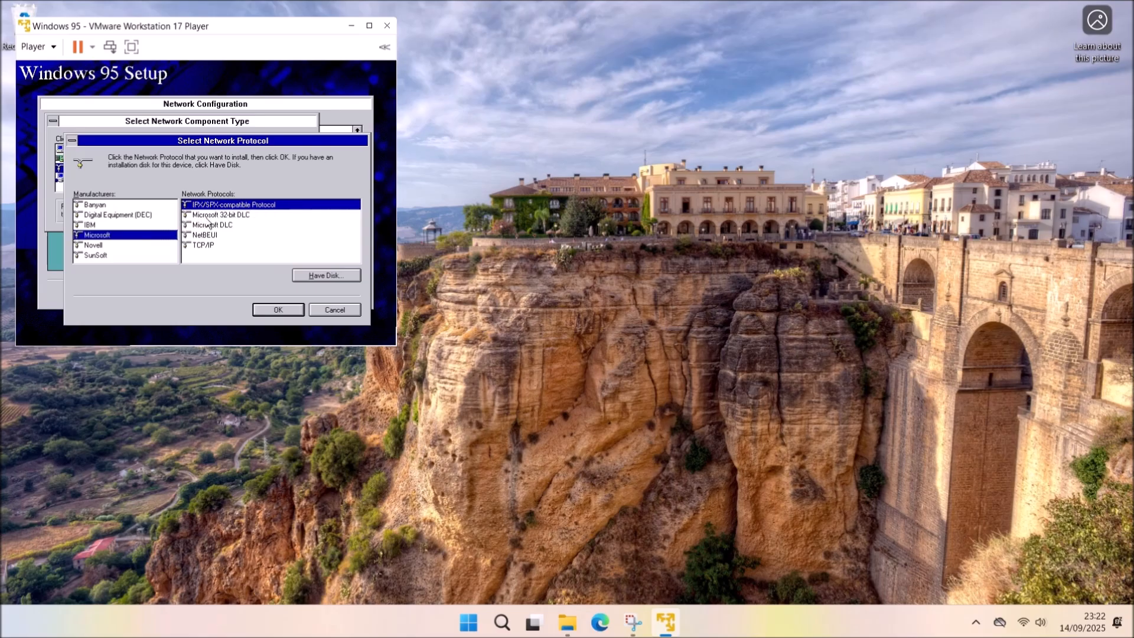
left_click(203, 245)
left_click(272, 309)
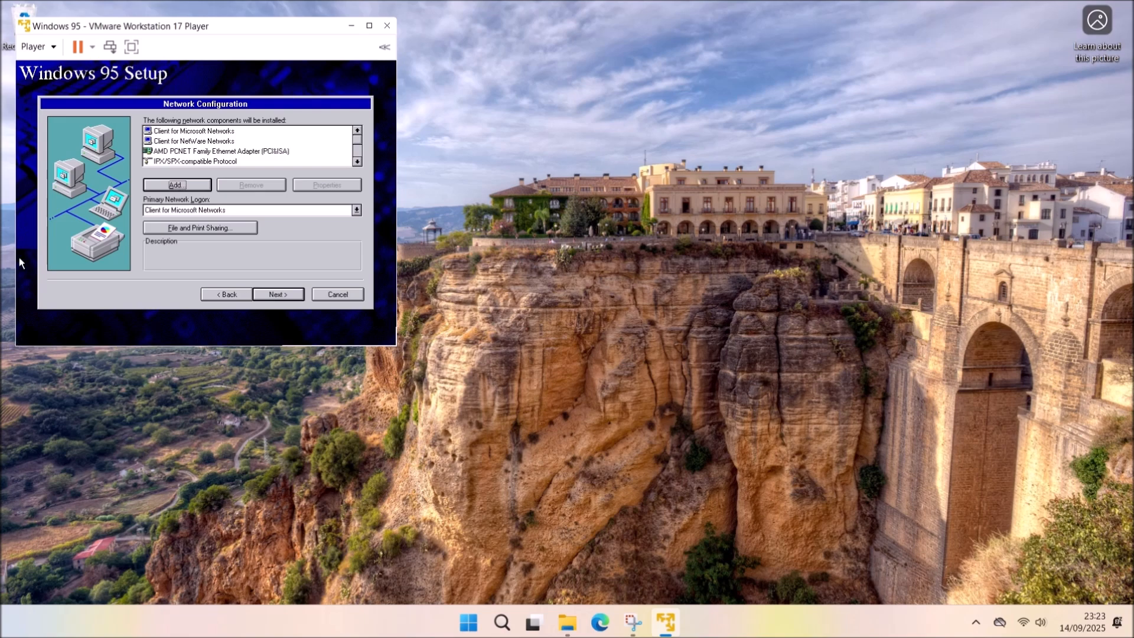
left_click(286, 294)
type("VM")
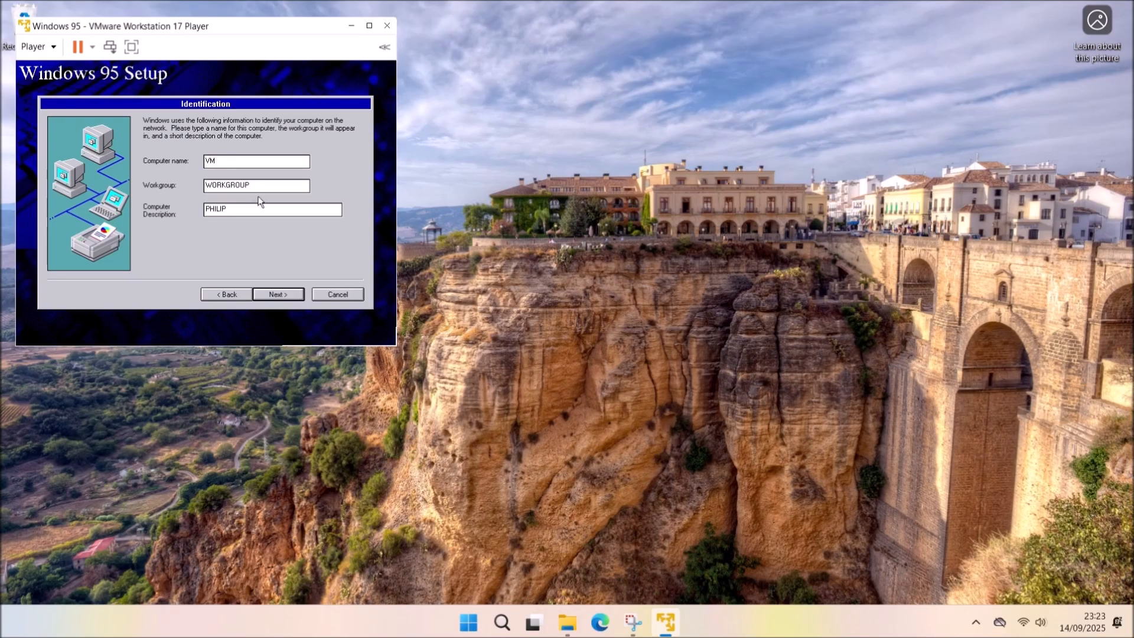
Set the computer description to VM and accept the identification details.
key("shift+Home")
key("BackSpace")
type("VM")
left_click(290, 294)
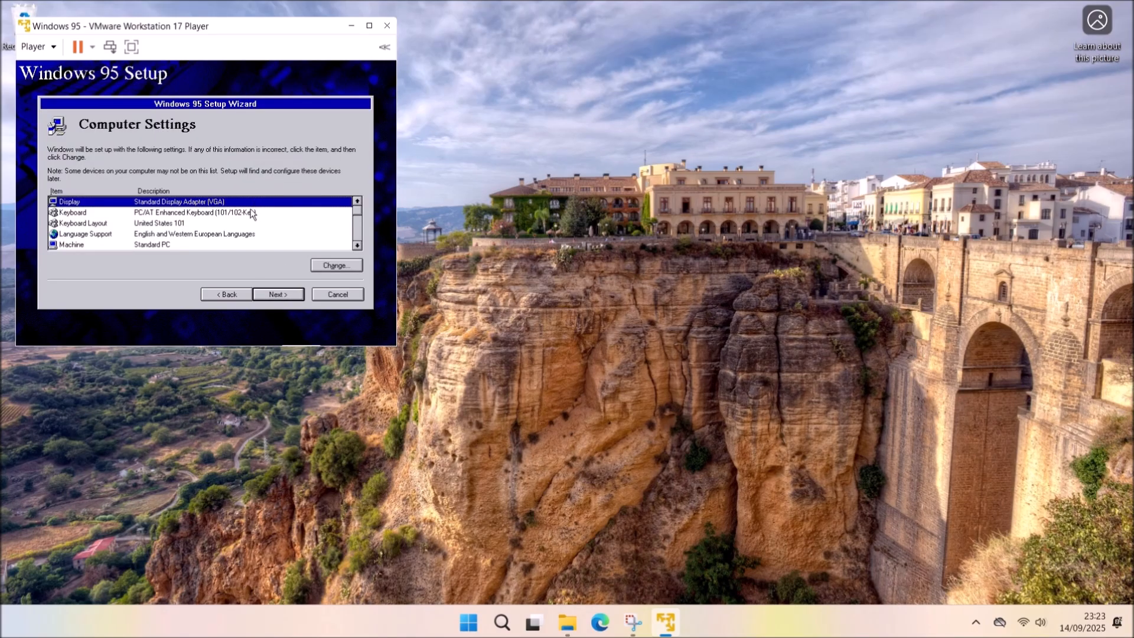
Change the keyboard layout to British.
left_click(173, 225)
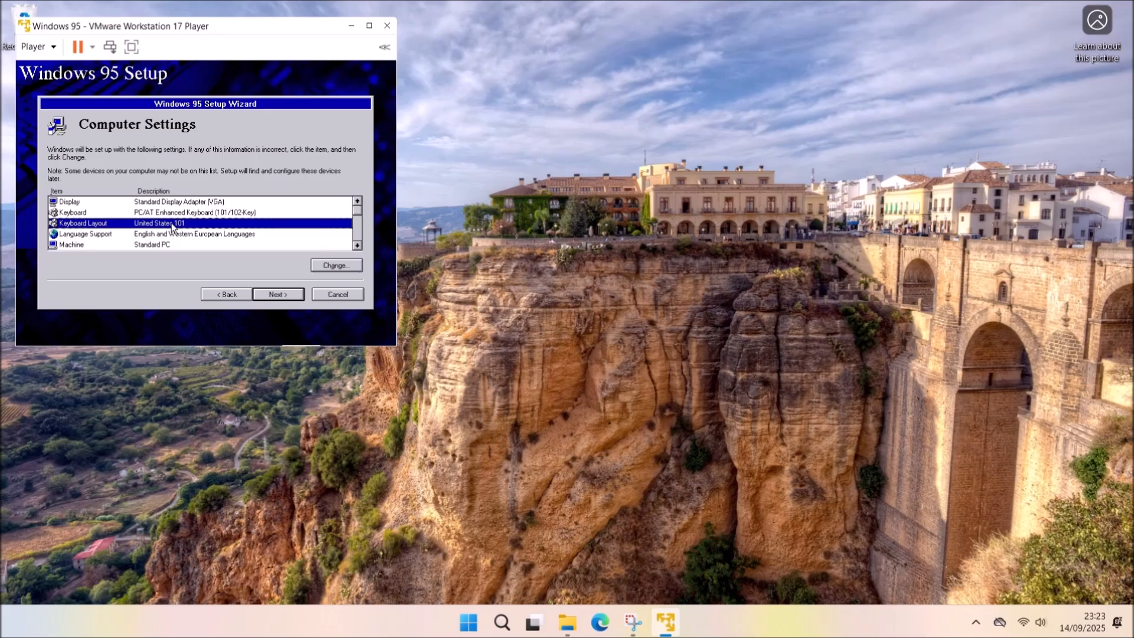
double_click(173, 225)
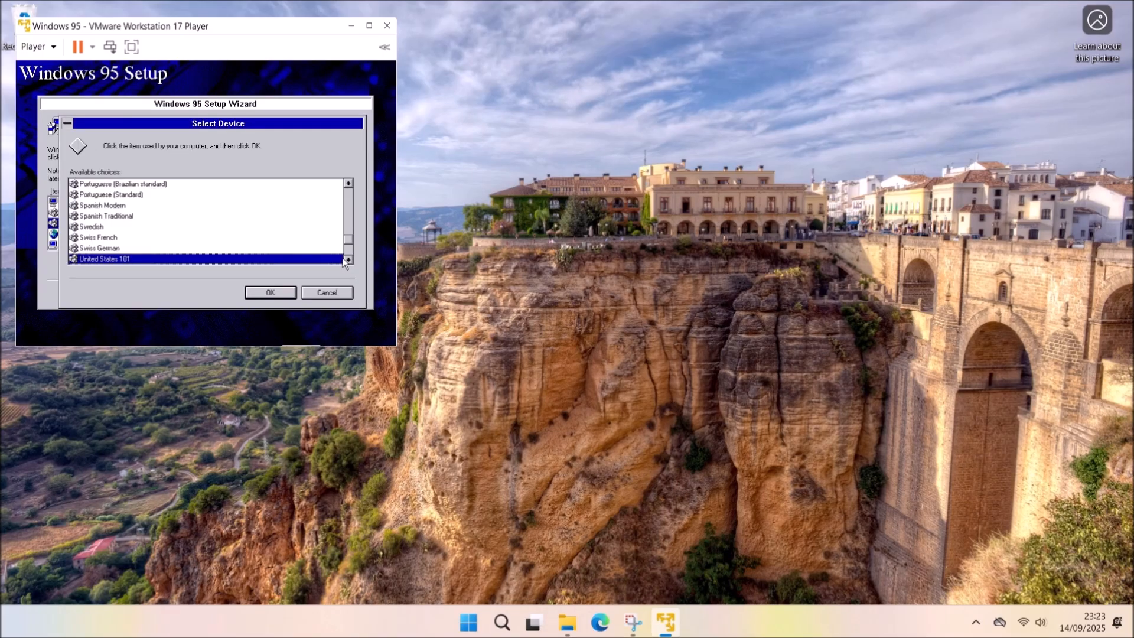
left_click(348, 259)
left_click(348, 260)
left_click(348, 260)
left_click(347, 260)
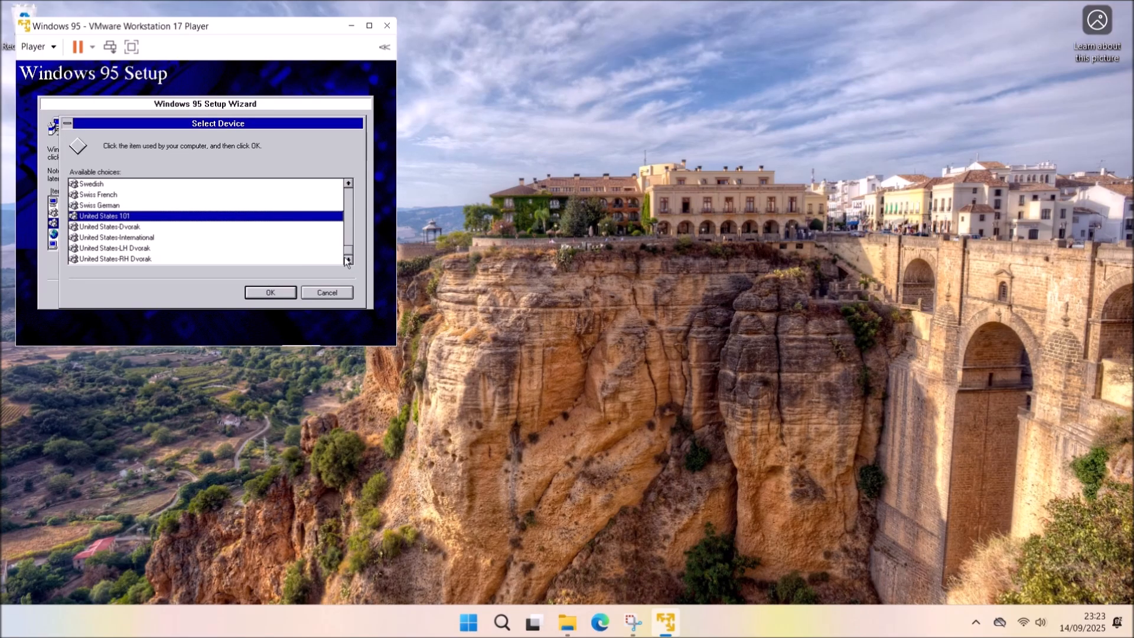
left_click(348, 183)
left_click(348, 184)
left_click(348, 184)
left_click(198, 194)
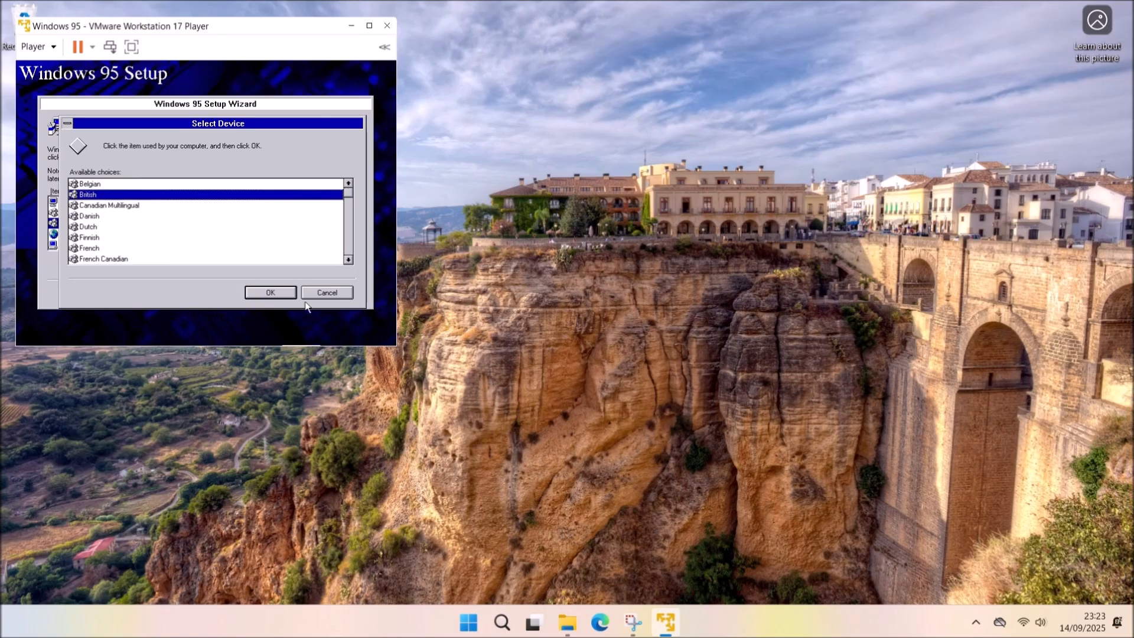
left_click(275, 294)
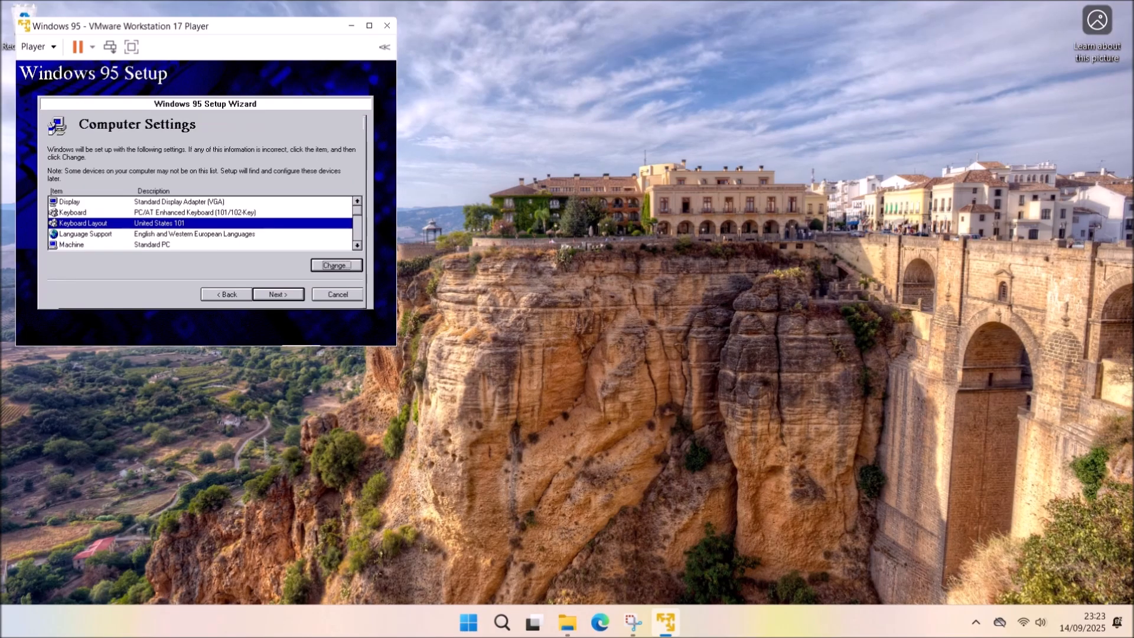
Set the keyboard model to PC/AT Enhanced Keyboard (101/102-Key).
left_click(331, 212)
left_click(329, 263)
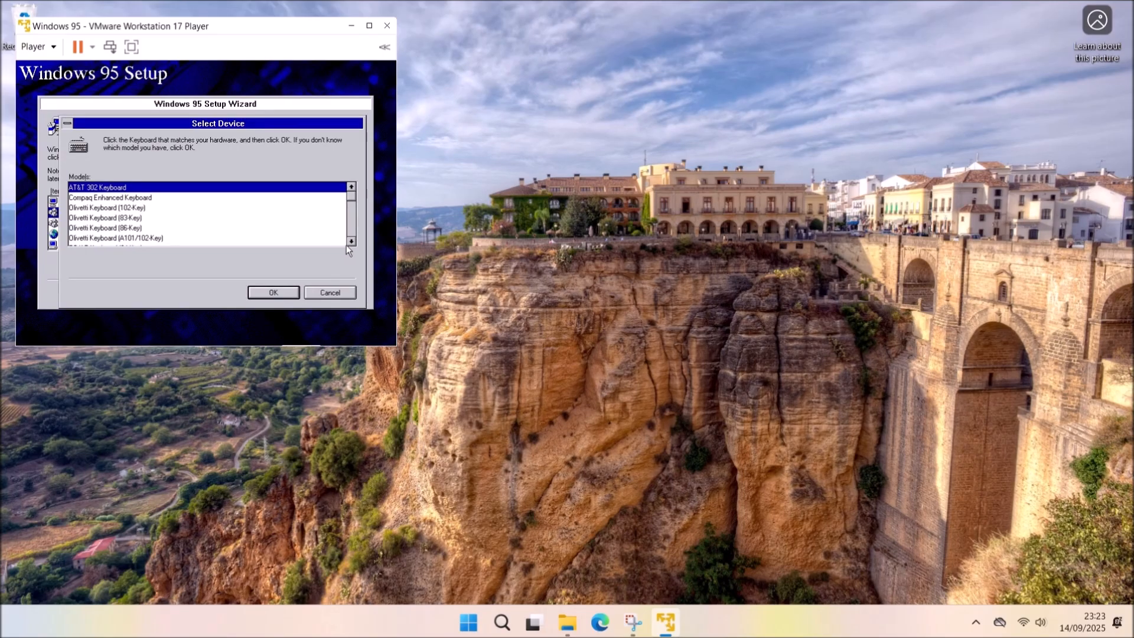
scroll(355, 245, "down", 2)
left_click(329, 292)
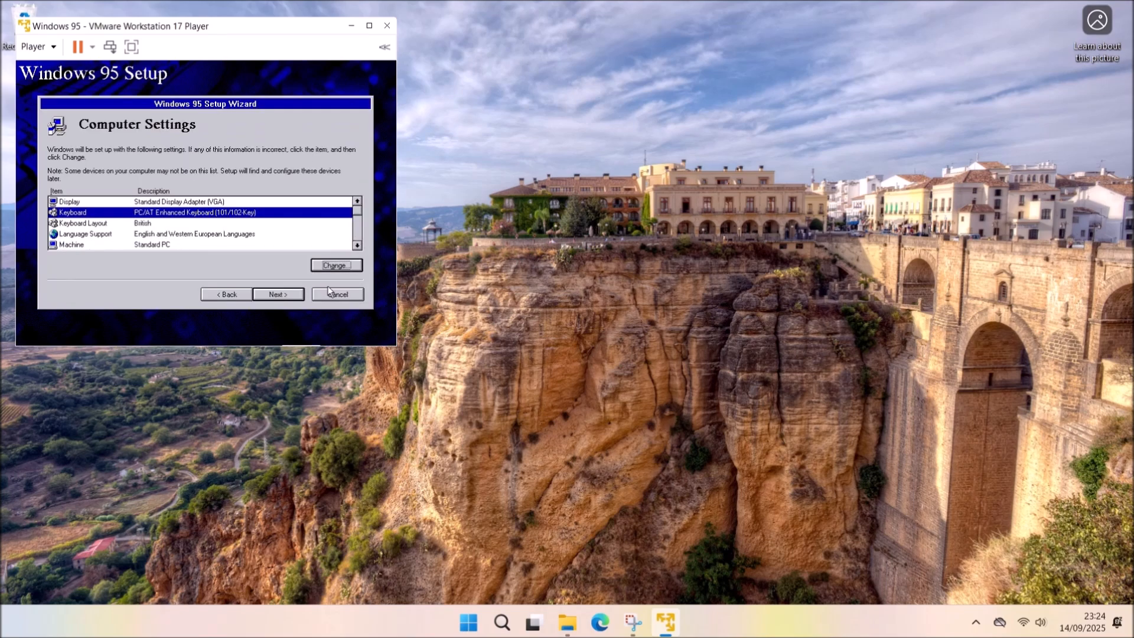
Change Regional Settings to English (British) and accept the computer settings.
left_click(358, 244)
left_click(357, 244)
left_click(357, 245)
left_click(358, 244)
left_click(357, 245)
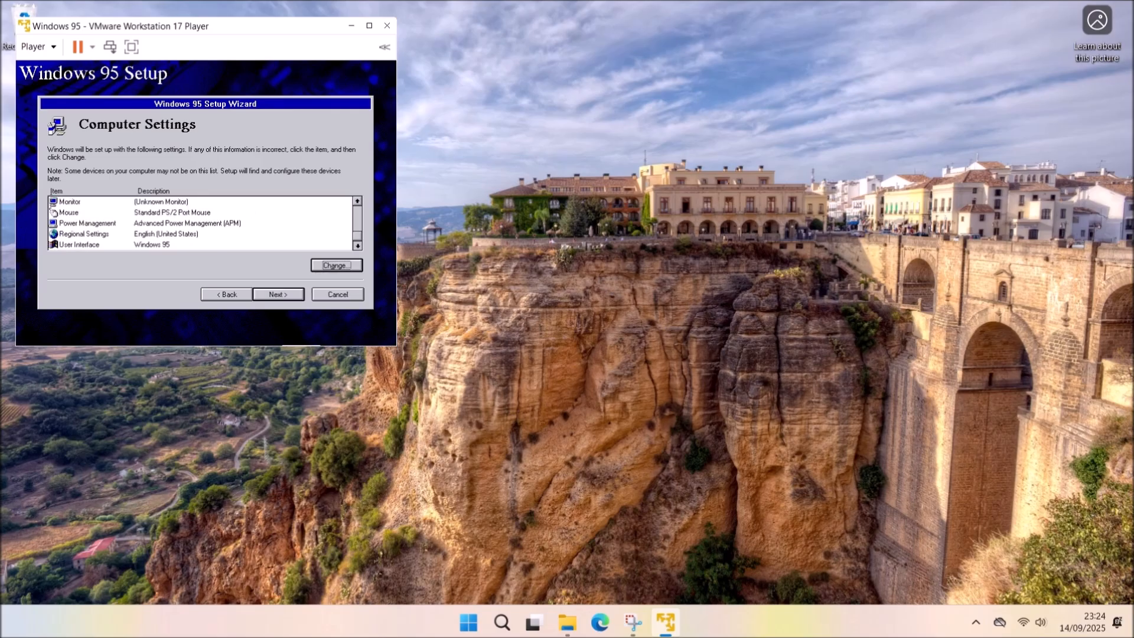
left_click(200, 236)
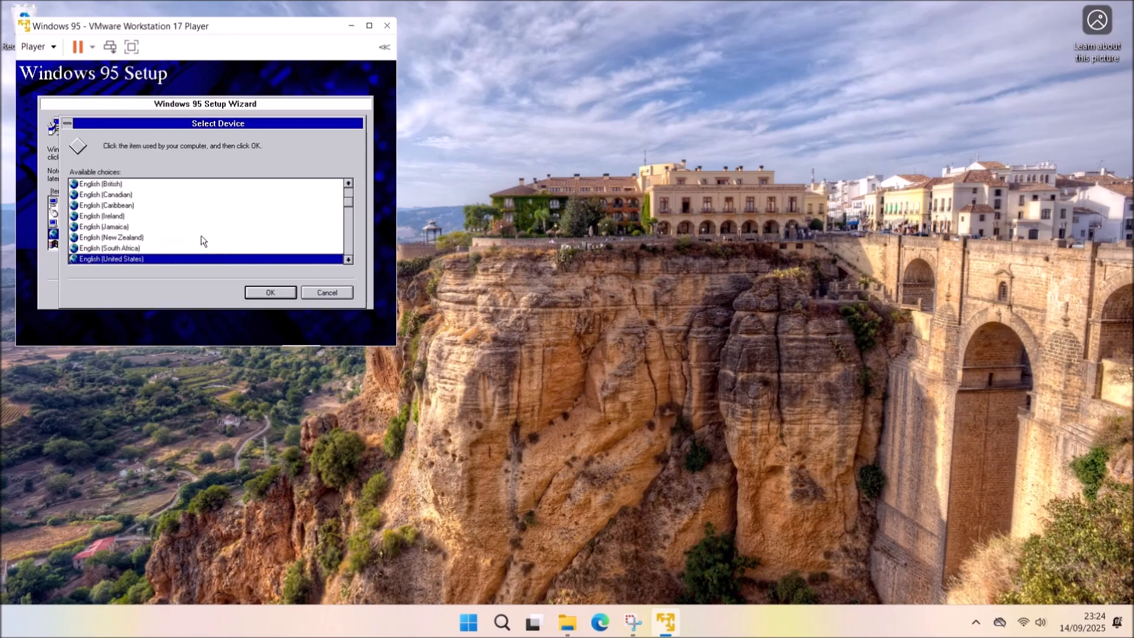
left_click(247, 185)
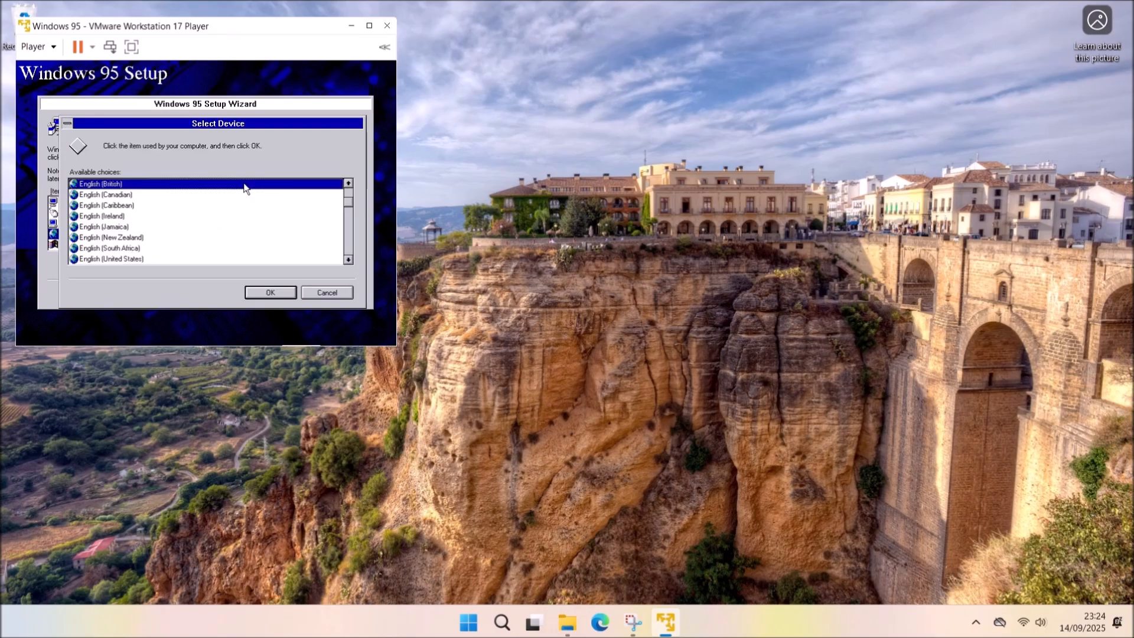
left_click(267, 292)
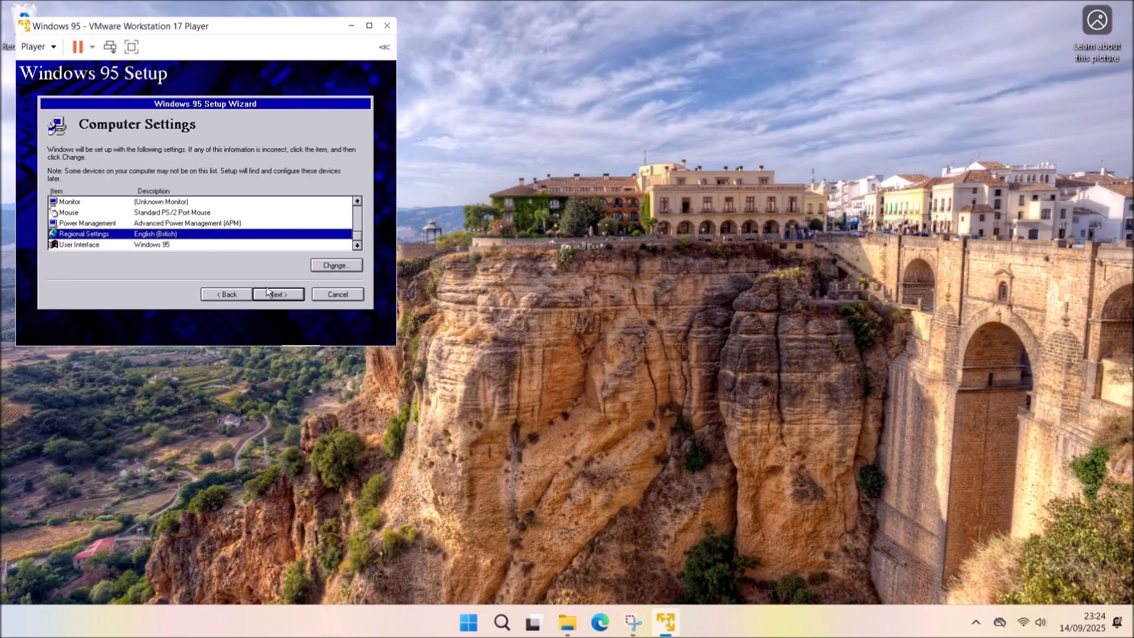
left_click(289, 294)
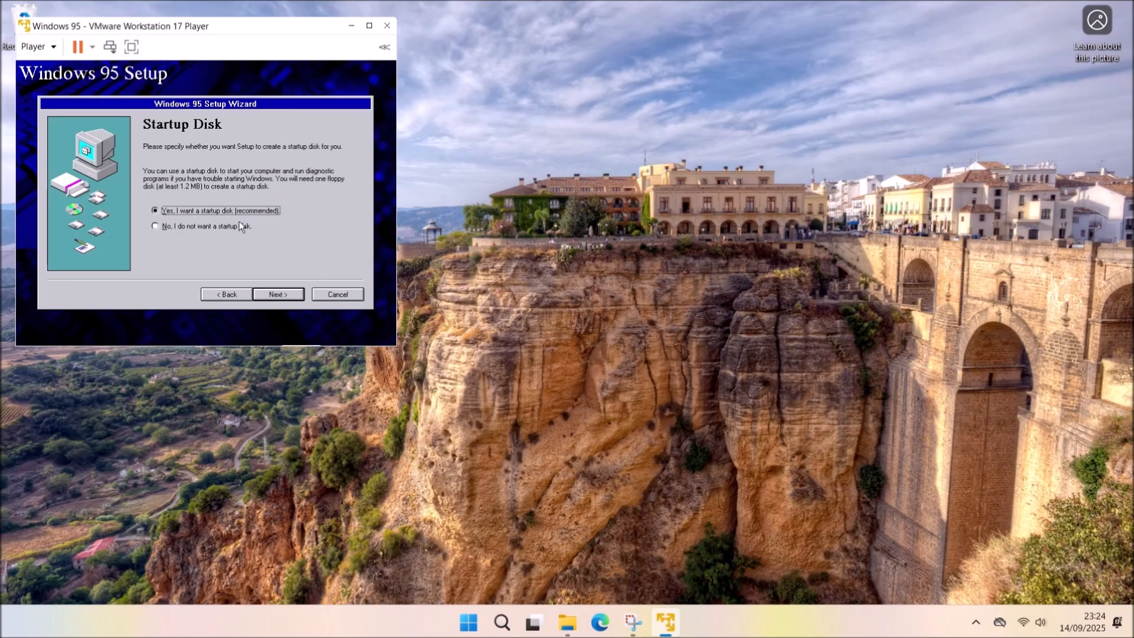
Skip the startup disk, copy the Windows 95 files and finish setup.
left_click(237, 223)
left_click(295, 296)
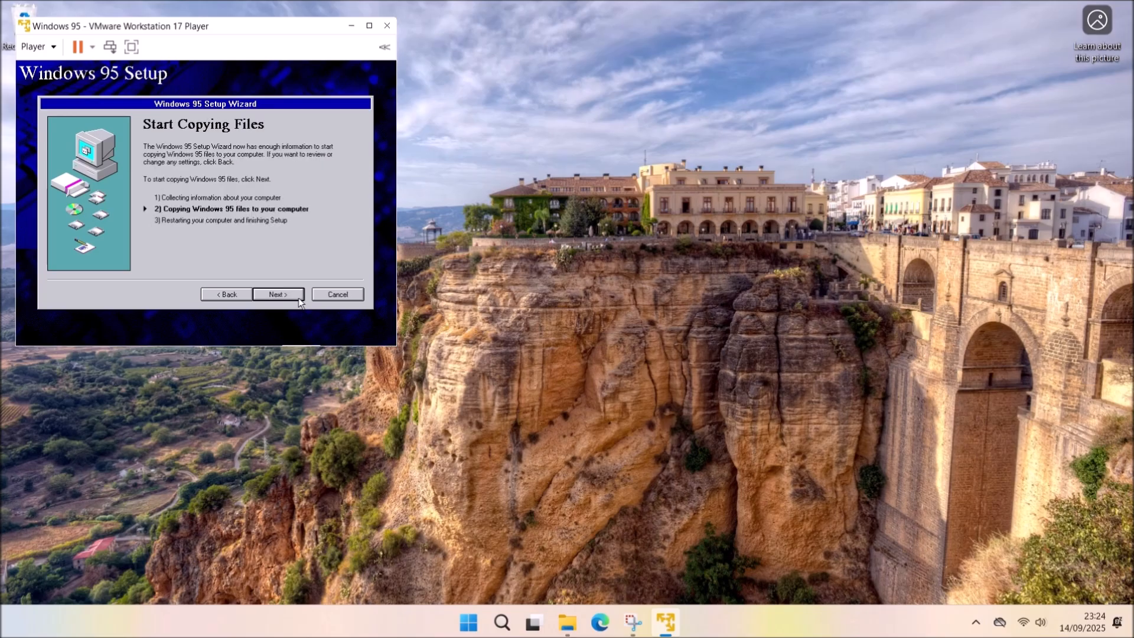
left_click(299, 298)
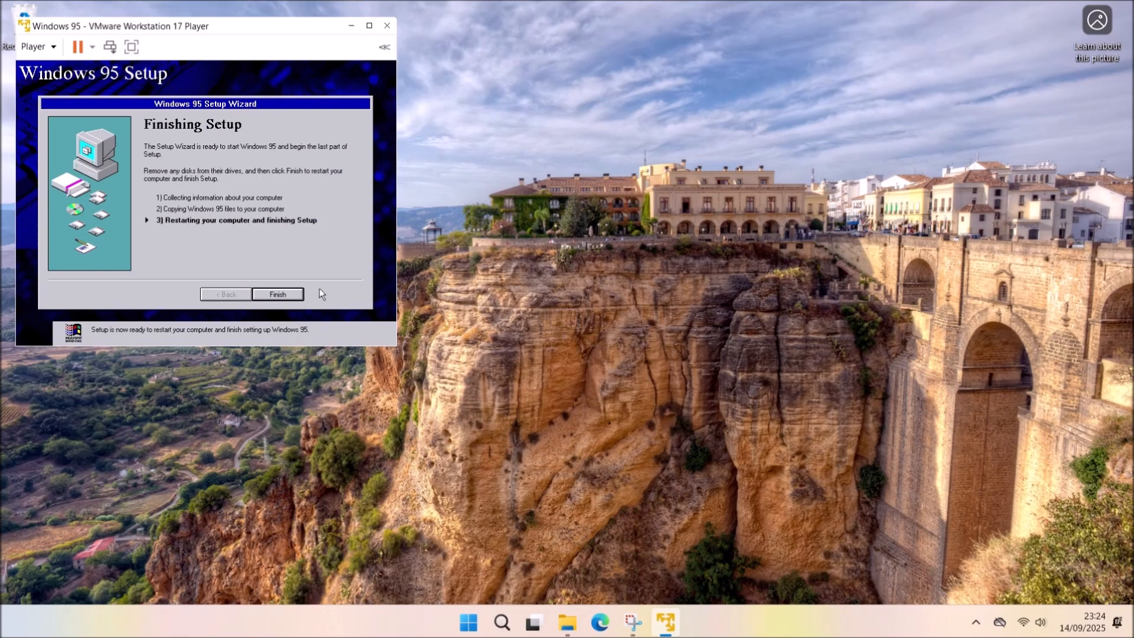
left_click(279, 294)
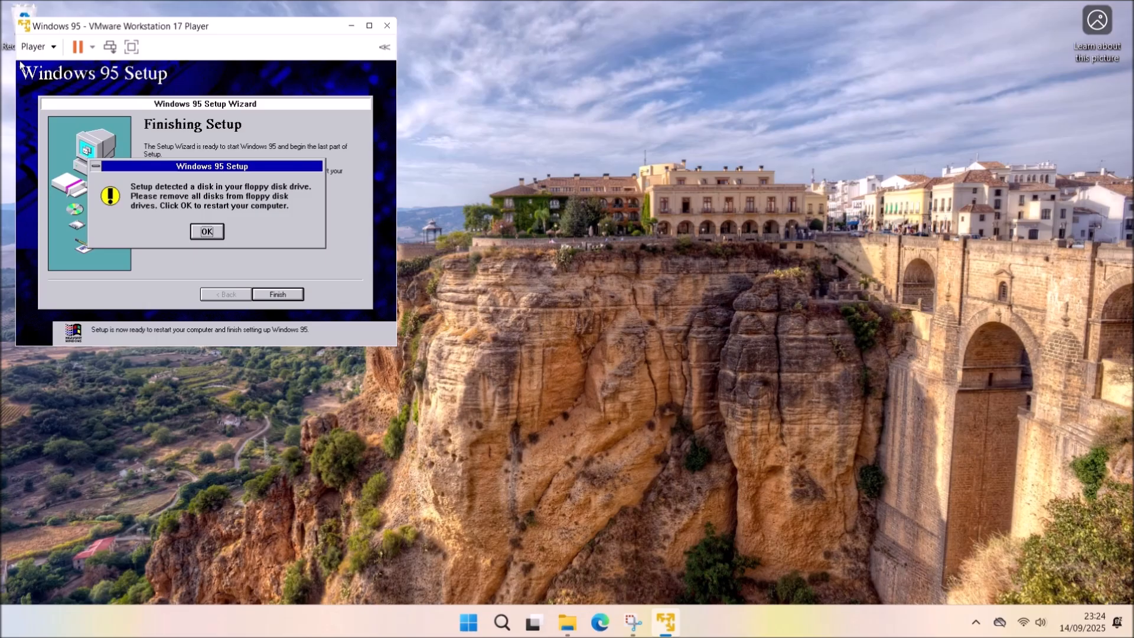
Disconnect the floppy image and stop it connecting at power on, then acknowledge the warning.
left_click(35, 47)
mouse_move(107, 104)
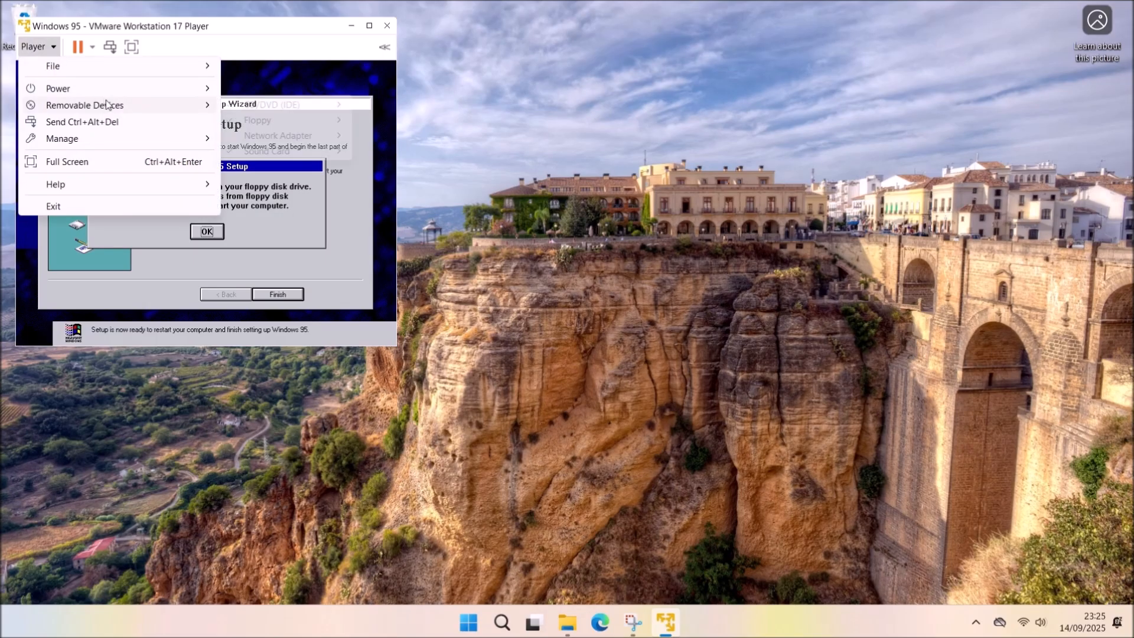
mouse_move(259, 120)
left_click(384, 140)
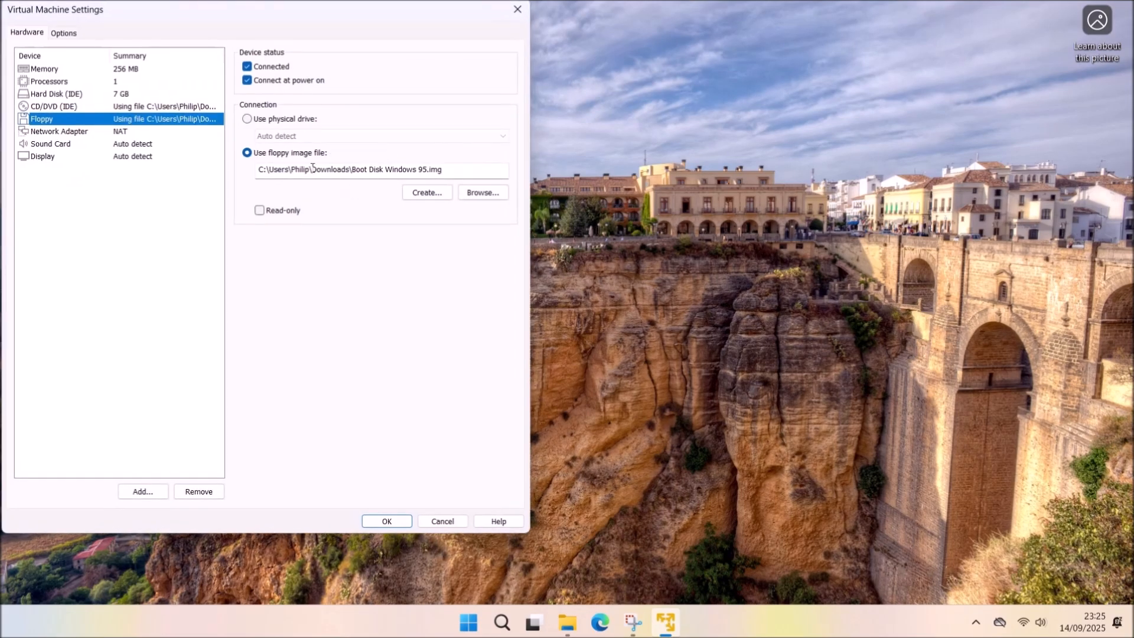
left_click(252, 71)
left_click(252, 77)
left_click(249, 68)
left_click(384, 525)
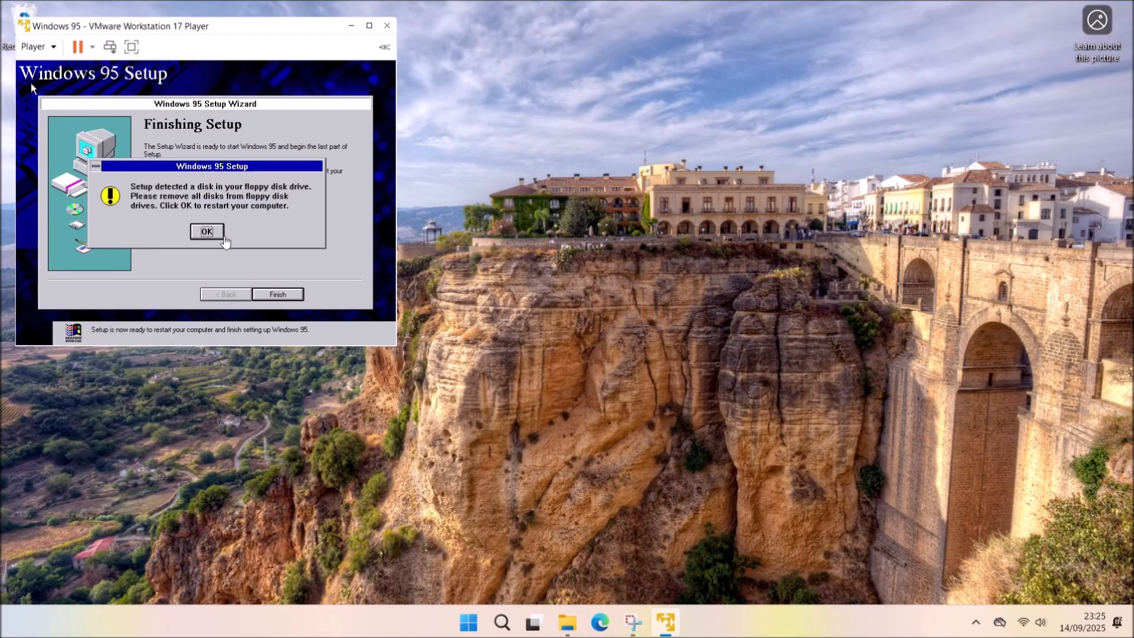
left_click(207, 230)
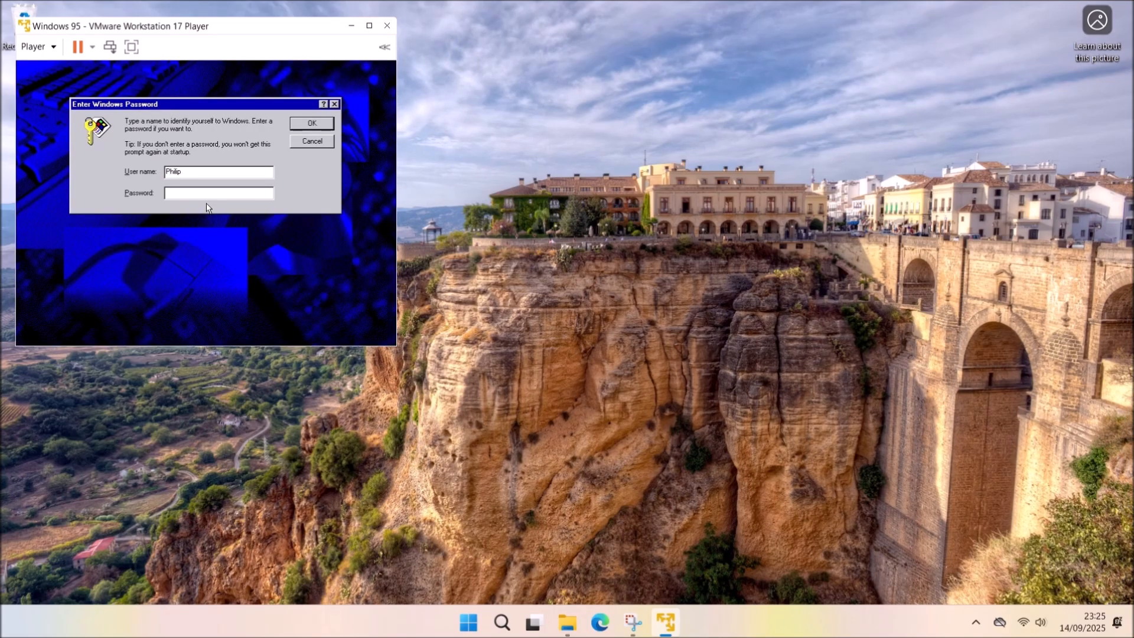
Log in without a password and decline future DHCP error messages.
left_click(312, 123)
left_click(290, 191)
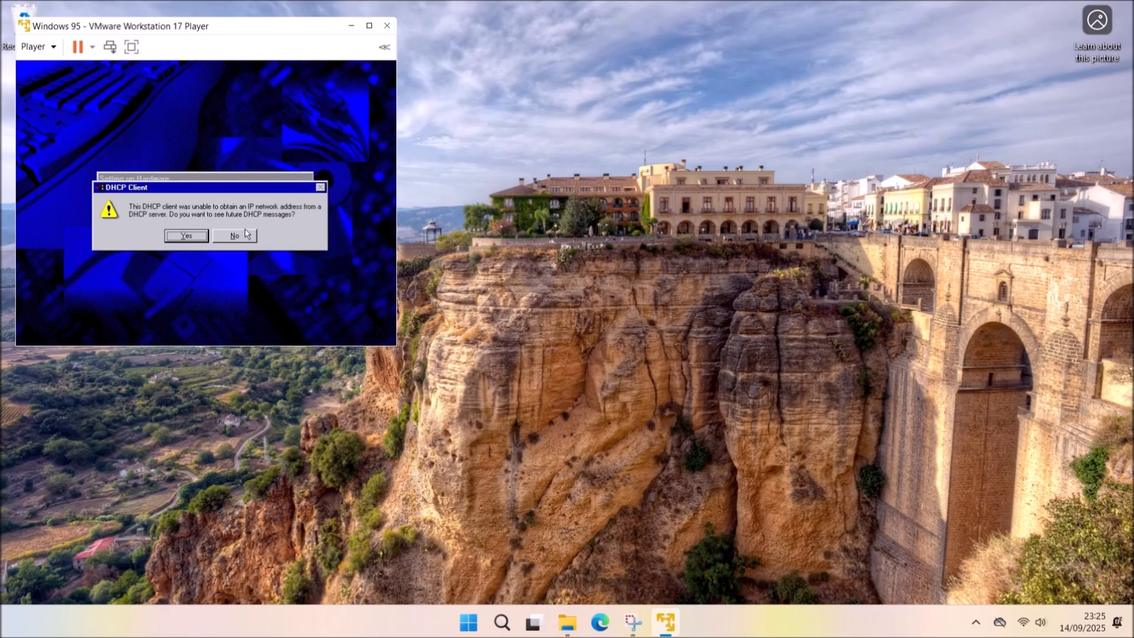
left_click(246, 235)
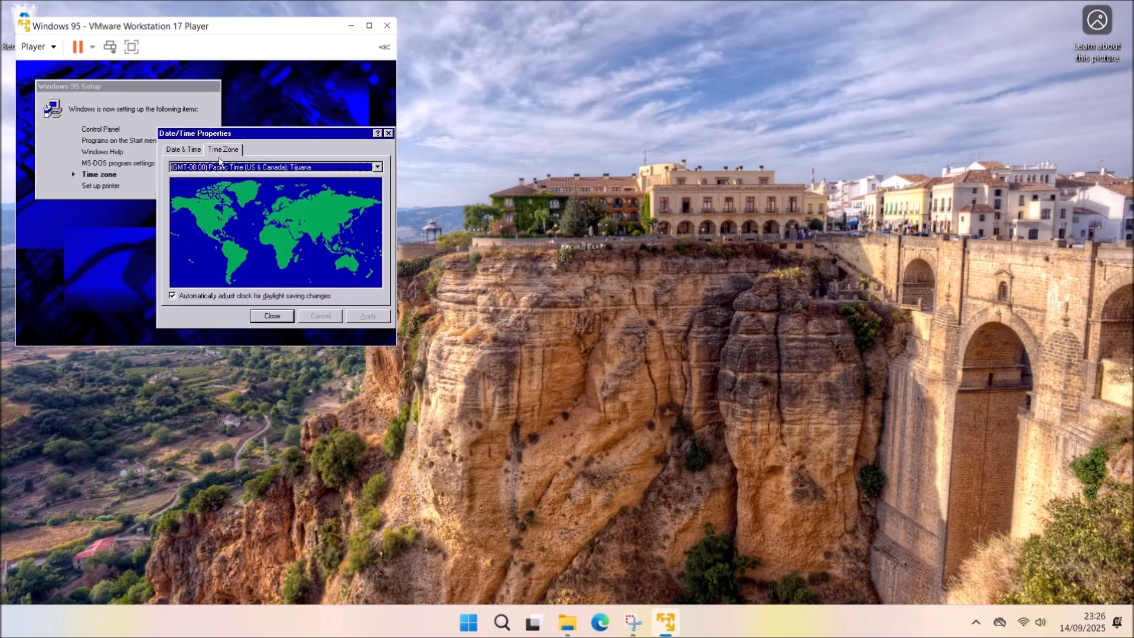
Set the time zone to GMT (Dublin, Edinburgh, London, Lisbon) and skip adding a printer.
left_click(221, 167)
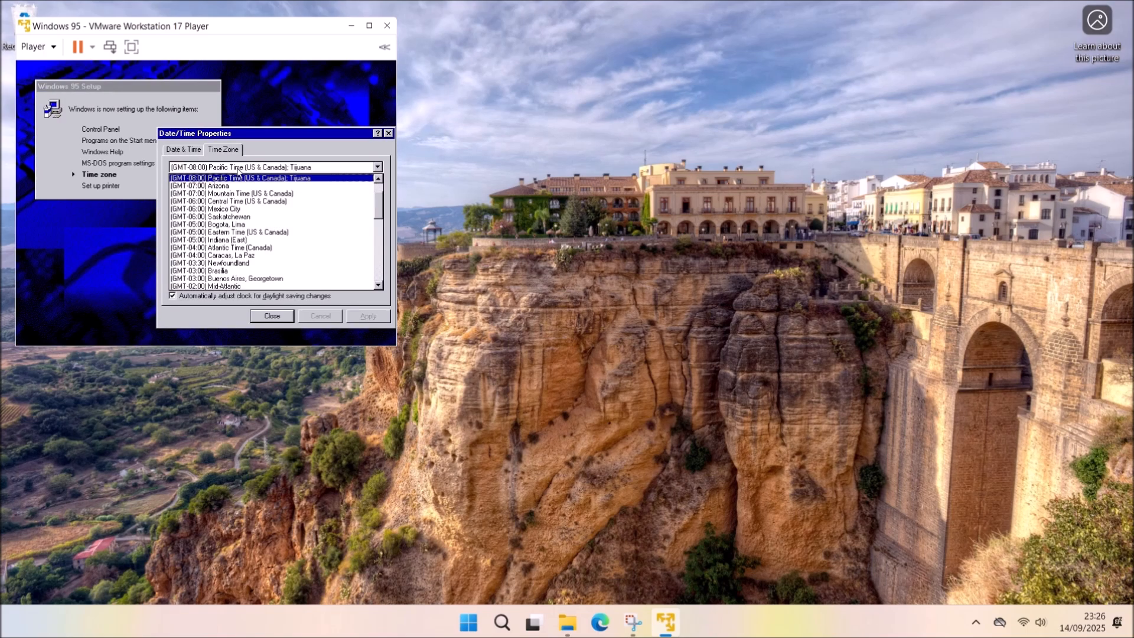
key("Down")
key("Down")
key("Down")
key("Up")
left_click(243, 296)
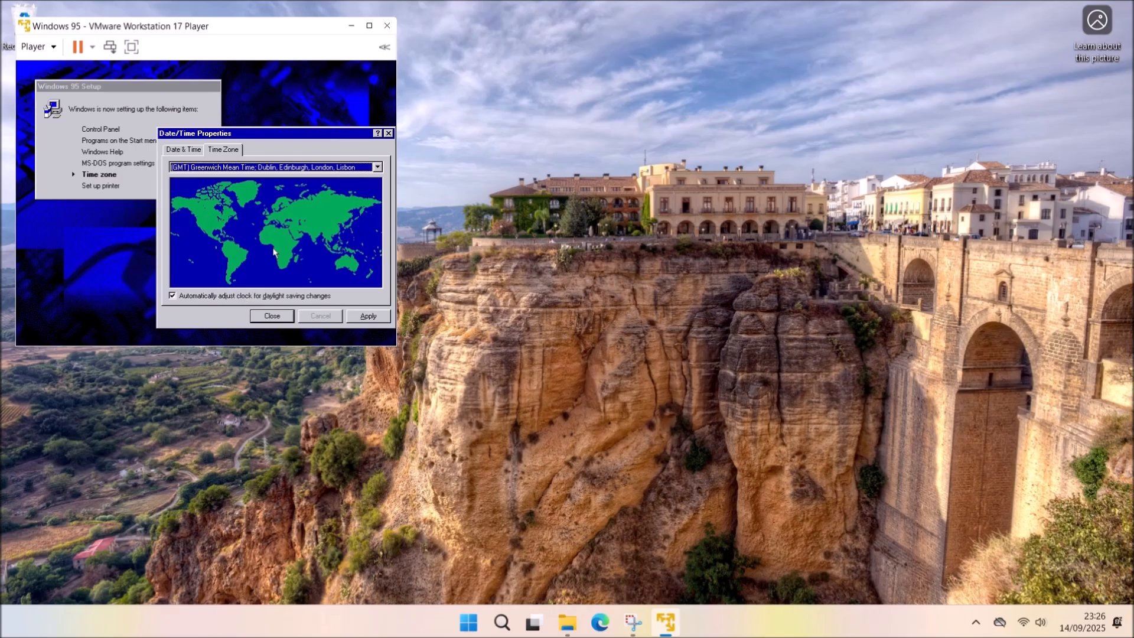
left_click(358, 317)
left_click(257, 316)
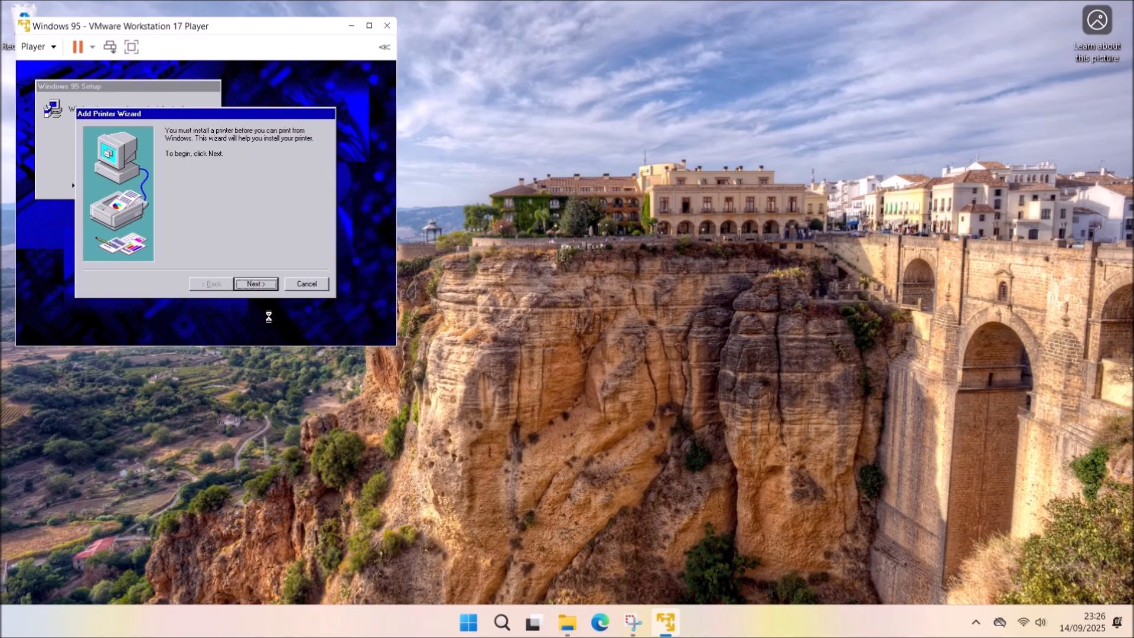
left_click(322, 286)
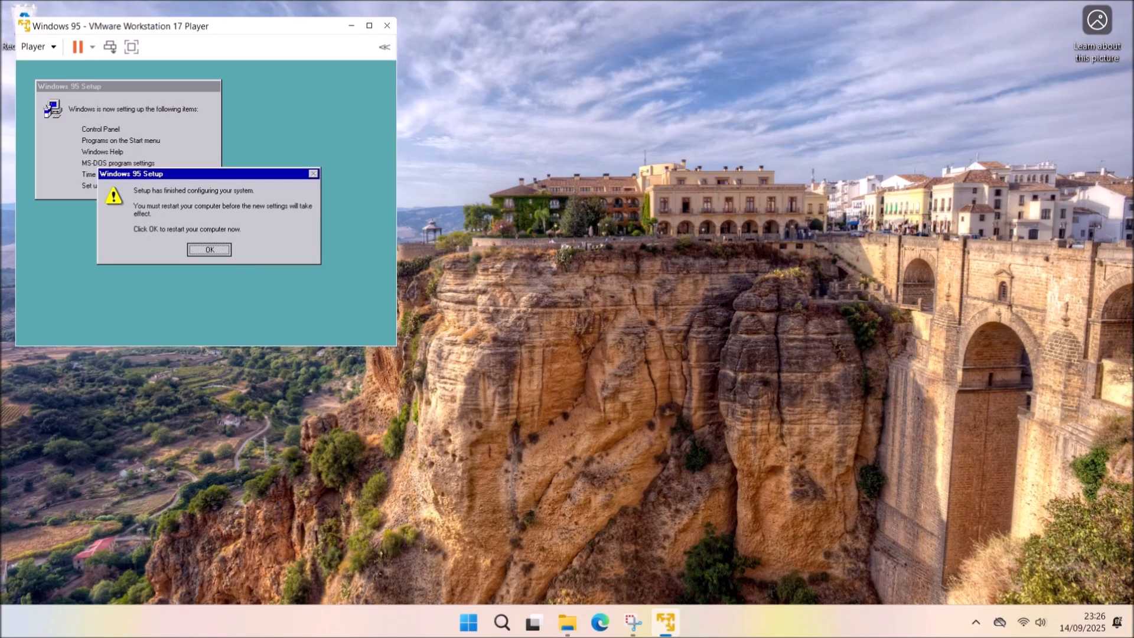
Restart, dismiss the network password prompt and start installing the IE 4.0 components.
key("Return")
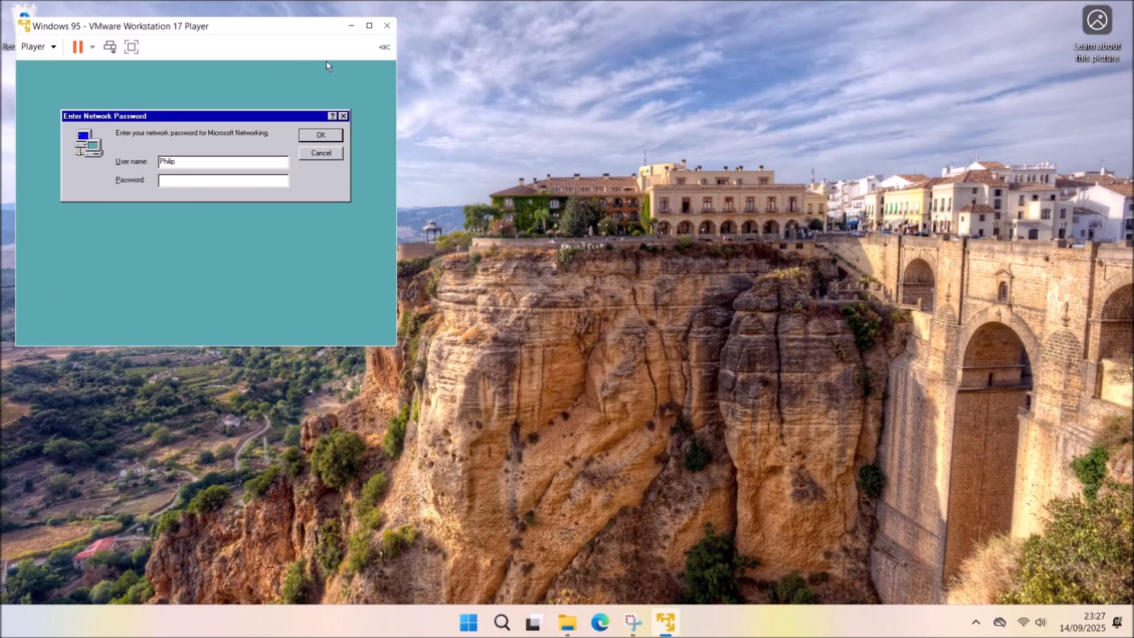
key("Return")
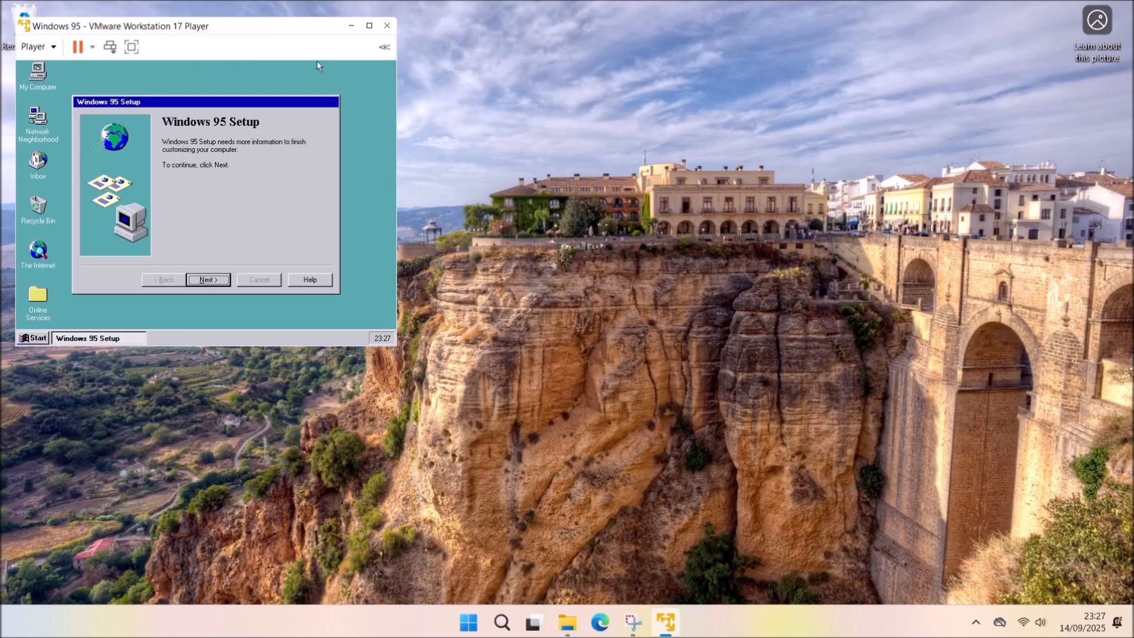
left_click(162, 366)
left_click(182, 337)
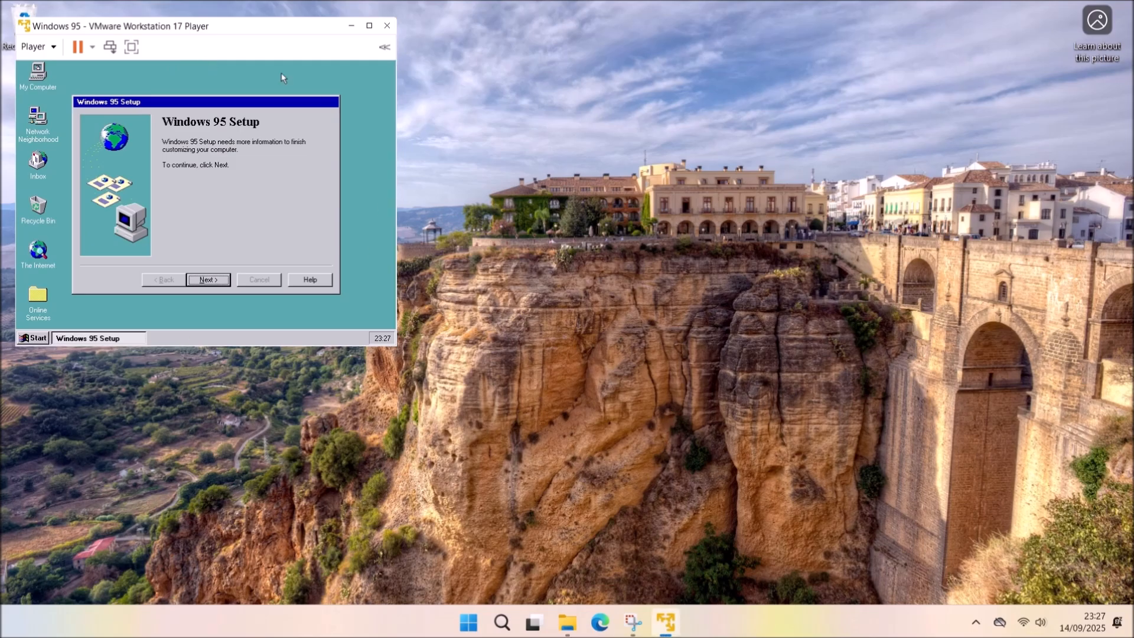
left_click(208, 280)
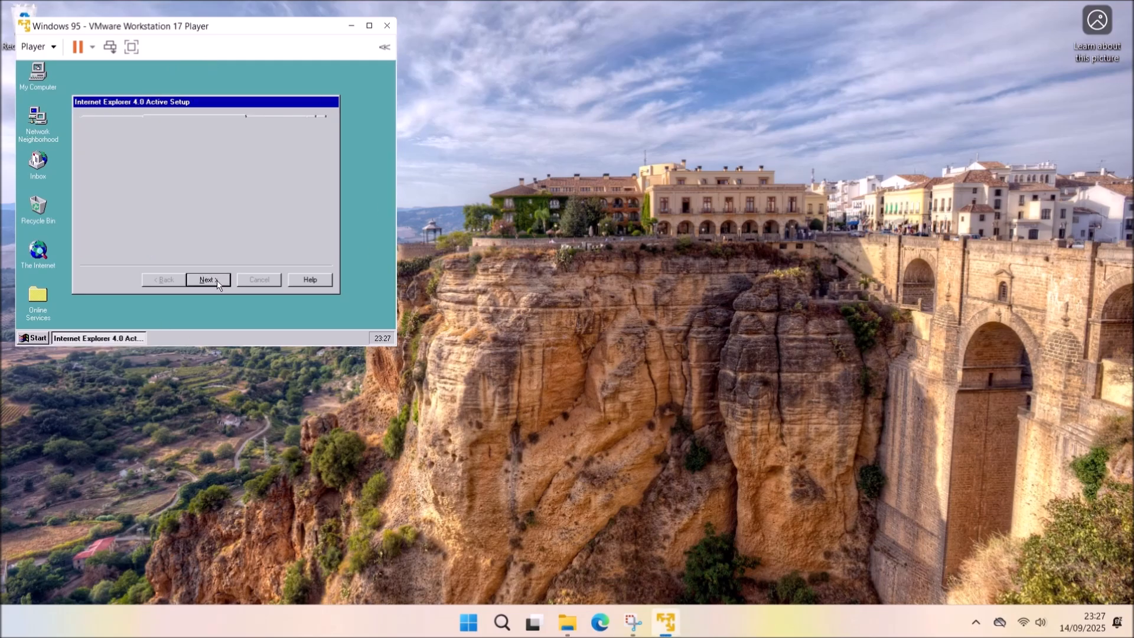
left_click(219, 284)
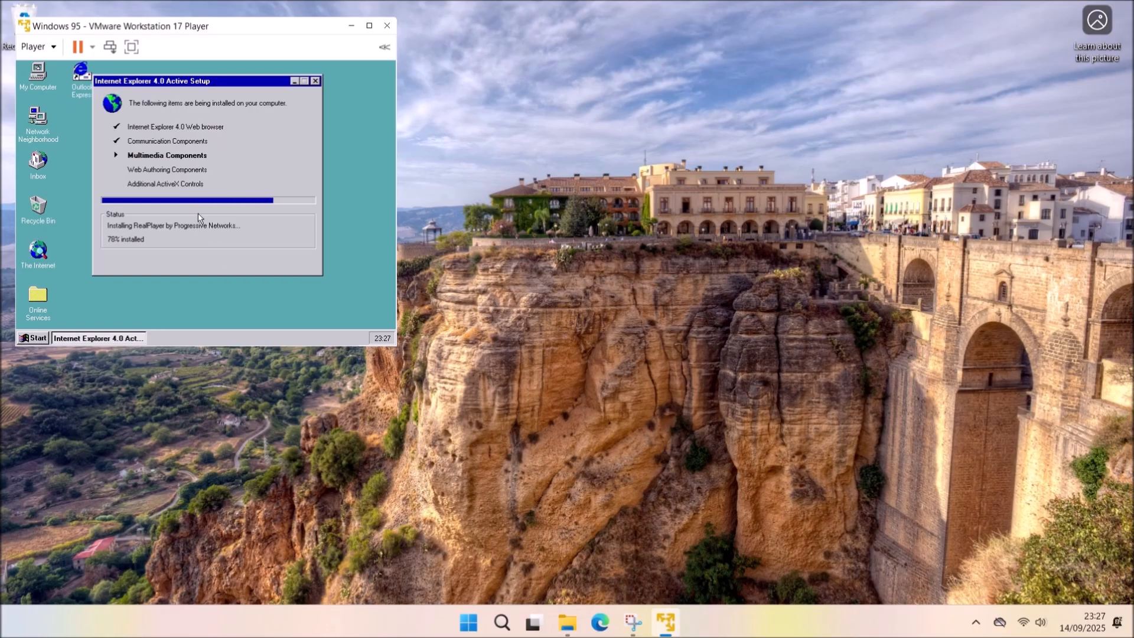
End the hung R32msie4 task via Send Ctrl+Alt+Del, then close the channel bar.
left_click(46, 52)
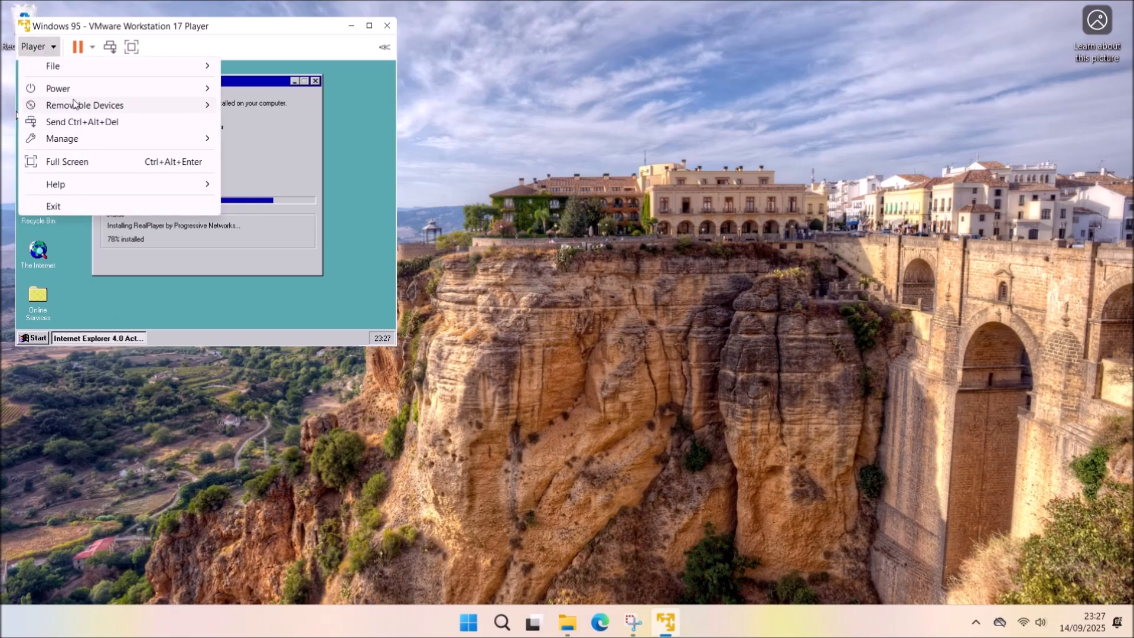
left_click(81, 121)
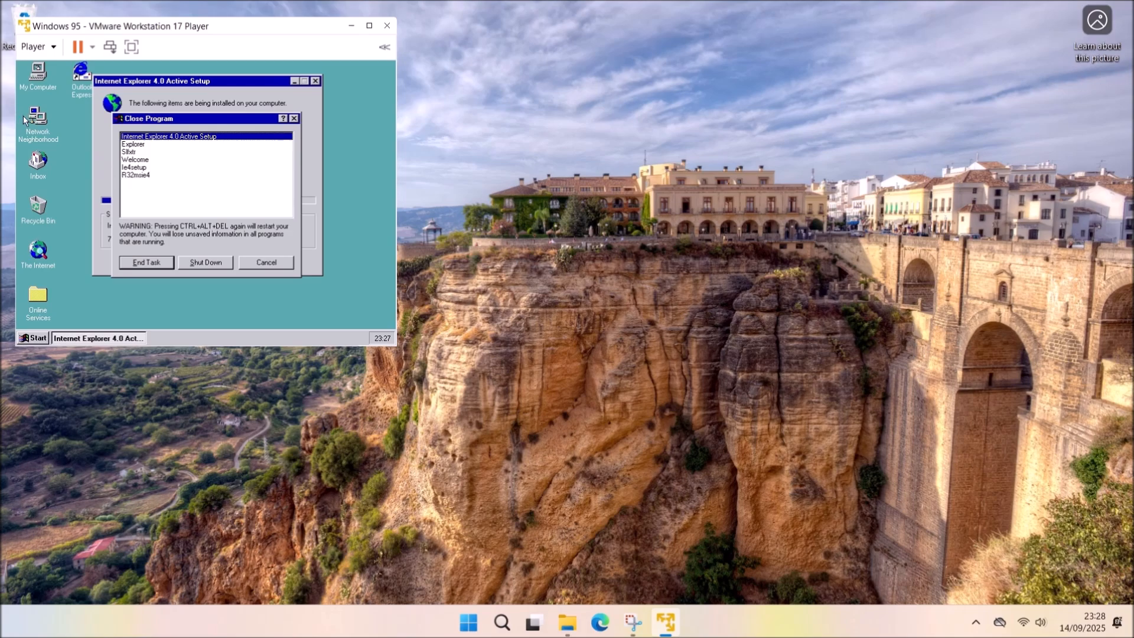
left_click(136, 176)
left_click(146, 263)
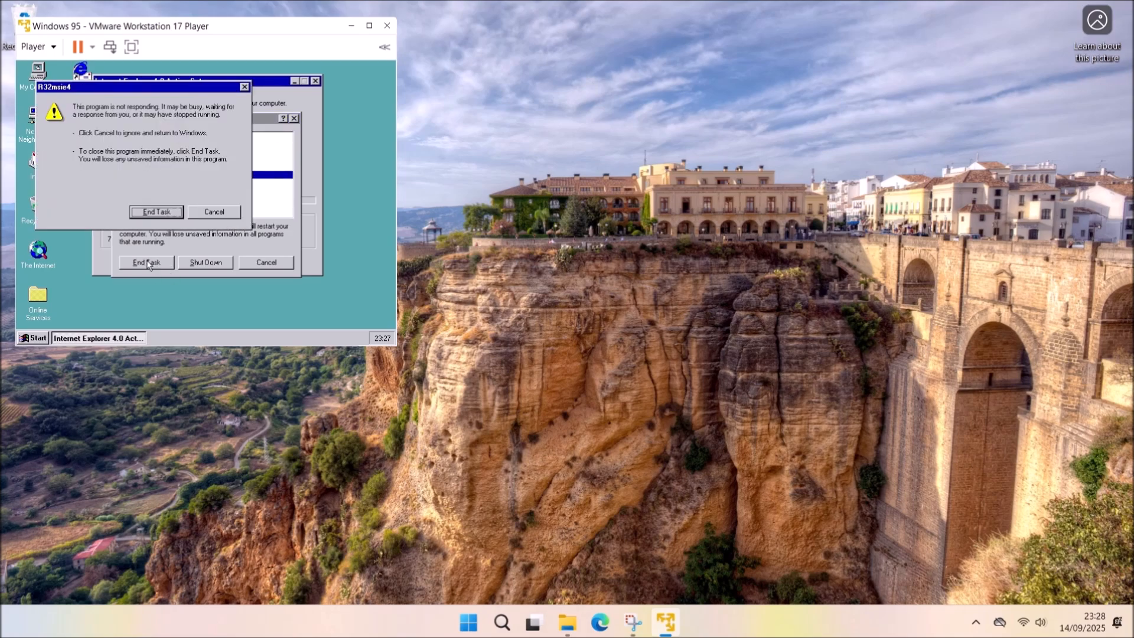
left_click(156, 213)
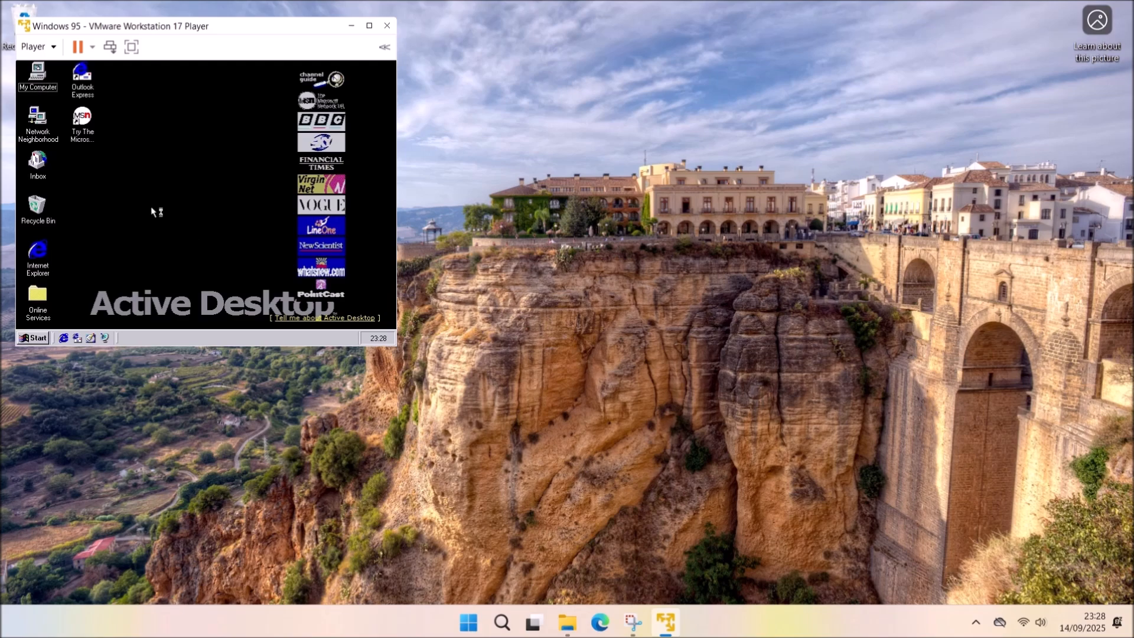
mouse_move(357, 81)
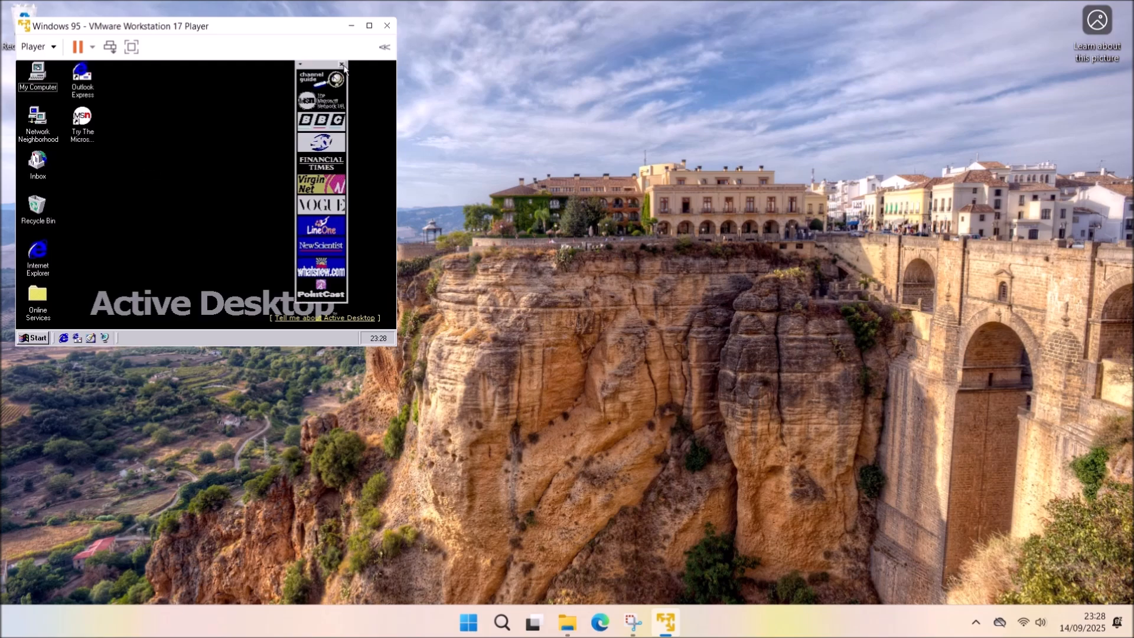
left_click(342, 65)
Uncheck 'View my Active Desktop as a web page' in Display Properties, declining the wallpaper prompt.
right_click(160, 205)
left_click(185, 307)
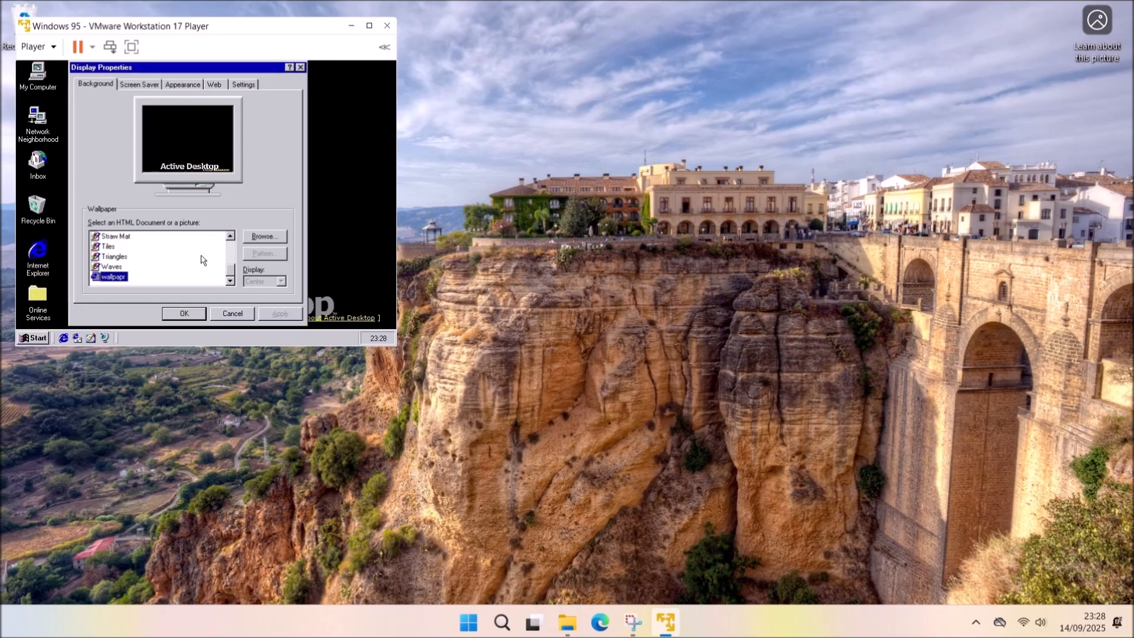
left_click(213, 85)
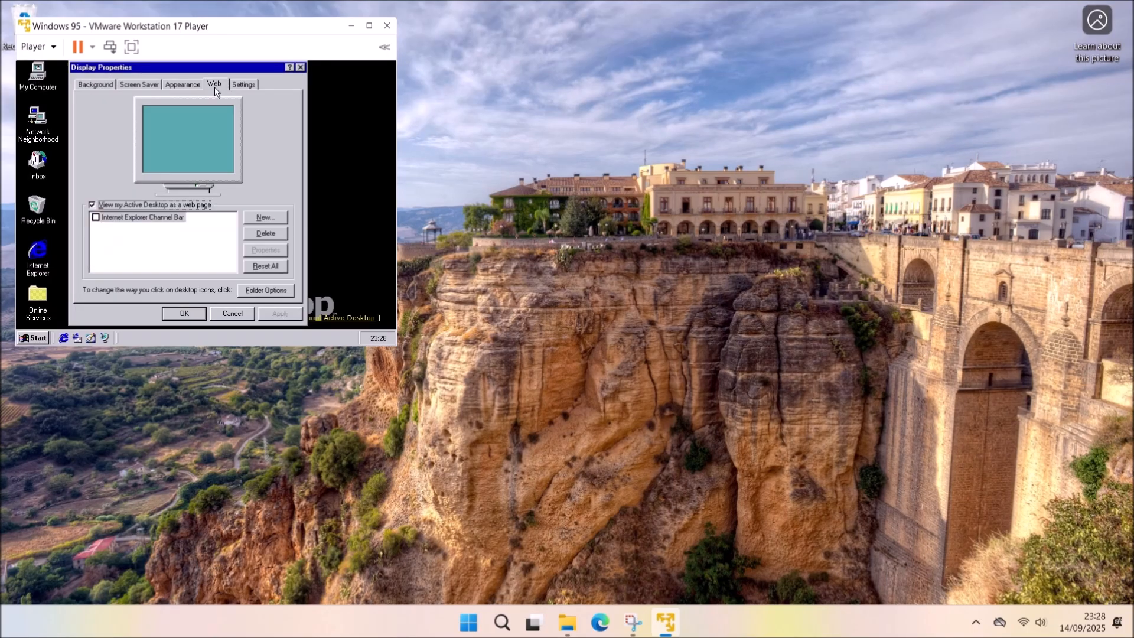
left_click(101, 205)
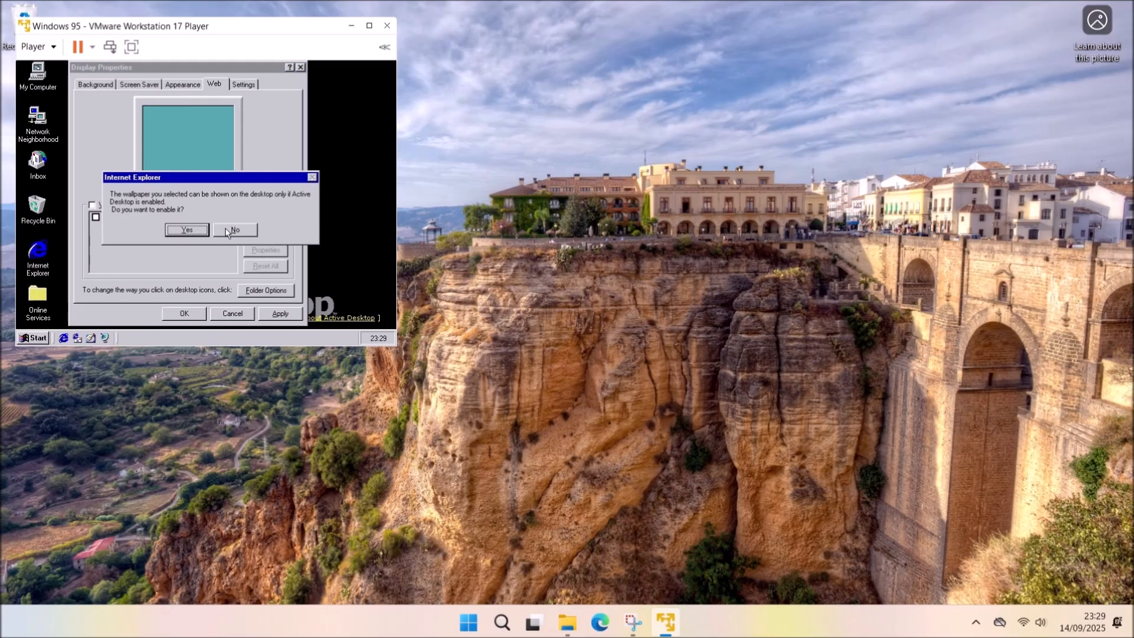
left_click(228, 230)
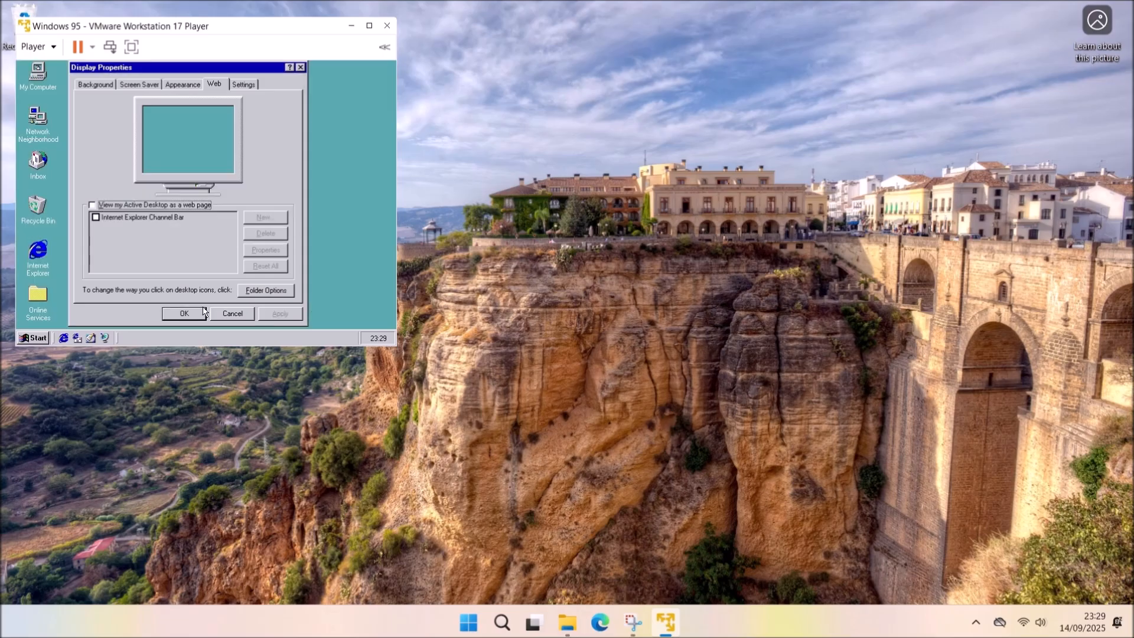
left_click(199, 311)
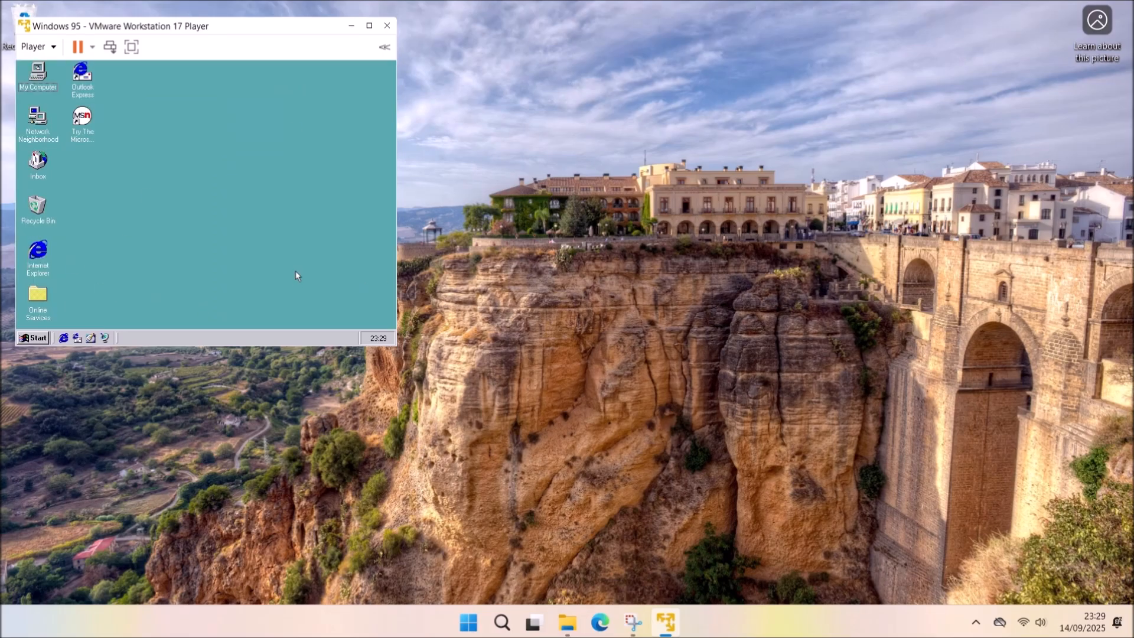
Shut down Windows 95 from the Start menu.
left_click(34, 338)
left_click(62, 318)
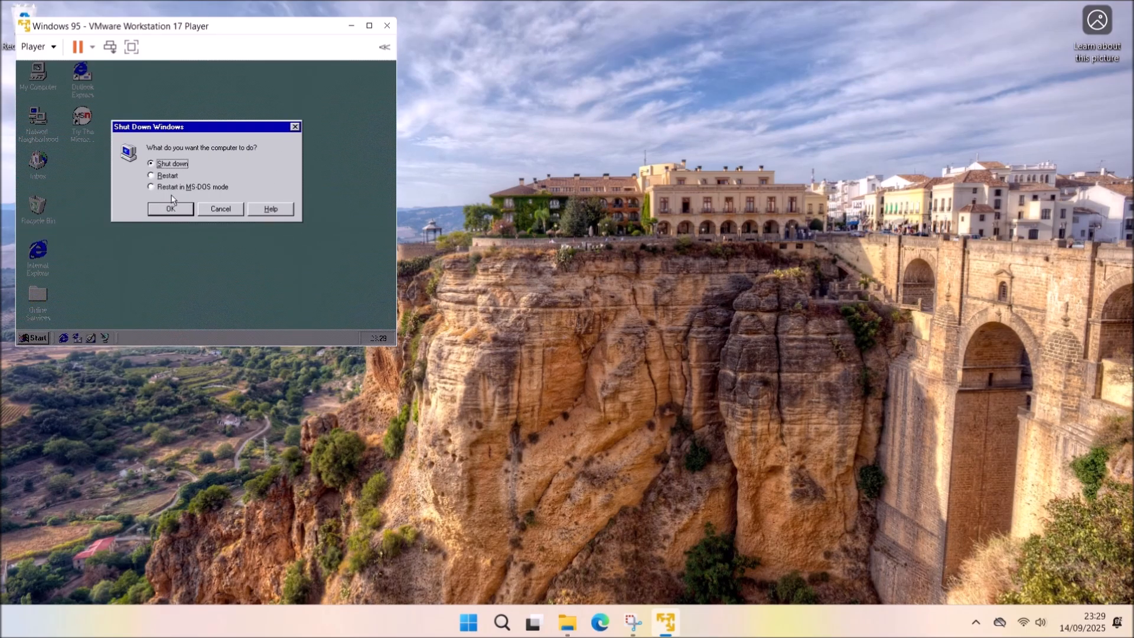
left_click(170, 209)
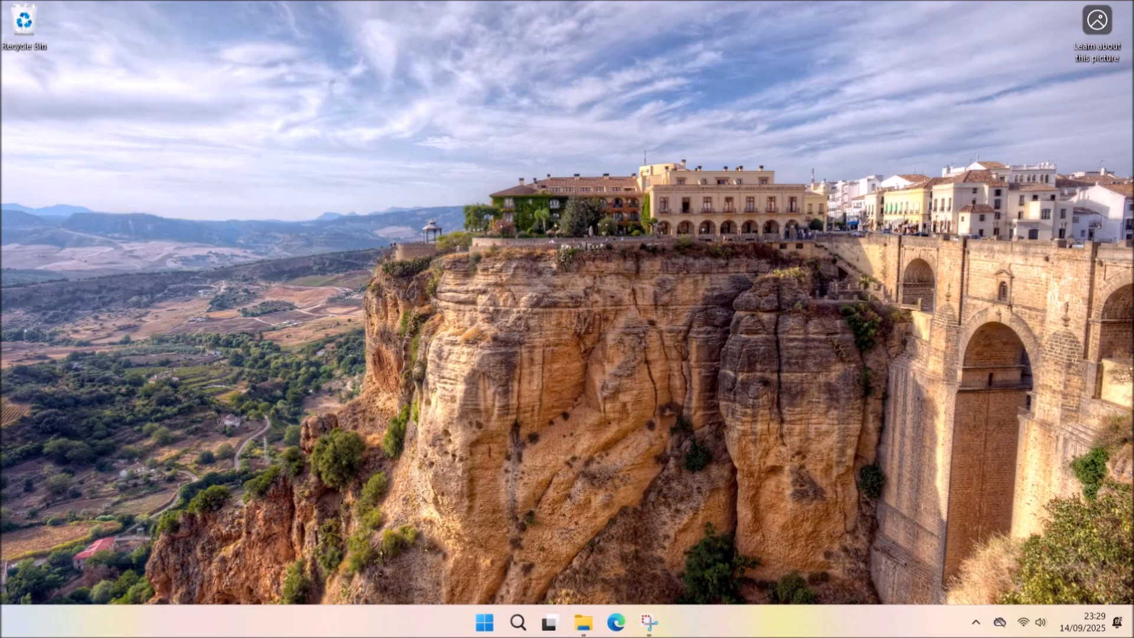
Duplicate the Windows 95 folder in Virtual Machines as 'Windows 95 - Copy'.
mouse_move(583, 621)
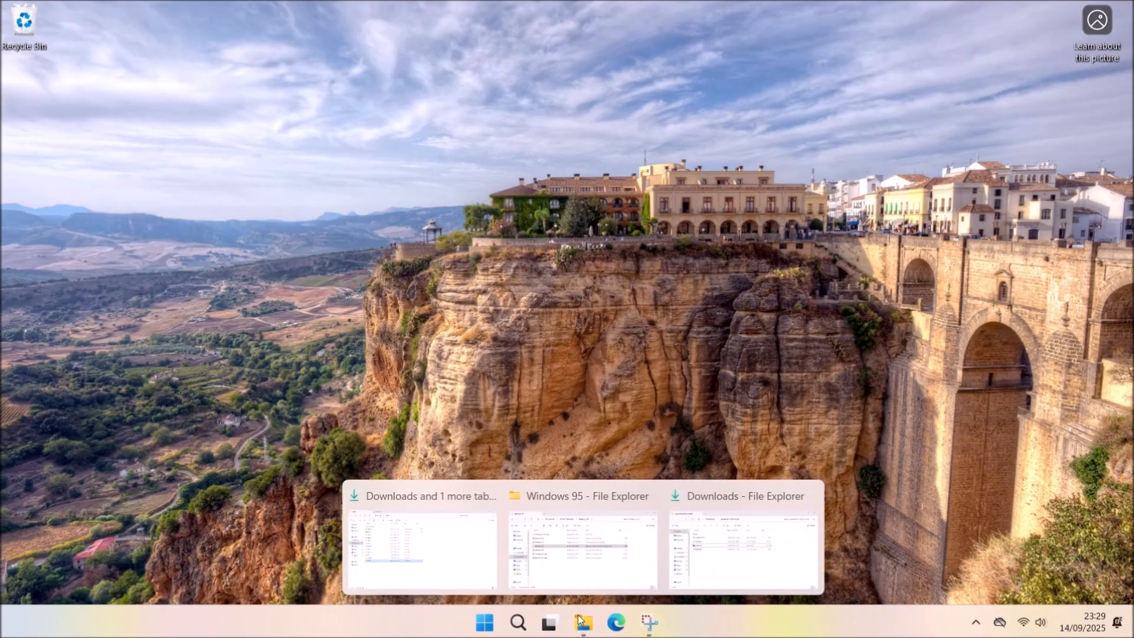
left_click(621, 562)
left_click(522, 156)
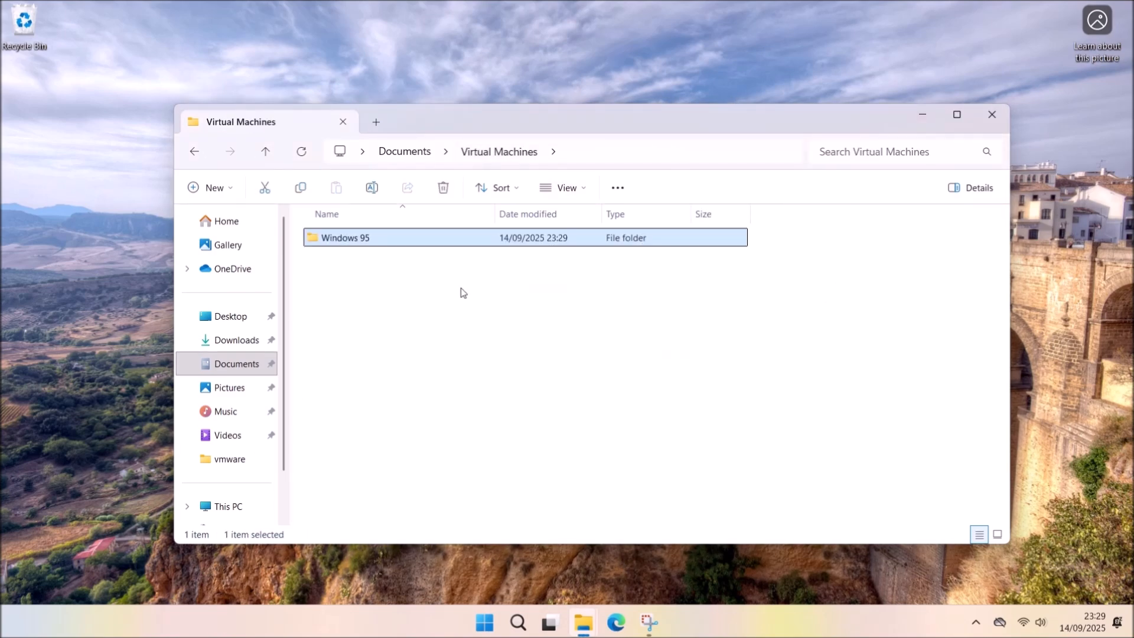
key("ctrl+c")
key("ctrl+v")
left_click(353, 271)
Pin VMware Workstation 17 Player to Start and launch it from the pinned apps.
left_click(484, 621)
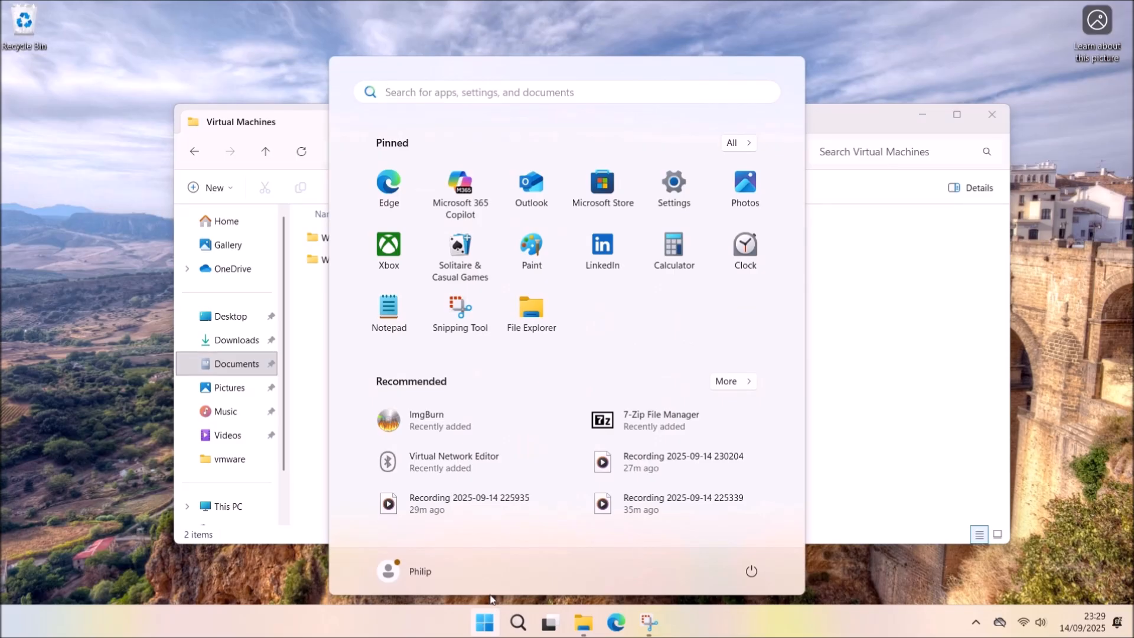
left_click(737, 144)
scroll(665, 324, "down", 10)
scroll(590, 349, "down", 2)
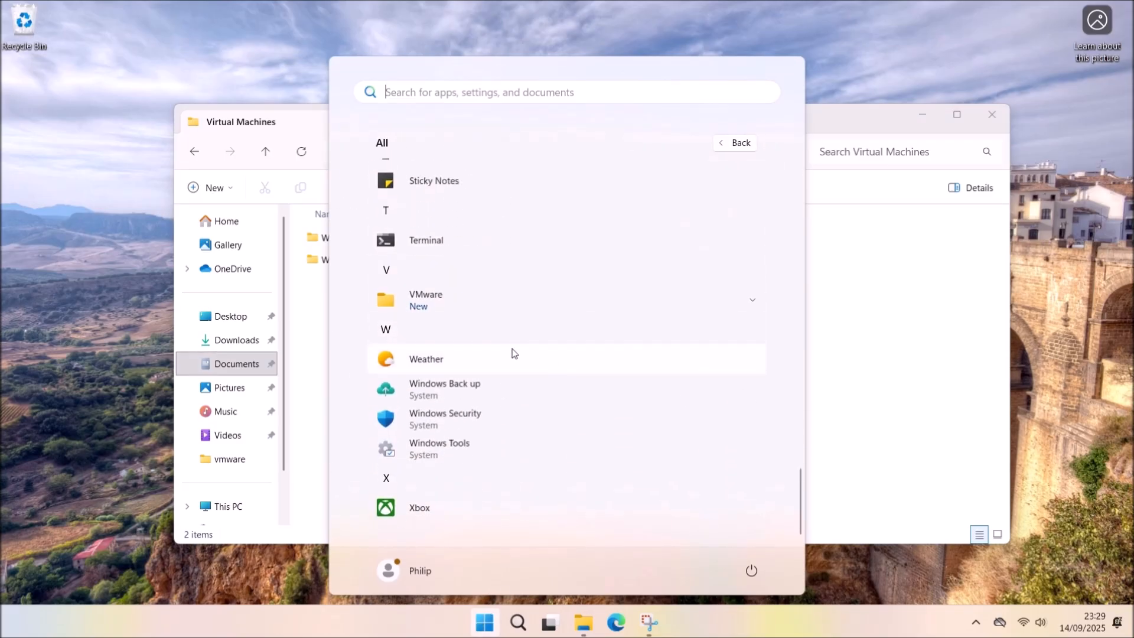
left_click(509, 301)
right_click(495, 391)
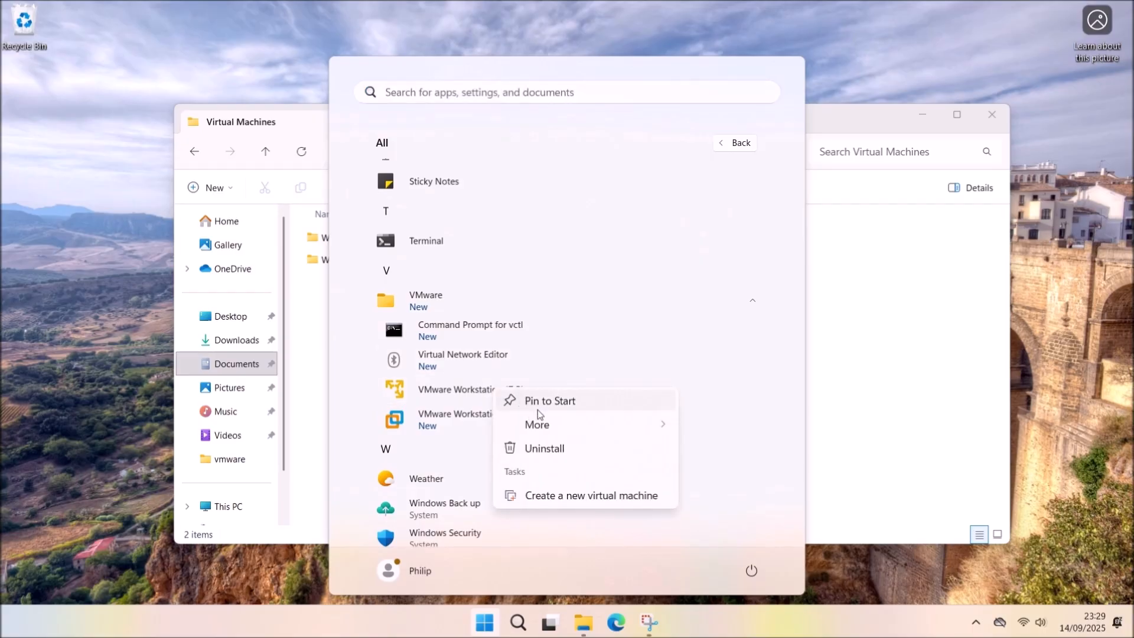
key("Escape")
left_click(491, 619)
left_click(490, 619)
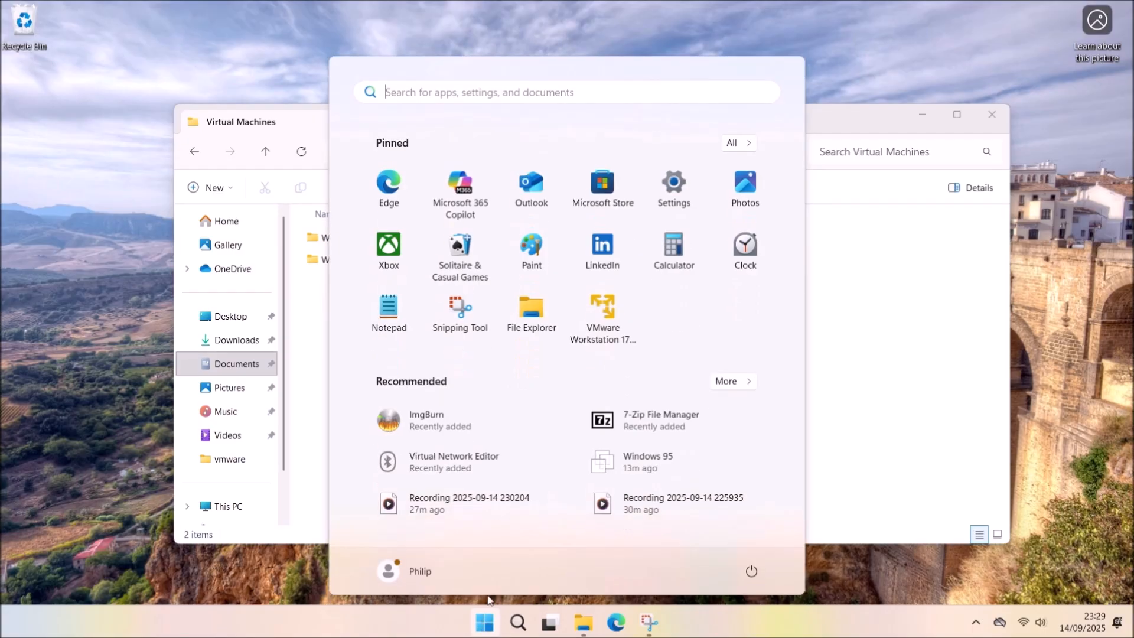
left_click(585, 331)
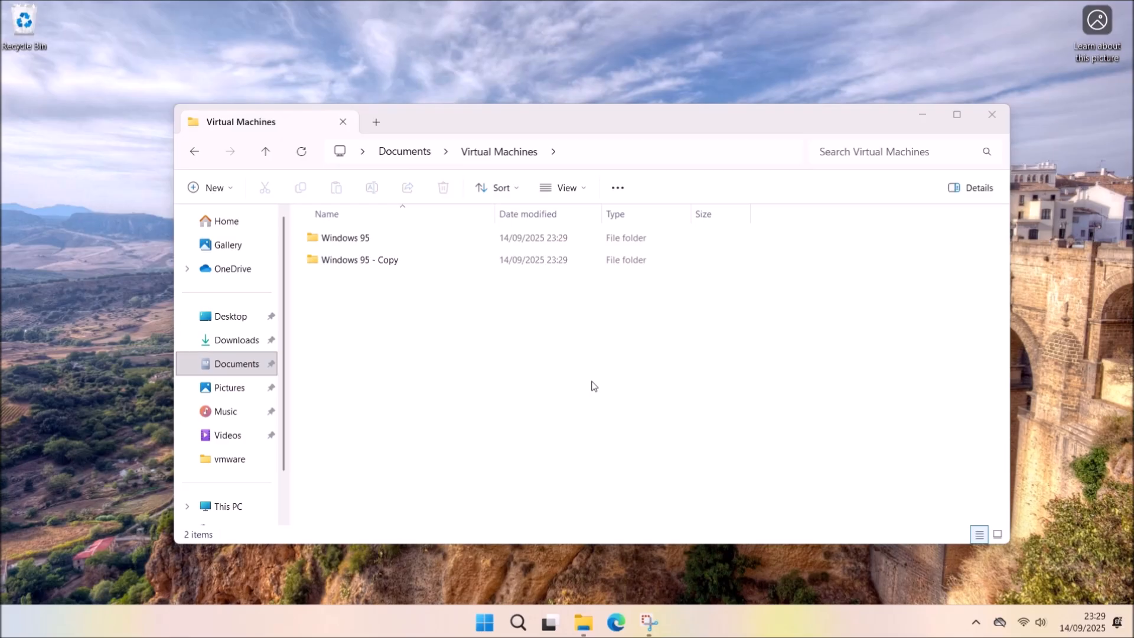
Power on the Windows 95 VM, skip the network password, and close the Channel Bar permanently.
left_click(162, 113)
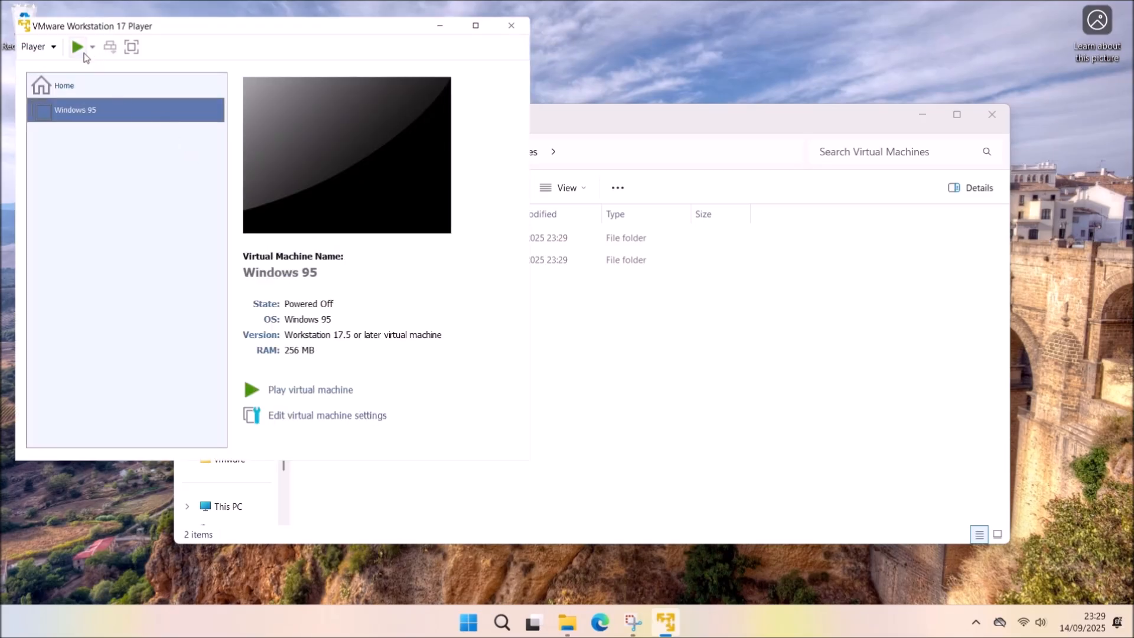
left_click(327, 390)
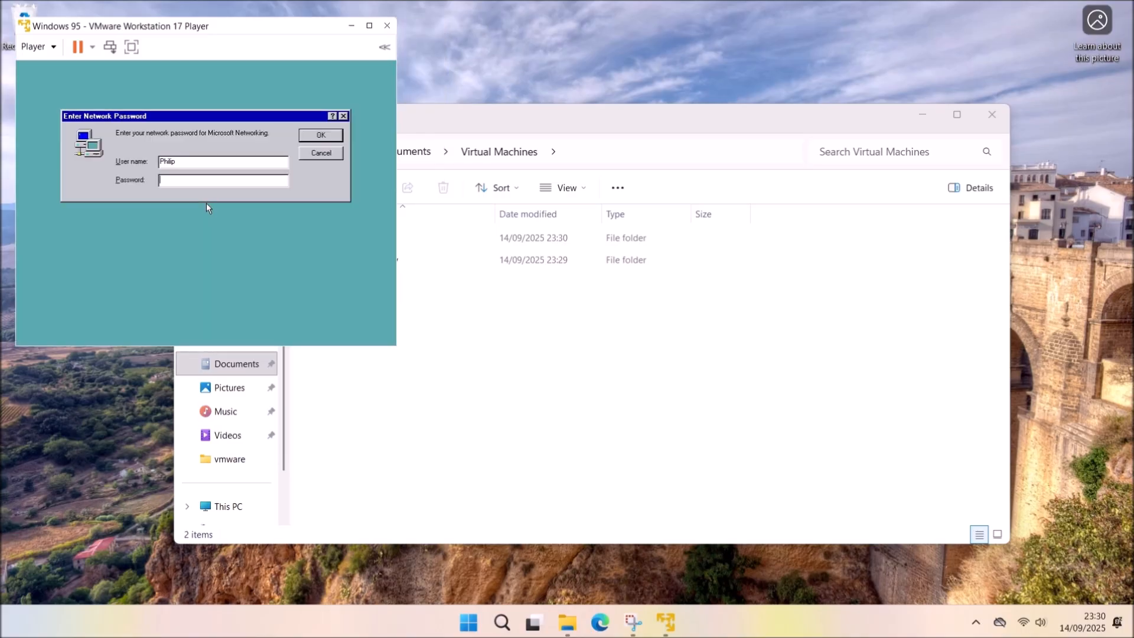
left_click(309, 219)
left_click(321, 135)
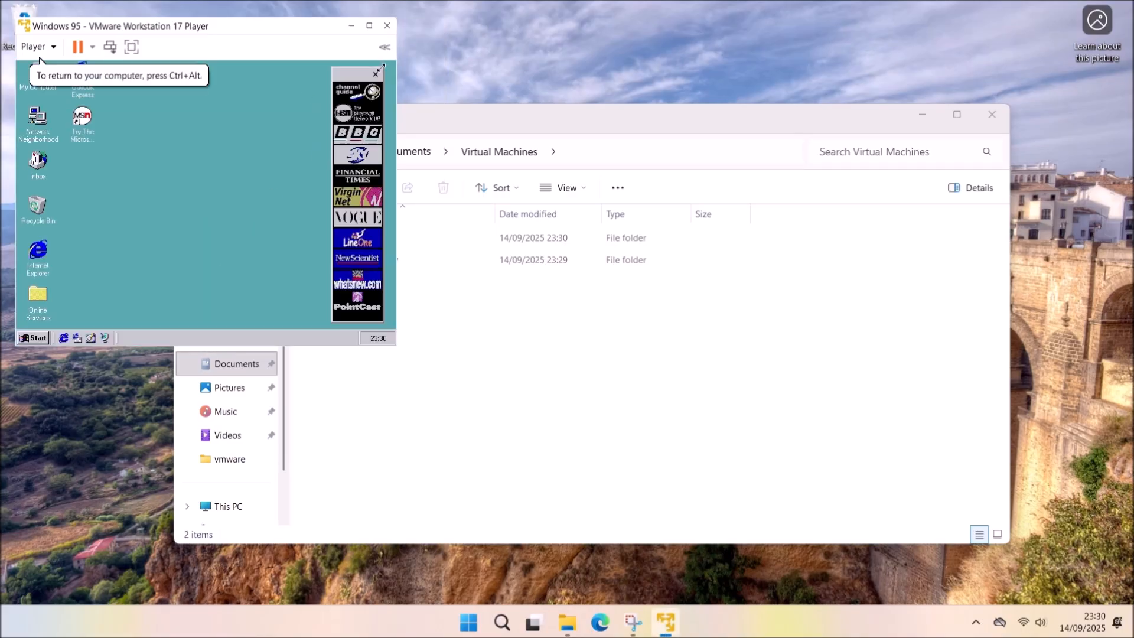
left_click(376, 73)
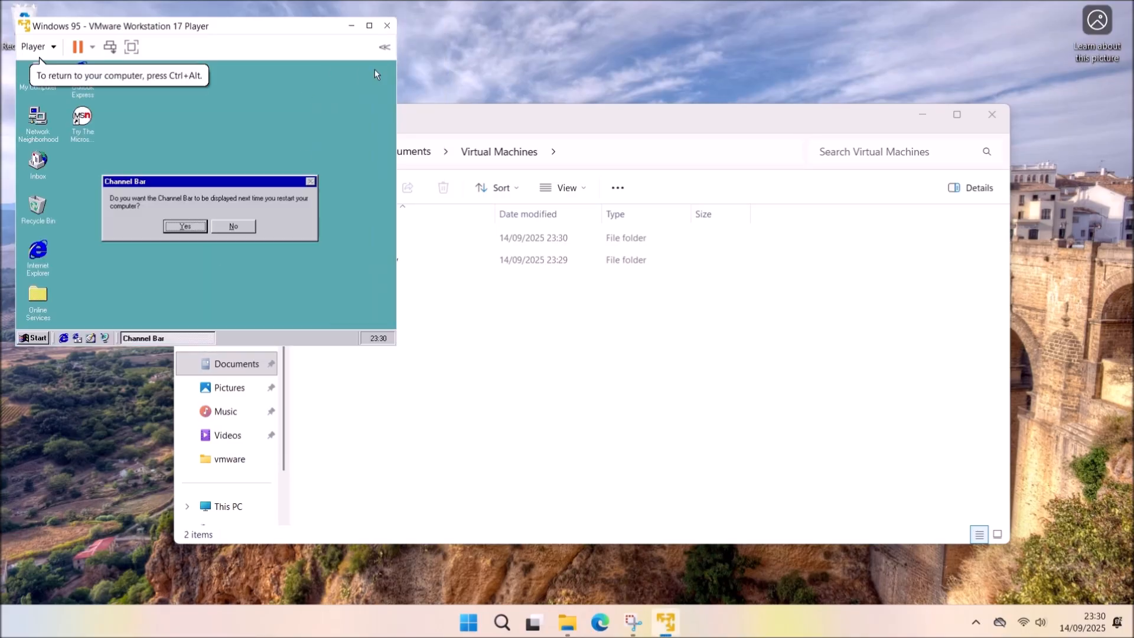
left_click(243, 226)
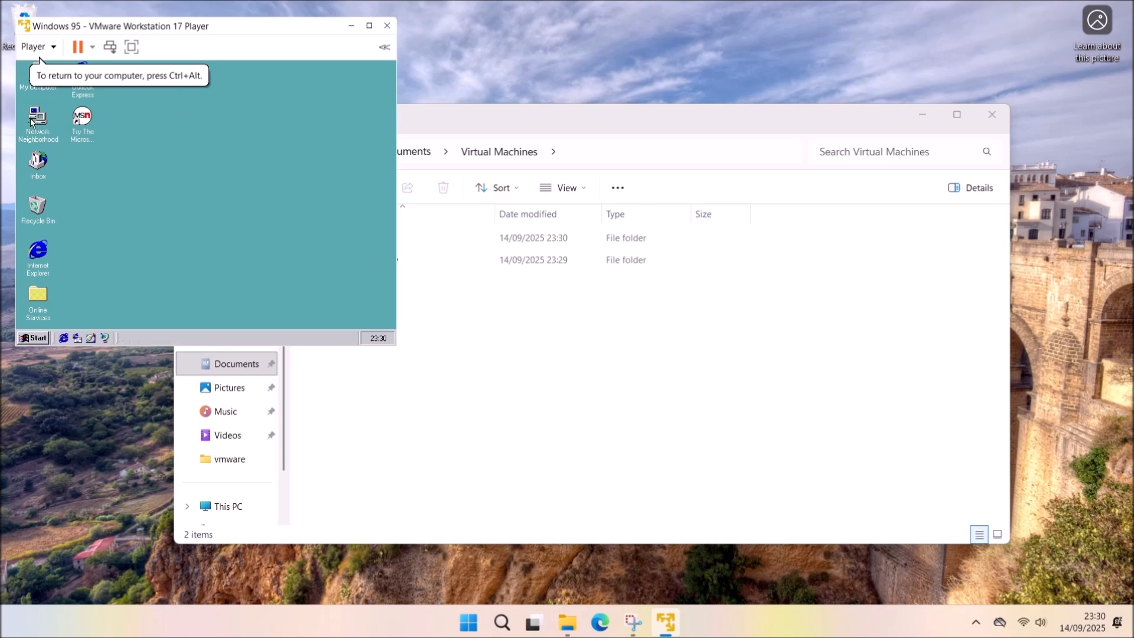
right_click(51, 91)
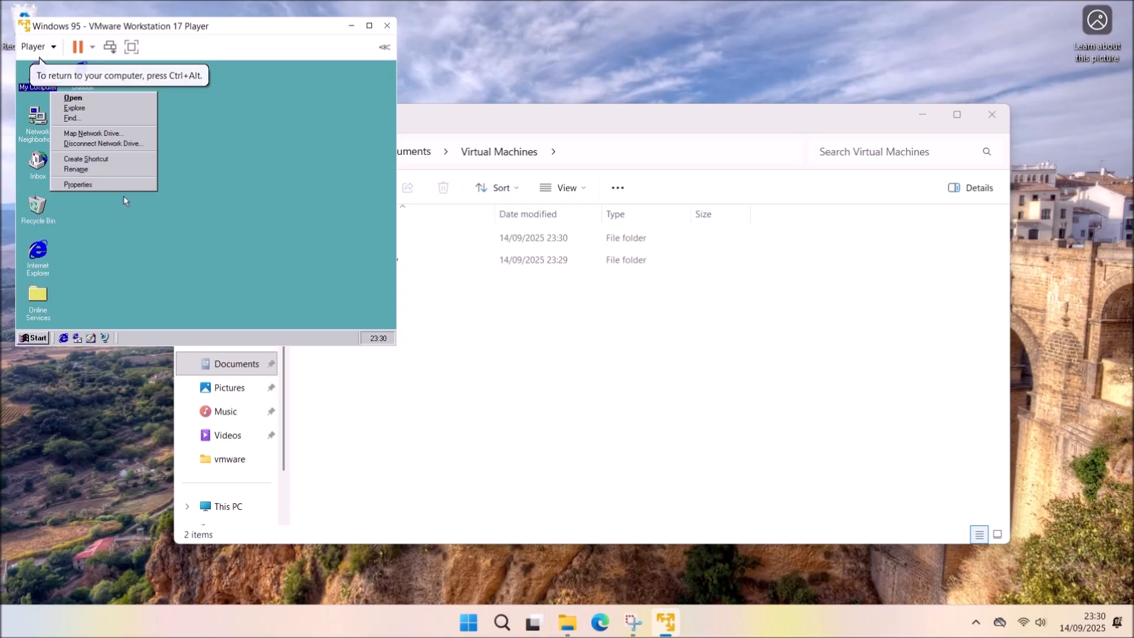
left_click(124, 187)
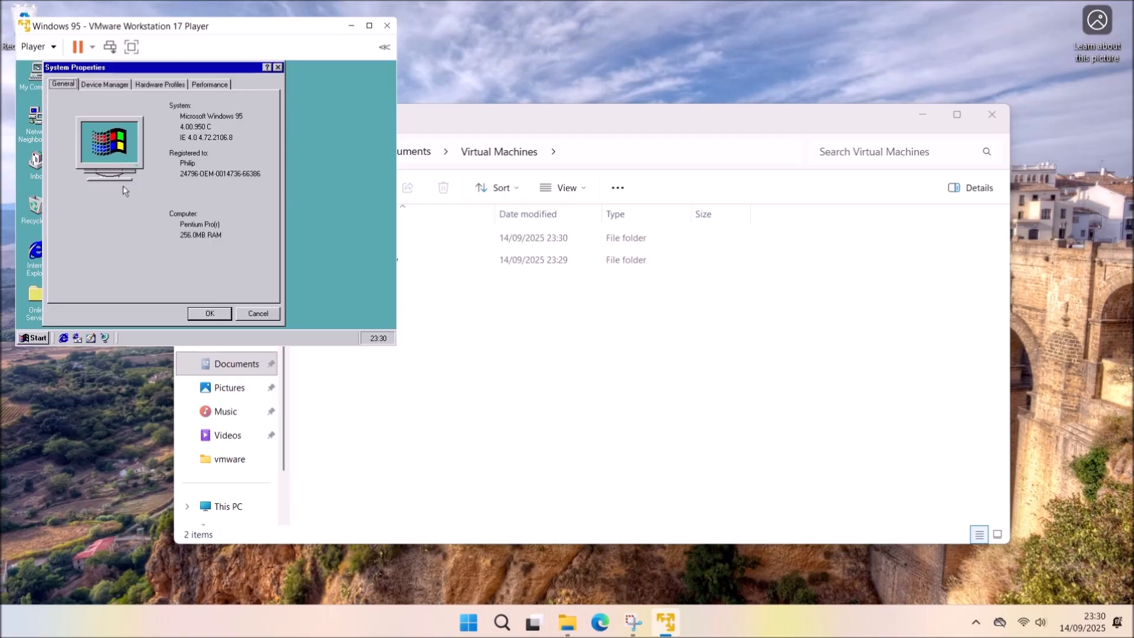
left_click(120, 83)
left_click(65, 215)
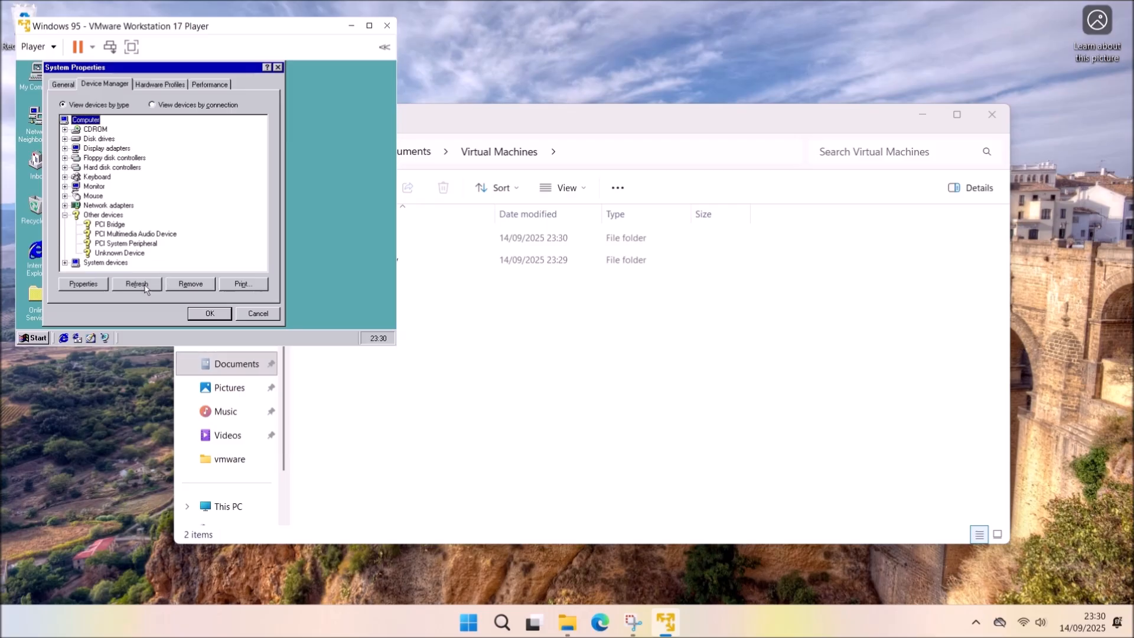
left_click(119, 226)
left_click(83, 284)
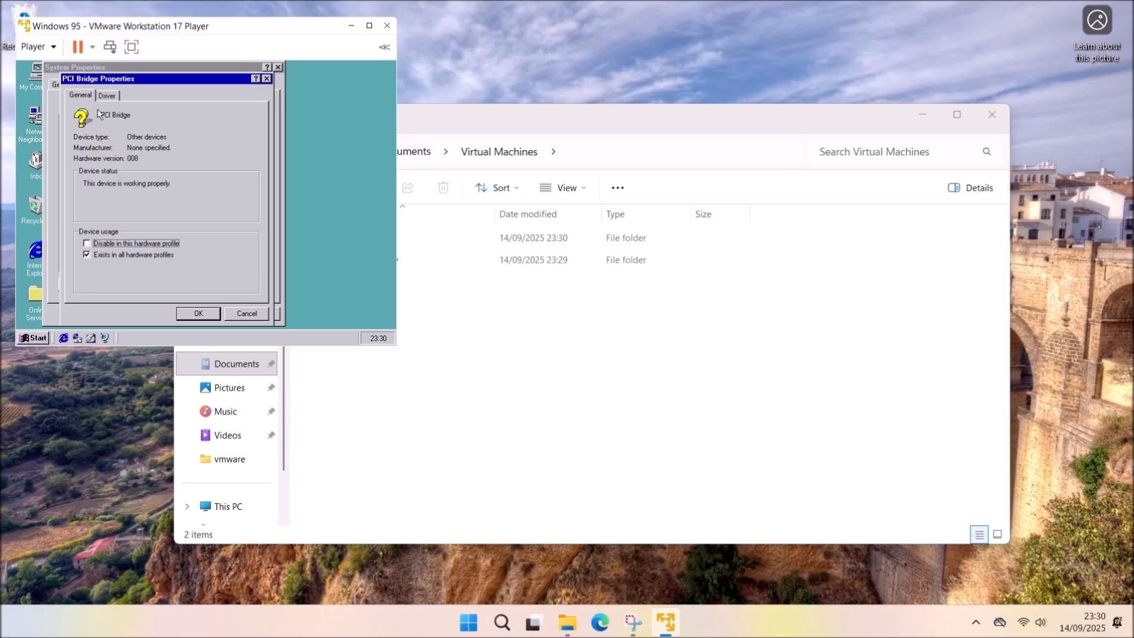
left_click(108, 96)
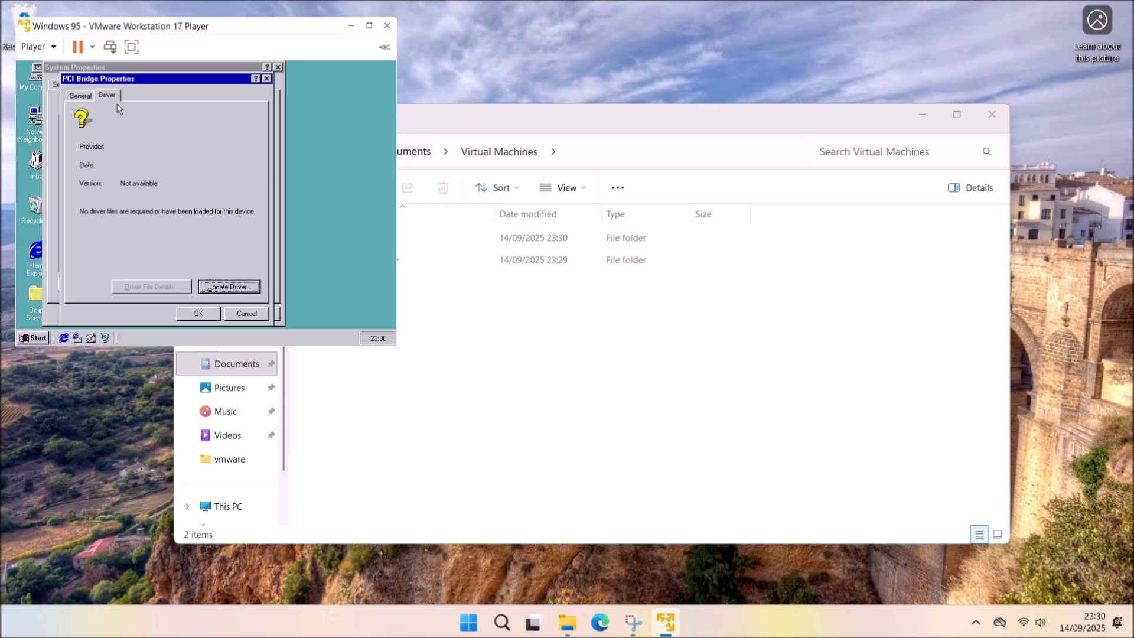
key("super+r")
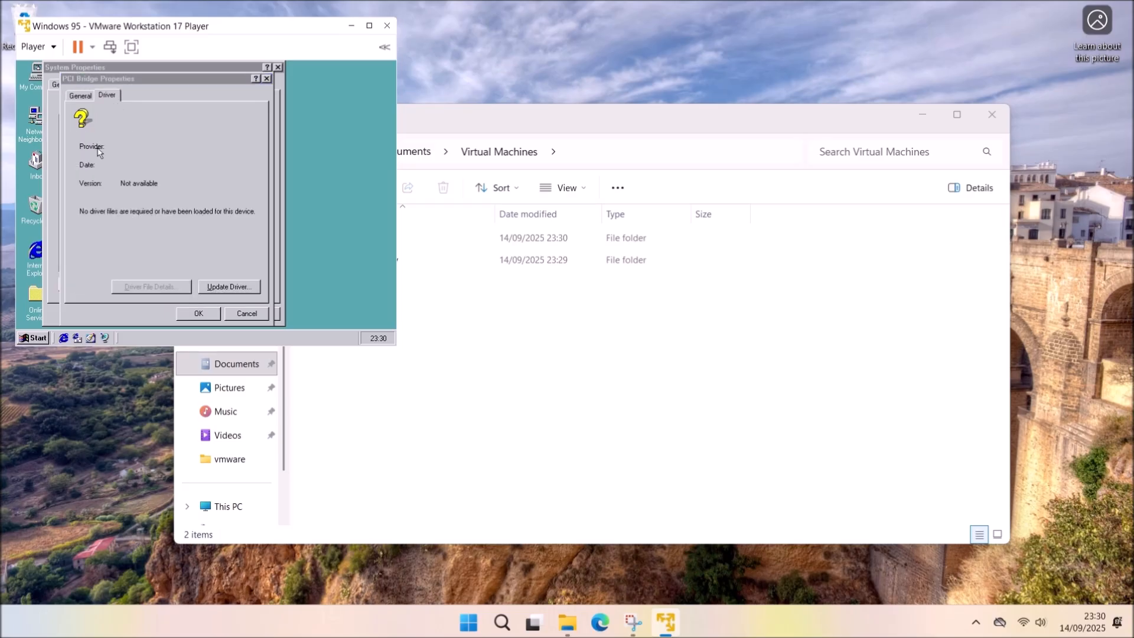
type("hwinfo /ui")
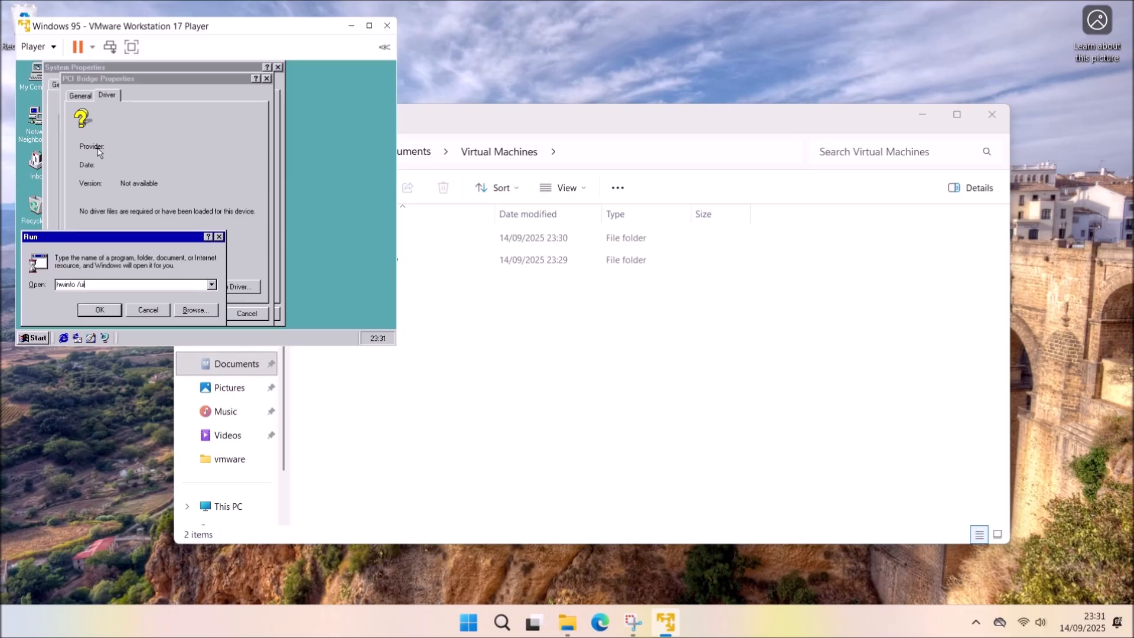
key("Return")
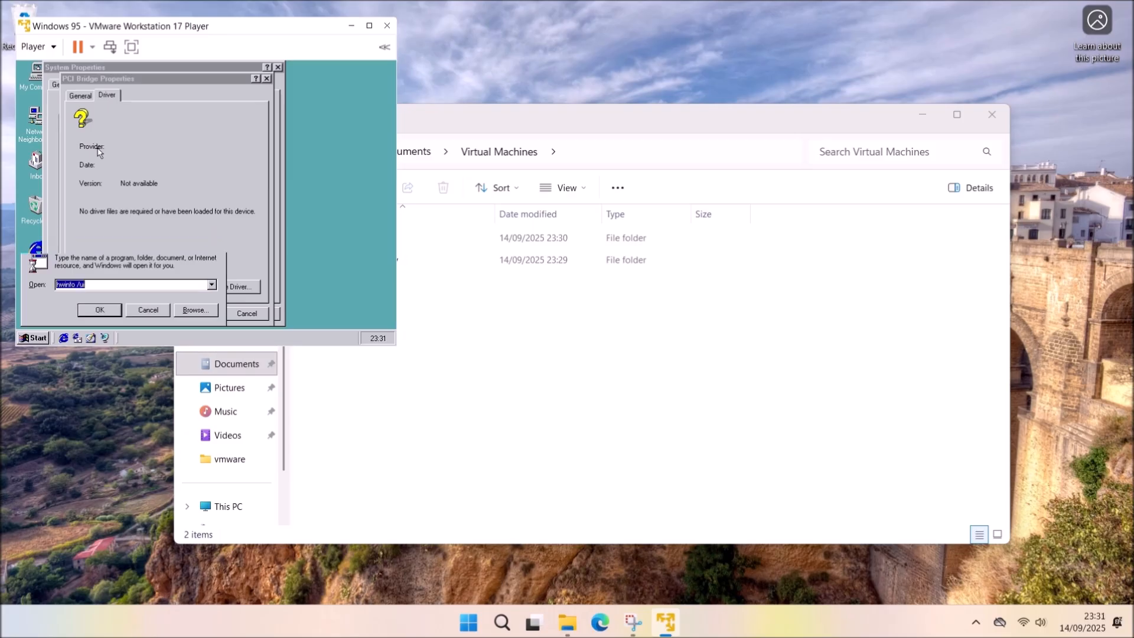
key("Return")
key("super+r")
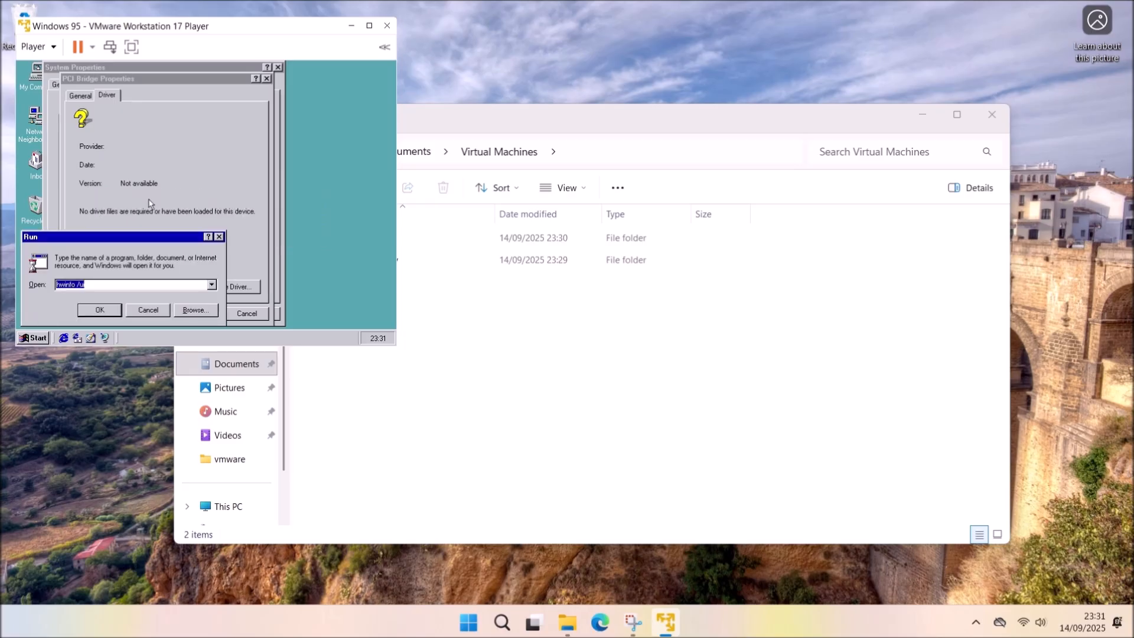
left_click(219, 237)
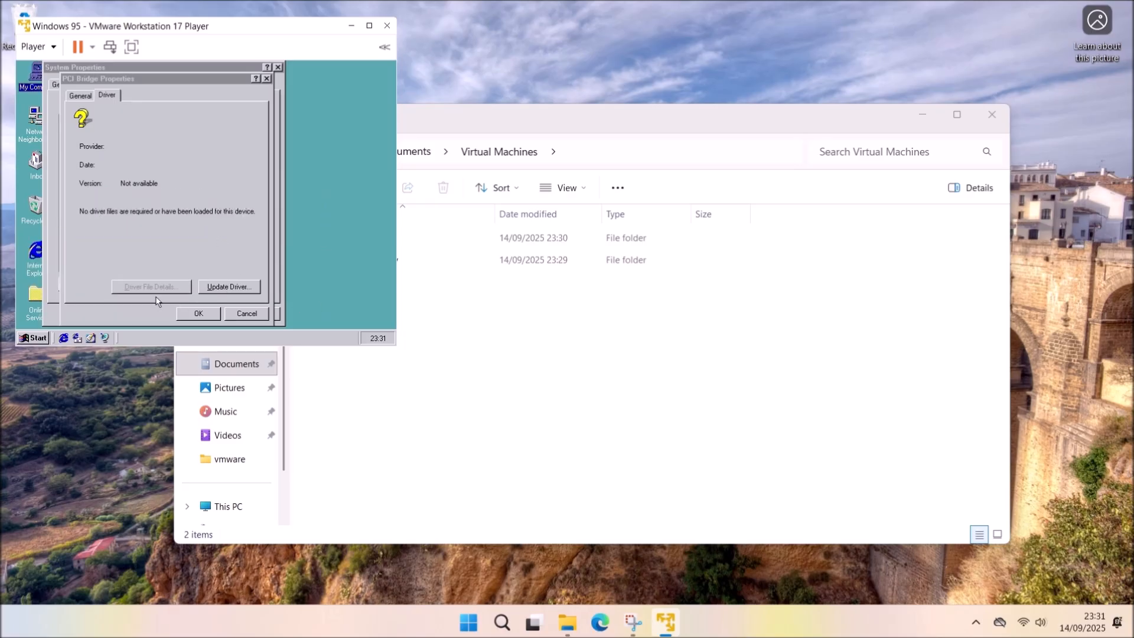
left_click(201, 314)
left_click(210, 314)
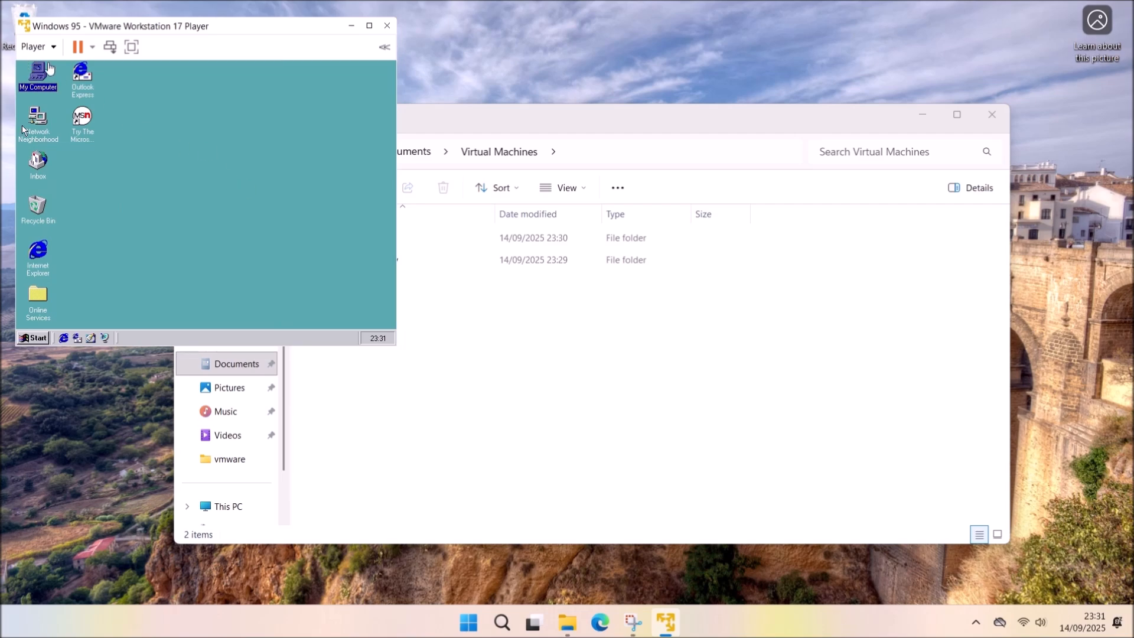
left_click(43, 49)
Load Updates.iso into the Windows 95 VM's CD/DVD drive.
mouse_move(200, 111)
mouse_move(252, 111)
left_click(383, 127)
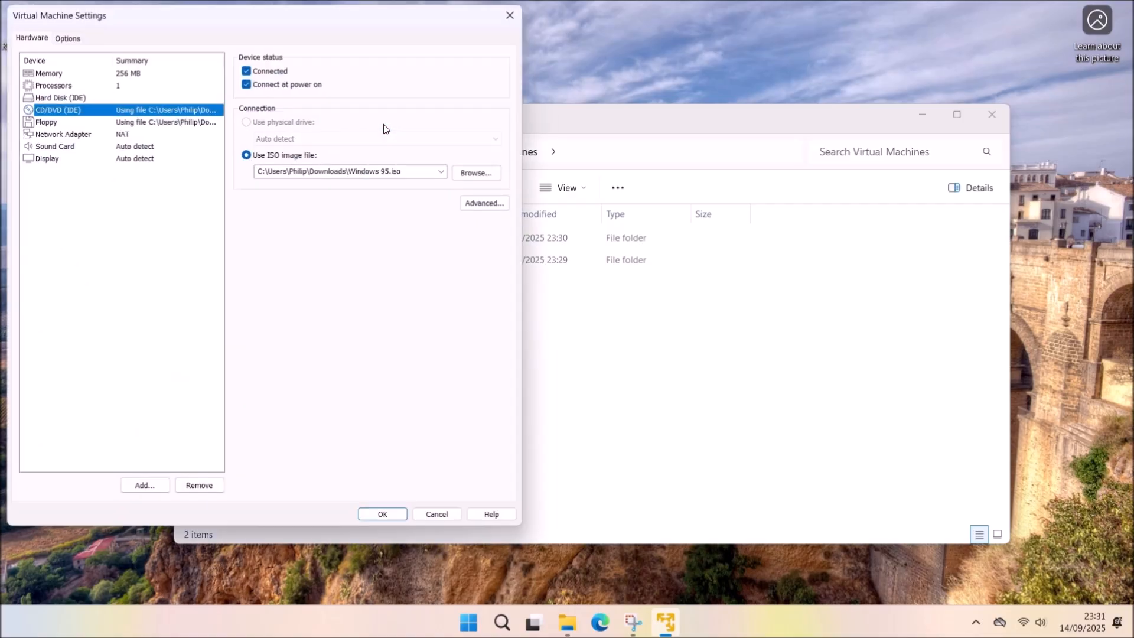
left_click(469, 170)
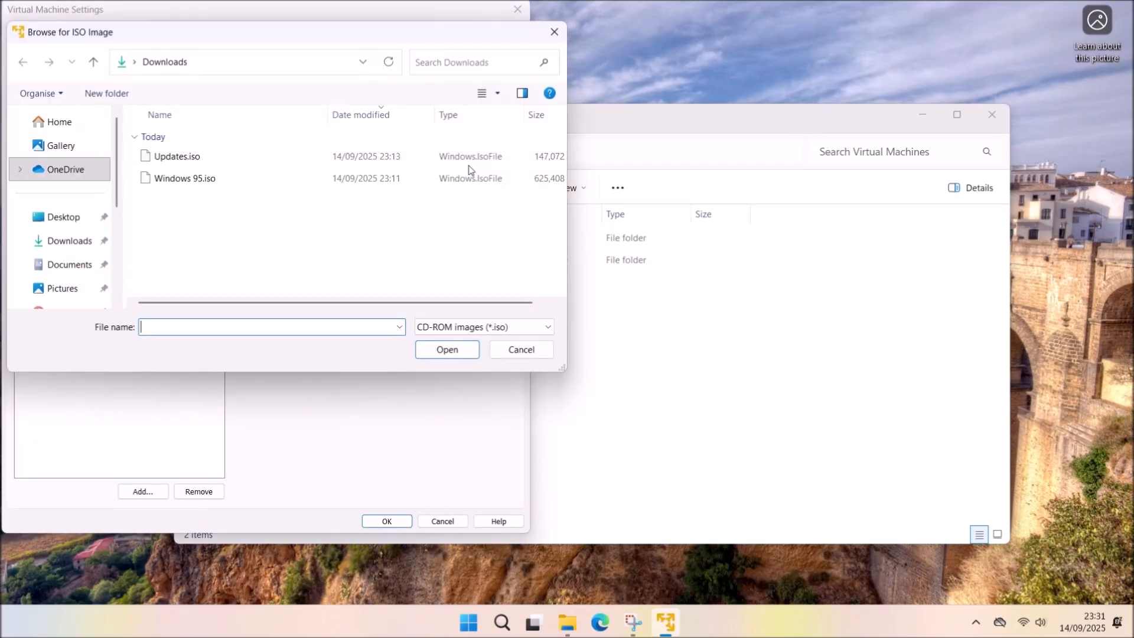
double_click(218, 166)
left_click(387, 521)
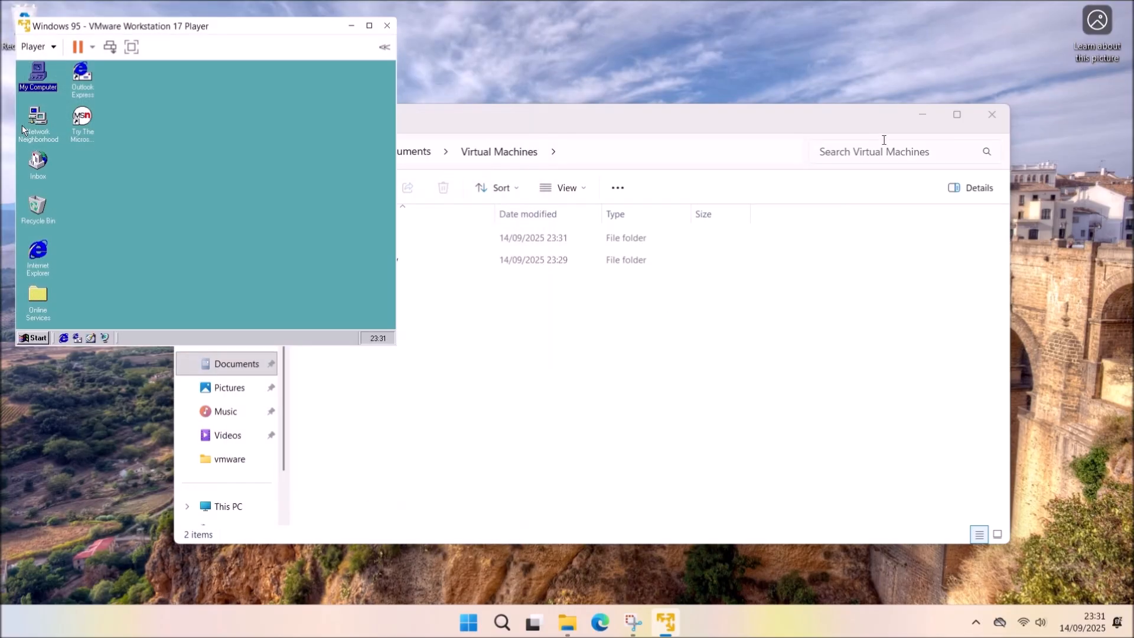
left_click(921, 115)
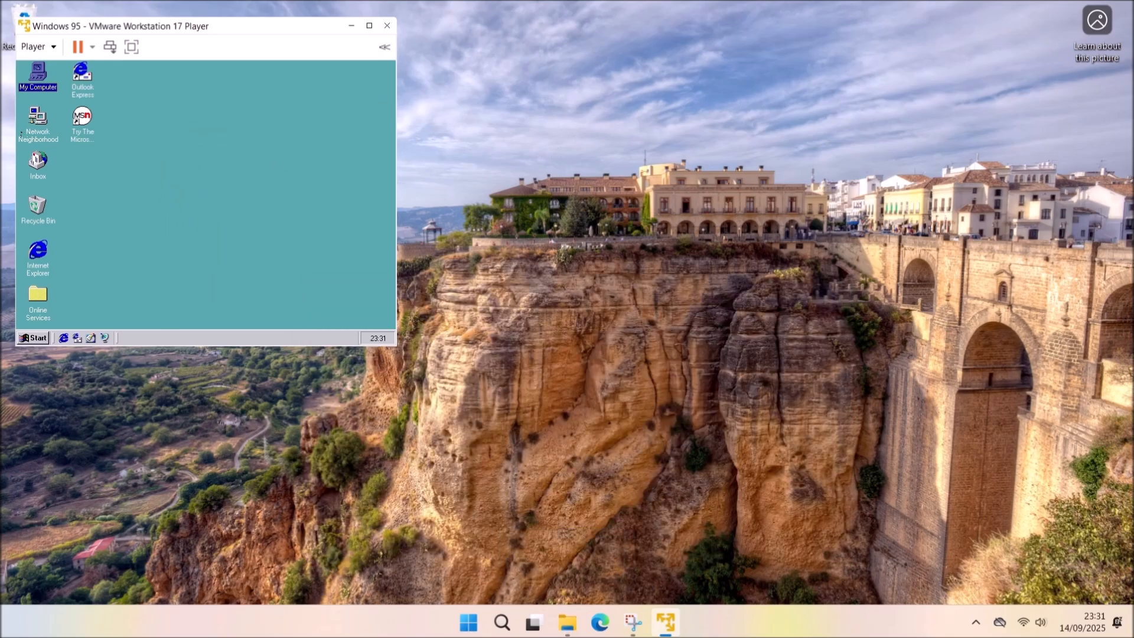
Open the Updates (D:) disc and unzip the Z0377c06 chipset update package.
double_click(46, 88)
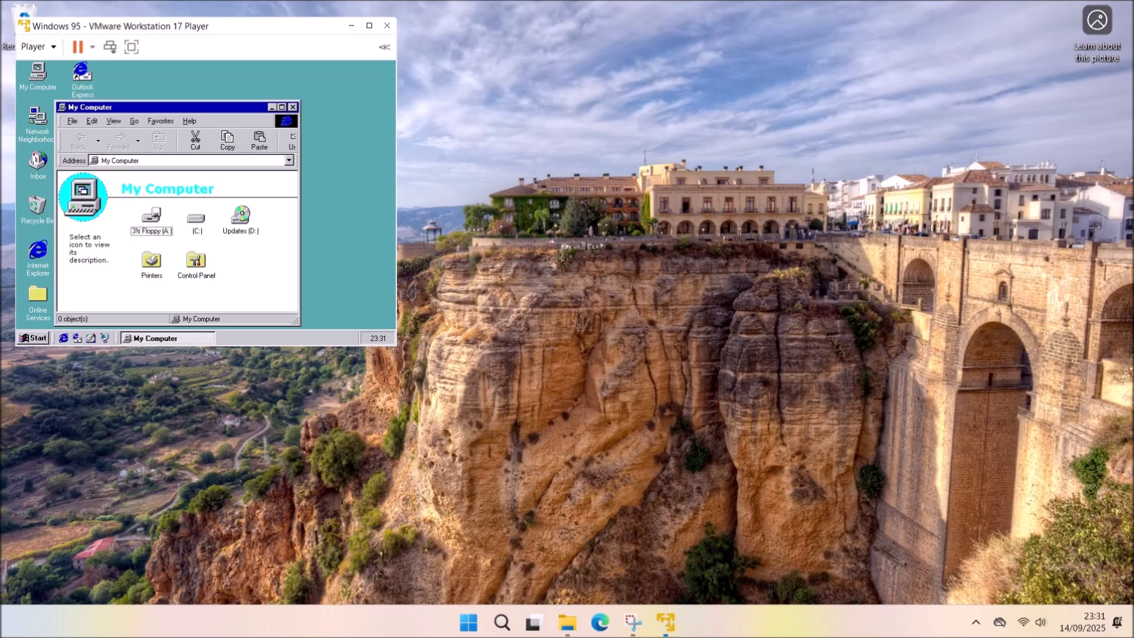
double_click(238, 220)
left_click(282, 107)
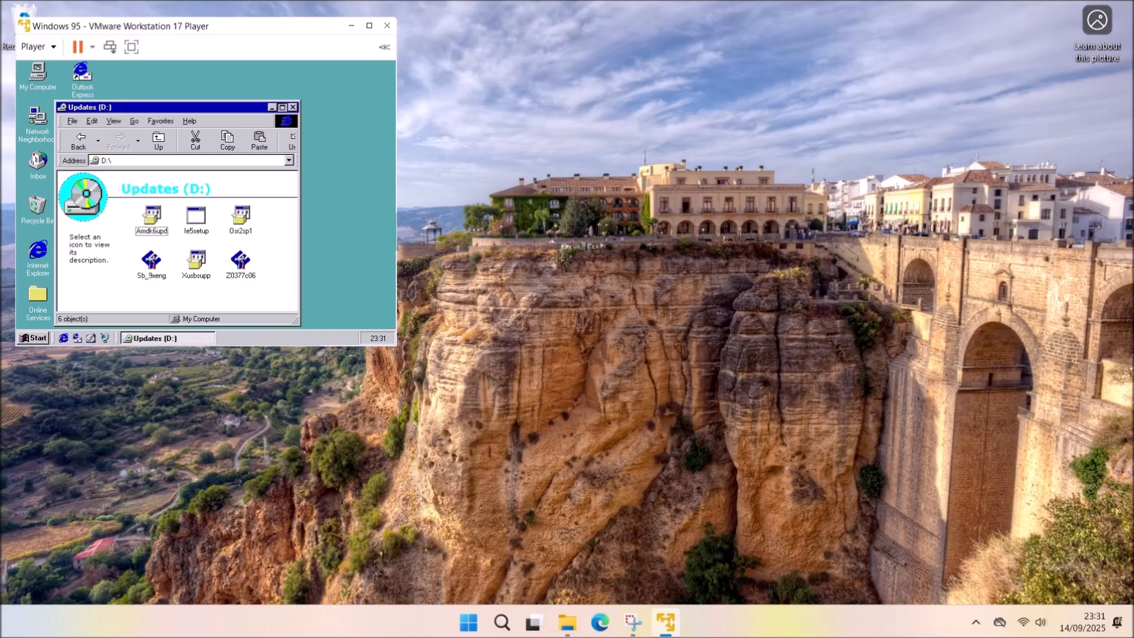
double_click(243, 218)
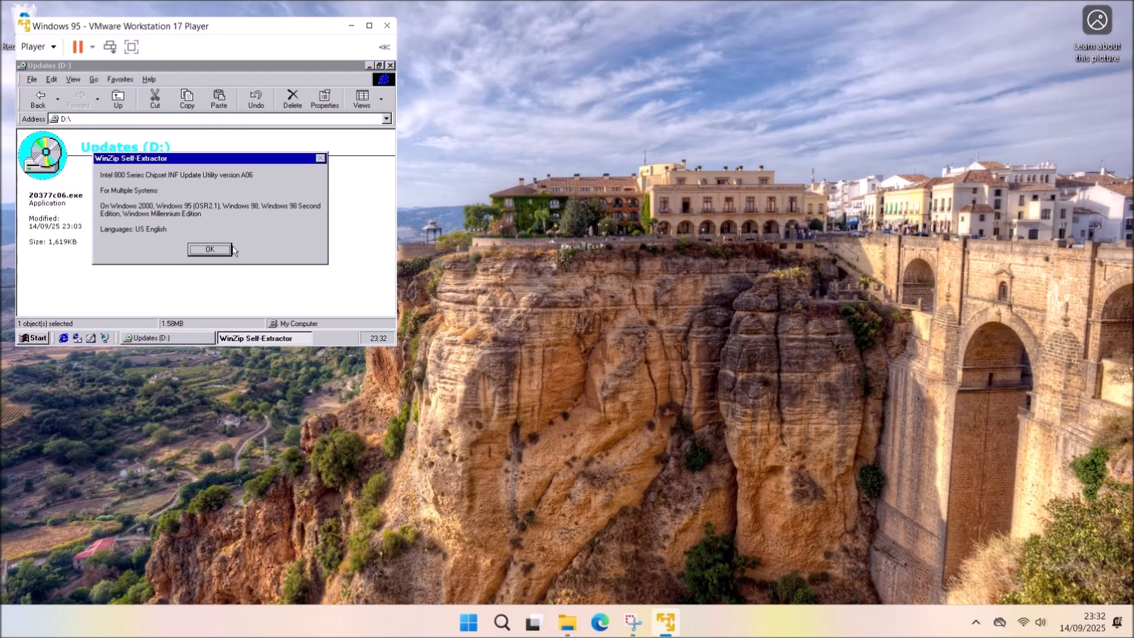
left_click(229, 249)
left_click(281, 166)
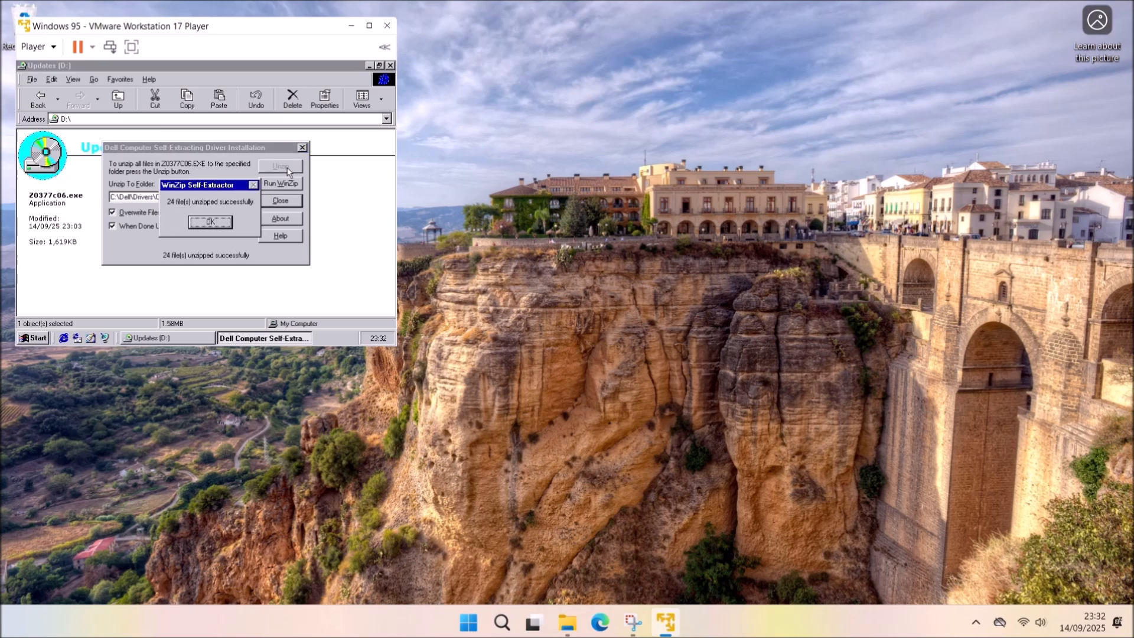
left_click(220, 222)
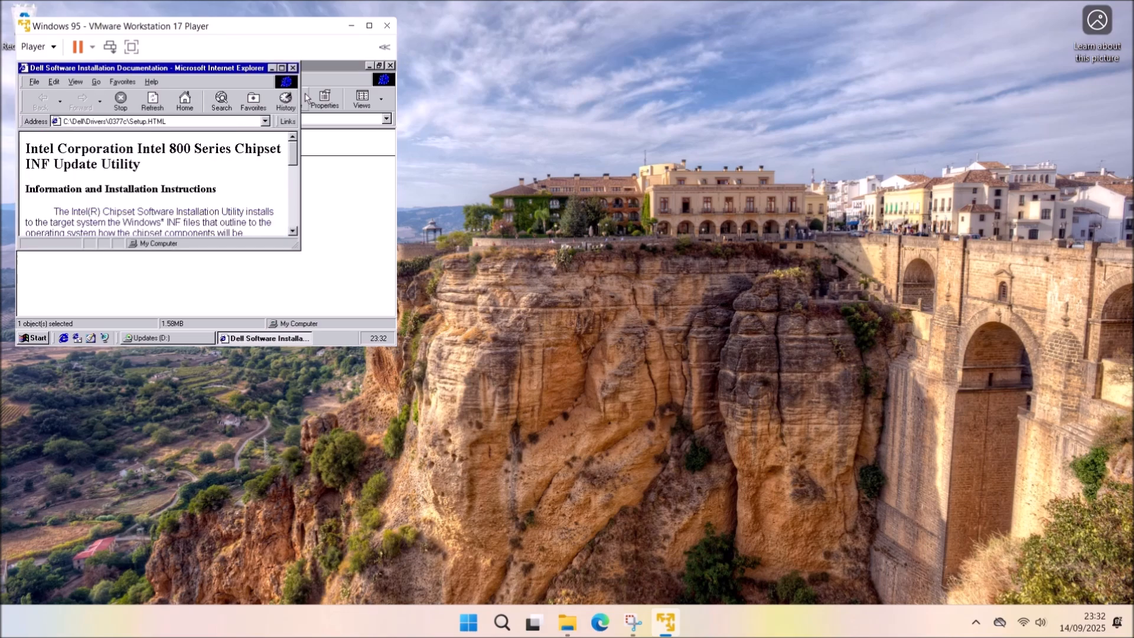
left_click(282, 67)
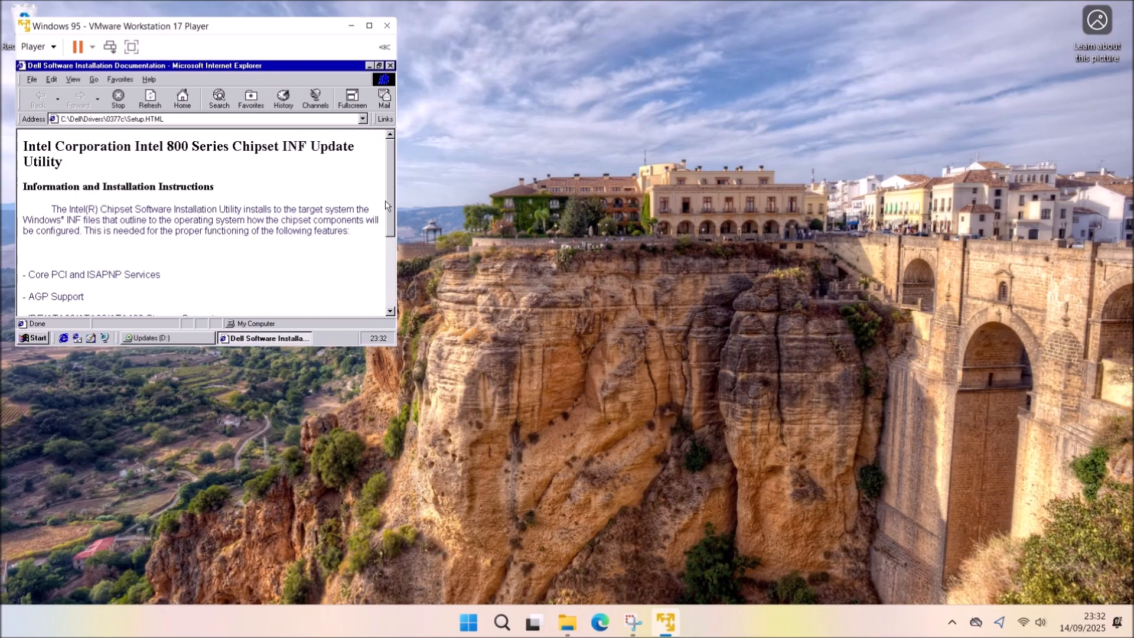
scroll(375, 190, "down", 4)
Install the Intel chipset utility, accept its licence, and finish with a restart.
left_click(177, 298)
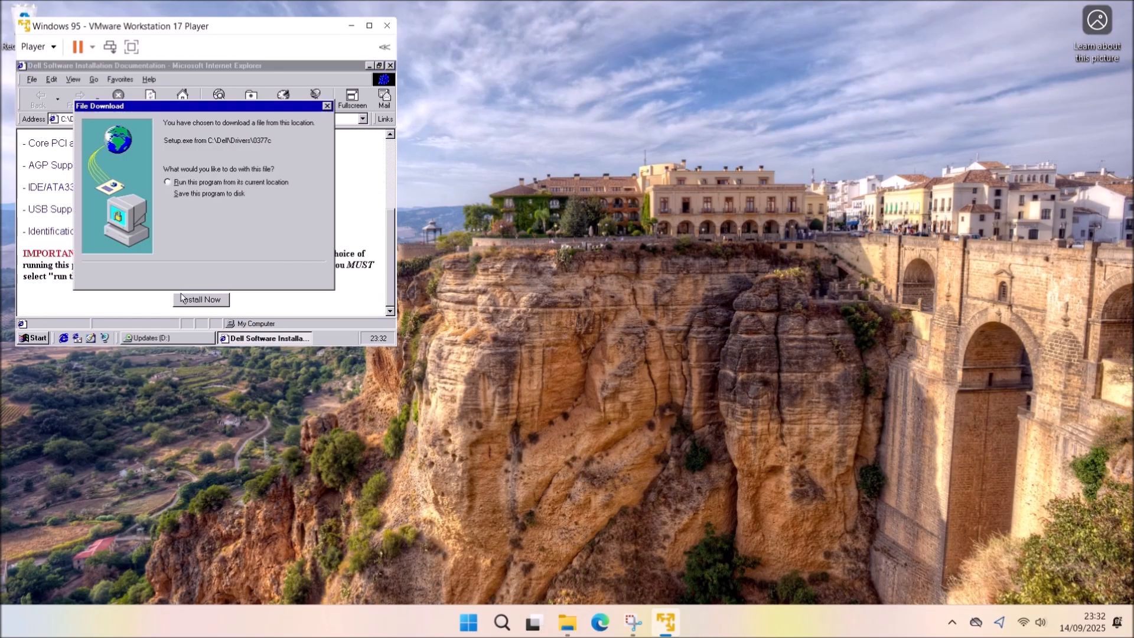
left_click(207, 180)
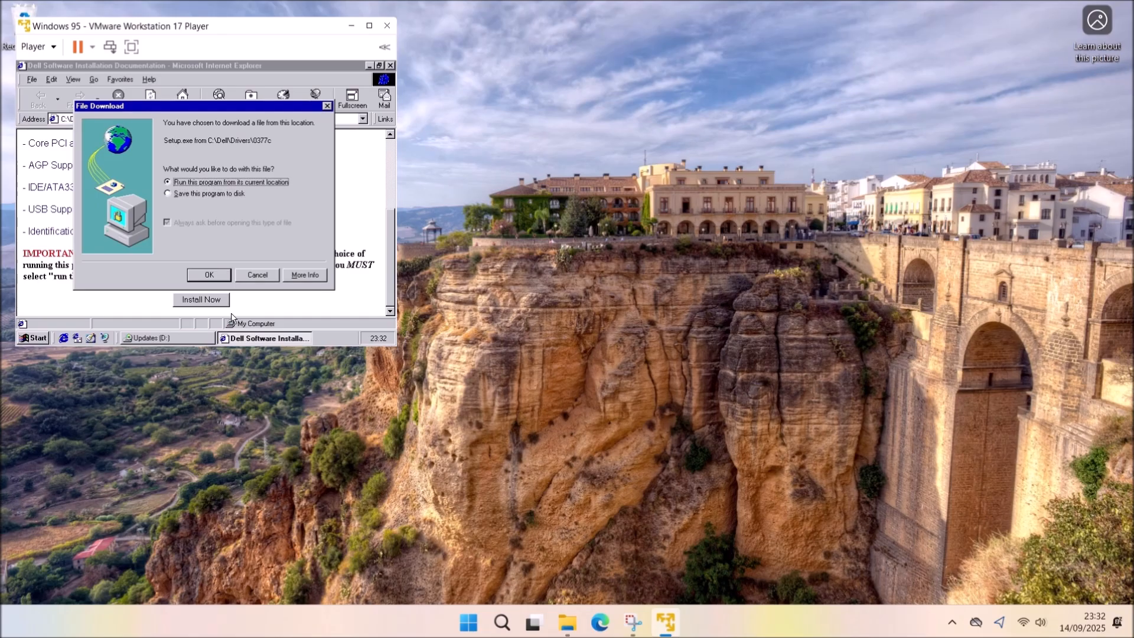
left_click(210, 275)
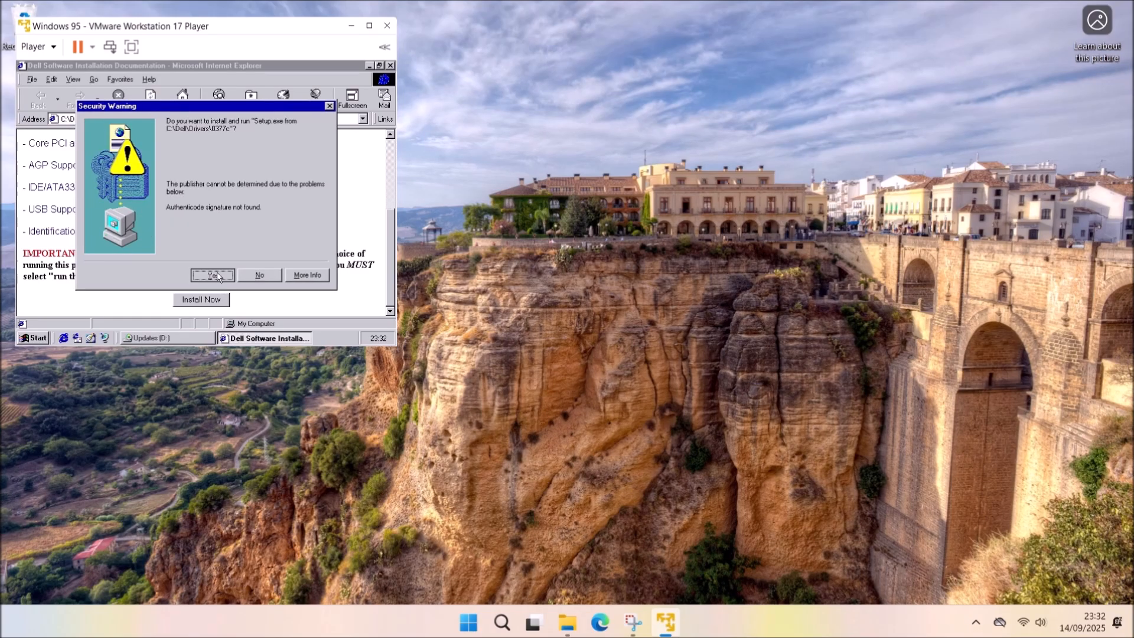
left_click(214, 275)
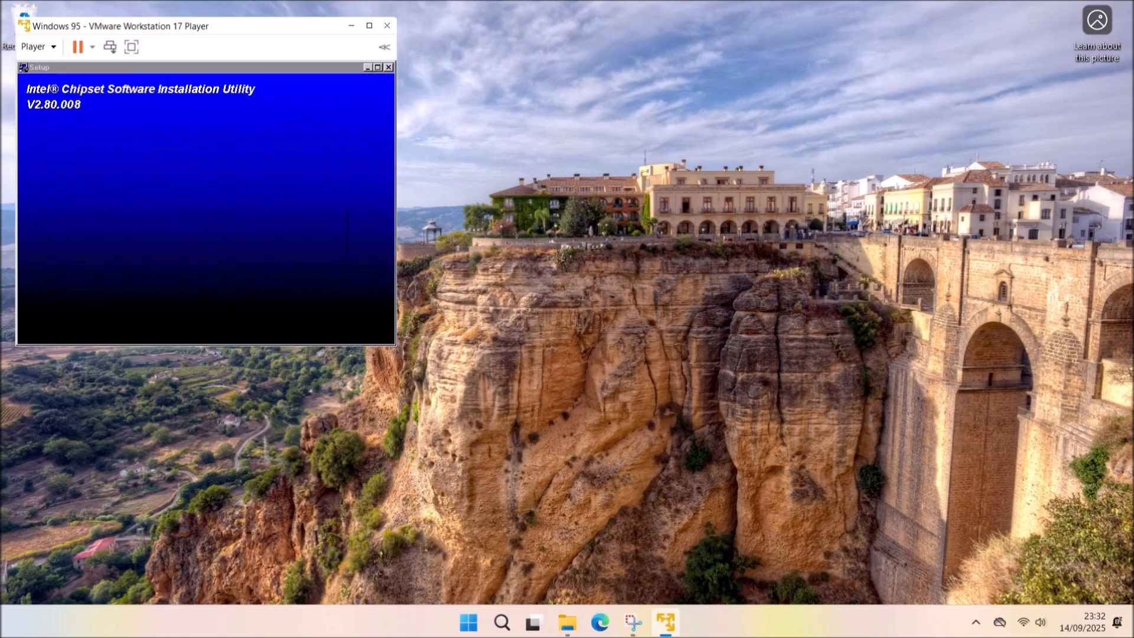
left_click(263, 295)
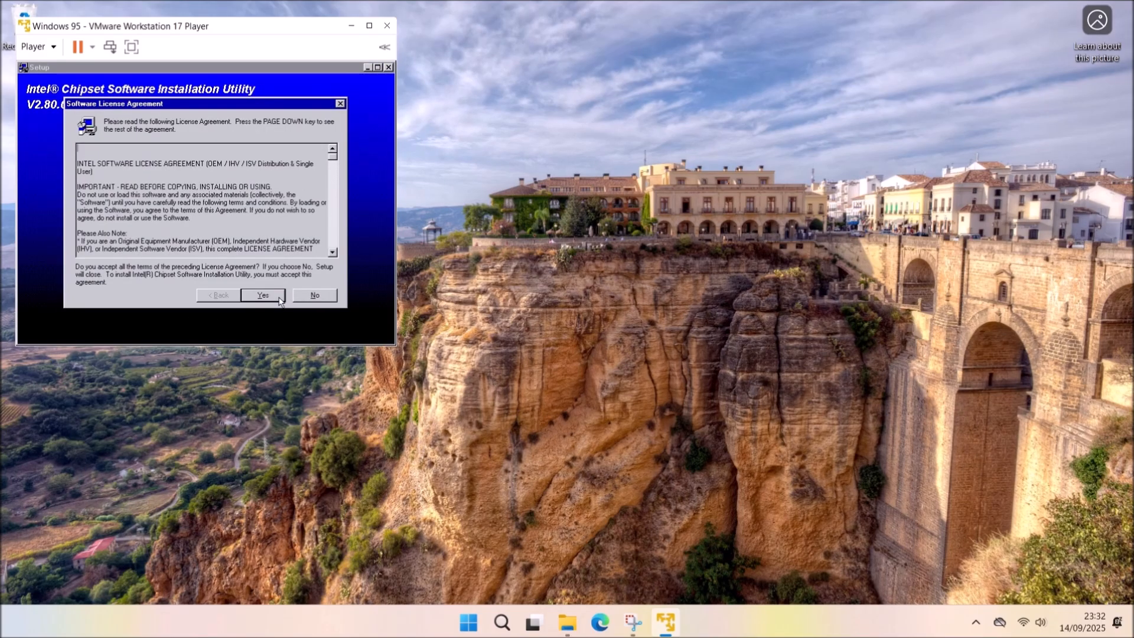
left_click(263, 295)
left_click(263, 295)
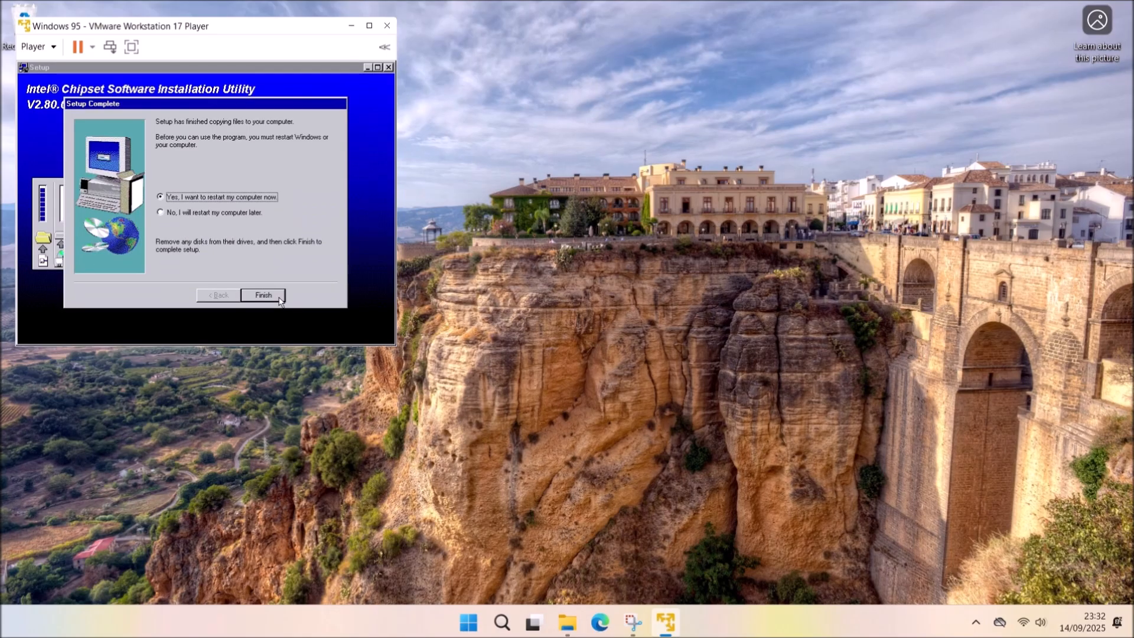
left_click(263, 295)
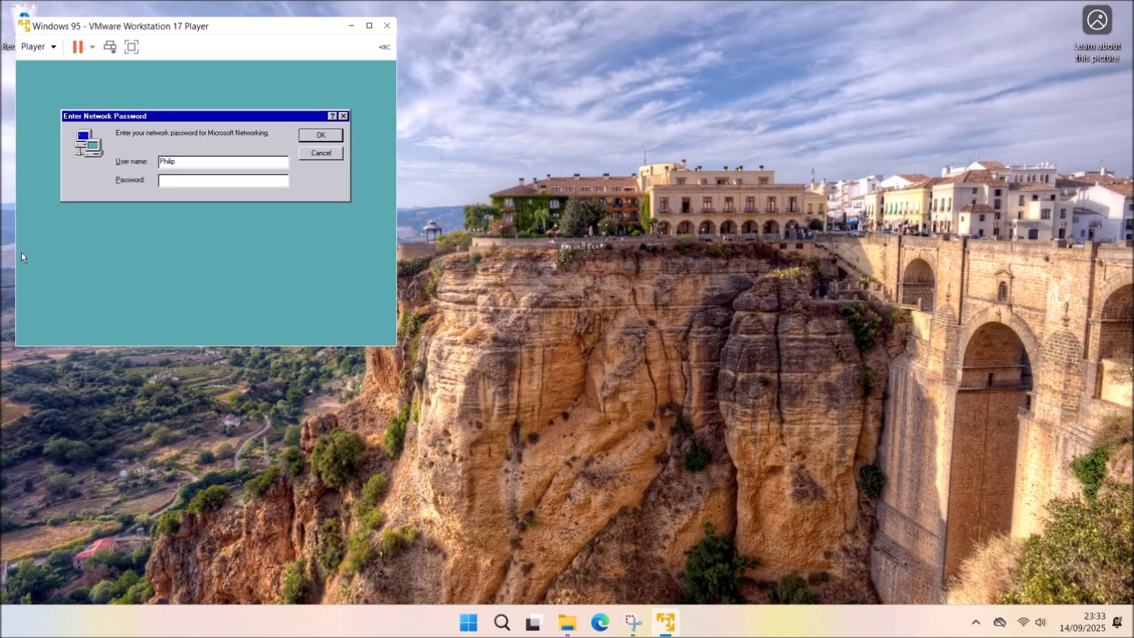
Install the Intel PCI Bus Master IDE Controller driver via the wizard and restart.
left_click(329, 139)
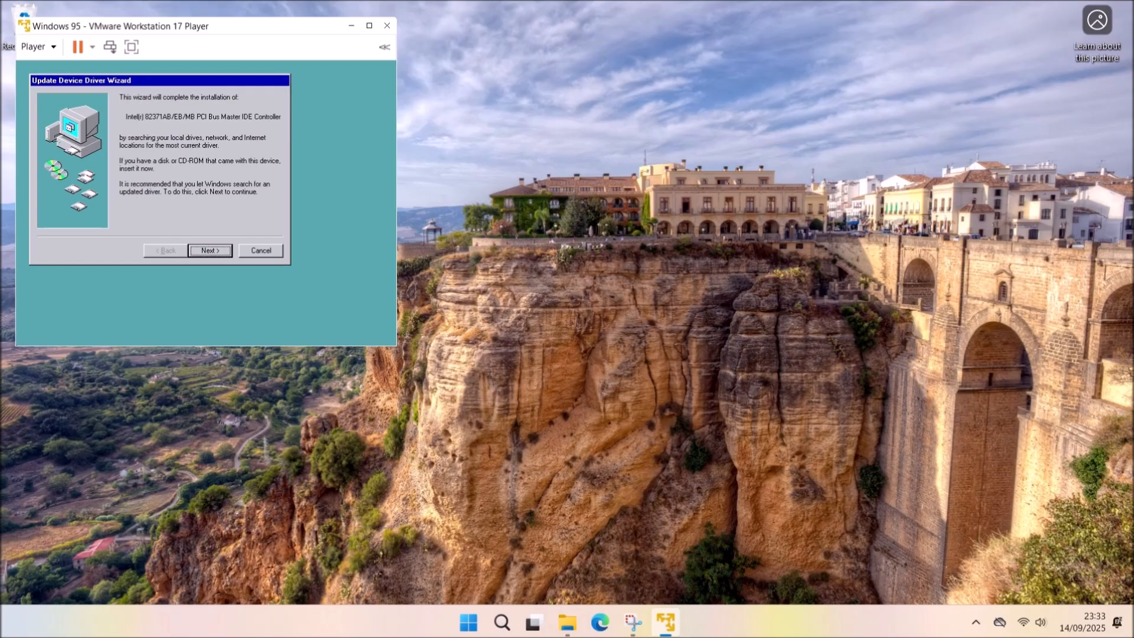
left_click(218, 252)
left_click(221, 253)
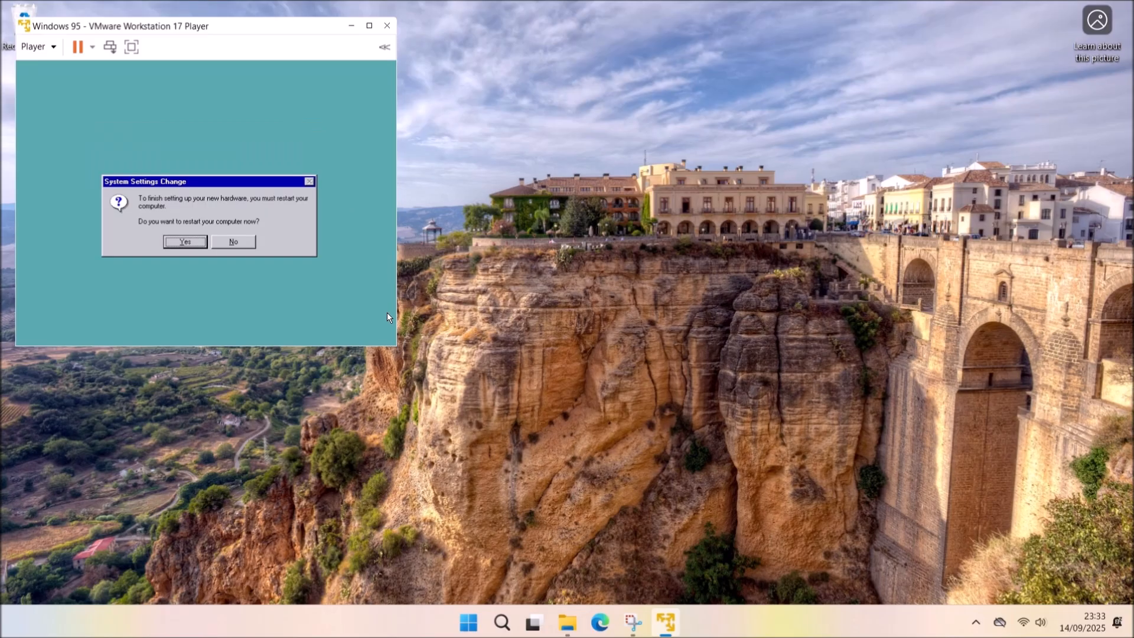
left_click(179, 243)
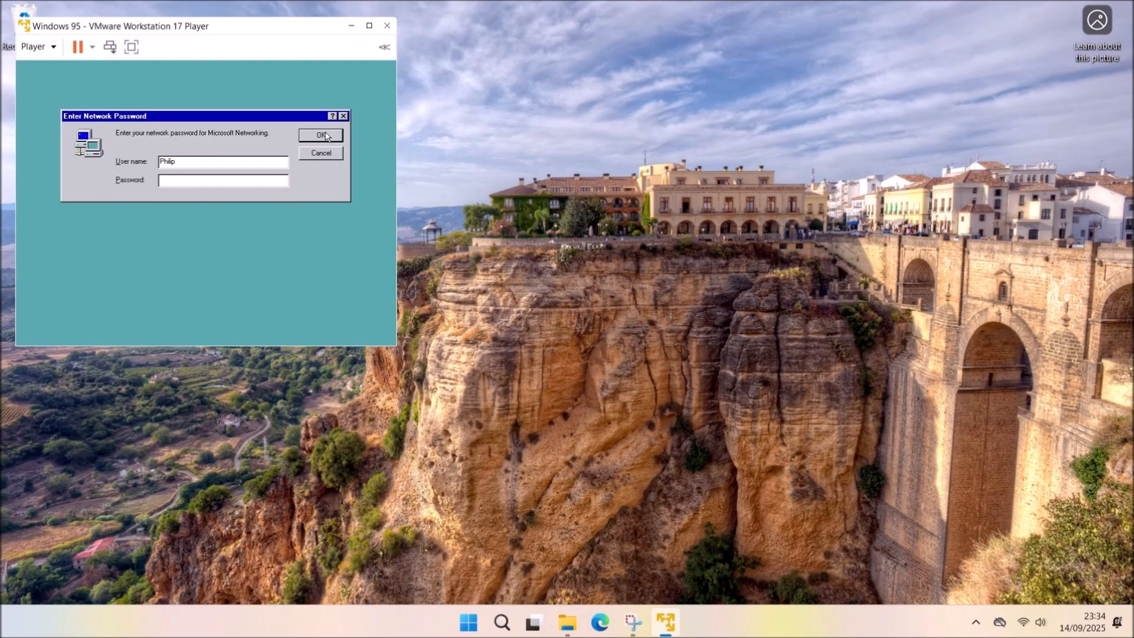
left_click(320, 135)
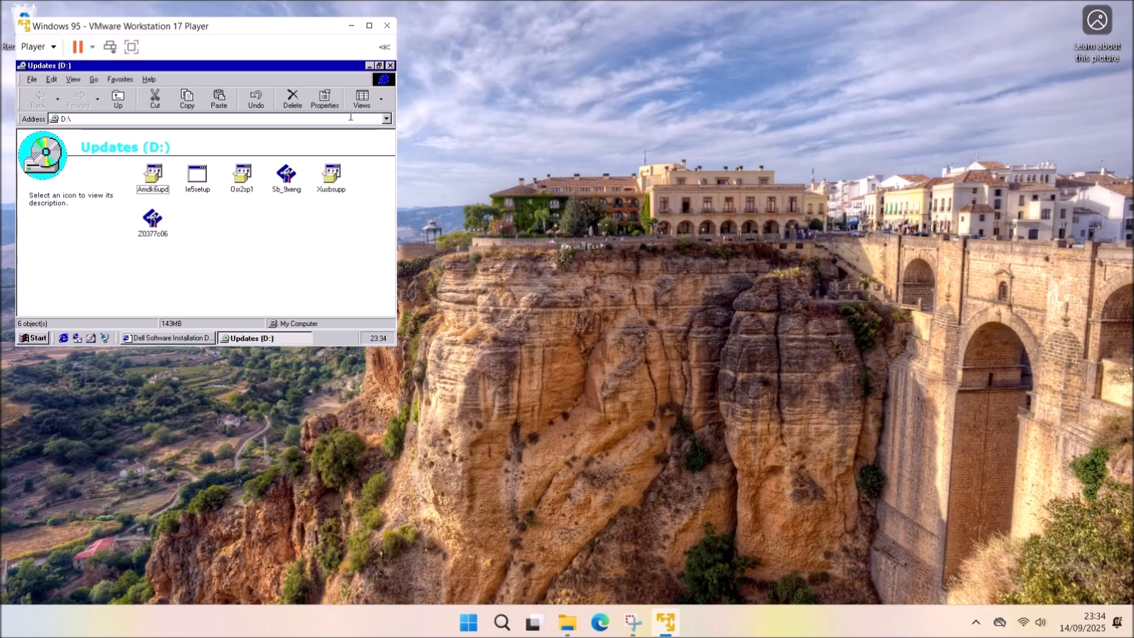
Check Device Manager's Other devices for hardware still lacking drivers.
left_click(369, 66)
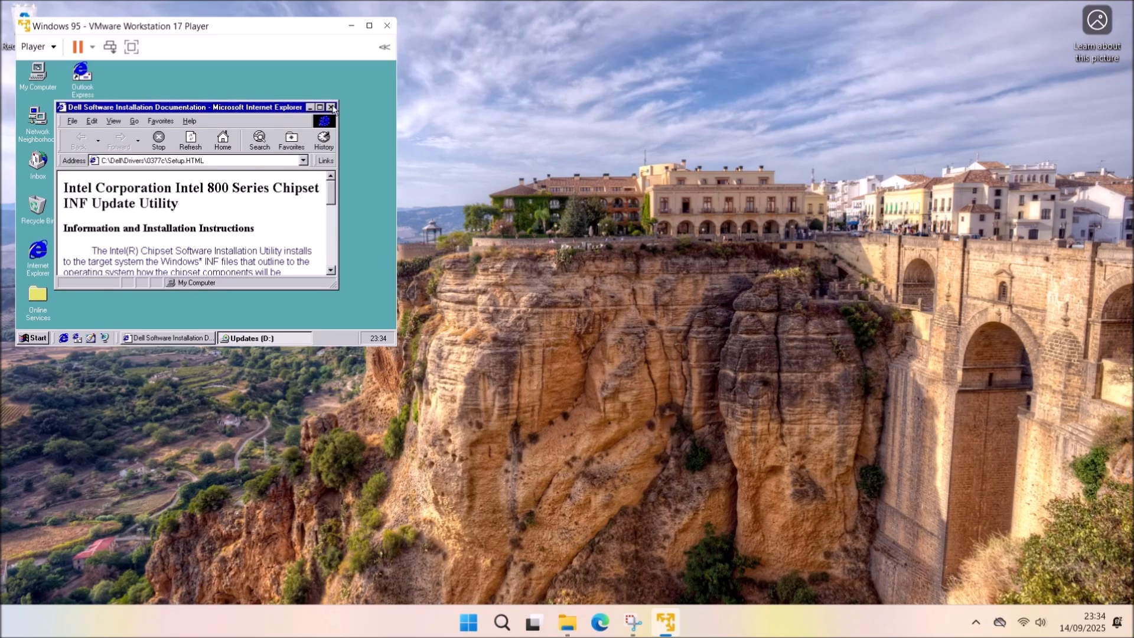
left_click(332, 107)
right_click(37, 70)
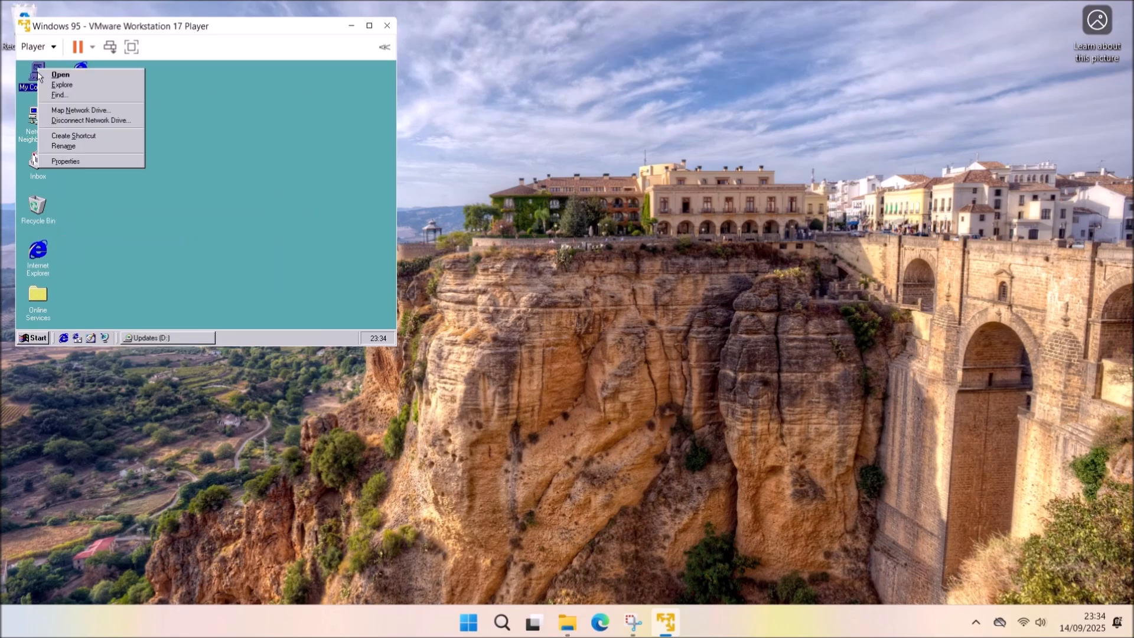
left_click(70, 162)
left_click(149, 85)
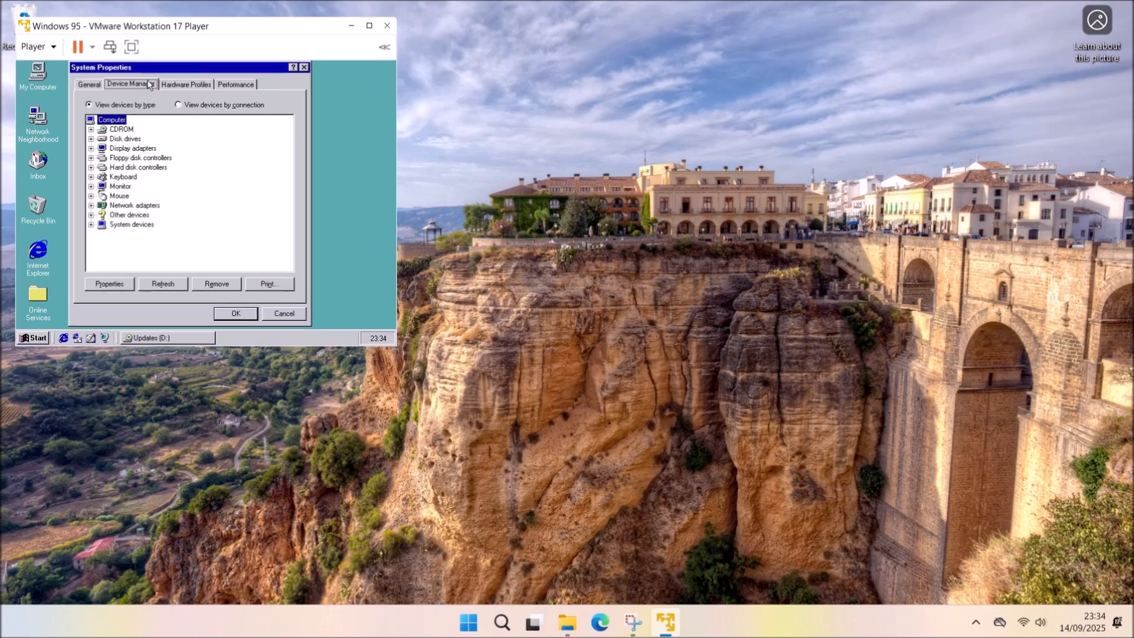
left_click(91, 215)
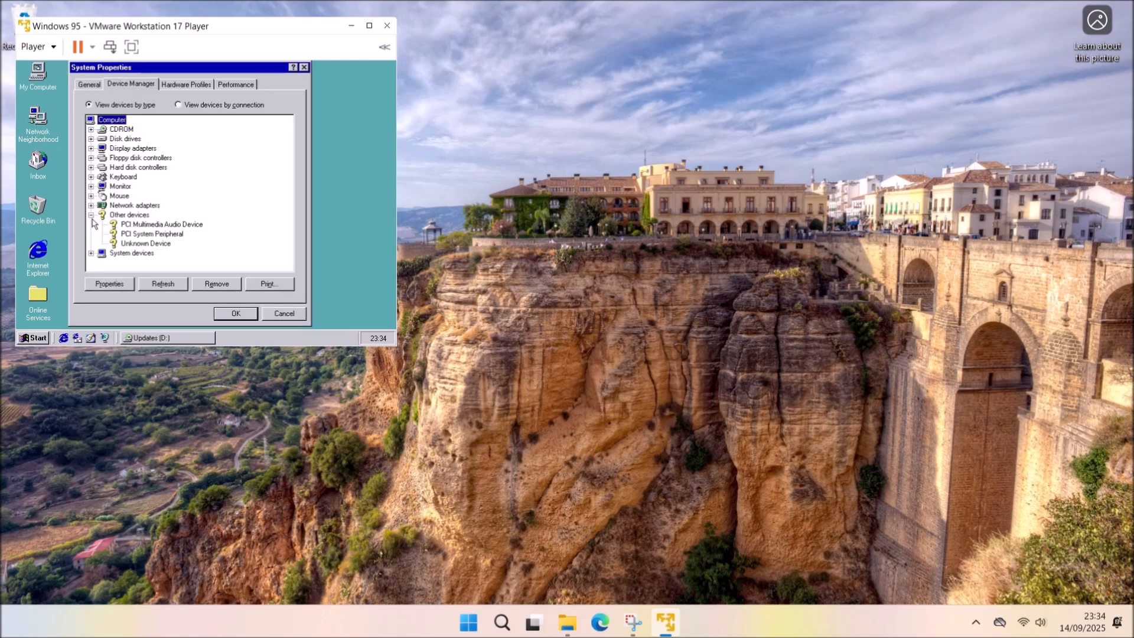
left_click(303, 68)
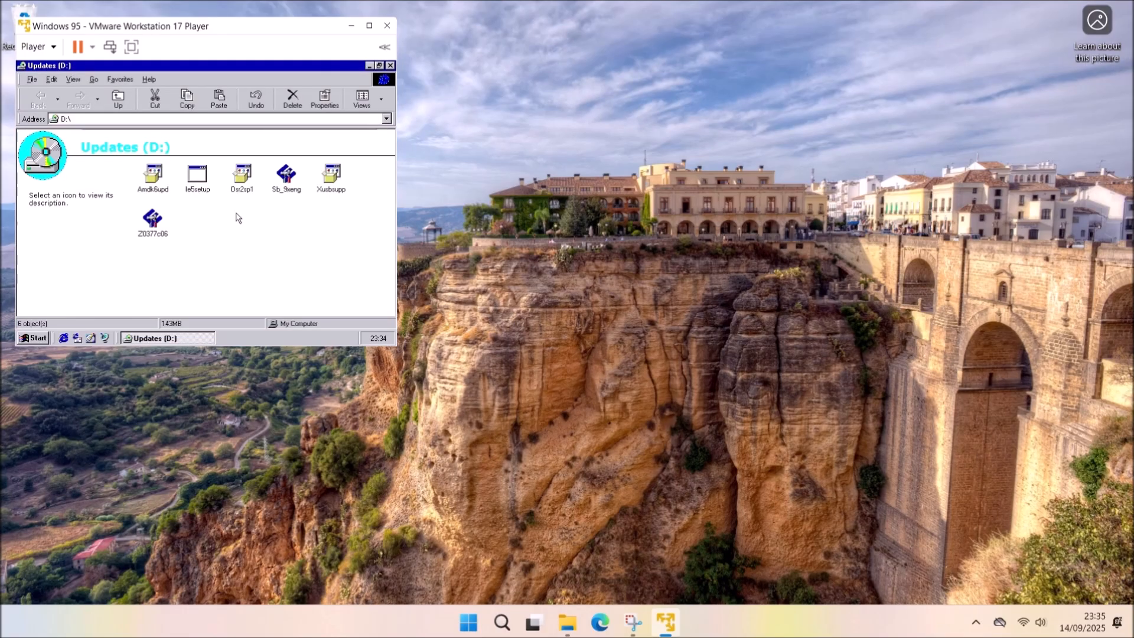
Install the Xusbsupp extended USB supplement, accepting its licence, and restart.
left_click(330, 177)
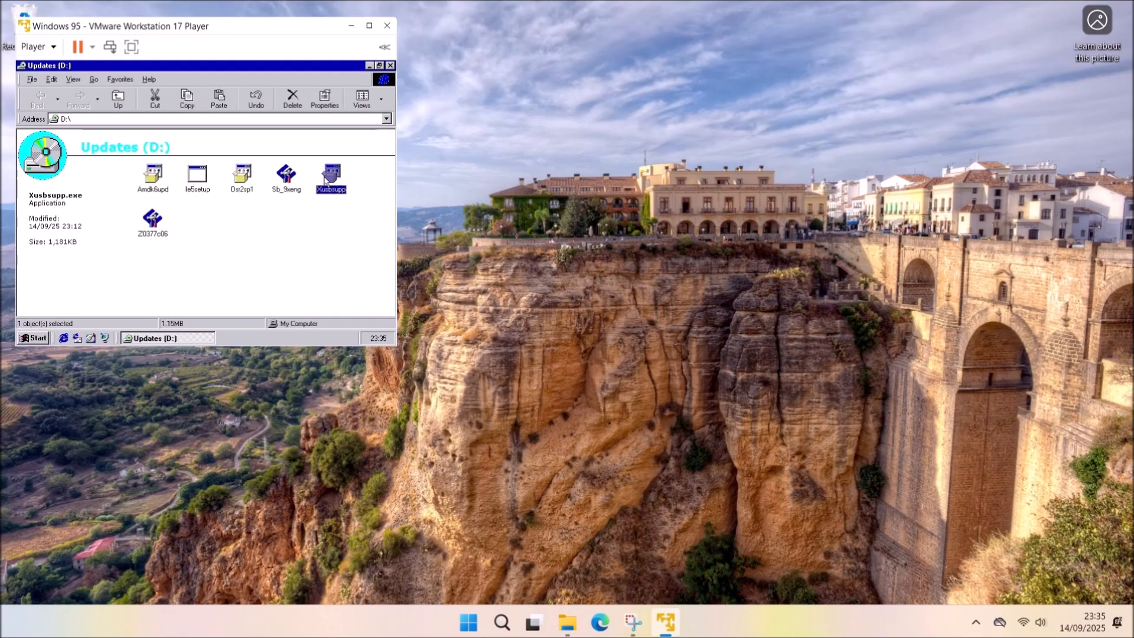
double_click(330, 179)
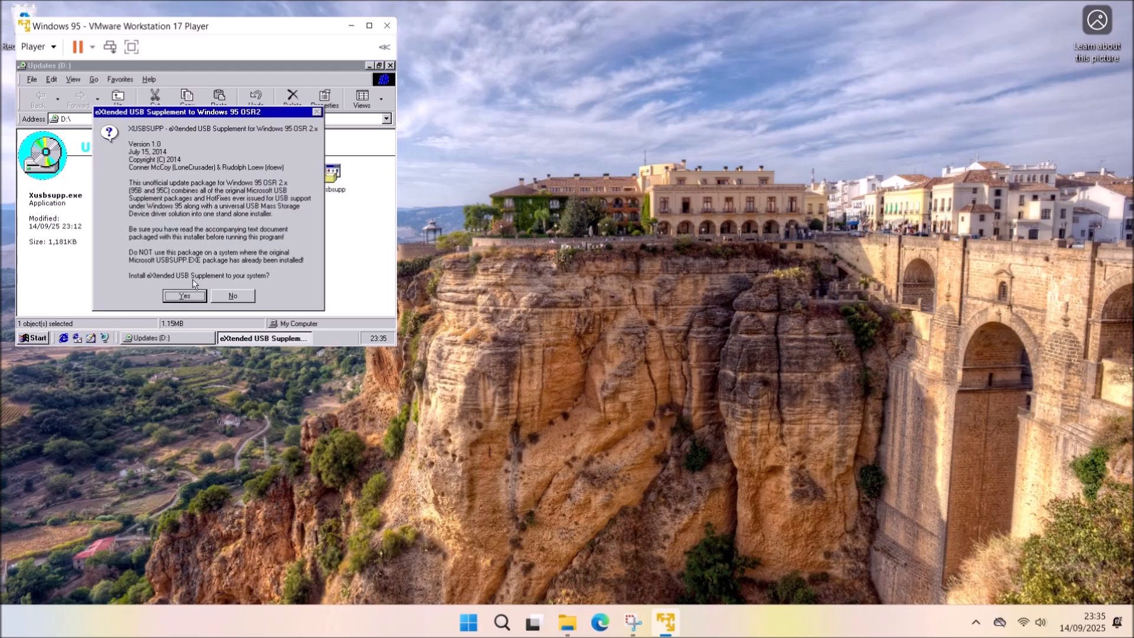
left_click(194, 294)
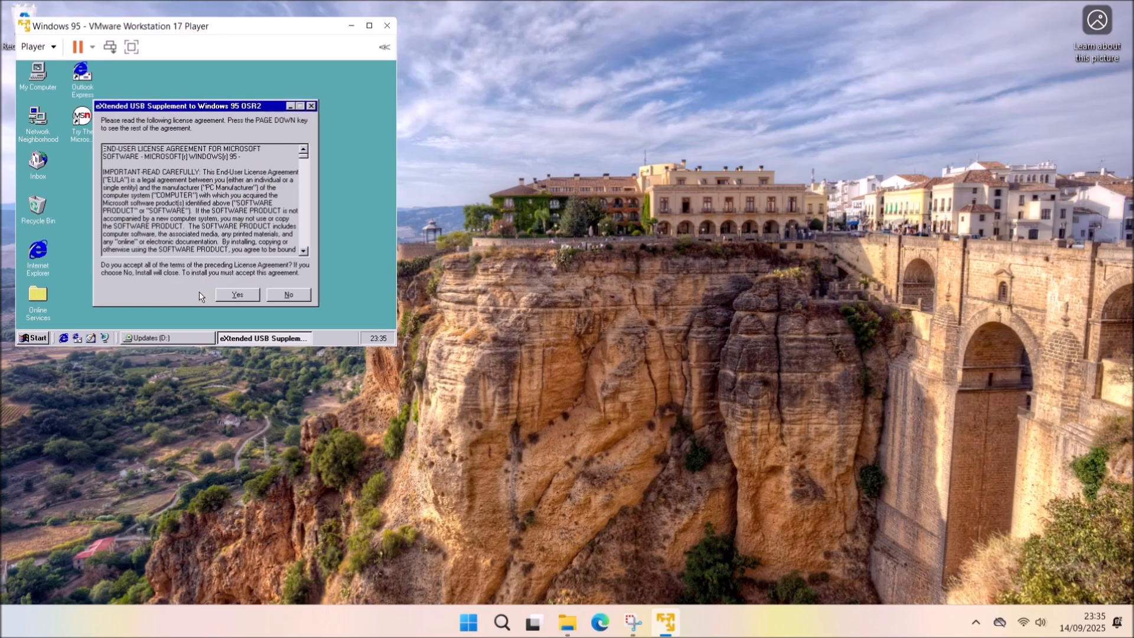
left_click(242, 293)
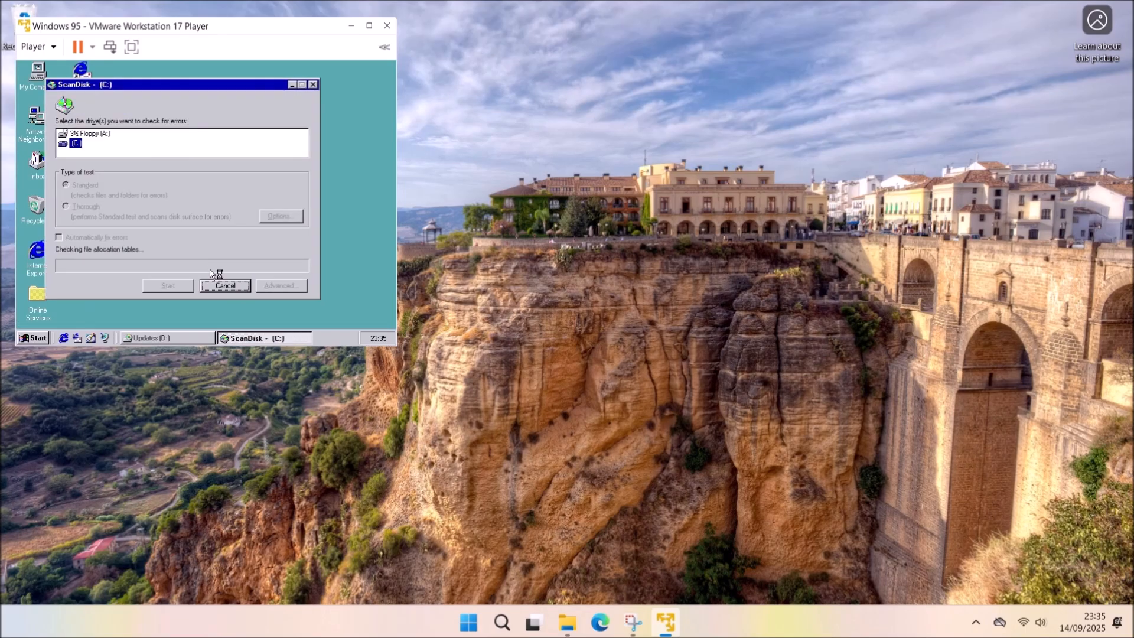
left_click(213, 230)
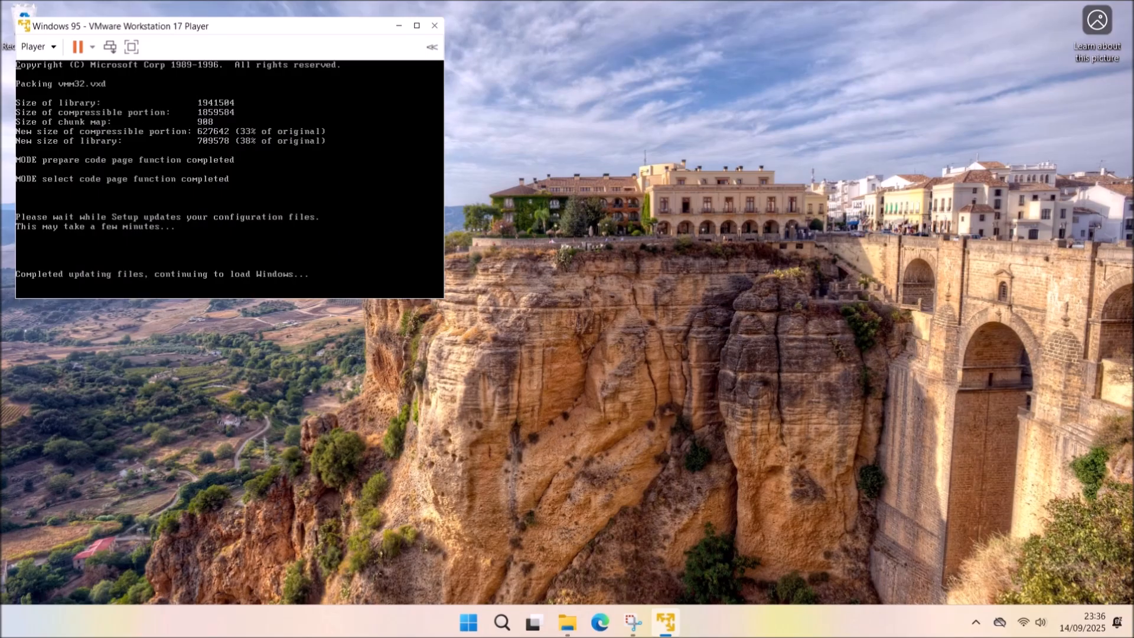
left_click(329, 135)
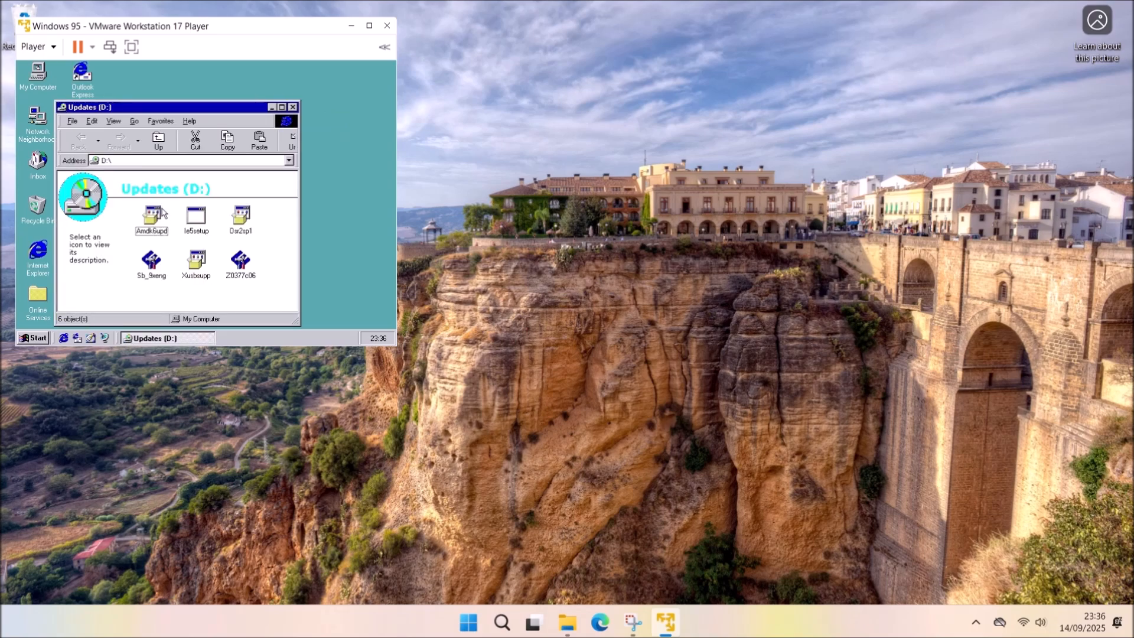
Apply the Amdk6upd AMD-K6-2 update and log back in after the reboot.
left_click(161, 232)
double_click(150, 217)
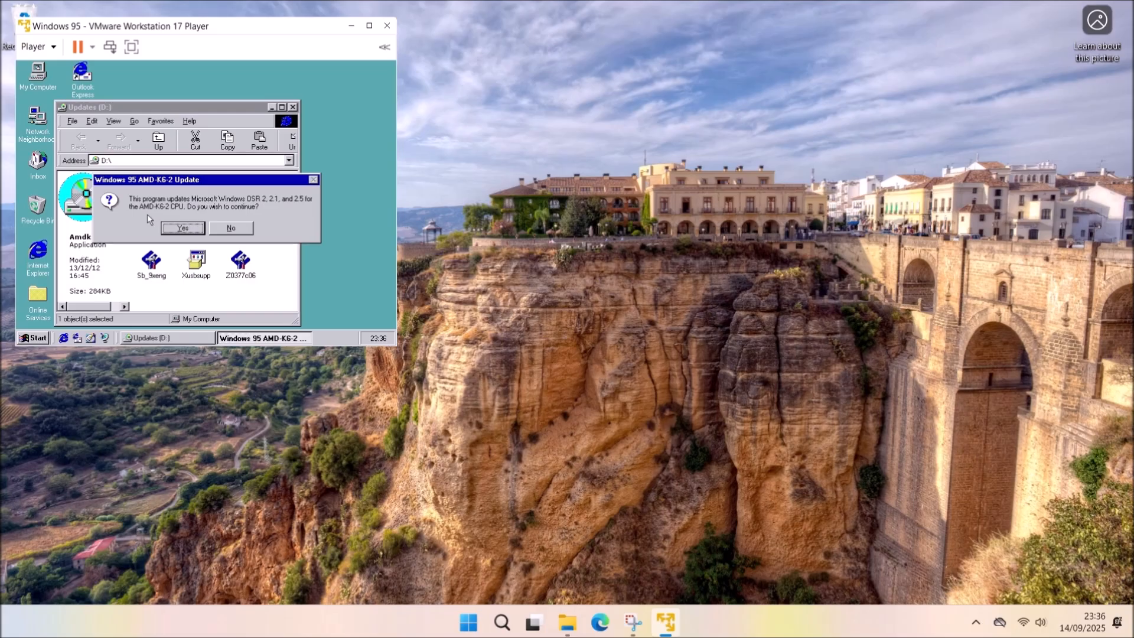
left_click(180, 228)
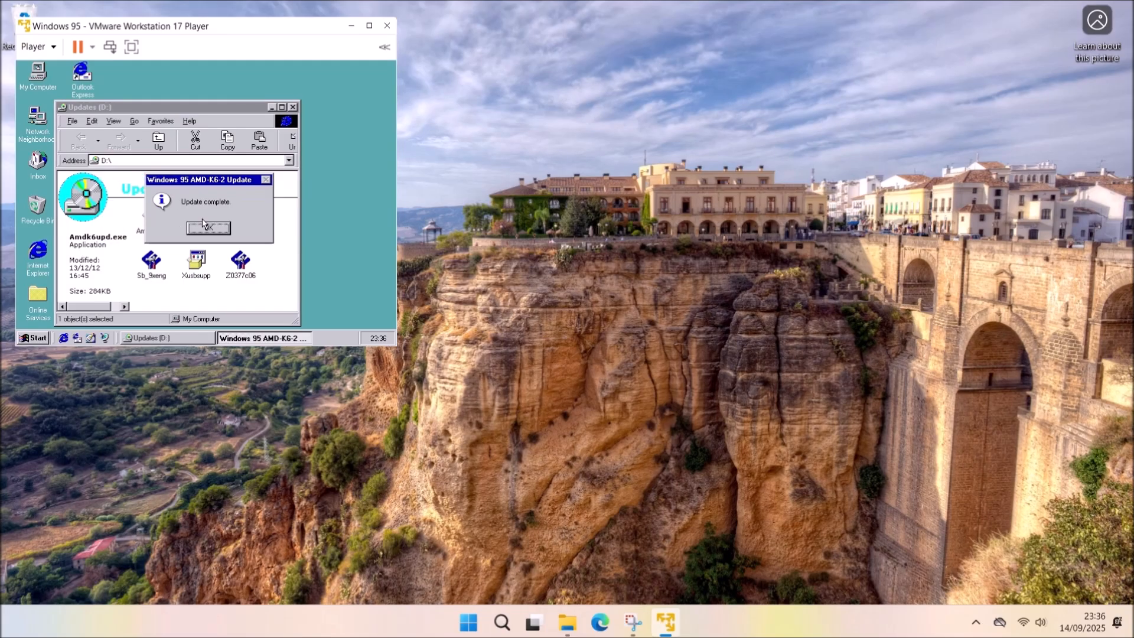
left_click(215, 226)
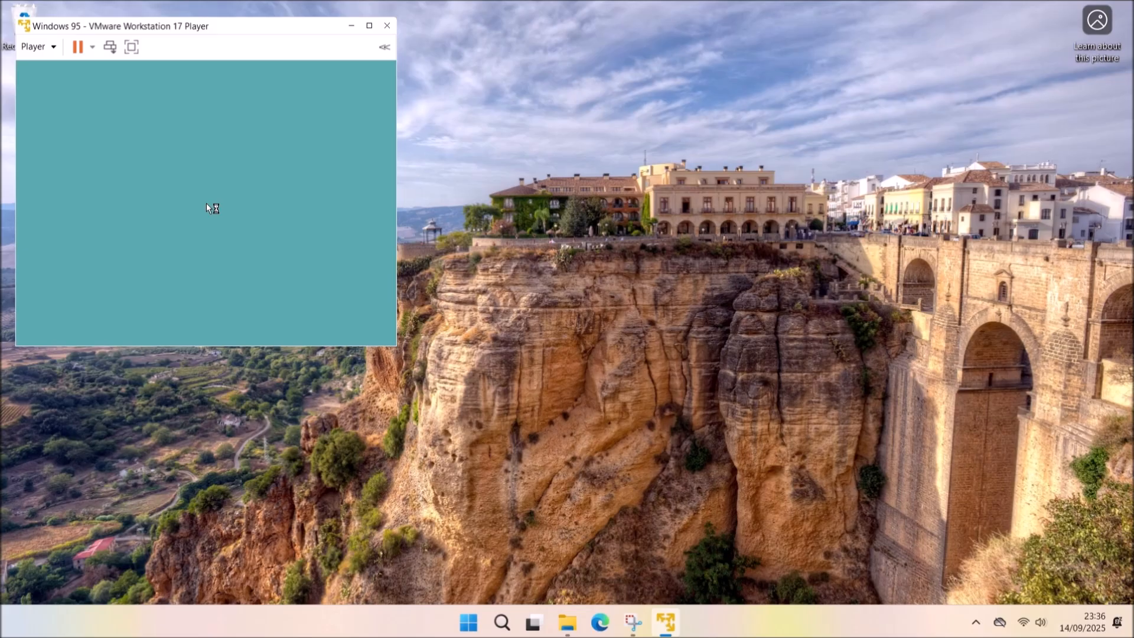
left_click(328, 136)
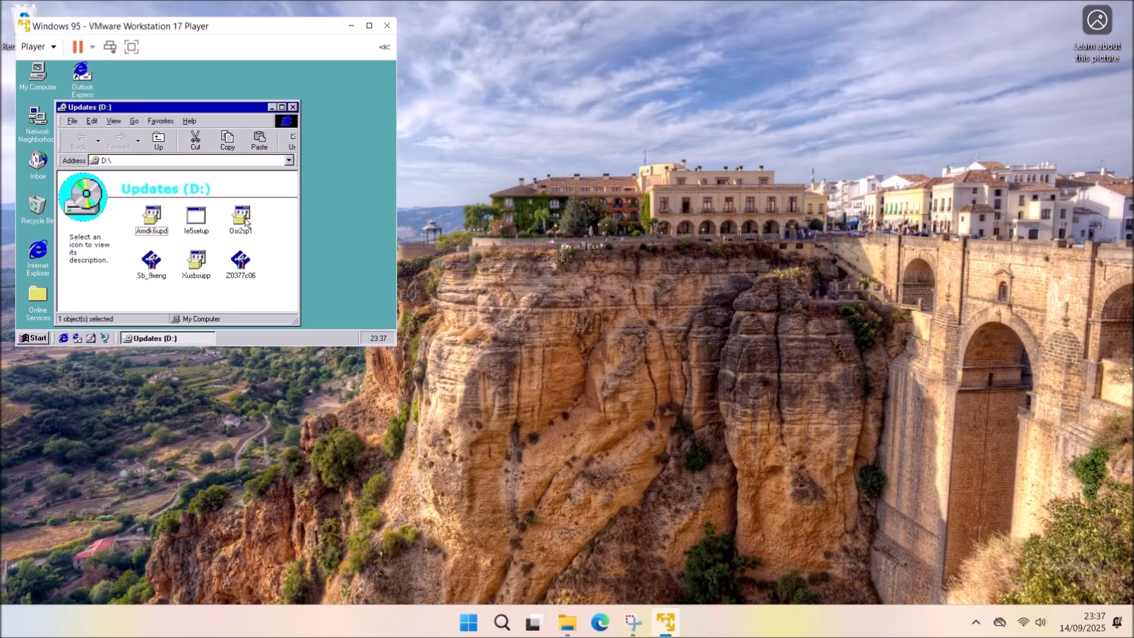
Run Osr2sp1, accept the warning, install Main Updates, and restart Windows 95.
double_click(244, 220)
left_click(198, 228)
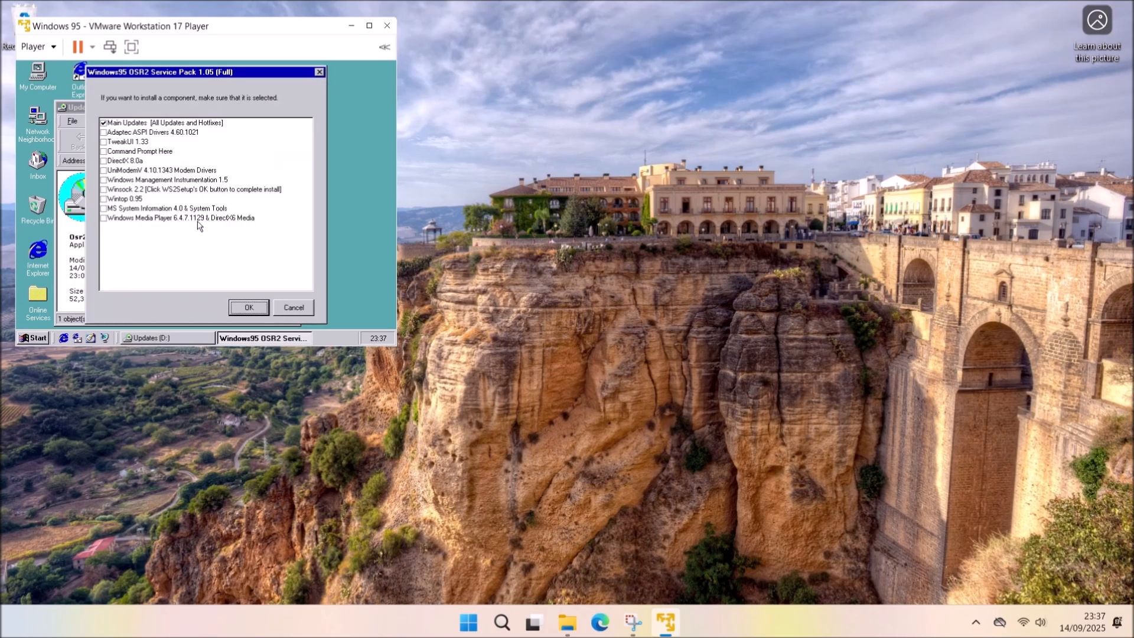
left_click(249, 307)
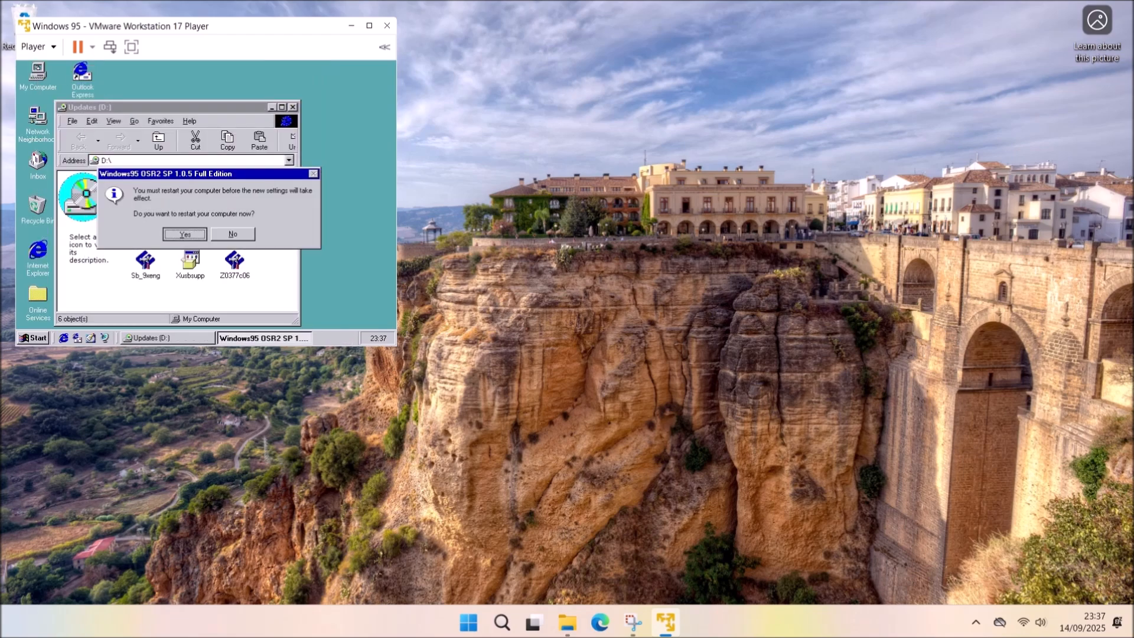
key("Return")
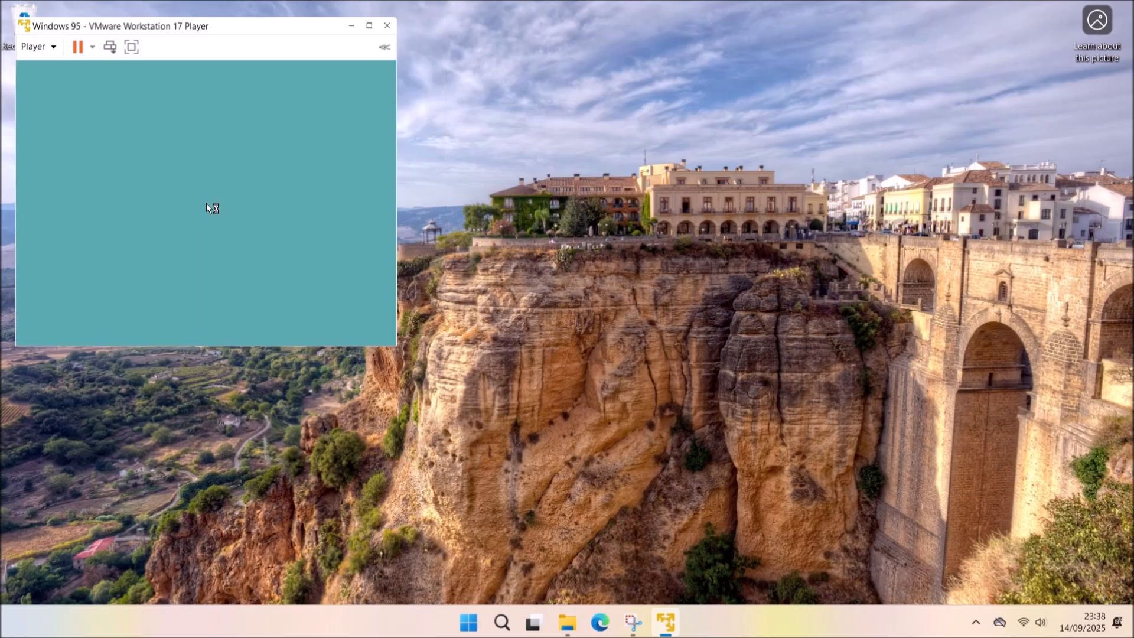
left_click(326, 133)
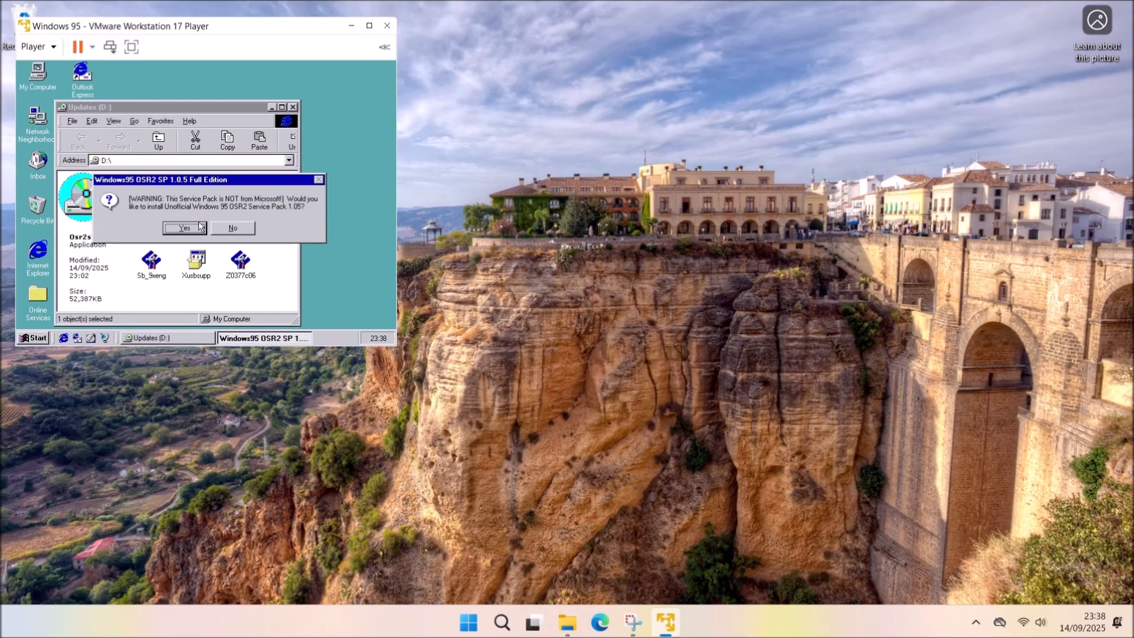
Install Adaptec ASPI, UniModemV, WMI and MS System Information from Osr2sp1, then restart.
left_click(199, 226)
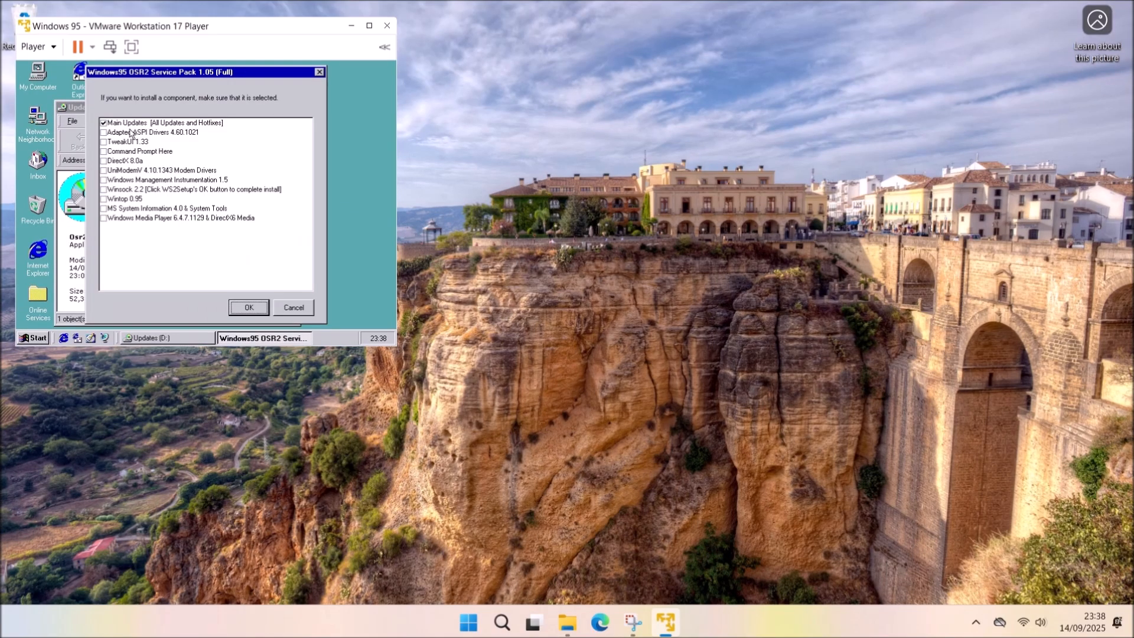
left_click(104, 124)
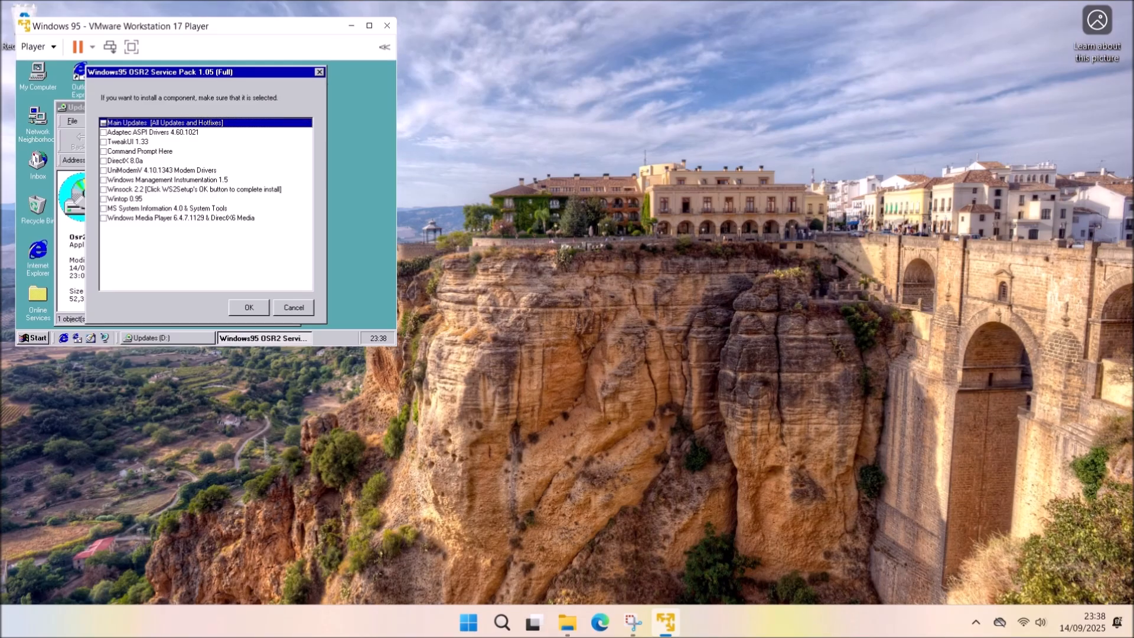
left_click(104, 132)
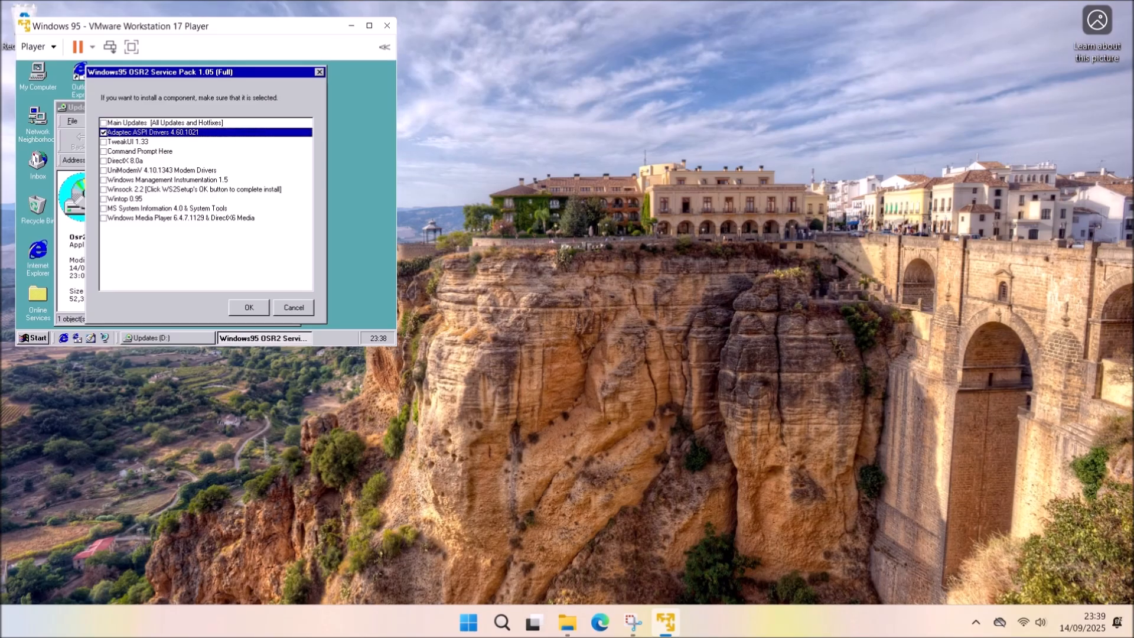
left_click(104, 171)
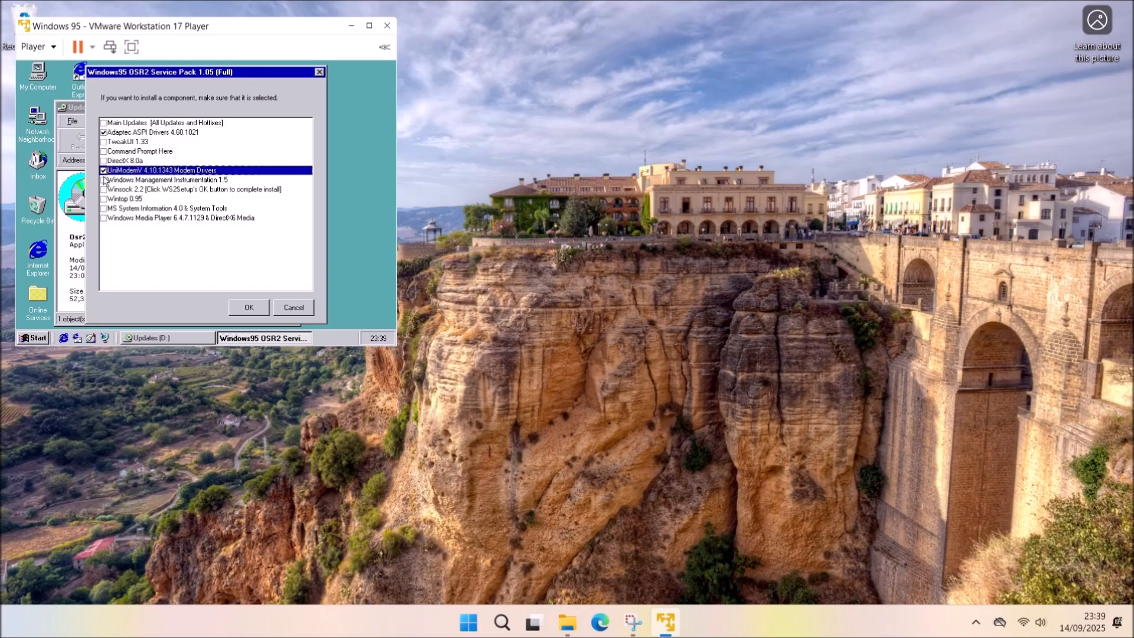
left_click(104, 180)
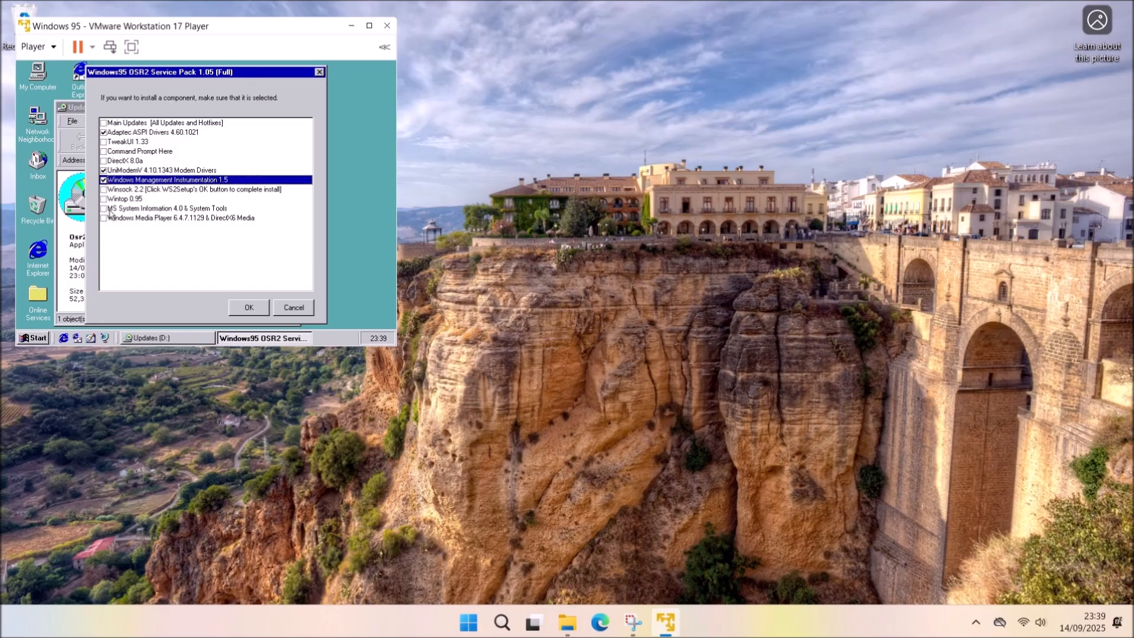
left_click(110, 209)
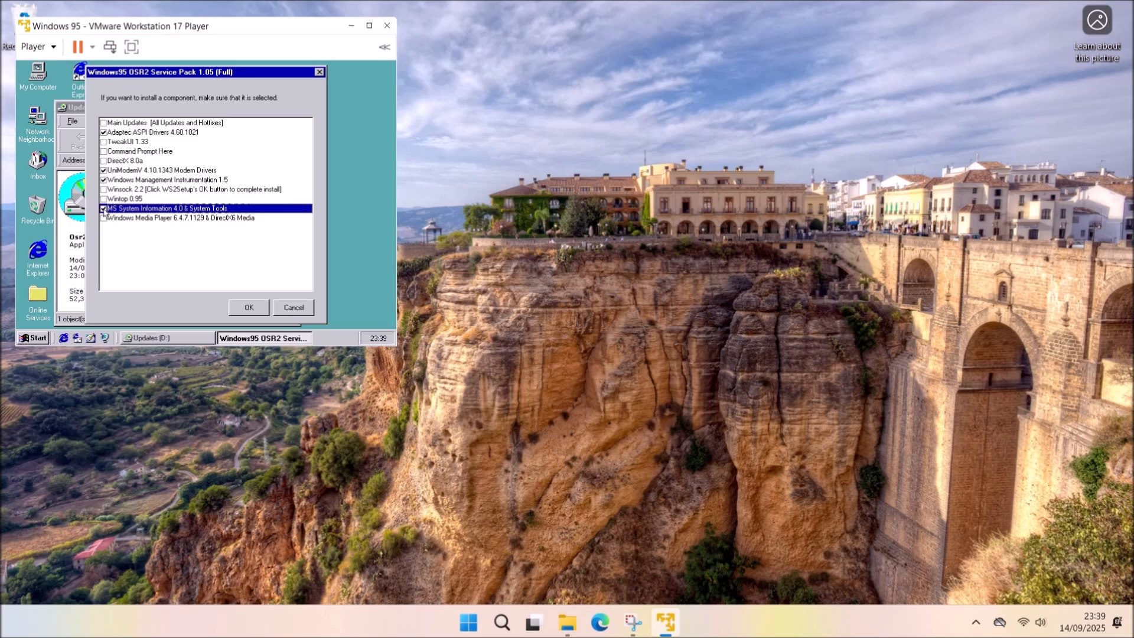
left_click(265, 307)
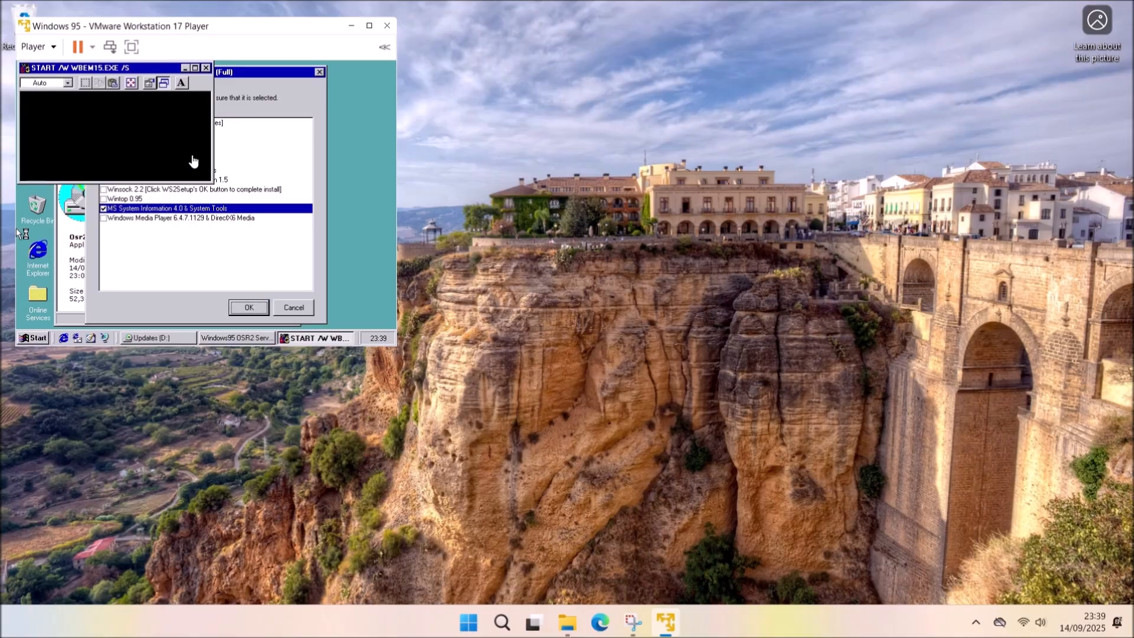
left_click(207, 214)
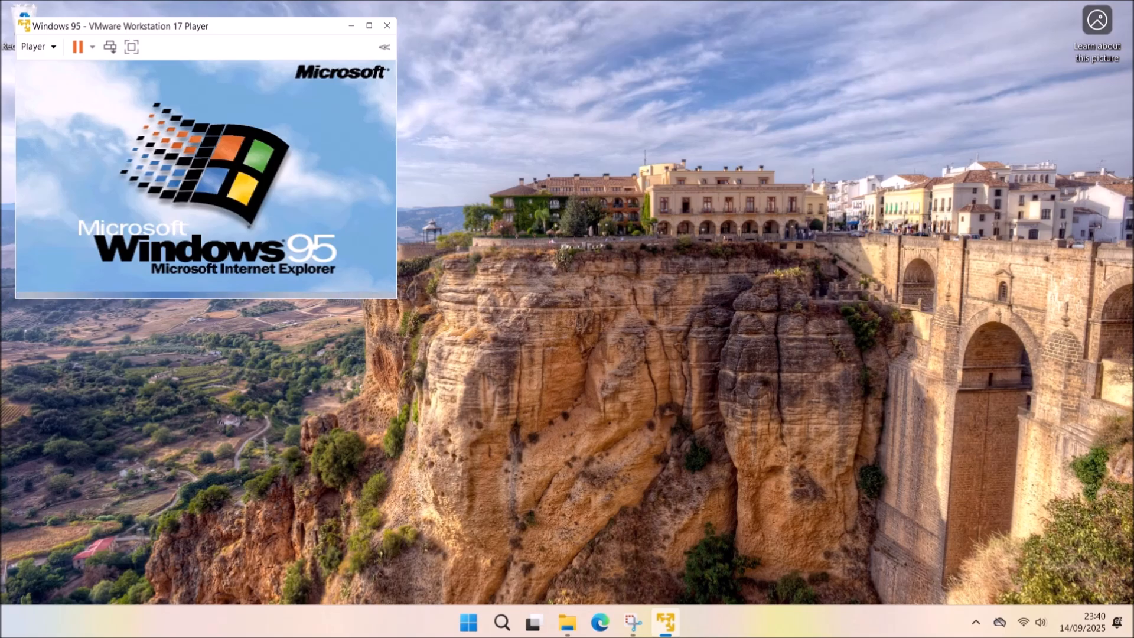
key("Return")
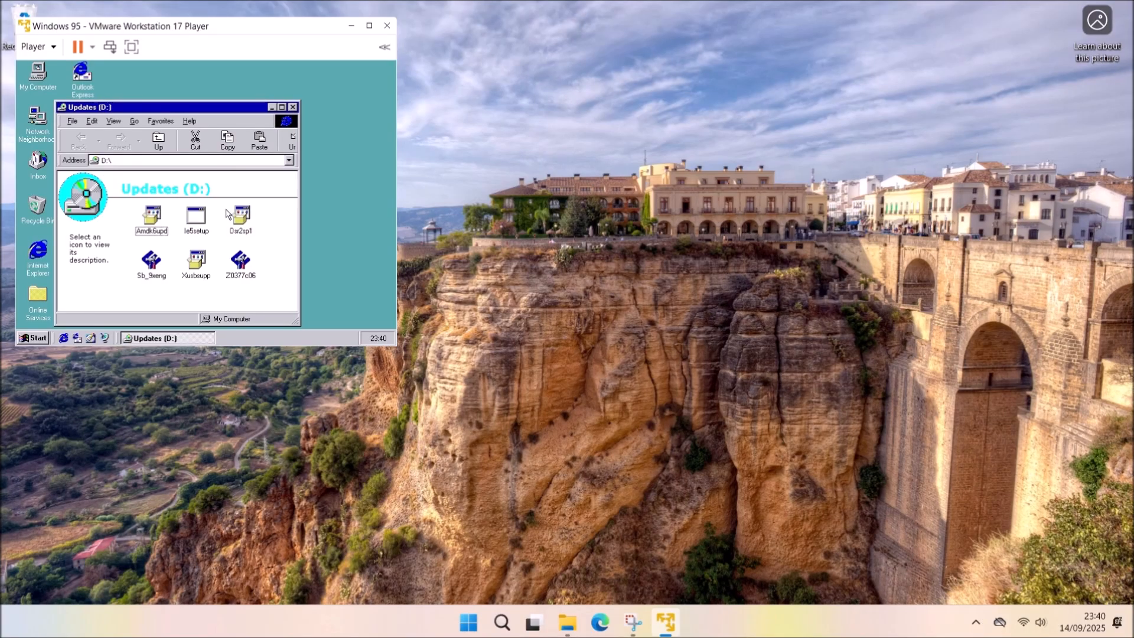
Rerun Osr2sp1 to install only Wintop 0.95 and restart Windows 95.
double_click(241, 216)
left_click(202, 229)
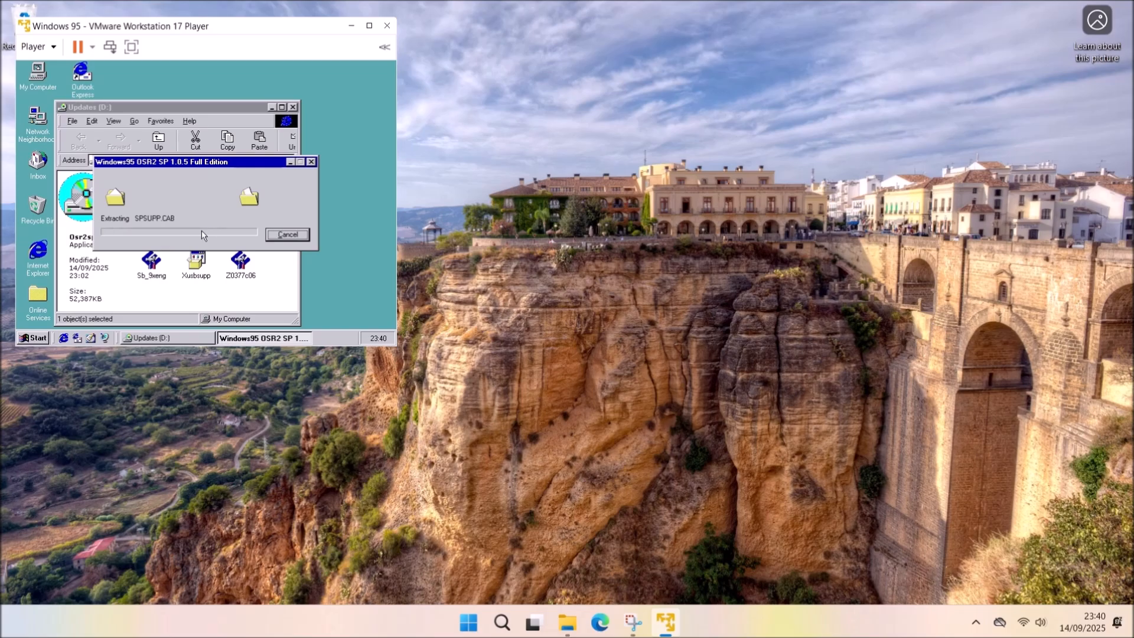
left_click(107, 123)
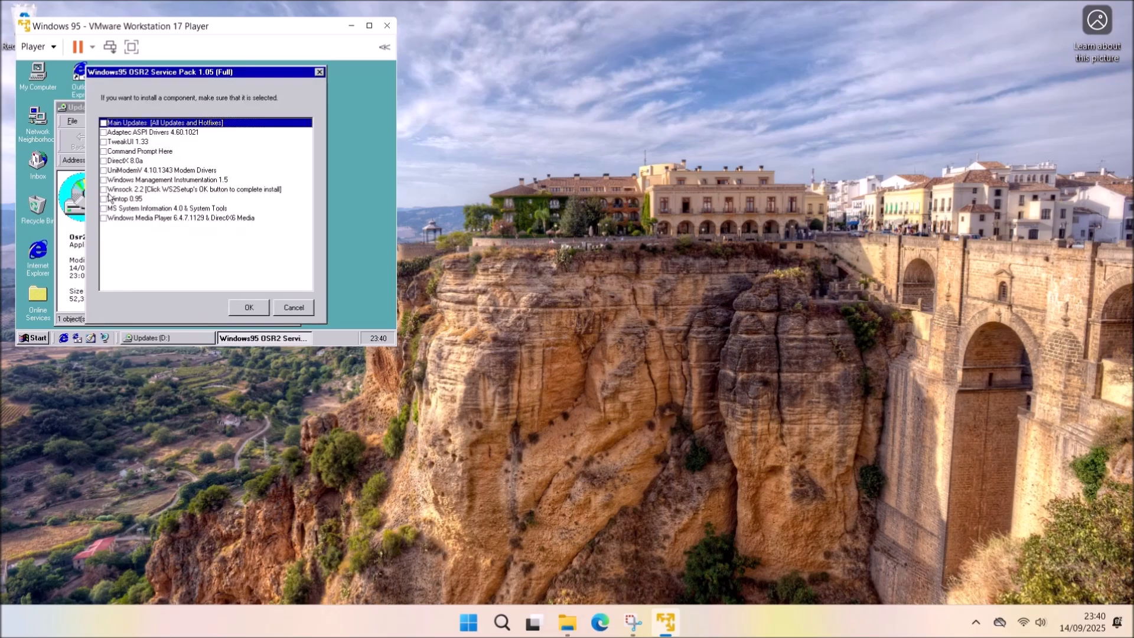
left_click(104, 199)
left_click(248, 307)
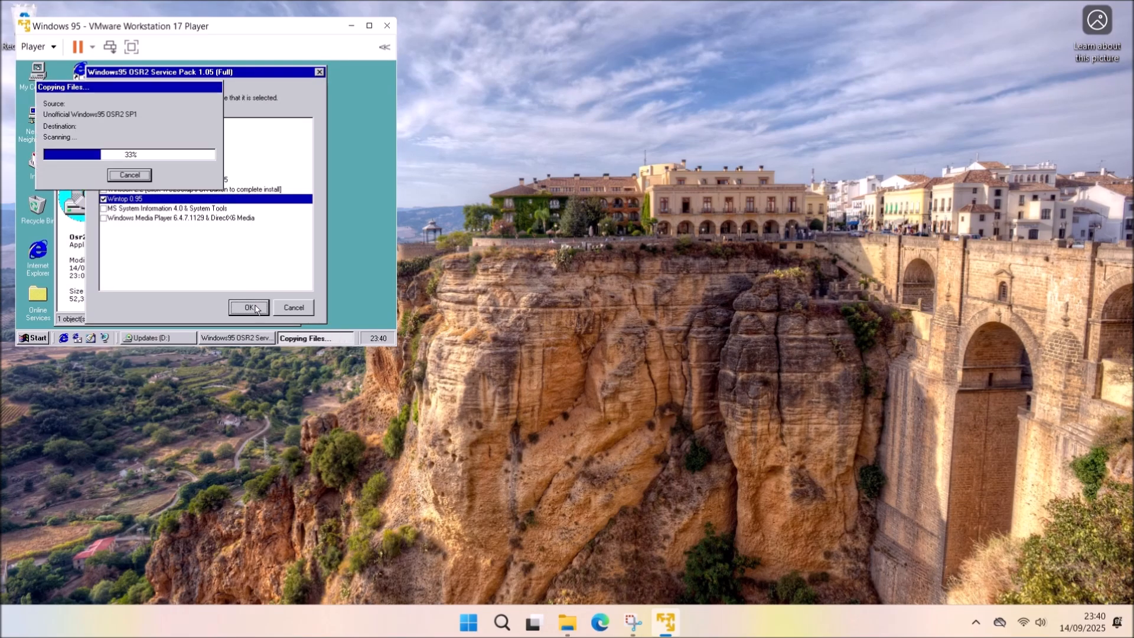
left_click(206, 209)
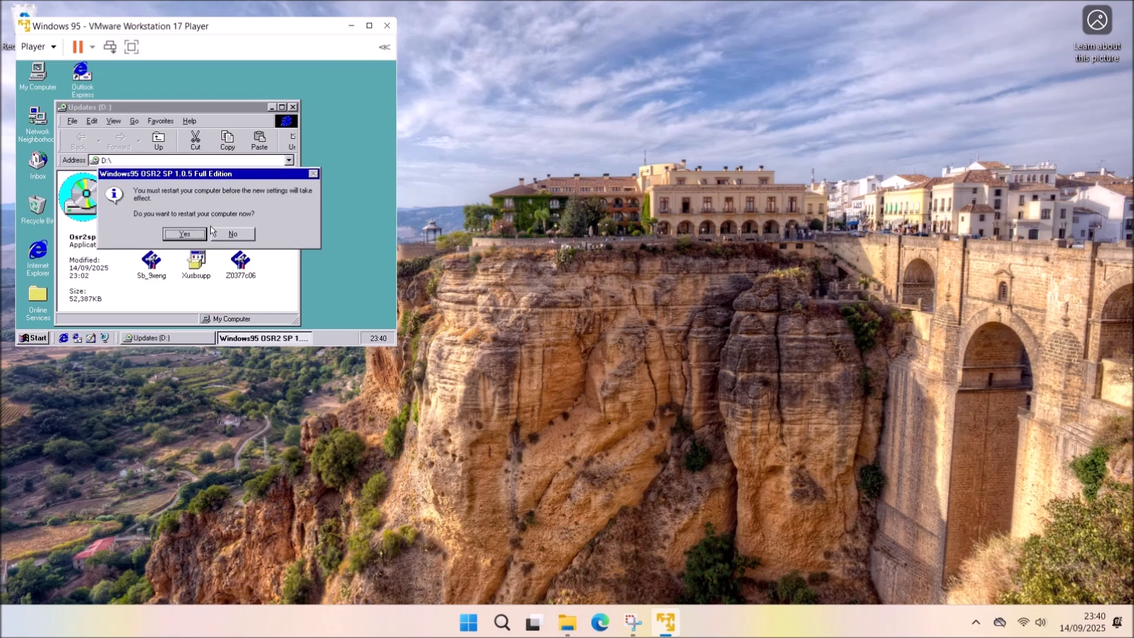
left_click(199, 236)
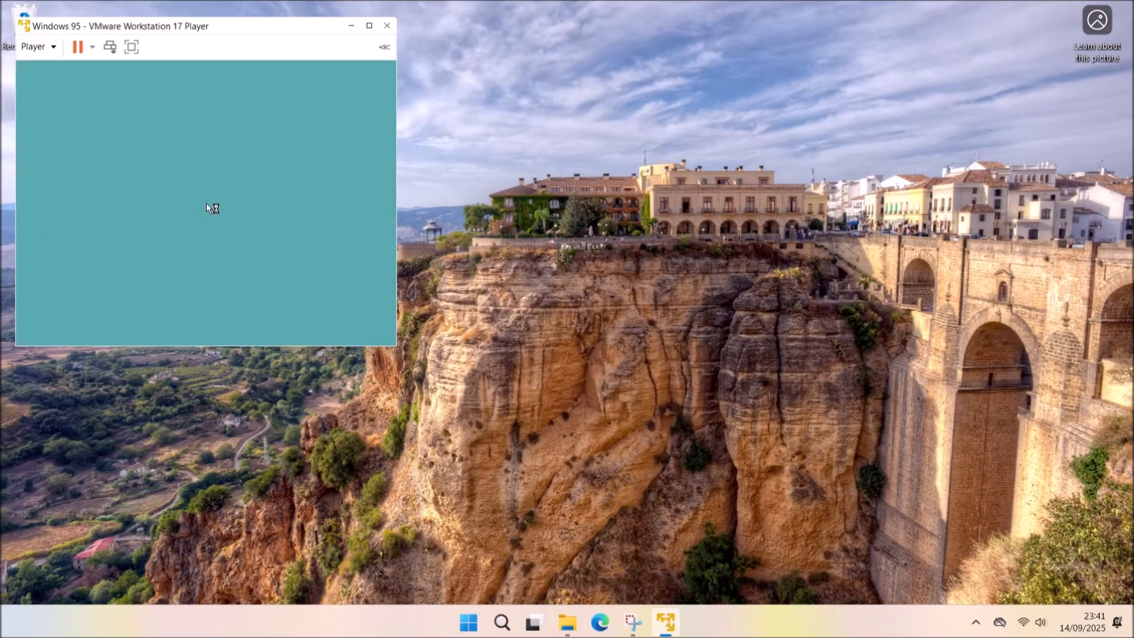
left_click(323, 135)
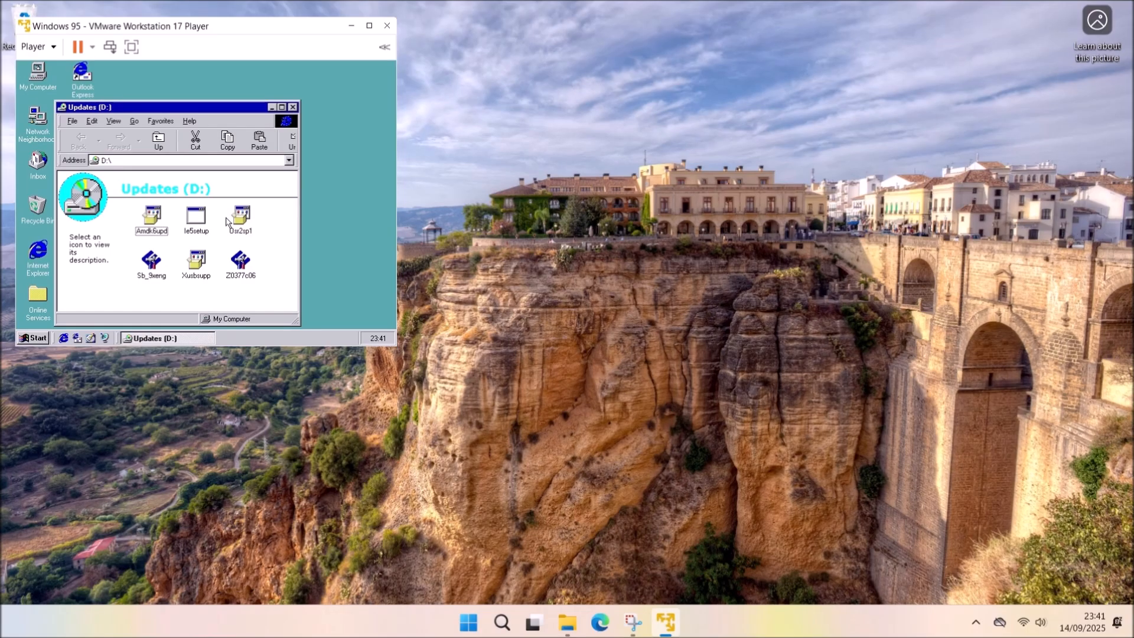
Copy Ie5setup from Updates (D:) onto the guest desktop, deleting the stray shortcut.
left_click(196, 220)
left_click_drag(161, 107, 281, 97)
left_click_drag(317, 221, 30, 233)
left_click_drag(84, 201, 90, 204)
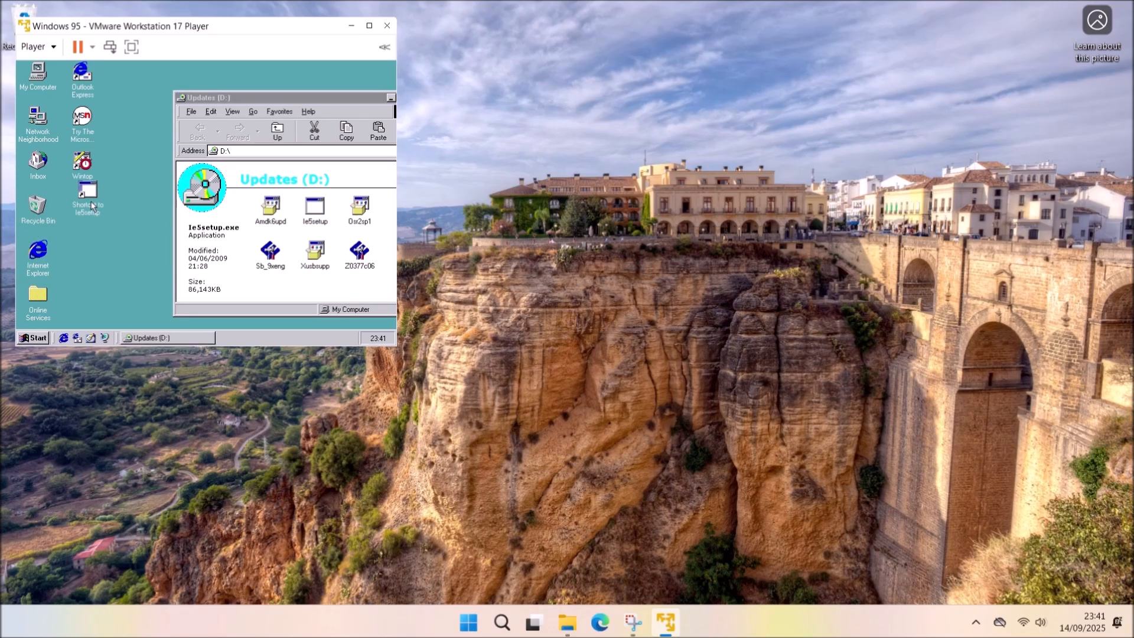
right_click(92, 205)
left_click(146, 273)
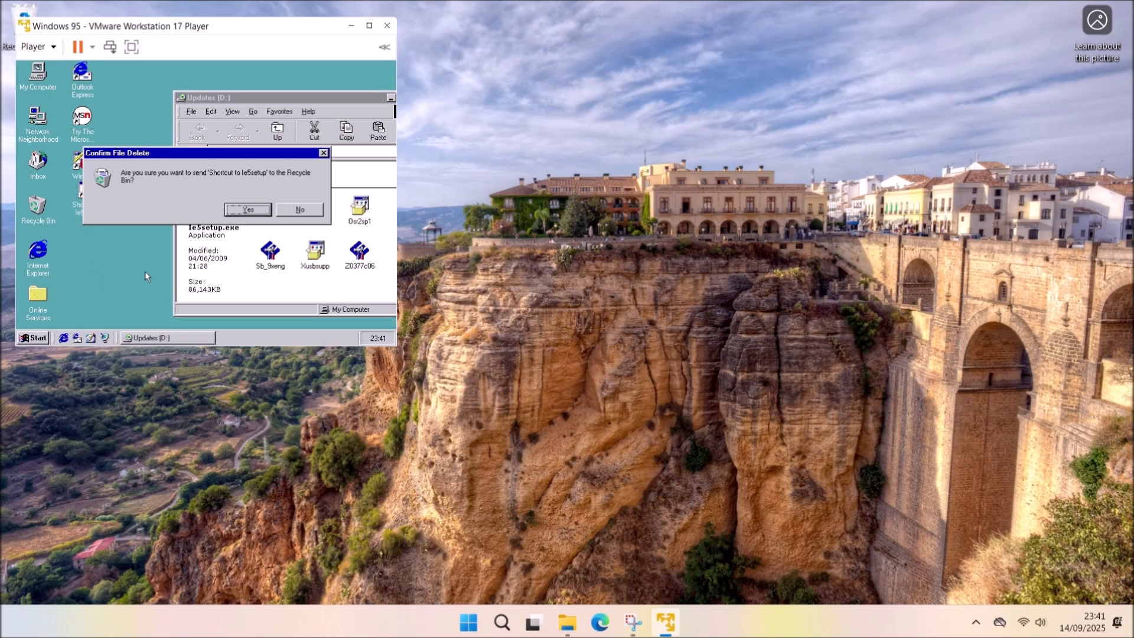
left_click(239, 206)
right_click(320, 213)
left_click(340, 258)
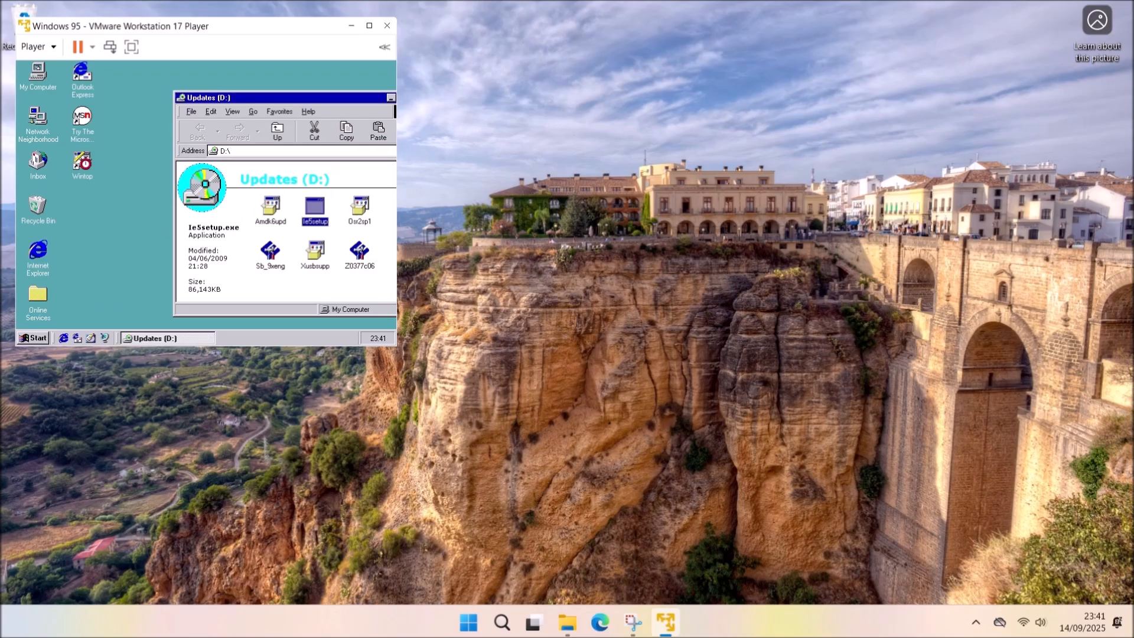
right_click(59, 207)
left_click(105, 268)
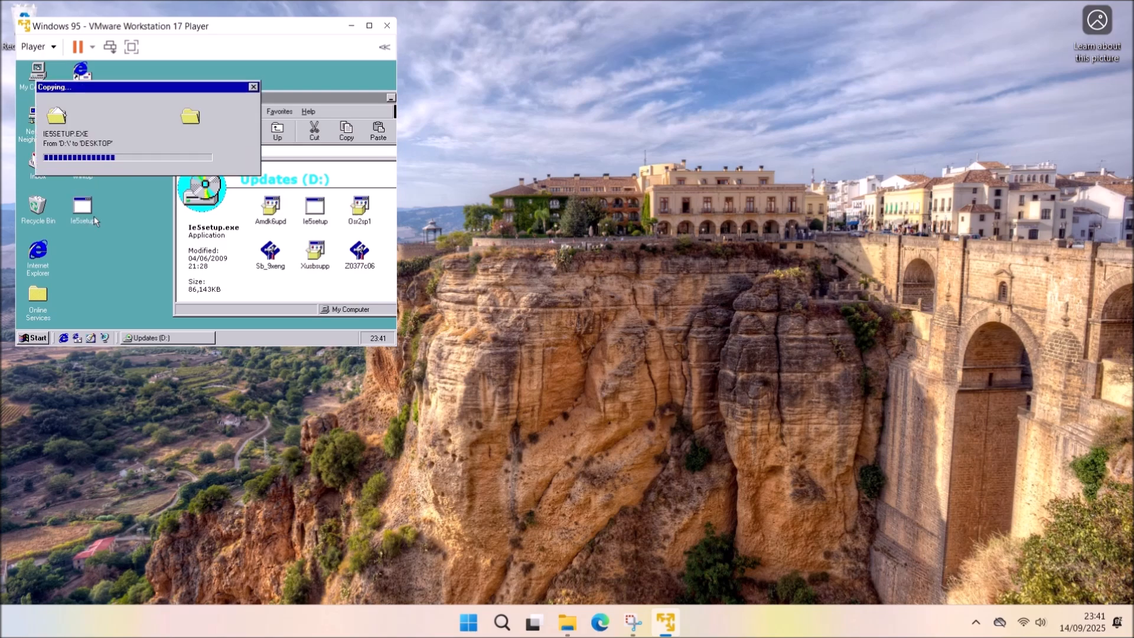
left_click_drag(65, 200, 95, 202)
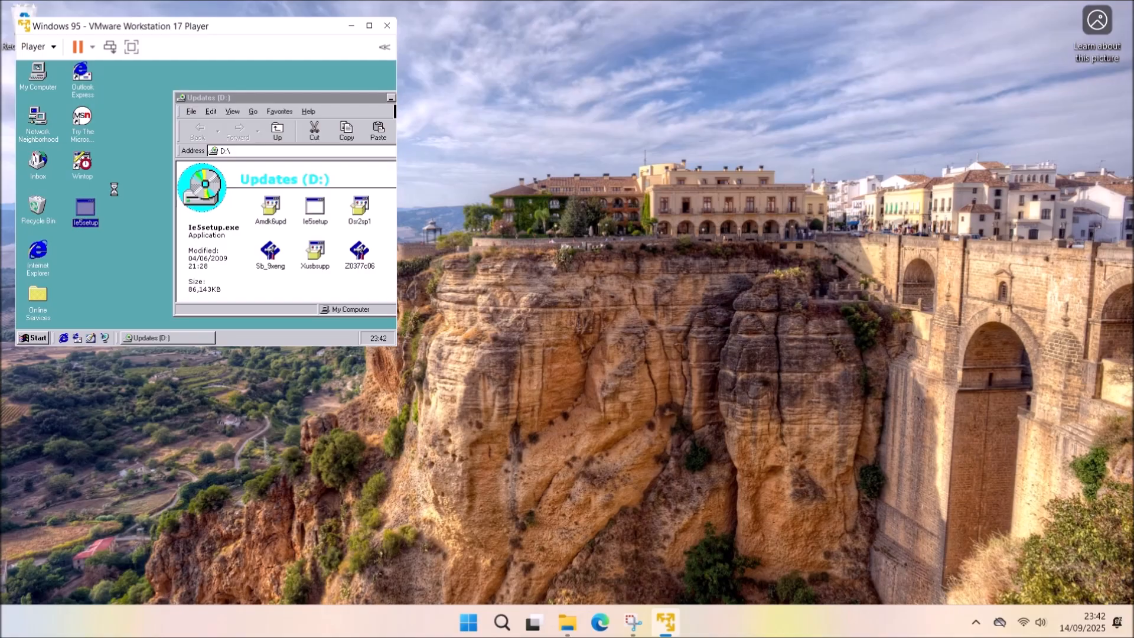
Line up the desktop icons and extract Ie5setup into the IE 5.5 SP2 Full folder.
right_click(114, 189)
left_click(147, 218)
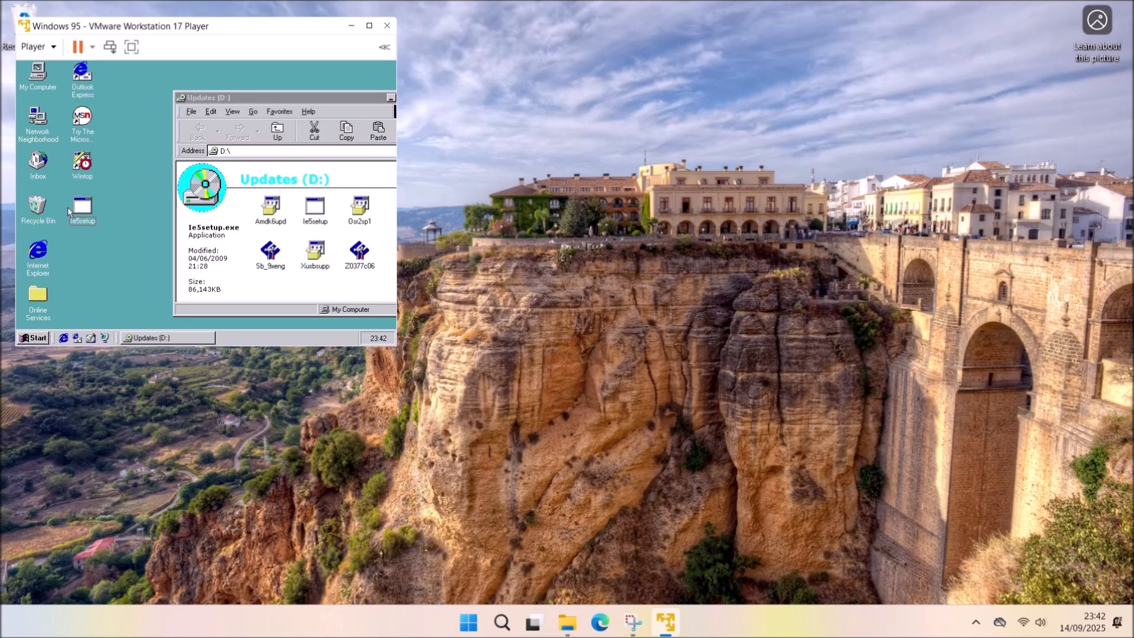
double_click(73, 208)
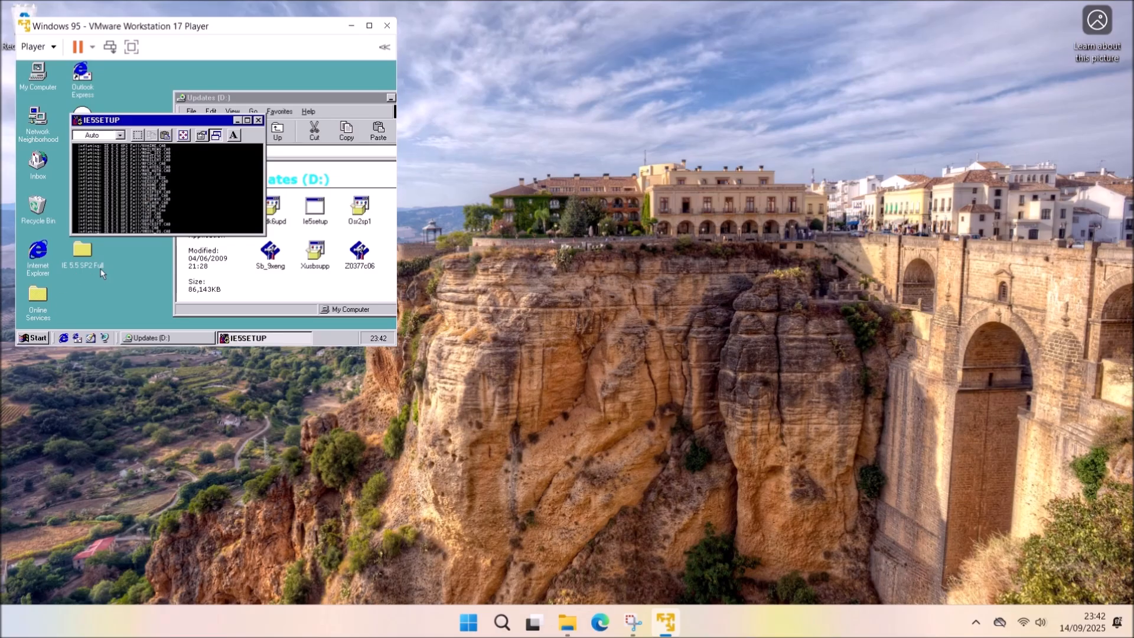
double_click(83, 254)
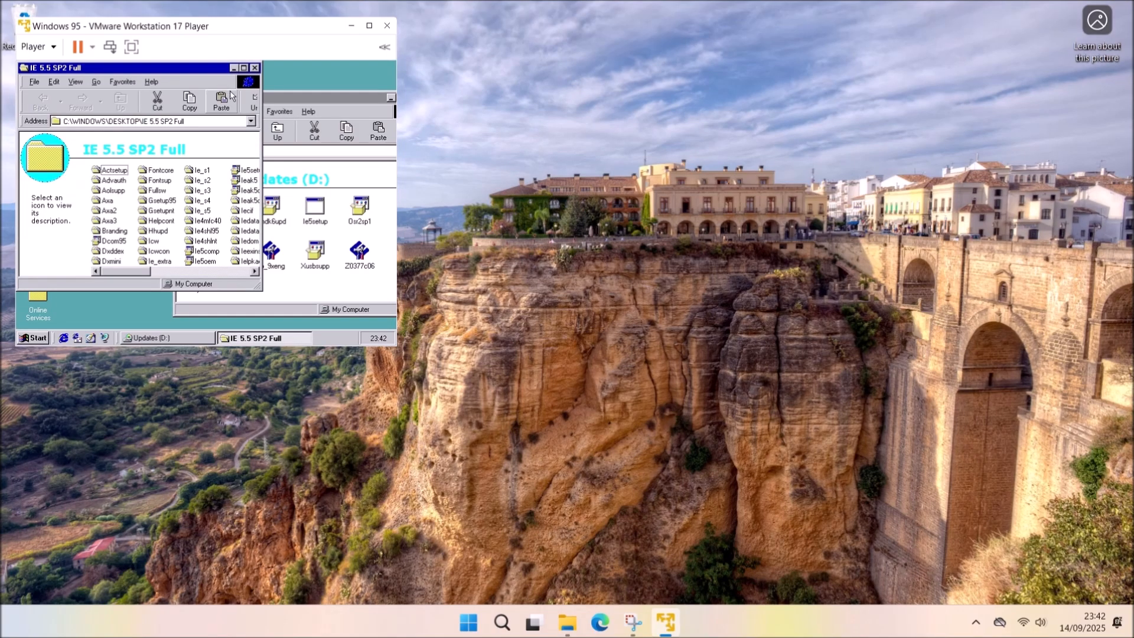
Run Ie5setup from IE 5.5 SP2 Full, accept the licence, and finish with a restart.
left_click(243, 68)
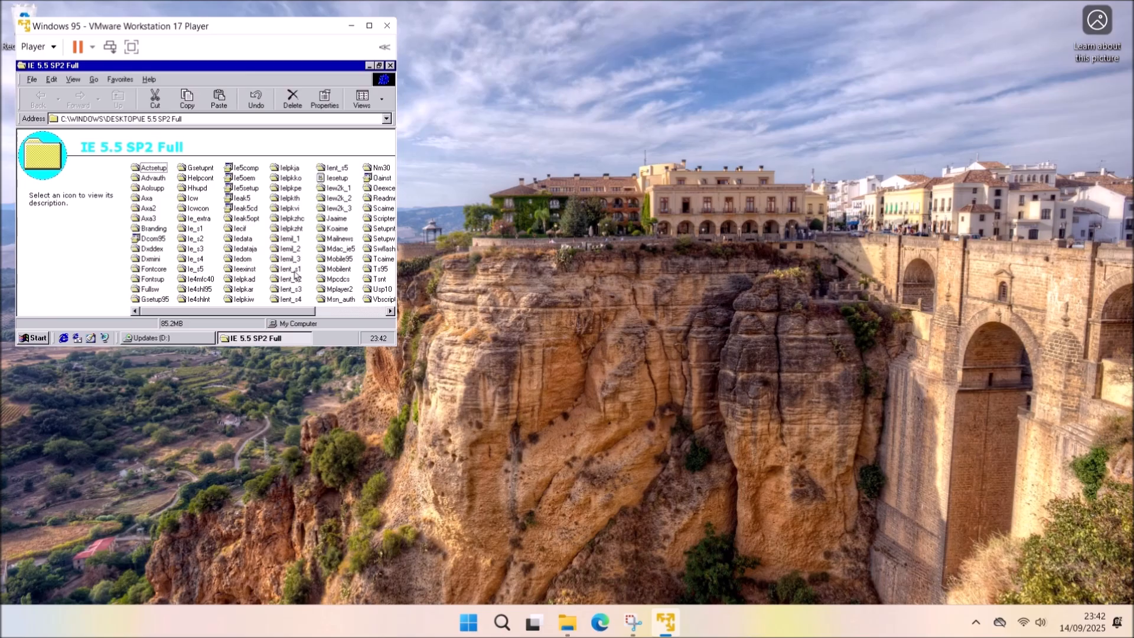
left_click(346, 312)
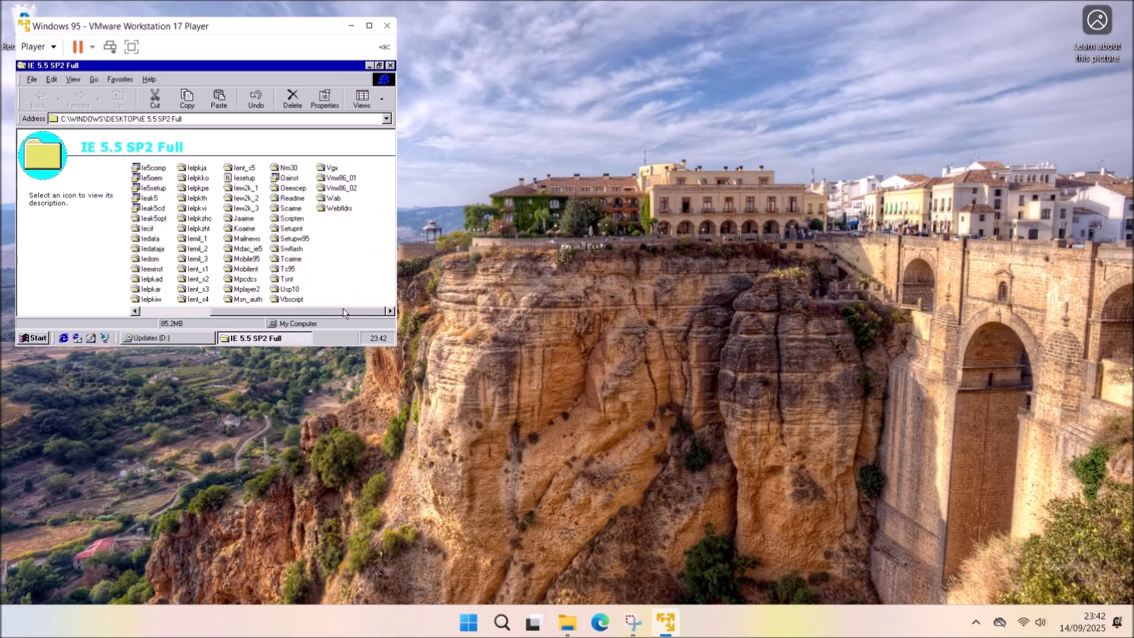
double_click(247, 178)
left_click(305, 80)
left_click(206, 309)
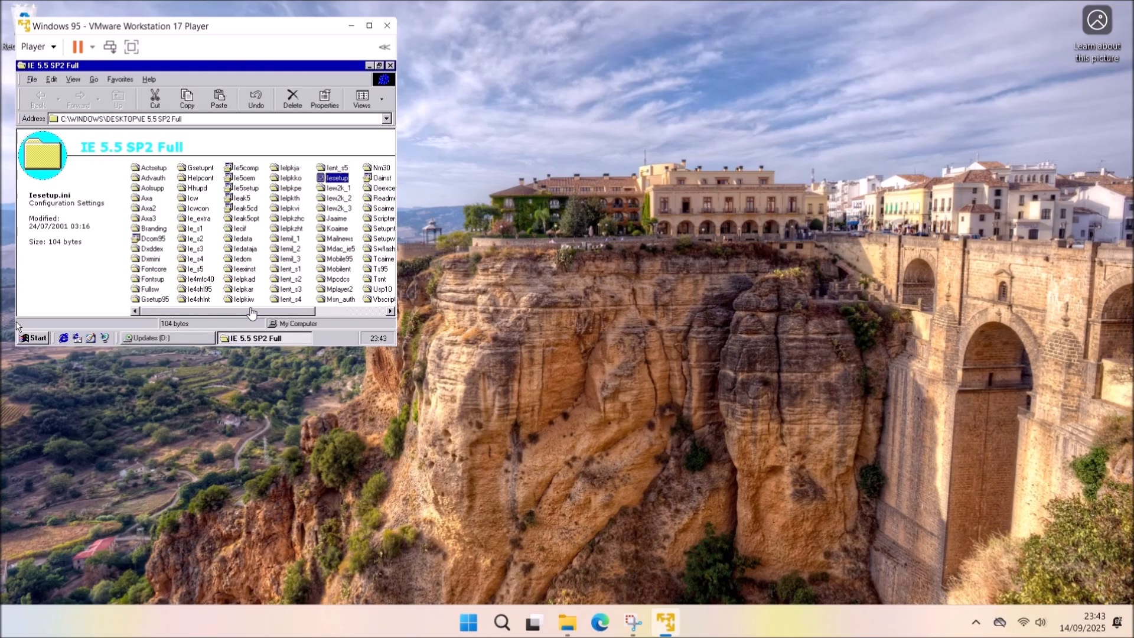
double_click(253, 189)
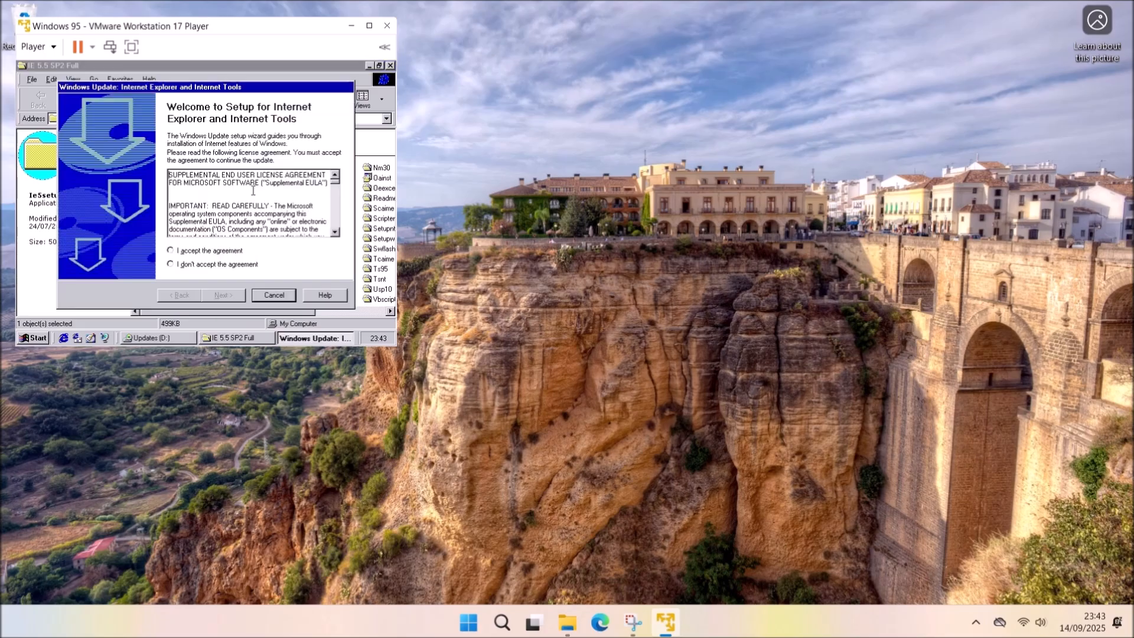
left_click(233, 253)
left_click(235, 296)
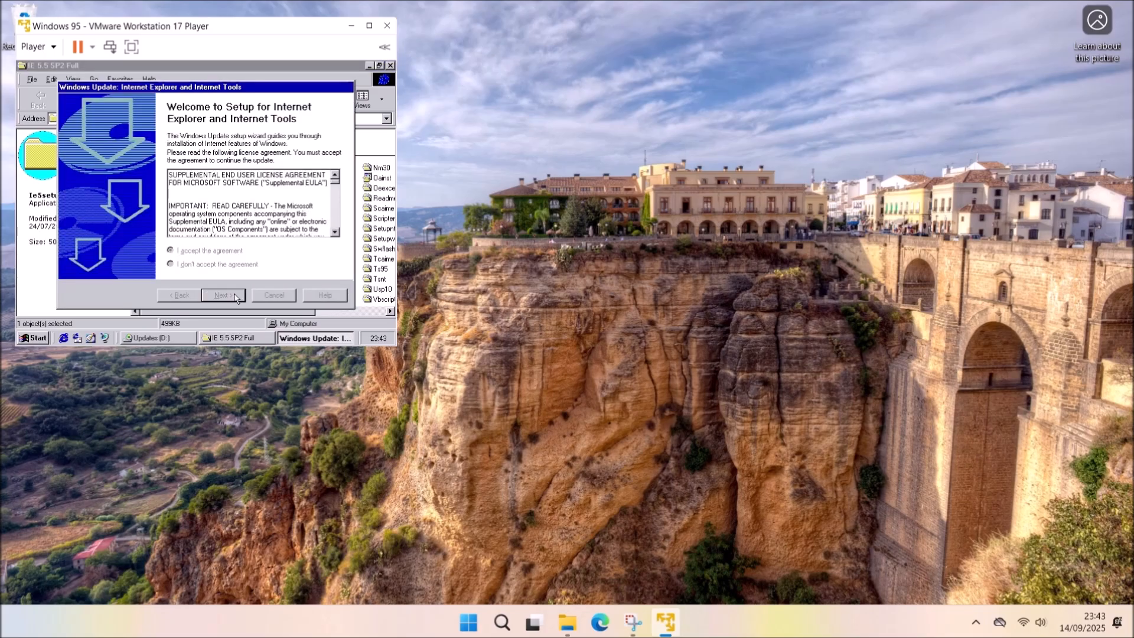
left_click(219, 296)
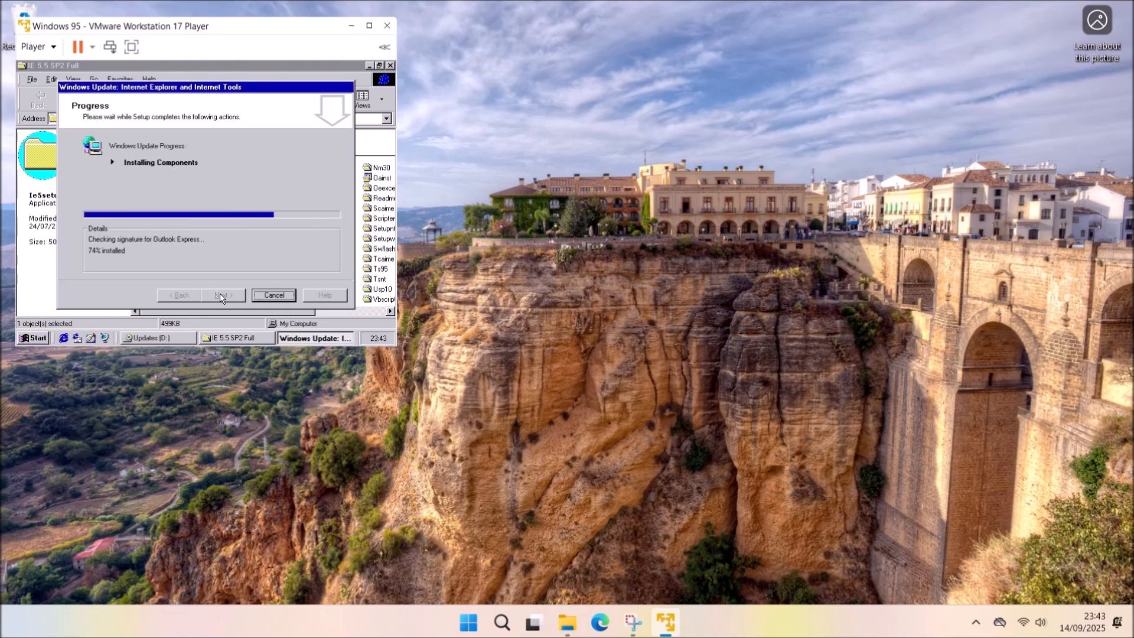
left_click(220, 296)
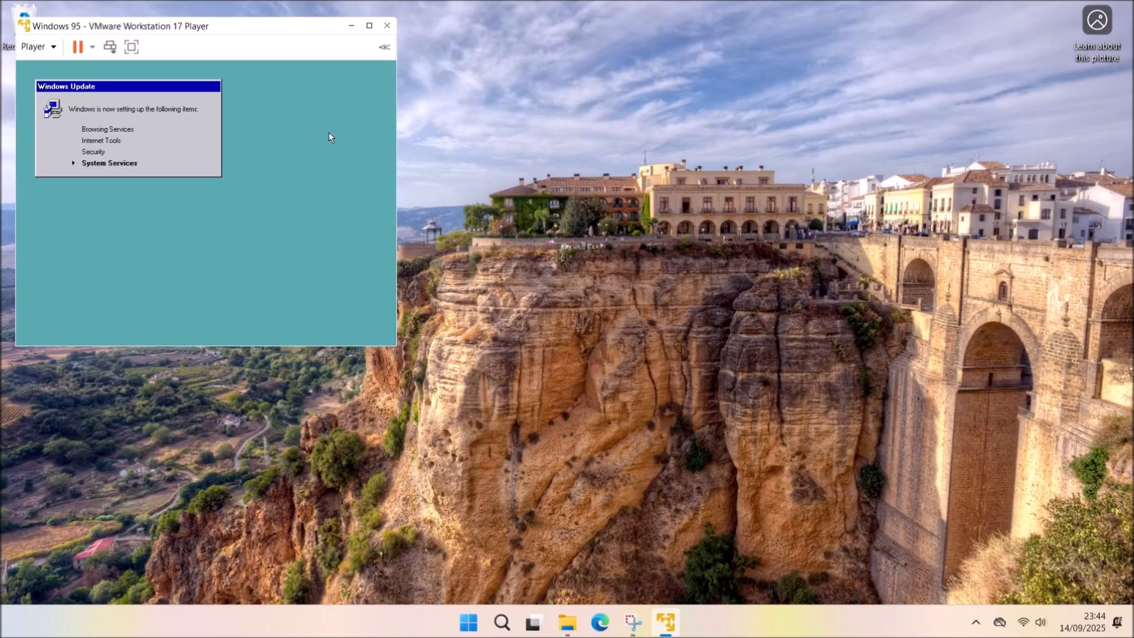
left_click(53, 54)
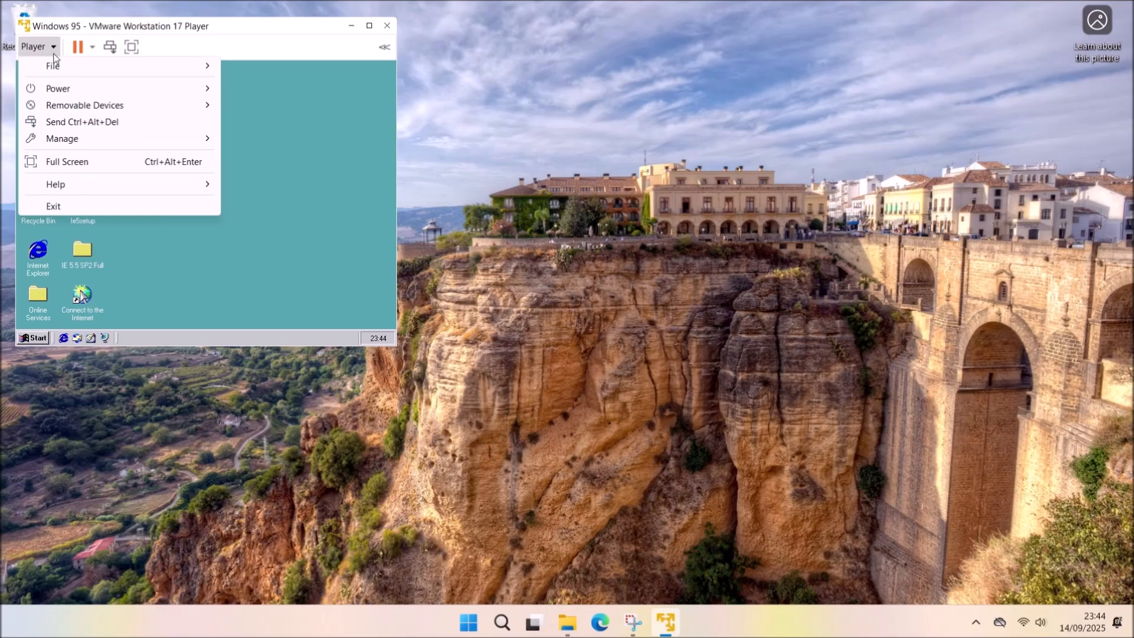
Attempt Install VMware Tools, dismiss the error, and locate the downloaded winPre2k.iso.
mouse_move(114, 137)
left_click(282, 139)
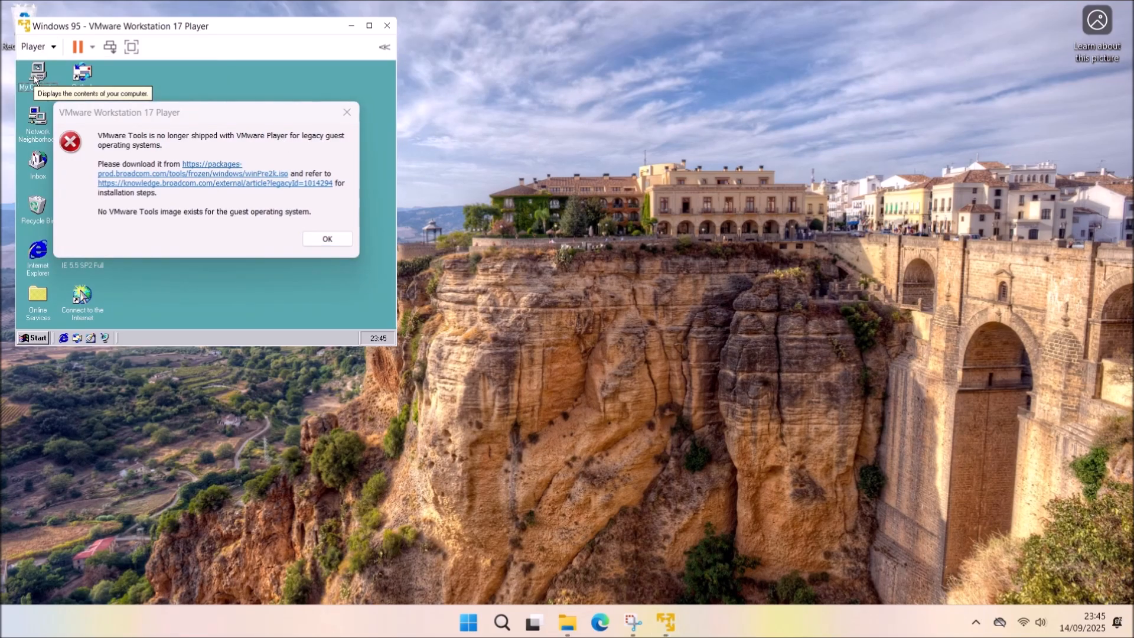
key("Return")
left_click(567, 622)
left_click(394, 339)
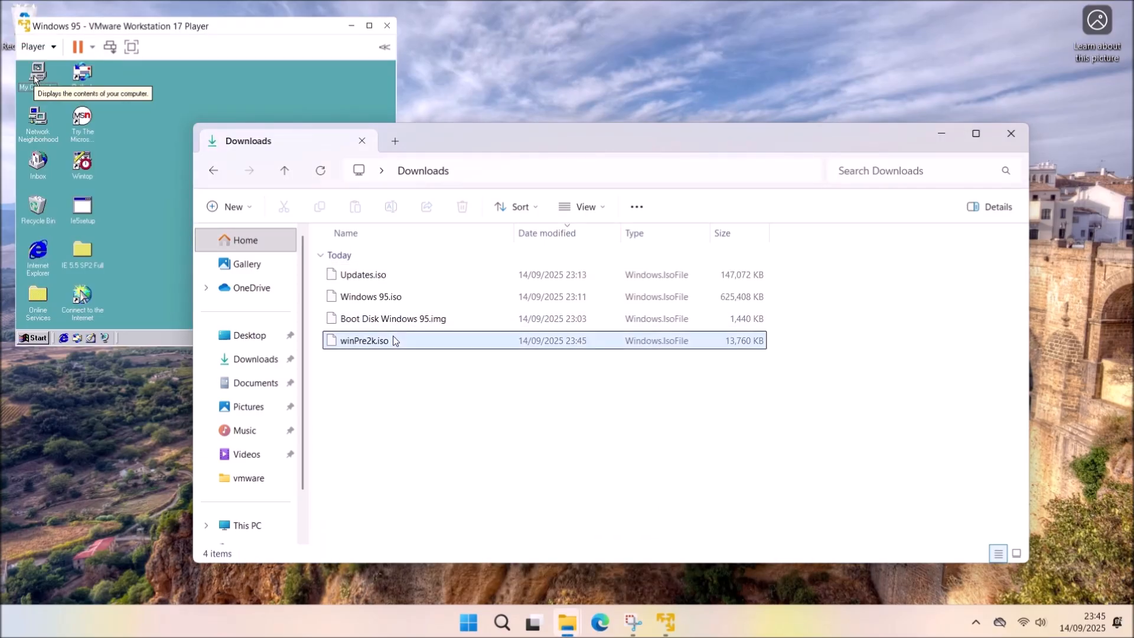
left_click(941, 133)
Load winPre2k.iso into the VM's CD/DVD drive and apply the setting.
left_click(31, 46)
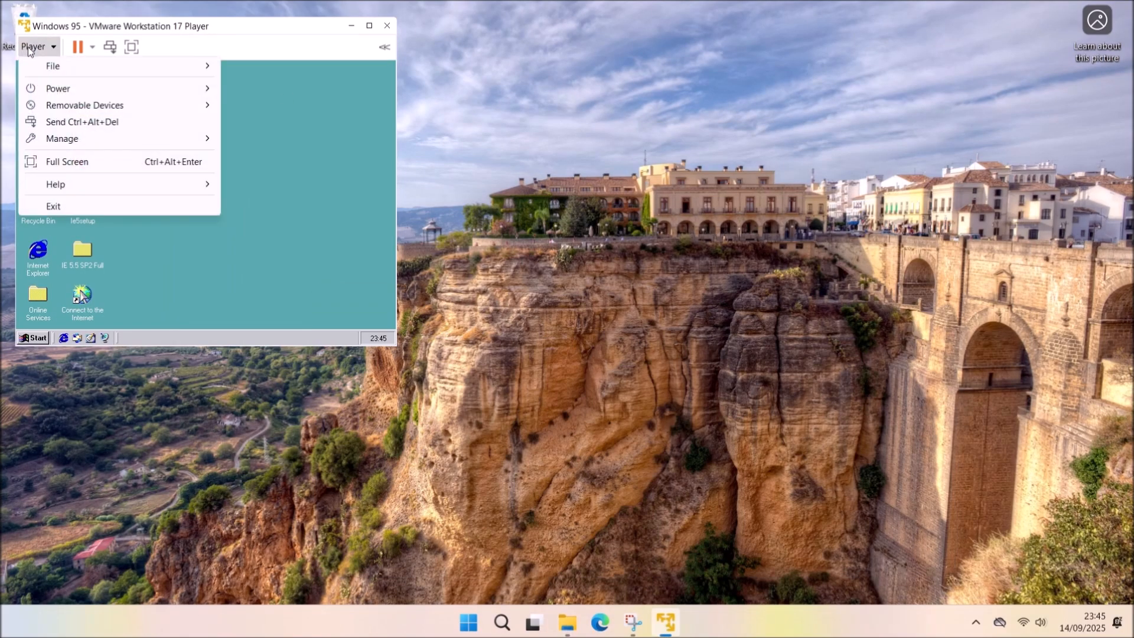
mouse_move(102, 106)
mouse_move(307, 106)
left_click(392, 127)
left_click(473, 169)
double_click(295, 156)
left_click(382, 521)
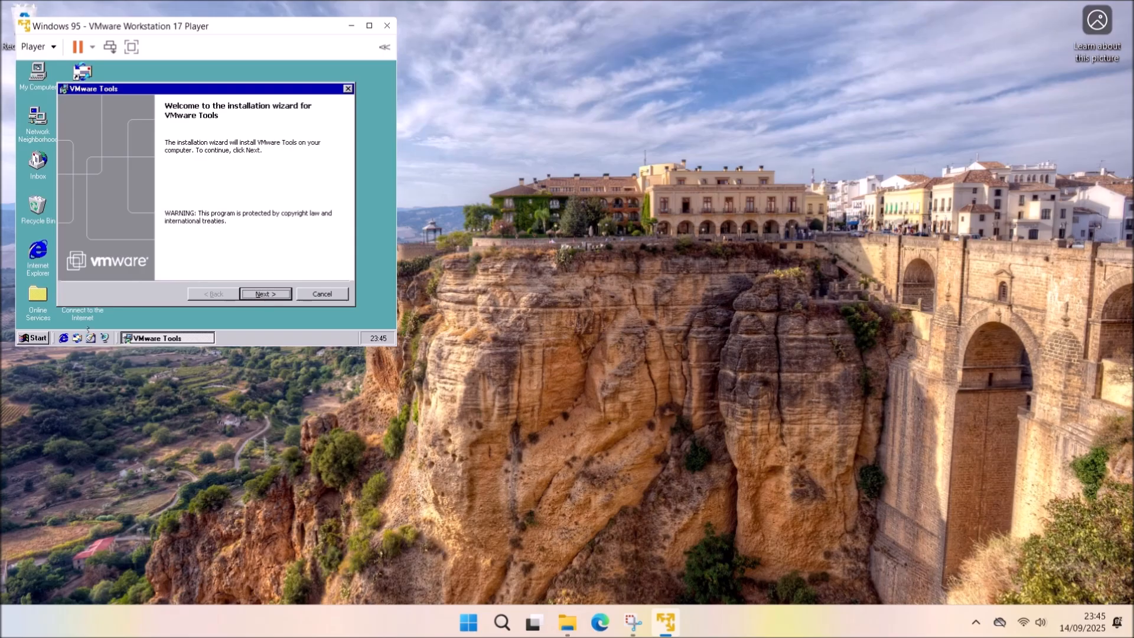
Run the VMware Tools wizard with the Typical setup, accepting the SVGA driver failure warning.
key("Return")
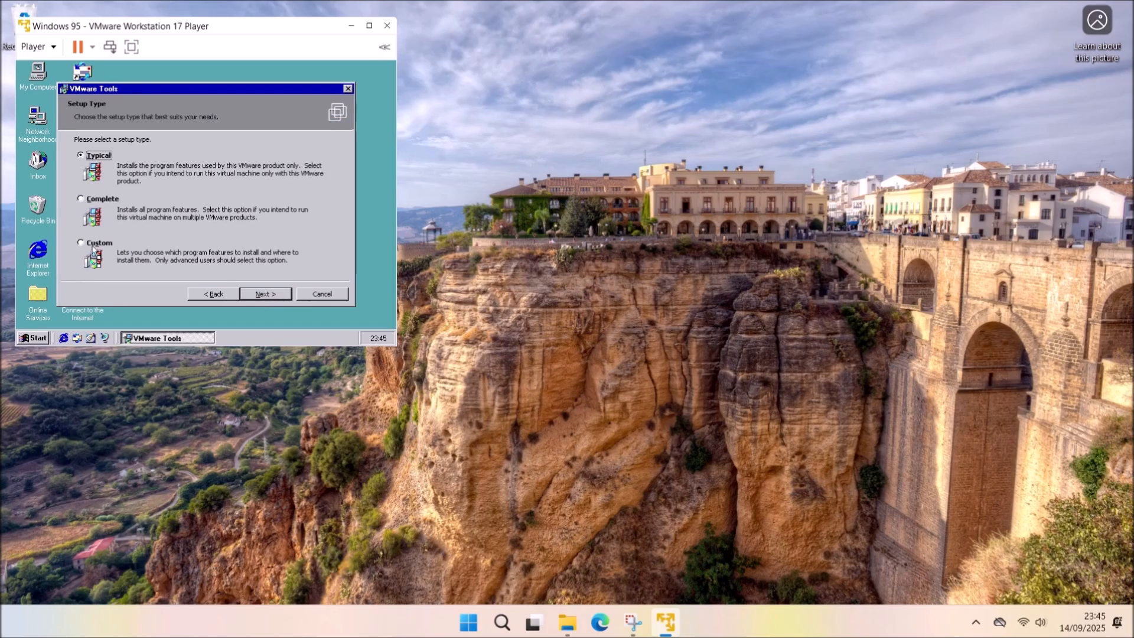
left_click(279, 294)
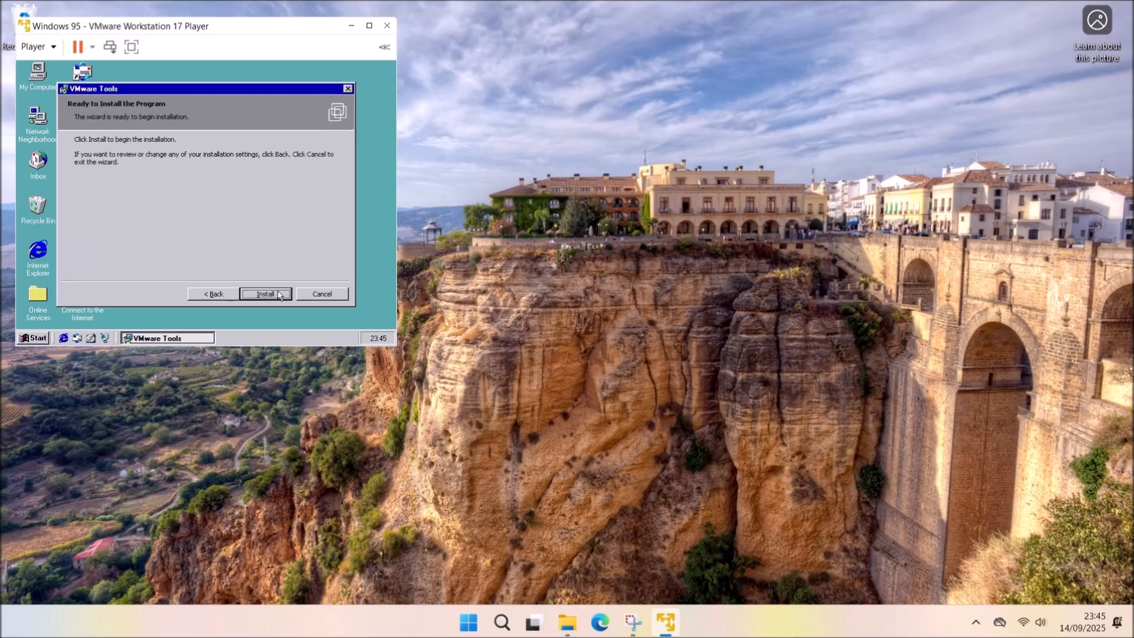
left_click(289, 297)
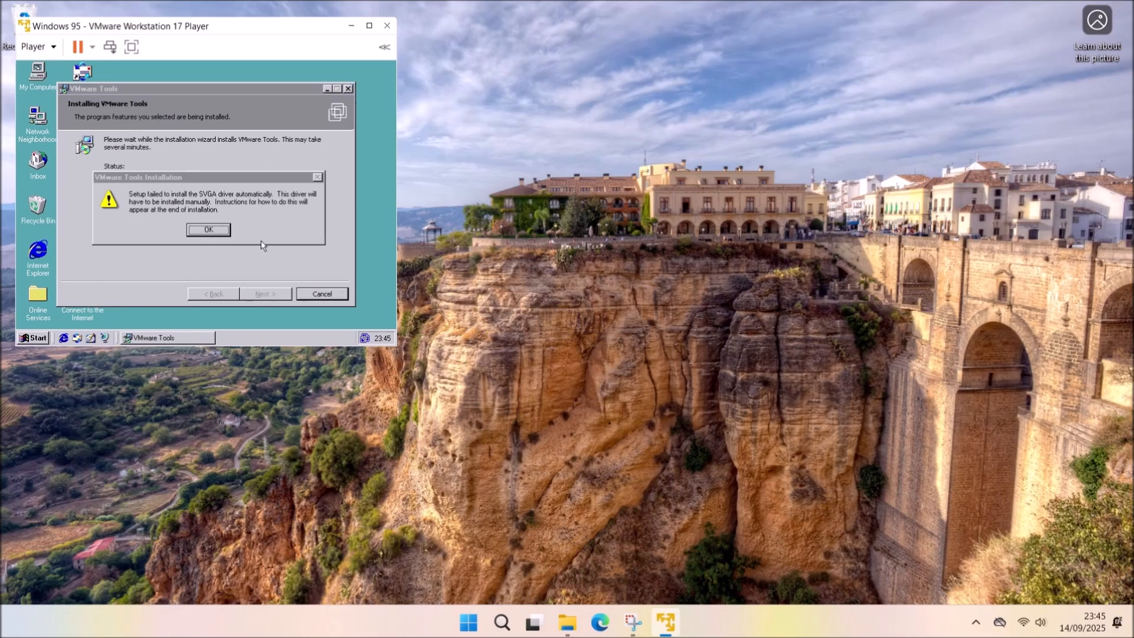
left_click(215, 233)
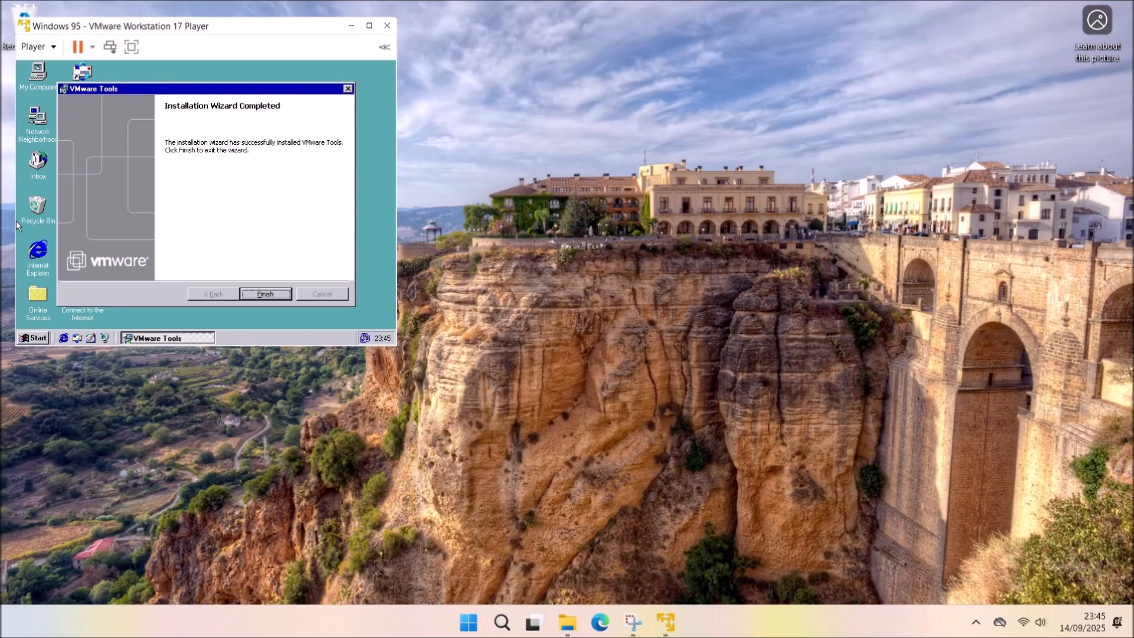
left_click(263, 298)
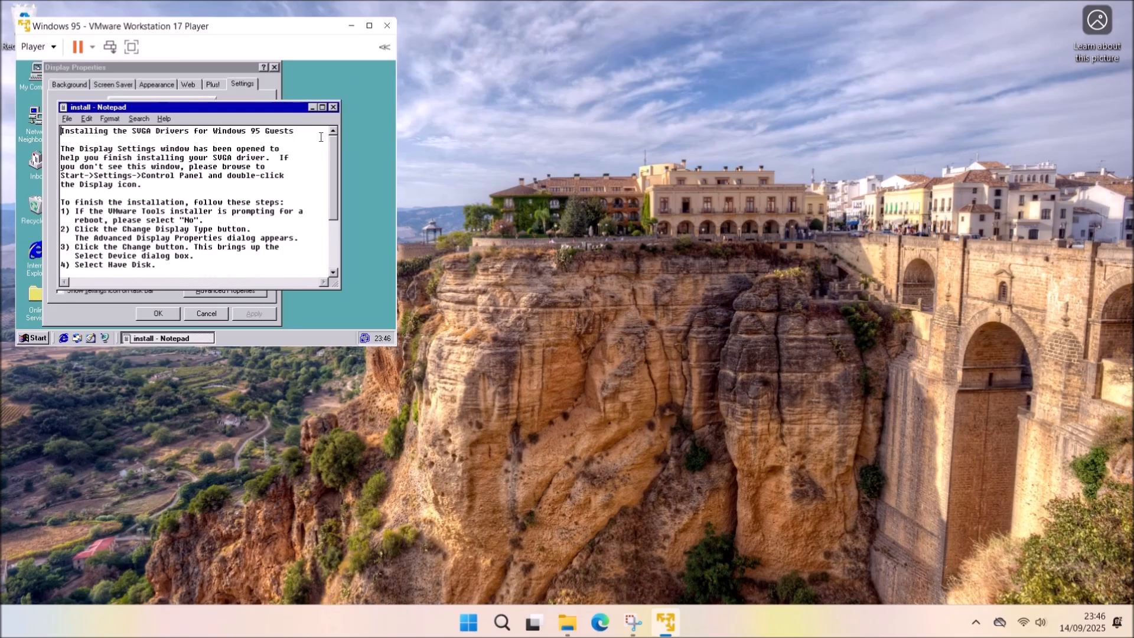
Close the SVGA instructions and start a Have Disk driver change for the display adapter.
left_click(333, 107)
left_click(246, 293)
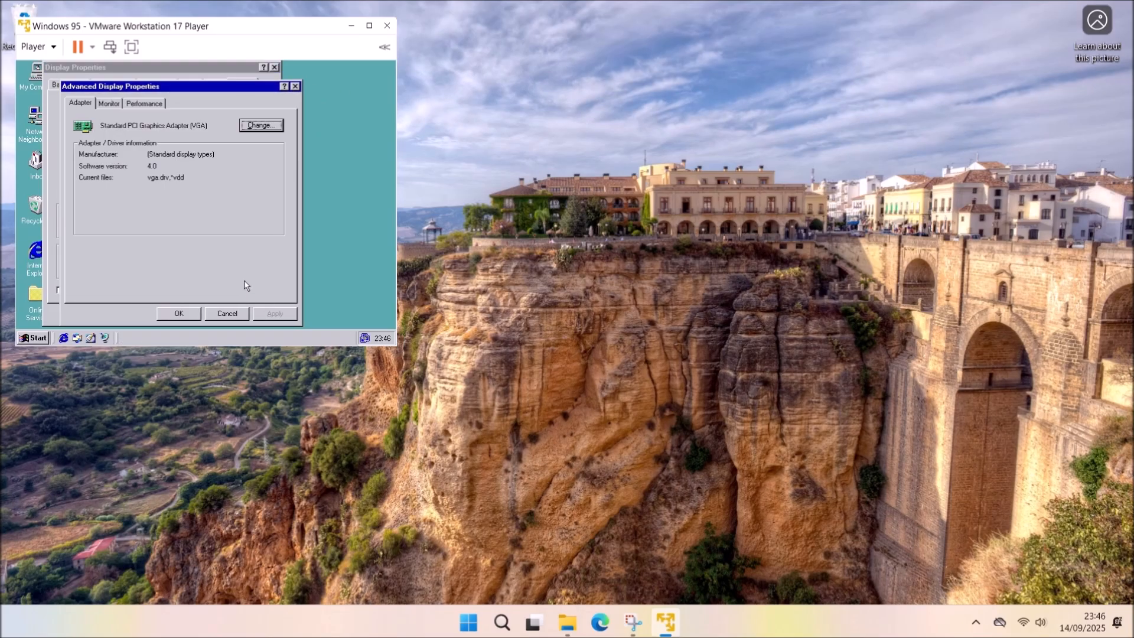
left_click(266, 125)
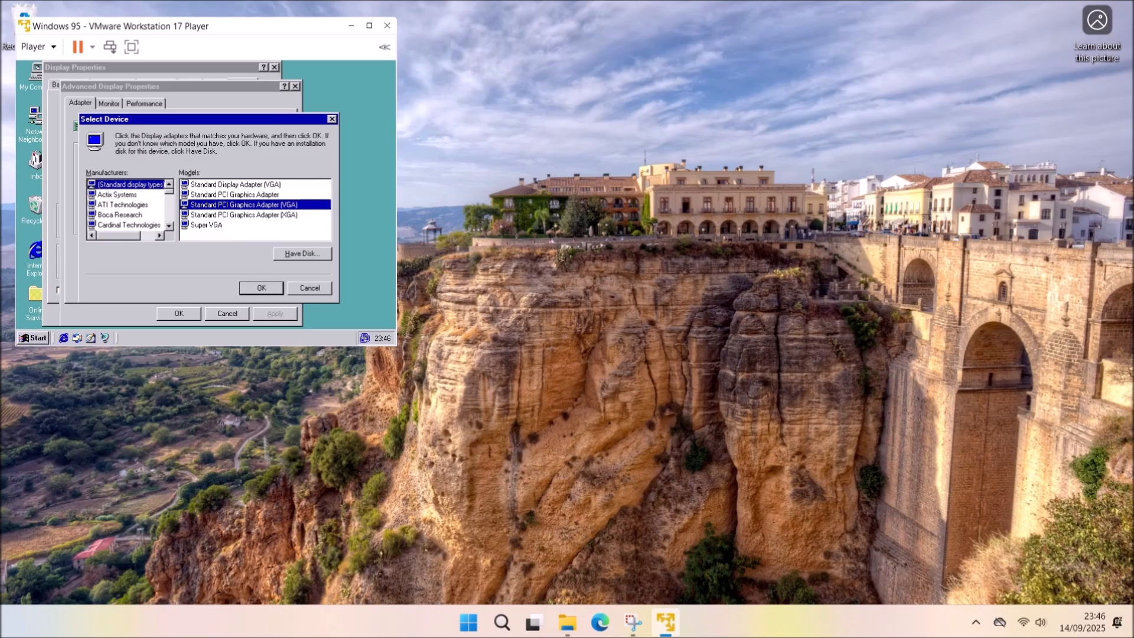
left_click(302, 254)
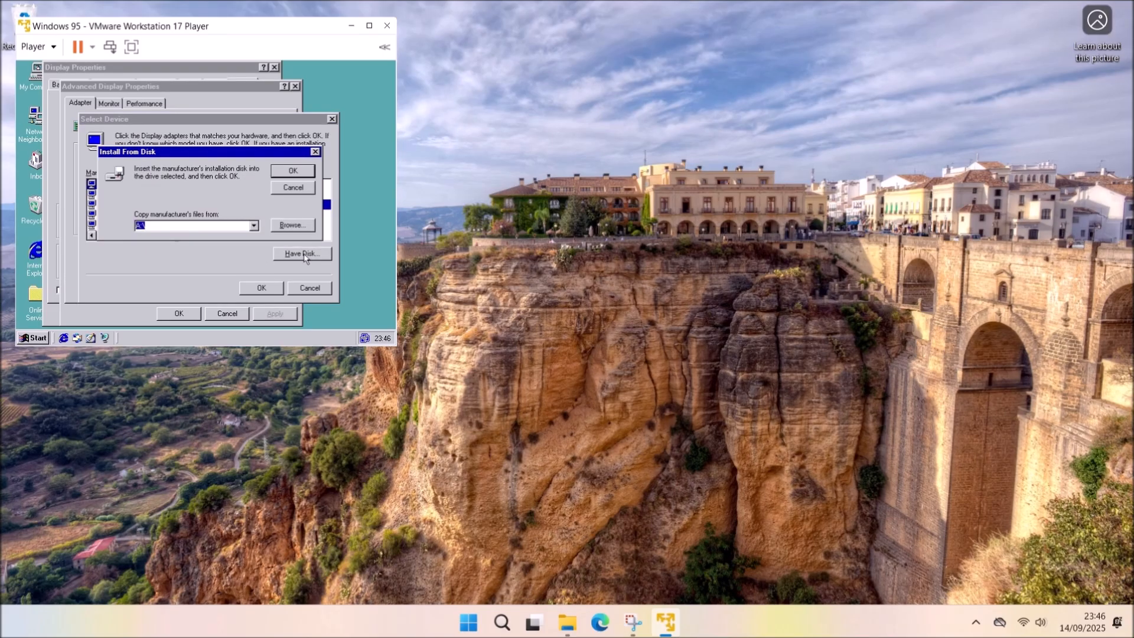
left_click(292, 225)
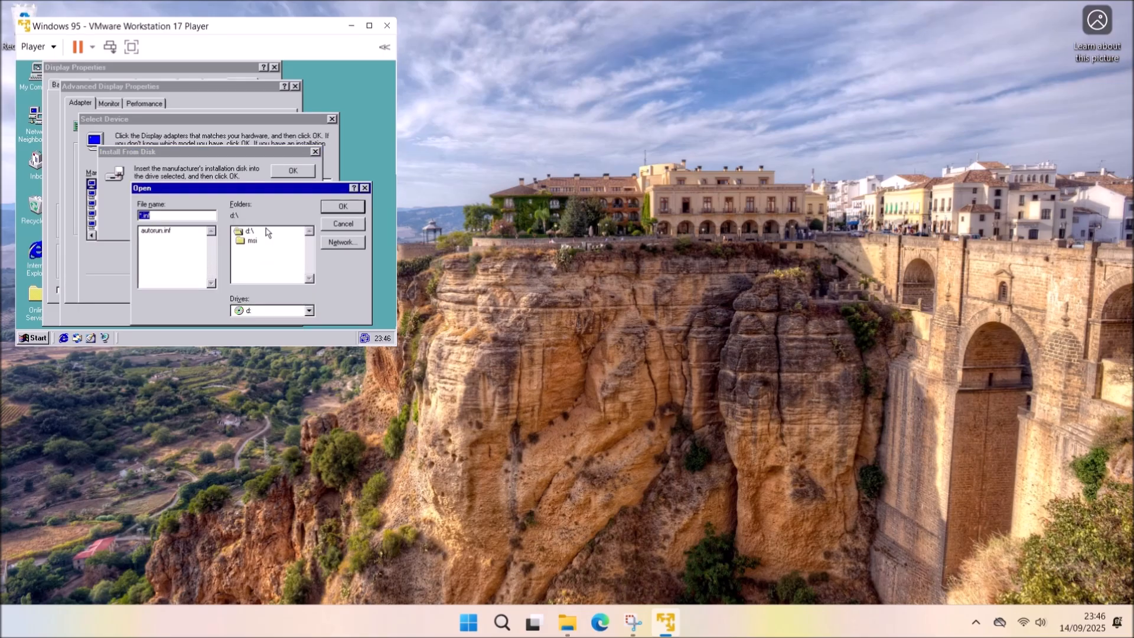
Browse drive C: to the C:\Progra~1\VMware\VMware~1\drivers\video folder.
left_click(309, 311)
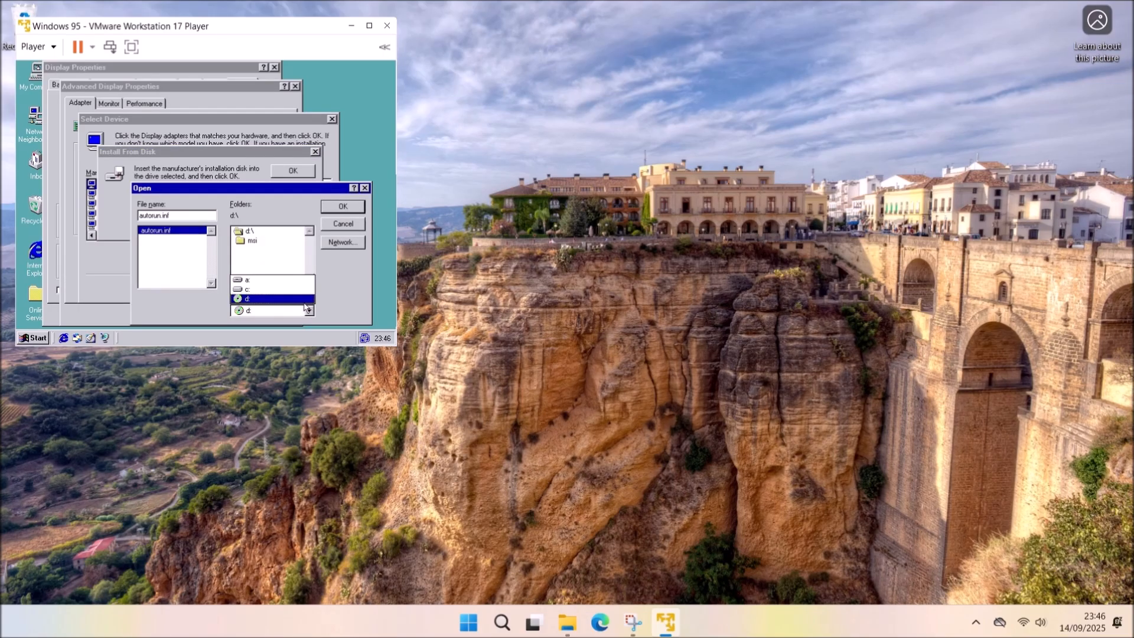
left_click(296, 298)
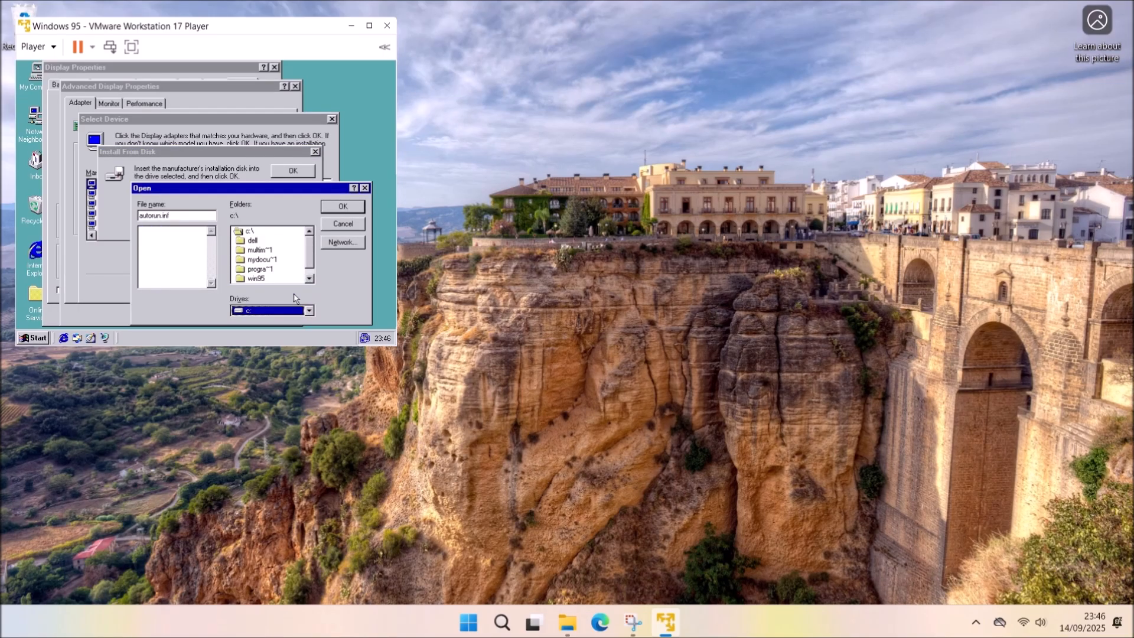
double_click(273, 270)
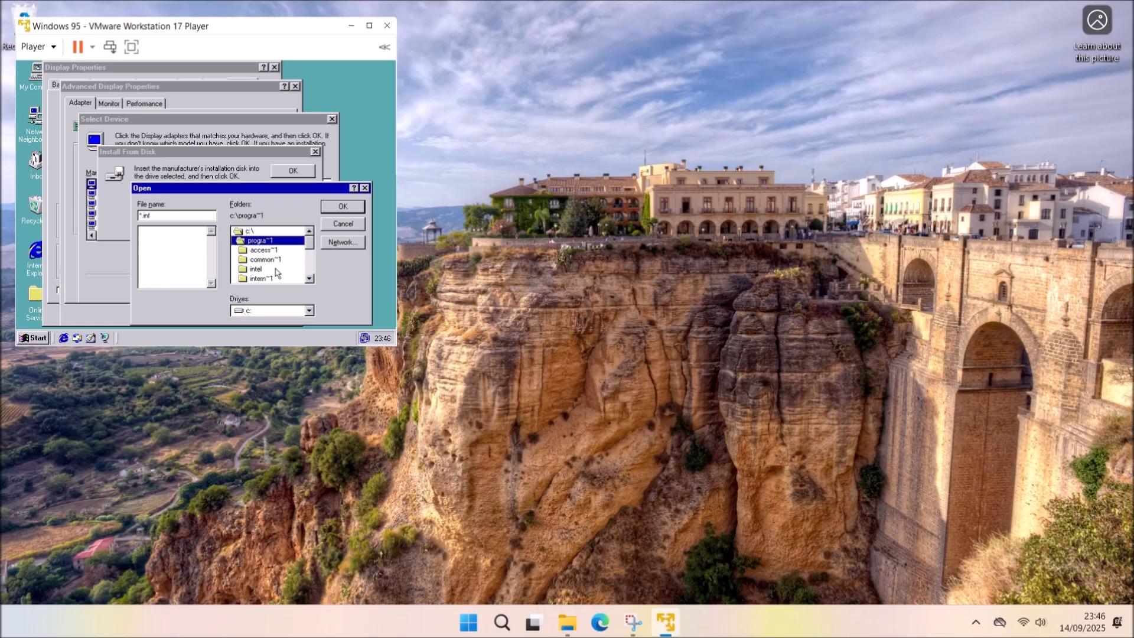
left_click(309, 279)
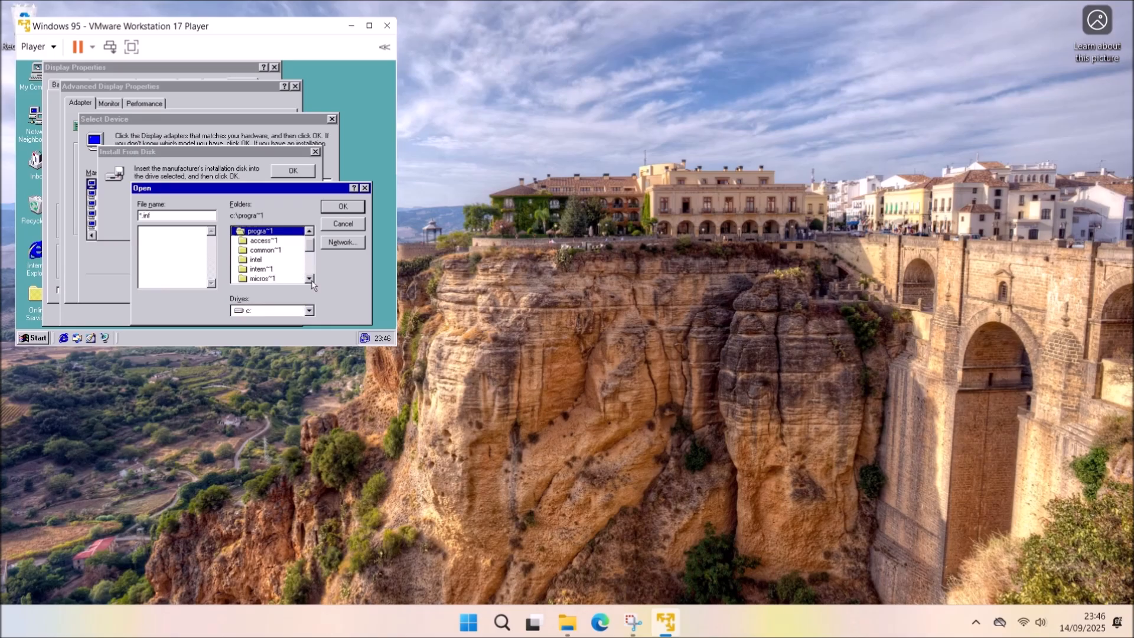
left_click(309, 278)
left_click(310, 279)
left_click(310, 279)
left_click(309, 279)
left_click(309, 279)
left_click(310, 279)
left_click(310, 278)
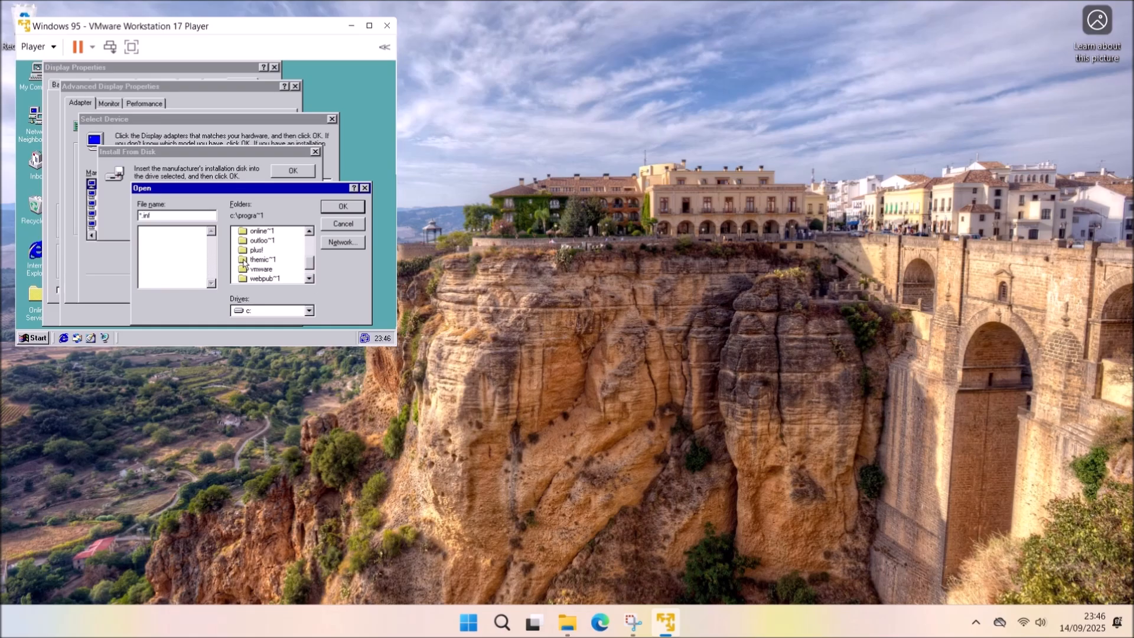
double_click(265, 270)
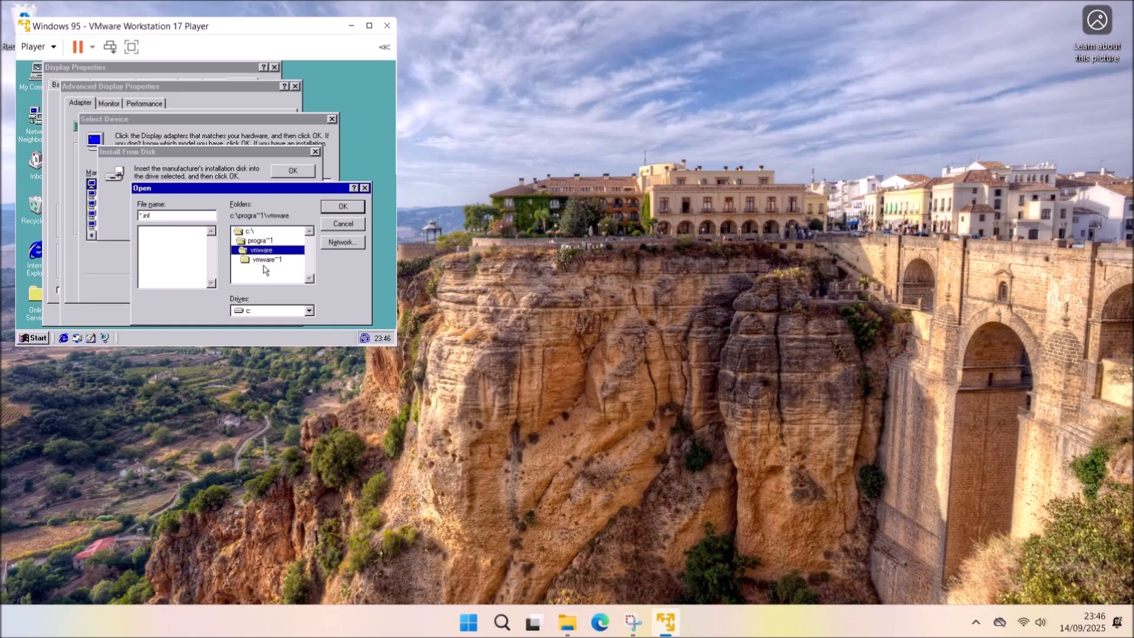
double_click(264, 260)
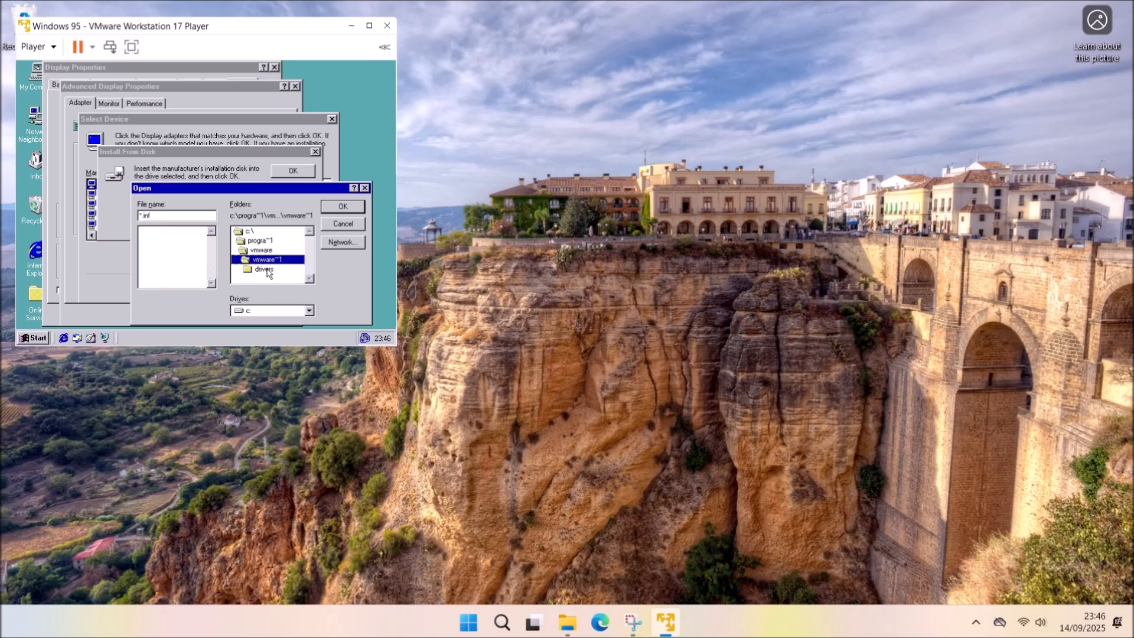
double_click(264, 270)
double_click(264, 278)
Select vmx_svga.inf and install the VMware SVGA II adapter driver.
left_click(160, 231)
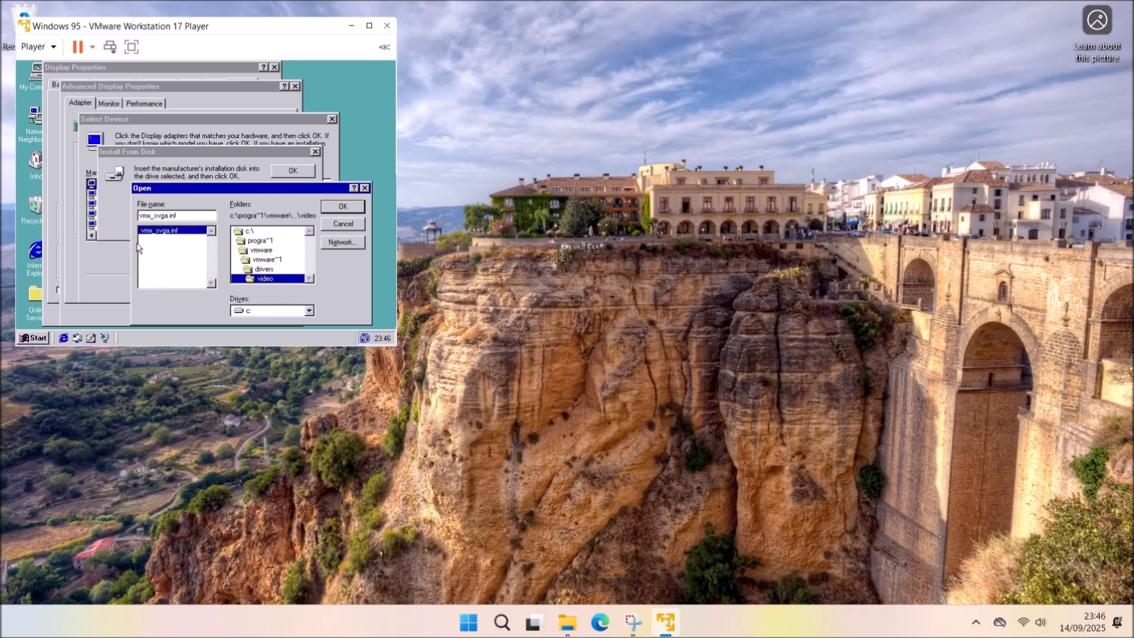
left_click(347, 207)
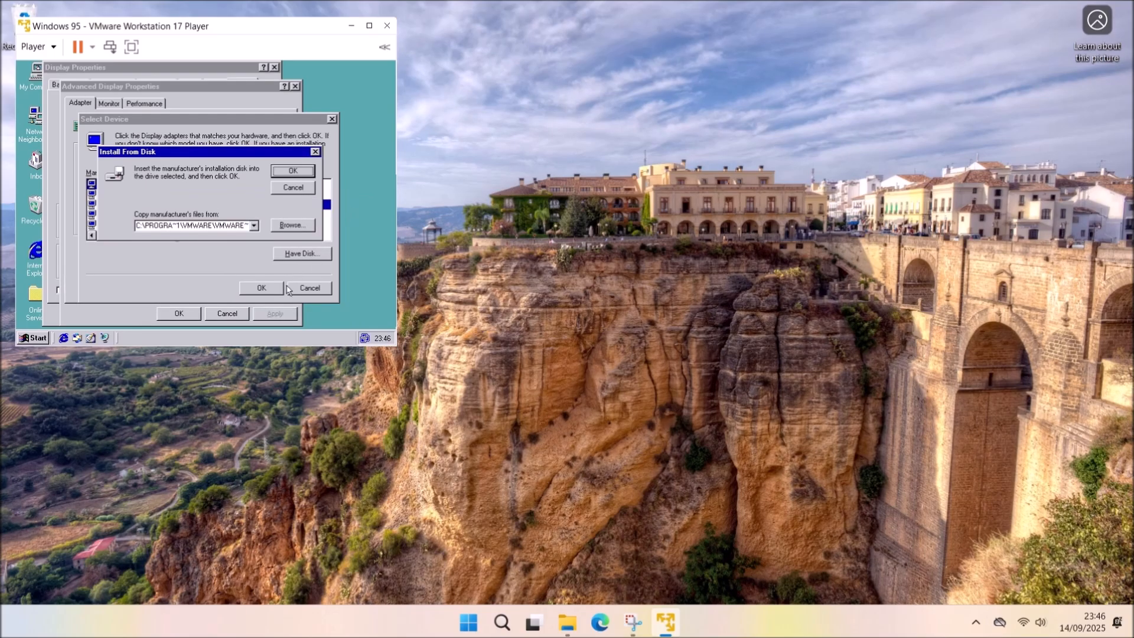
left_click(293, 170)
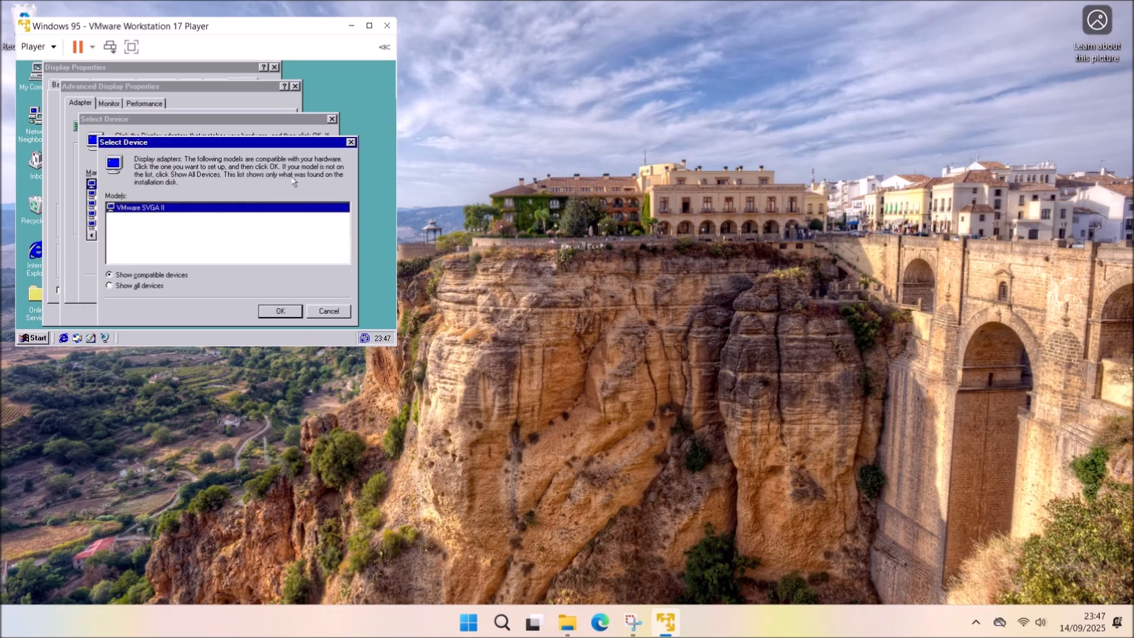
left_click(283, 308)
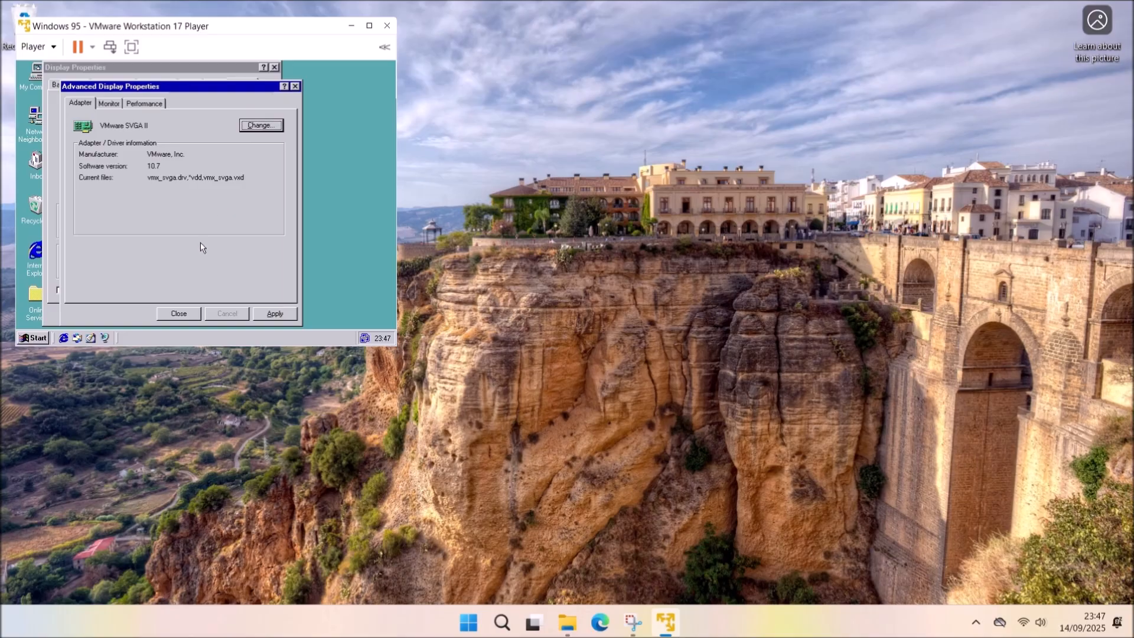
Apply the new display adapter and restart Windows 95 back to the desktop.
left_click(266, 313)
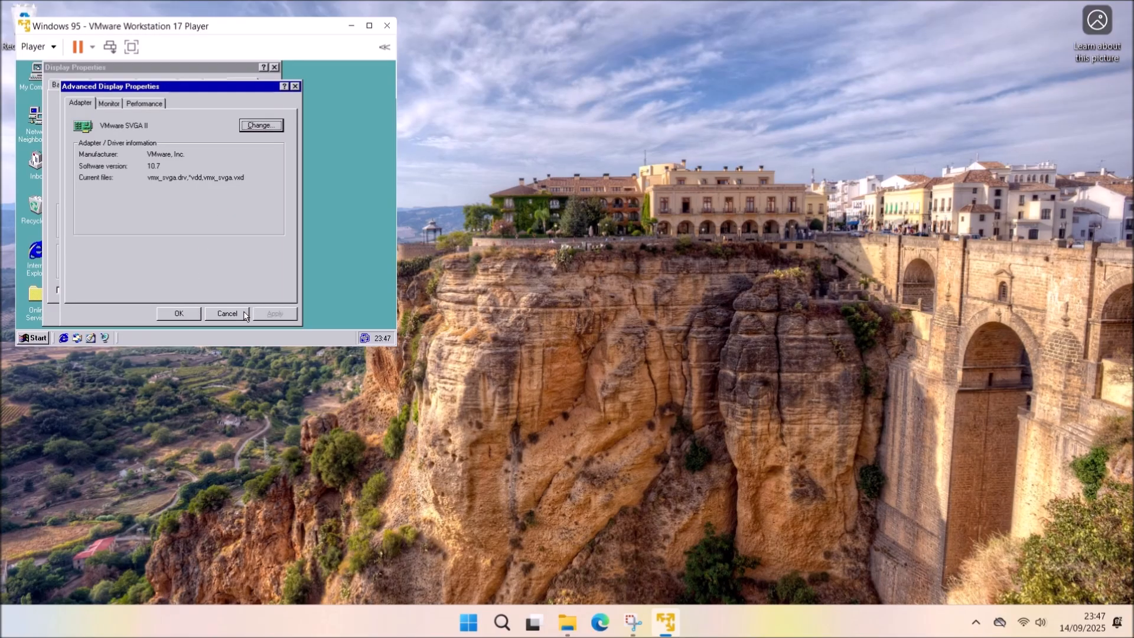
left_click(192, 314)
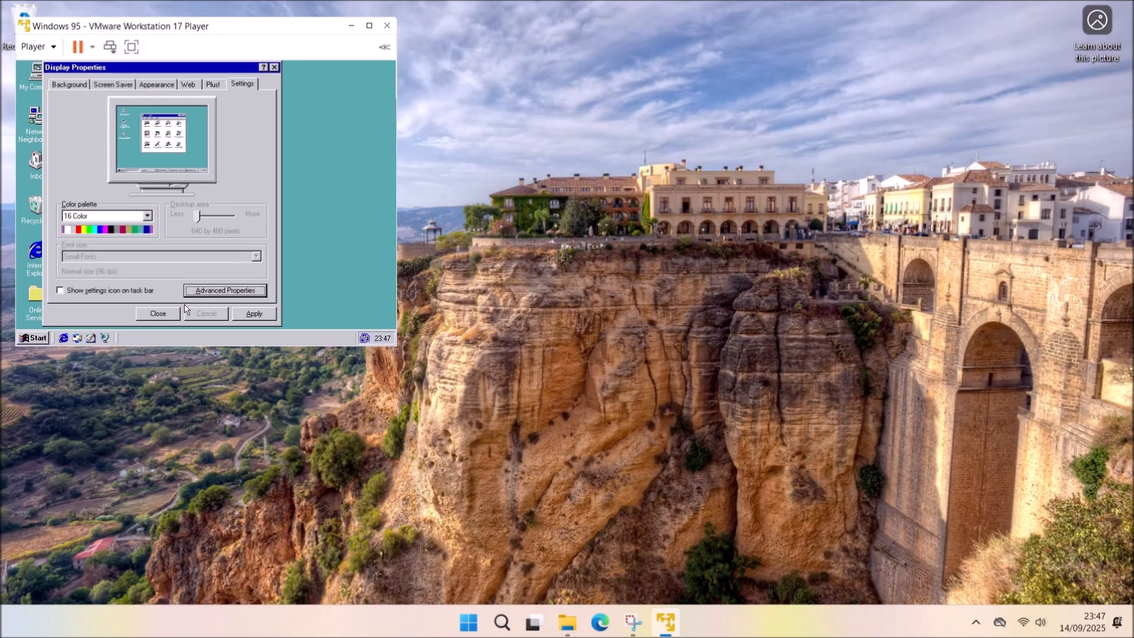
left_click(151, 316)
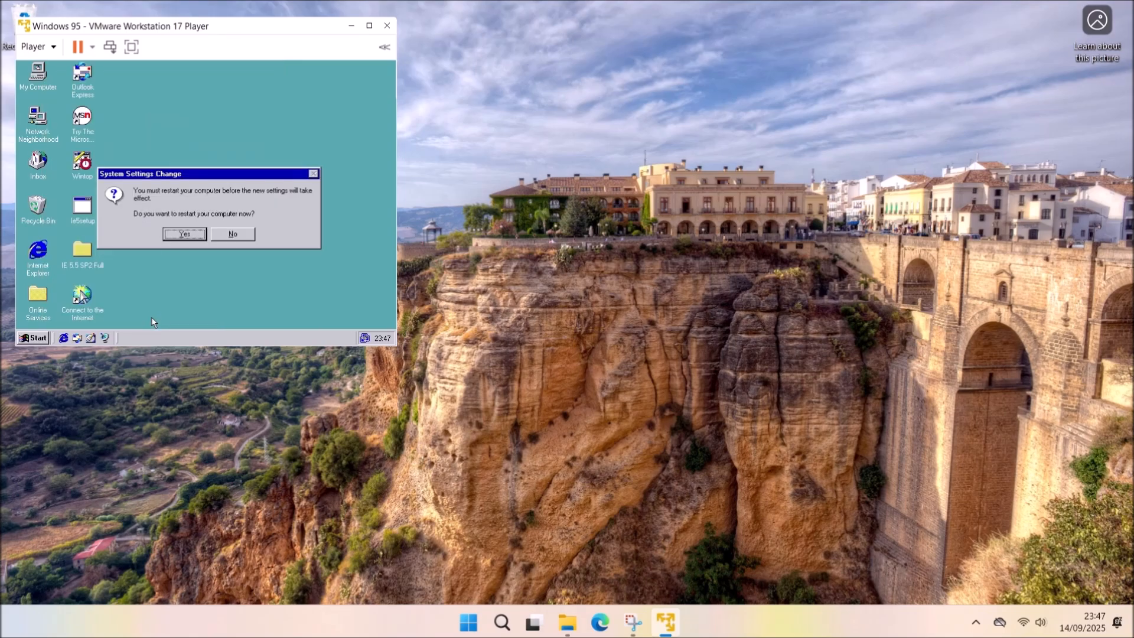
left_click(185, 234)
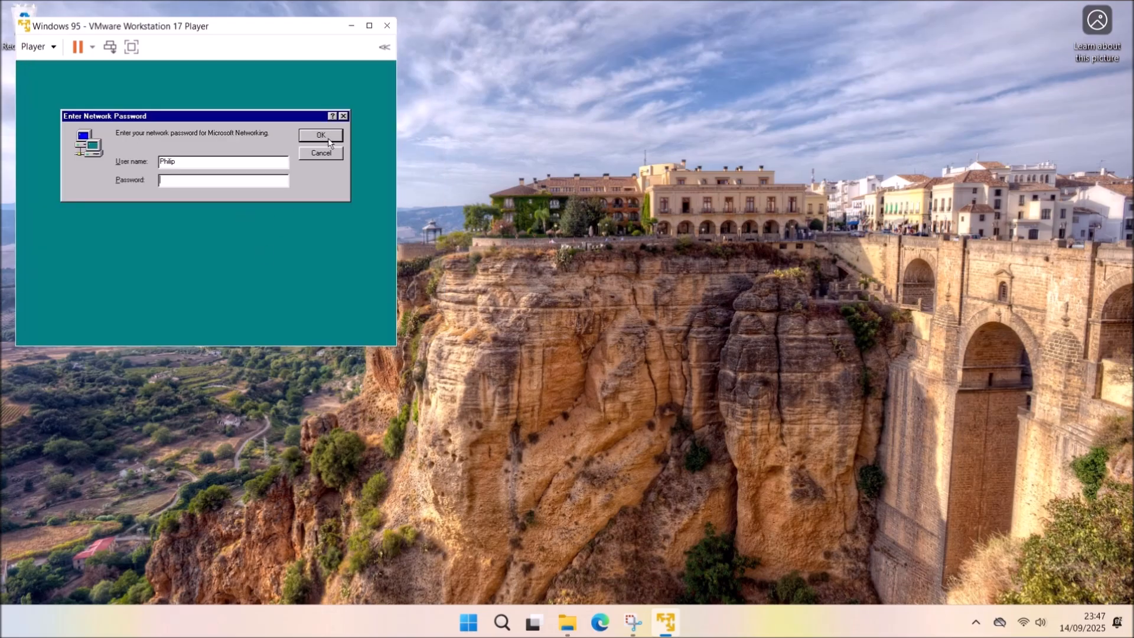
left_click(327, 140)
In Device Manager, check VMware SVGA II under Display adapters and expand Other devices.
right_click(36, 78)
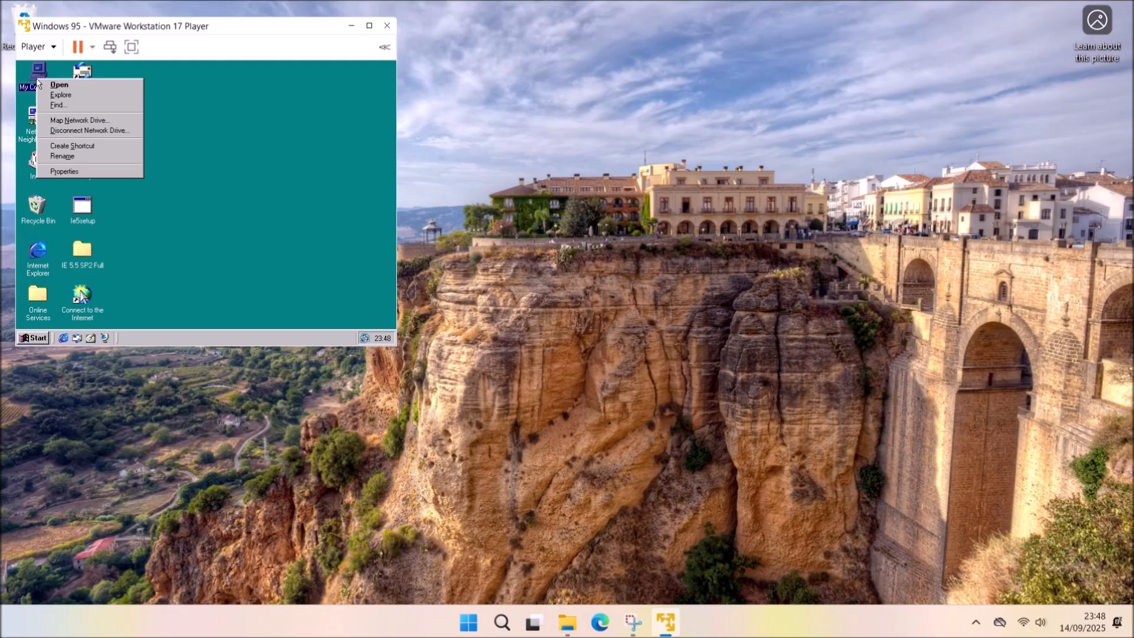
left_click(94, 171)
left_click(130, 84)
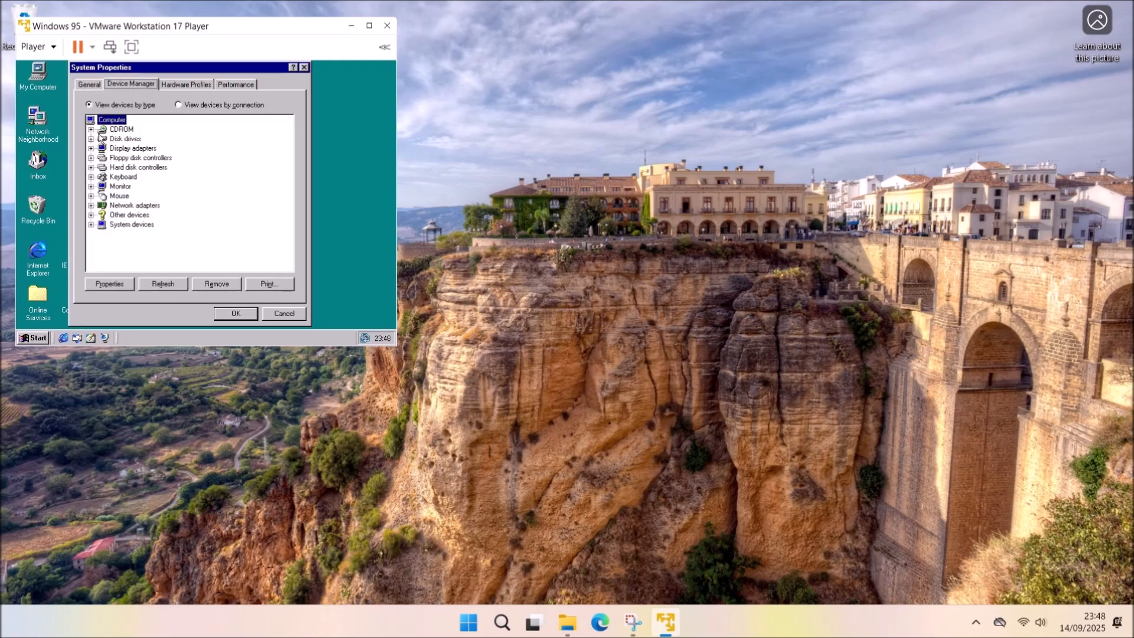
left_click(92, 148)
left_click(114, 158)
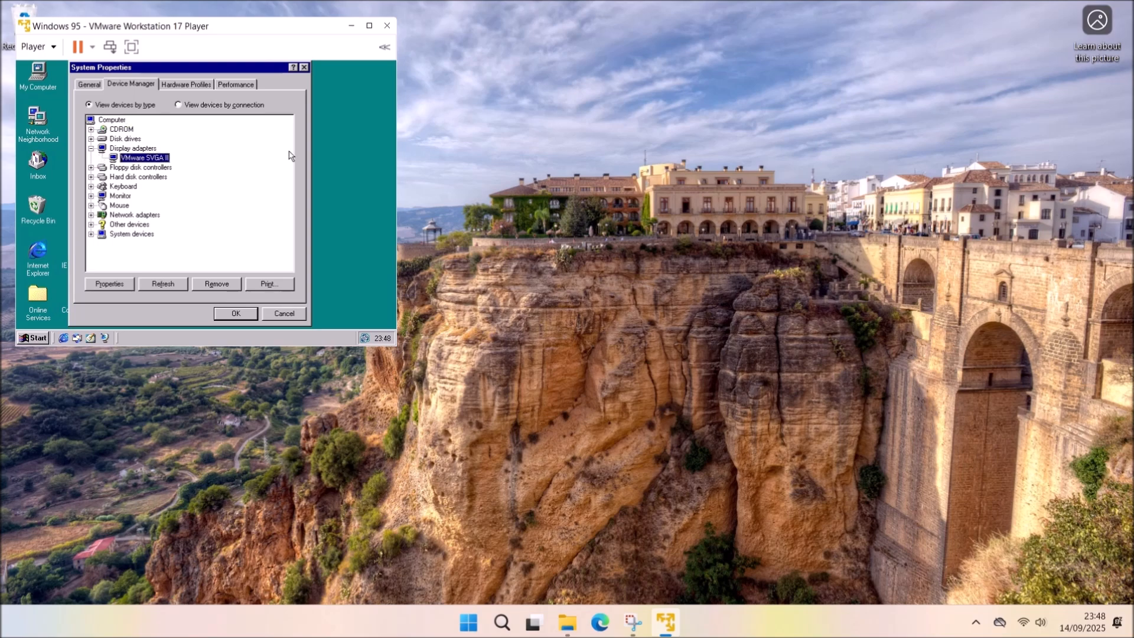
left_click(92, 224)
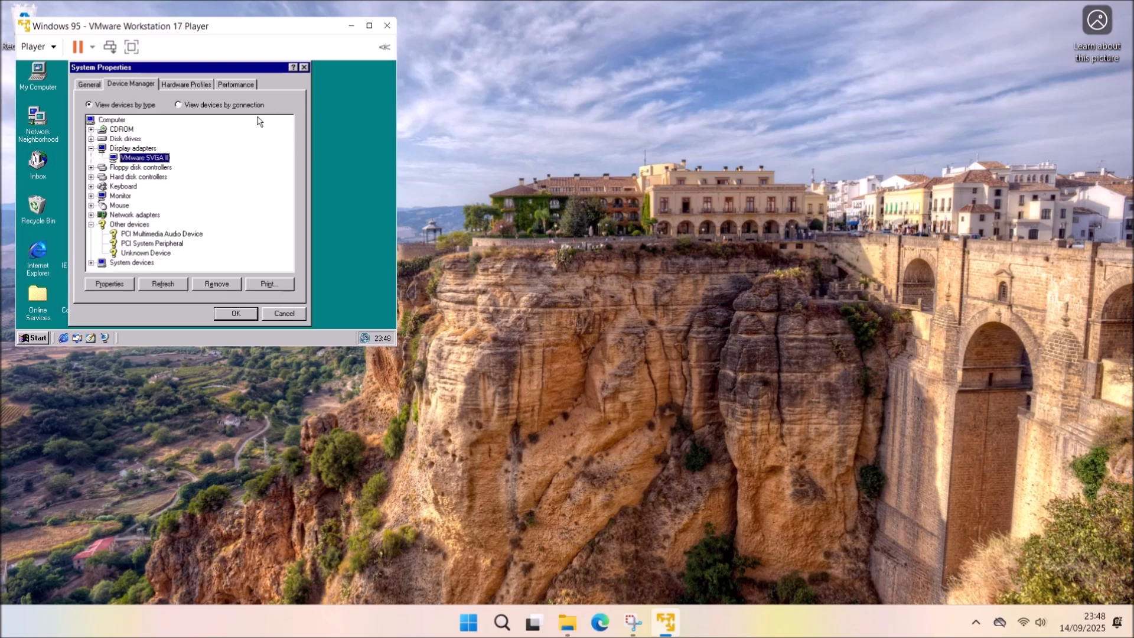
Raise the Windows 95 desktop area to 1920 by 1440 in Display Properties and apply.
left_click(304, 67)
right_click(163, 116)
left_click(172, 203)
left_click(230, 84)
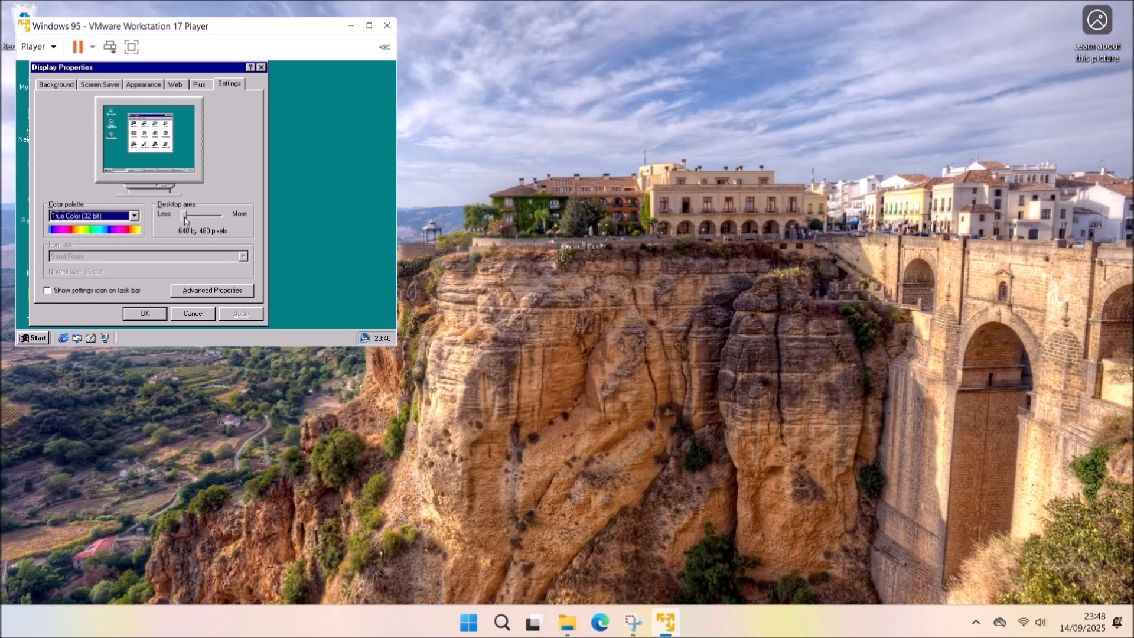
left_click_drag(184, 217, 330, 229)
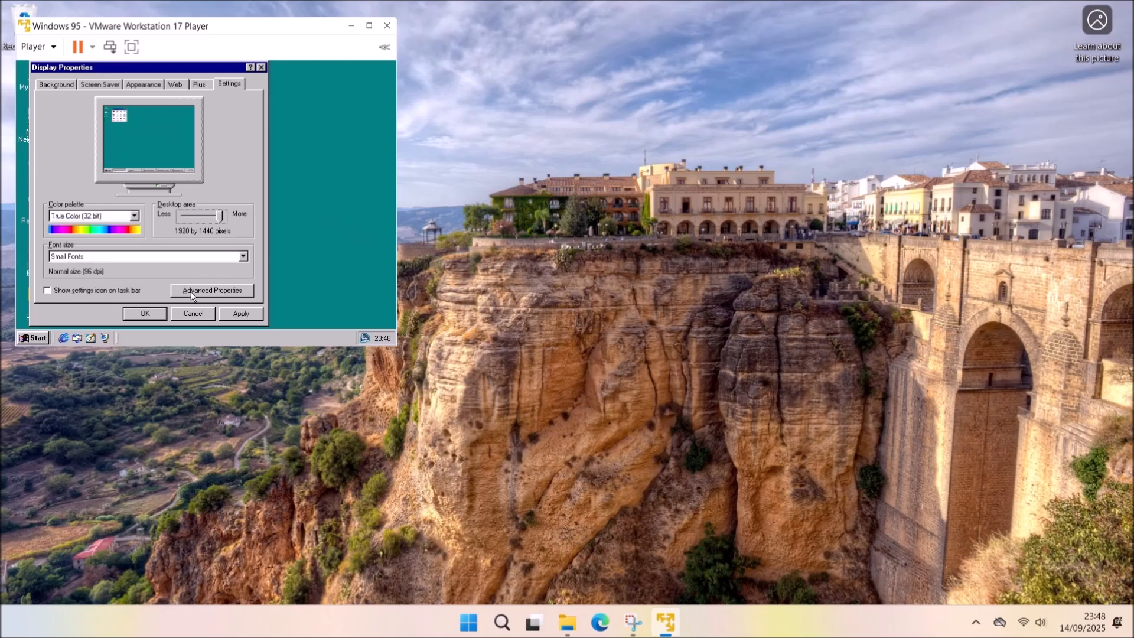
left_click(249, 317)
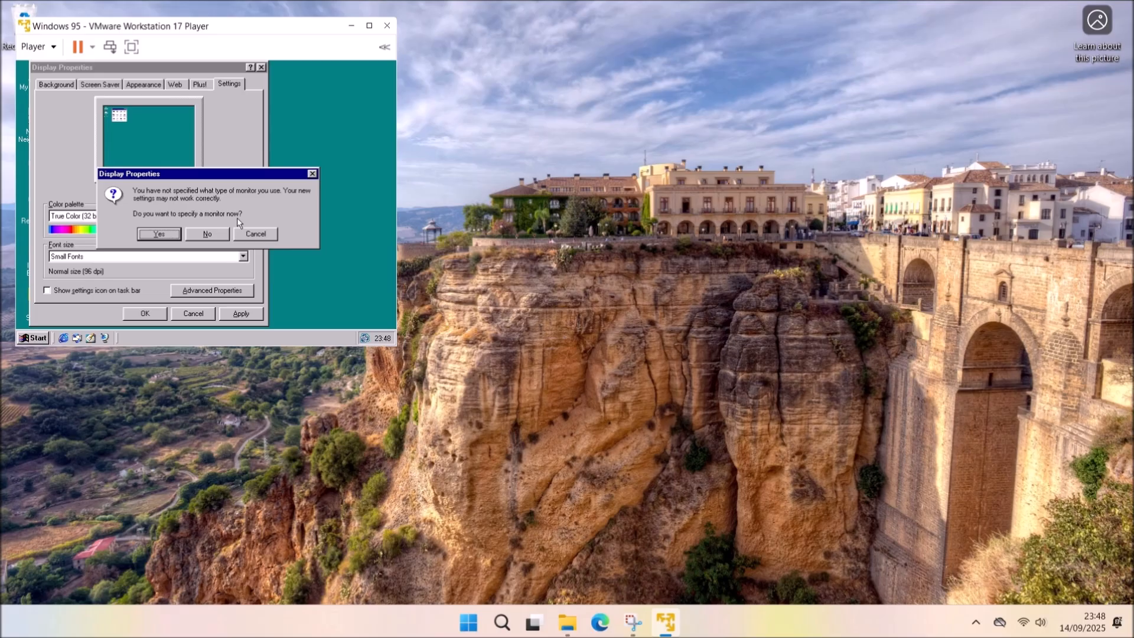
Choose a monitor model, then set and keep a 1600 by 1200 desktop area.
left_click(176, 234)
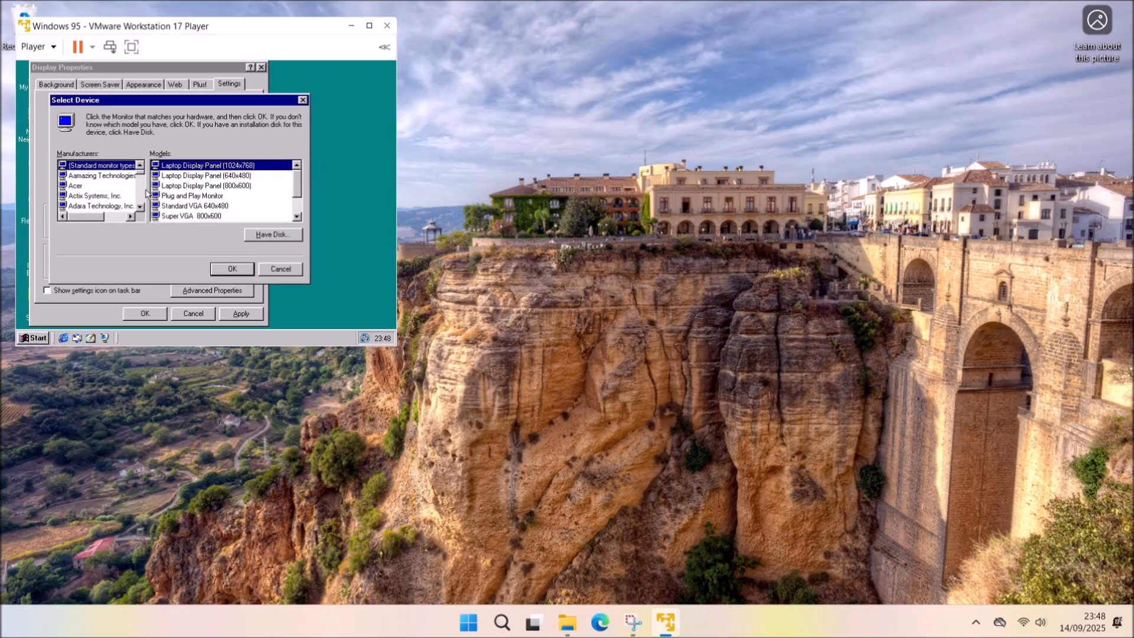
left_click(222, 196)
left_click(232, 269)
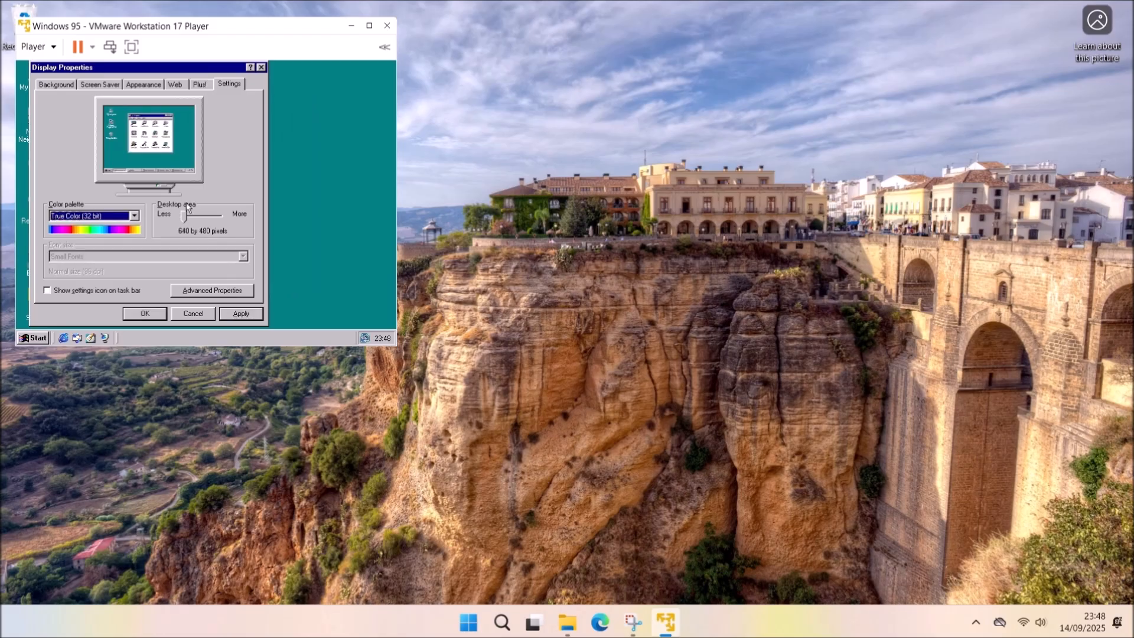
left_click_drag(186, 205, 248, 224)
left_click(230, 313)
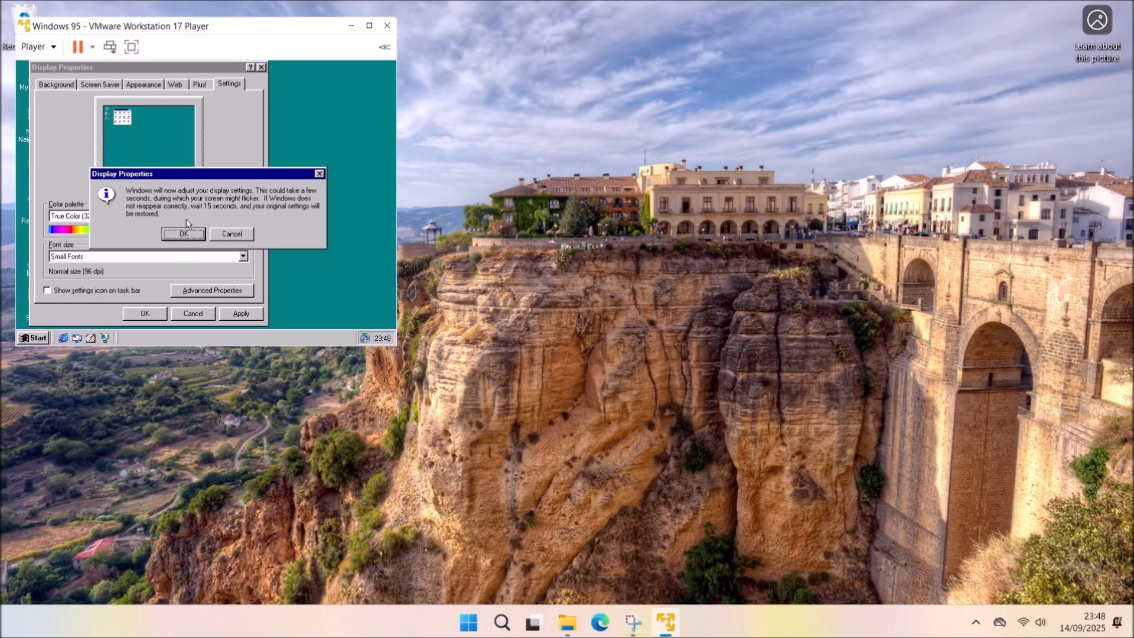
left_click(186, 228)
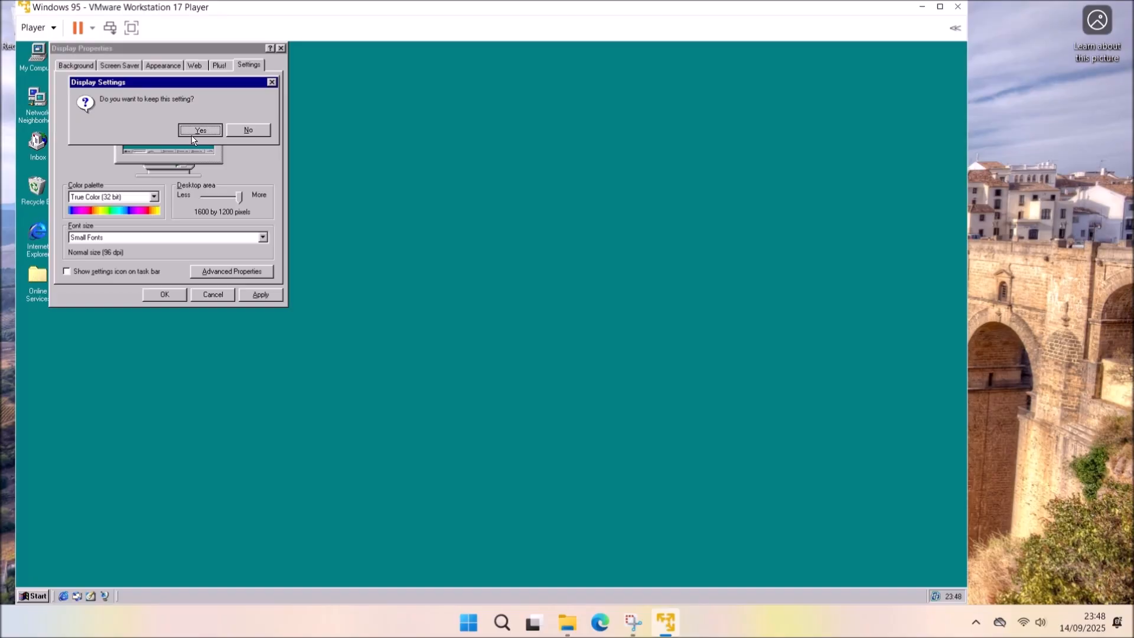
left_click(248, 130)
Maximize the VMware window and close the Display Properties.
left_click_drag(391, 21, 1133, 260)
left_click(964, 89)
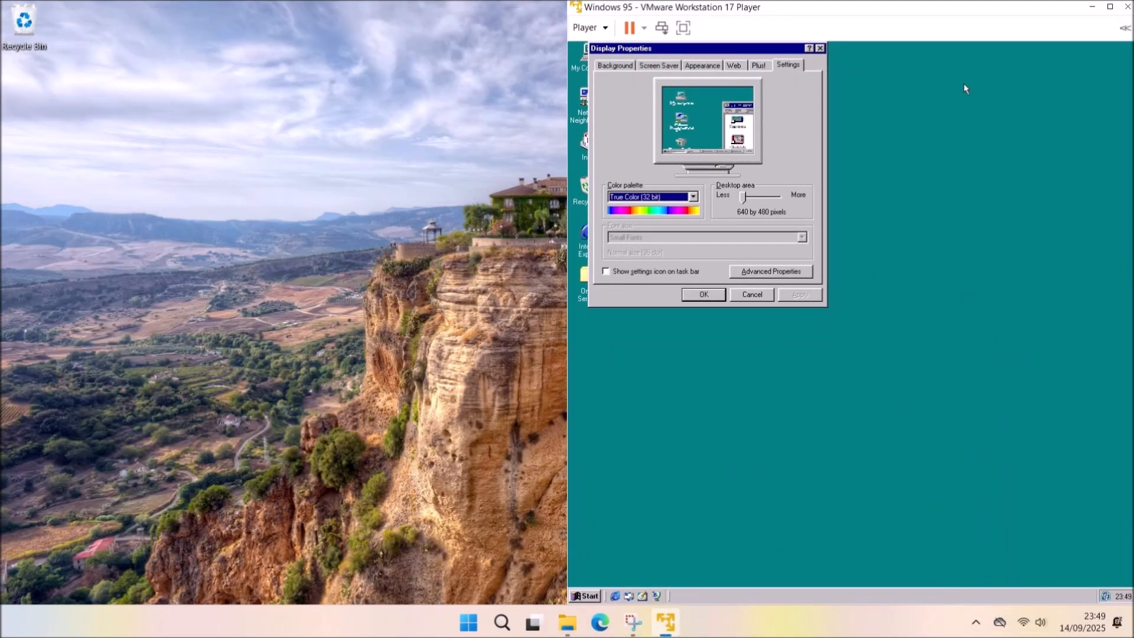
double_click(958, 9)
left_click_drag(780, 20, 488, 25)
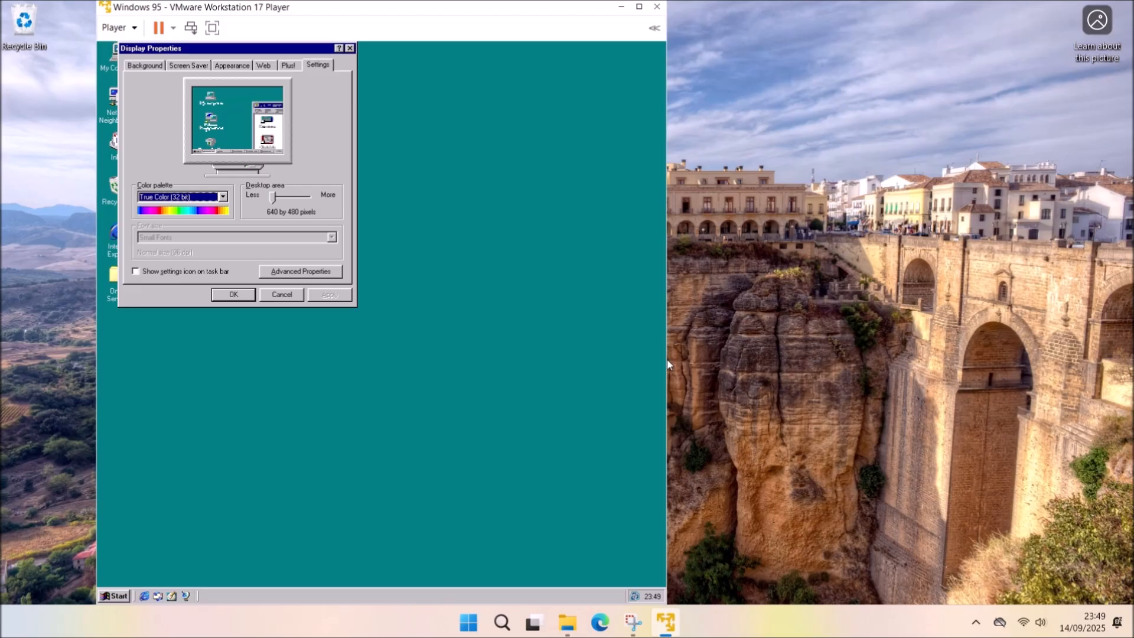
left_click_drag(666, 359, 526, 359)
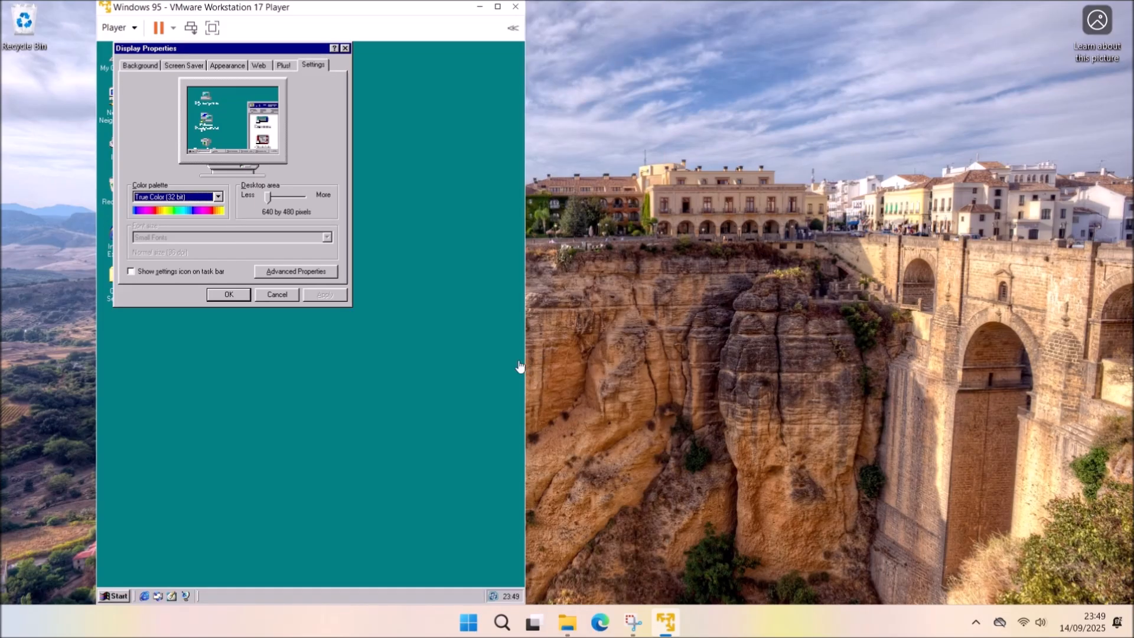
left_click_drag(385, 2, 458, 9)
left_click(164, 295)
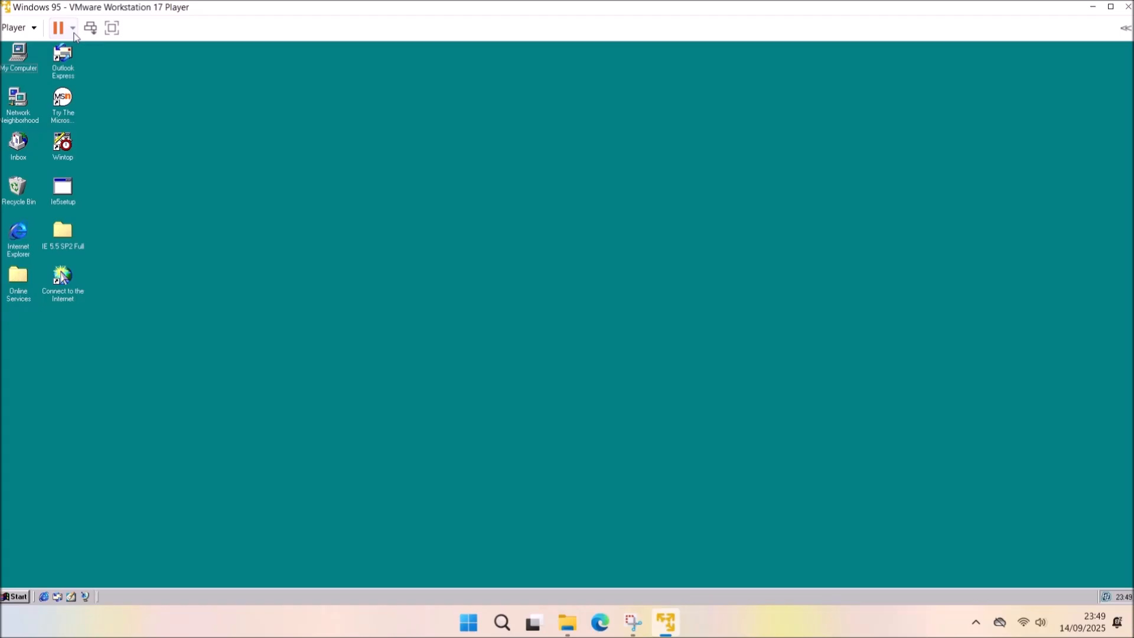
Load Updates.iso into the virtual machine's CD drive.
left_click(36, 30)
mouse_move(95, 90)
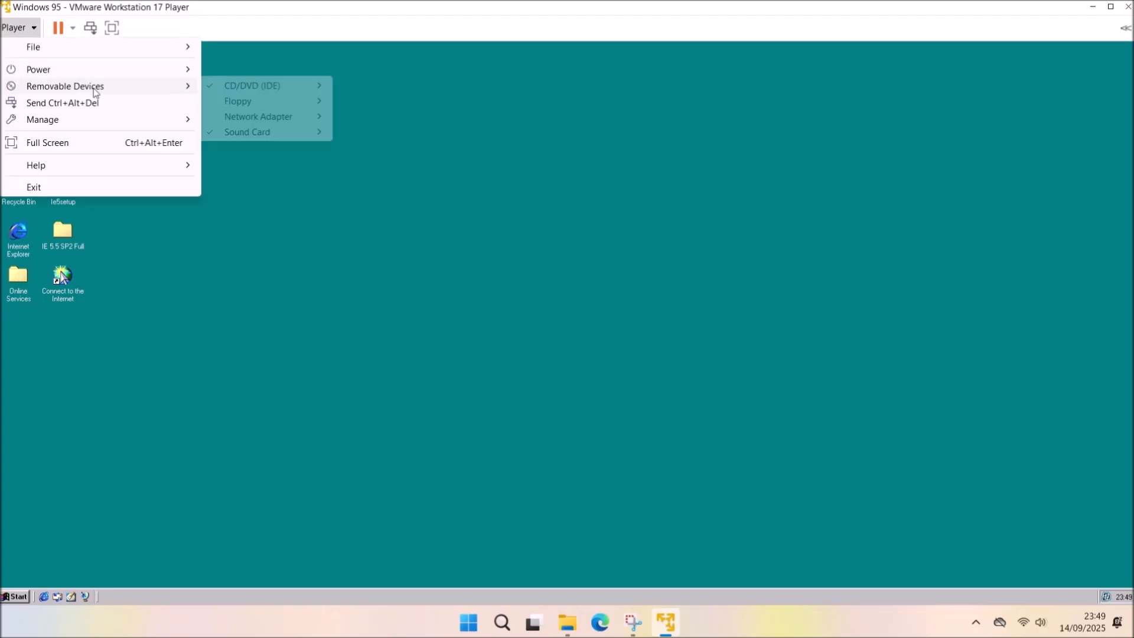
mouse_move(264, 89)
left_click(359, 108)
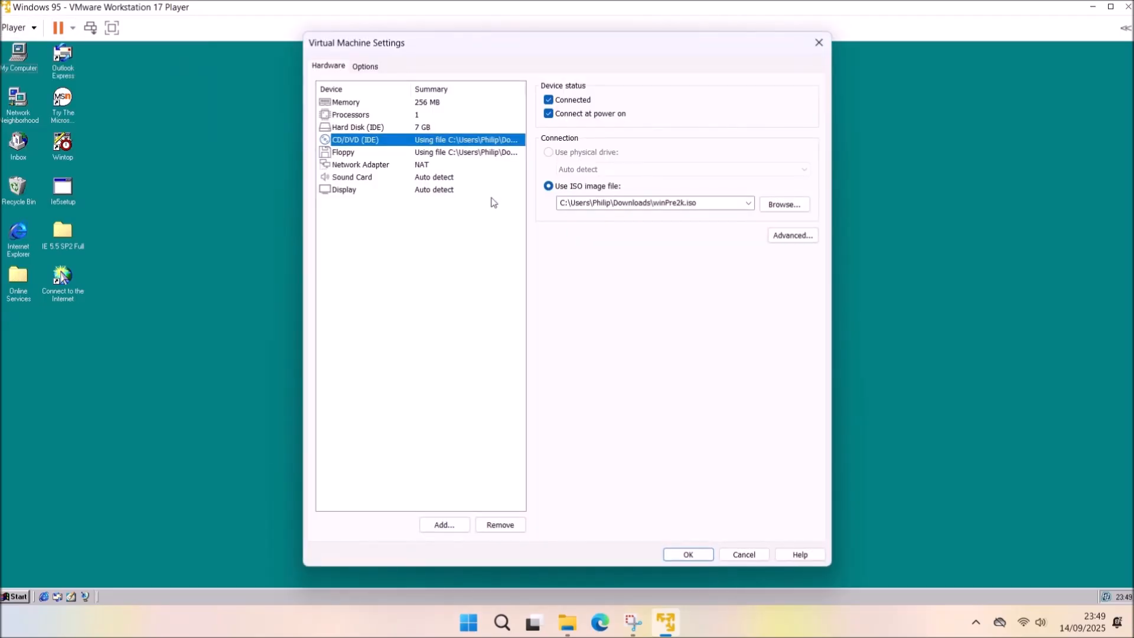
left_click(784, 205)
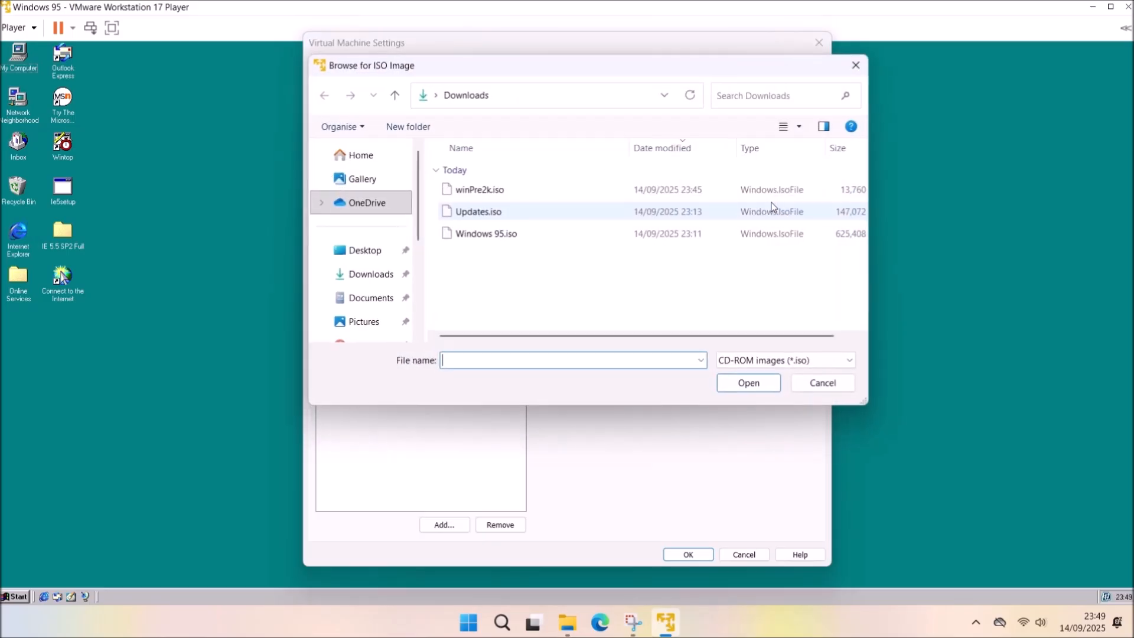
double_click(564, 212)
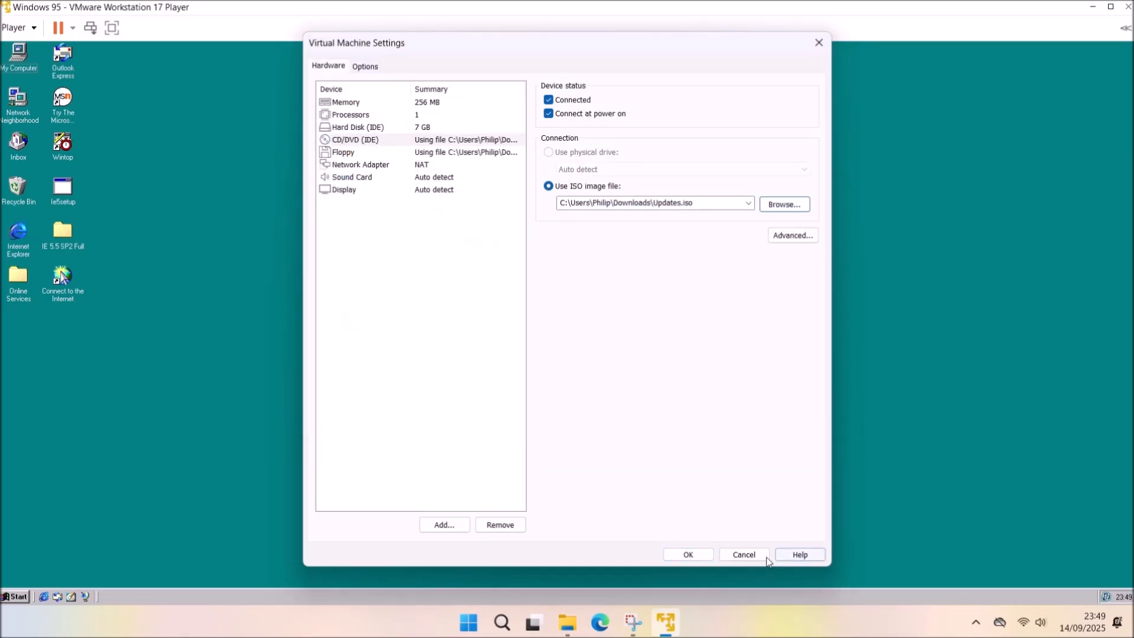
left_click(687, 554)
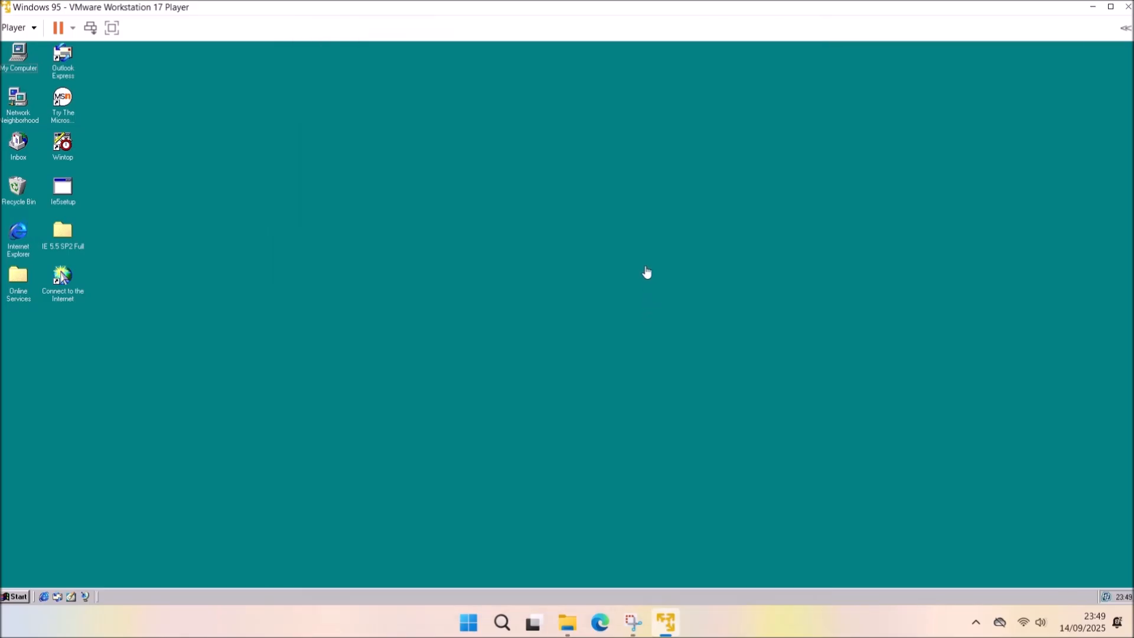
Open Updates (D:) from My Computer and launch the Sb_9xeng sound driver package.
double_click(15, 70)
double_click(228, 213)
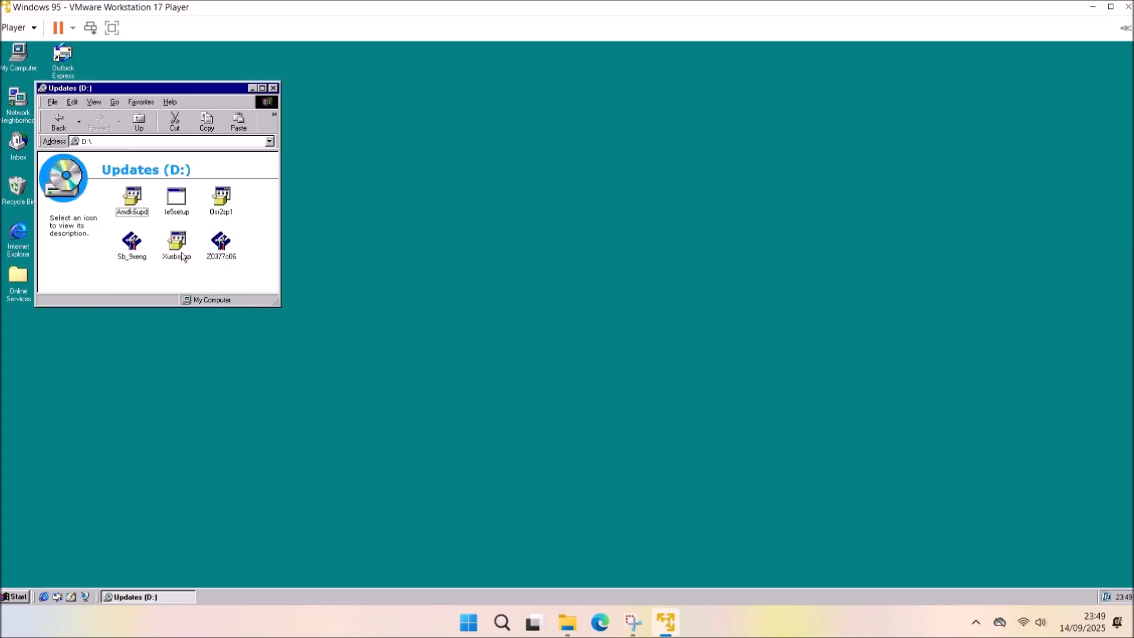
double_click(131, 242)
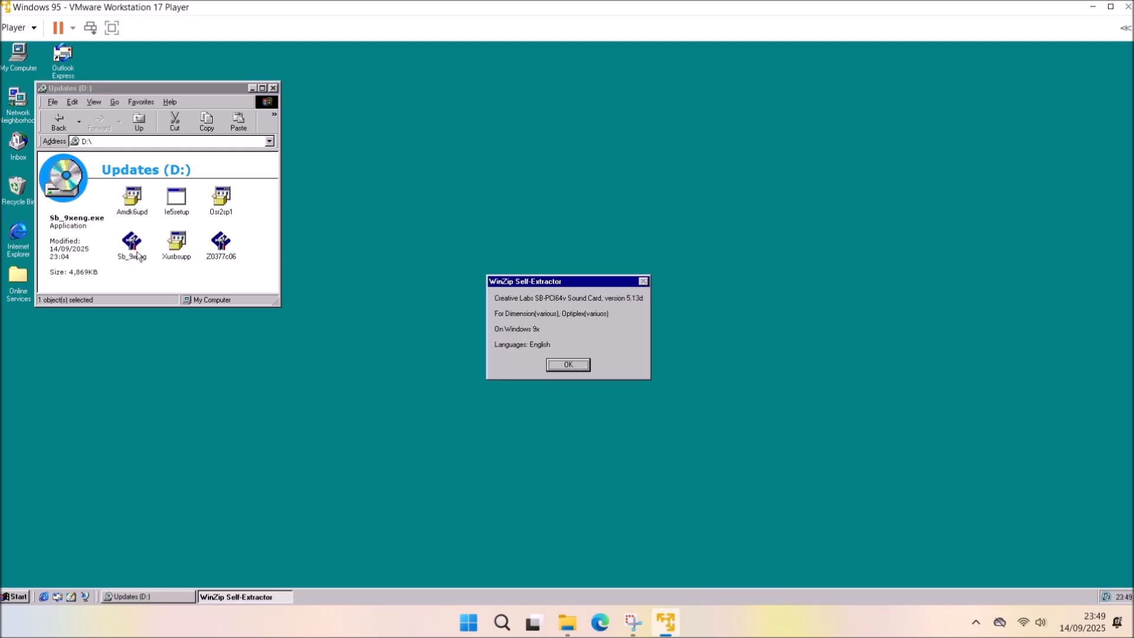
Unzip Sb_9xeng, run SBSetup from its location, install the Sound Blaster drivers, and restart.
left_click(564, 365)
left_click(631, 288)
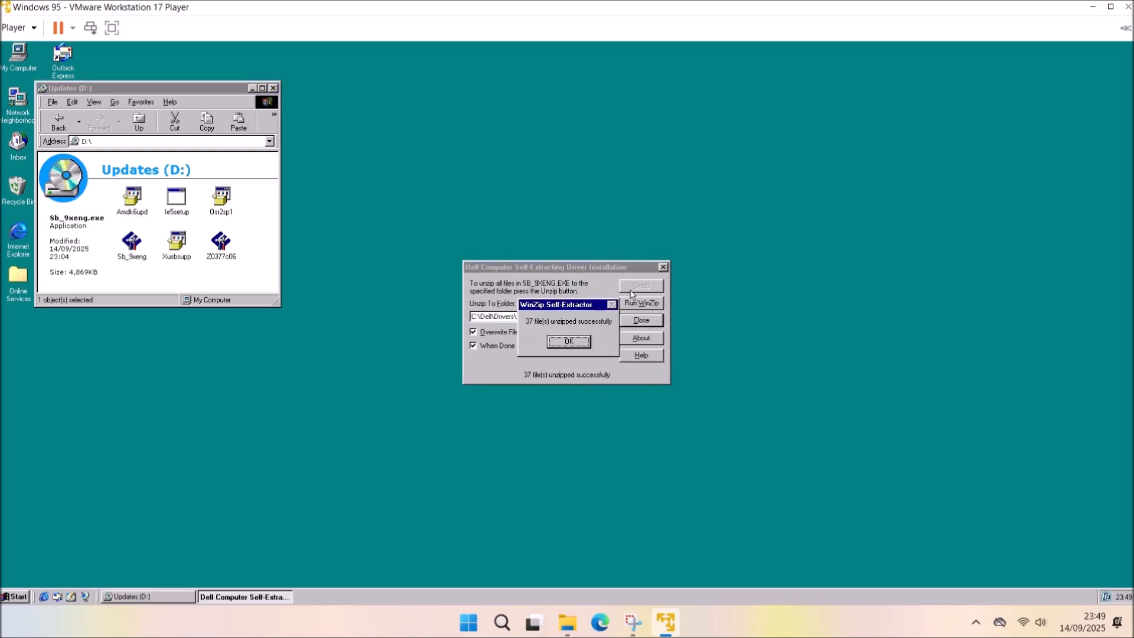
left_click(583, 342)
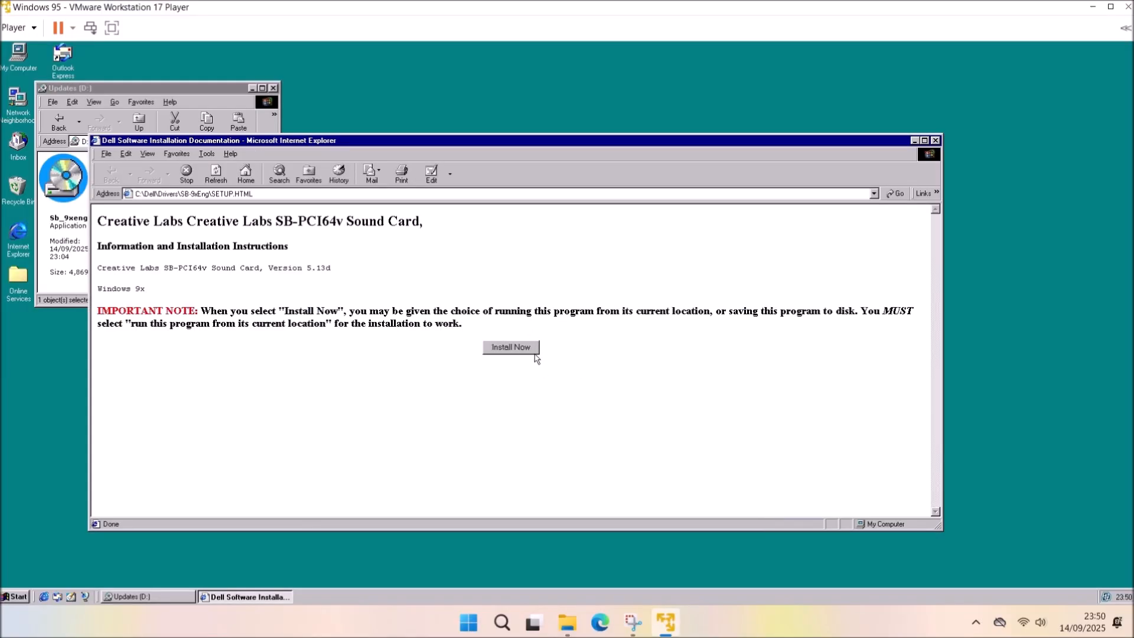
left_click(533, 354)
left_click(588, 302)
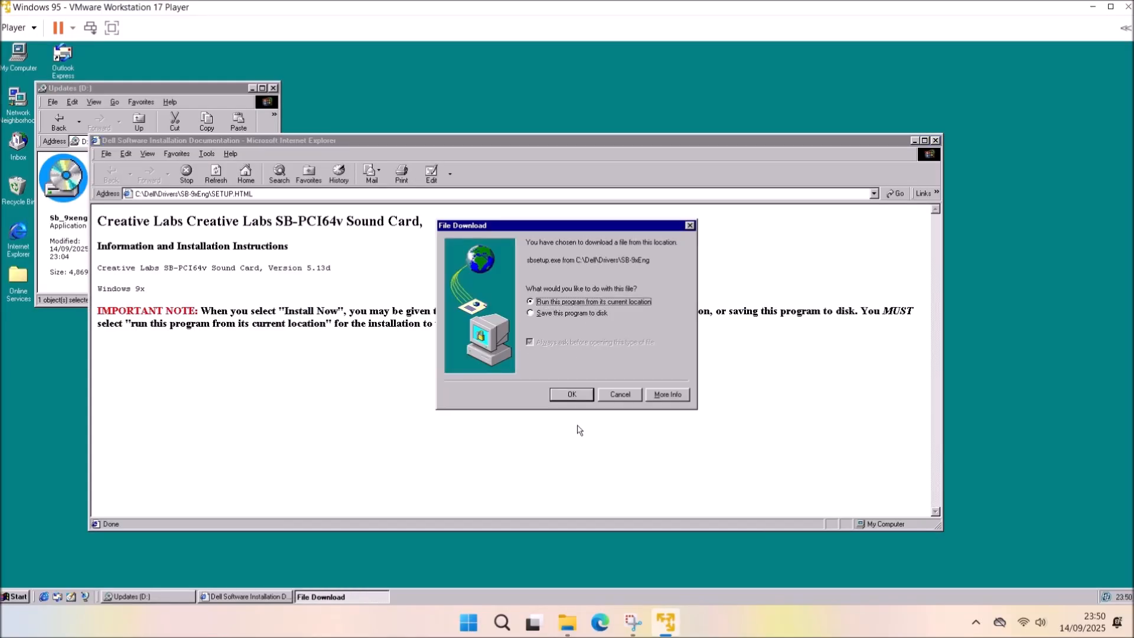
left_click(576, 395)
left_click(576, 394)
left_click(576, 427)
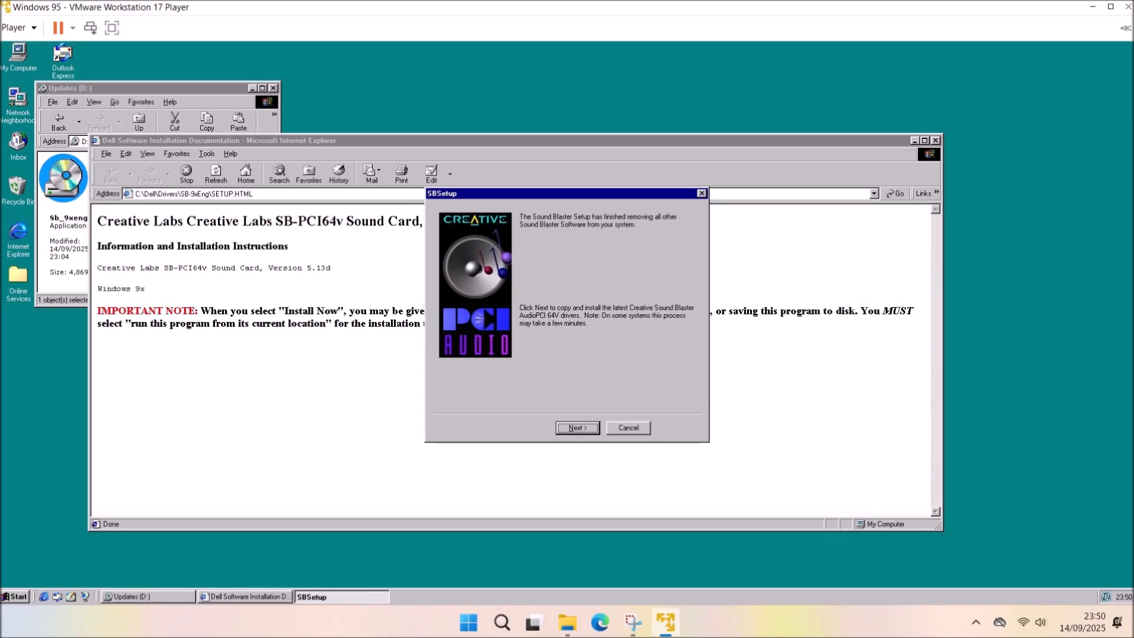
left_click(581, 429)
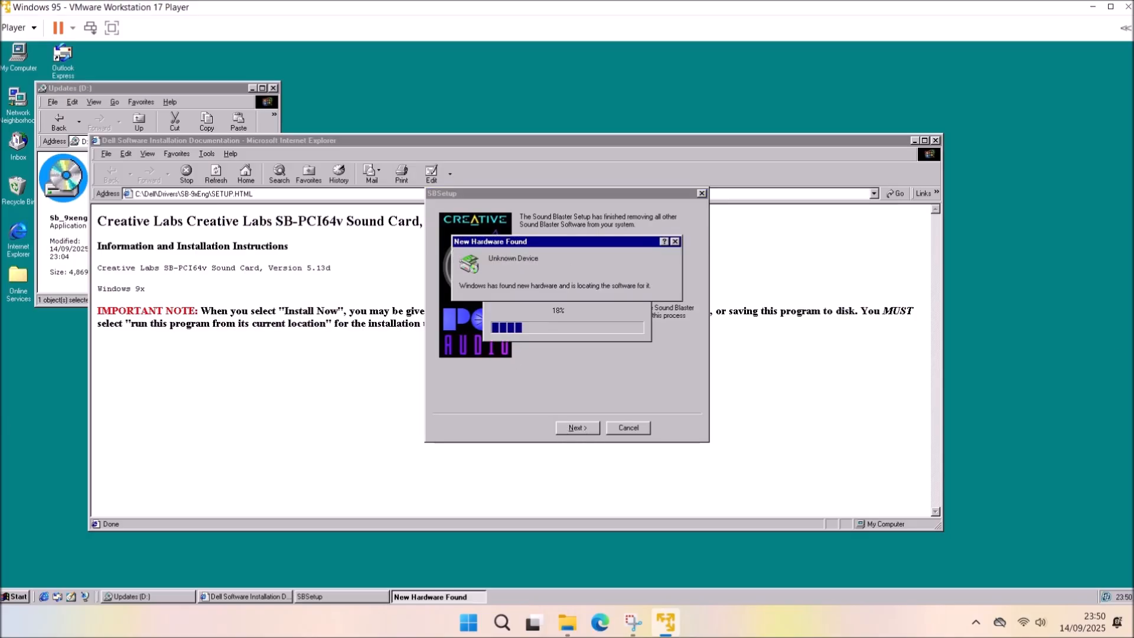
left_click(545, 349)
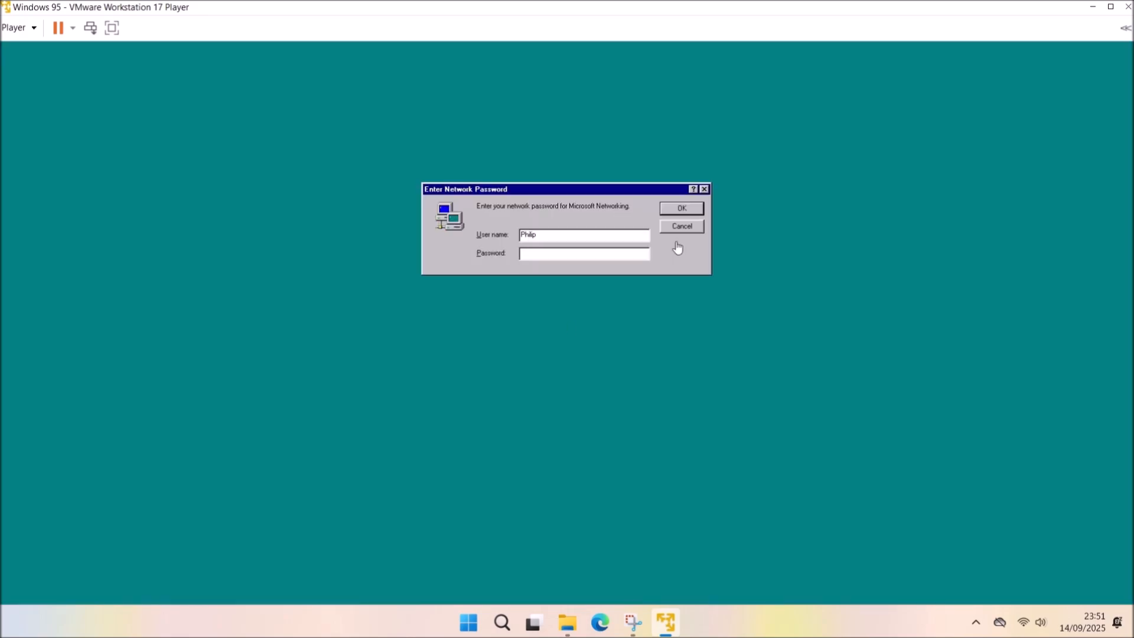
Dismiss the network password prompts and accept both restarts for the new sound hardware.
left_click(699, 205)
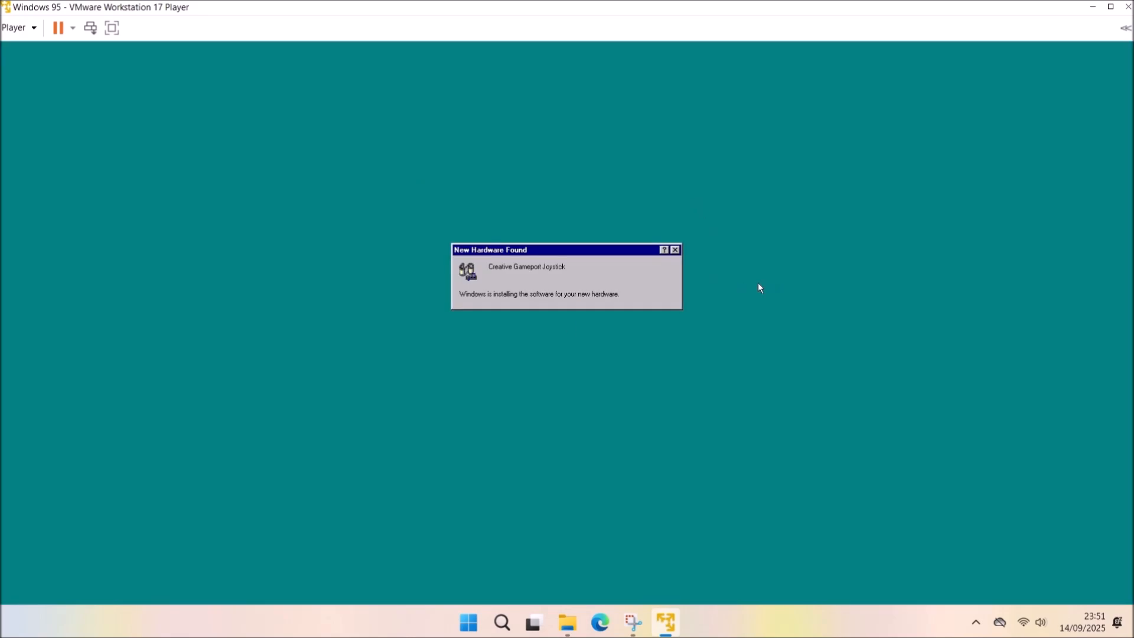
left_click(544, 357)
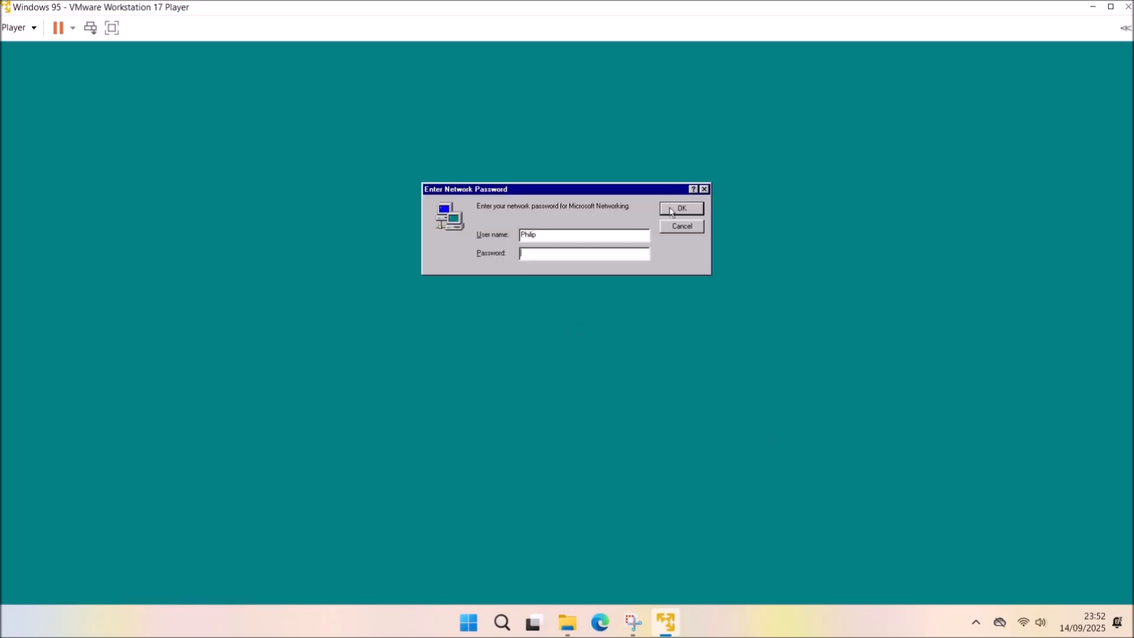
left_click(674, 209)
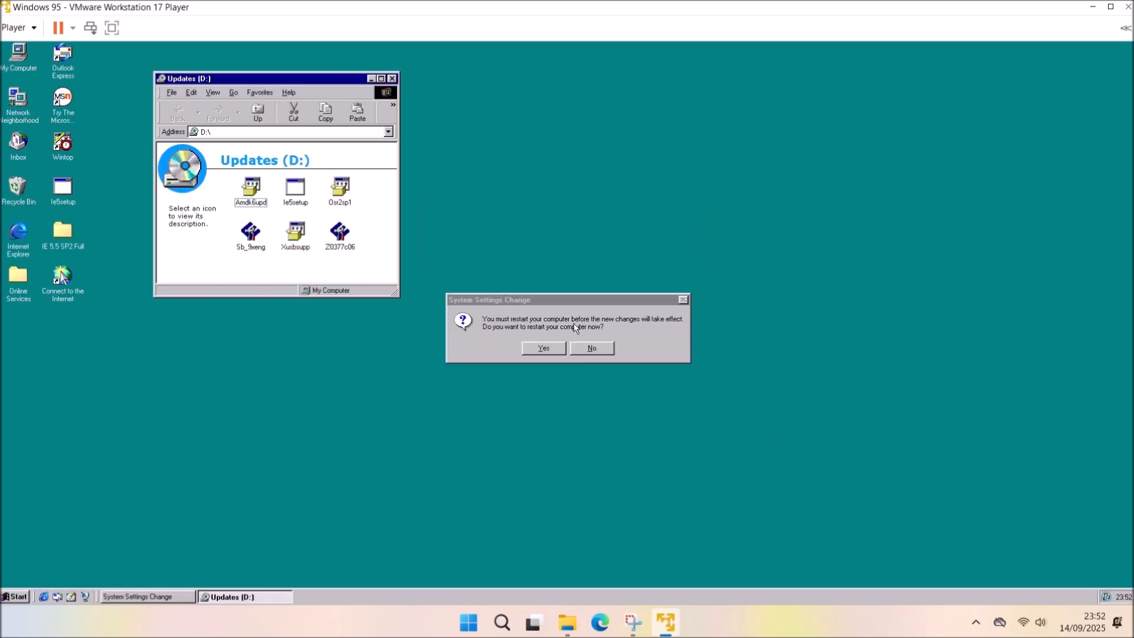
left_click(546, 346)
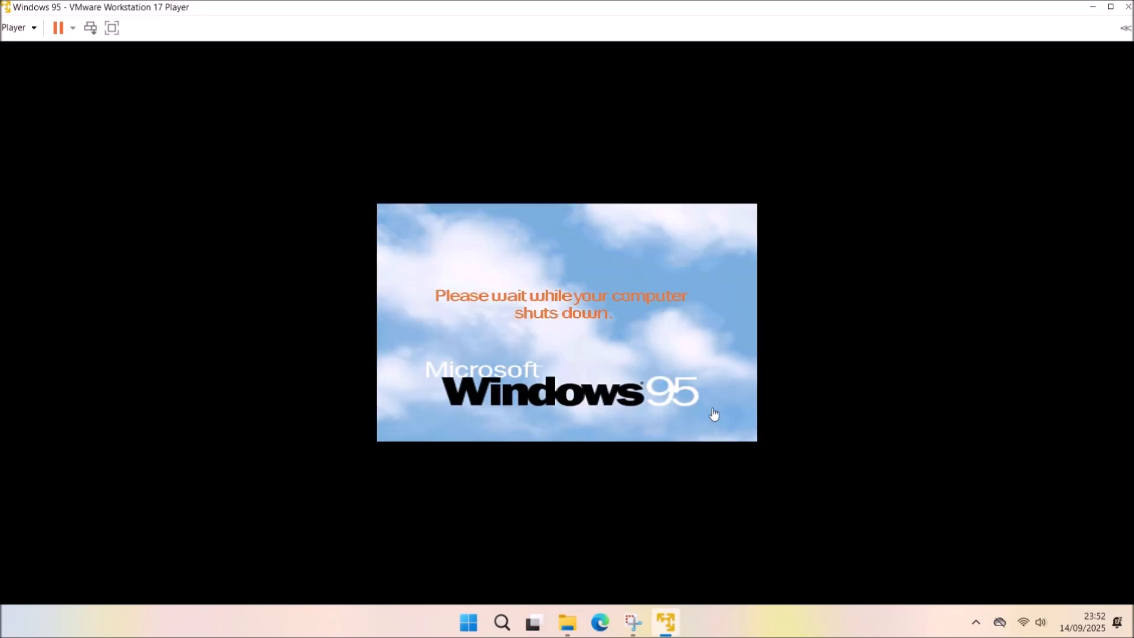
Switch host sound output to Speakers (Realtek) and dismiss the guest's network password prompt.
left_click(1040, 623)
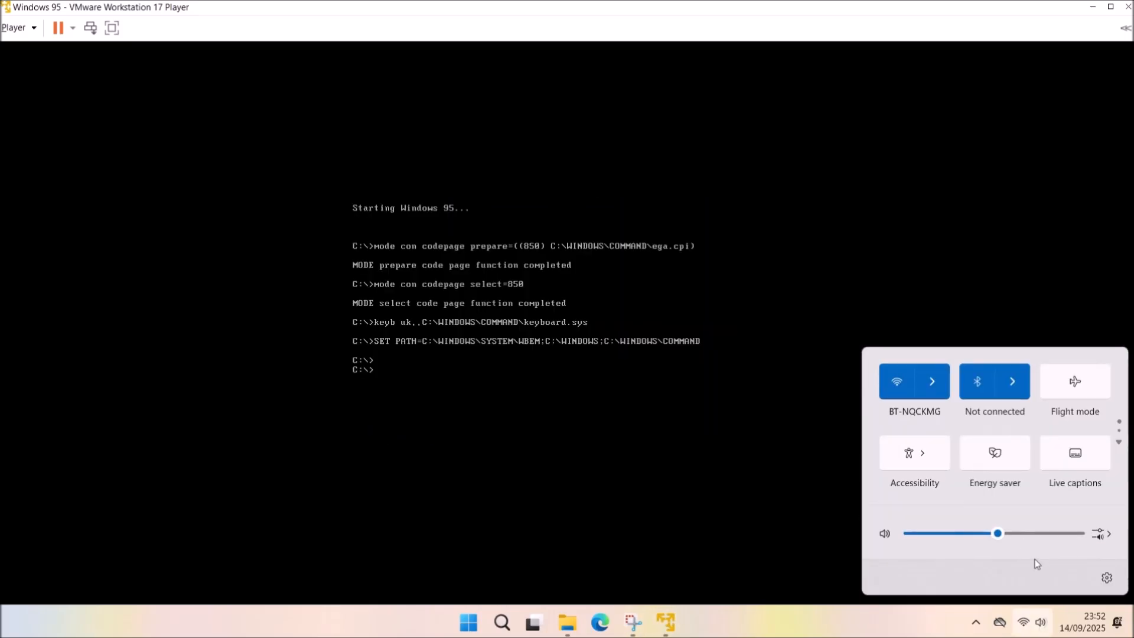
left_click(1094, 533)
left_click(1046, 377)
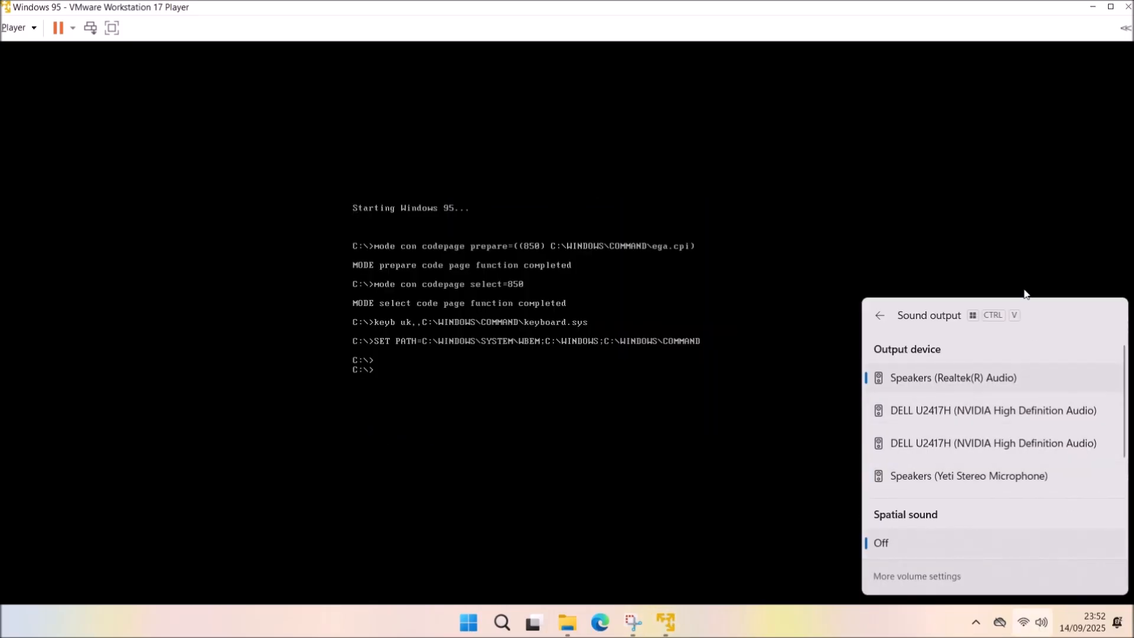
left_click(1004, 254)
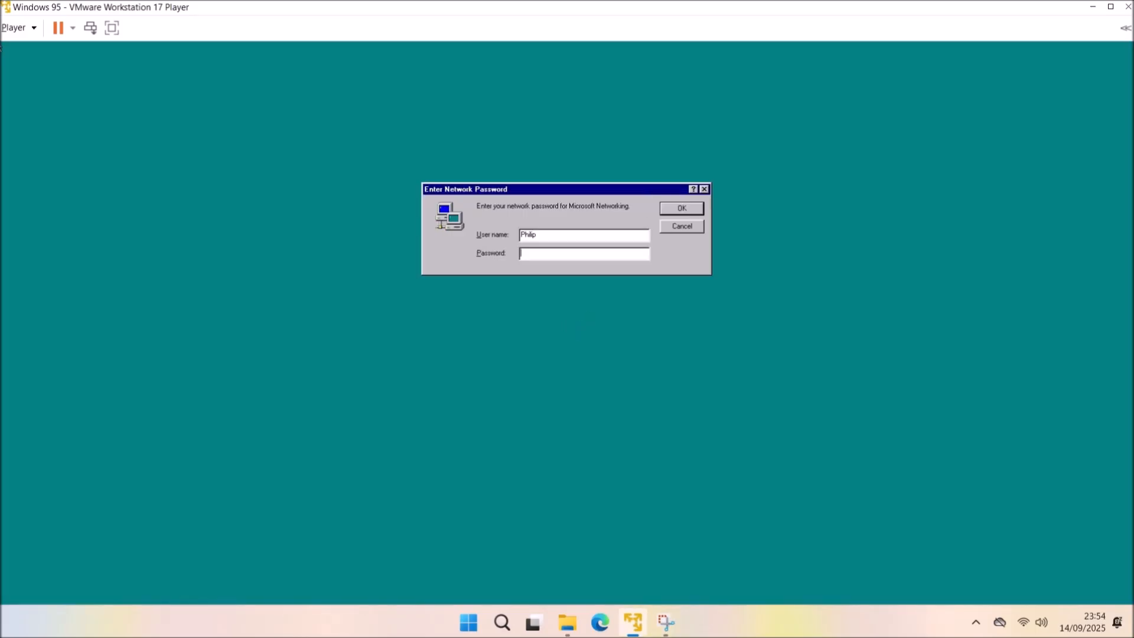
left_click(681, 207)
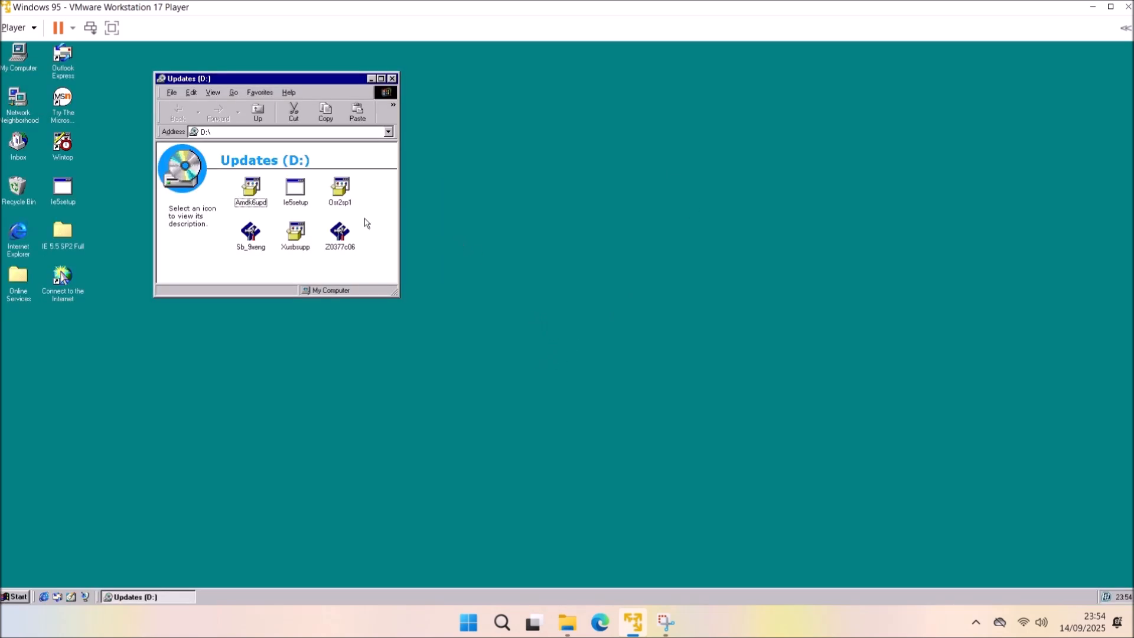
Run Osr2sp1 with Main Updates unchecked and only DirectX 8.0a selected, then acknowledge completion.
double_click(335, 196)
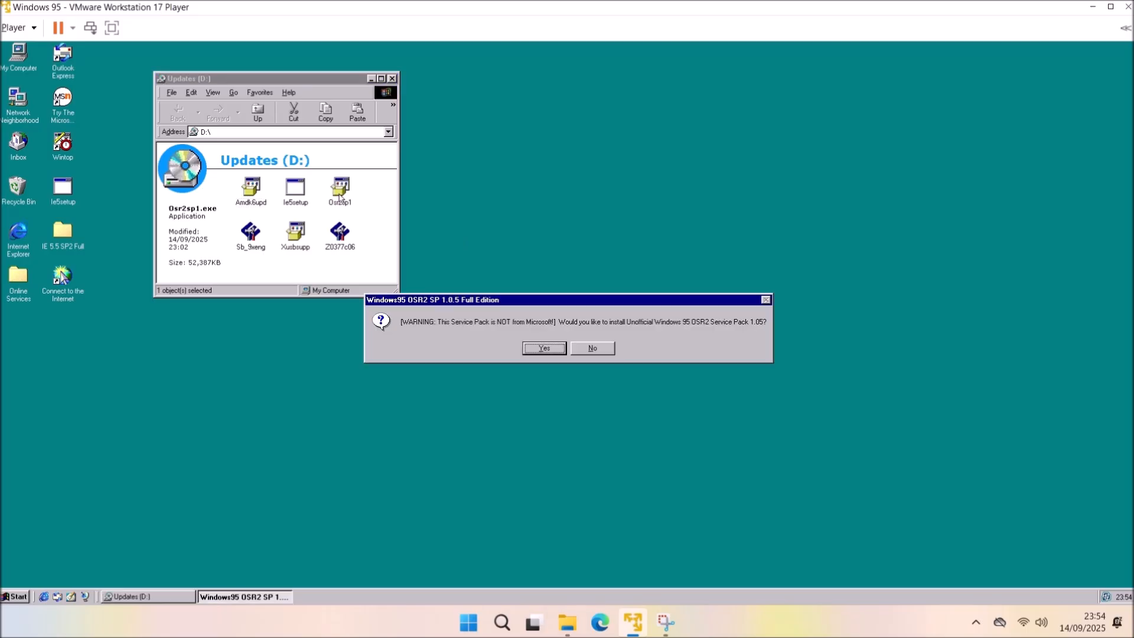
left_click(542, 348)
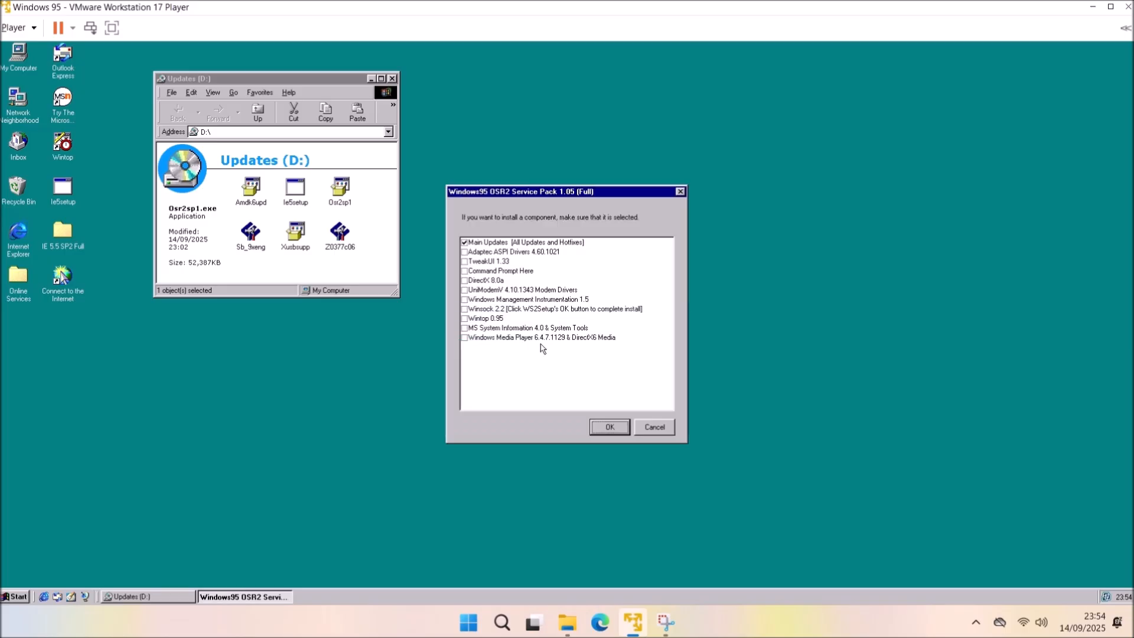
left_click(468, 242)
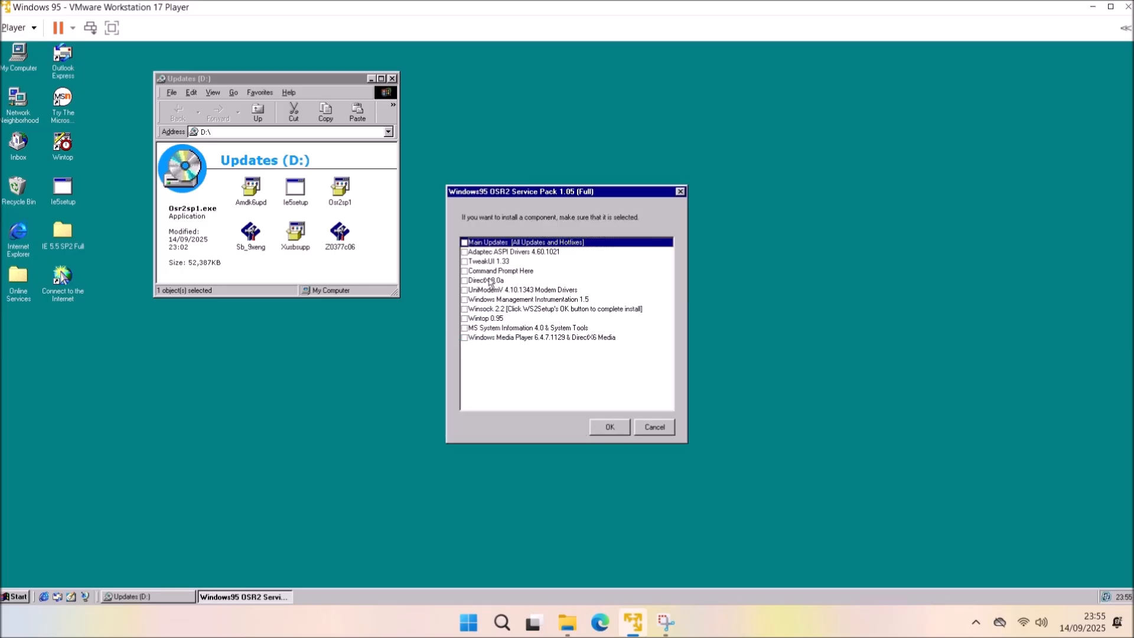
left_click(467, 281)
left_click(618, 434)
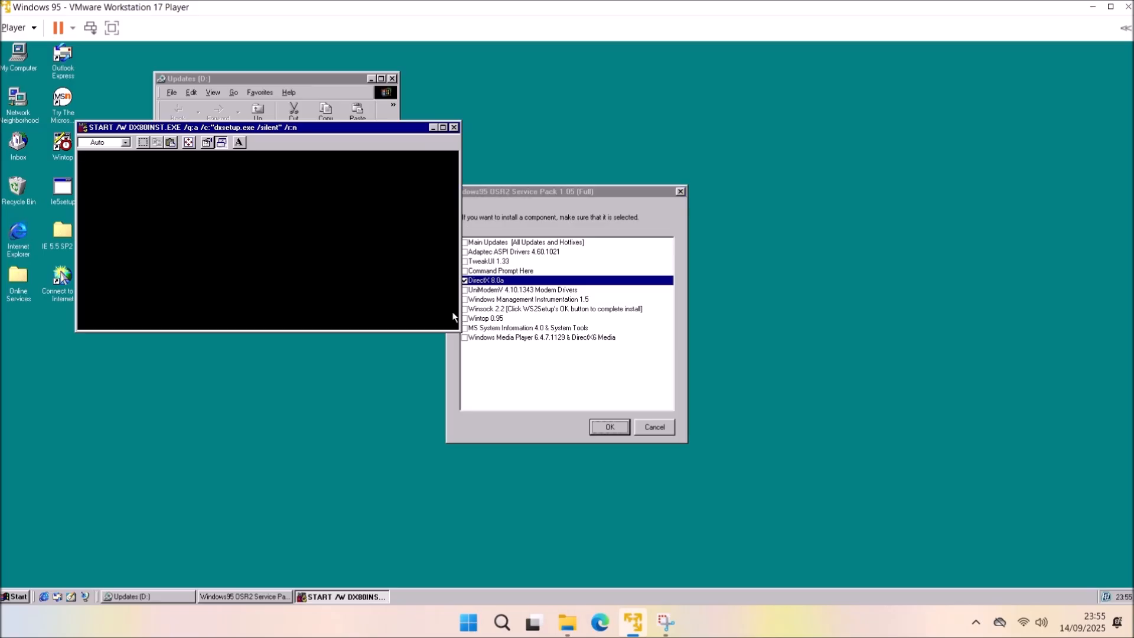
left_click(567, 329)
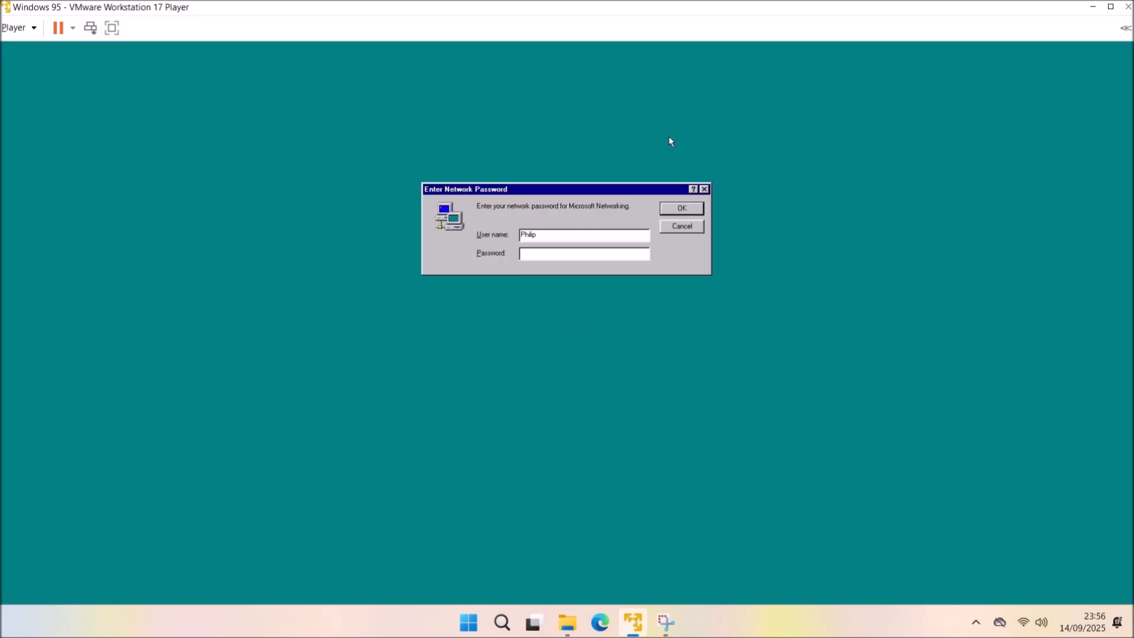
Rerun Osr2sp1 installing only Windows Media Player 6.4.7.1129, then restart Windows 95.
left_click(673, 210)
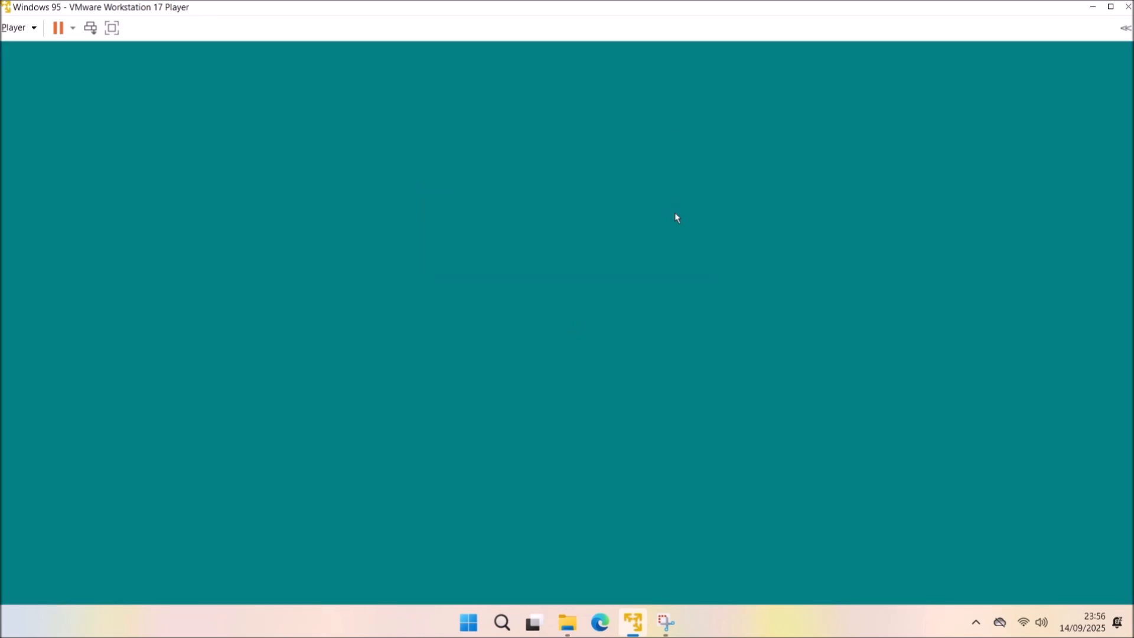
double_click(340, 198)
left_click(546, 350)
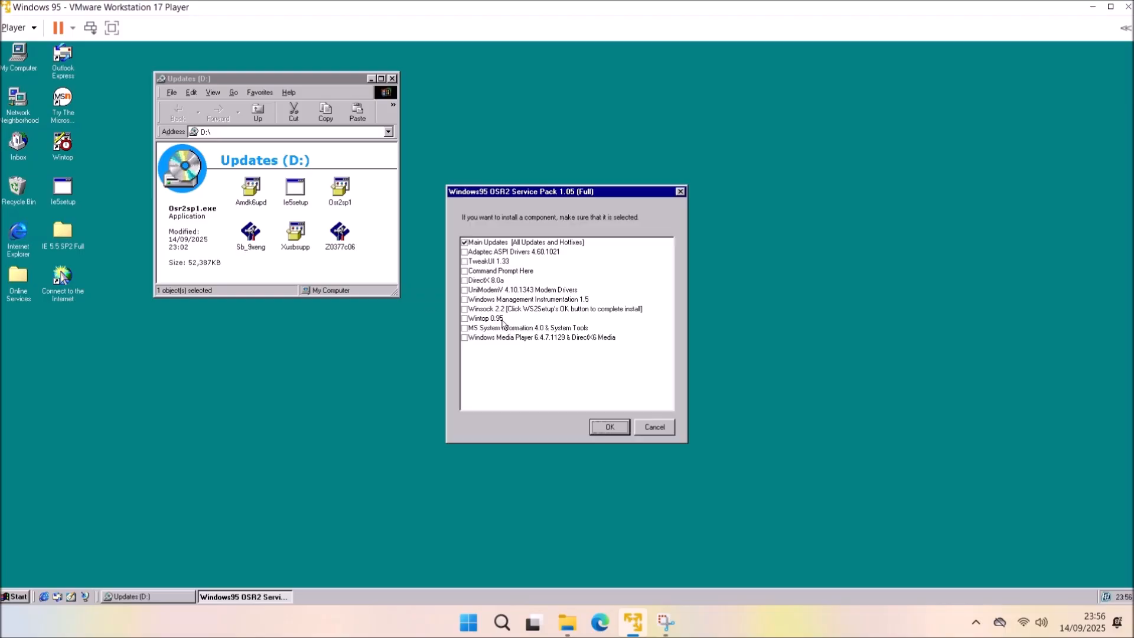
left_click(465, 338)
left_click(466, 242)
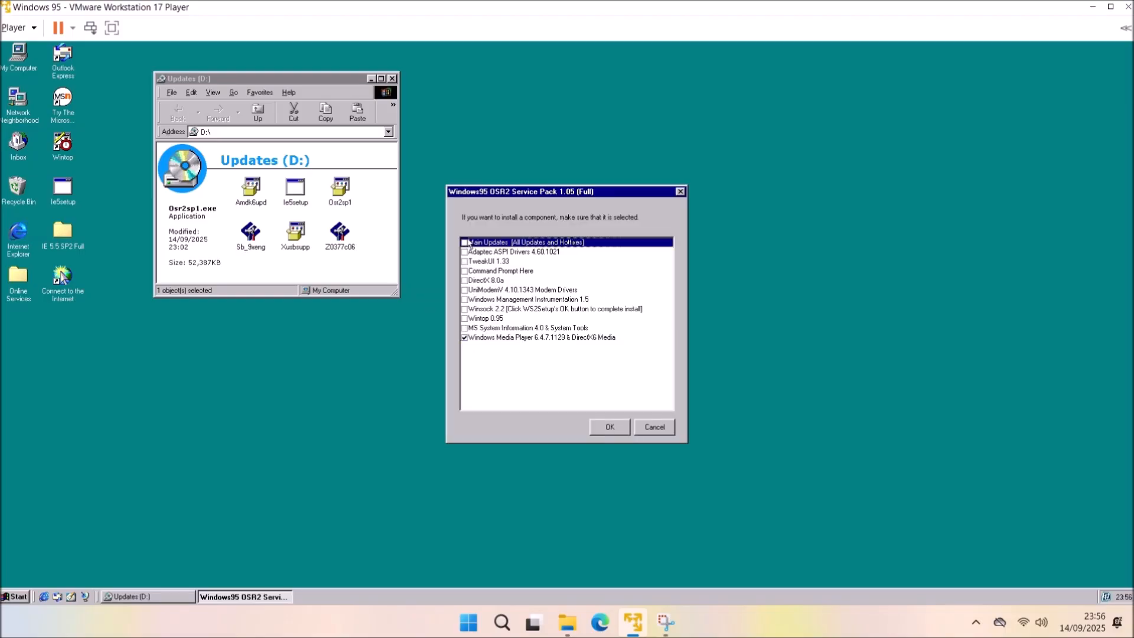
left_click(591, 422)
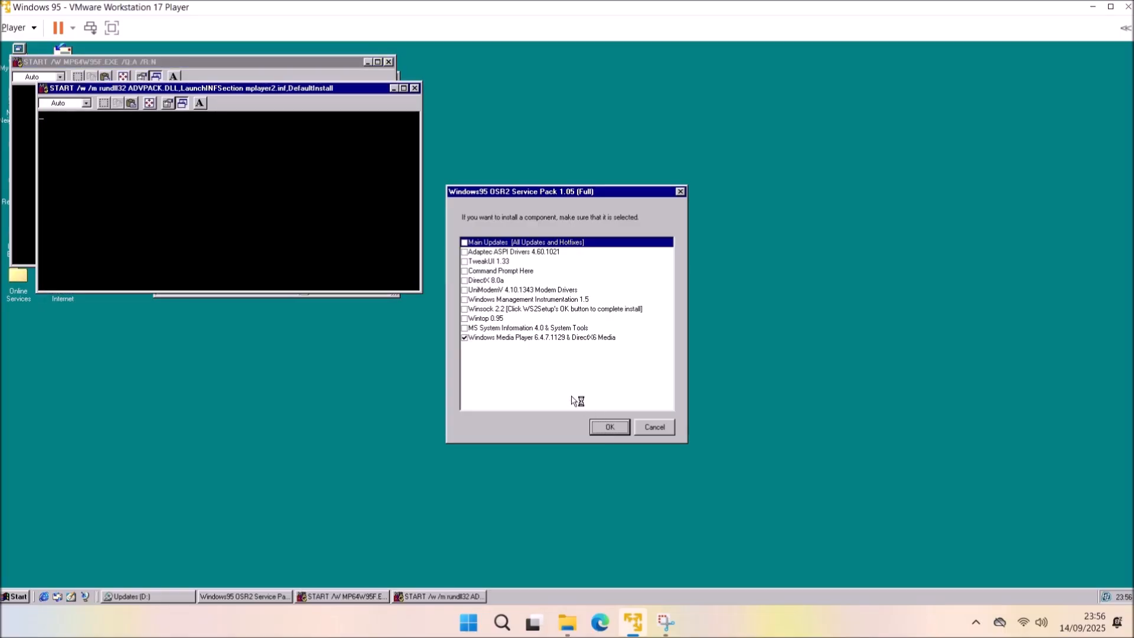
left_click(572, 327)
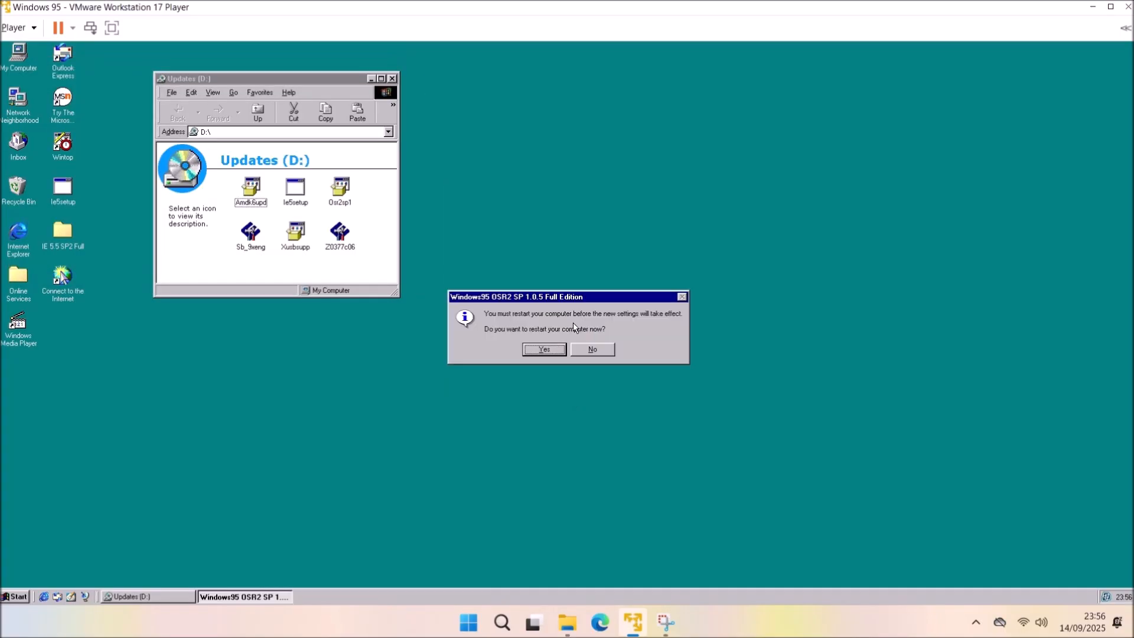
left_click(544, 348)
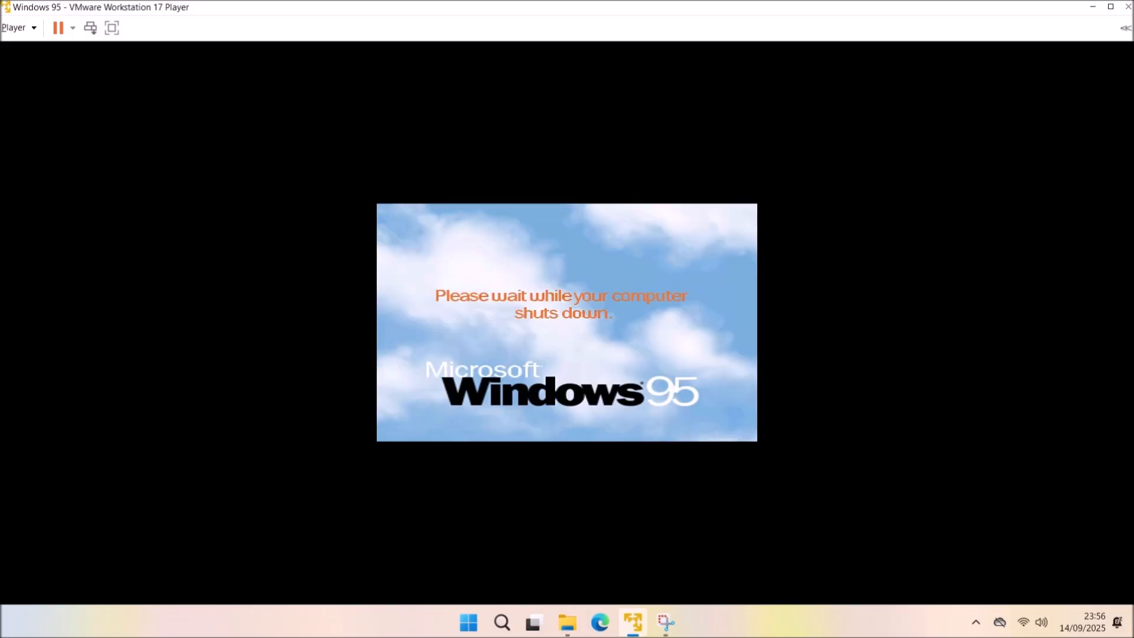
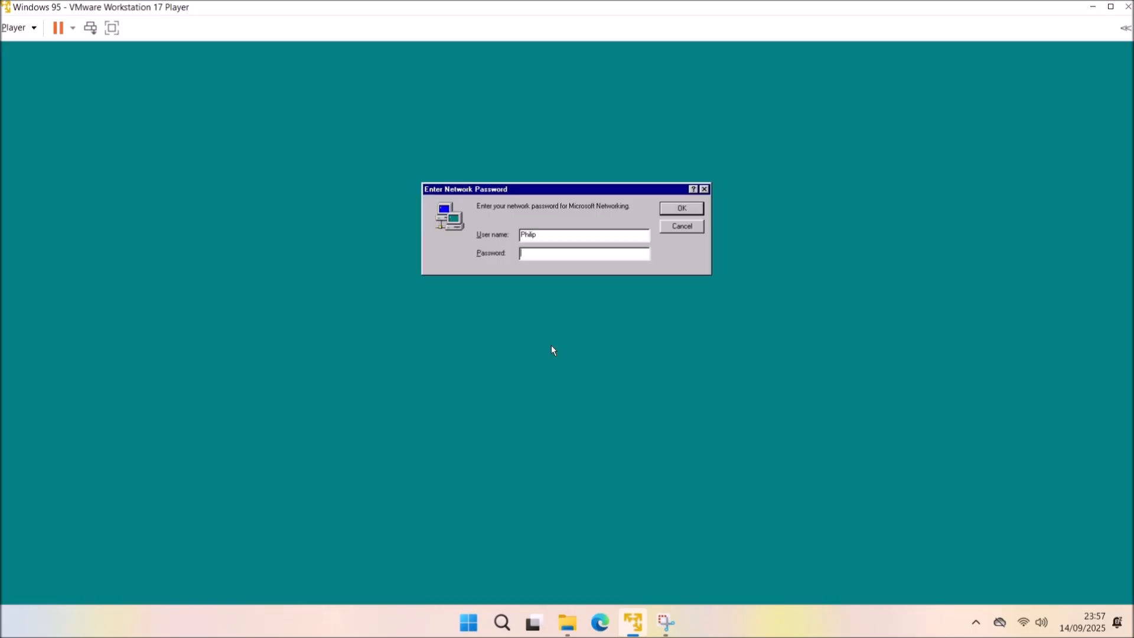
Dismiss the network login, close Updates (D:), and expand Other devices in Device Manager.
left_click(675, 205)
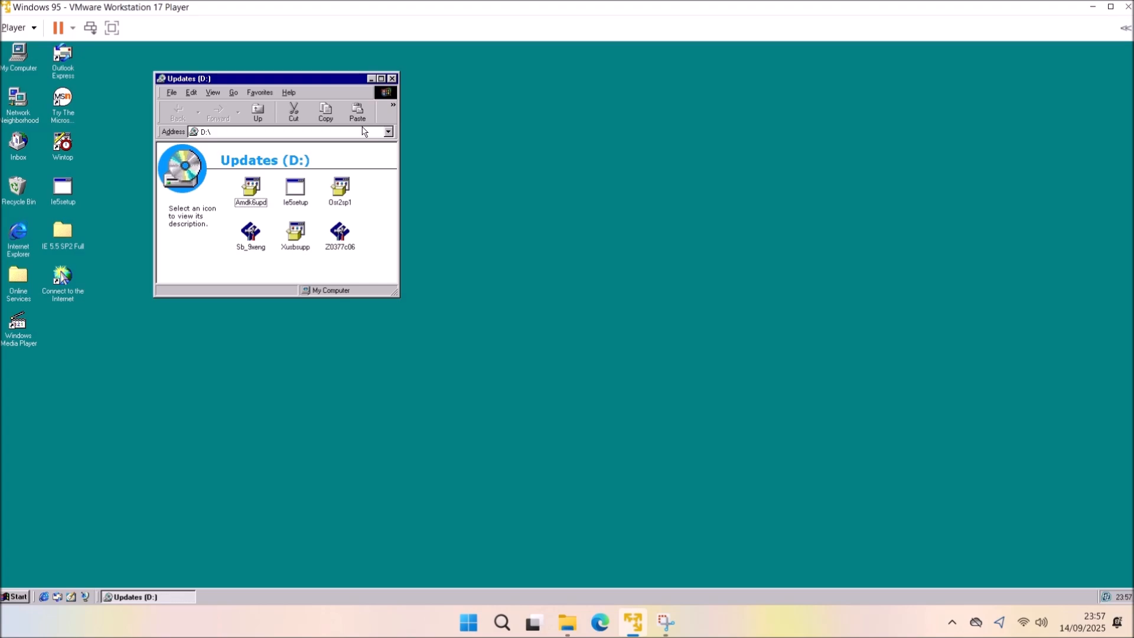
left_click(392, 79)
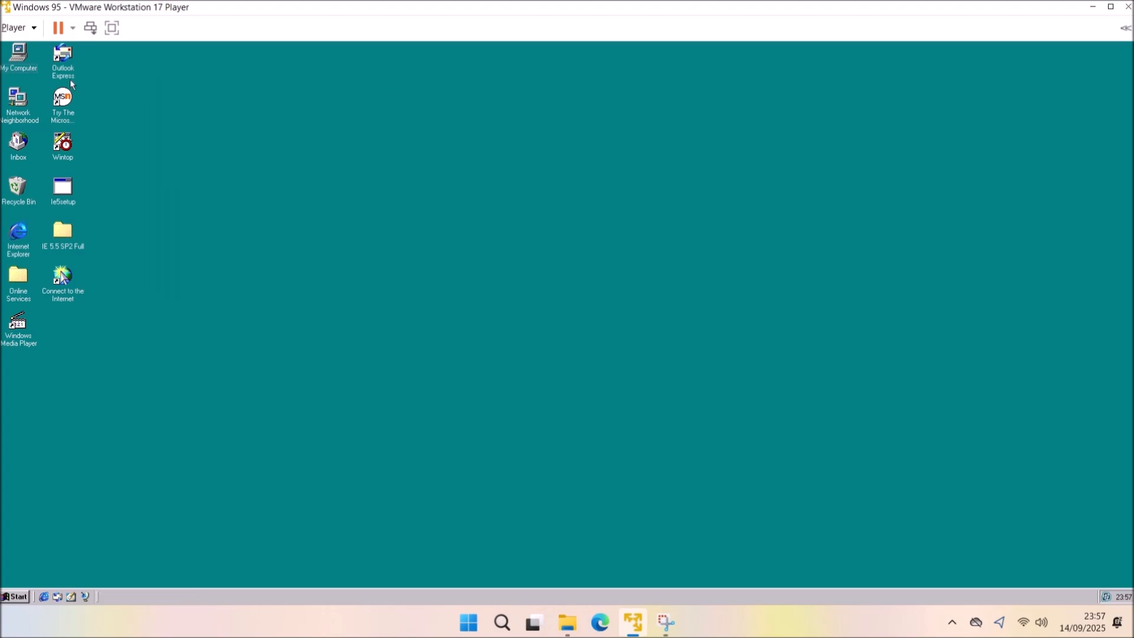
right_click(14, 59)
left_click(90, 154)
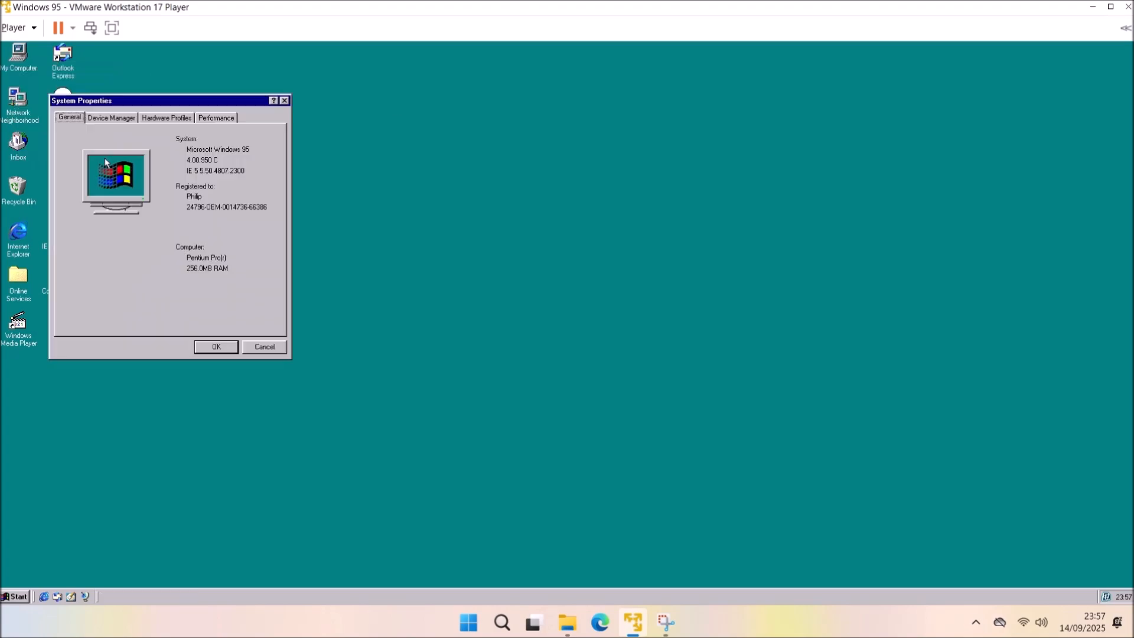
left_click(118, 116)
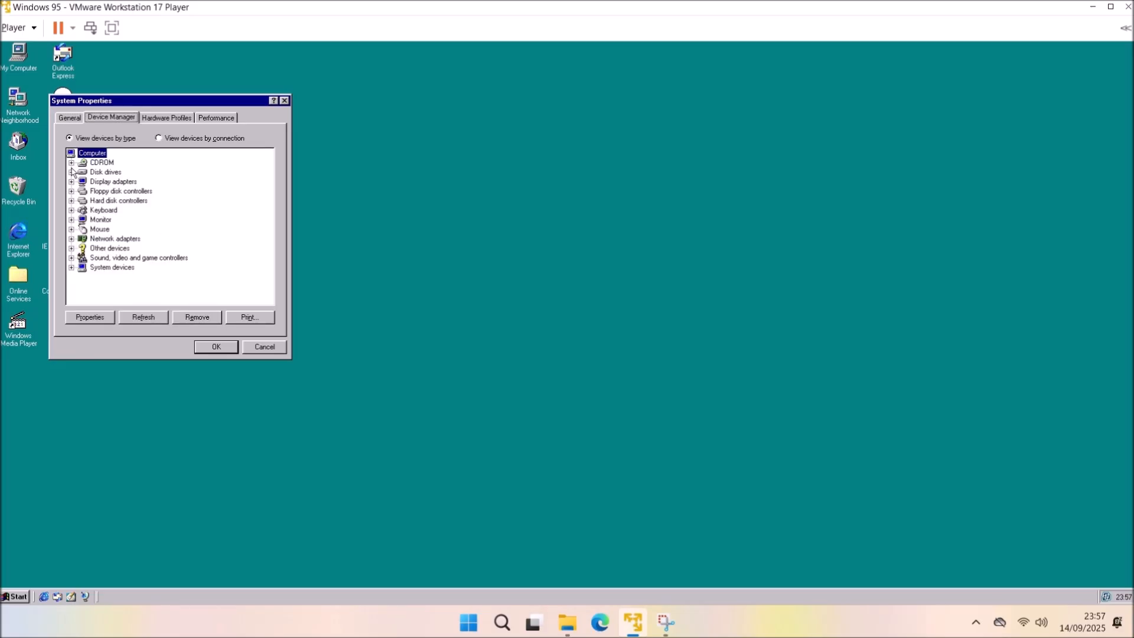
left_click(72, 182)
left_click(71, 258)
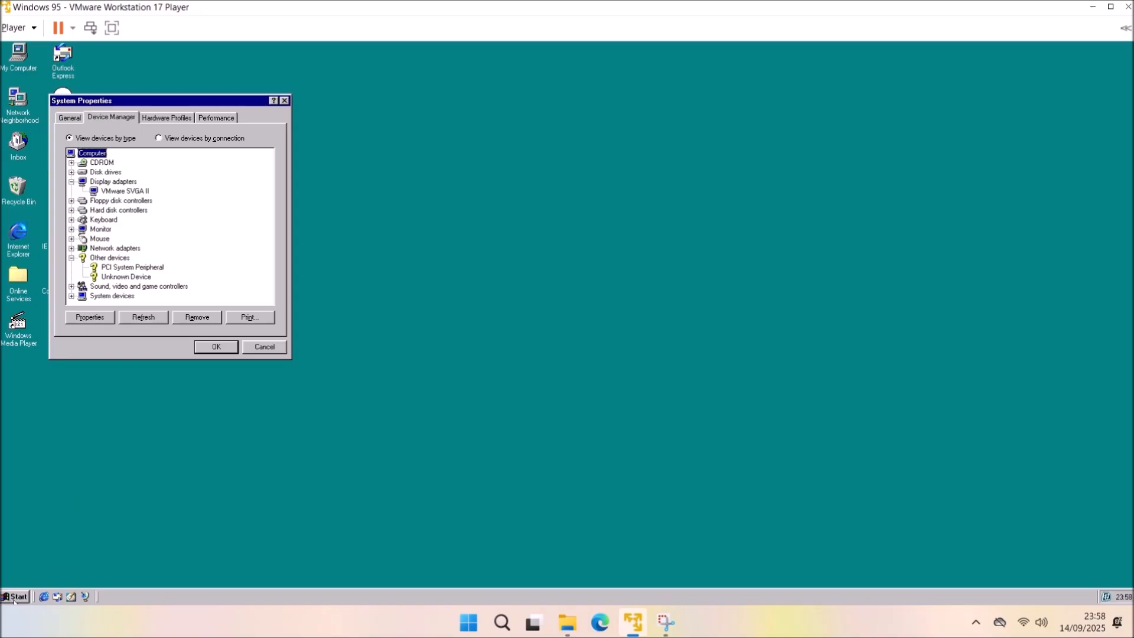
Run 'hwinfo /ui' and maximise the Hardware Info report.
key("super+r")
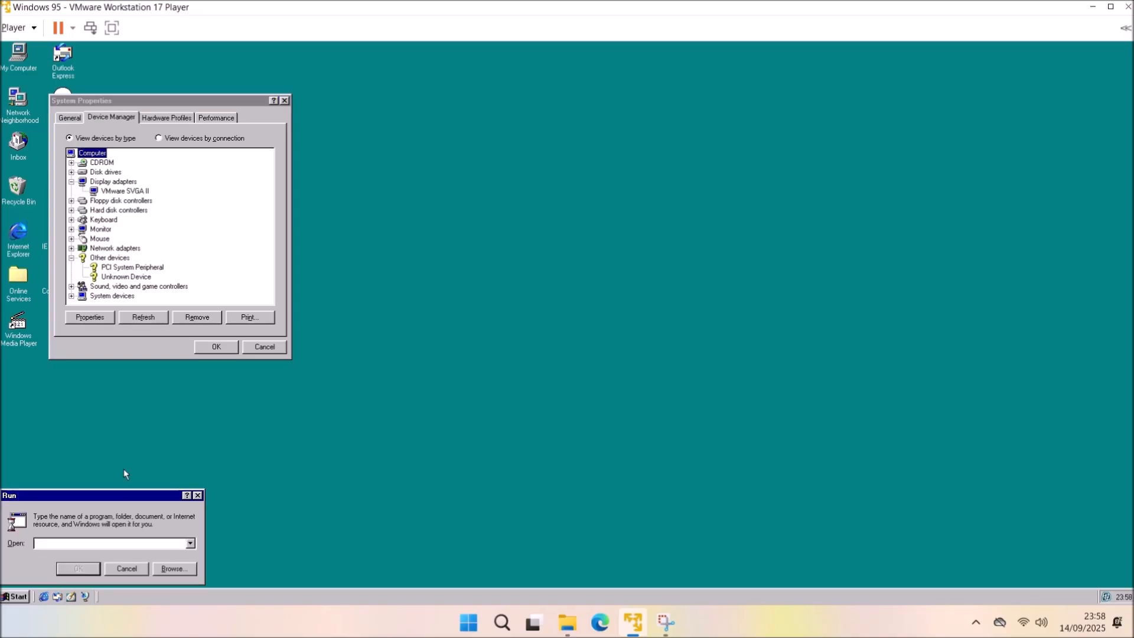
type("hwinfo /ui")
key("Return")
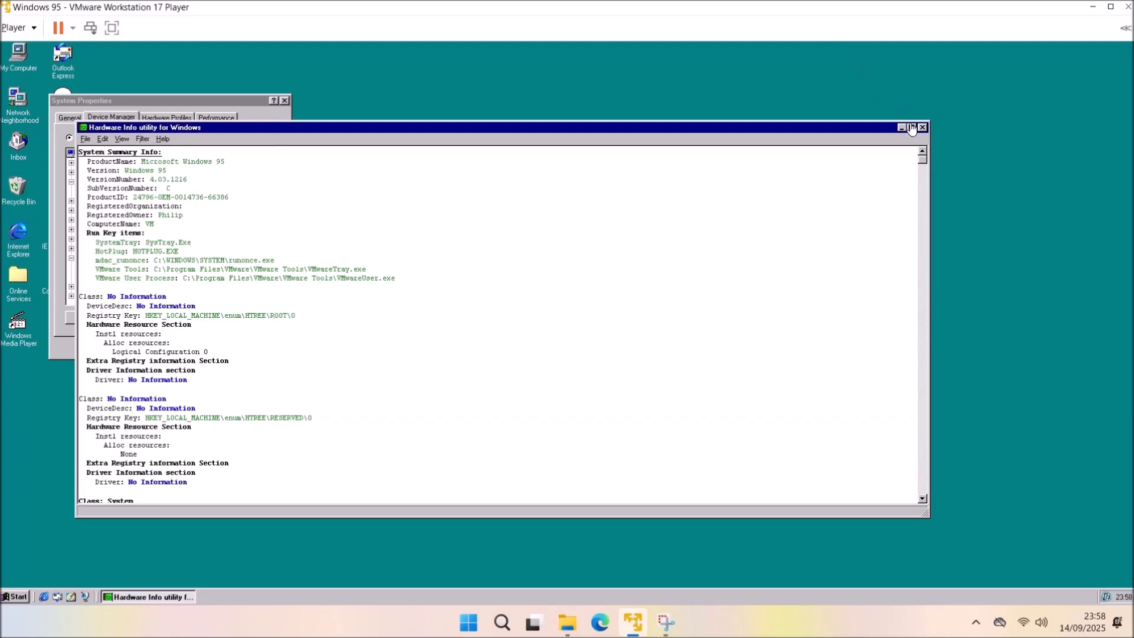
left_click(911, 127)
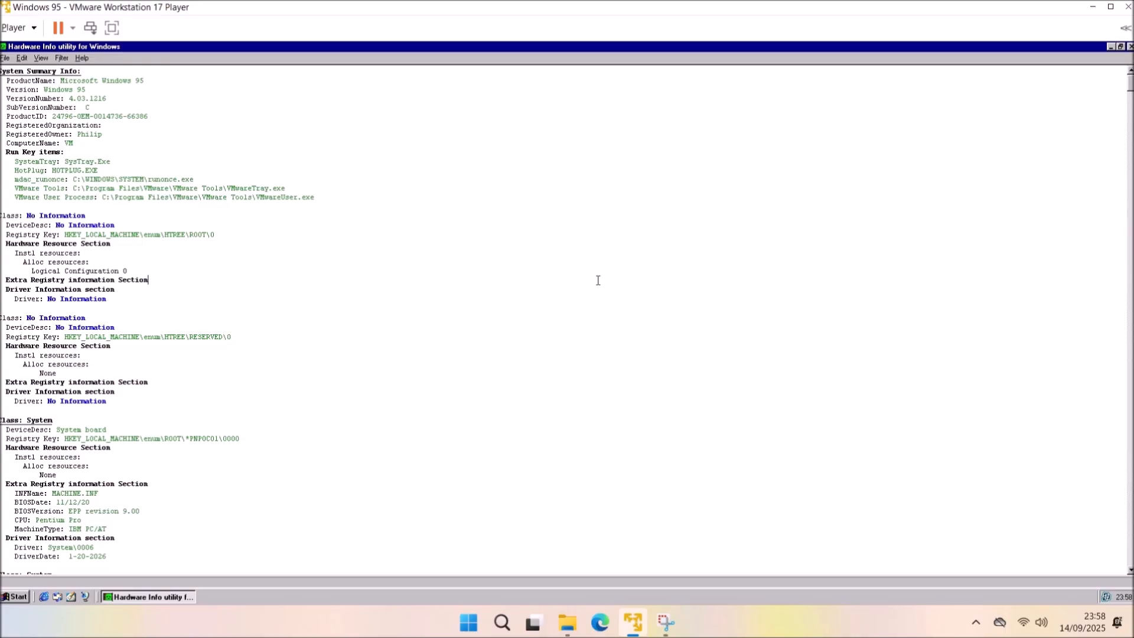
Find 'PCI System Peripheral' in the report and select its registry key and device block.
key("ctrl+f")
type("PCI System Peripheral")
key("Return")
left_click(143, 528)
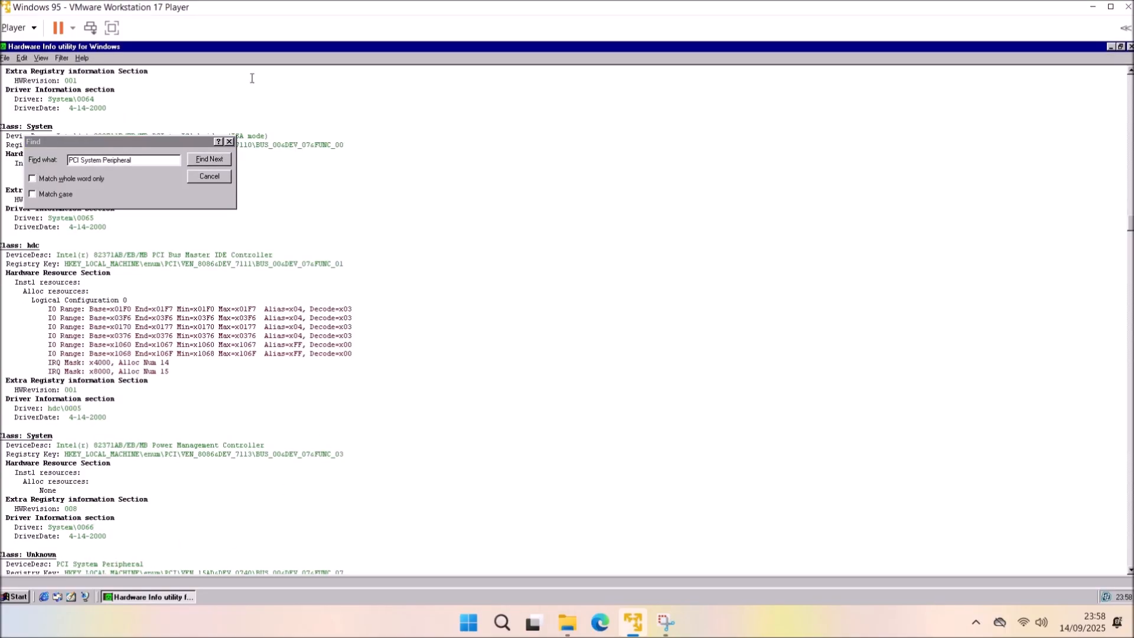
left_click(228, 142)
scroll(358, 310, "down", 10)
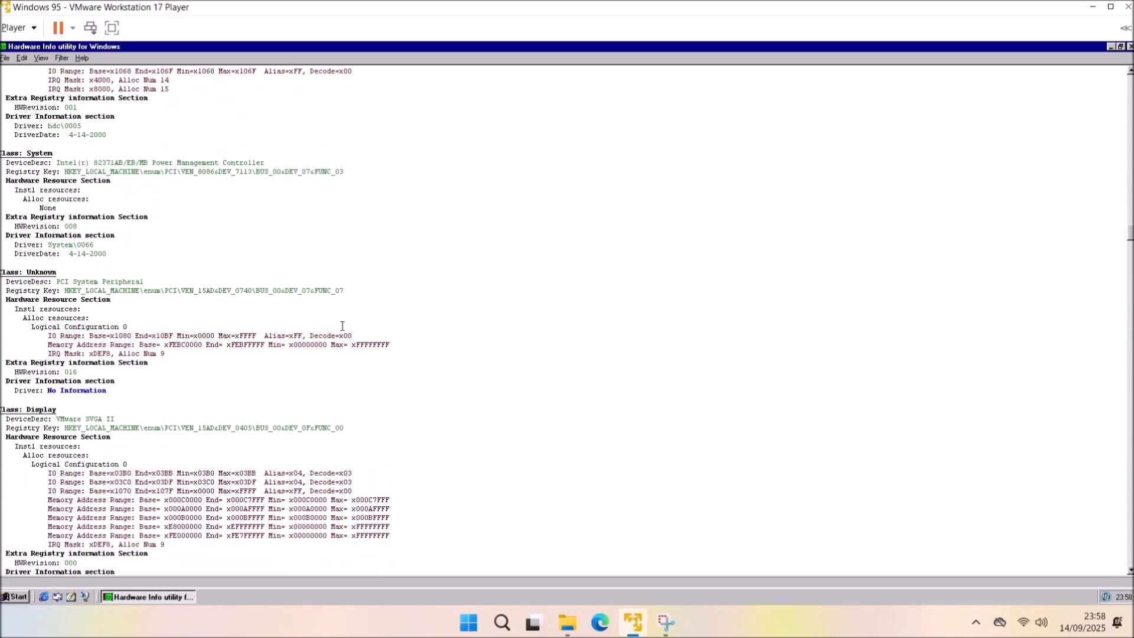
left_click_drag(257, 290, 67, 288)
left_click(134, 395)
left_click_drag(137, 387, 3, 277)
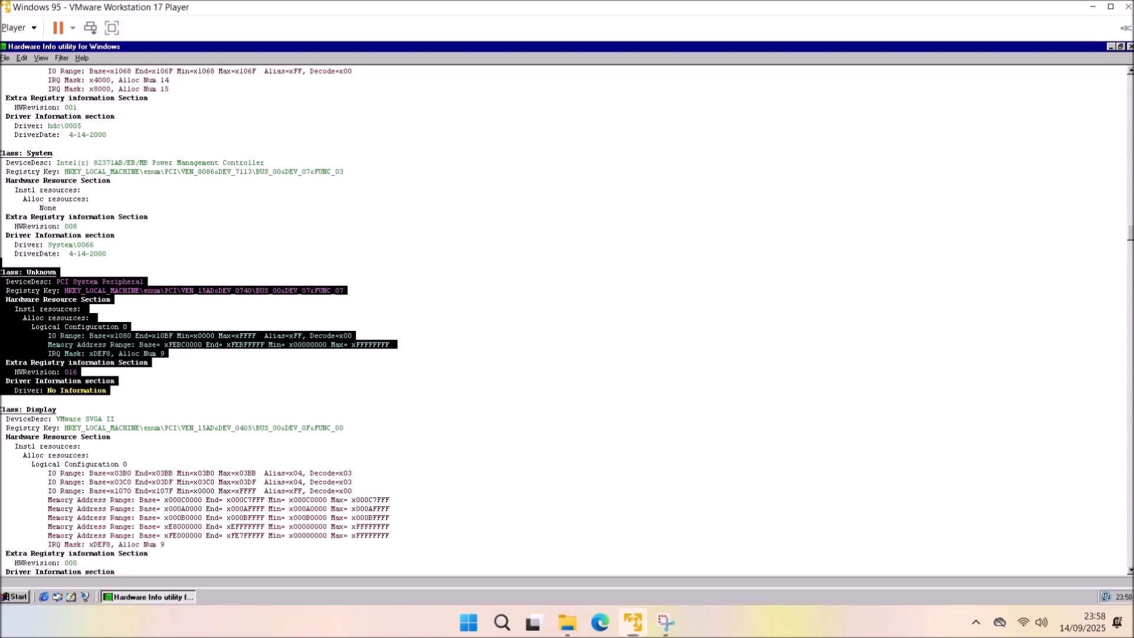
In Edge, open the Wayback Machine and look up the pasted Broadcom KB article URL.
left_click(633, 622)
left_click(204, 39)
right_click(205, 42)
key("ctrl+c")
left_click(248, 210)
left_click(215, 12)
type("wayback machine")
key("Return")
left_click(402, 276)
left_click(642, 193)
key("ctrl+v")
key("Return")
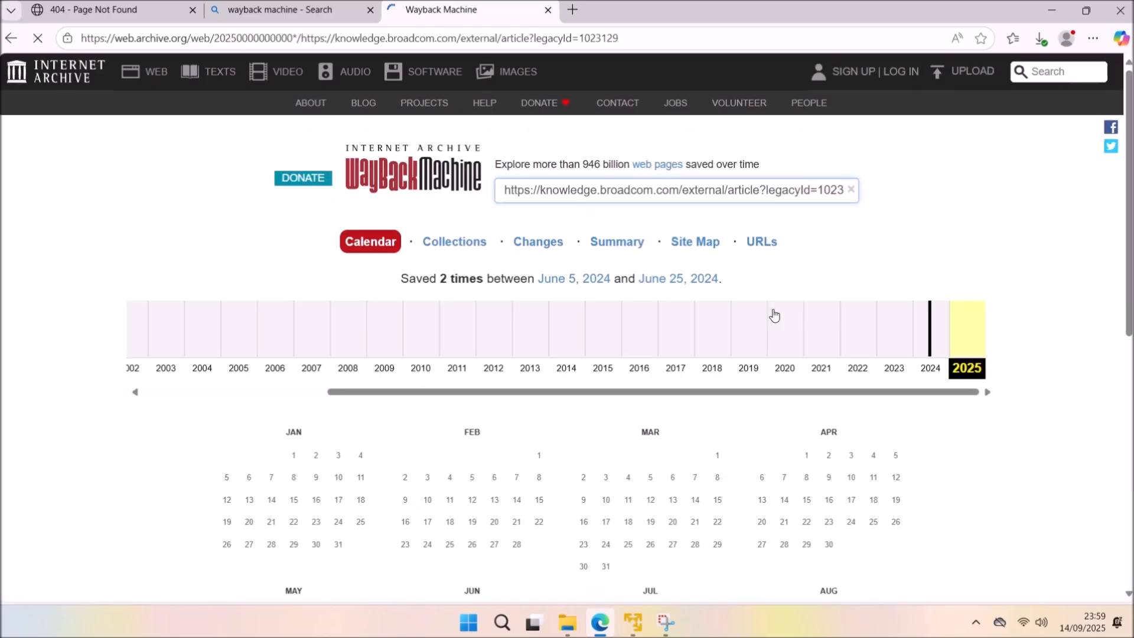
Open the 5 June 2024 capture from the 2024 calendar.
scroll(969, 380, "down", 3)
left_click(930, 118)
mouse_move(472, 413)
left_click(501, 482)
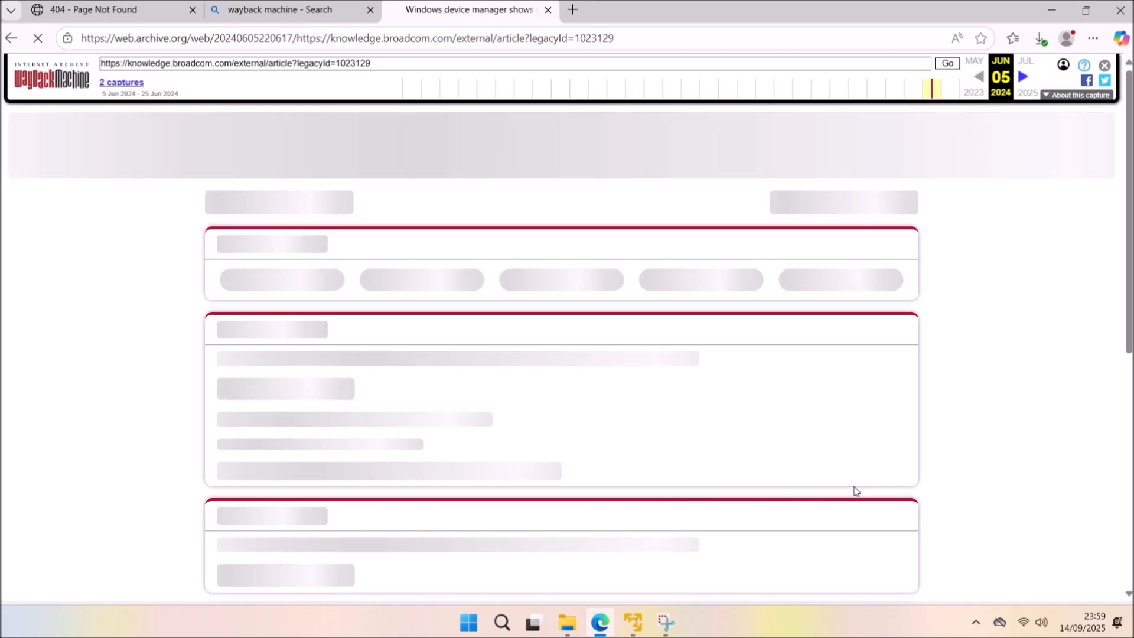
Highlight the Windows 98 workaround paragraph under Resolution, then minimise Edge.
scroll(856, 491, "down", 20)
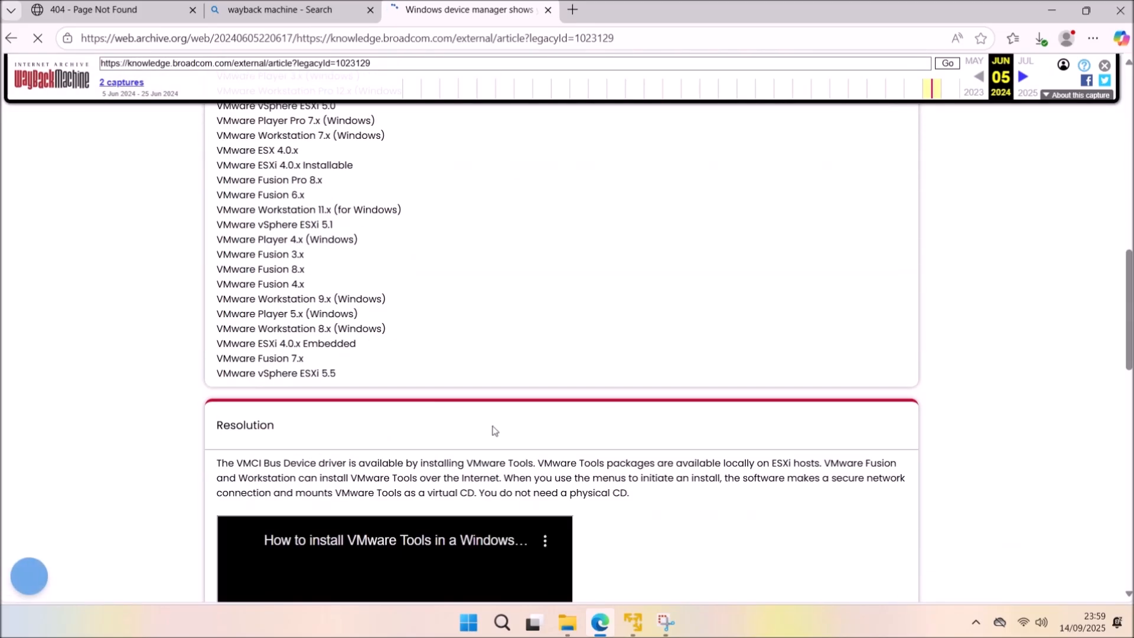
scroll(432, 404, "down", 4)
left_click_drag(435, 260, 216, 230)
scroll(603, 333, "up", 4)
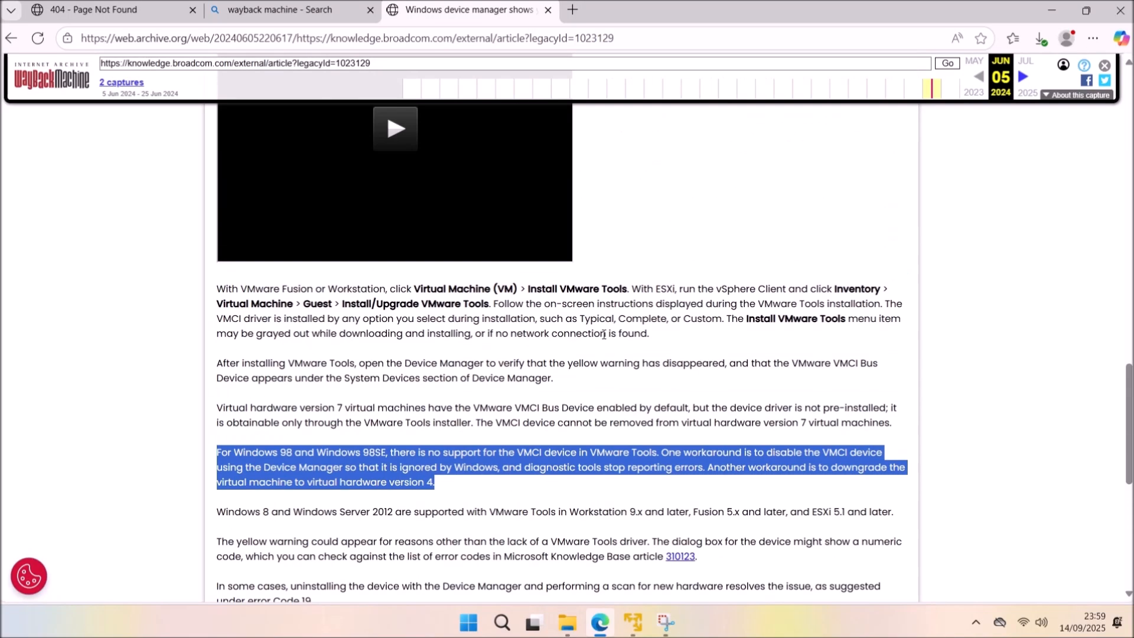
scroll(601, 348, "down", 8)
scroll(599, 358, "up", 18)
scroll(599, 358, "up", 10)
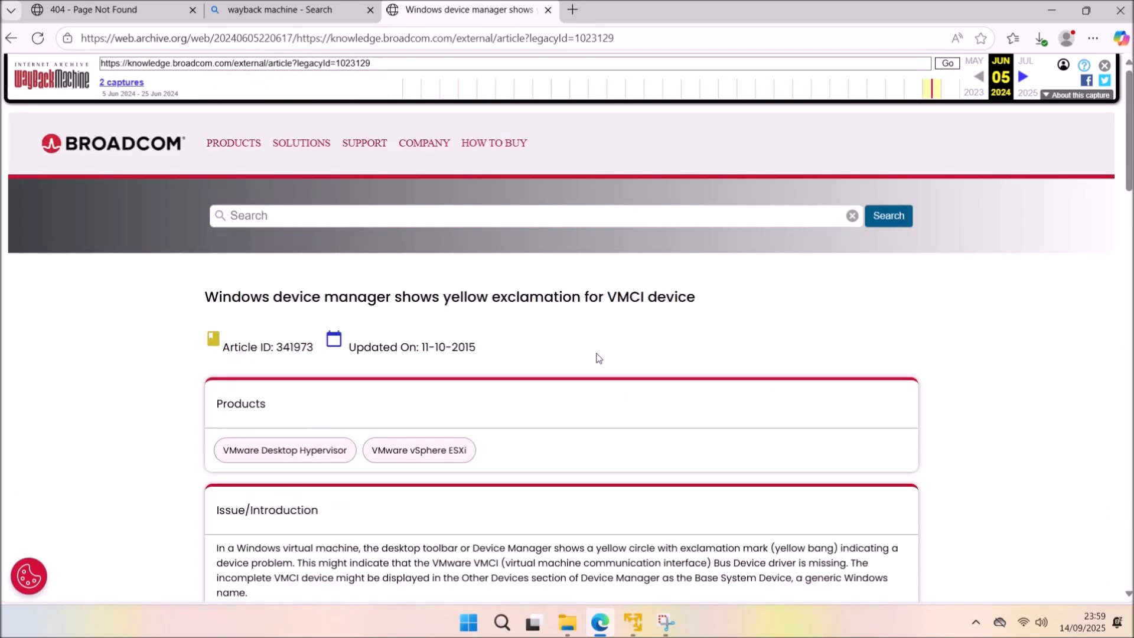
left_click(1054, 13)
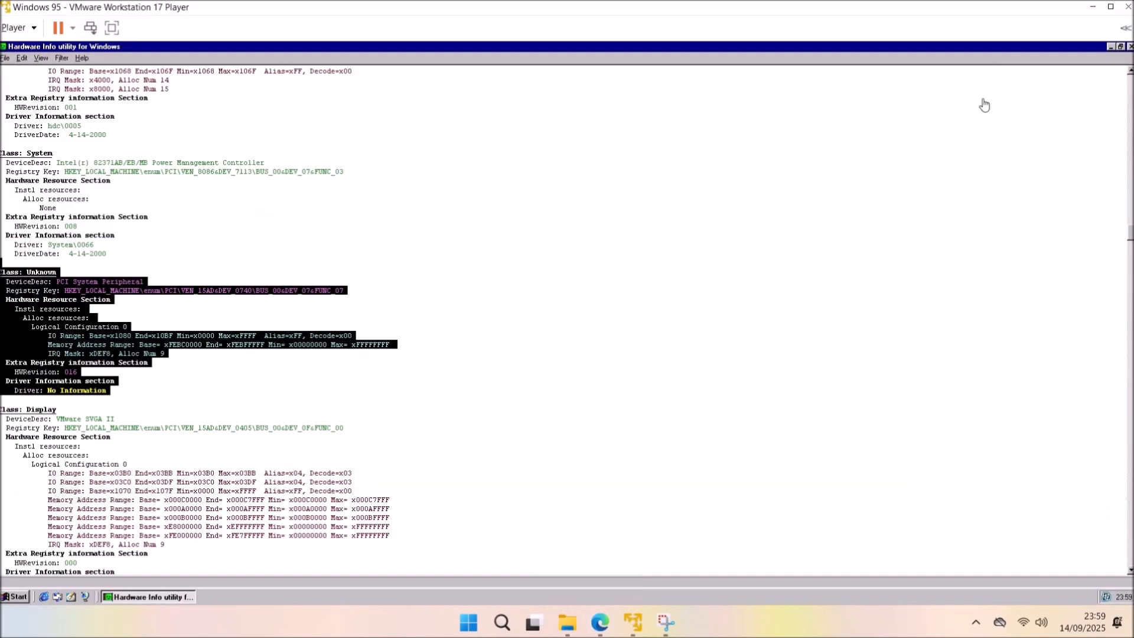
Find 'Unknown Device' in Hardware Info and select its ROOT\NET registry key.
left_click(1109, 47)
left_click(133, 280)
left_click(148, 596)
left_click(516, 333)
key("ctrl+f")
type("Unknown Dev")
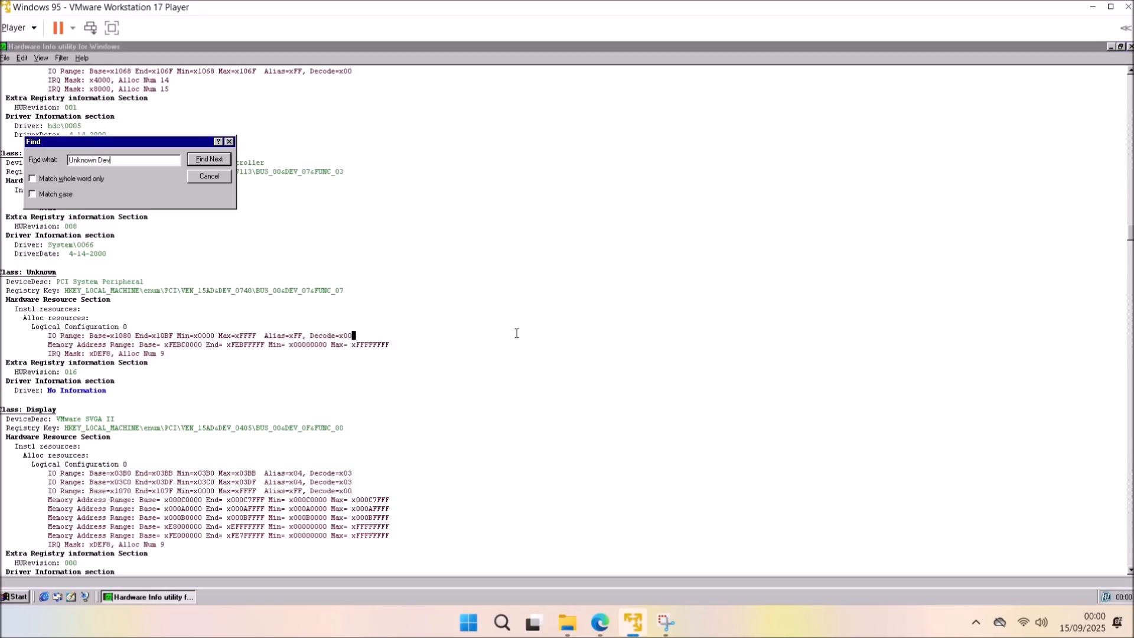
type("ice")
key("Return")
left_click(210, 177)
scroll(116, 147, "up", 1)
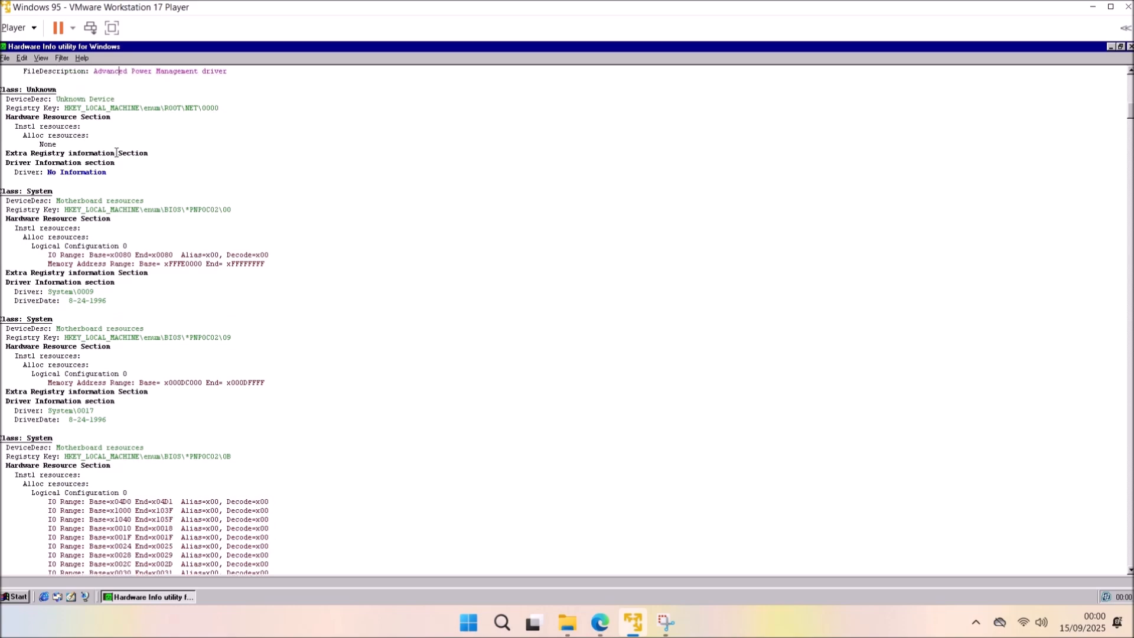
left_click_drag(118, 163, 1, 89)
left_click_drag(238, 108, 64, 113)
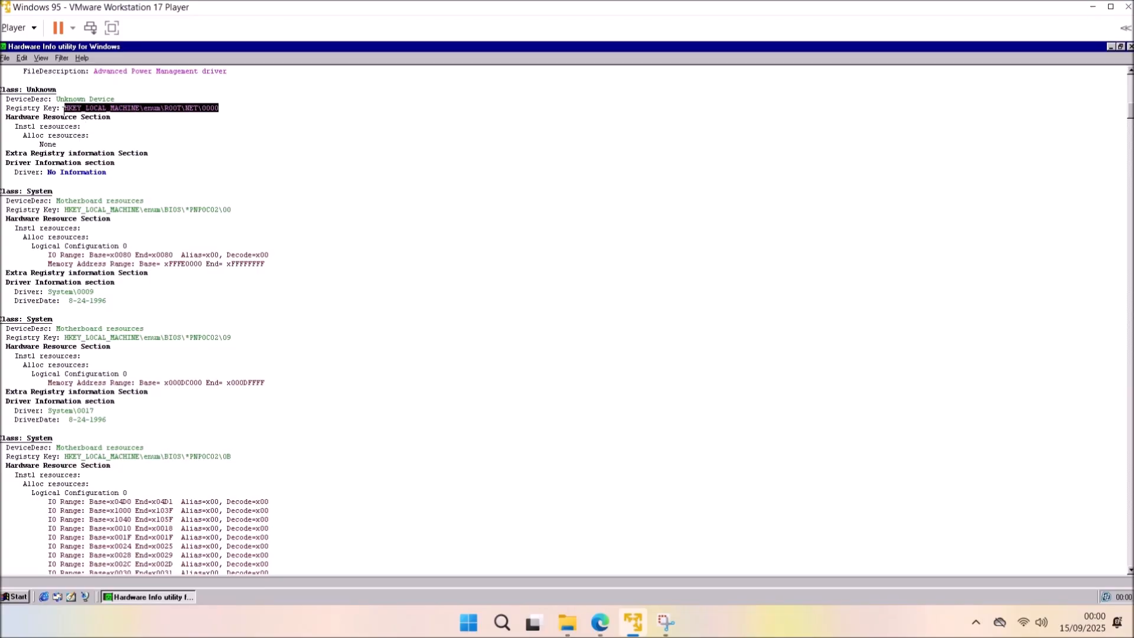
left_click(385, 193)
Close Hardware Info and System Properties, then shut down Windows 95 from the Start menu.
left_click(1129, 47)
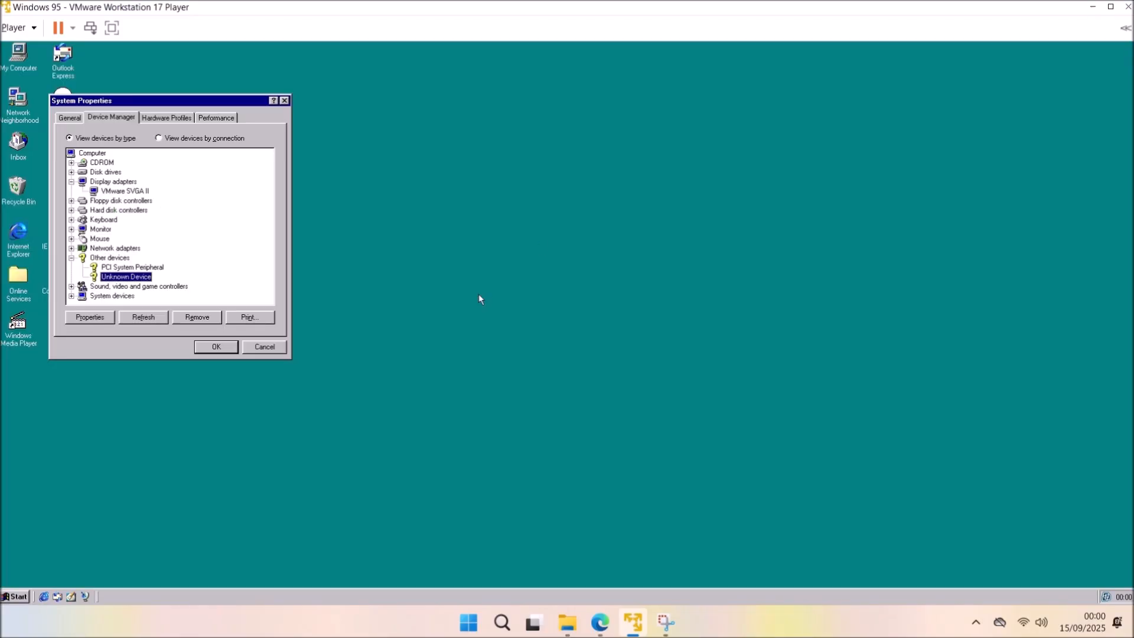
left_click(202, 348)
left_click(20, 597)
left_click(66, 579)
left_click(536, 284)
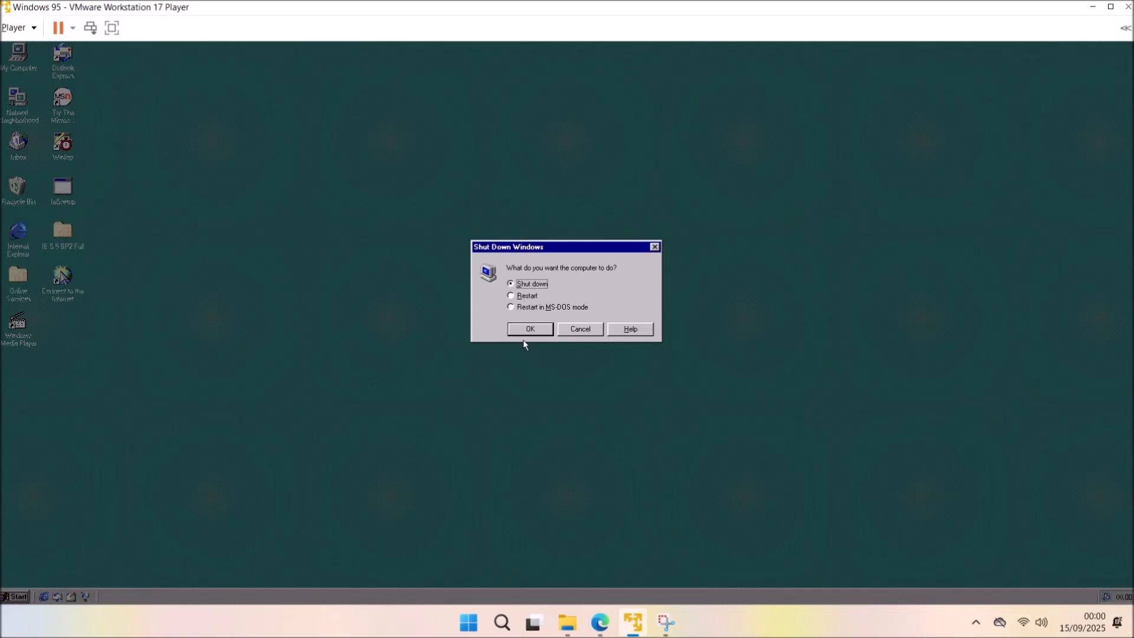
left_click(527, 331)
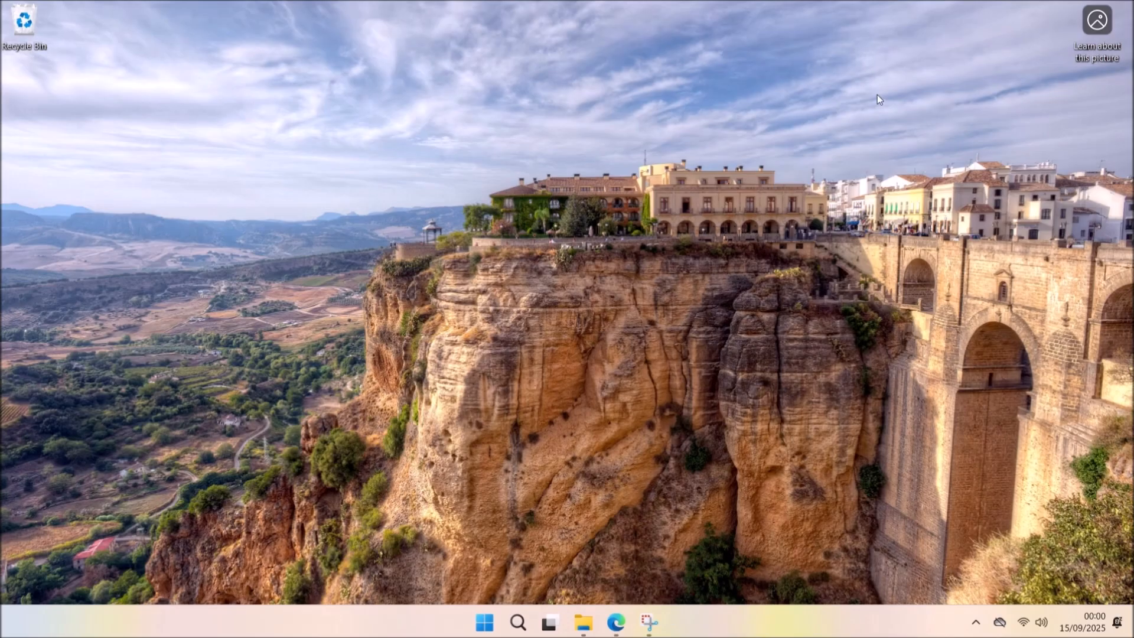
Duplicate the Windows 95 VM folder as 'Windows 95 - Copy (2)', then launch VMware Workstation Player.
key("shift+F10")
left_click(329, 126)
mouse_move(583, 622)
left_click(580, 536)
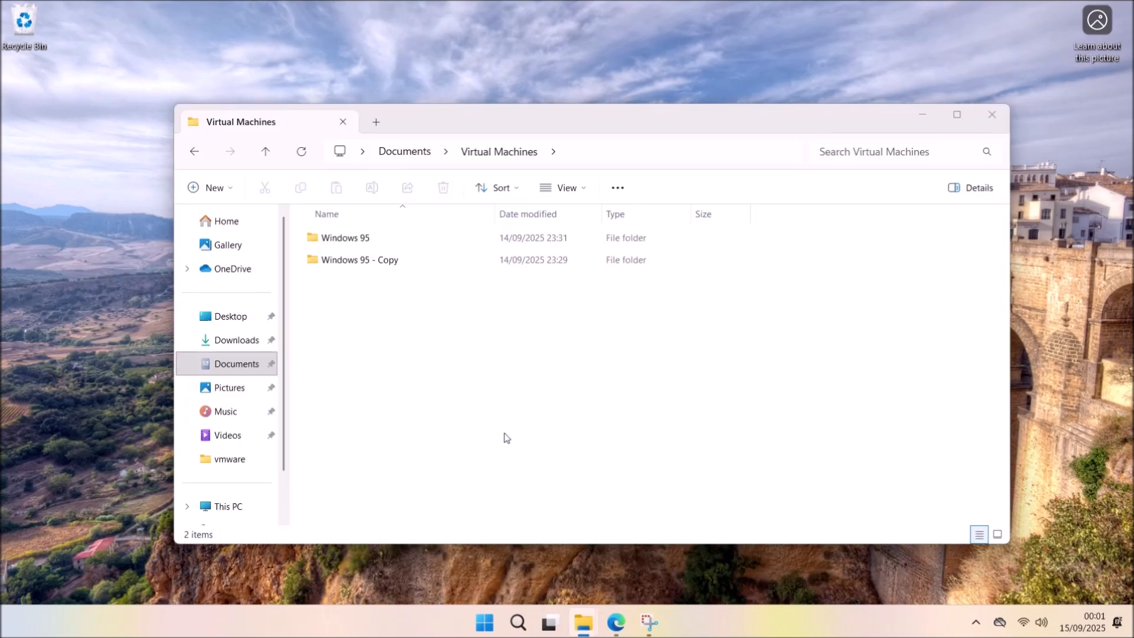
left_click(341, 242)
key("ctrl+c")
key("ctrl+v")
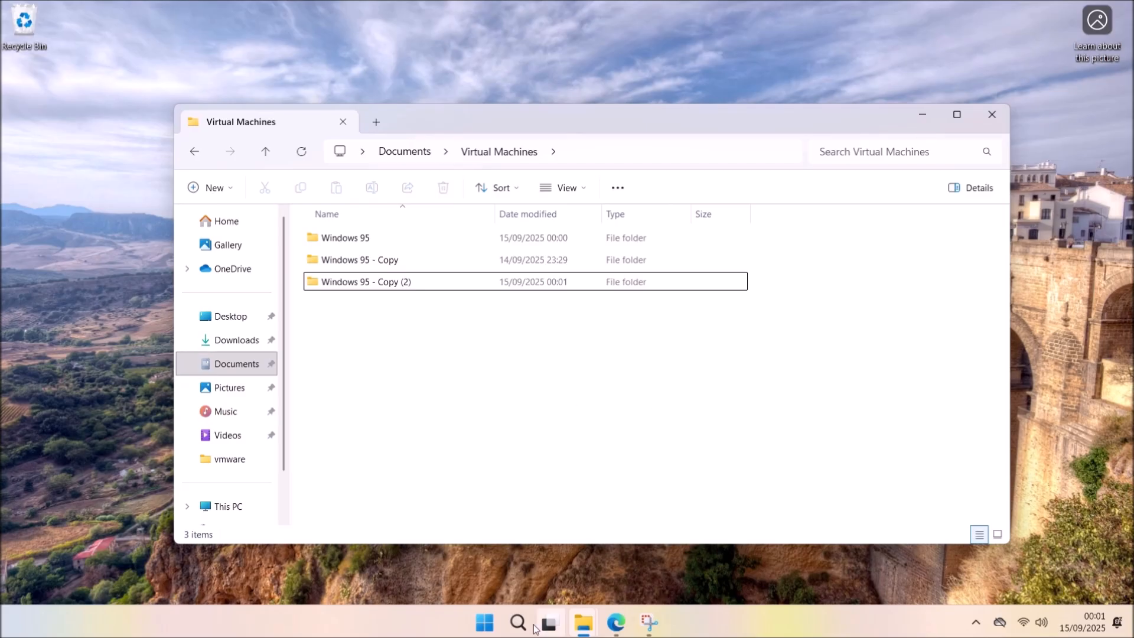
left_click(489, 623)
left_click(598, 333)
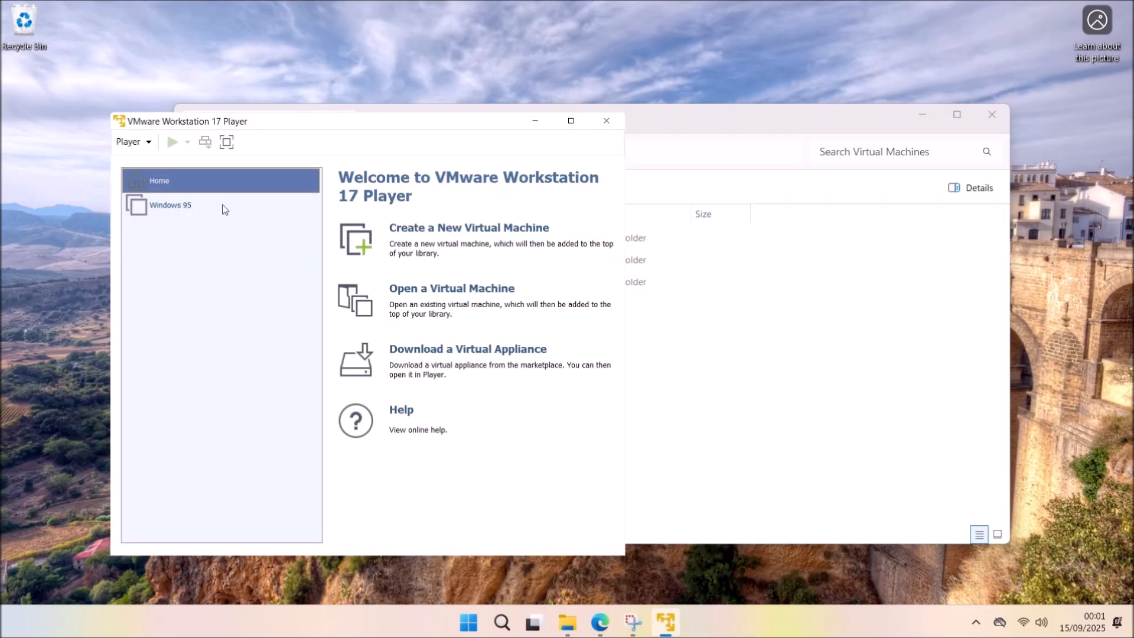
In the Windows 95 VM's Shared Folders options, choose Always enabled and Map as a network drive.
right_click(211, 204)
left_click(153, 264)
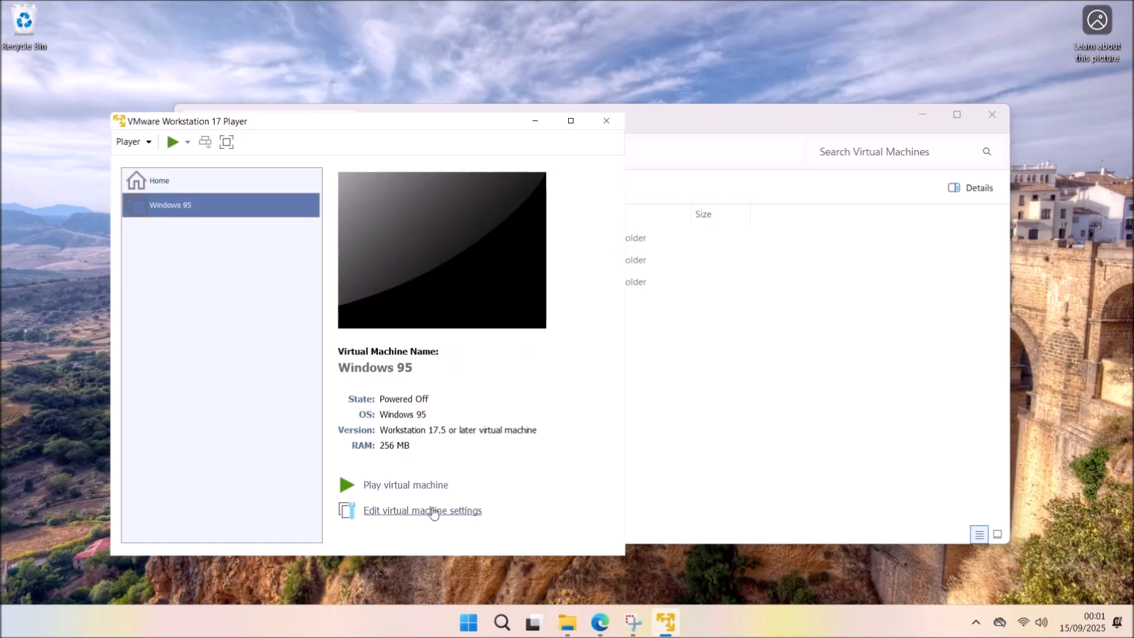
left_click(435, 509)
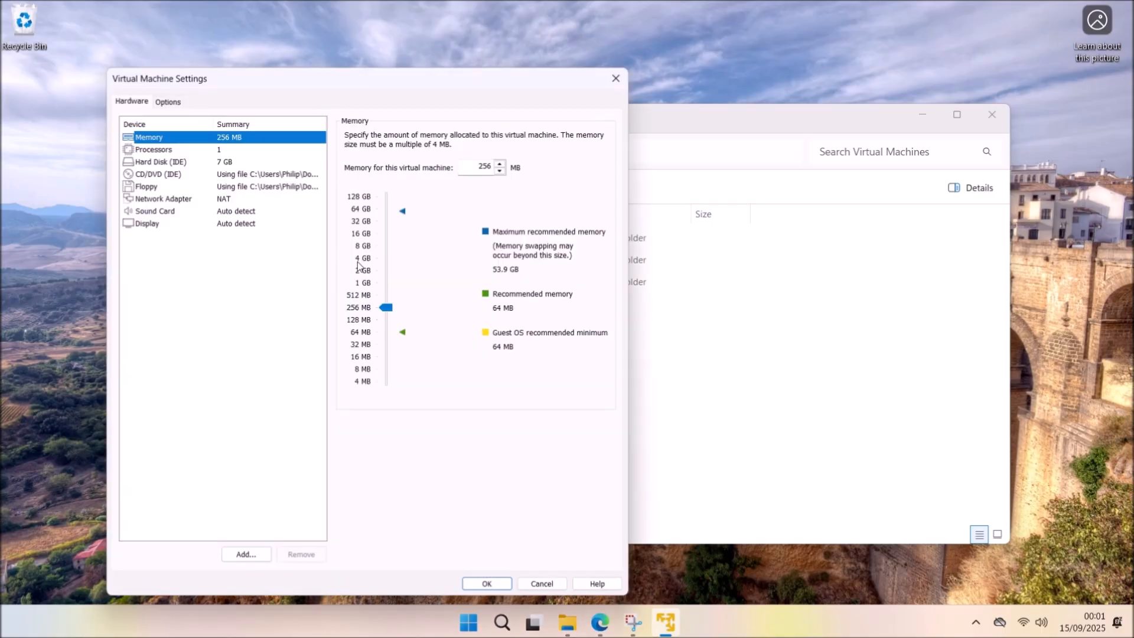
left_click(165, 100)
left_click(247, 160)
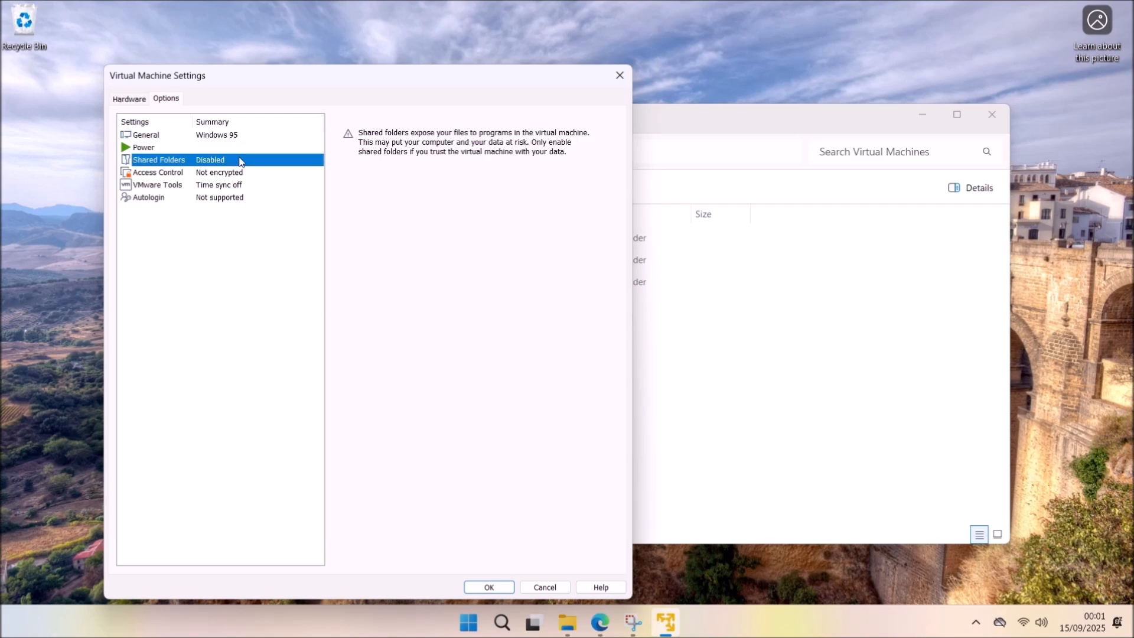
left_click(357, 180)
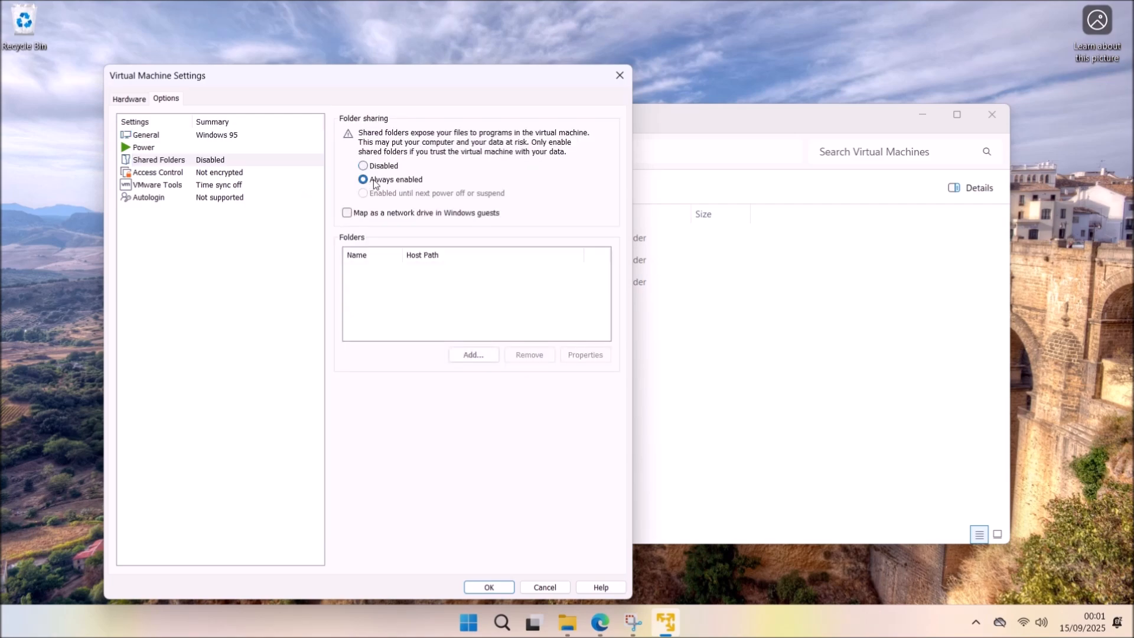
left_click(372, 212)
Create a new folder named 'vmshared' in the host Documents folder.
left_click(733, 422)
left_click(255, 365)
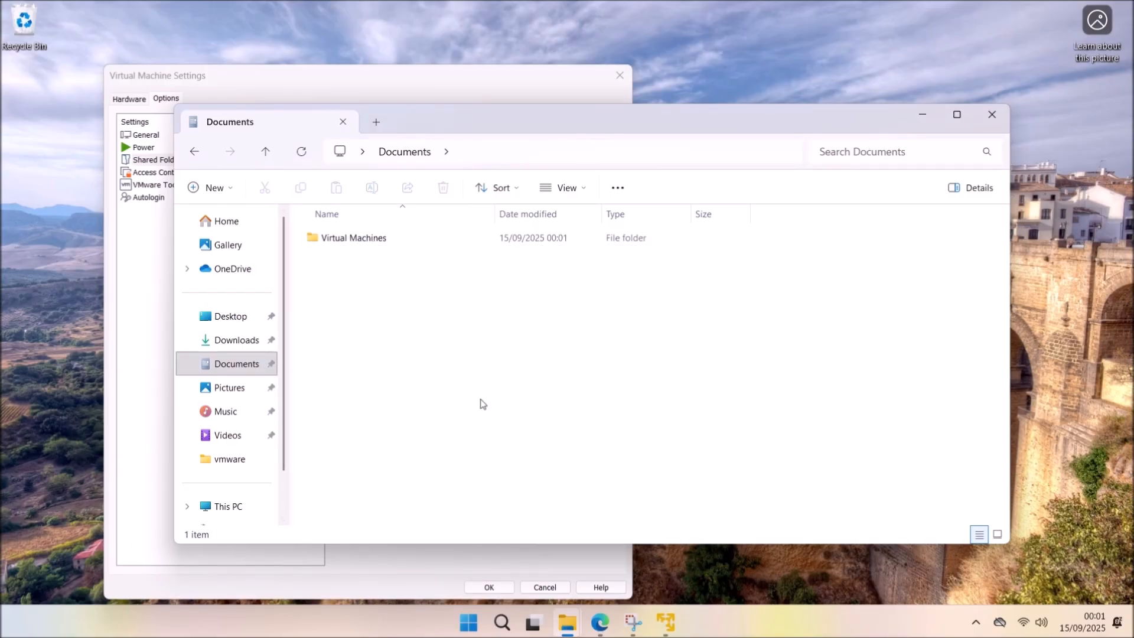
key("ctrl+shift+n")
type("vmshared")
key("Return")
key("alt+Tab")
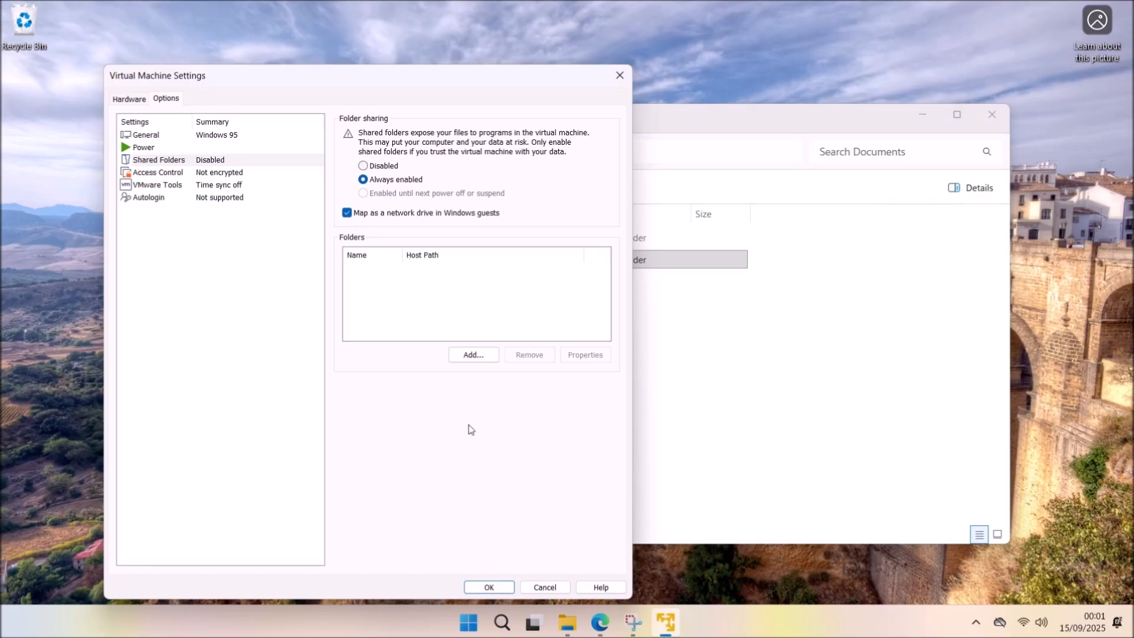
Add Documents\vmshared as a shared folder, save the settings, and power on the VM.
left_click(474, 361)
left_click(428, 457)
left_click(472, 282)
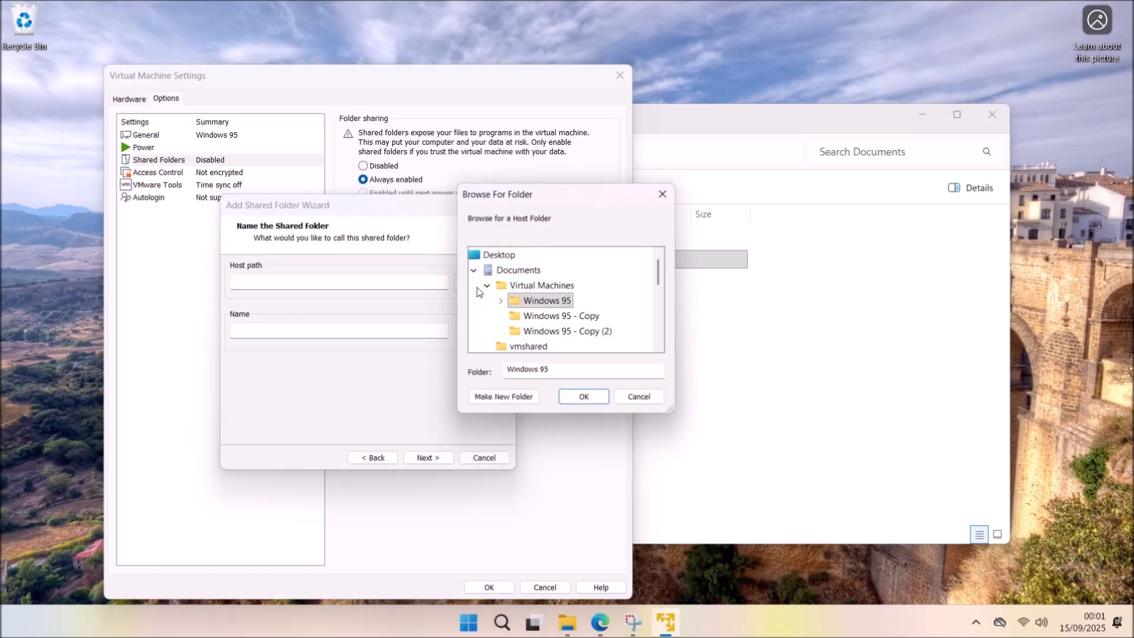
left_click(532, 346)
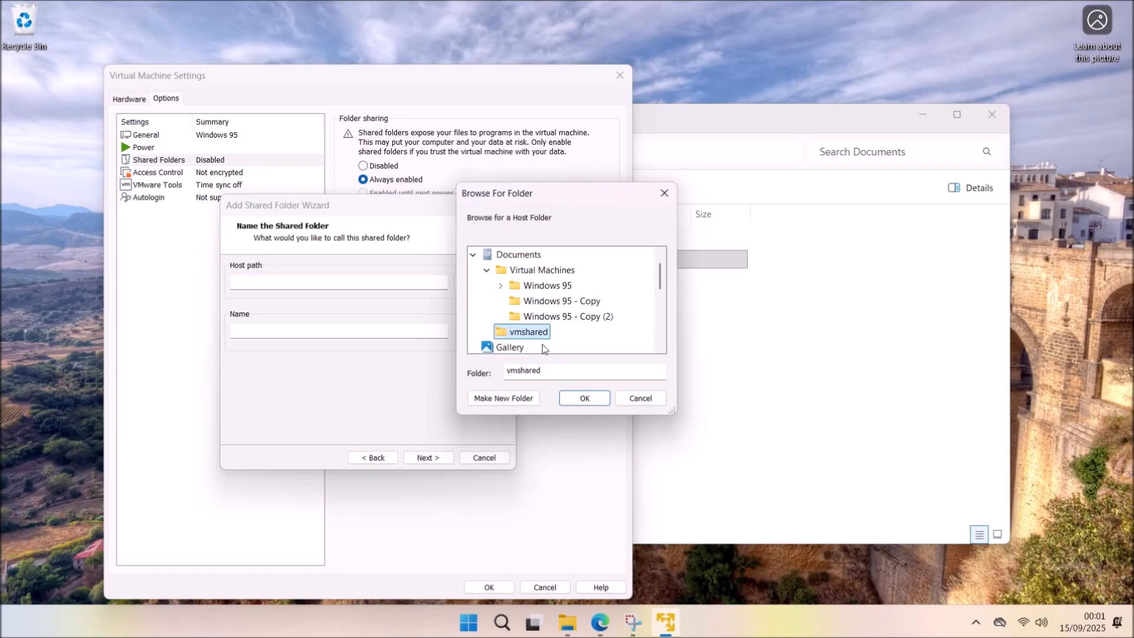
left_click(585, 398)
left_click(423, 460)
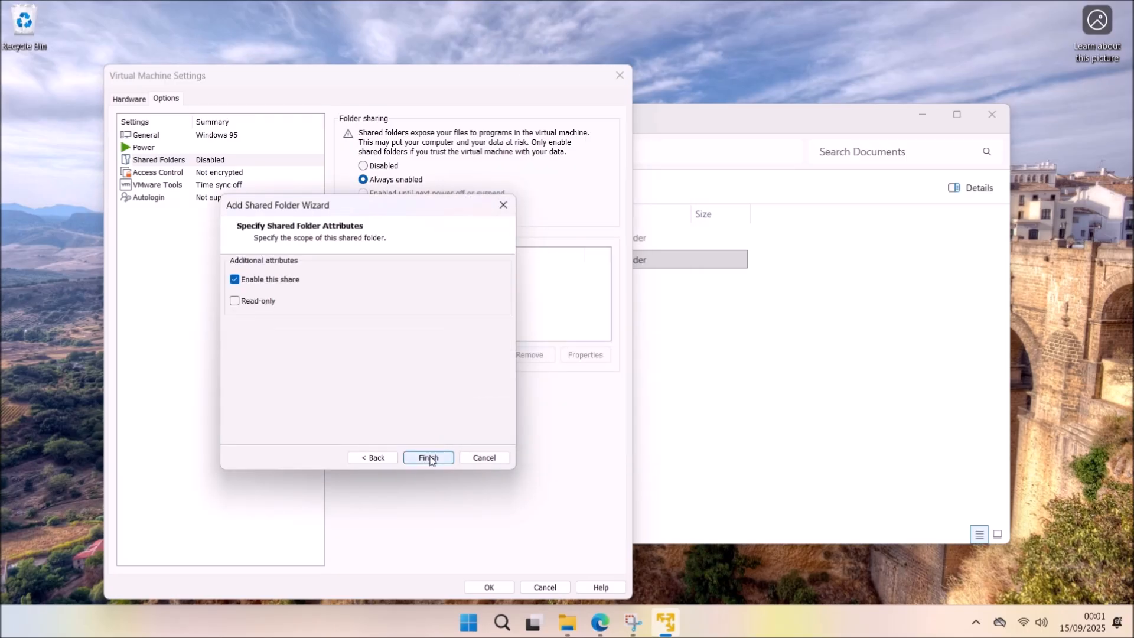
left_click(433, 457)
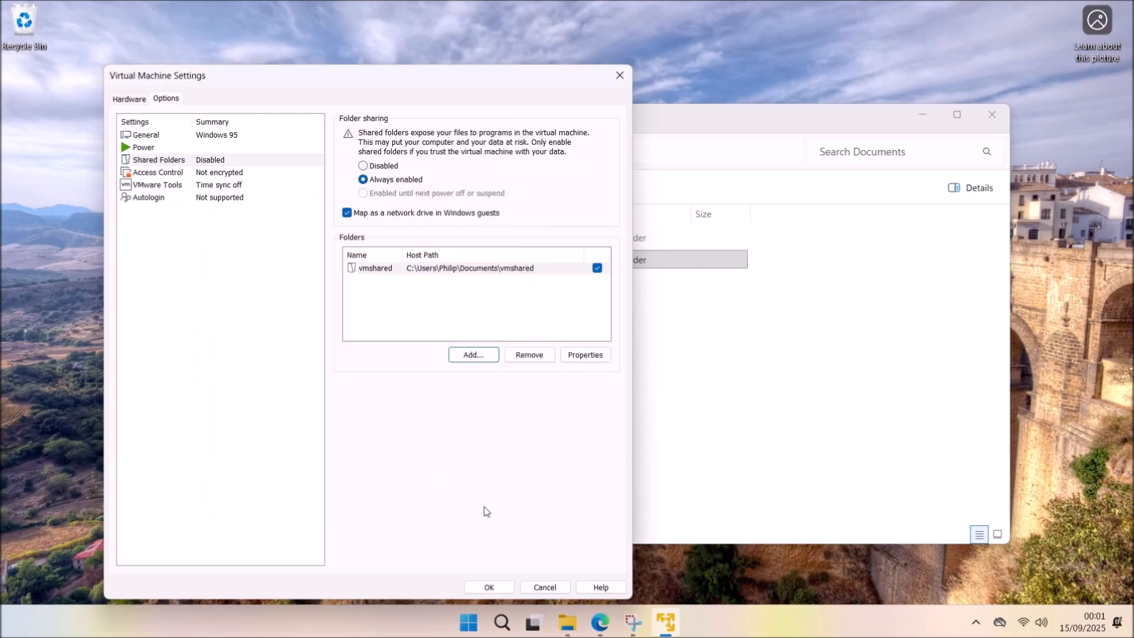
left_click(489, 587)
left_click(171, 143)
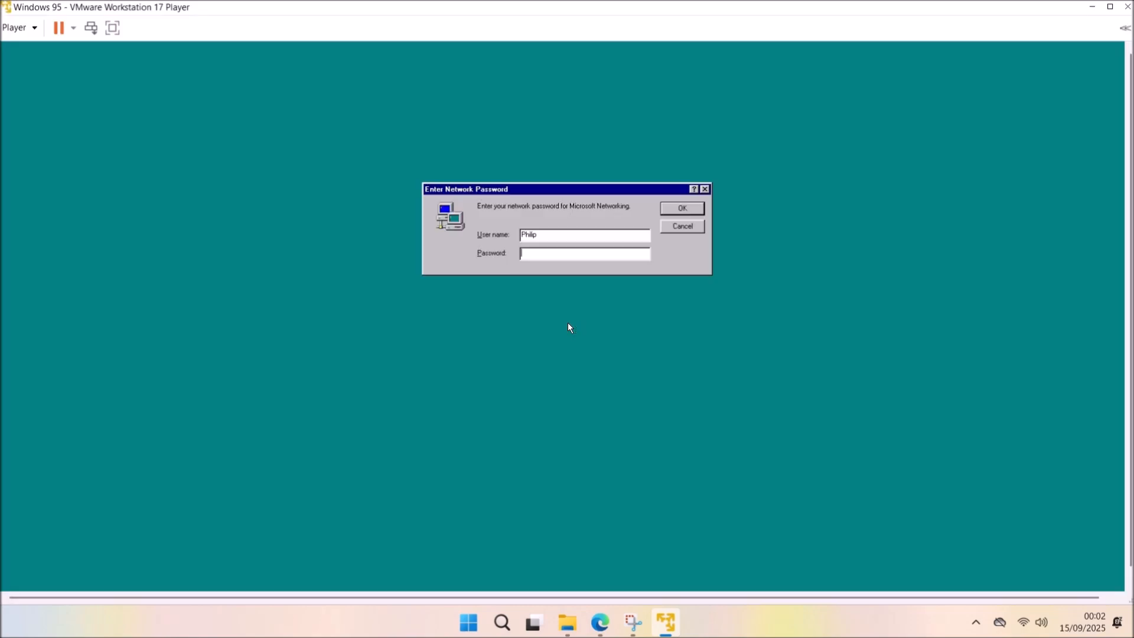
Dismiss the login prompt, delete both Internet Explorer setup desktop items, and maximise the VM window.
left_click(687, 189)
left_click(696, 207)
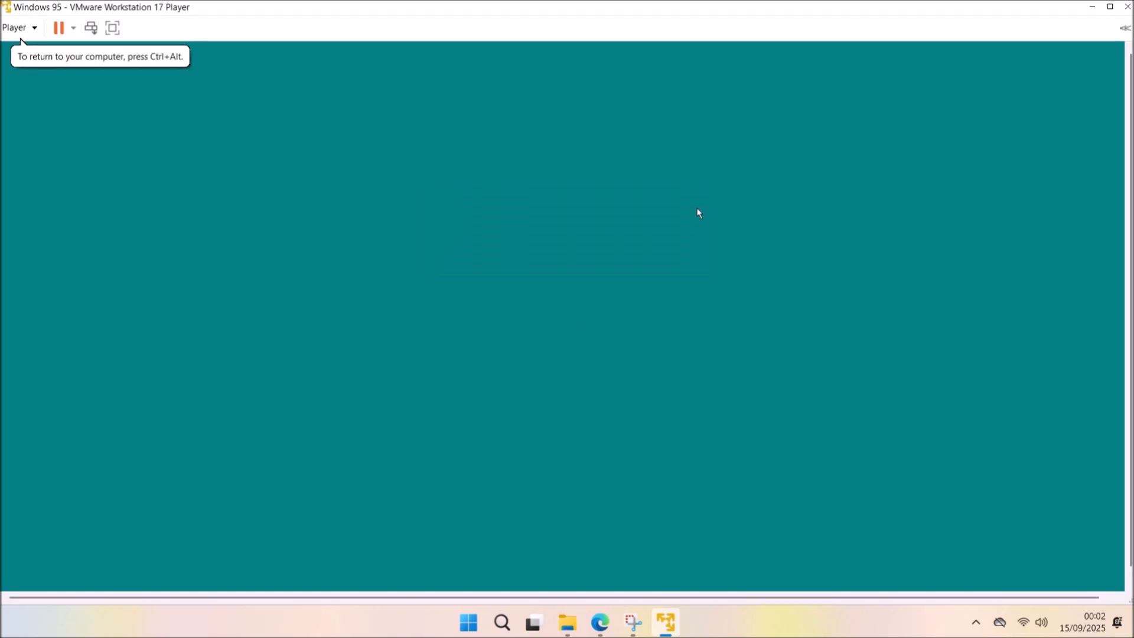
left_click_drag(86, 248, 55, 183)
key("Delete")
left_click(608, 341)
left_click(536, 342)
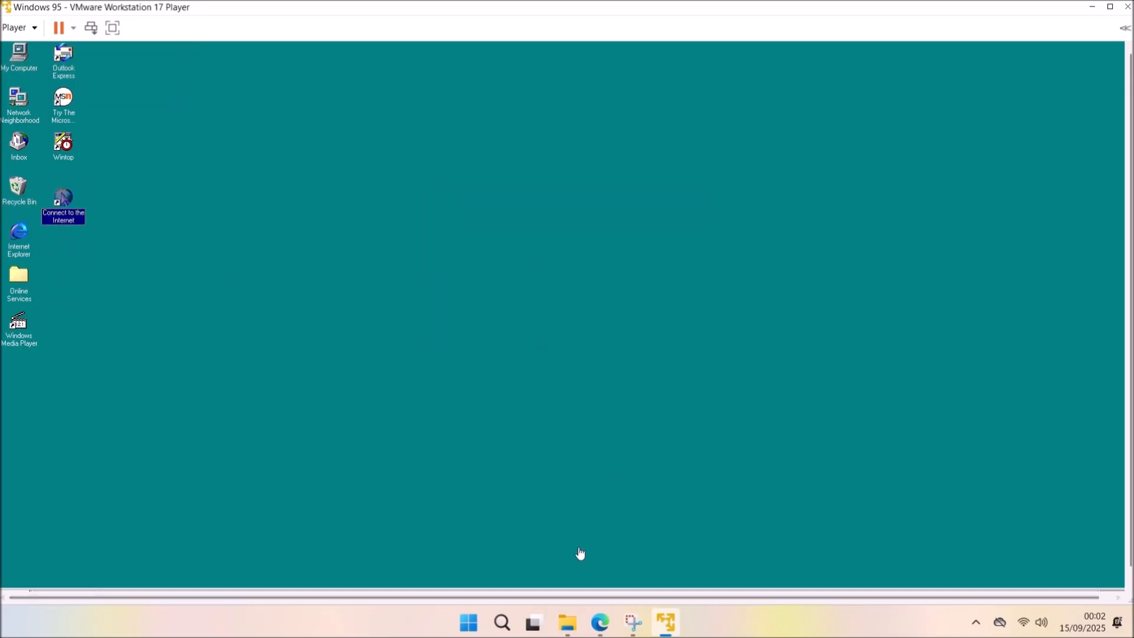
double_click(318, 12)
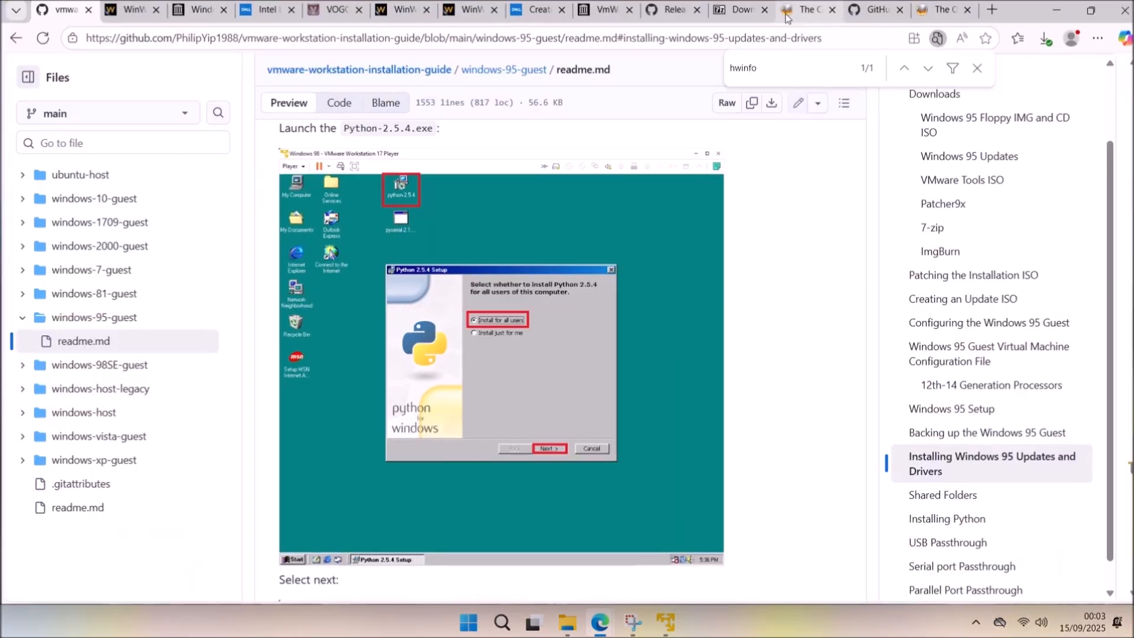
scroll(476, 409, "up", 7)
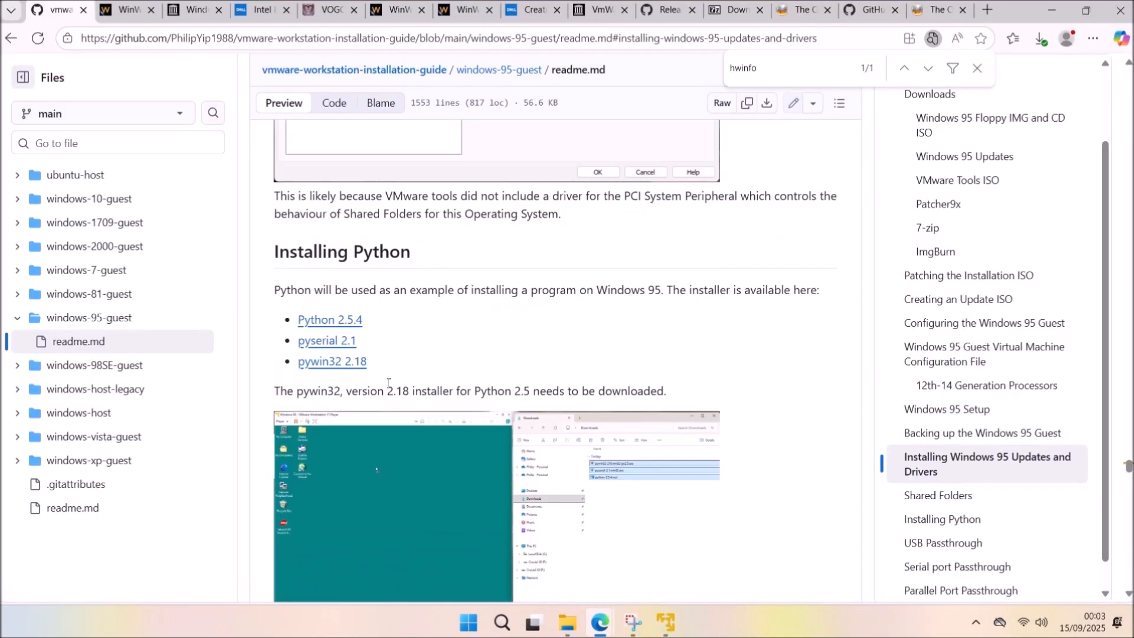
Open the Python 2.5.4, pyserial 2.1 and pywin32 218 links and download the python-2.5.4 .msi.
scroll(476, 410, "down", 1)
middle_click(330, 245)
middle_click(327, 265)
middle_click(332, 287)
key("ctrl+Tab")
scroll(359, 359, "down", 10)
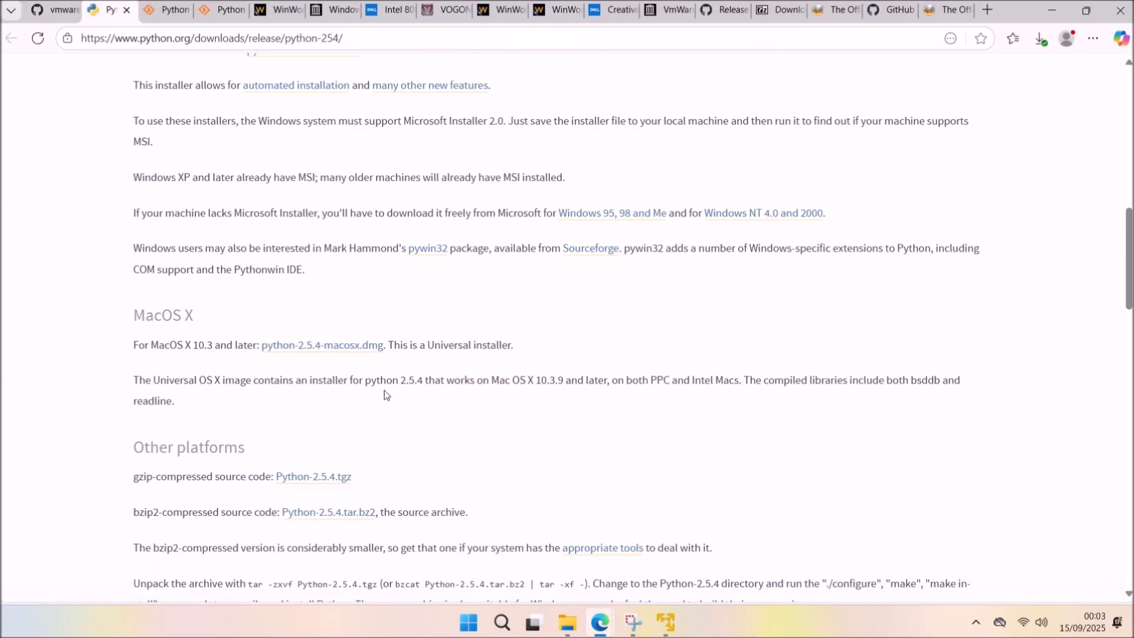
scroll(359, 359, "up", 5)
left_click(292, 281)
Download pyserial-2.1.win32.exe and pywin32-218.win32-py2.5.exe.
left_click(172, 10)
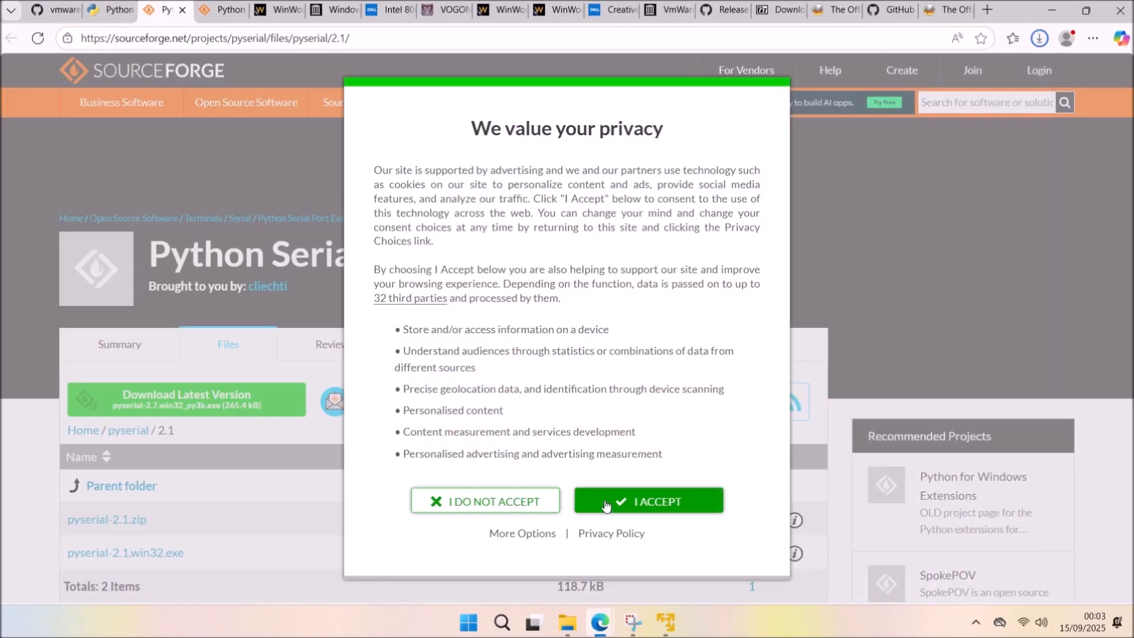
left_click(555, 496)
scroll(463, 445, "down", 4)
left_click(167, 329)
left_click(225, 18)
left_click(614, 508)
scroll(322, 445, "down", 4)
scroll(240, 382, "down", 5)
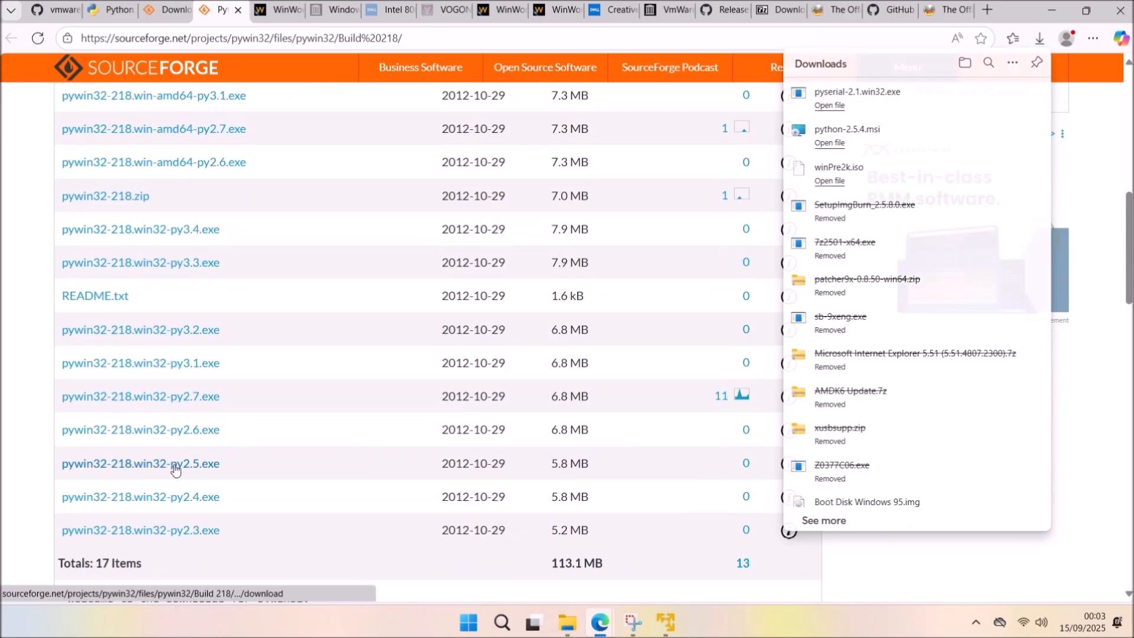
left_click(172, 466)
Minimise Edge and snap the Downloads folder to the right half of the screen.
left_click(1051, 10)
left_click(236, 339)
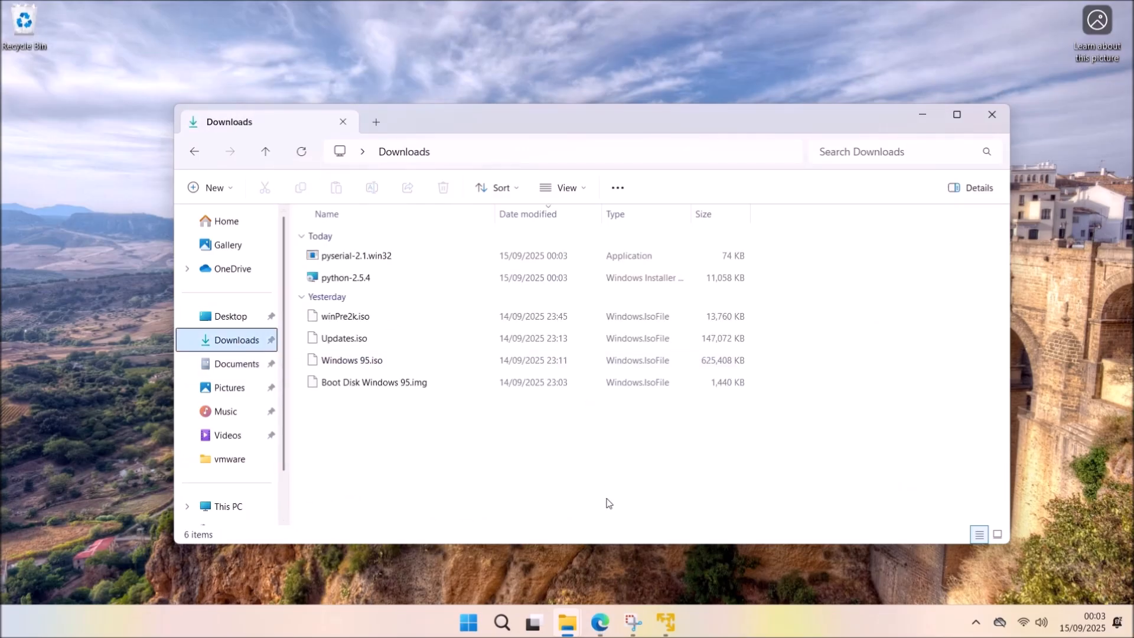
mouse_move(583, 625)
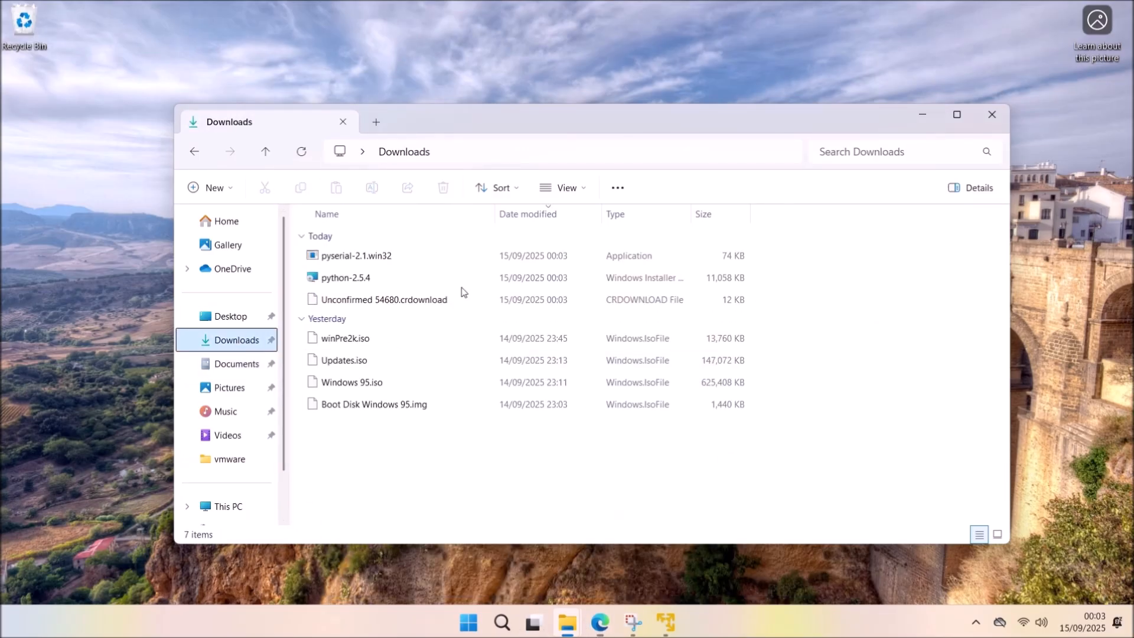
left_click_drag(607, 126, 1132, 319)
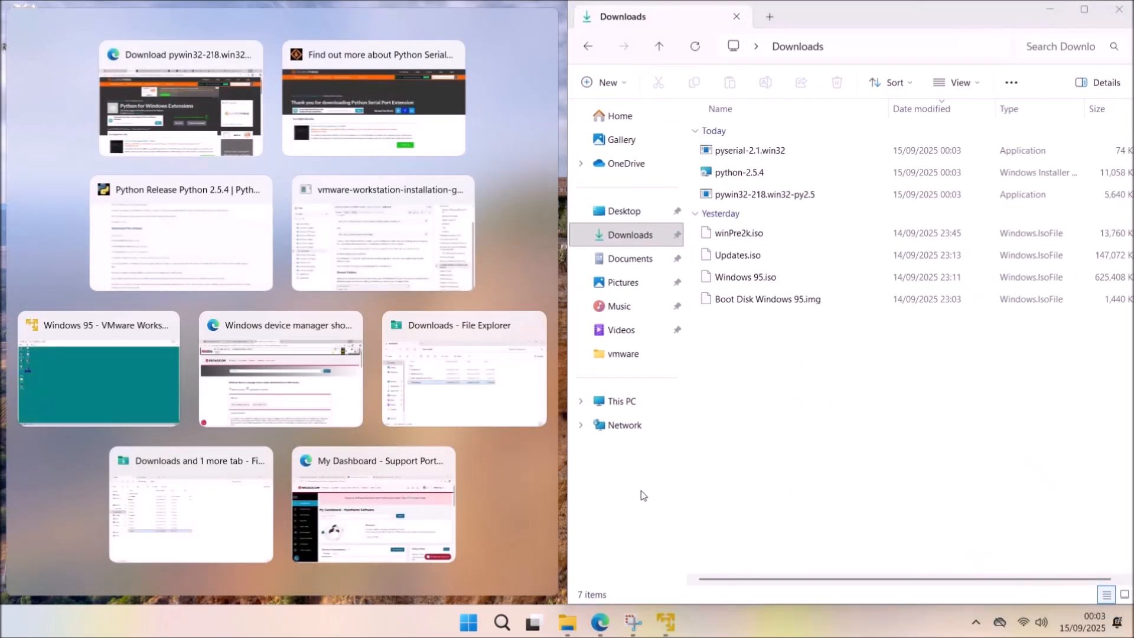
Snap the VM to the left and drag the three installers onto the Windows 95 desktop.
left_click(157, 389)
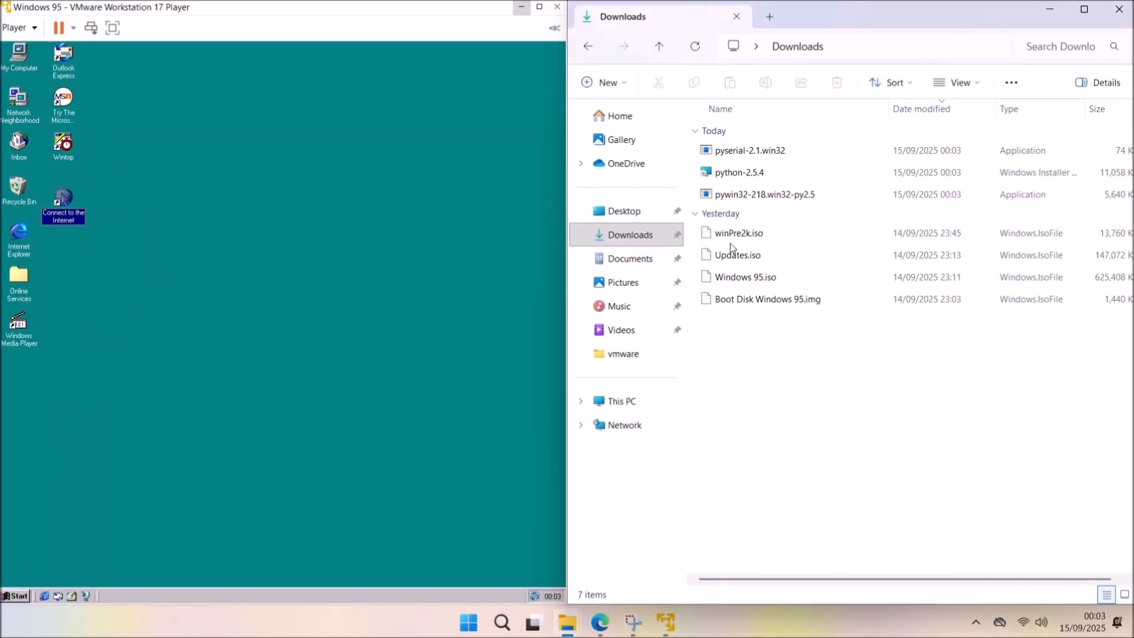
left_click(704, 190)
left_click_drag(703, 186, 241, 291)
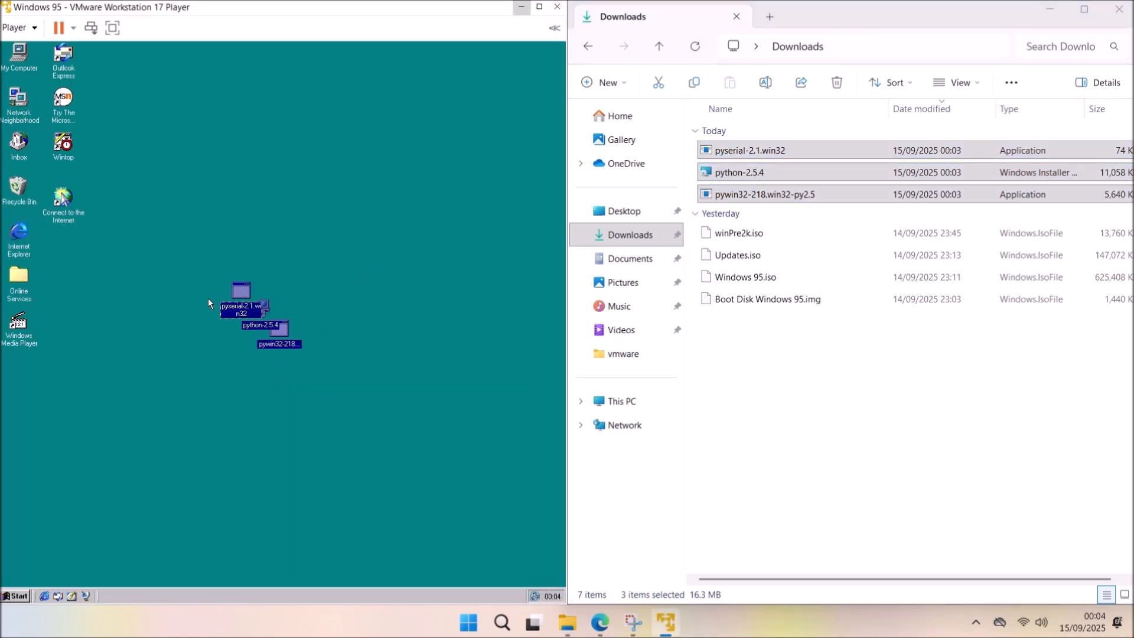
left_click(260, 230)
Arrange python-2.5.4, pywin32 and pyserial near the top of the desktop and Line Up Icons.
left_click_drag(180, 76, 212, 88)
left_click(252, 335)
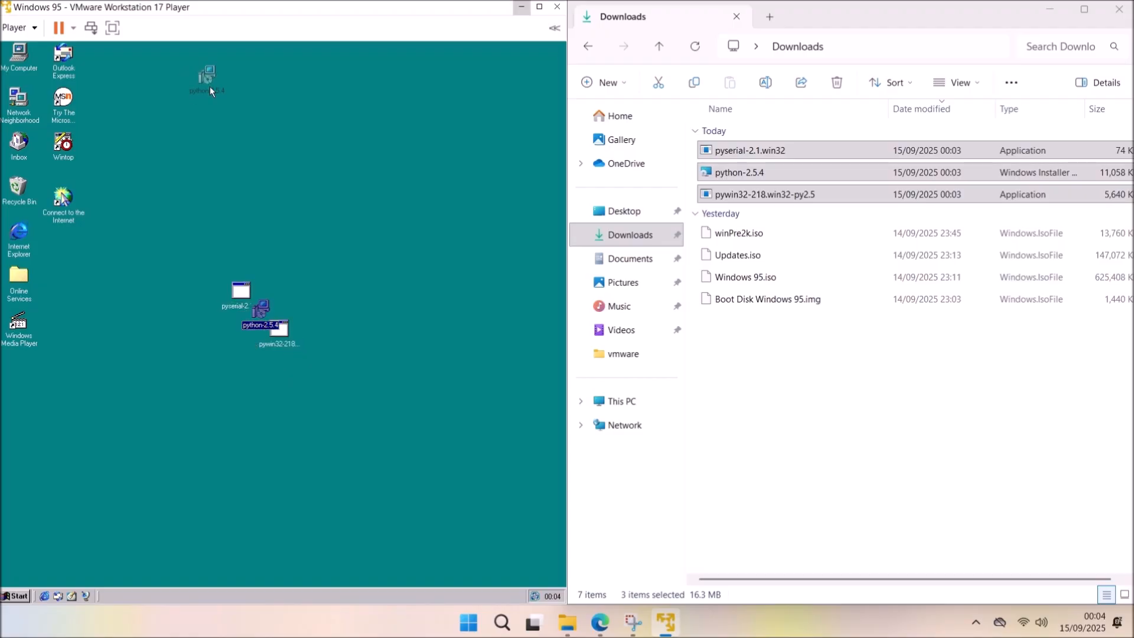
left_click(240, 298)
left_click_drag(204, 143, 204, 148)
left_click_drag(278, 329, 208, 113)
right_click(295, 127)
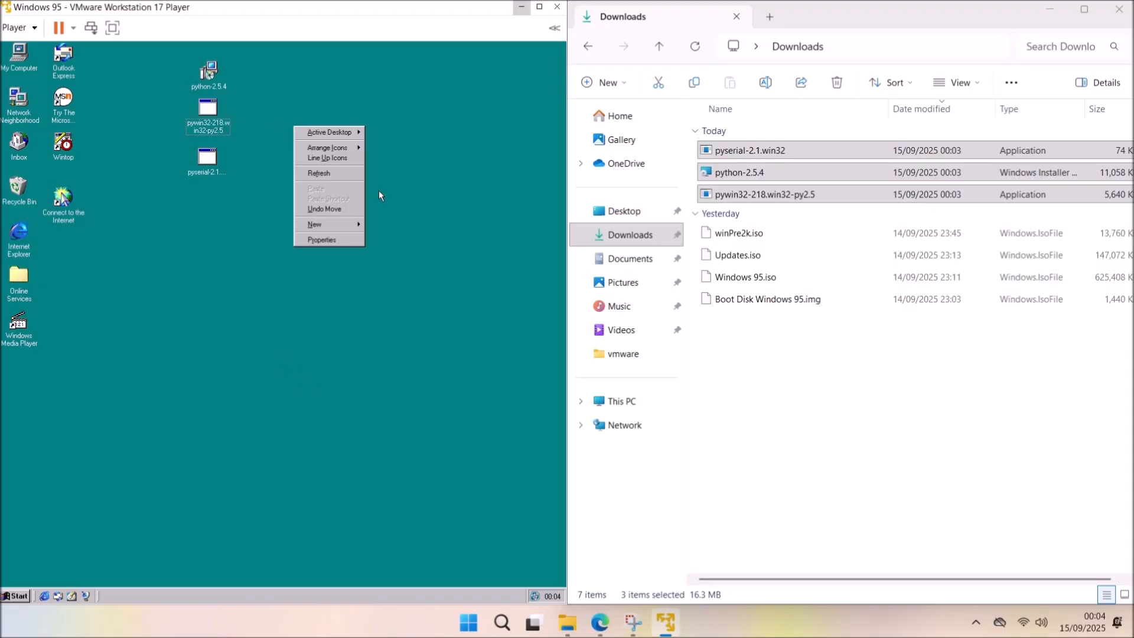
left_click(339, 160)
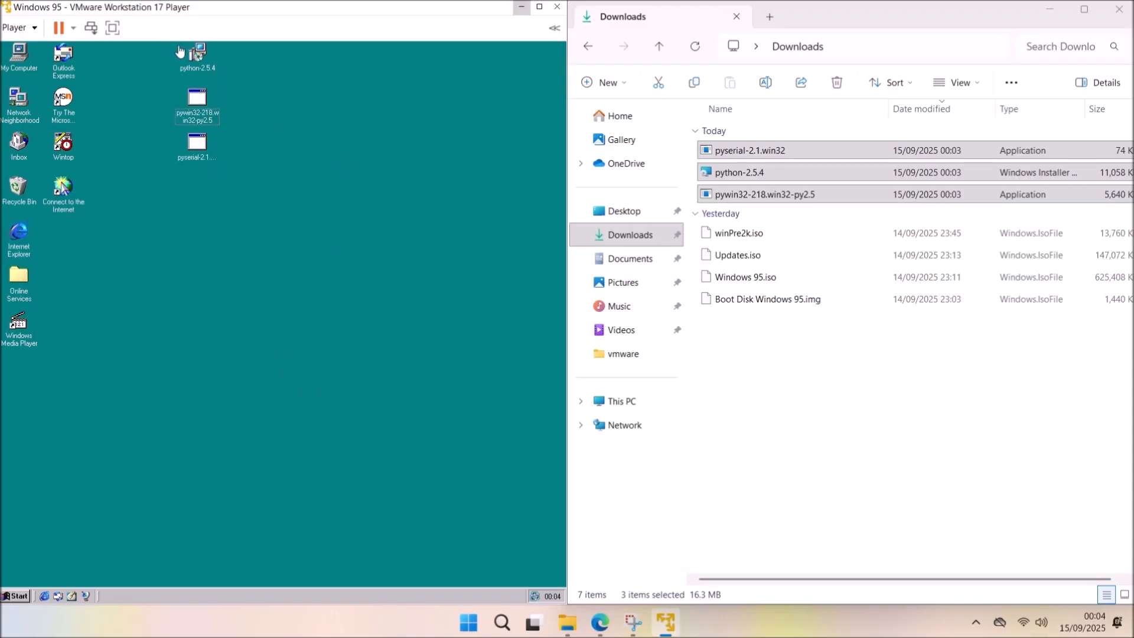
Install Python 2.5.4 for all users with the default C:\Python25\ directory and features.
double_click(196, 59)
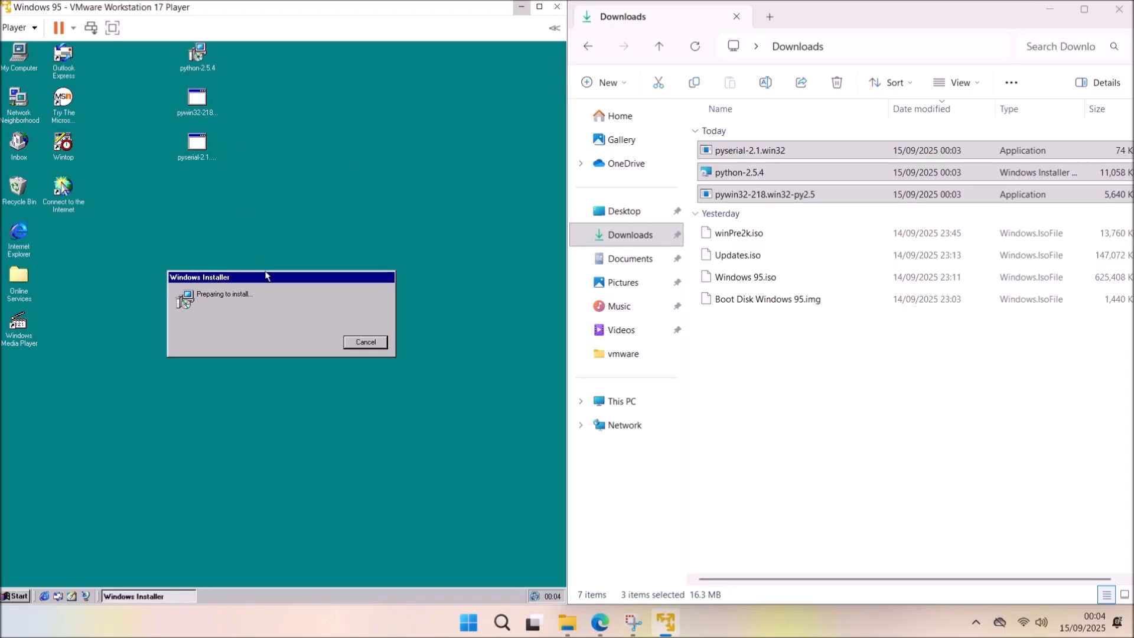
left_click(349, 427)
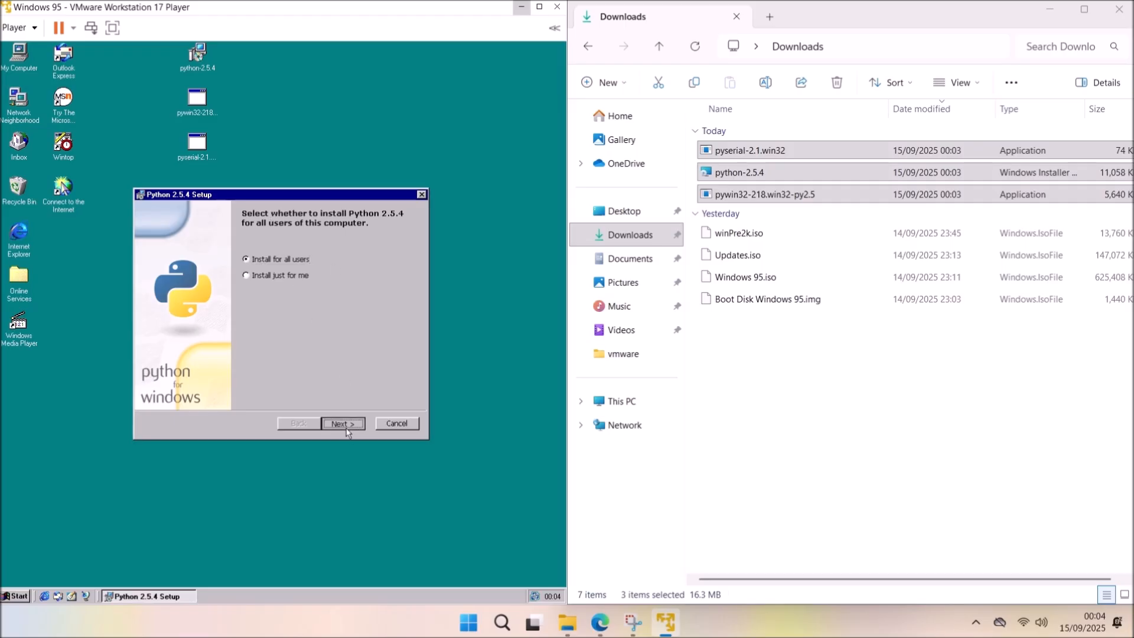
left_click(358, 425)
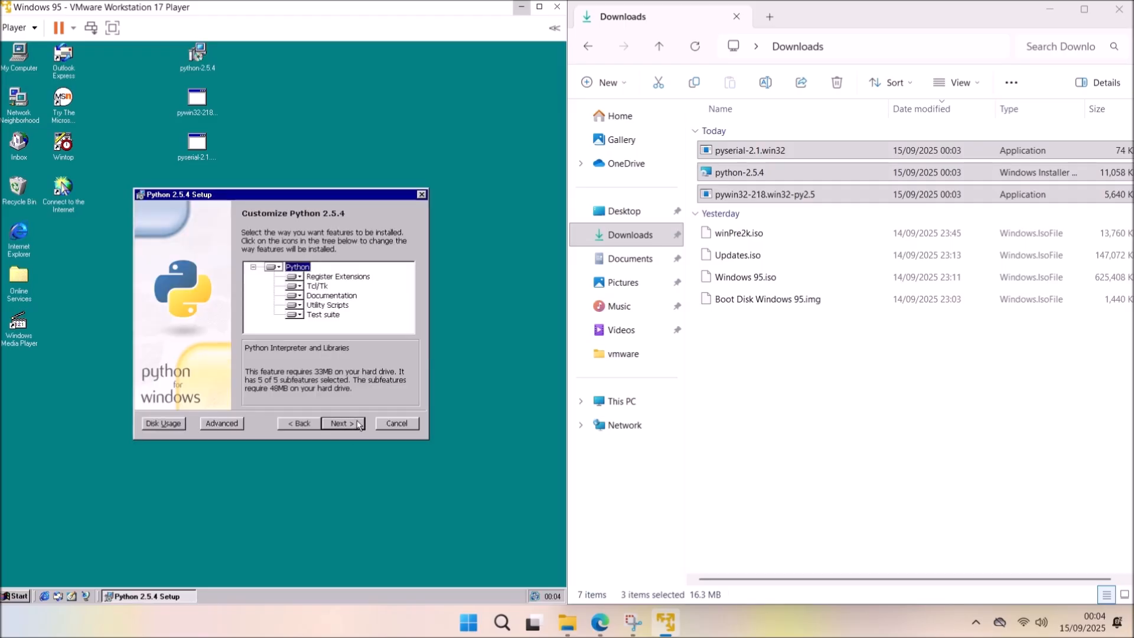
left_click(359, 423)
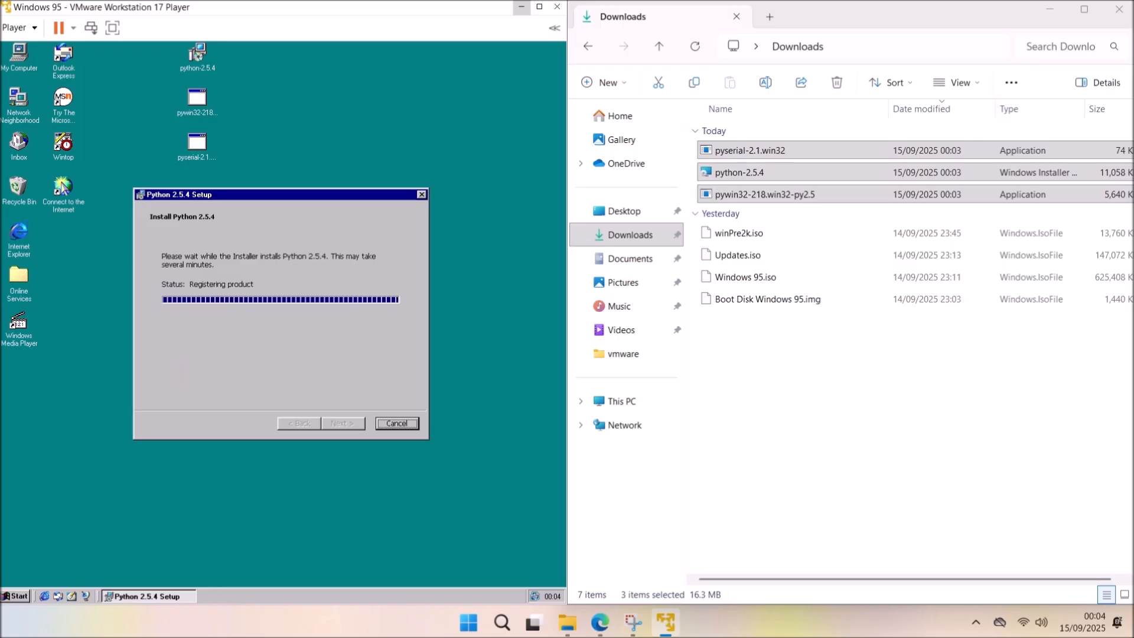
left_click(361, 424)
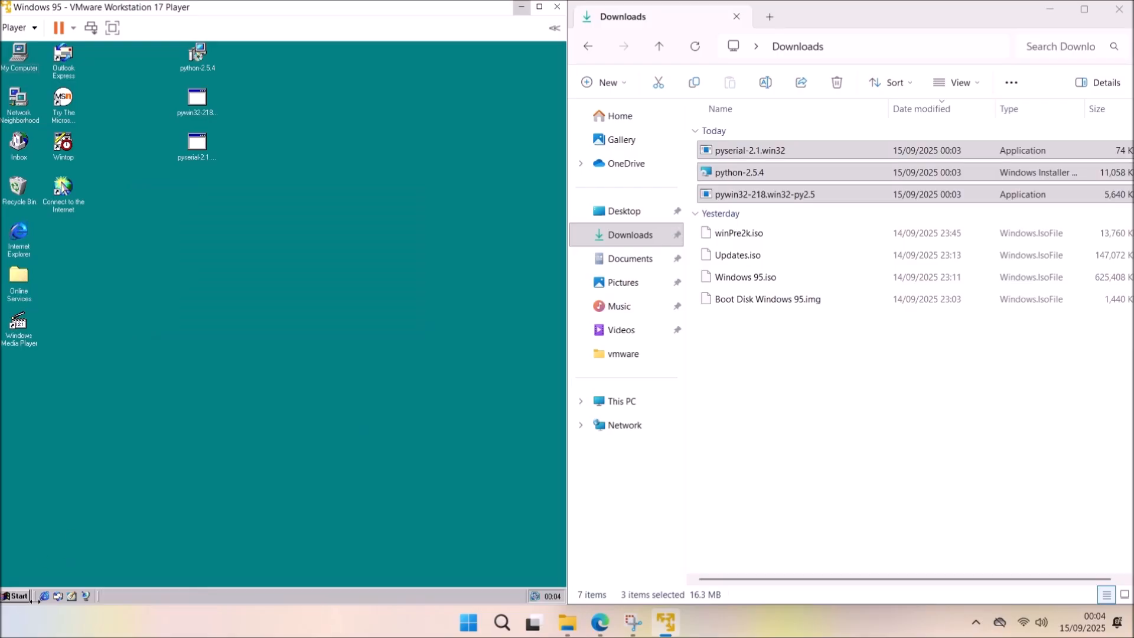
Open the C:\Python25 folder from My Computer in a maximized window and inspect python.exe.
double_click(32, 59)
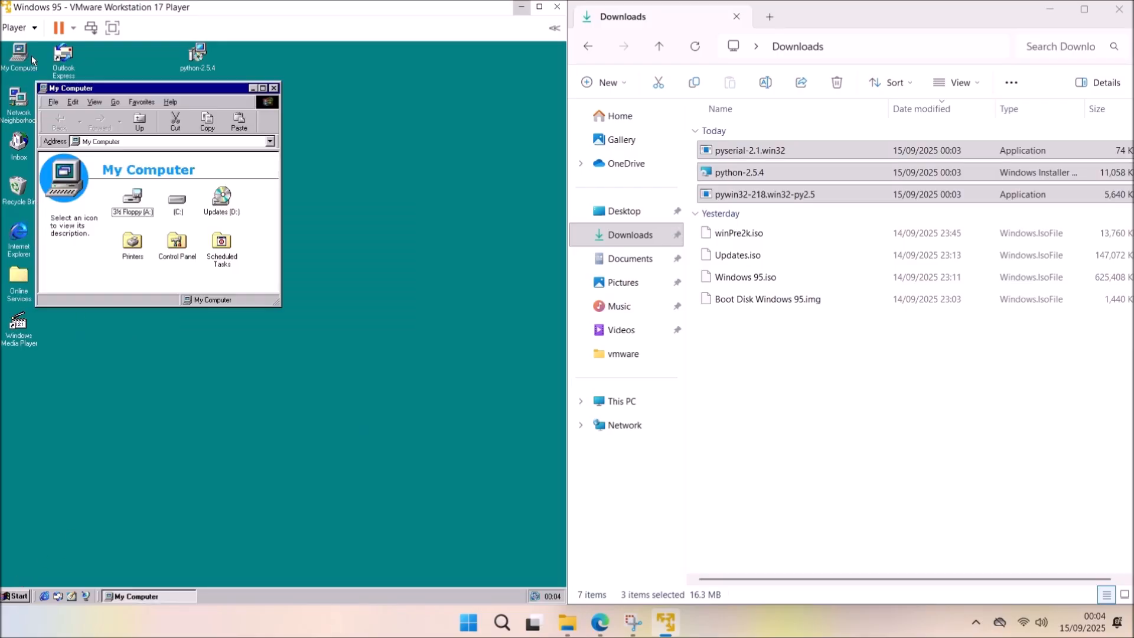
double_click(176, 206)
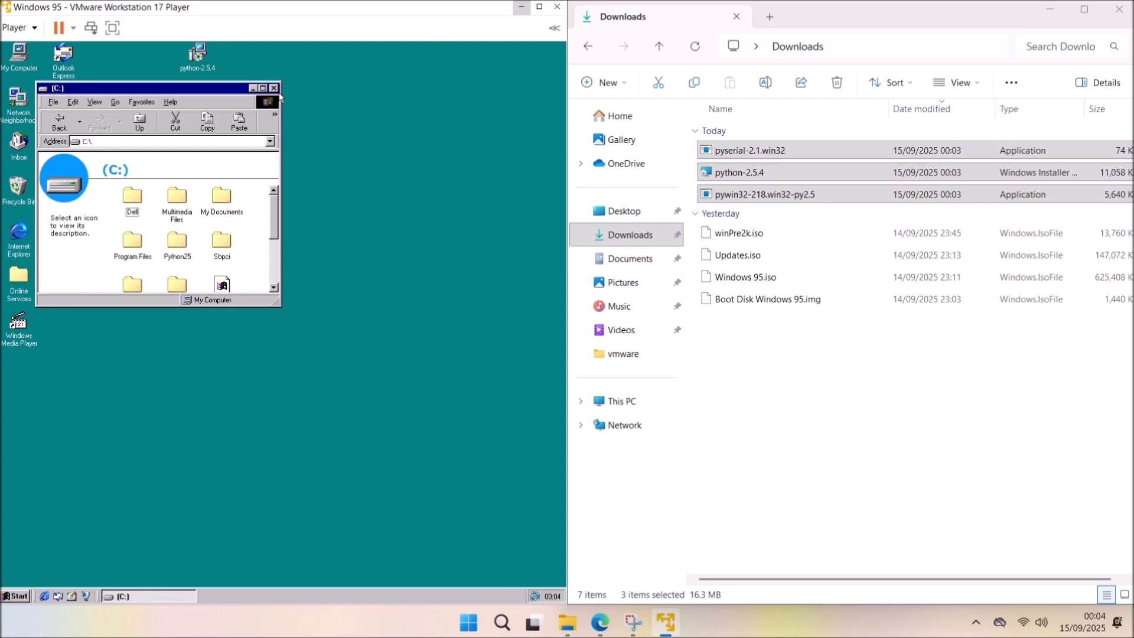
left_click(263, 89)
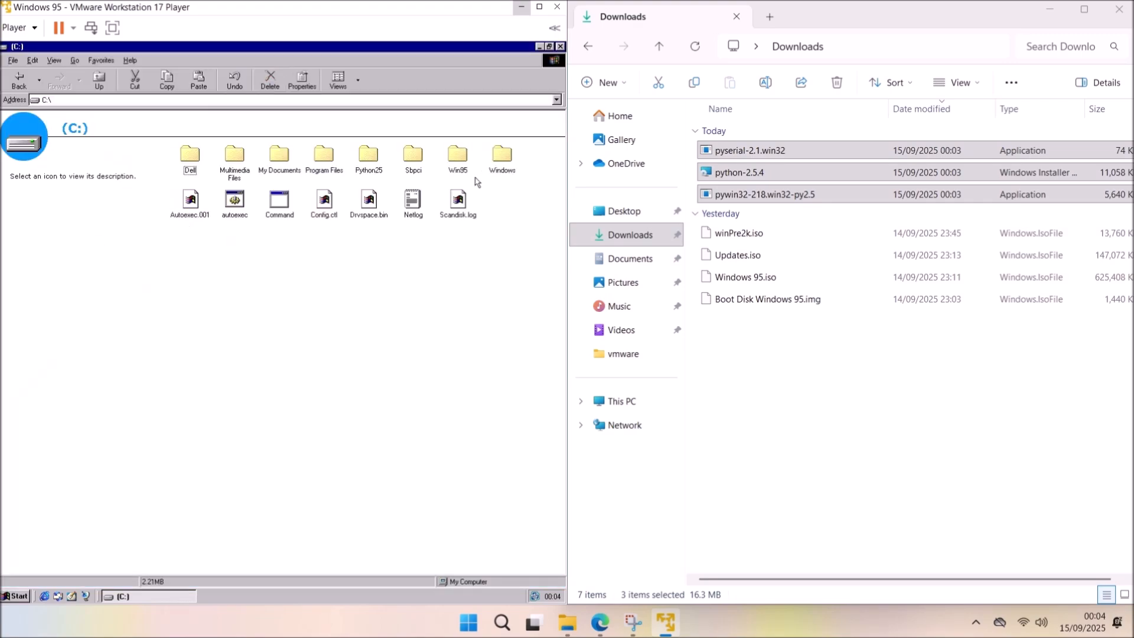
double_click(371, 162)
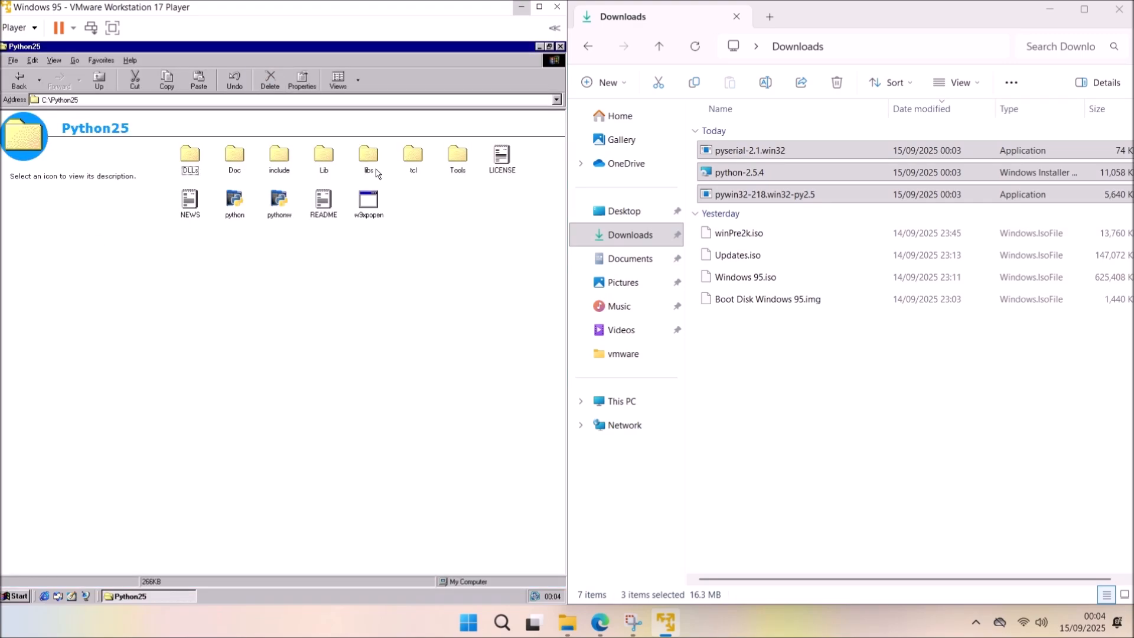
left_click(230, 220)
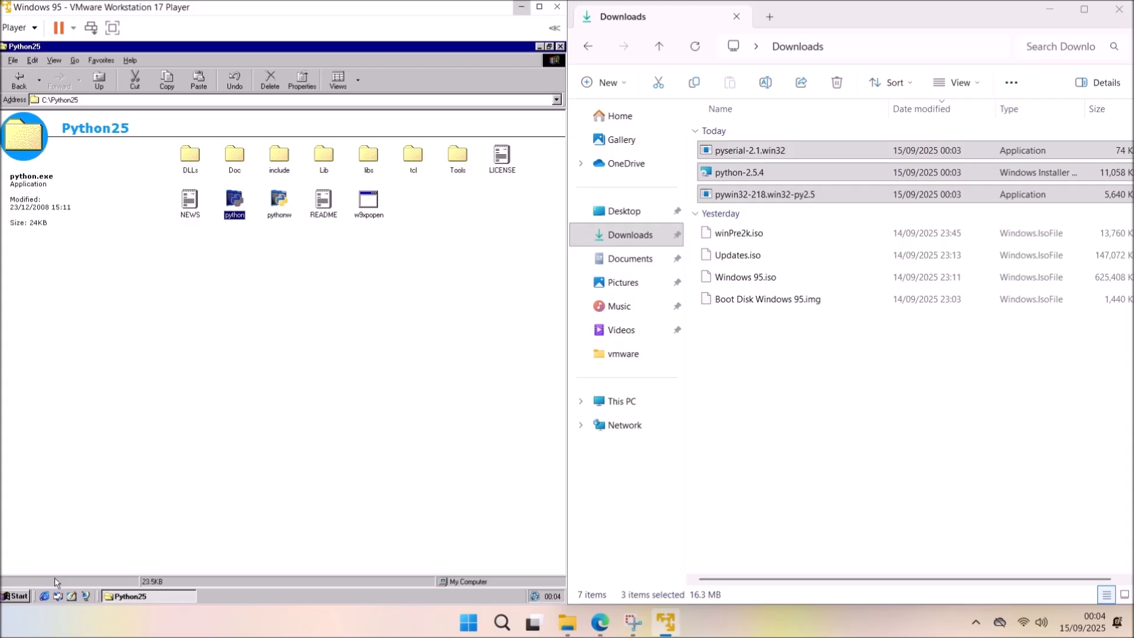
left_click(15, 598)
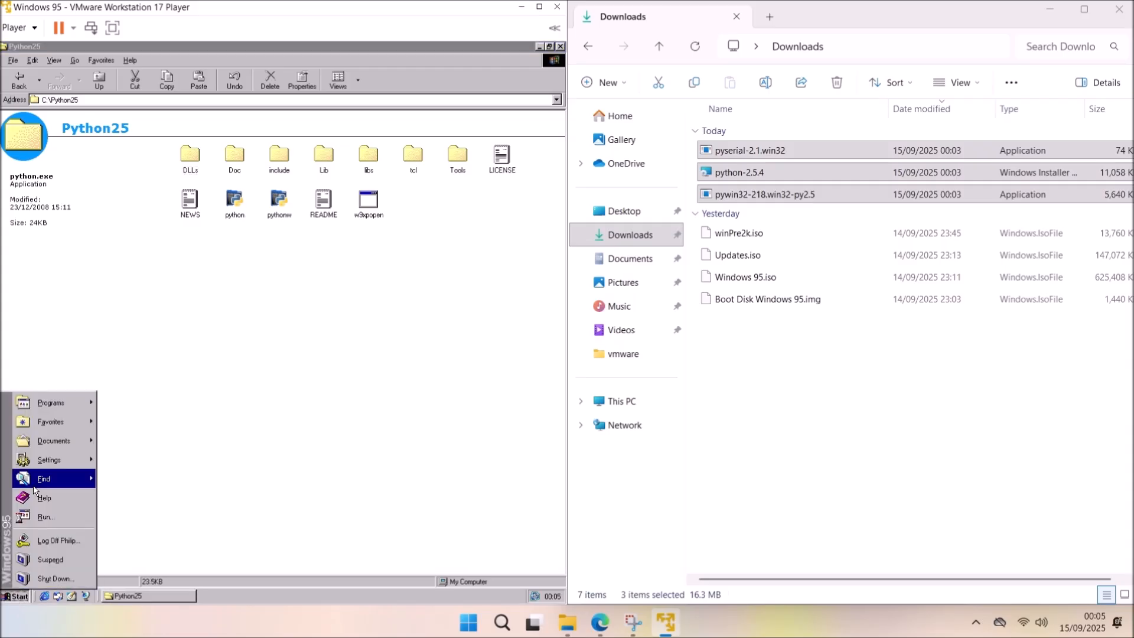
mouse_move(49, 404)
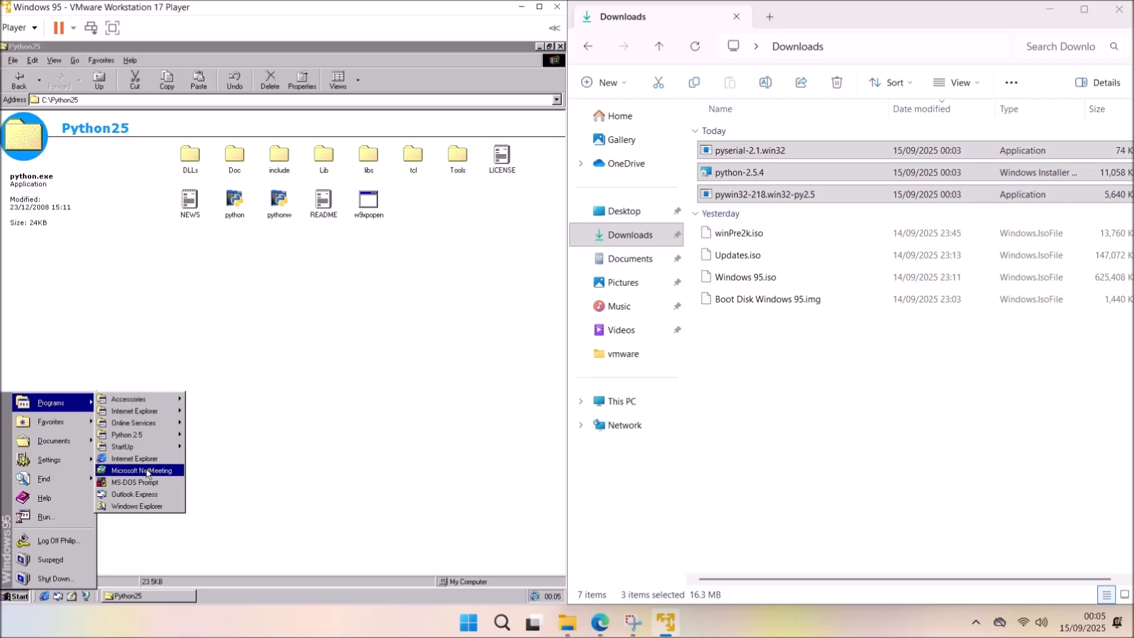
Open an MS-DOS Prompt and start the interpreter with C:\Python25\python.
left_click(149, 483)
left_click_drag(254, 86, 271, 322)
type("C:\\Python25")
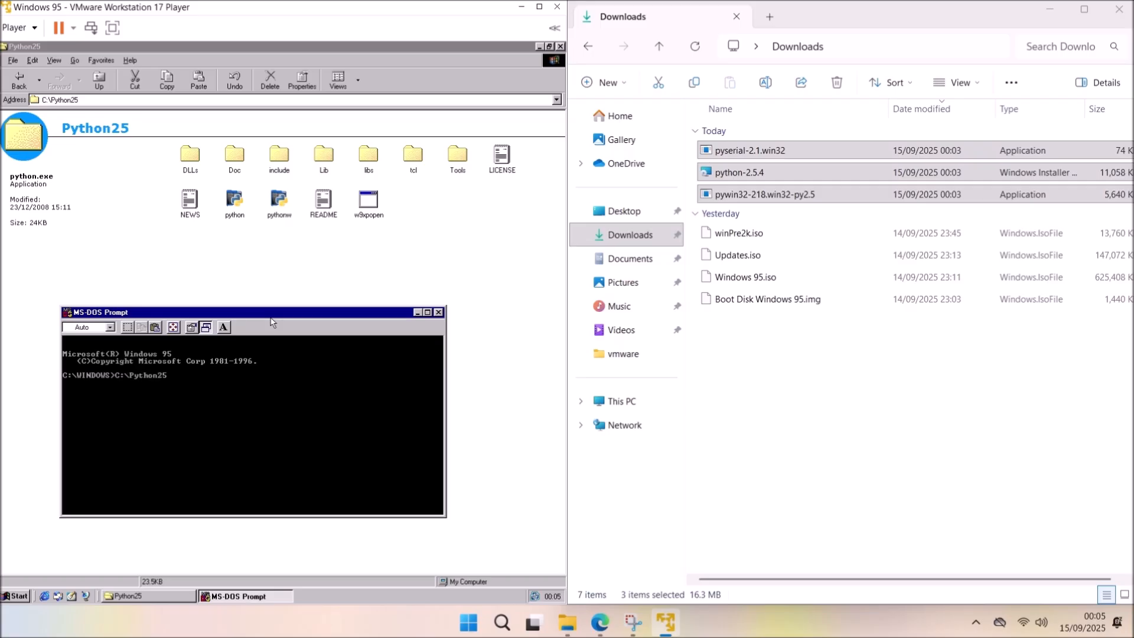
type("\\python")
key("Return")
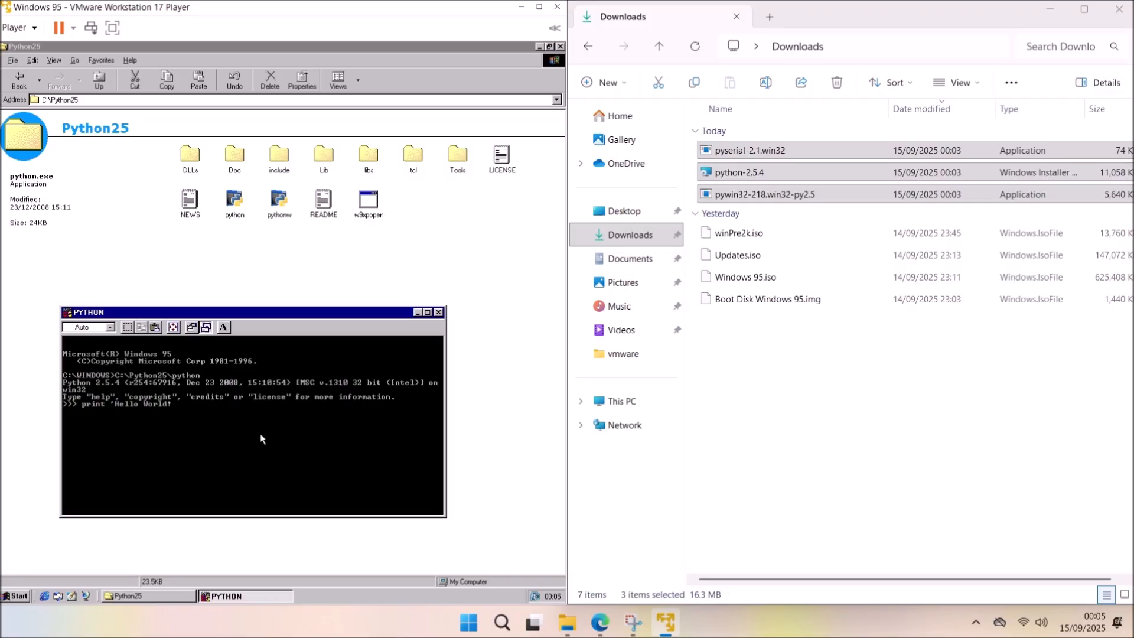
Print 'Hello World!' in Python, then exit() back to C:\WINDOWS.
key("Return")
type("exit()")
key("Return")
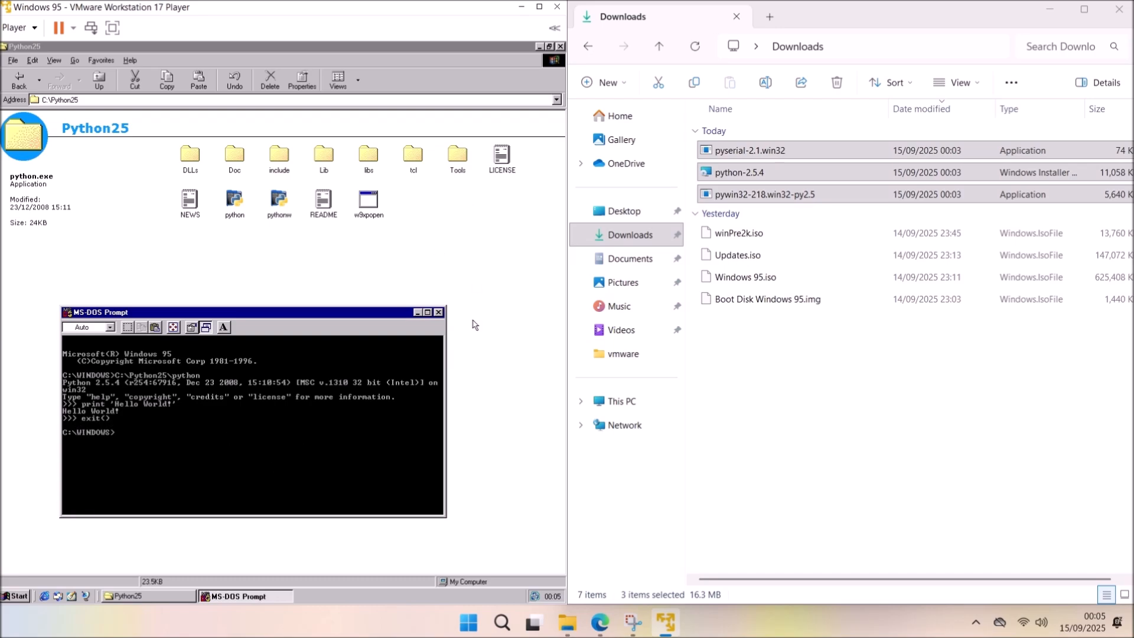
Close the DOS window and browse Python25\Lib\site-packages, which holds only a README.
left_click(438, 312)
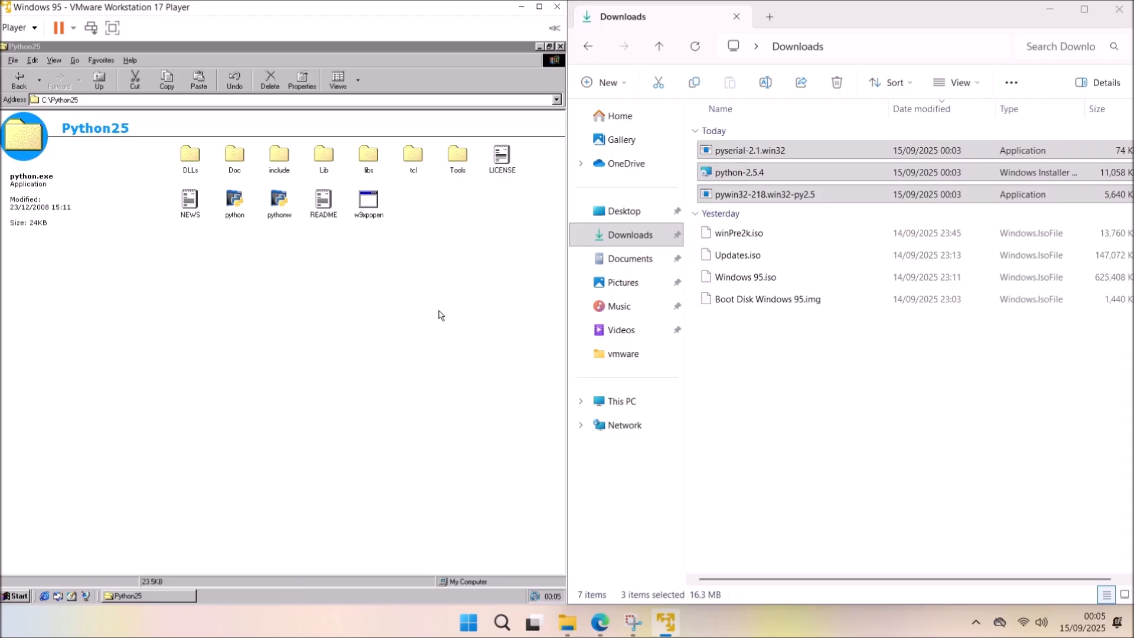
left_click(333, 160)
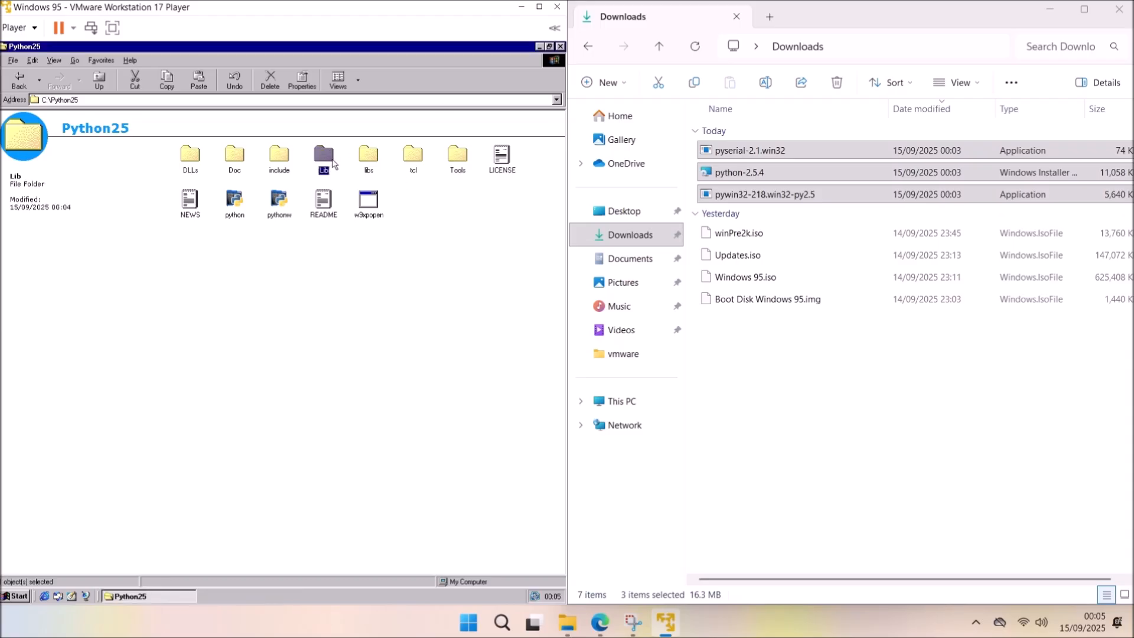
double_click(334, 160)
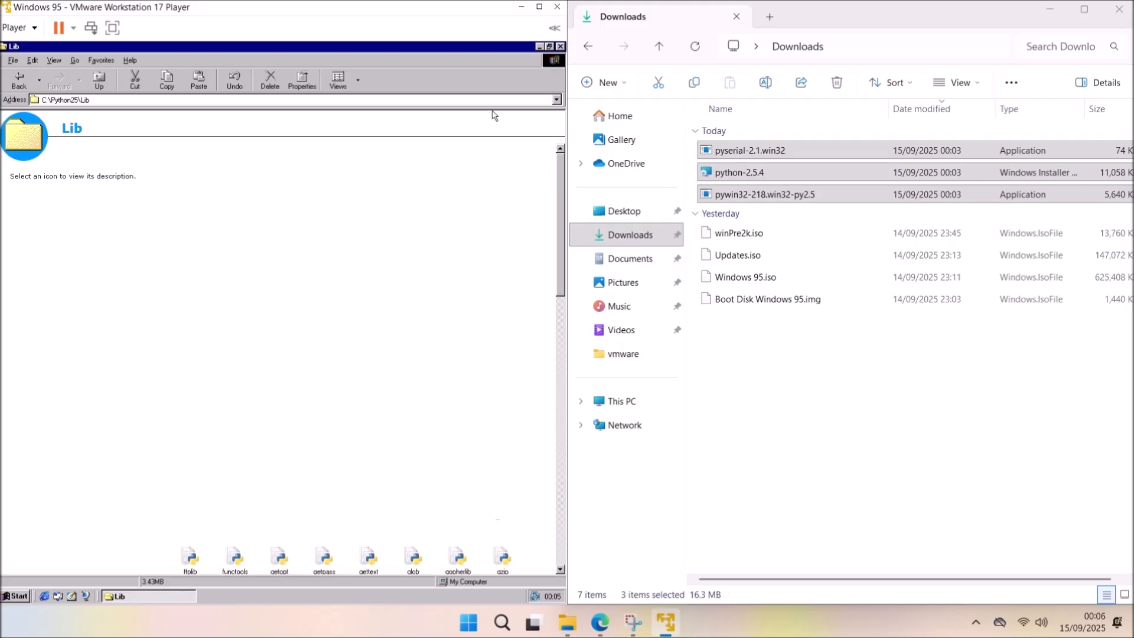
left_click(13, 82)
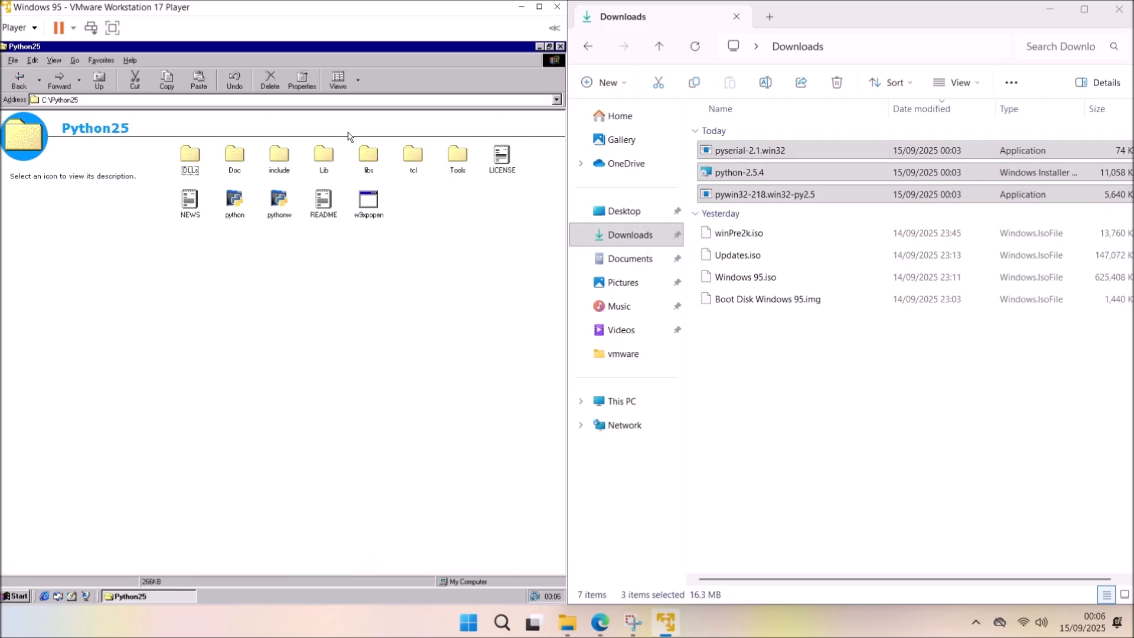
double_click(323, 155)
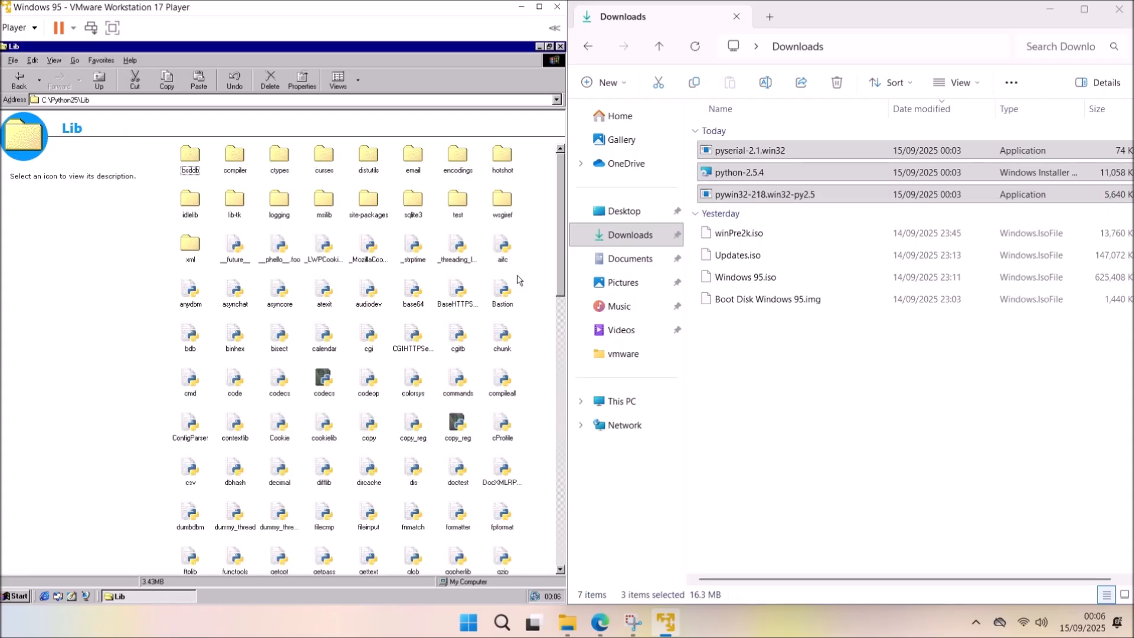
left_click_drag(564, 265, 548, 46)
left_click_drag(559, 293, 557, 118)
double_click(362, 201)
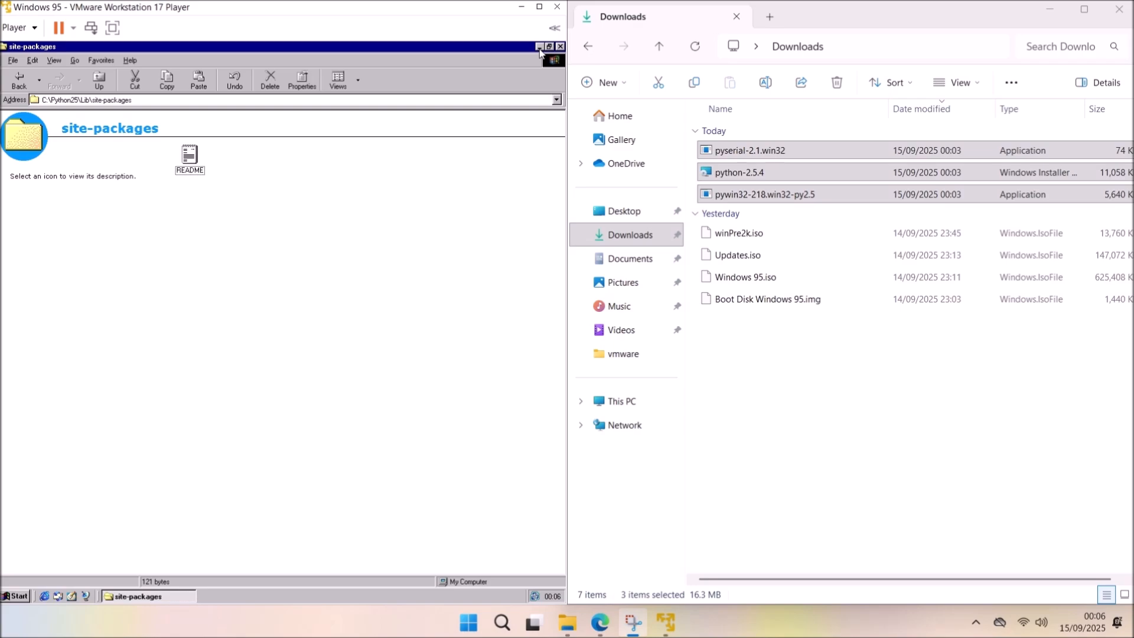
left_click(160, 595)
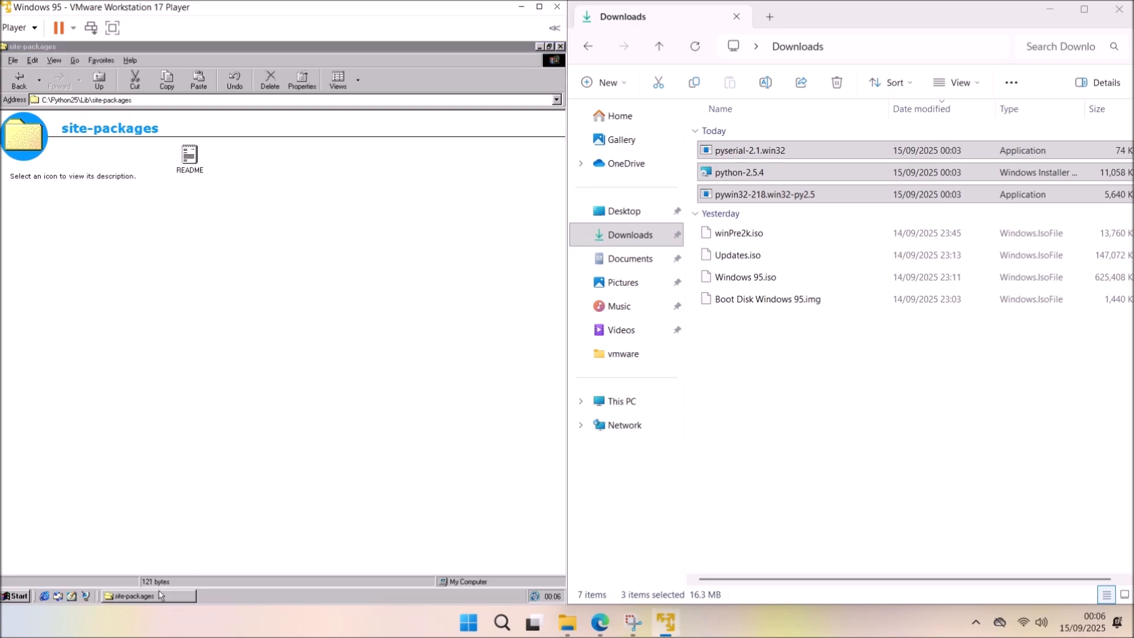
Install pywin32-218 for Python 2.5, then check site-packages for win32, win32com and pythonwin.
double_click(195, 102)
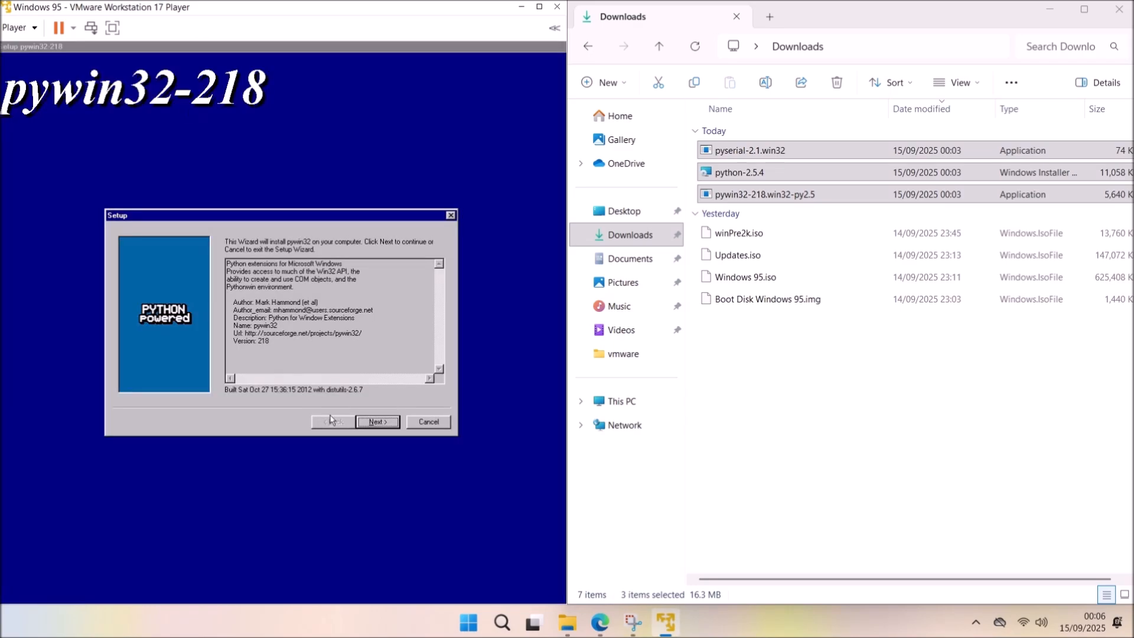
left_click(389, 423)
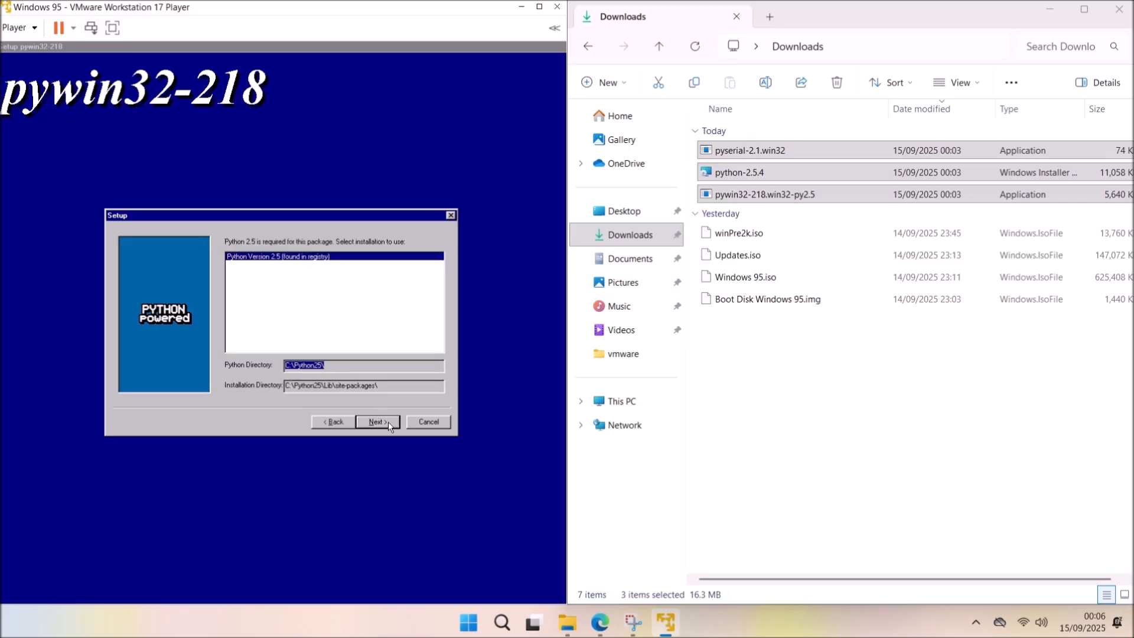
left_click(391, 426)
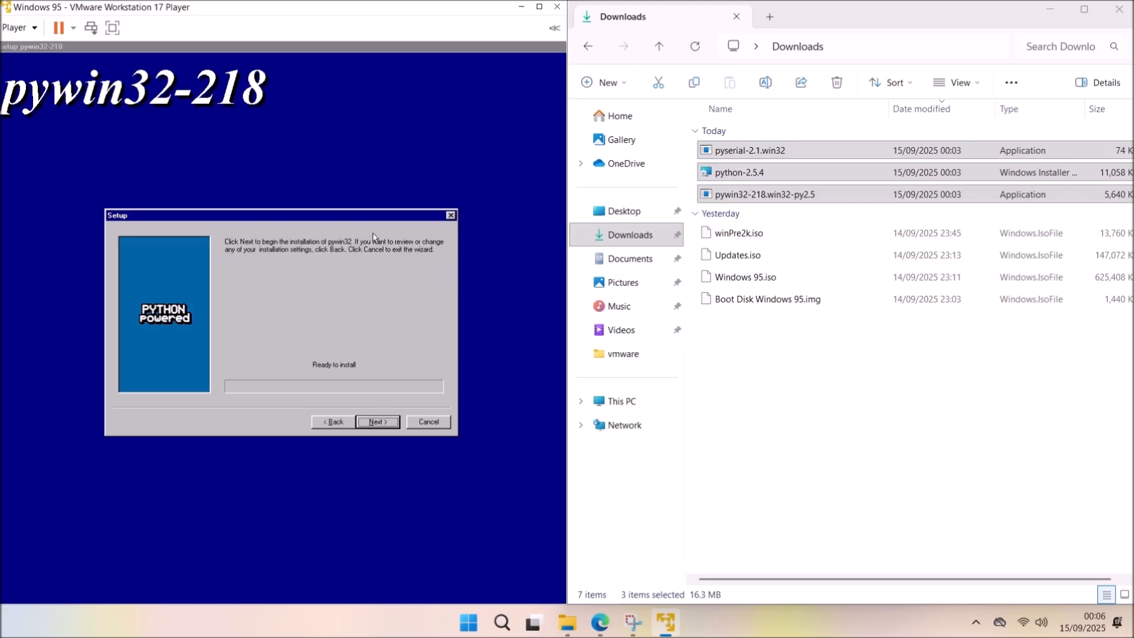
left_click(384, 430)
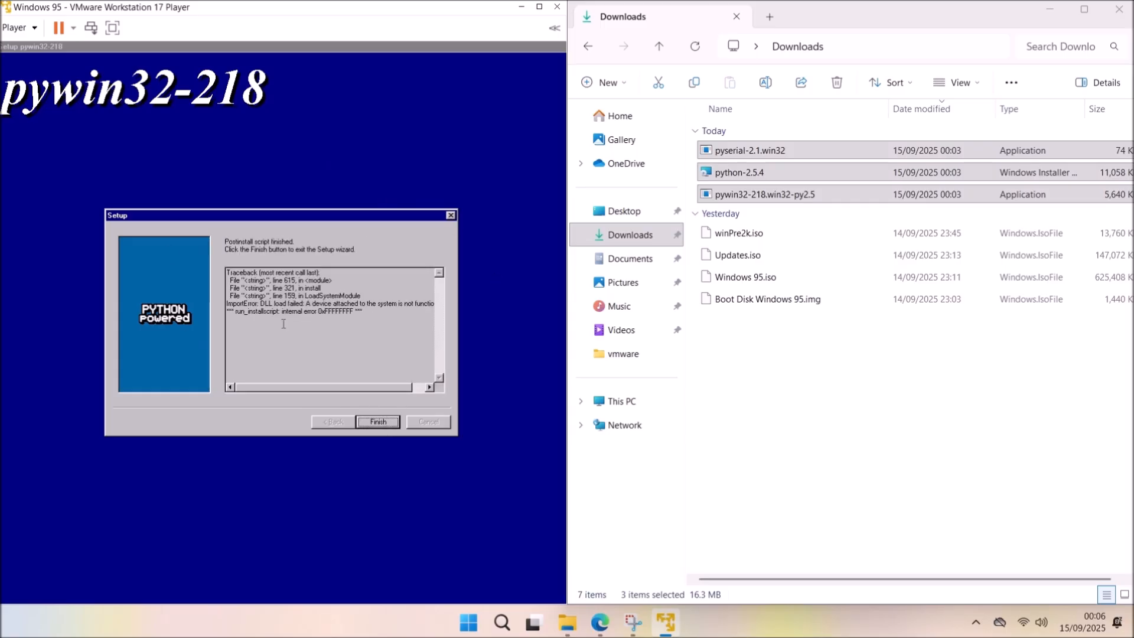
left_click(396, 420)
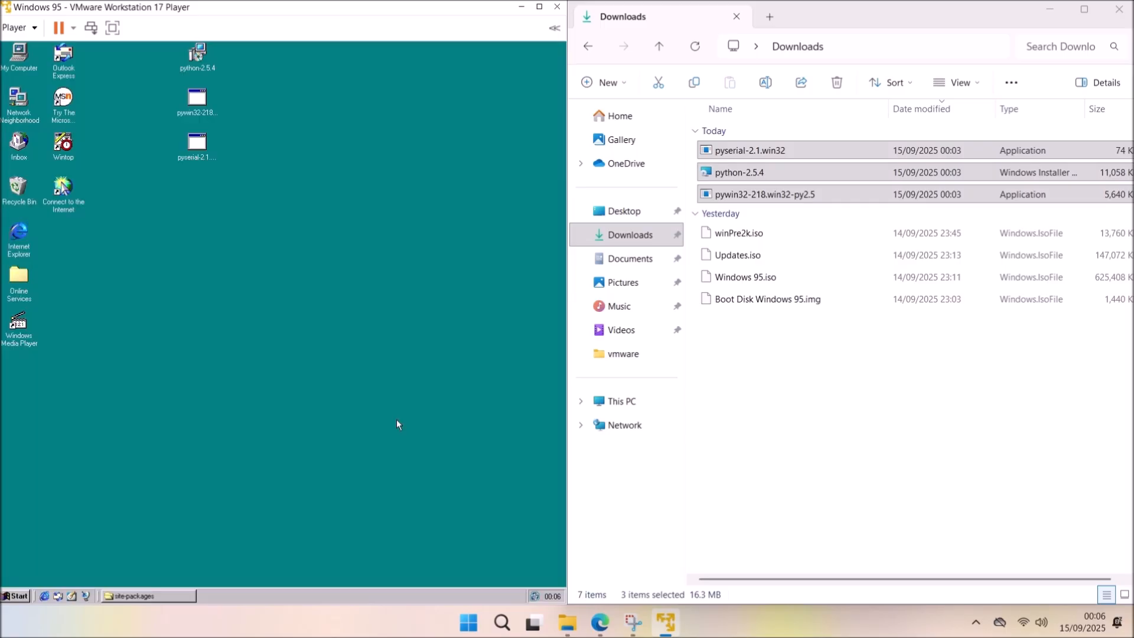
left_click(136, 596)
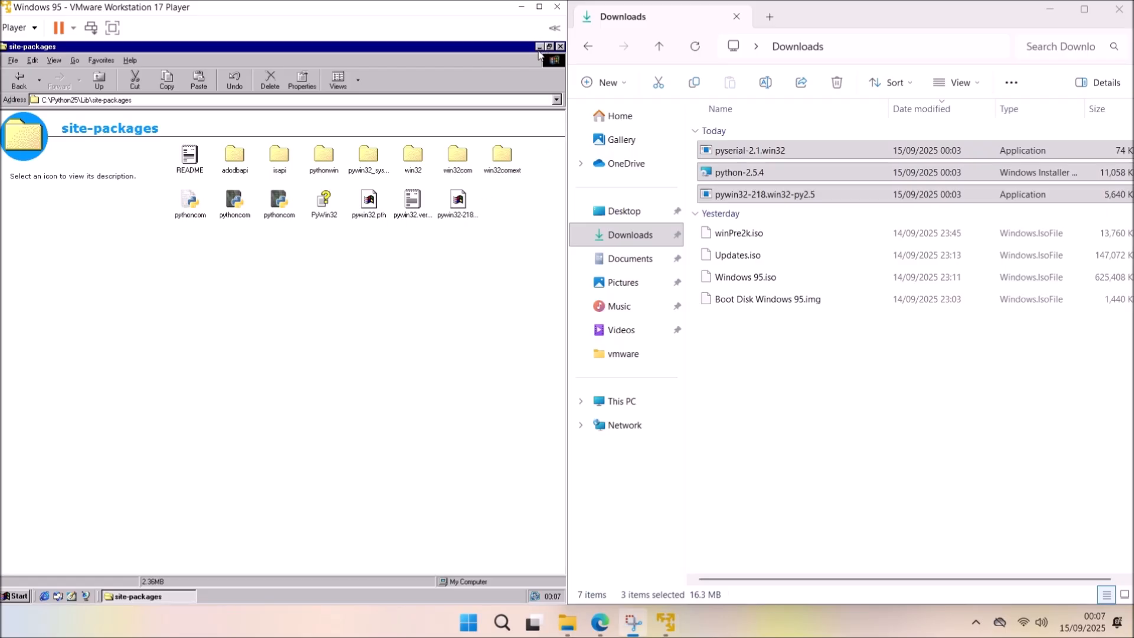
left_click(165, 596)
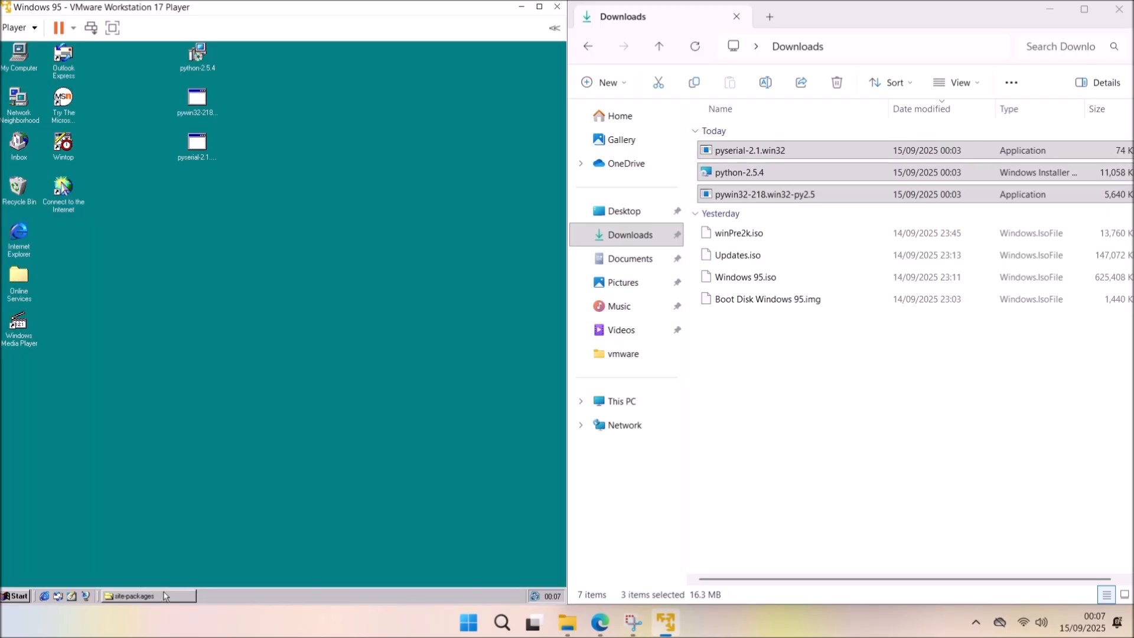
Install pyserial 2.1 into the detected Python and check the new serial folder in site-packages.
double_click(197, 146)
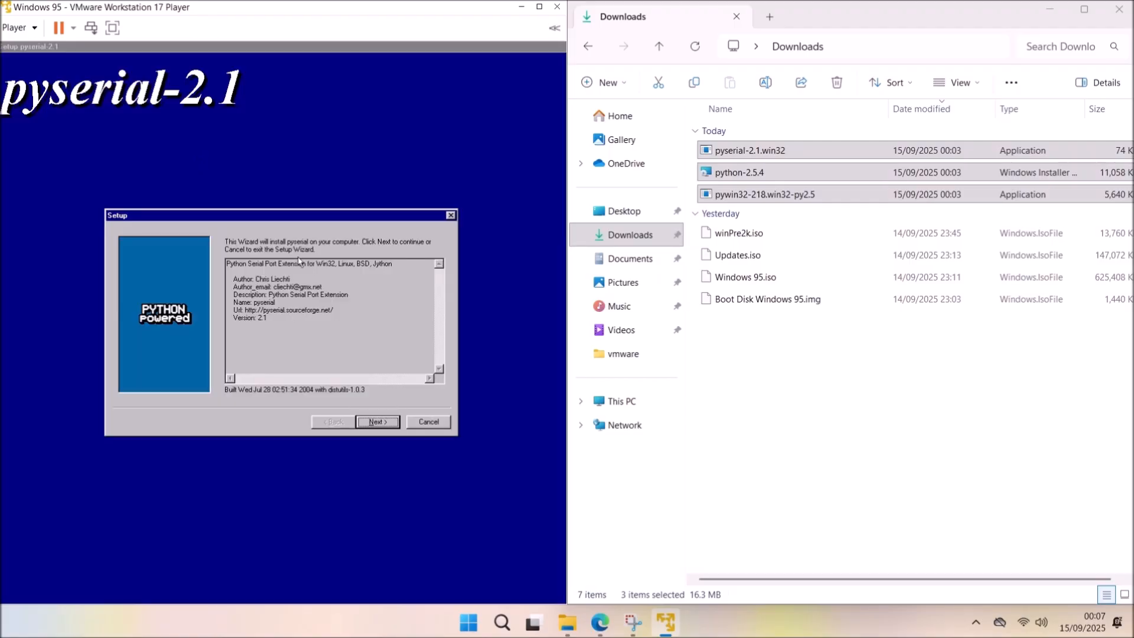
left_click(378, 421)
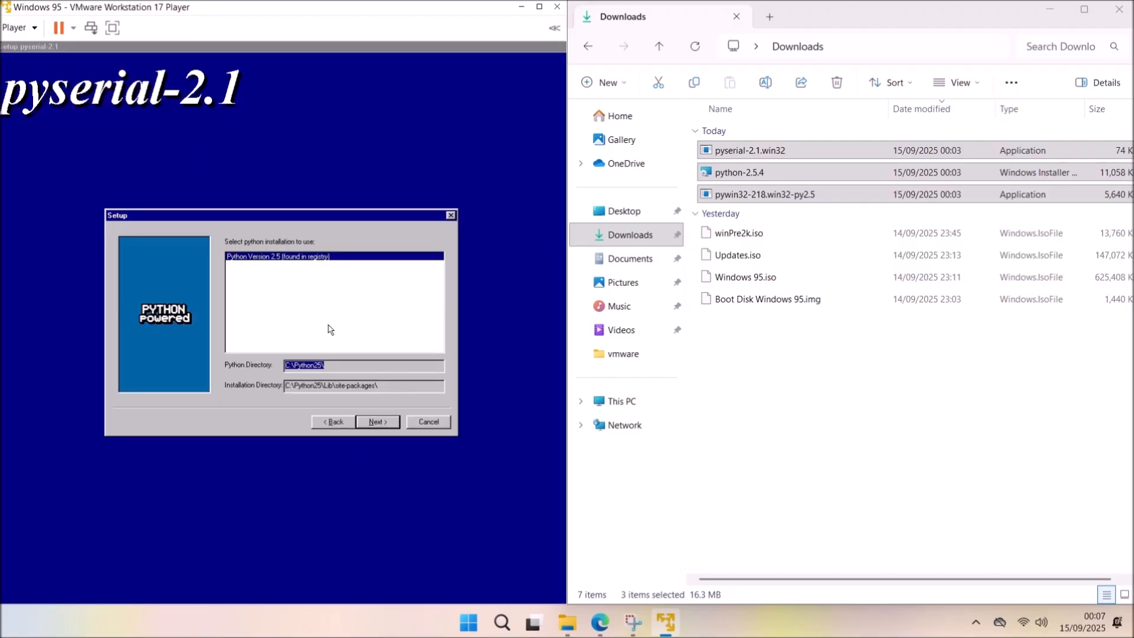
left_click(377, 423)
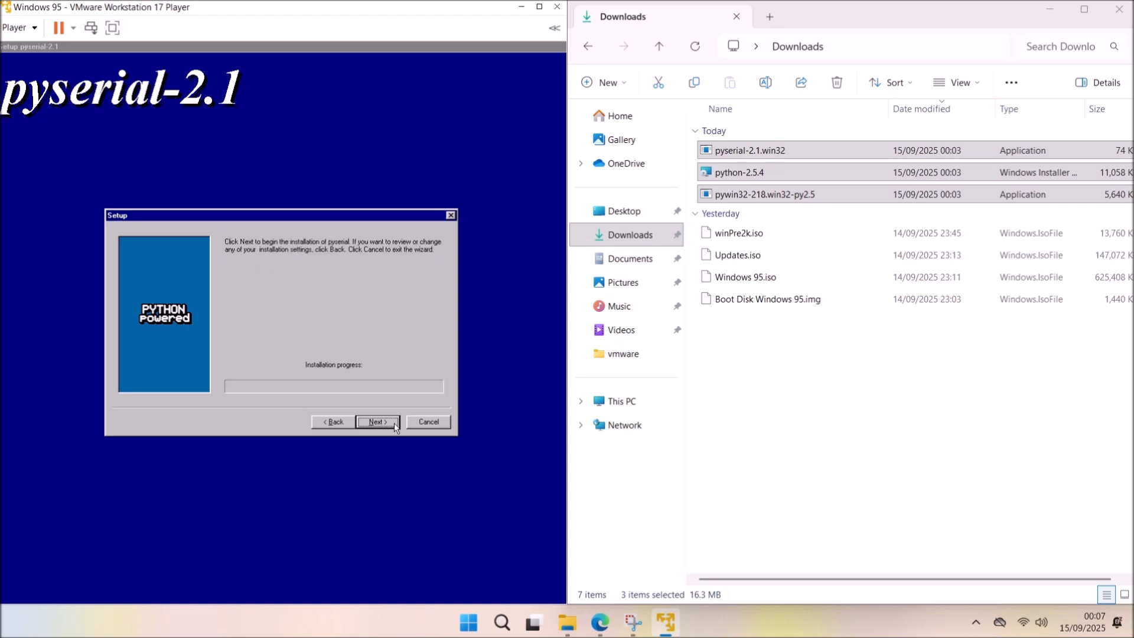
left_click(395, 423)
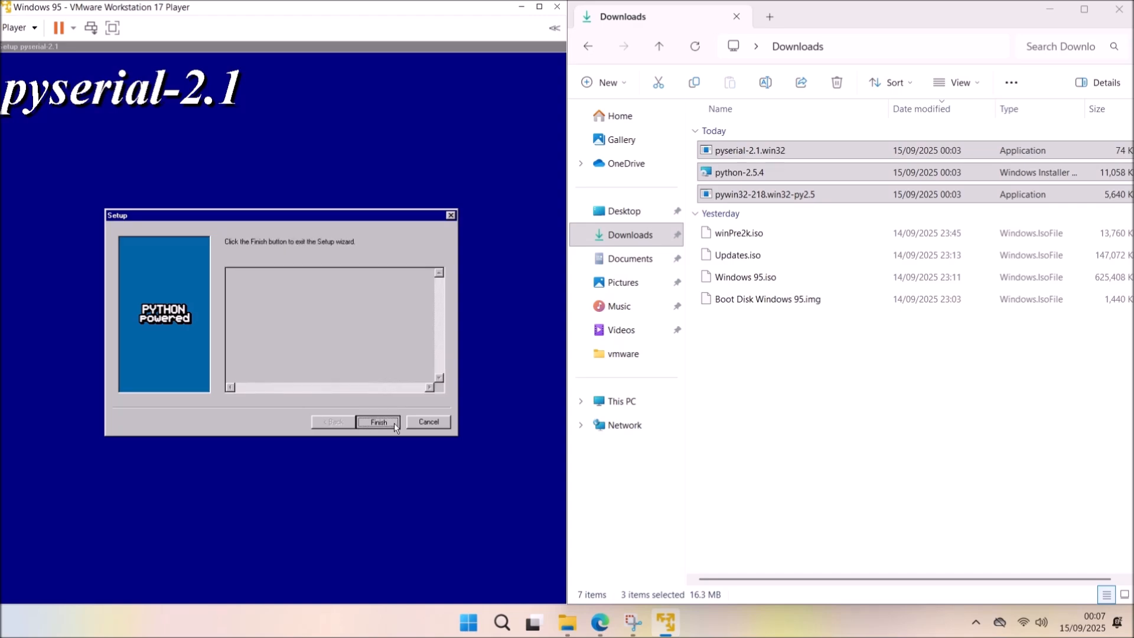
left_click(394, 423)
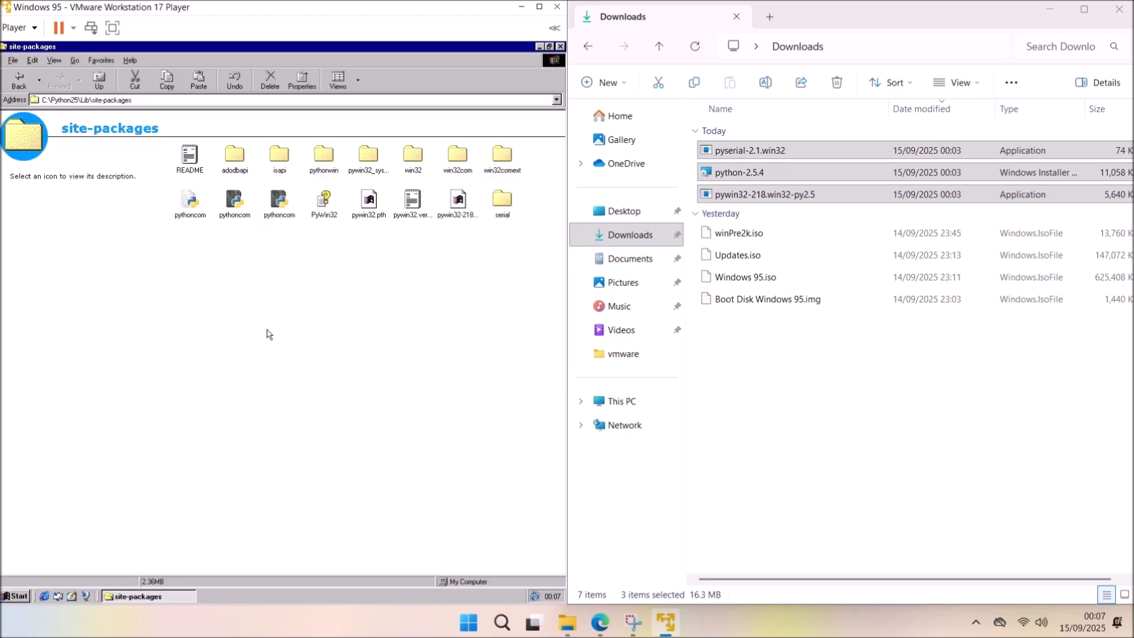
left_click(501, 198)
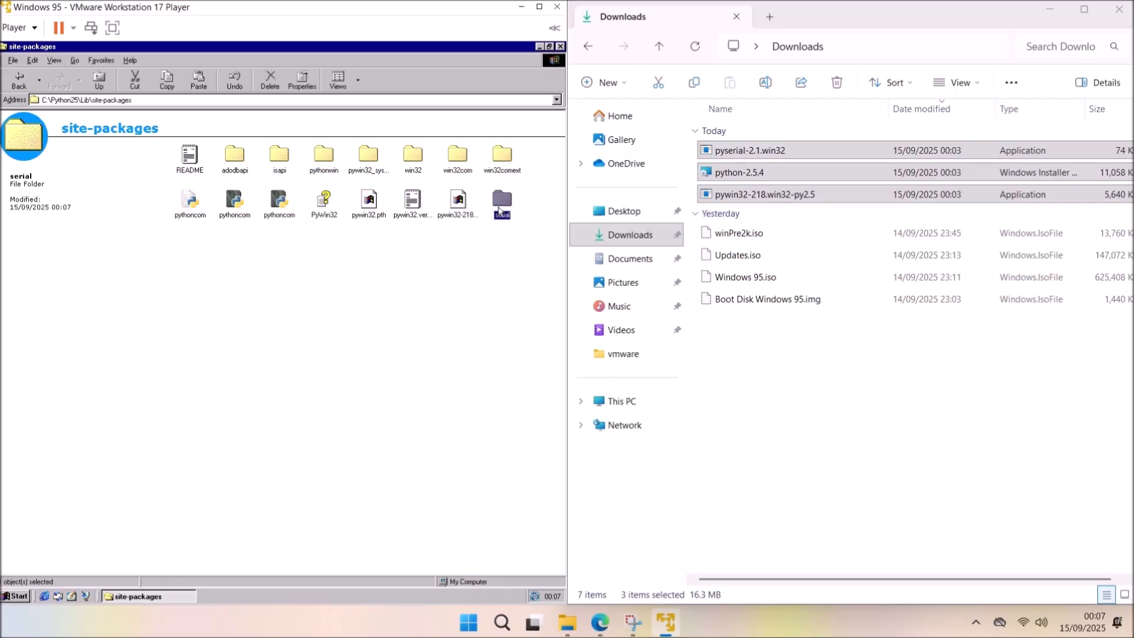
left_click(17, 594)
Open an MS-DOS Prompt and minimize the site-packages window.
mouse_move(62, 407)
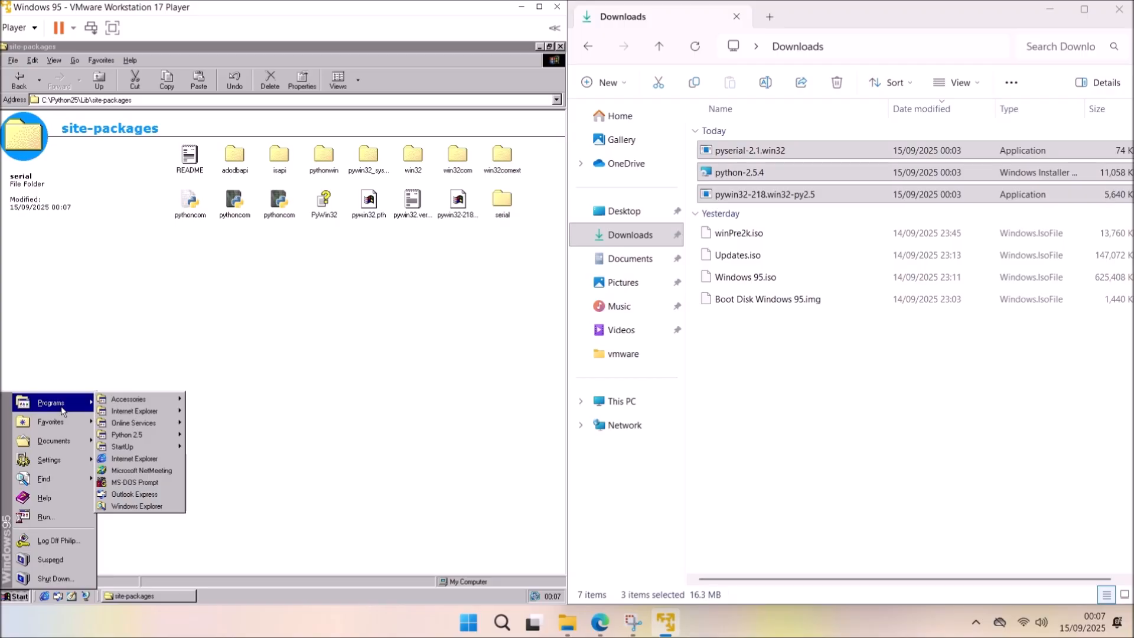
left_click(142, 482)
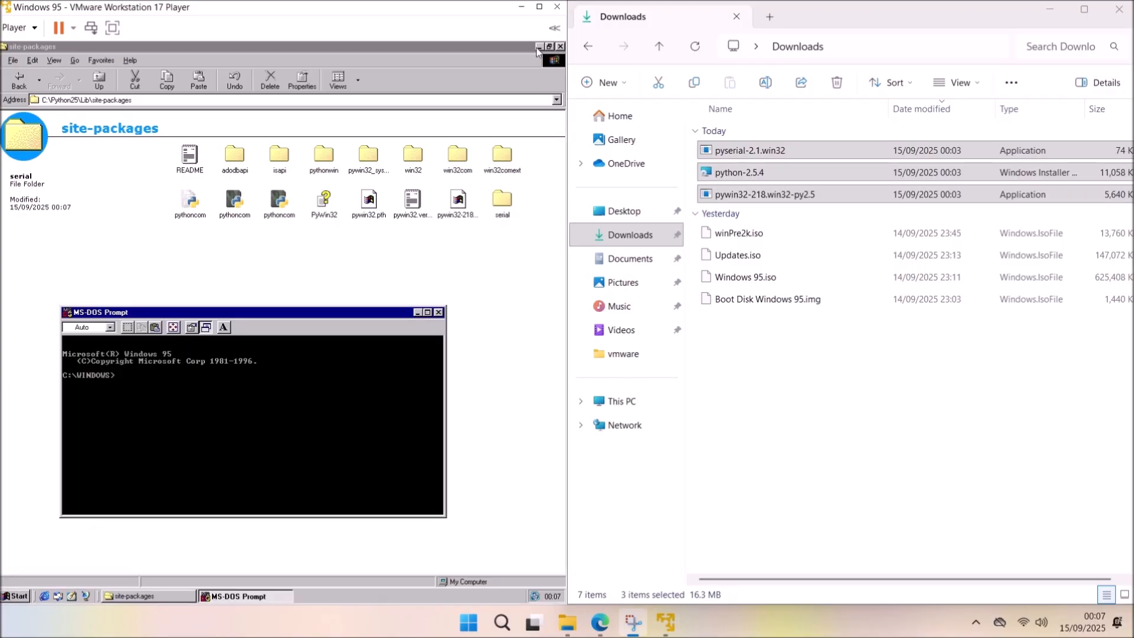
right_click(169, 595)
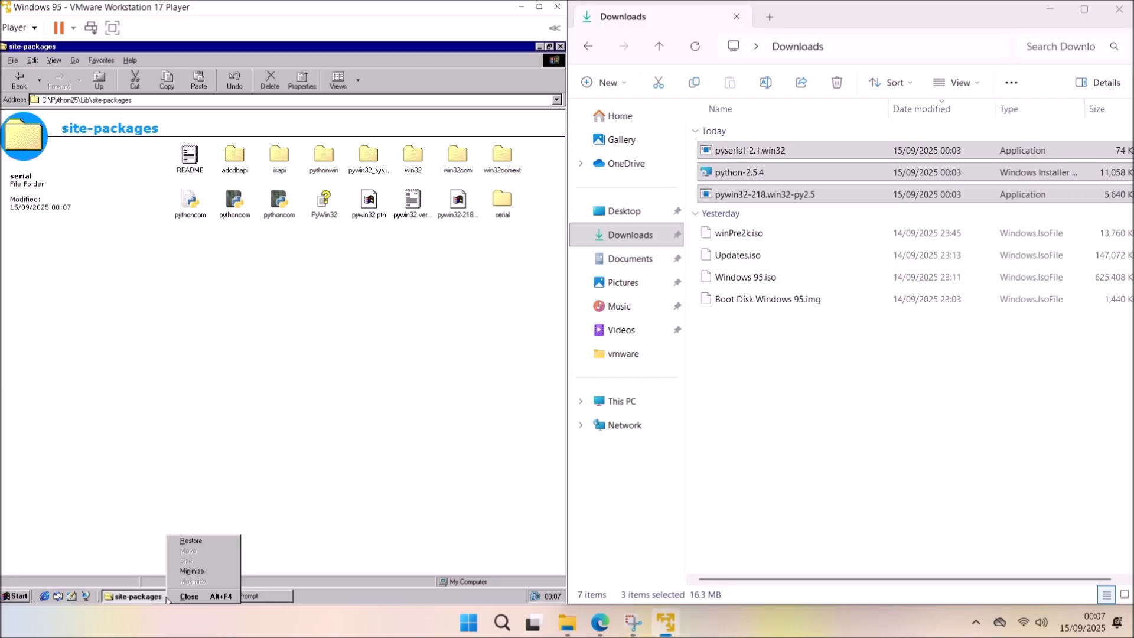
left_click(195, 569)
Run C:\Python25\python, try 'import serial' (fails with a DLL load error), then exit().
type("C")
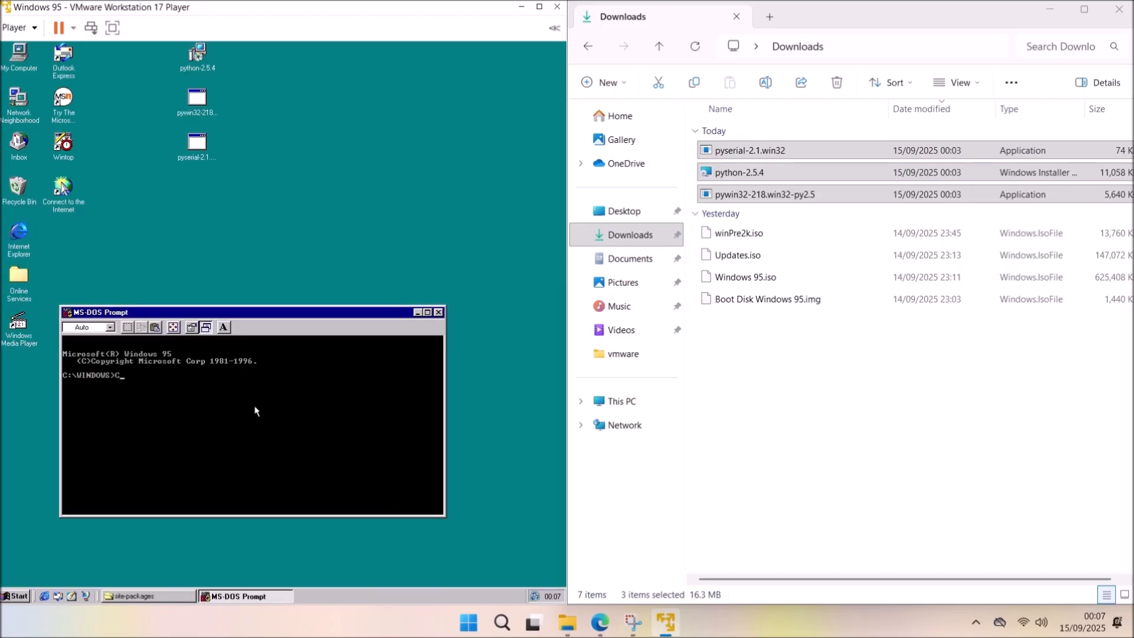
type(":\\Python25\\python")
key("Return")
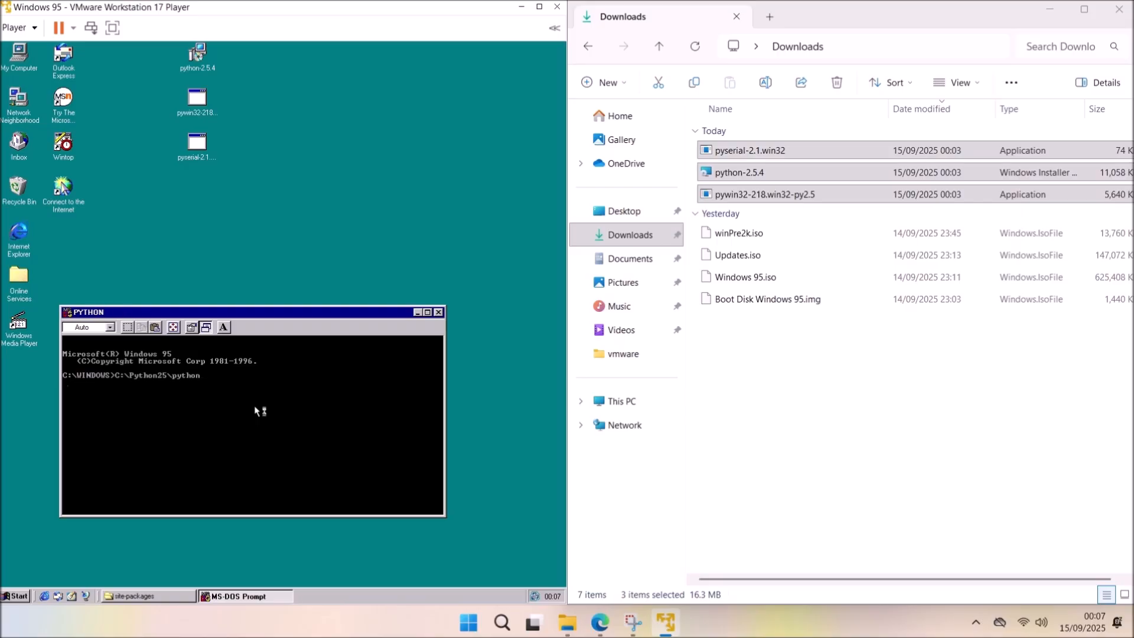
type("import serial")
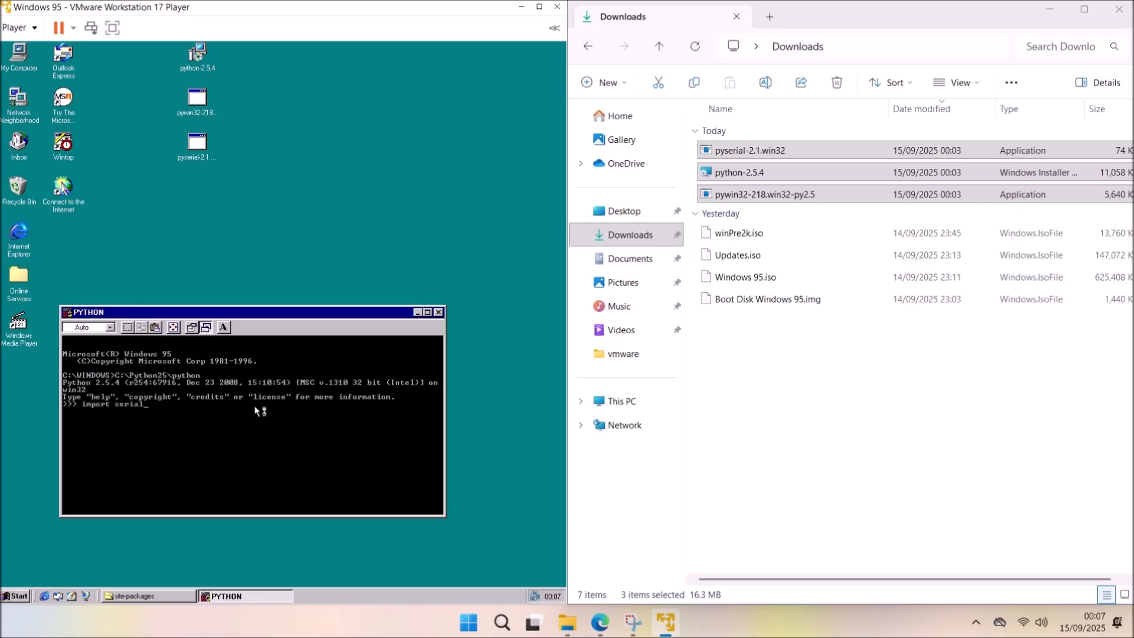
key("Return")
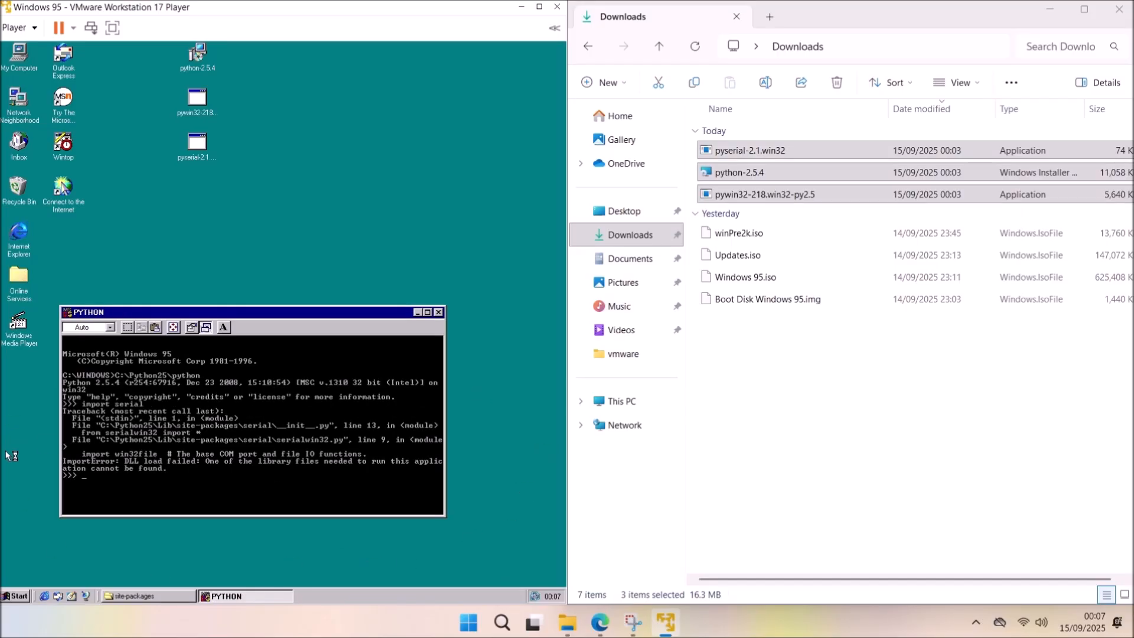
type("exit()")
key("Return")
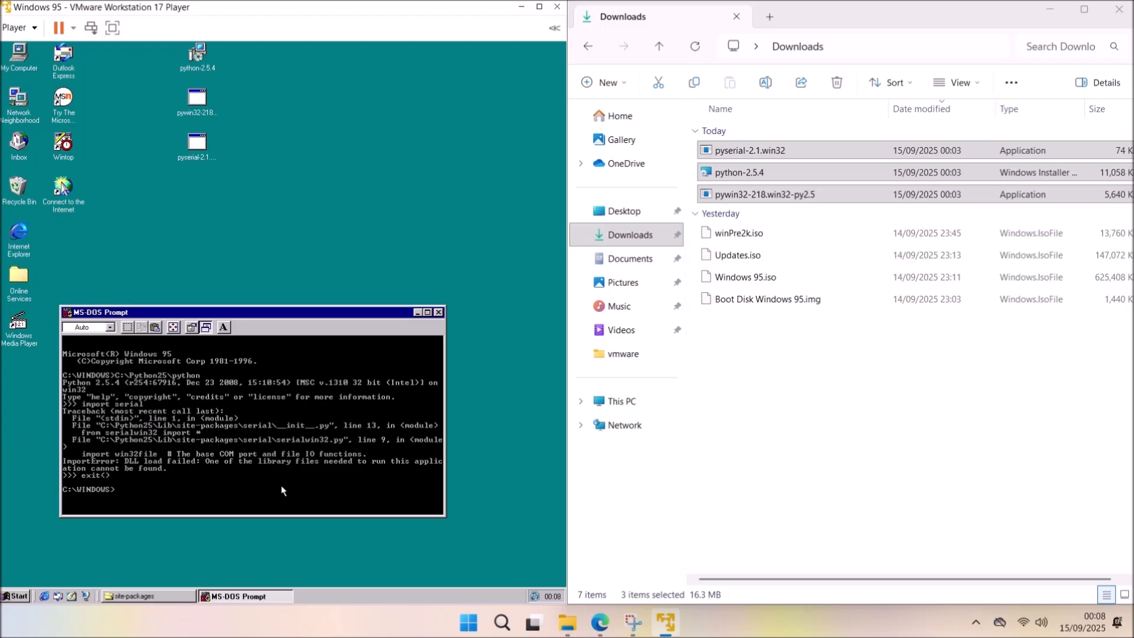
Shut down Windows 95 from the Start menu.
left_click(7, 596)
left_click(35, 579)
left_click(260, 326)
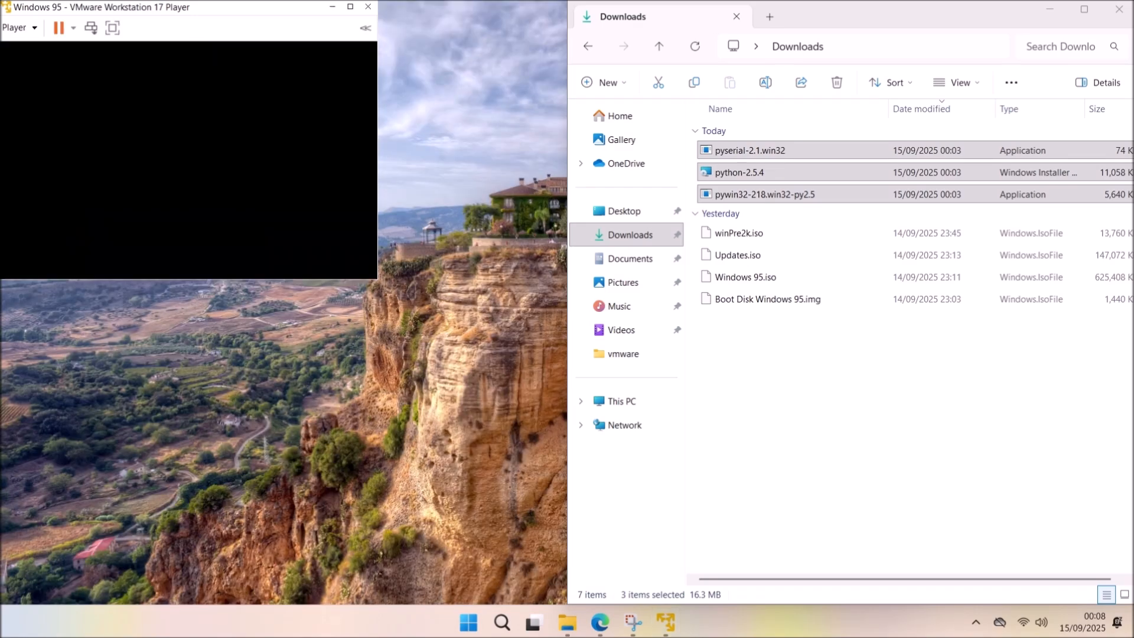
Launch VMware Workstation Player and the Camera app found by searching 'camera'.
left_click(484, 621)
left_click(596, 340)
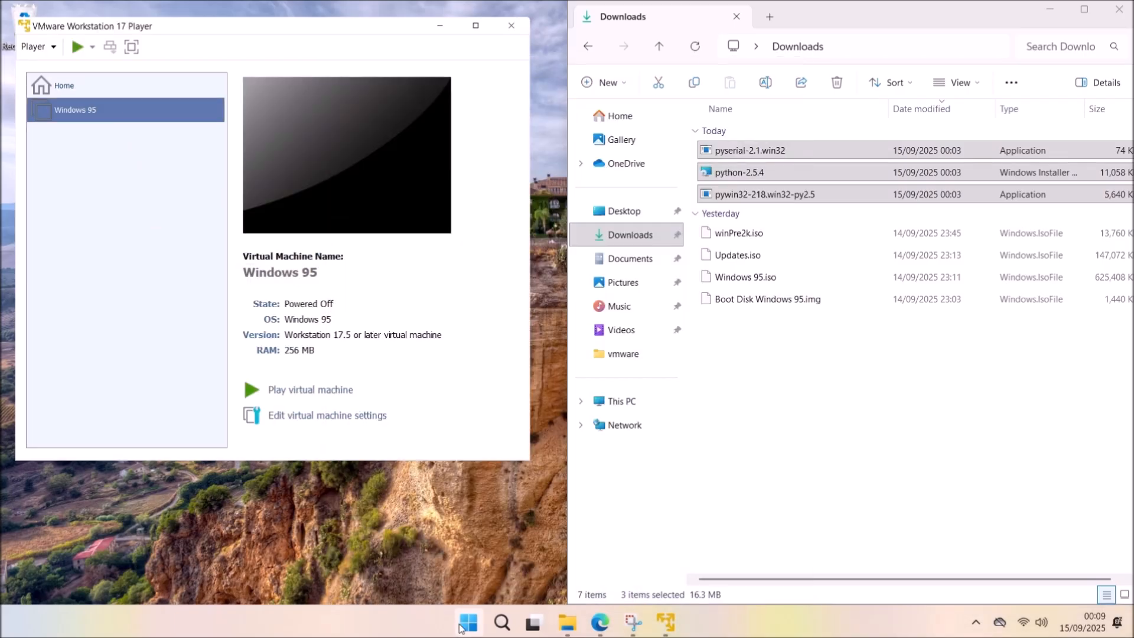
left_click(462, 623)
type("ca")
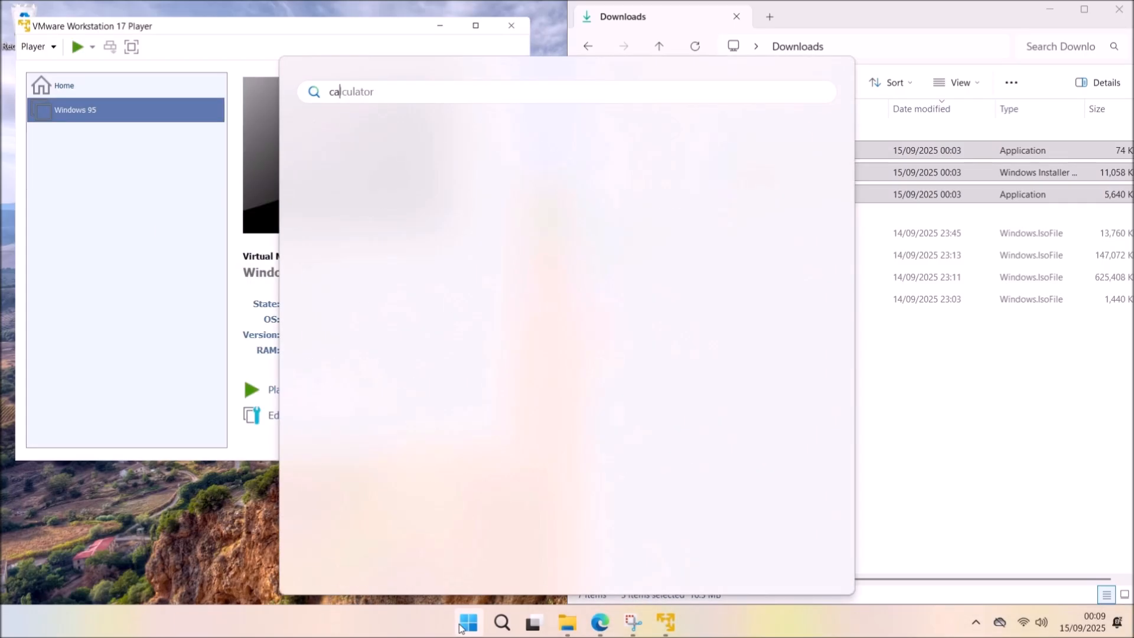
type("mera")
left_click(364, 208)
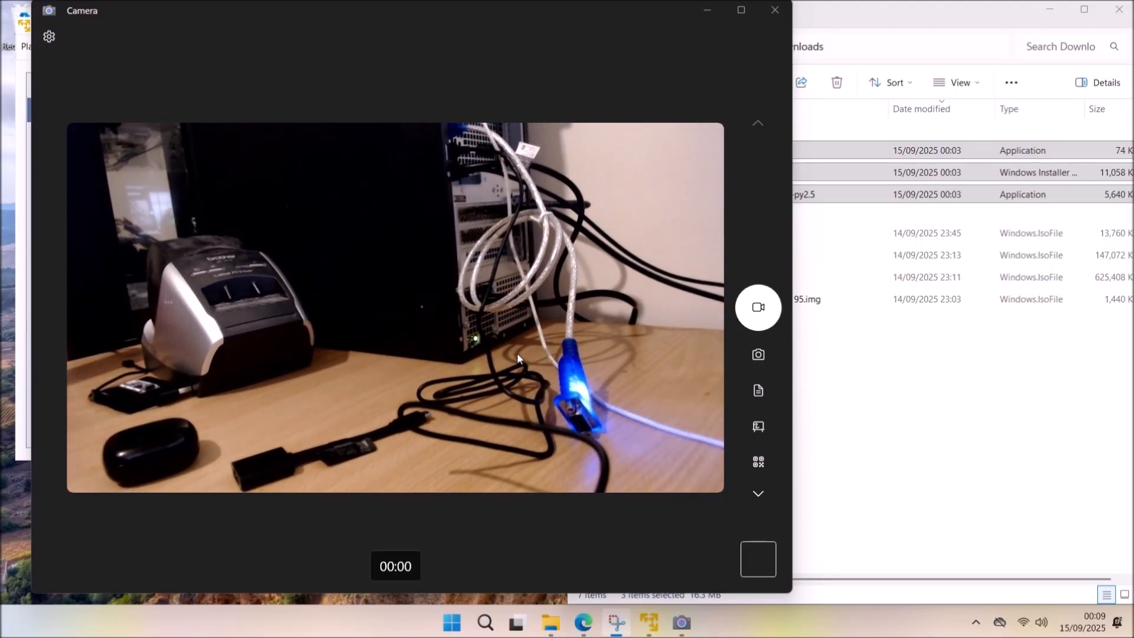
Snap Camera to the right half of the screen and VMware Player to the left.
left_click_drag(337, 15, 1133, 172)
left_click(139, 95)
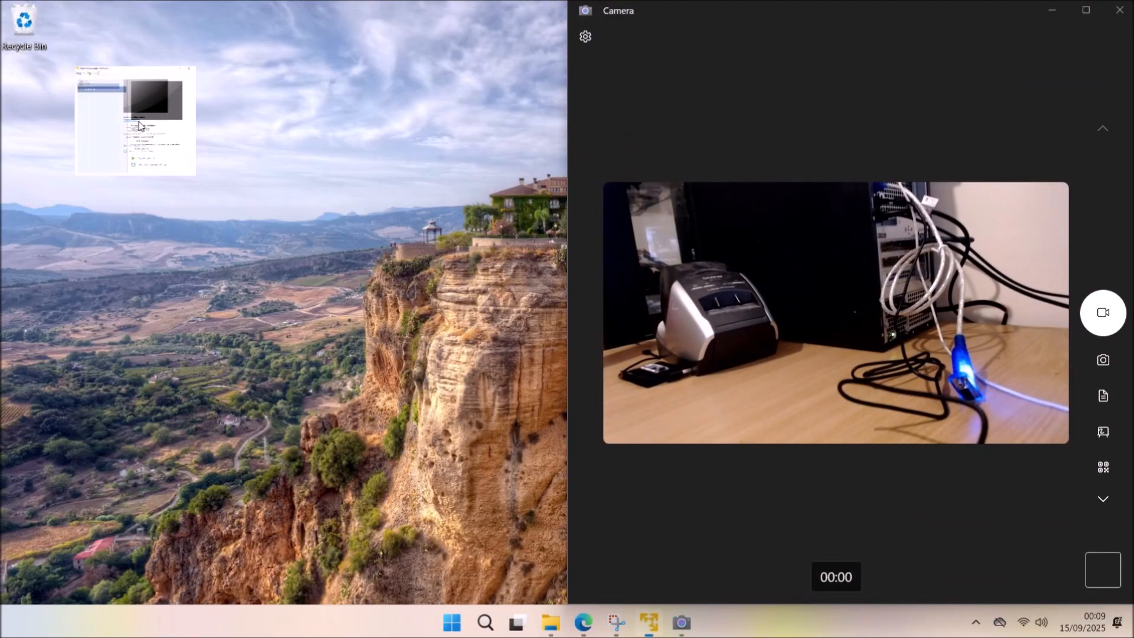
left_click(19, 30)
left_click(118, 295)
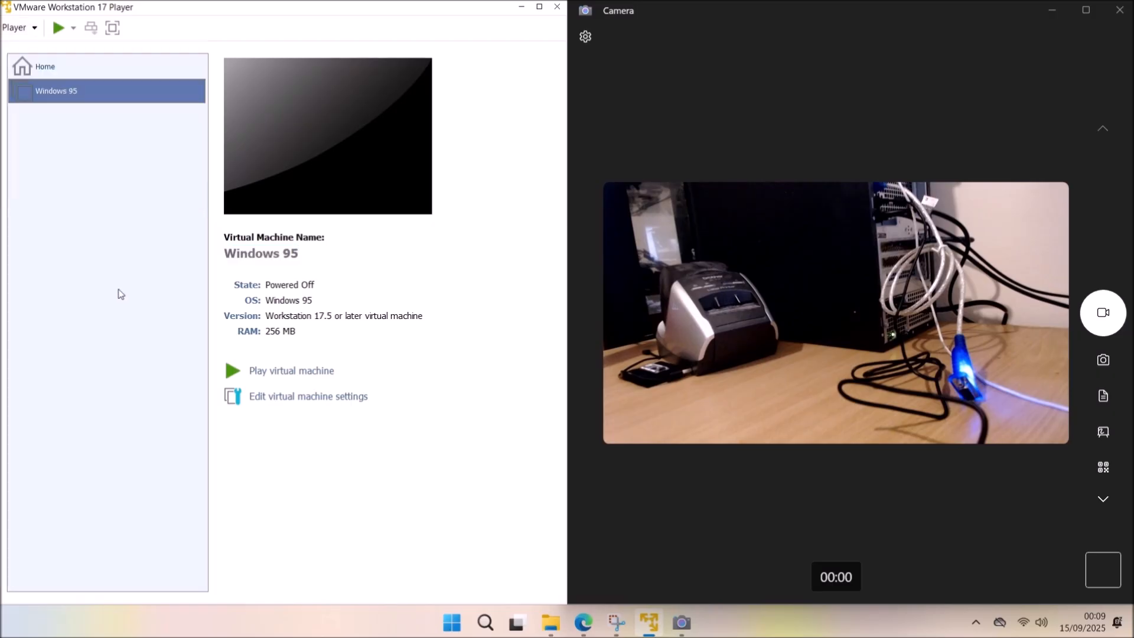
right_click(452, 624)
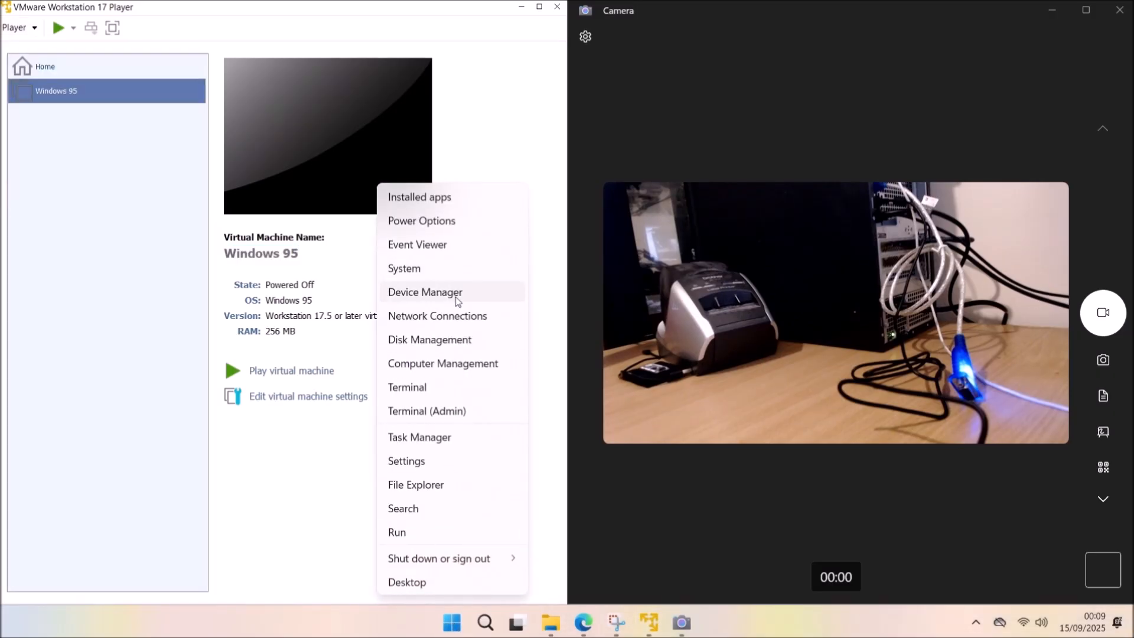
left_click(425, 291)
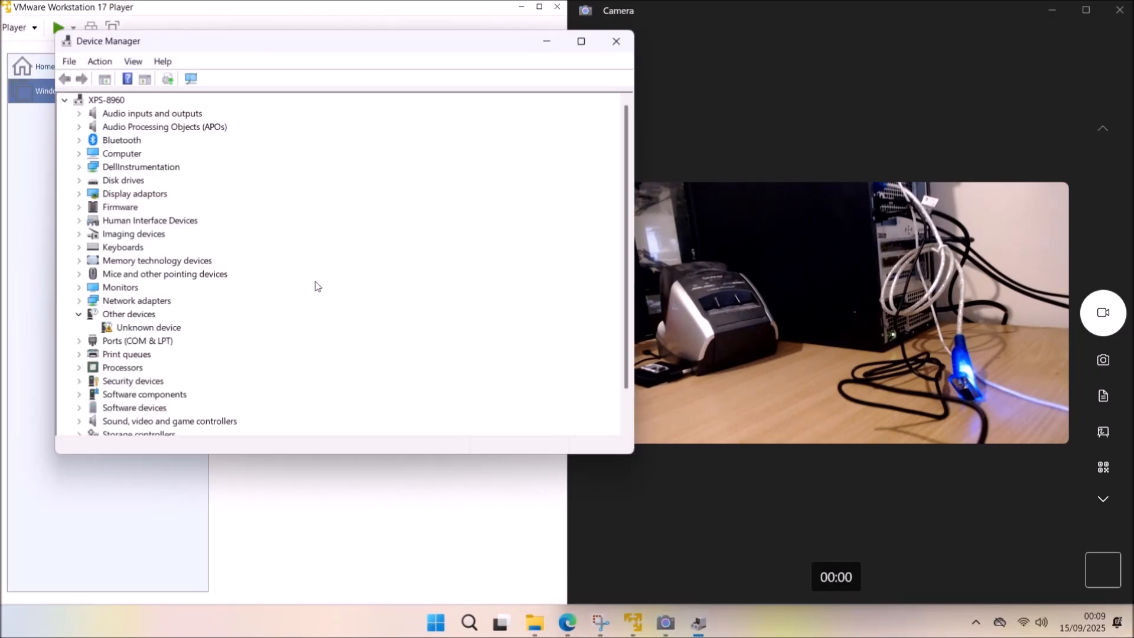
left_click(78, 314)
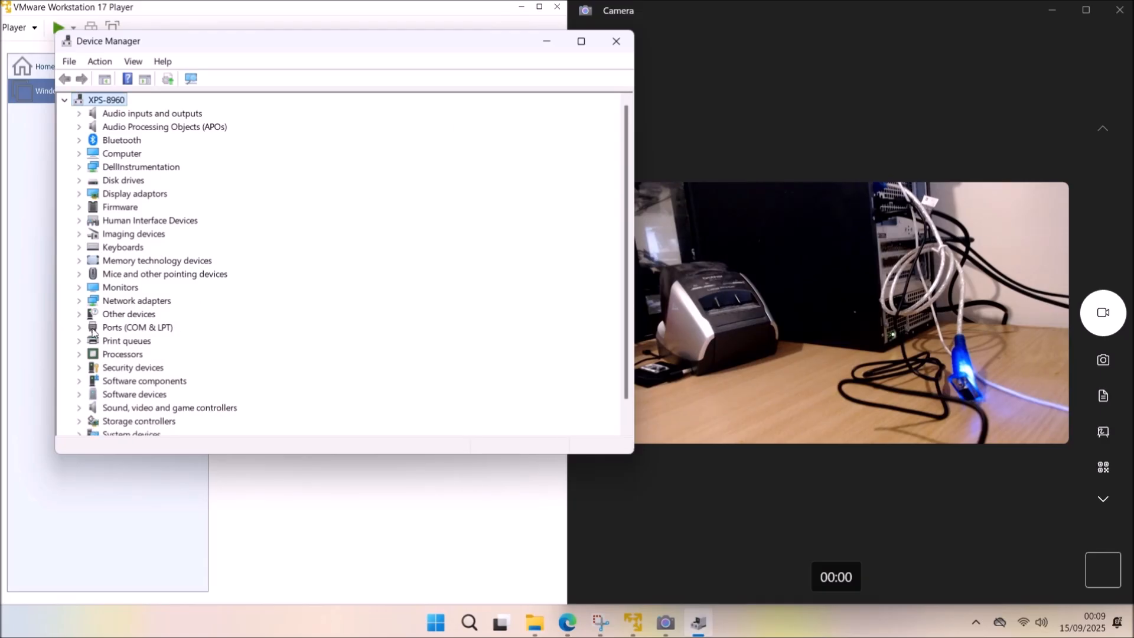
left_click(78, 327)
left_click(228, 340)
left_click_drag(427, 49, 389, 87)
right_click(241, 387)
left_click(289, 463)
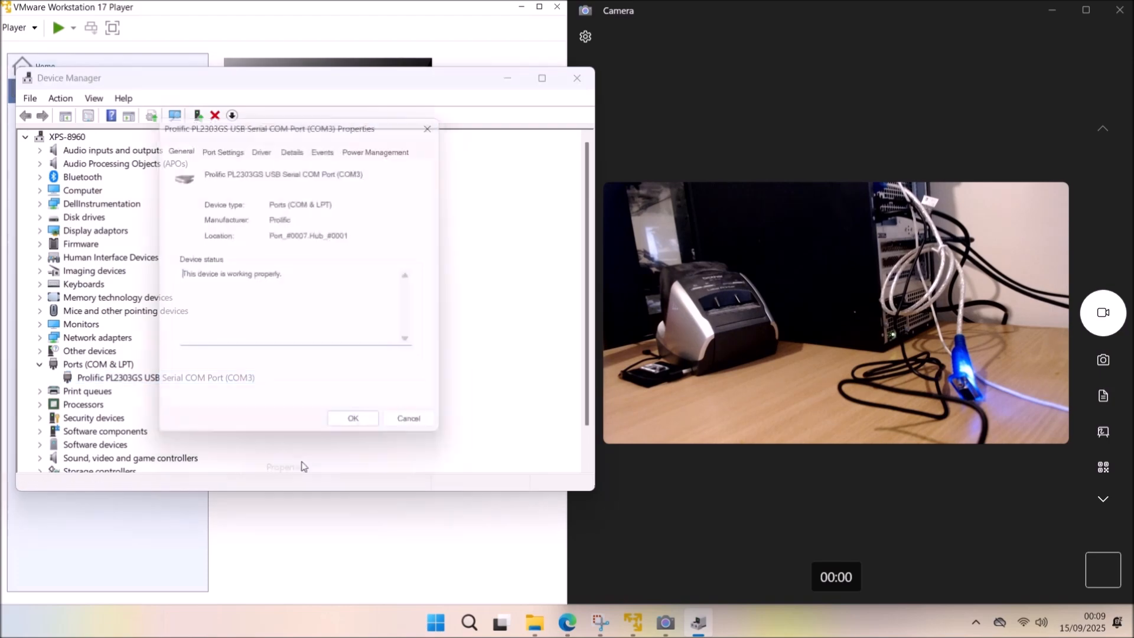
left_click(230, 149)
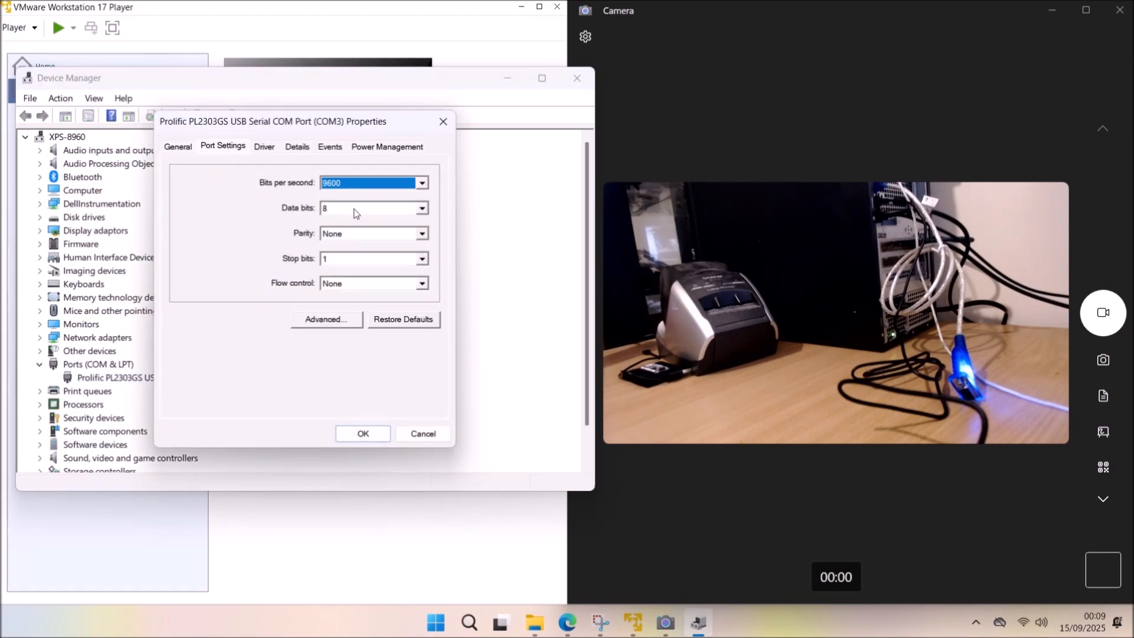
left_click(327, 319)
left_click(328, 320)
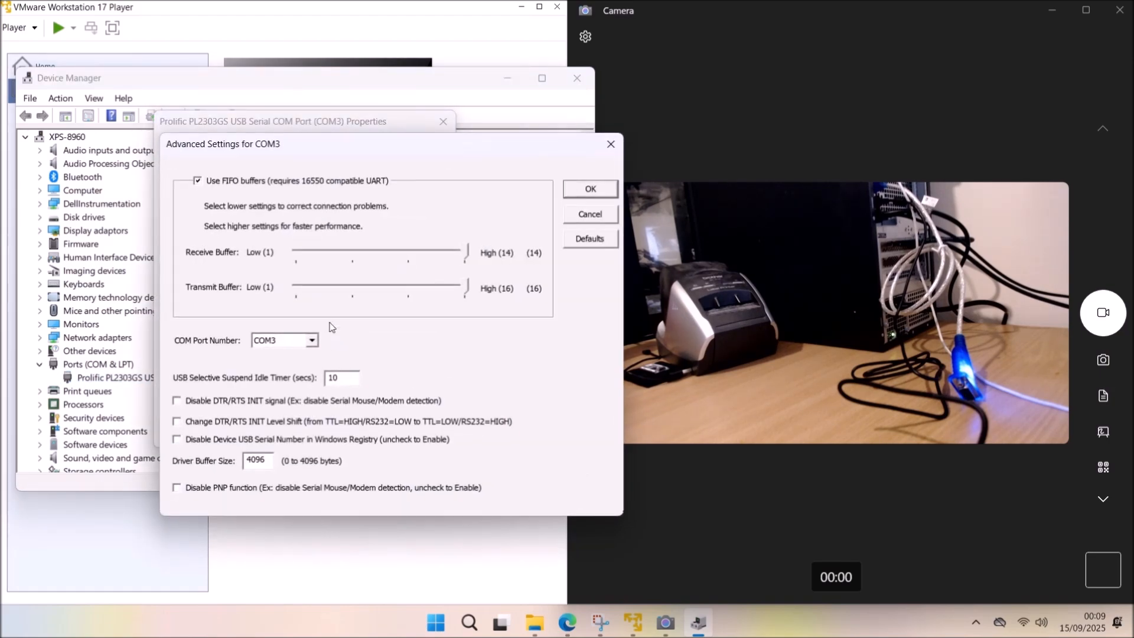
left_click(591, 188)
left_click(446, 122)
left_click(507, 78)
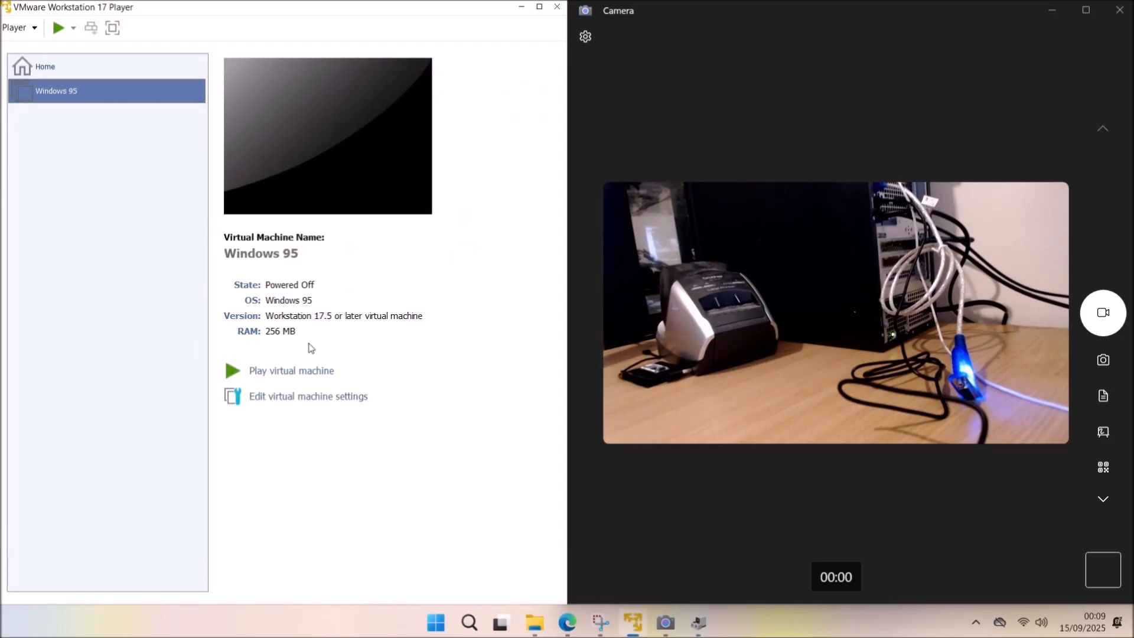
left_click(313, 400)
Load Windows 95.iso into the VM's virtual CD/DVD drive.
left_click(171, 140)
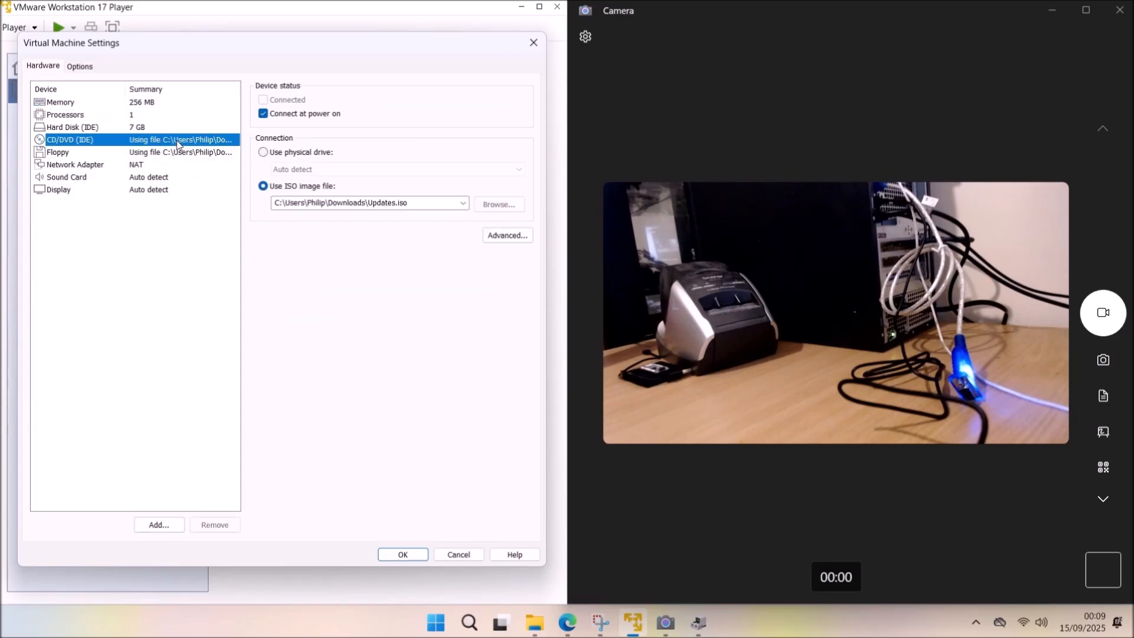
left_click(499, 204)
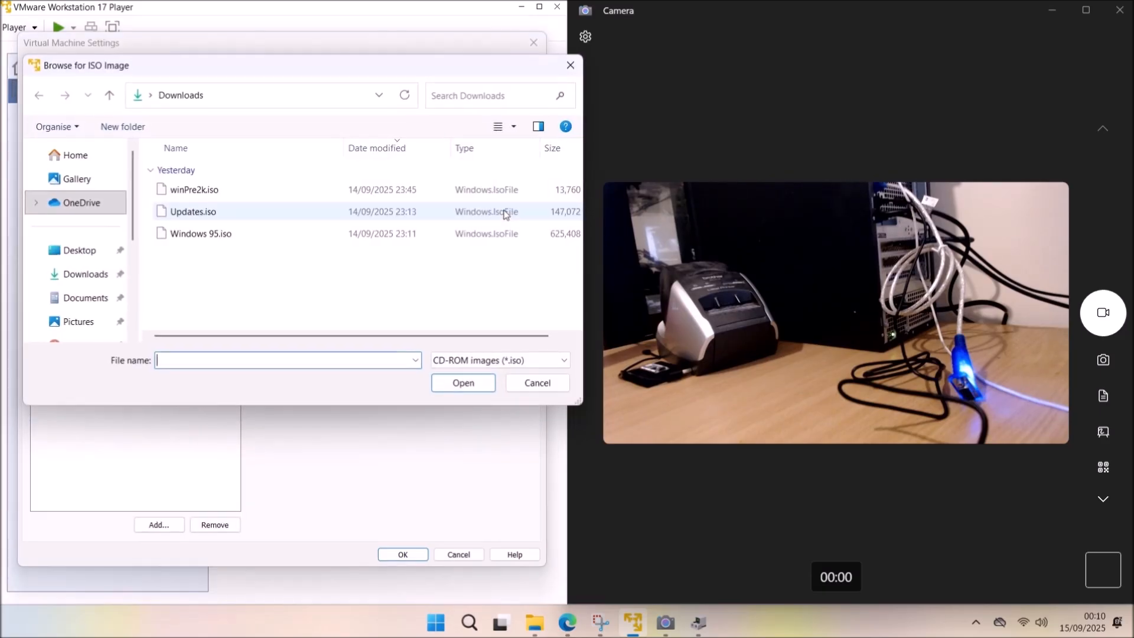
left_click(251, 235)
double_click(249, 236)
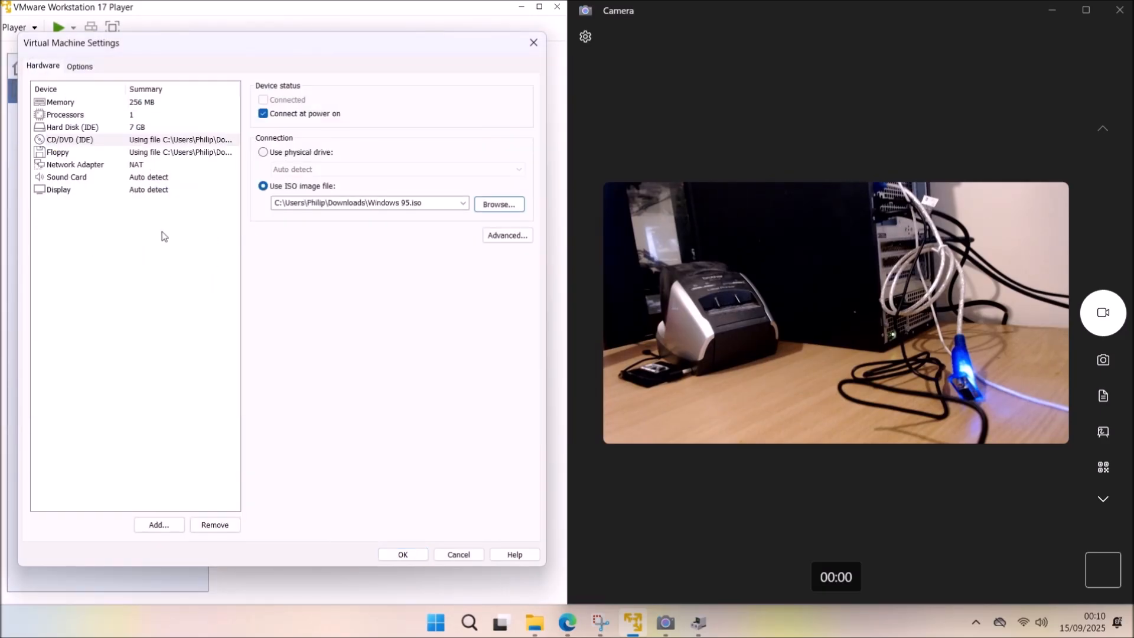
Add a serial port using physical port COM3 and save the VM settings.
left_click(168, 524)
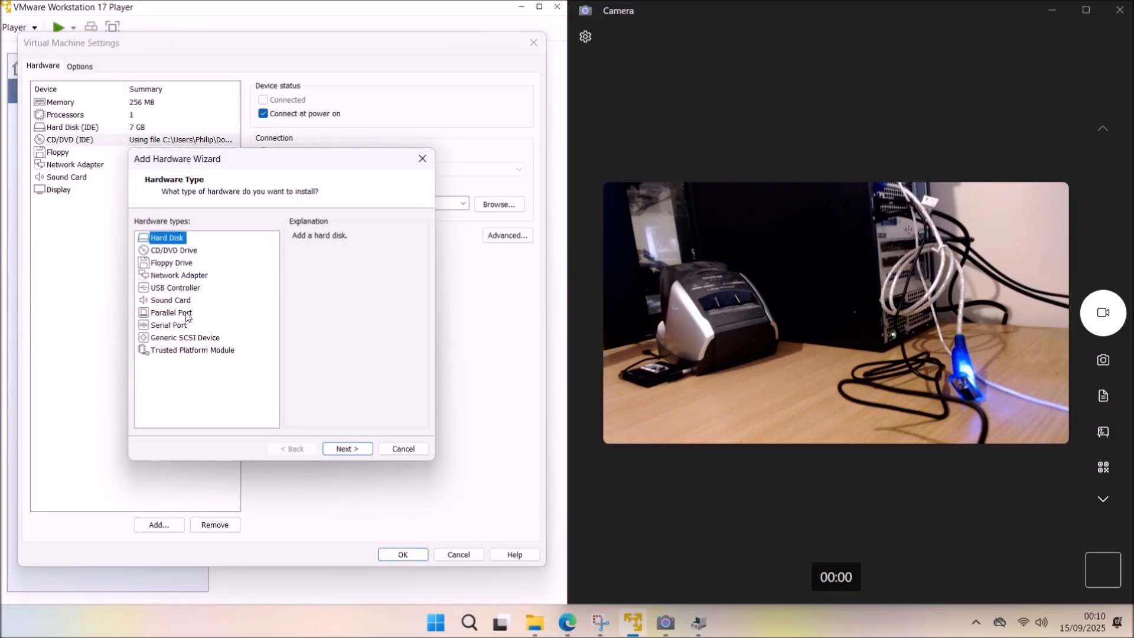
left_click(179, 324)
left_click(340, 449)
left_click(466, 170)
left_click(405, 192)
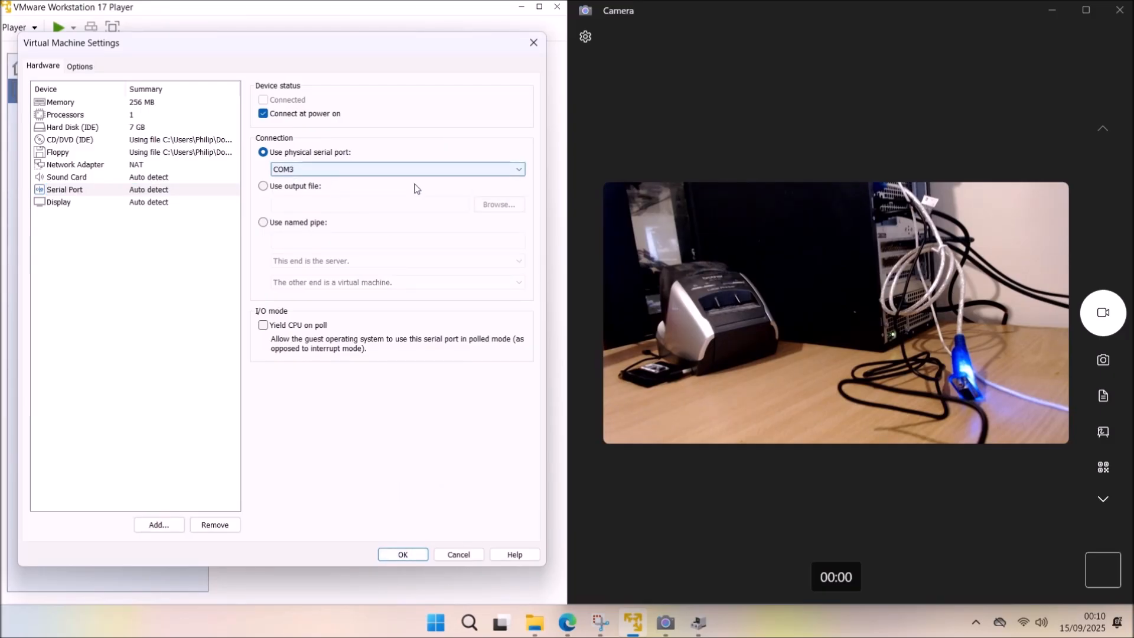
left_click(414, 559)
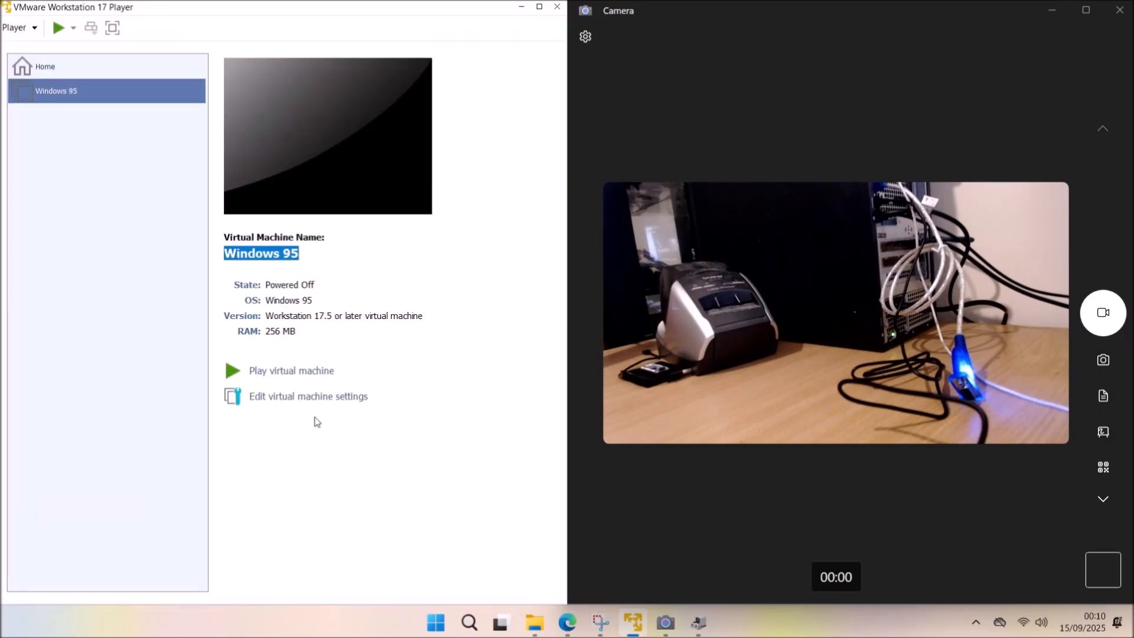
Power on the Windows 95 VM, dismiss the network password prompt and close site-packages.
left_click(315, 372)
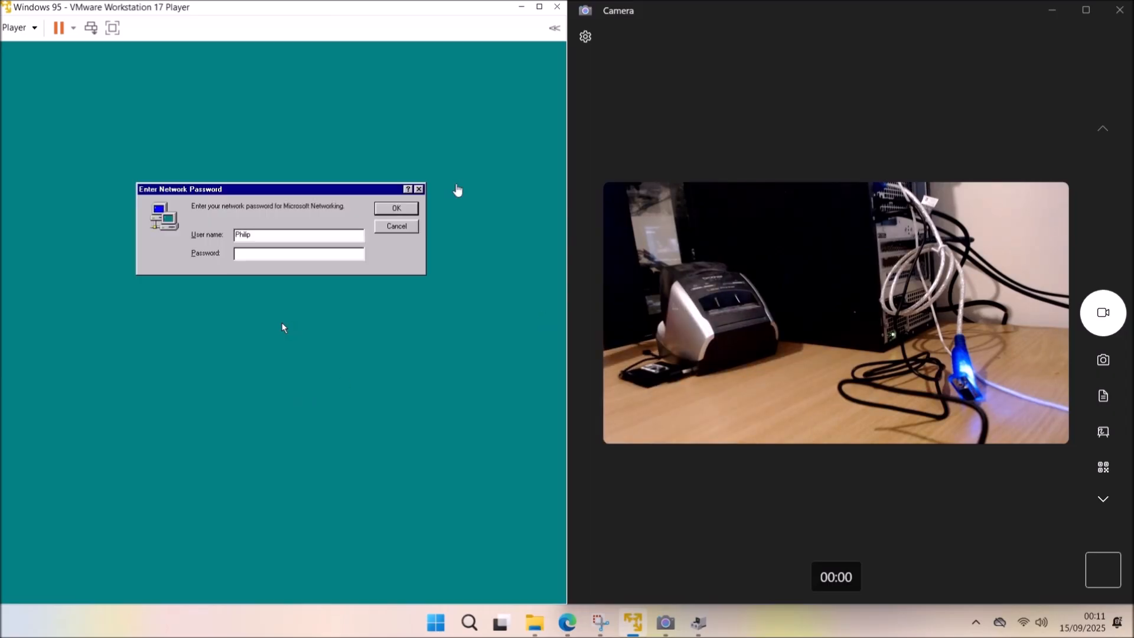
left_click(389, 213)
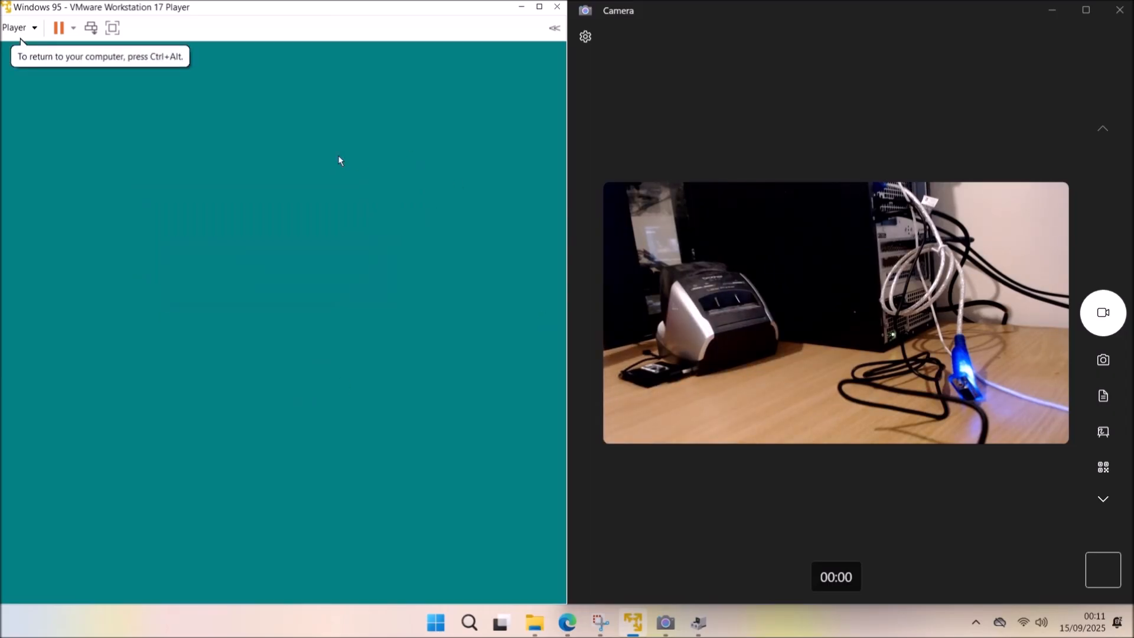
left_click(275, 88)
Check Communications Port (COM1) and its port settings in My Computer's Device Manager.
left_click(23, 65)
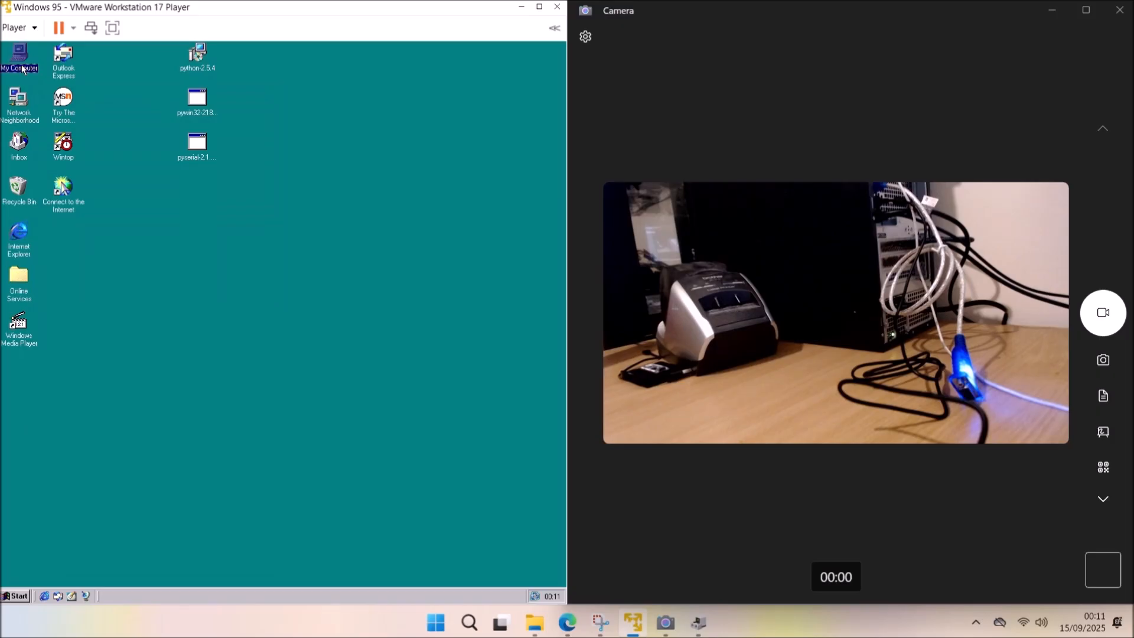
right_click(22, 59)
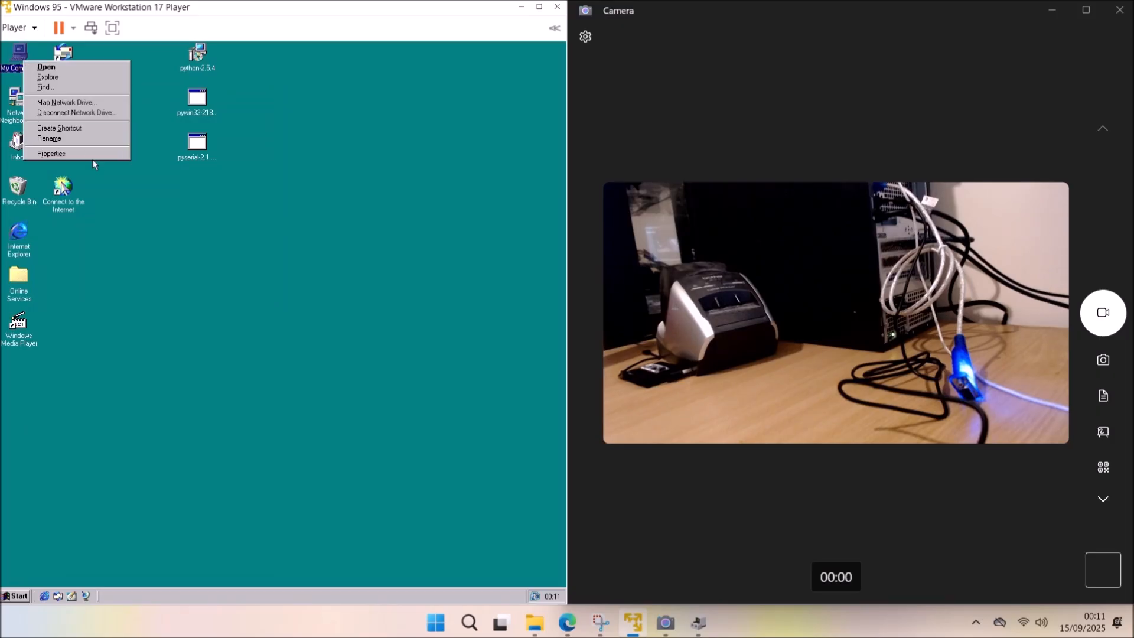
left_click(94, 159)
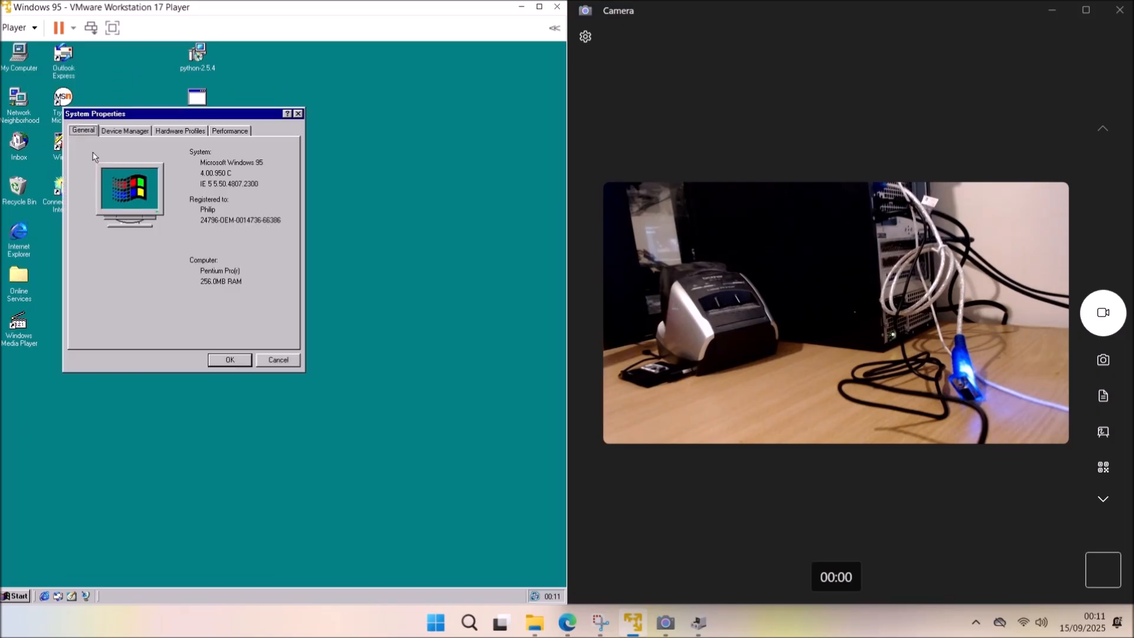
left_click(150, 139)
left_click(84, 270)
left_click(124, 281)
left_click(104, 330)
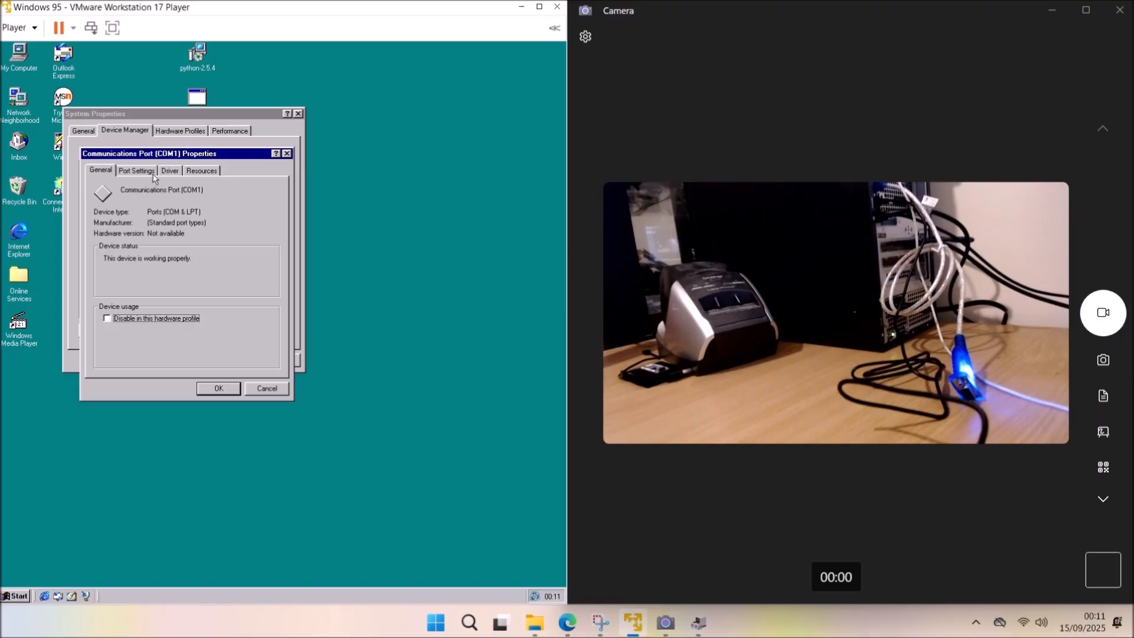
left_click(150, 171)
left_click(218, 388)
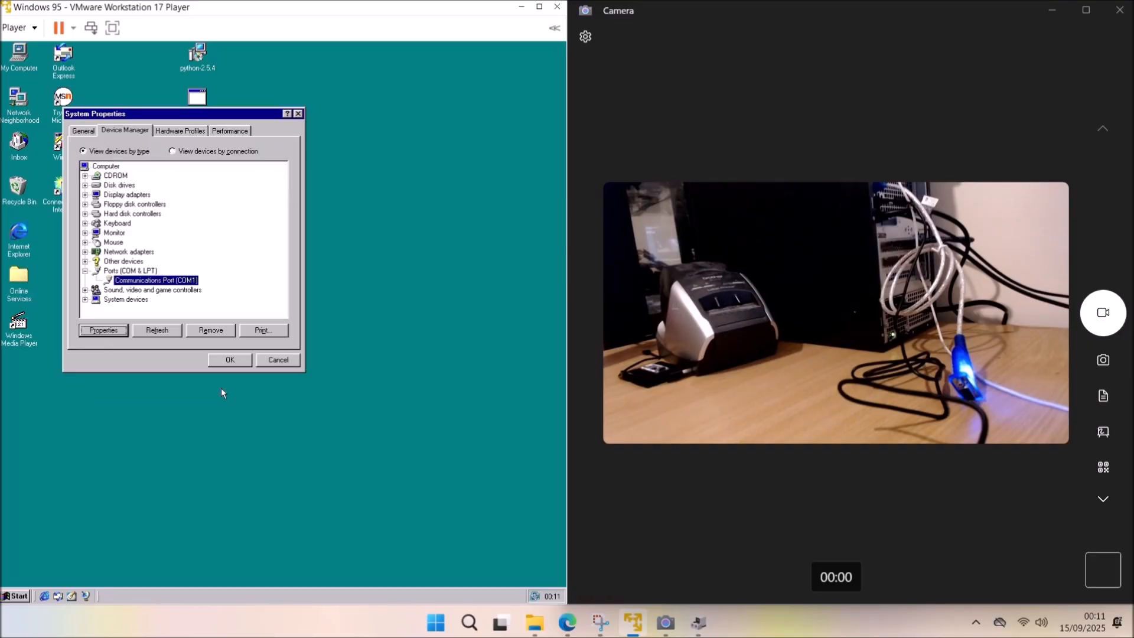
left_click(225, 361)
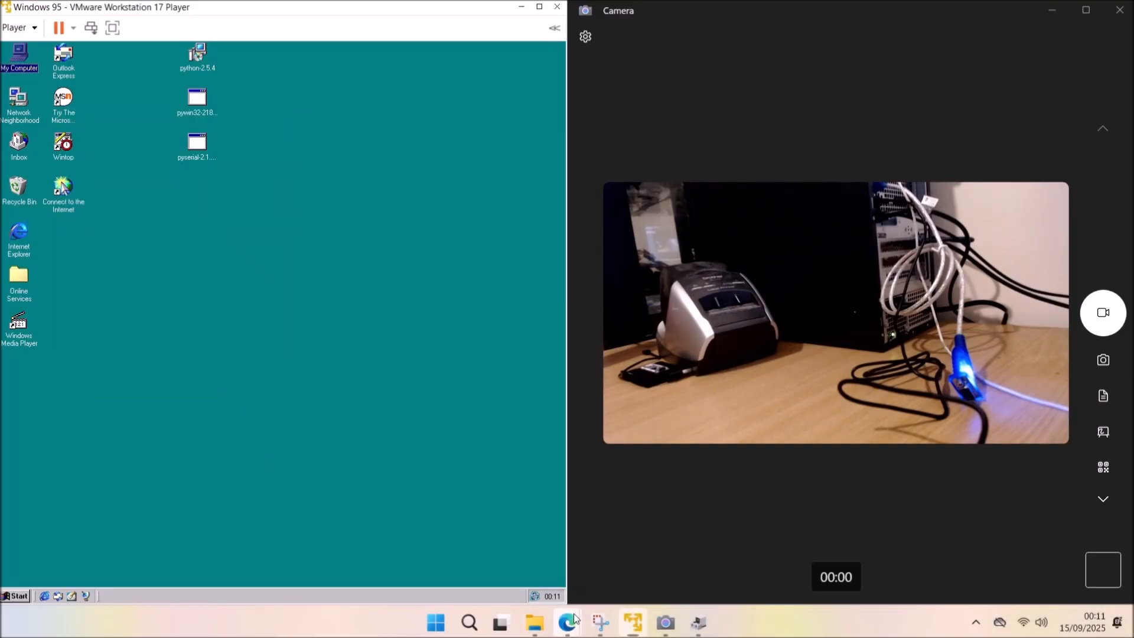
Switch the browser to the GitHub installation guide and locate the Tera Term link.
mouse_move(567, 622)
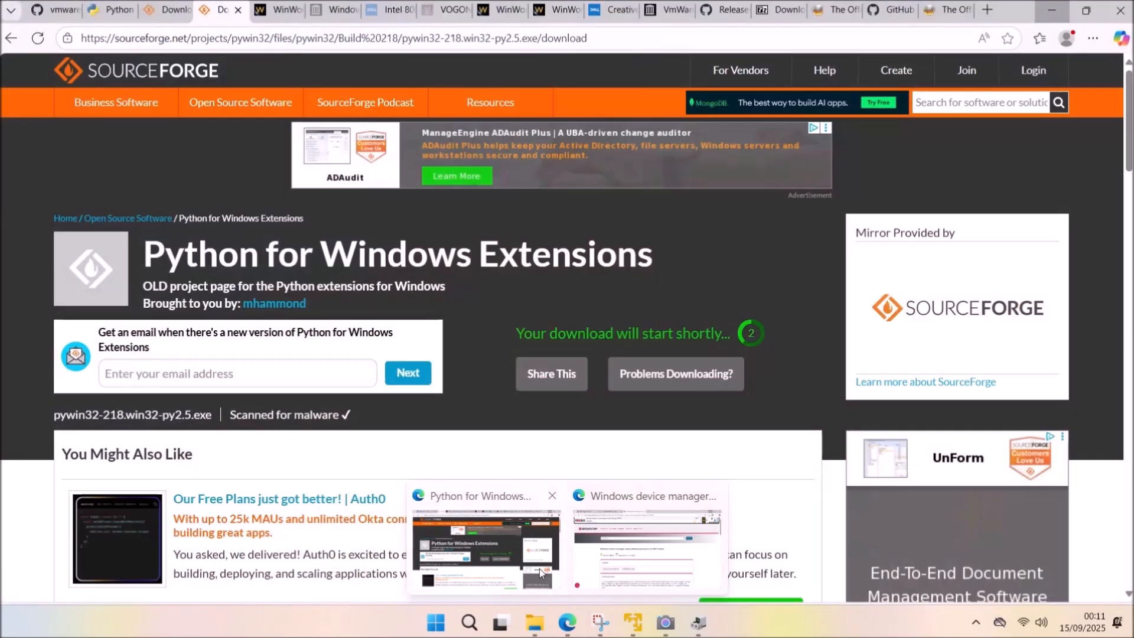
left_click(538, 568)
left_click(56, 9)
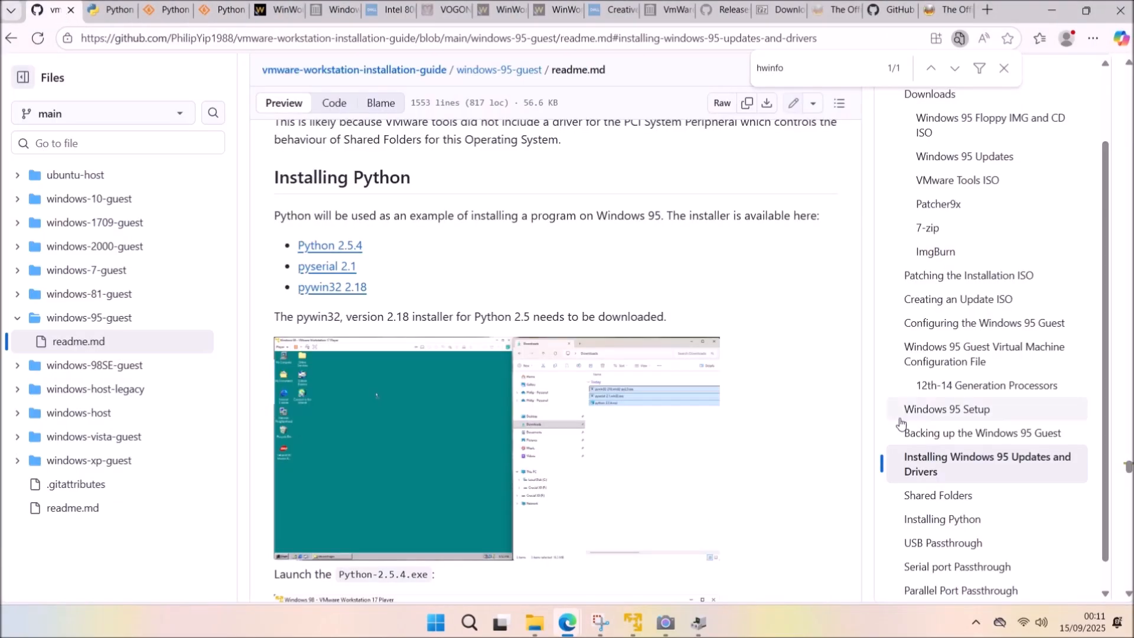
scroll(921, 449, "down", 1)
left_click(969, 562)
scroll(775, 381, "up", 5)
scroll(768, 372, "up", 10)
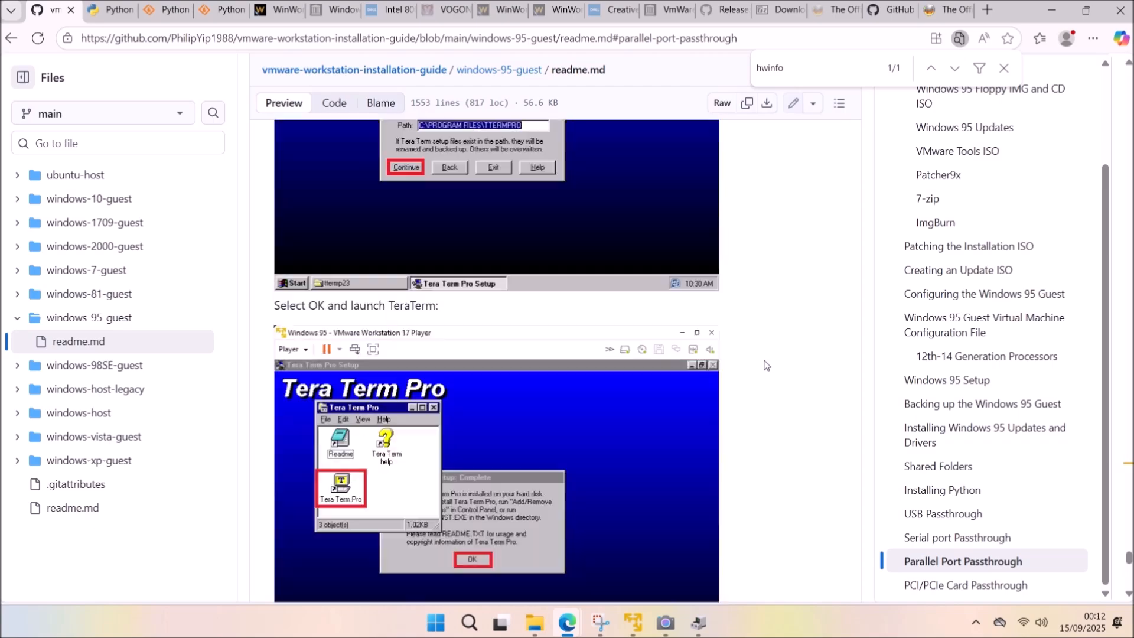
Open the Tera Term link in a new tab, accept MajorGeeks consent, and download ttermp23.zip.
right_click(342, 443)
left_click(378, 245)
left_click(268, 9)
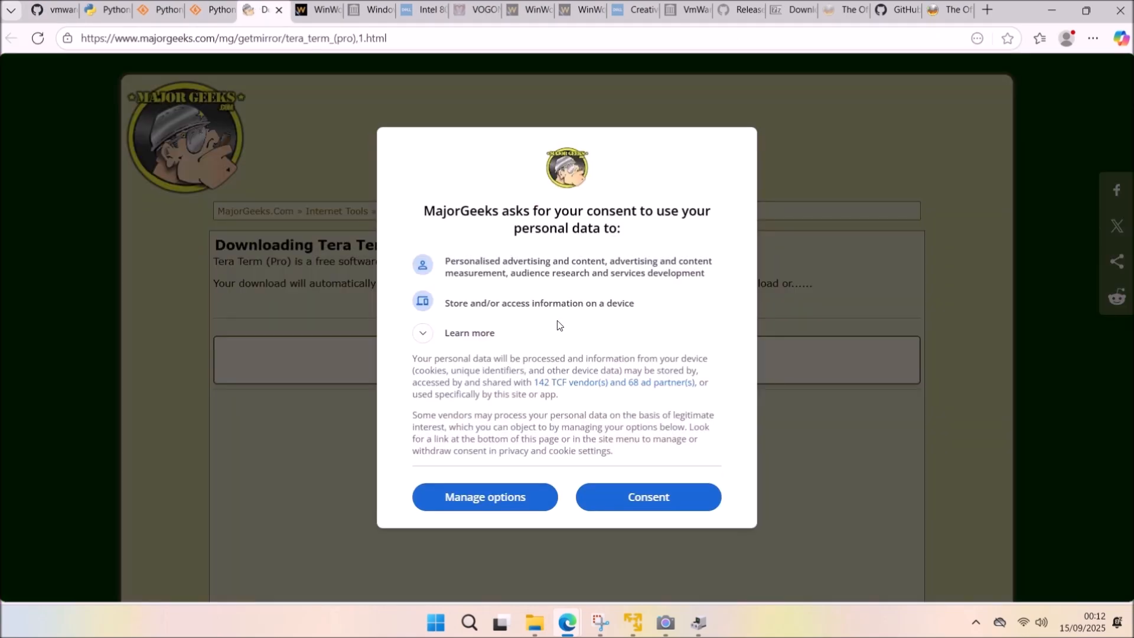
left_click(650, 498)
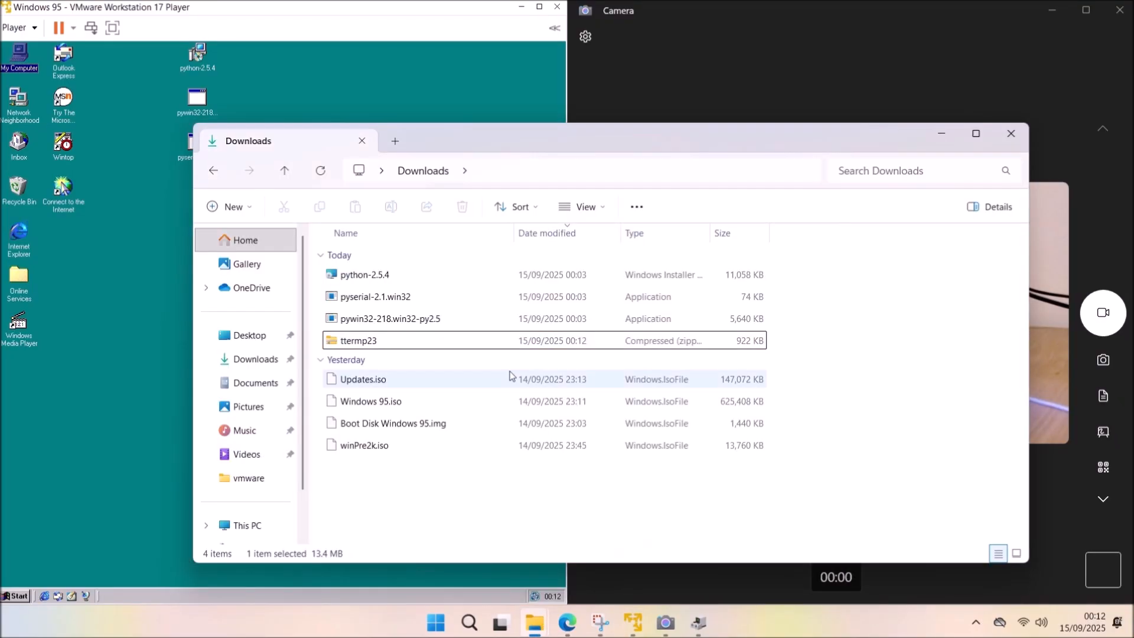
right_click(371, 341)
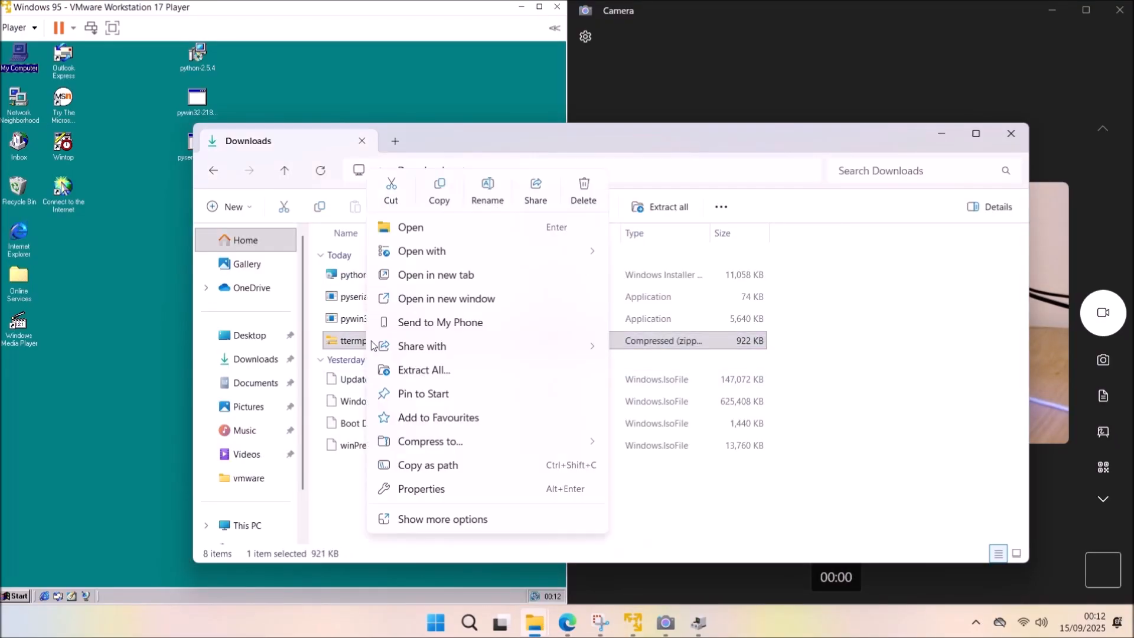
Extract ttermp23.zip and copy the ttermp23 folder onto the Windows 95 desktop.
left_click(462, 379)
left_click(682, 461)
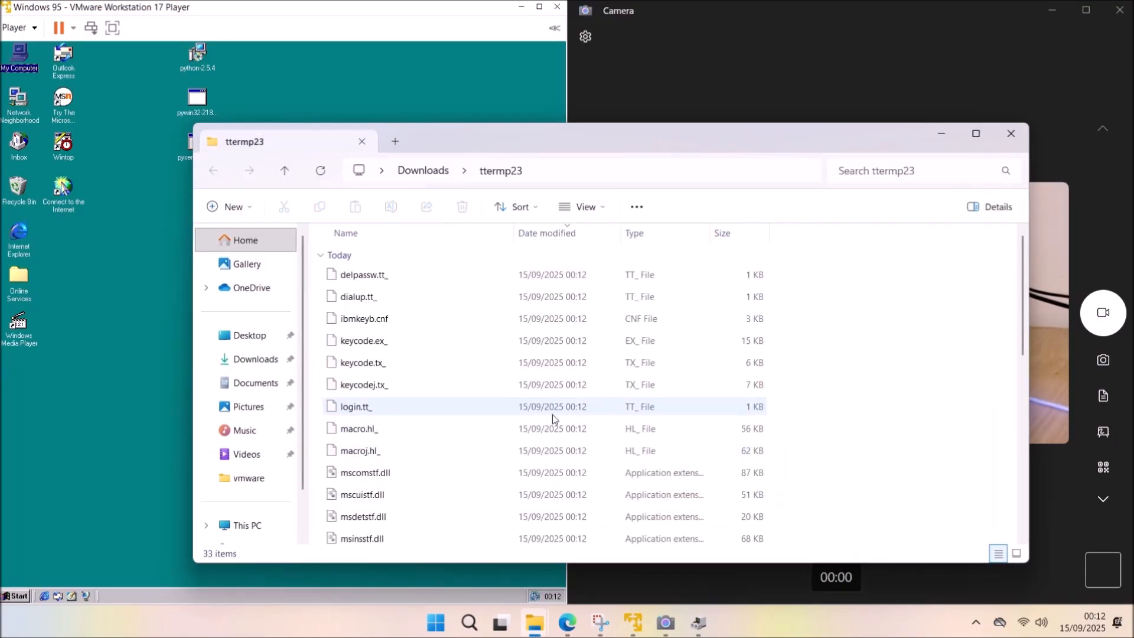
left_click(1011, 134)
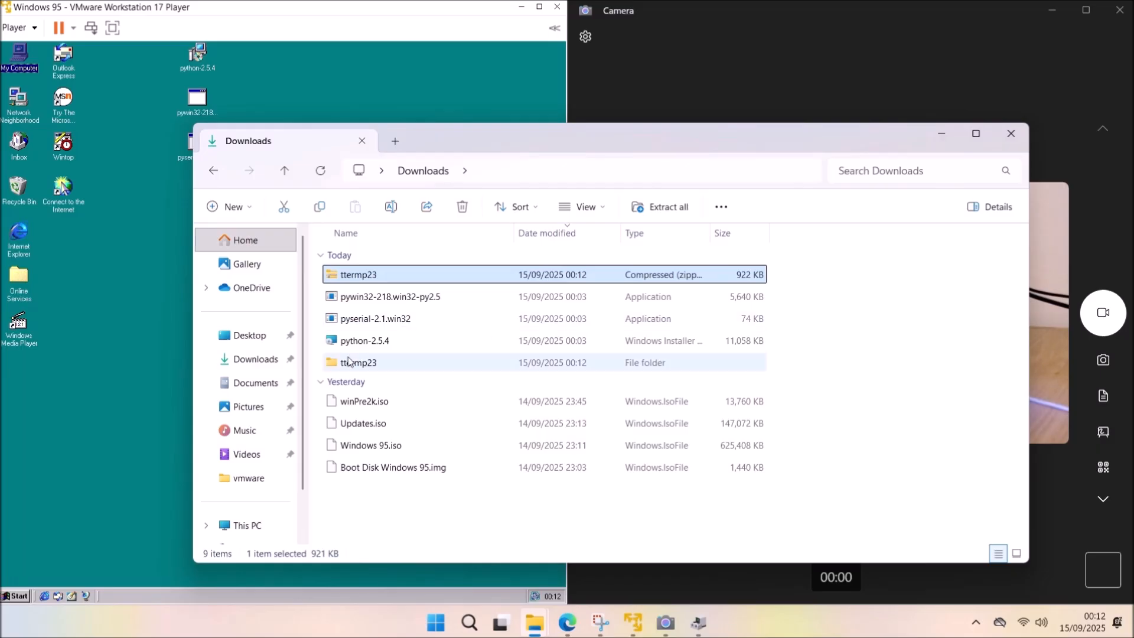
left_click_drag(171, 276, 159, 270)
Delete ttermp23.zip and the rest of today's downloads from the host.
left_click(586, 277)
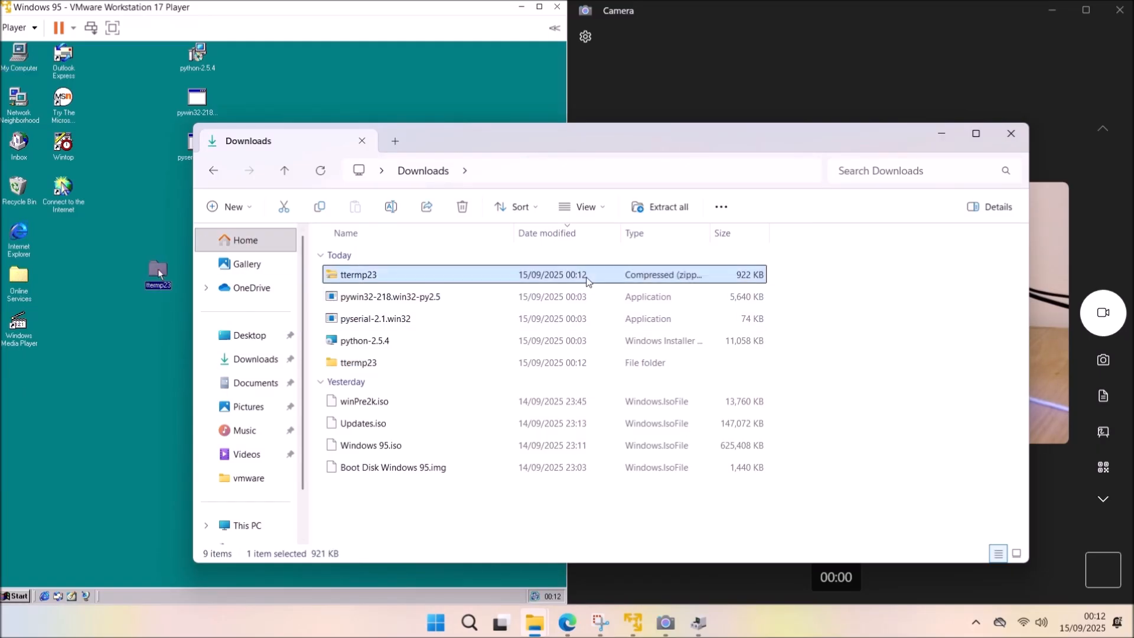
key("Delete")
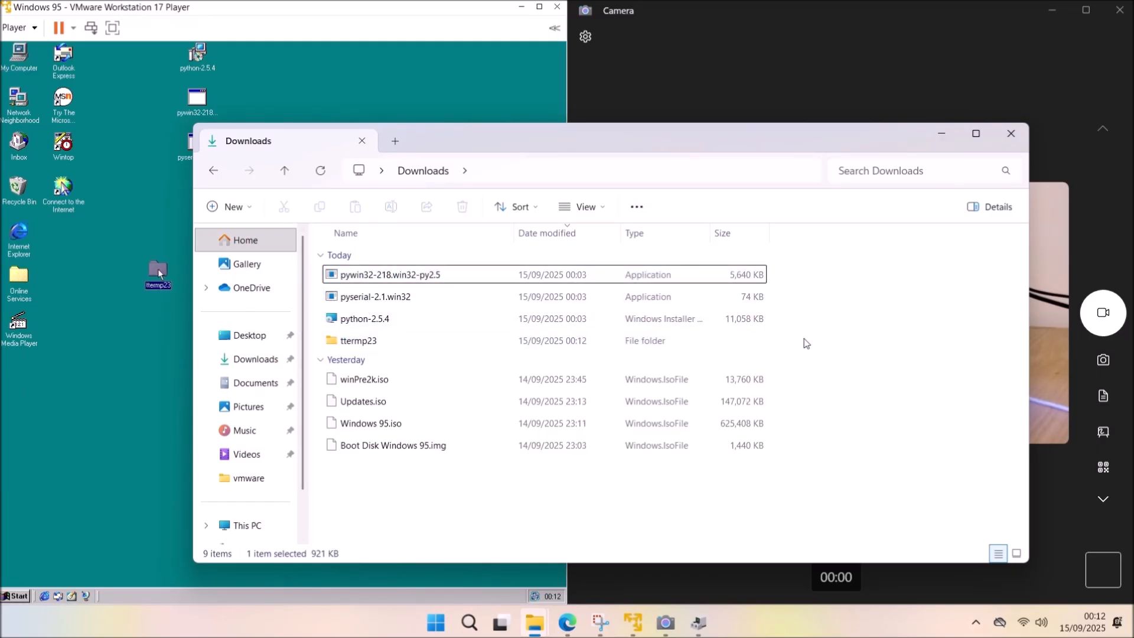
left_click_drag(799, 350, 642, 275)
key("Delete")
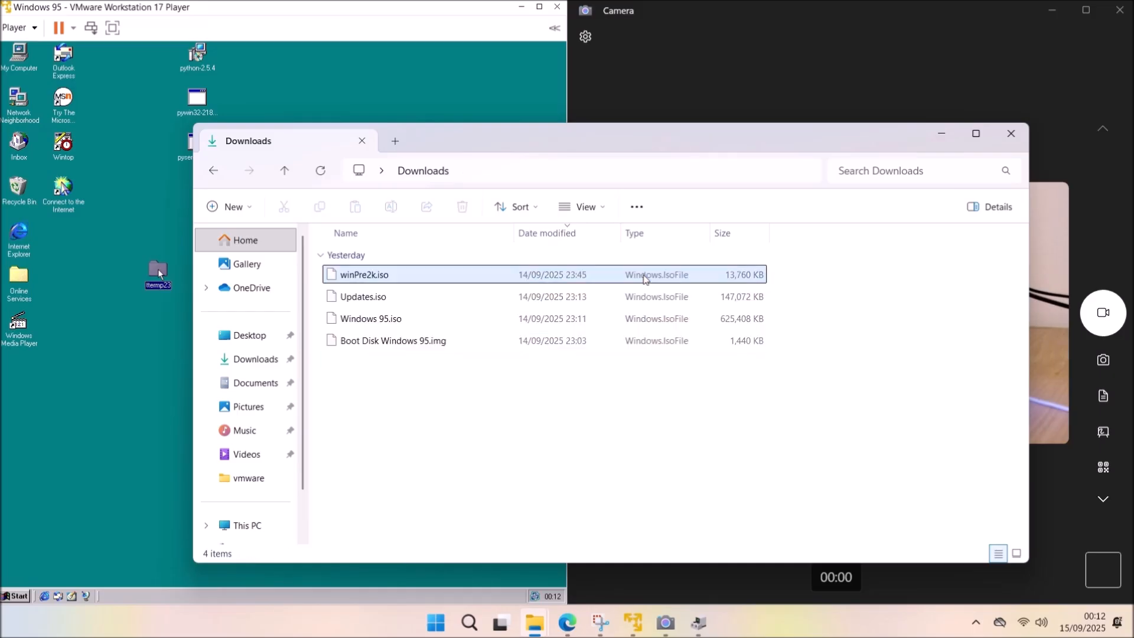
Move the ttermp23 folder under pyserial on the guest desktop and open it.
left_click(188, 279)
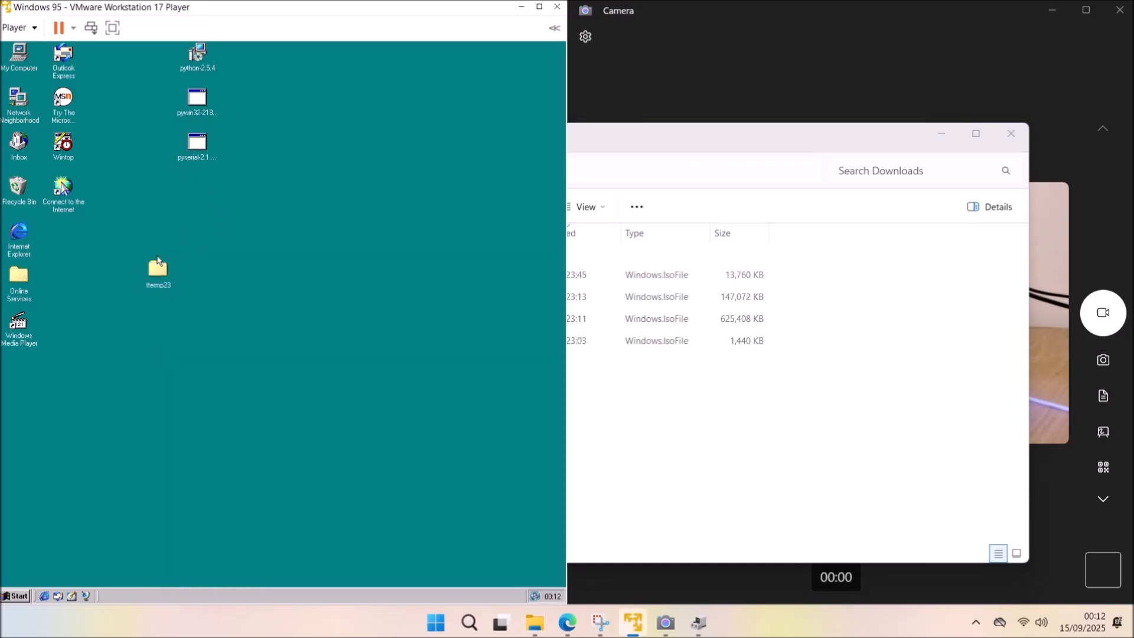
left_click_drag(163, 277, 198, 199)
double_click(198, 200)
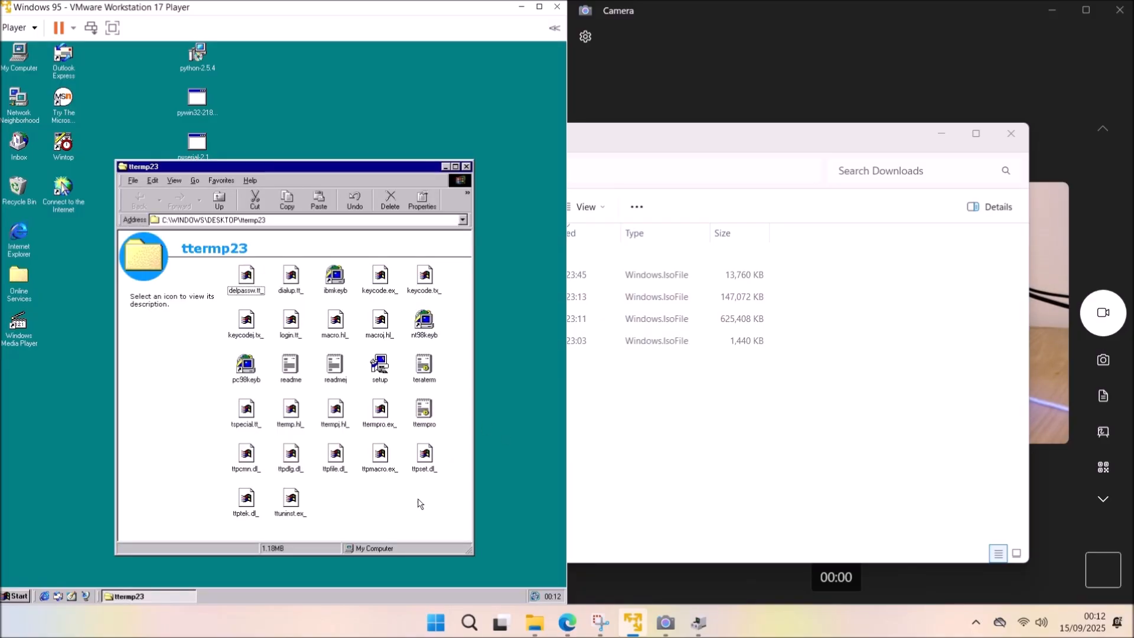
Run Tera Term Pro 2.3 setup in English to the default path, then close its folders.
double_click(380, 365)
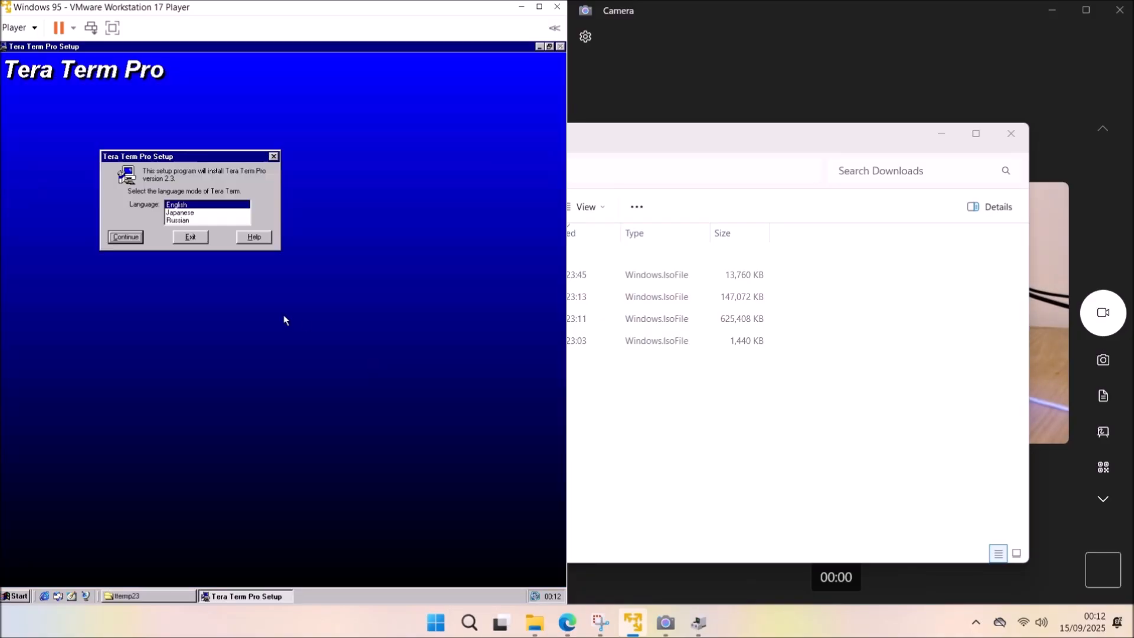
left_click(127, 238)
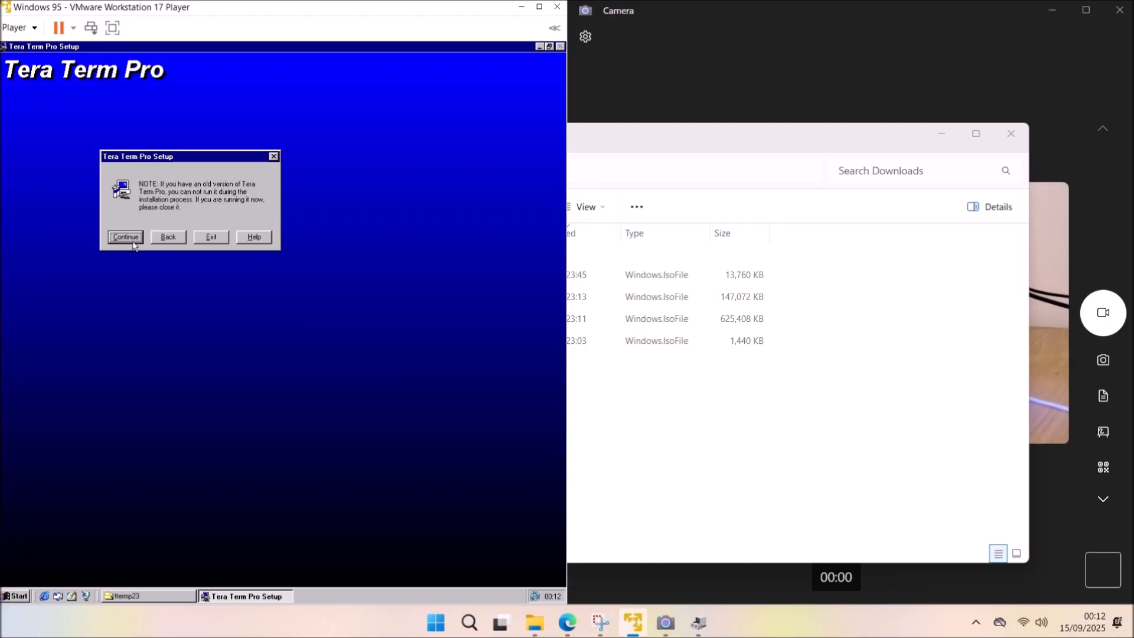
left_click(125, 240)
left_click(125, 238)
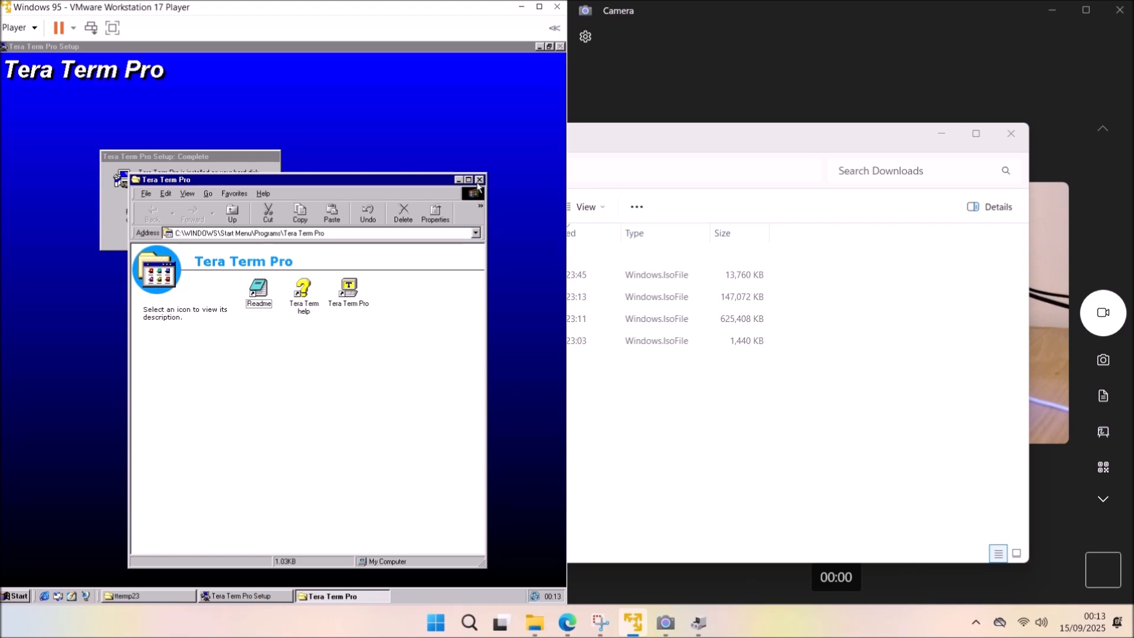
left_click(480, 180)
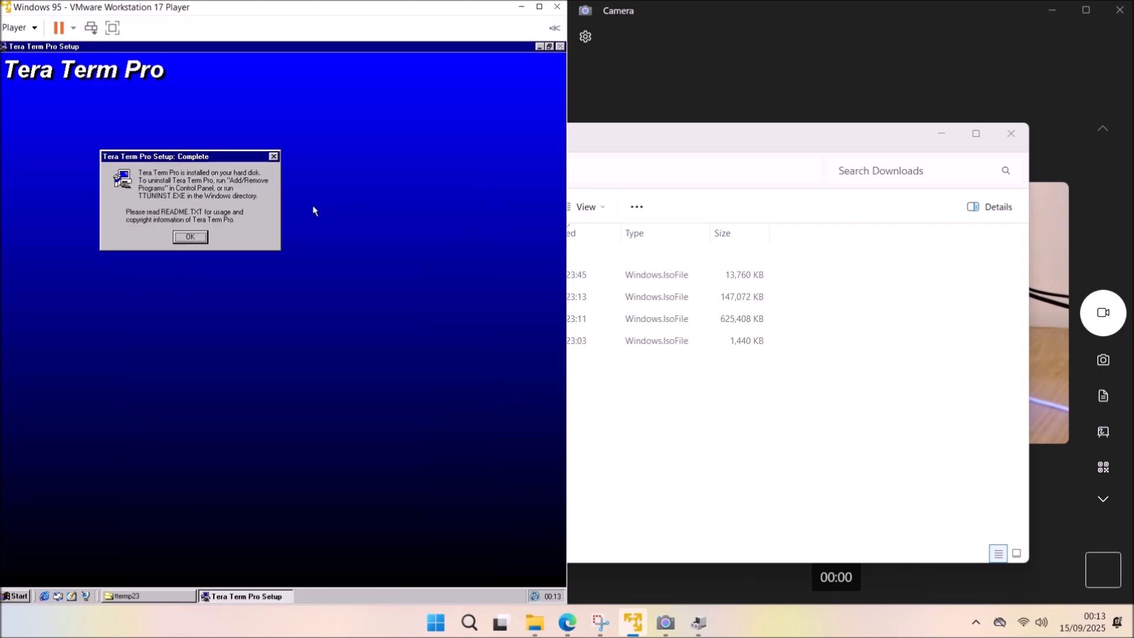
left_click(190, 237)
left_click(467, 167)
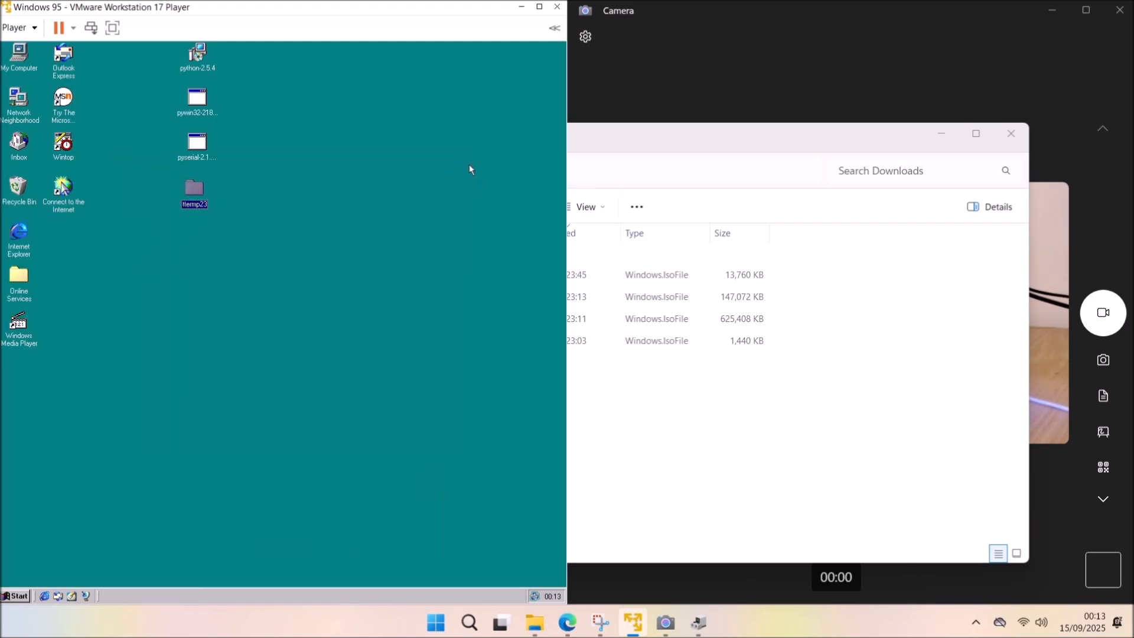
Open My Computer and the C: drive on the Windows 95 guest.
left_click(15, 596)
left_click(22, 63)
double_click(22, 64)
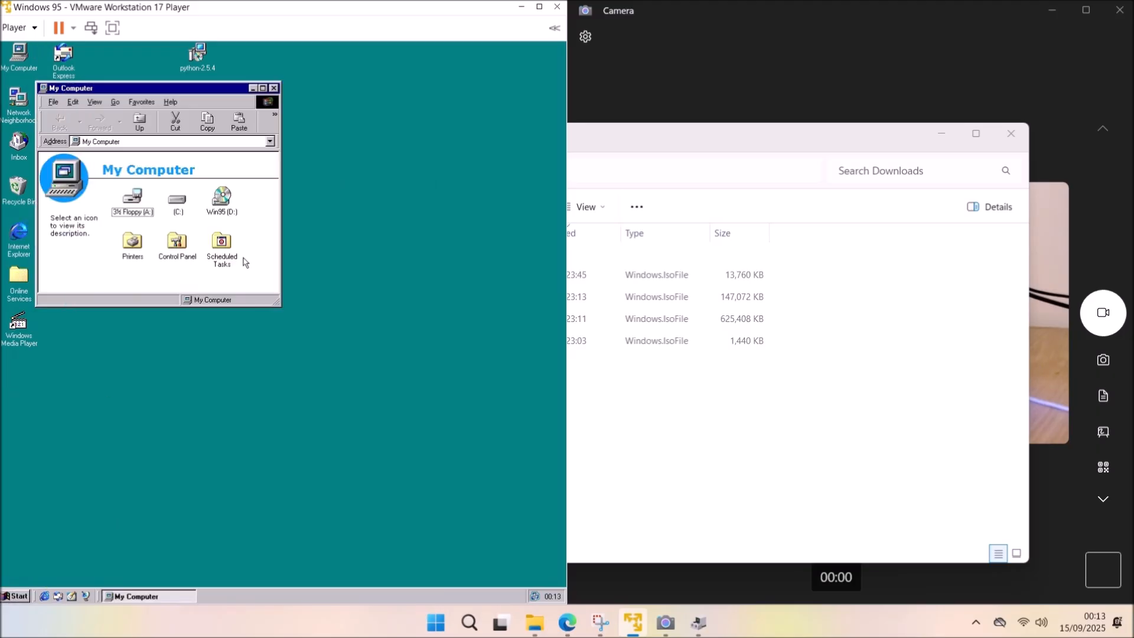
double_click(178, 202)
left_click(273, 261)
left_click_drag(274, 261, 274, 218)
Open Program Files maximized, then the Ttermpro folder, and launch Tera Term.
double_click(125, 240)
left_click_drag(274, 219, 269, 279)
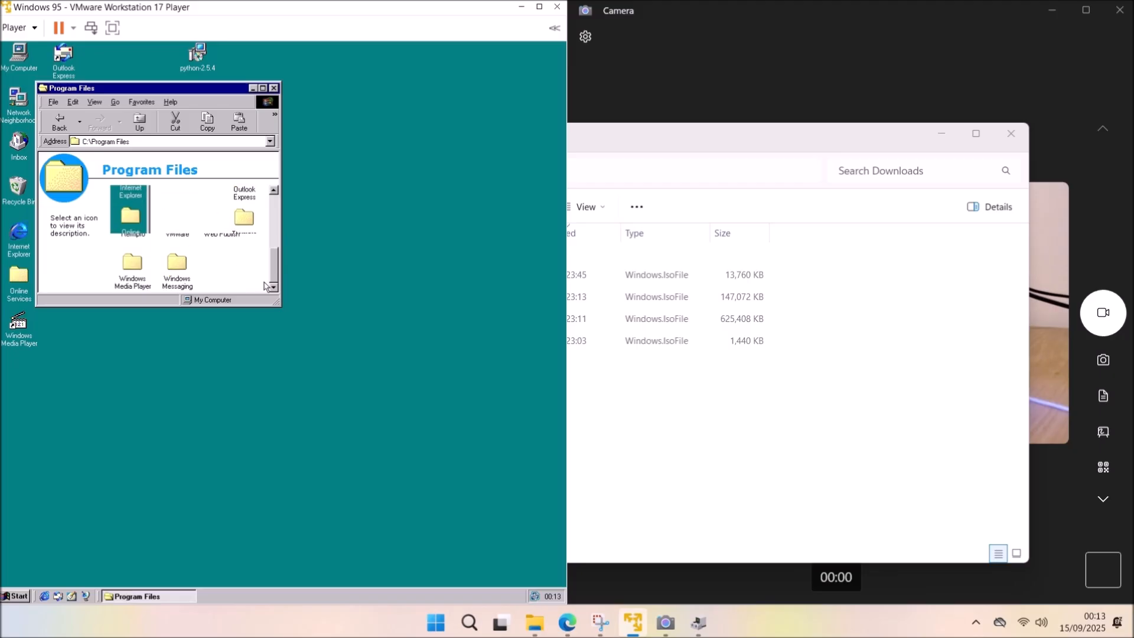
left_click(263, 88)
double_click(367, 198)
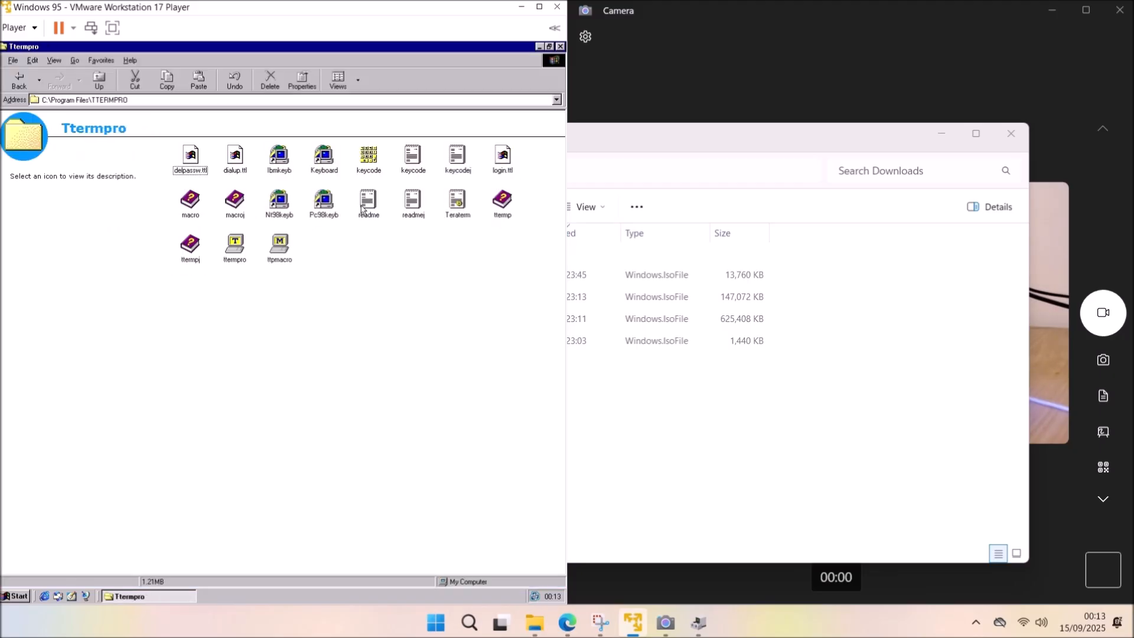
double_click(234, 254)
Connect Tera Term to Serial COM1 and leave the serial port settings unchanged.
left_click(59, 197)
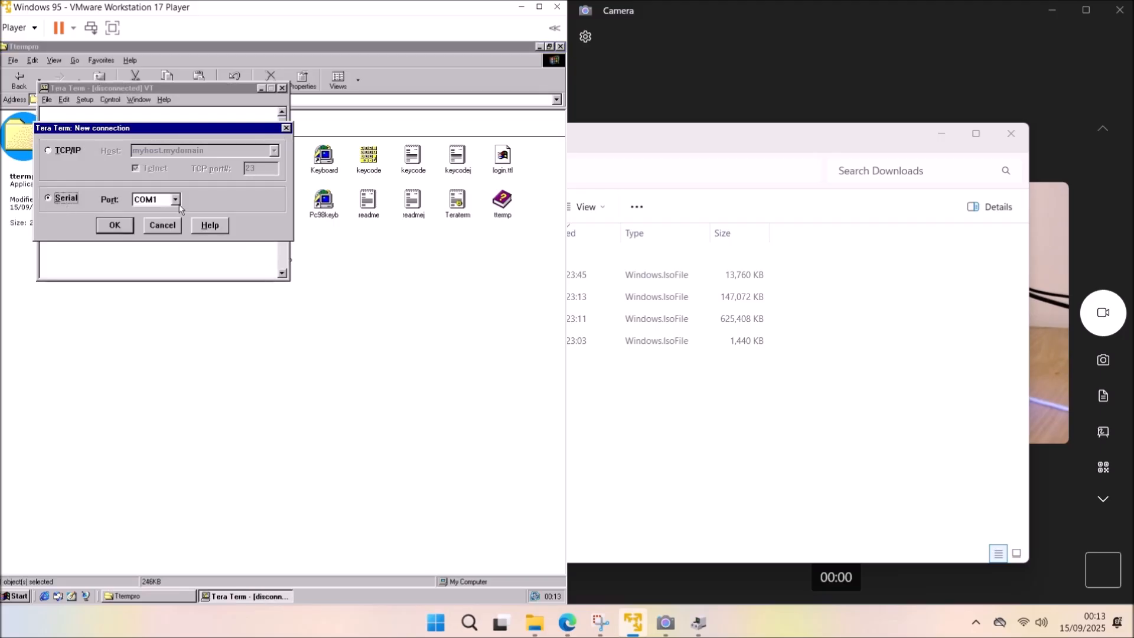
left_click(115, 224)
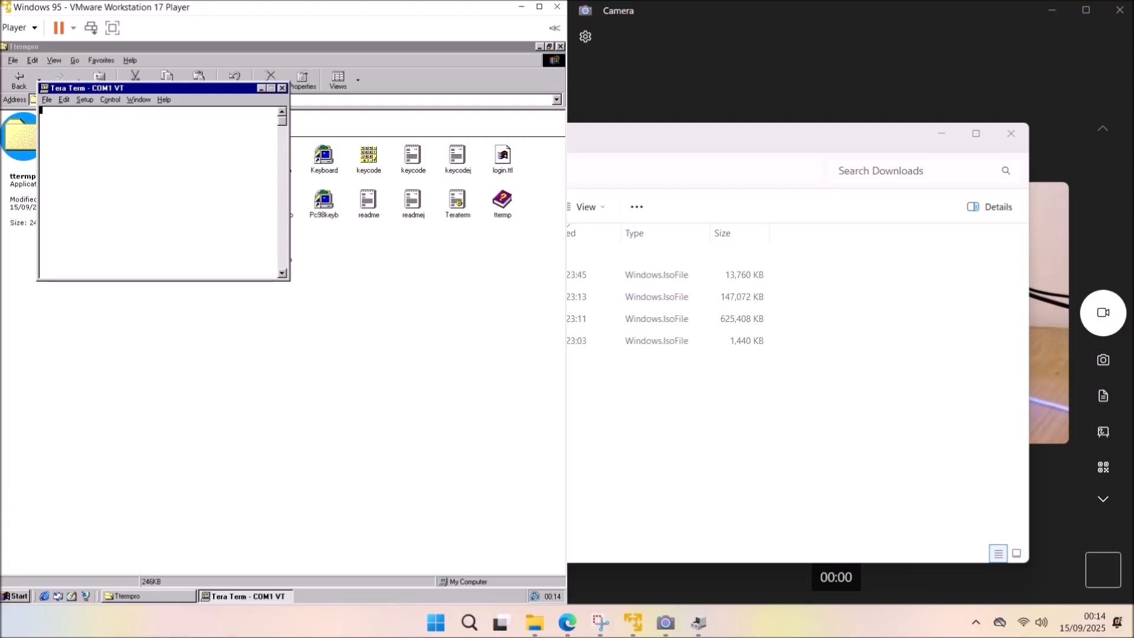
left_click(84, 99)
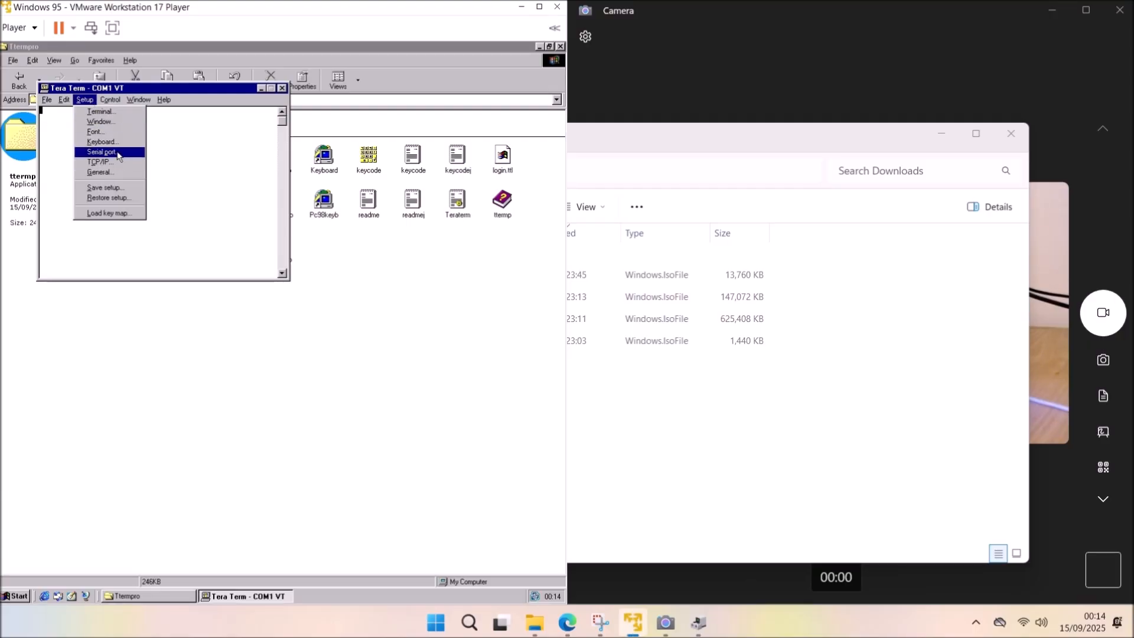
left_click(101, 151)
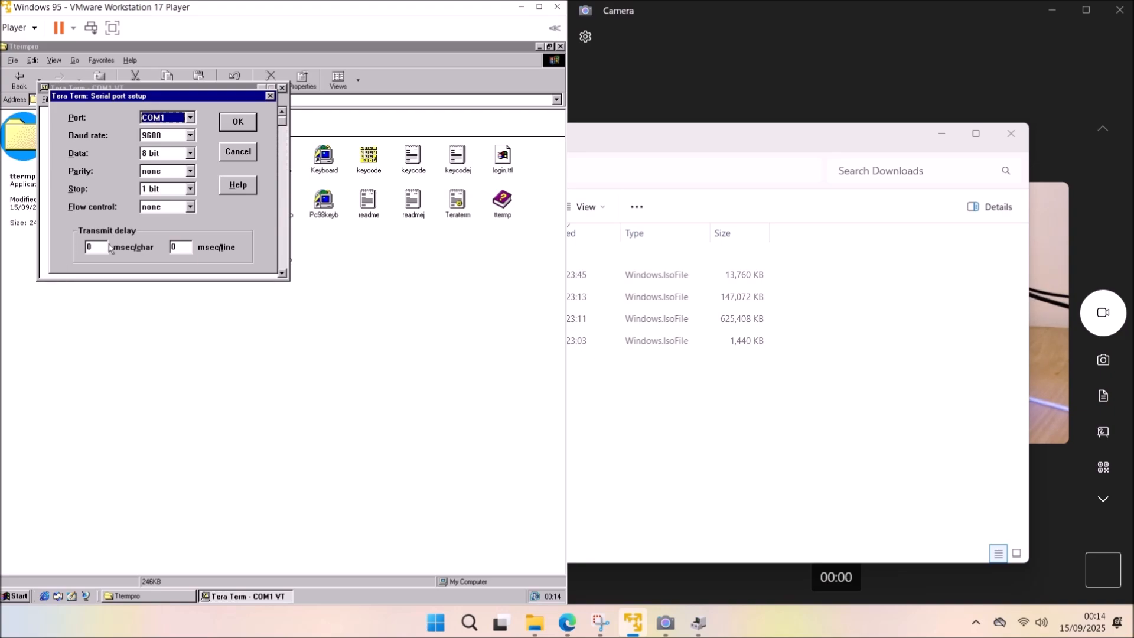
left_click_drag(108, 247, 84, 246)
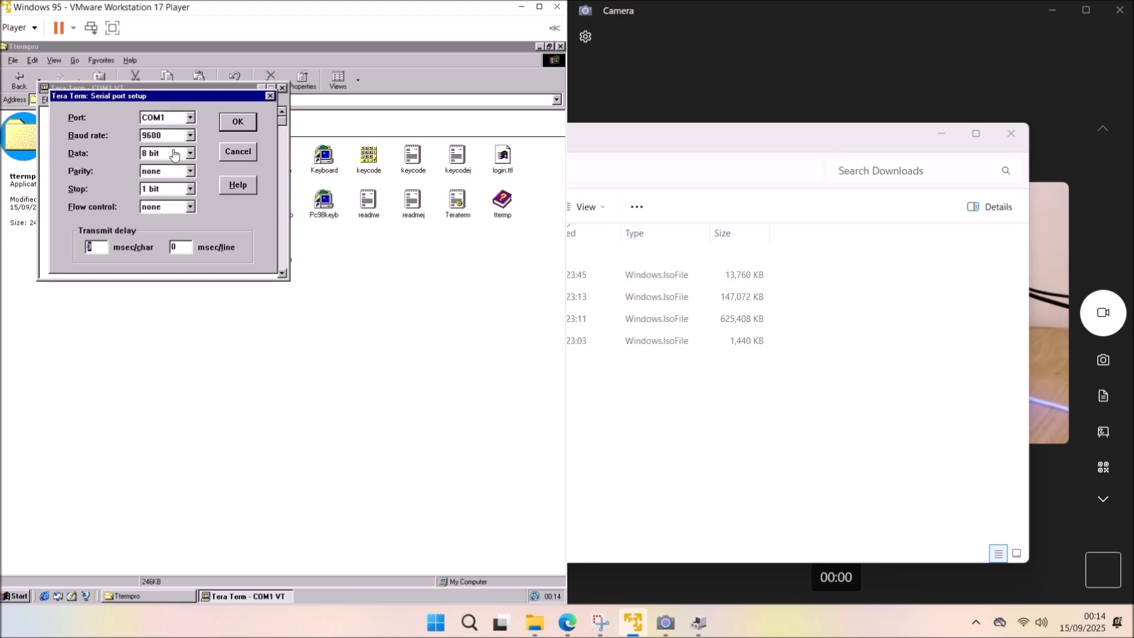
left_click(237, 123)
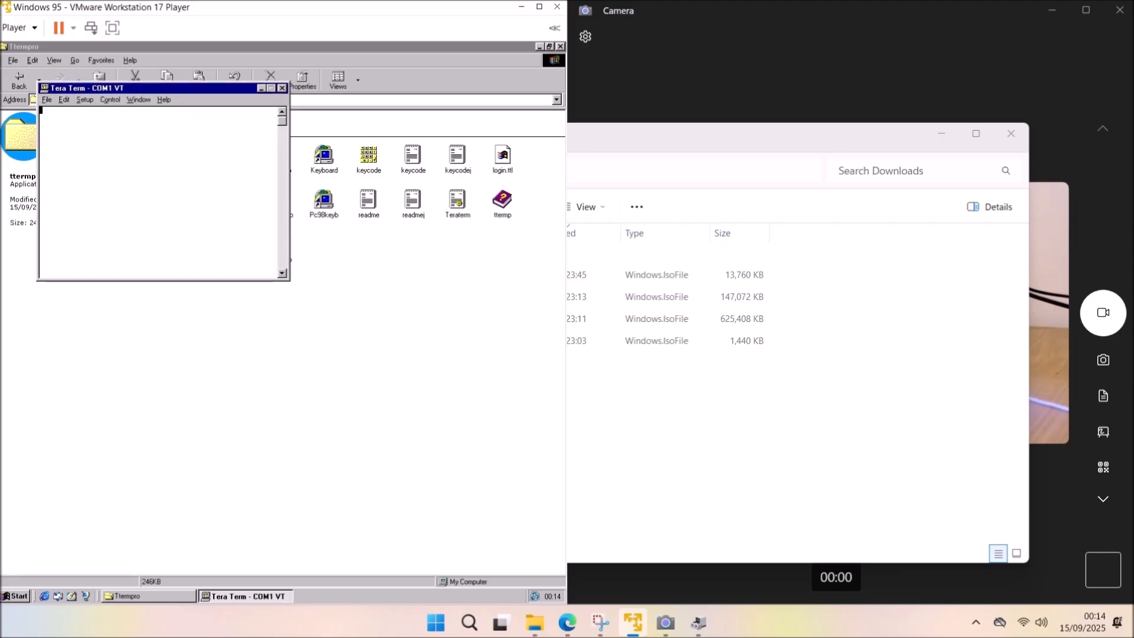
Enable local echo and set both receive and transmit new-lines to CR+LF.
left_click(85, 99)
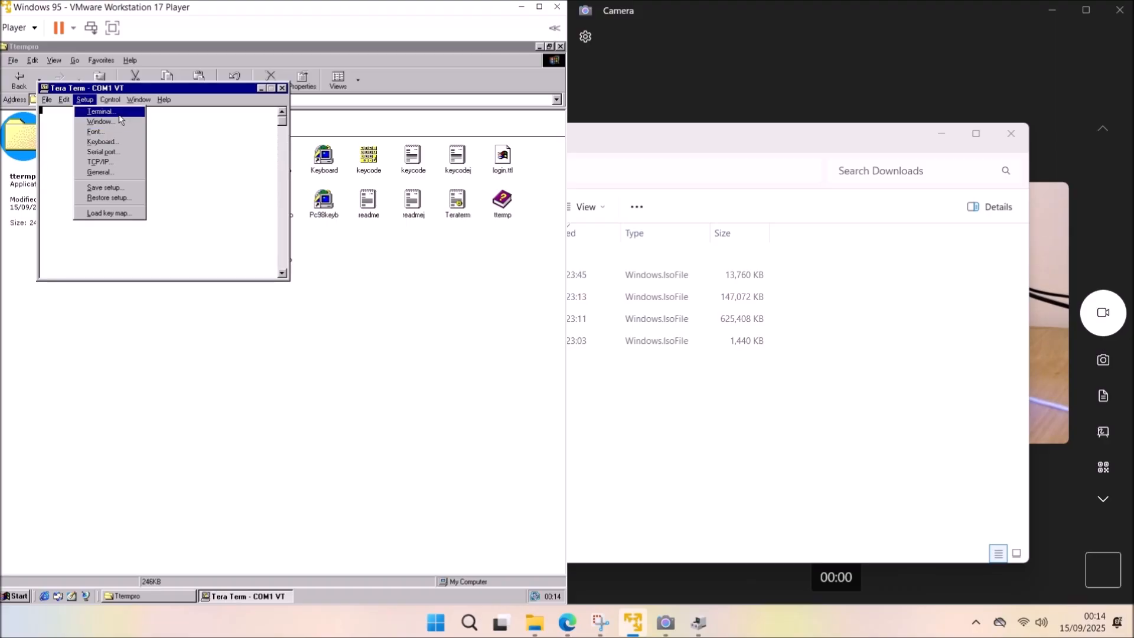
left_click(118, 112)
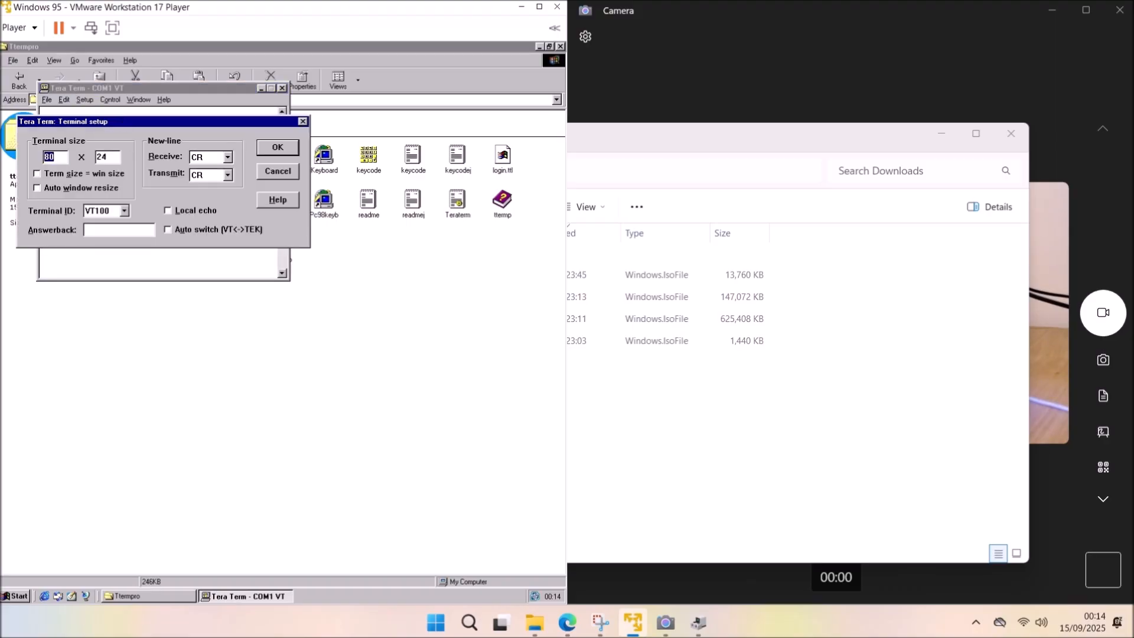
left_click(208, 211)
left_click(215, 157)
left_click(211, 179)
left_click(213, 172)
left_click(212, 195)
left_click(277, 147)
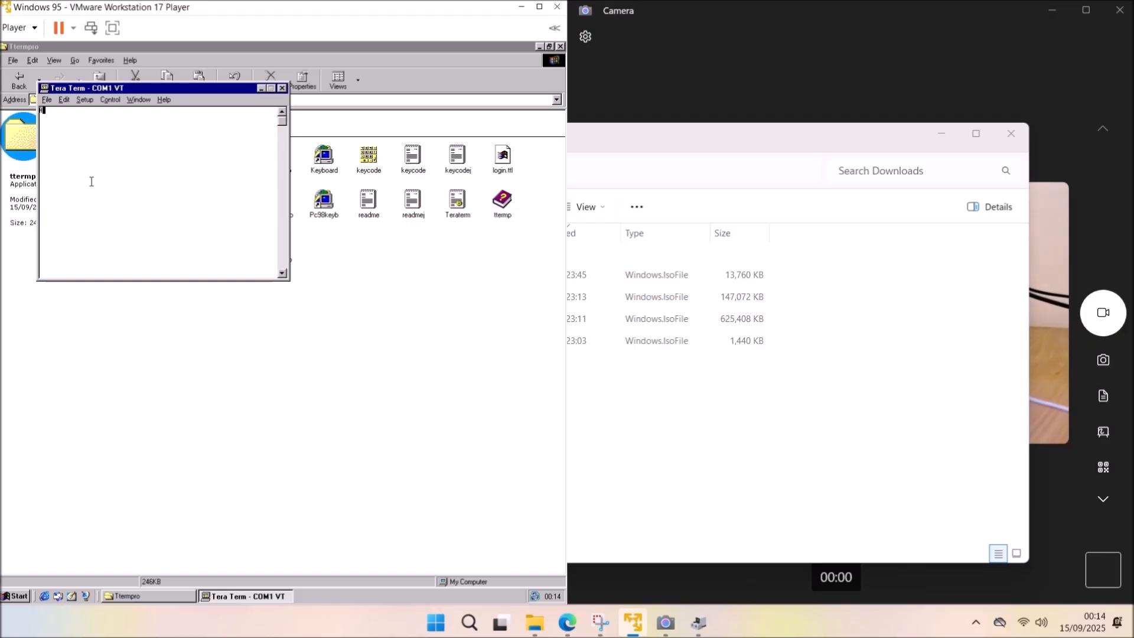
left_click(941, 133)
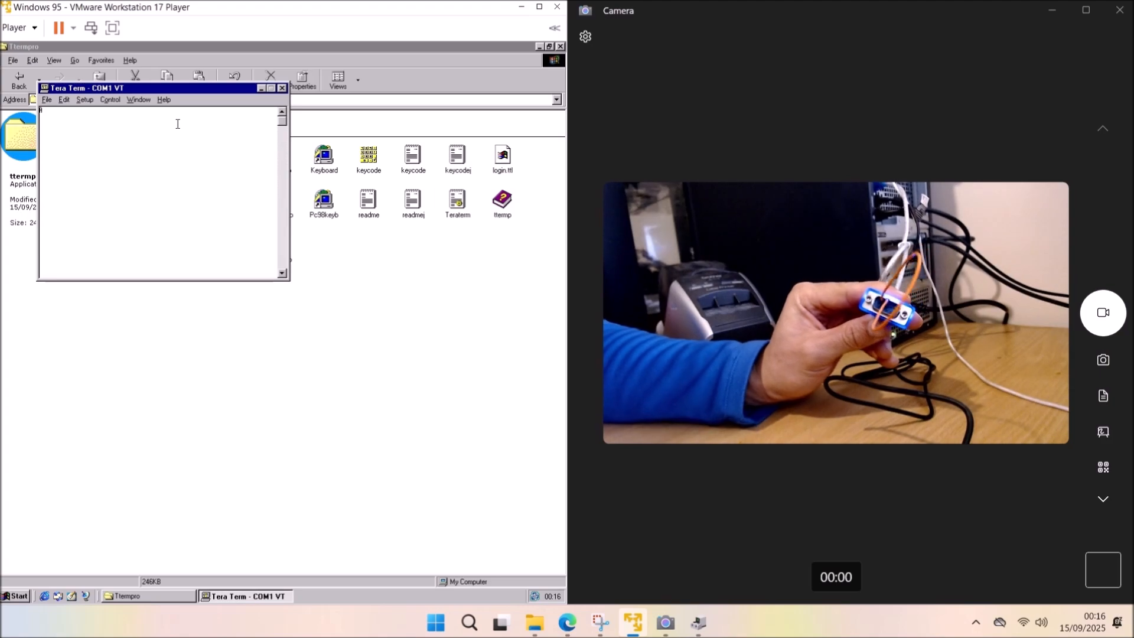
Type BBCCDDDE to see it echoed over COM1, then disconnect and close Tera Term.
type("BBCC")
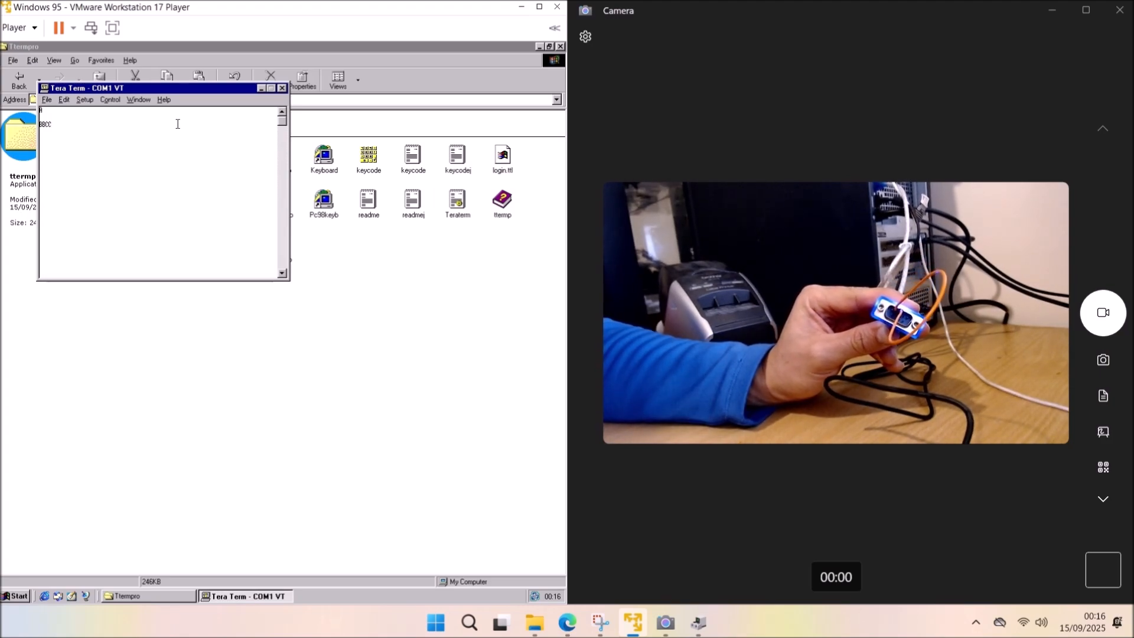
type("DD")
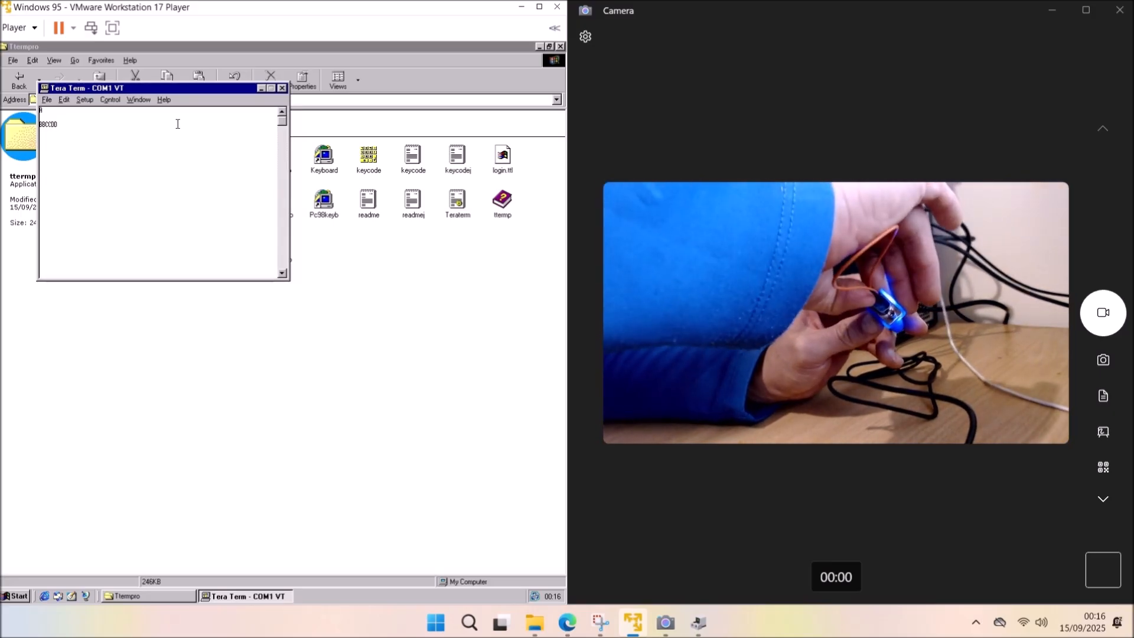
type("D")
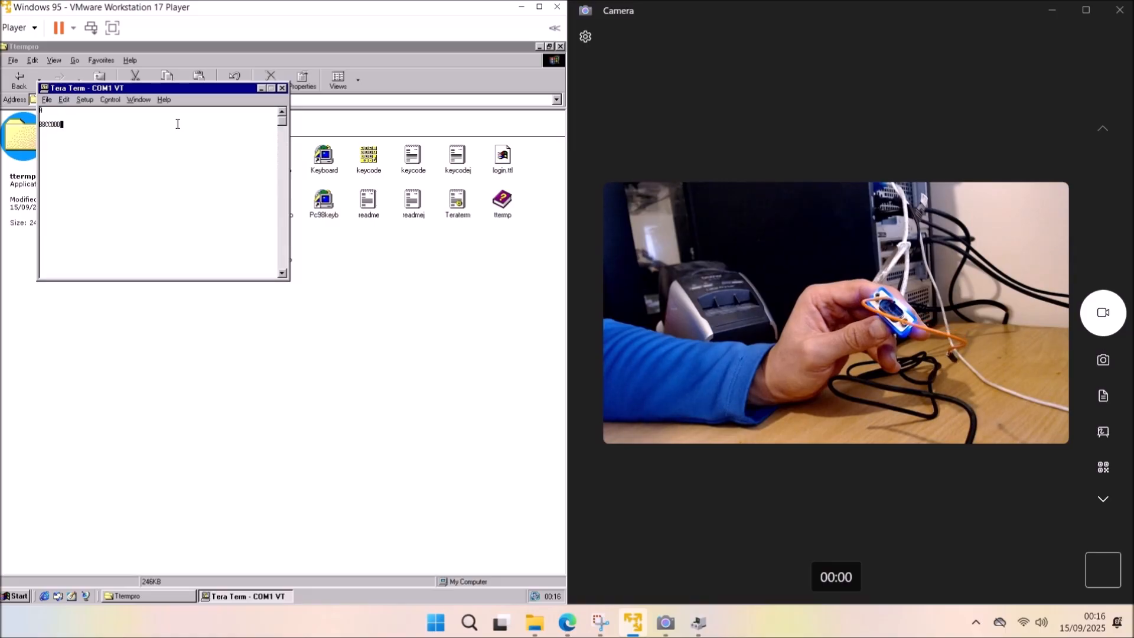
type("E")
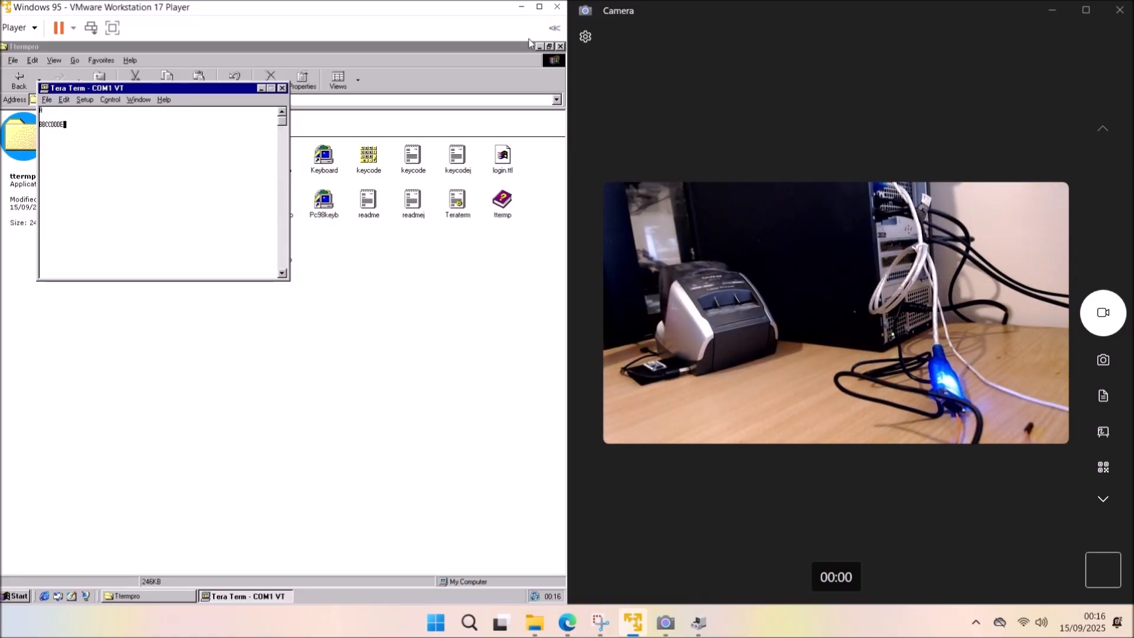
left_click(96, 101)
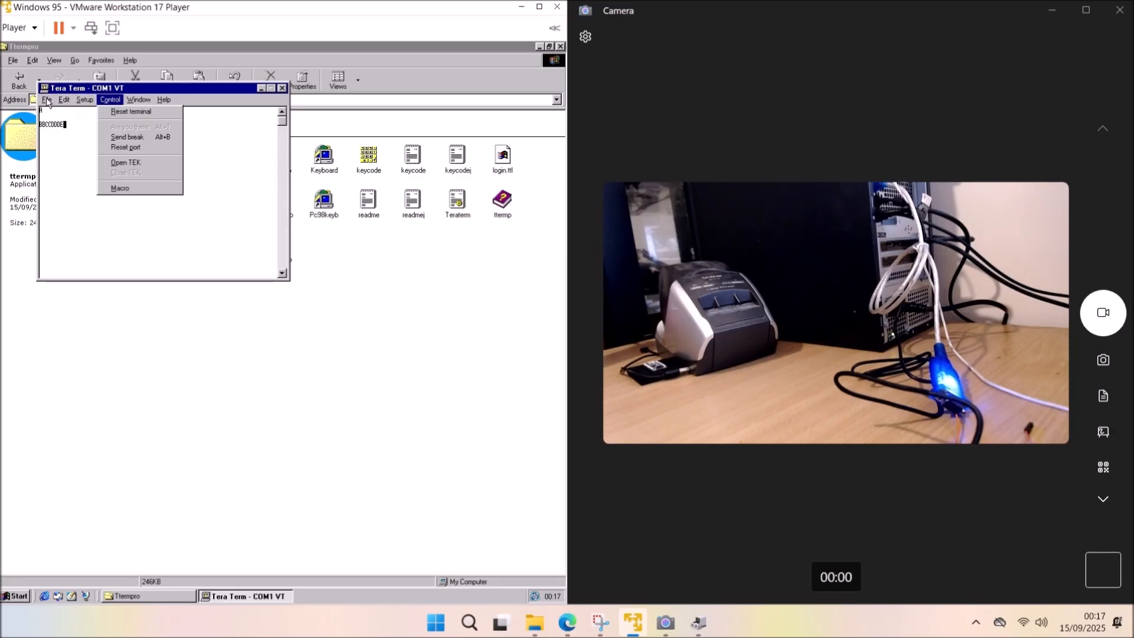
mouse_move(47, 102)
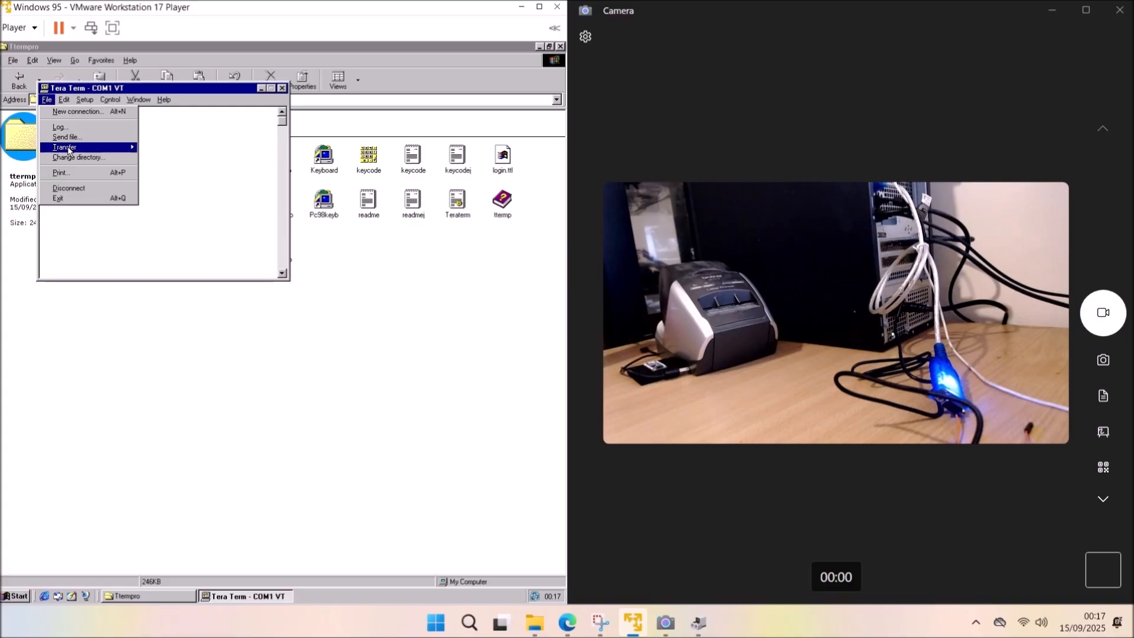
left_click(111, 190)
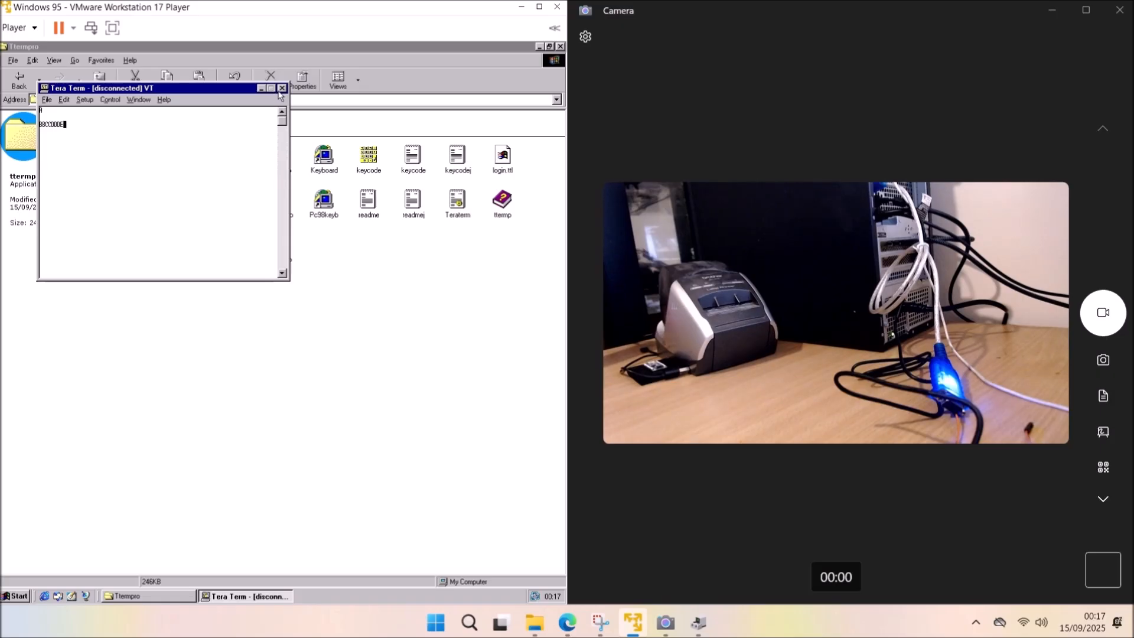
left_click(282, 88)
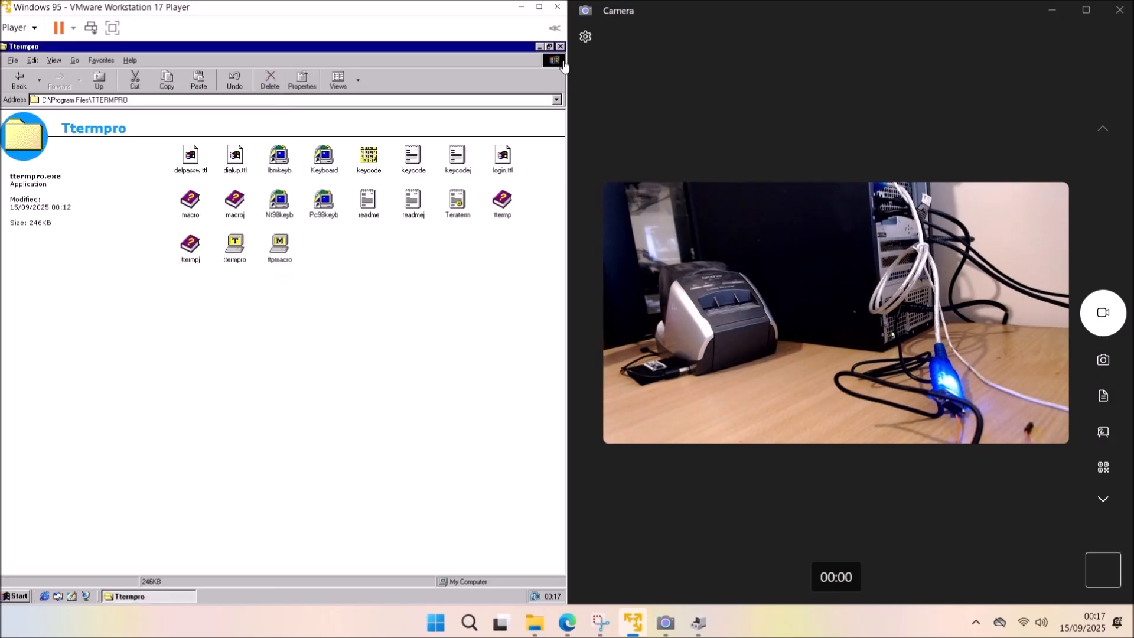
Close the Ttermpro folder window from its taskbar button.
left_click(558, 50)
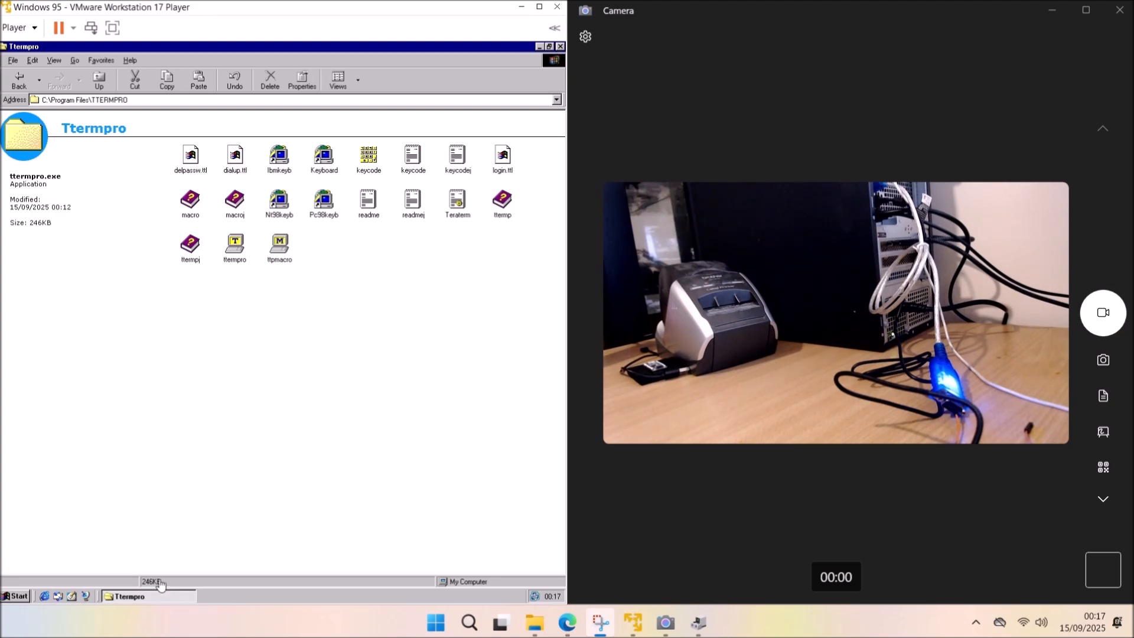
right_click(142, 598)
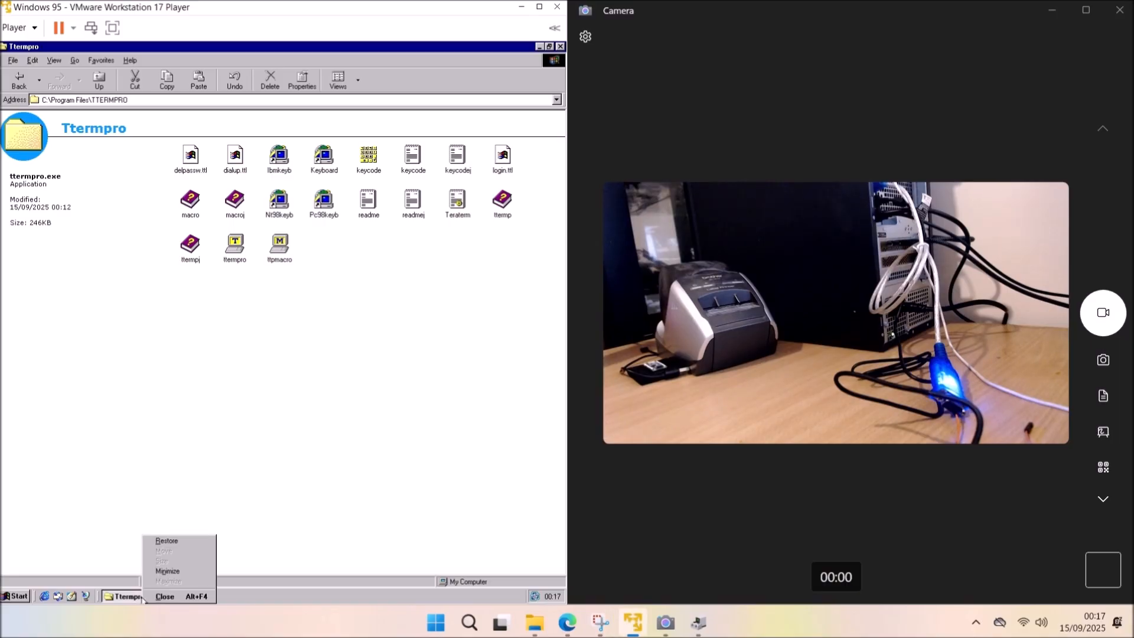
left_click(201, 598)
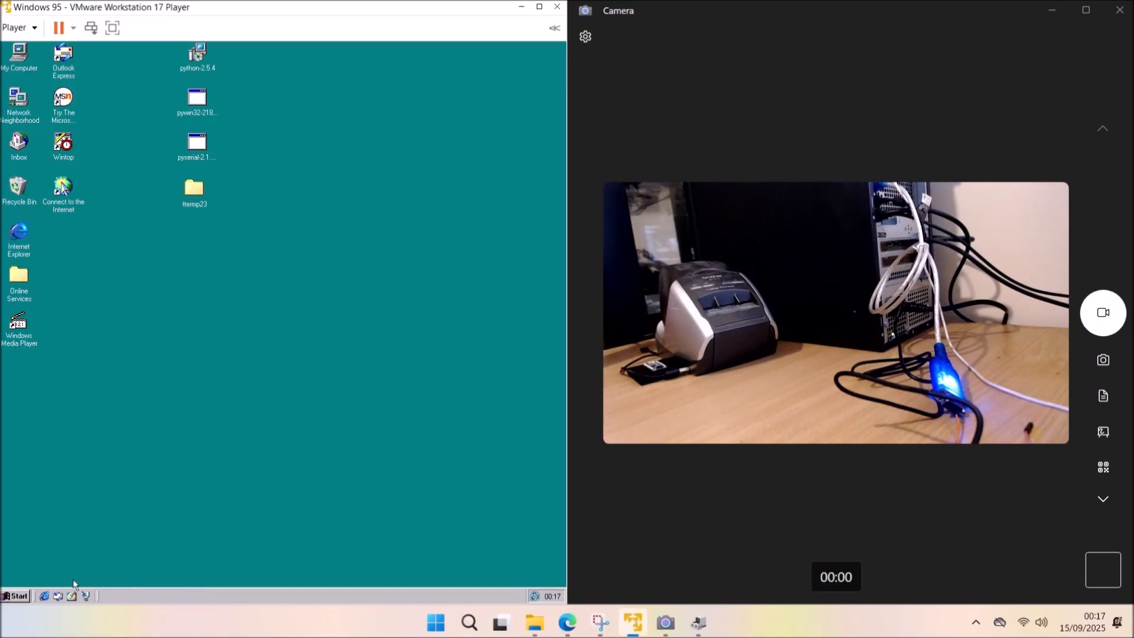
Shut down Windows 95 from the Start menu.
left_click(13, 594)
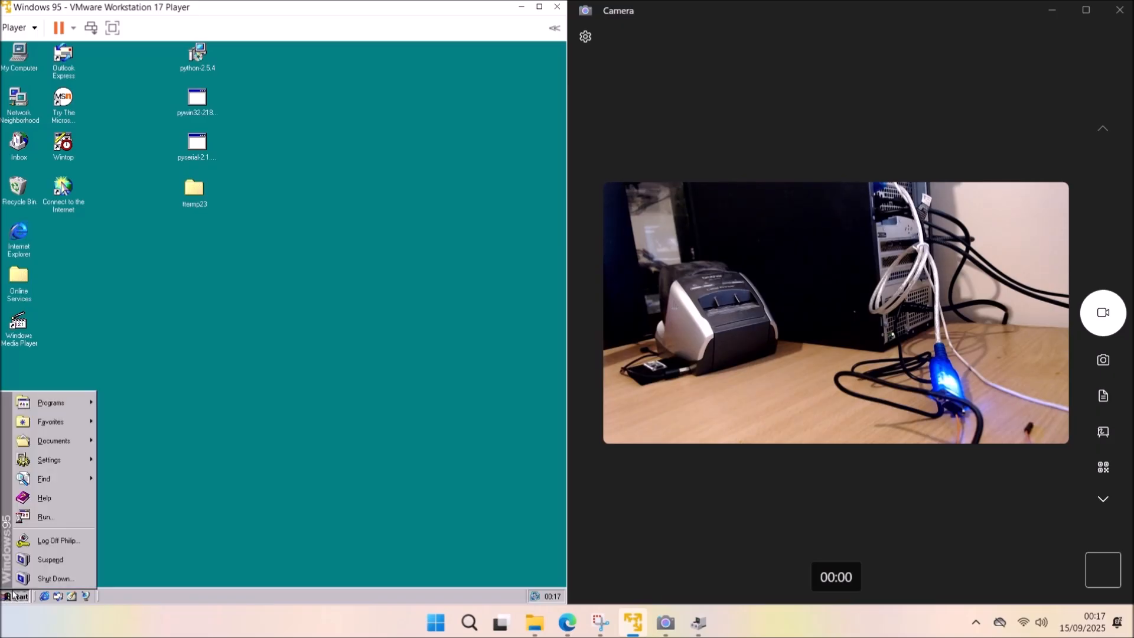
left_click(70, 577)
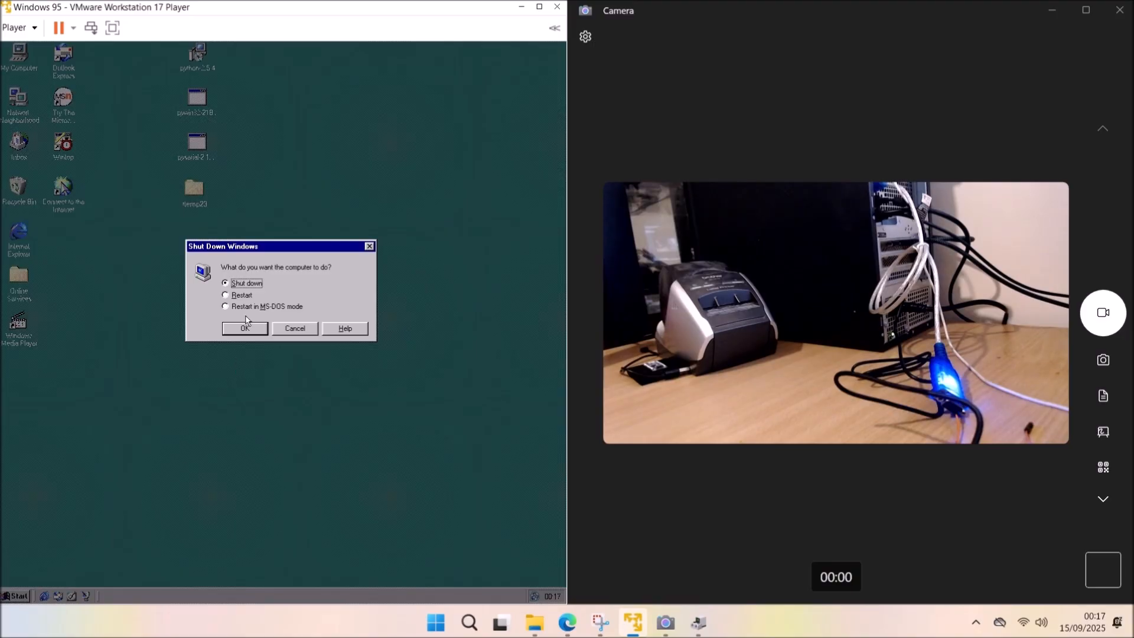
left_click(239, 334)
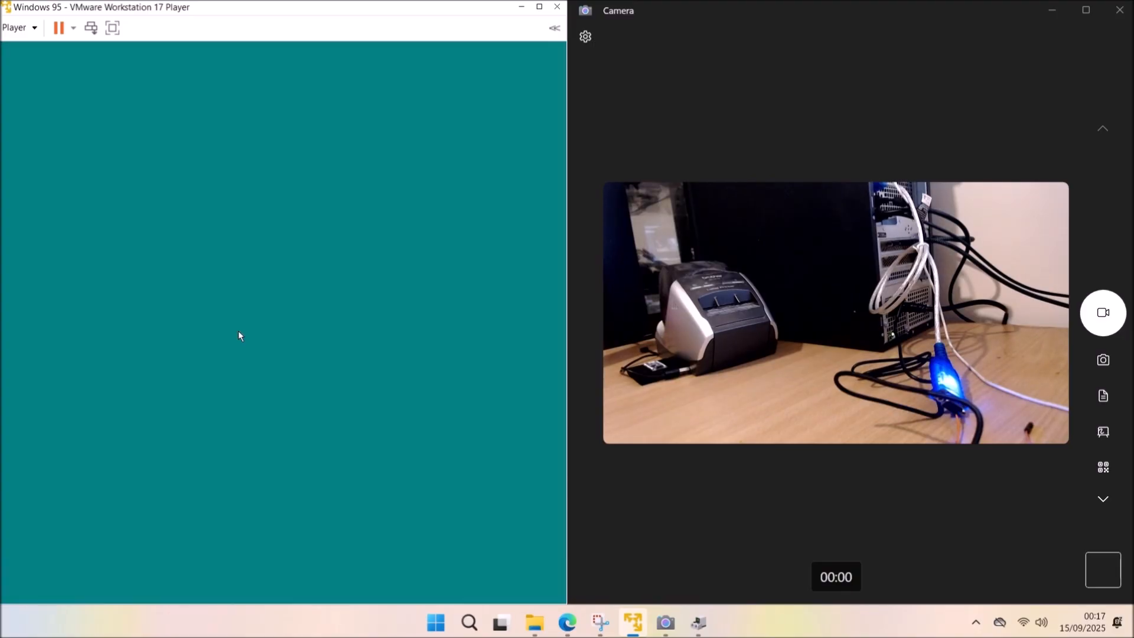